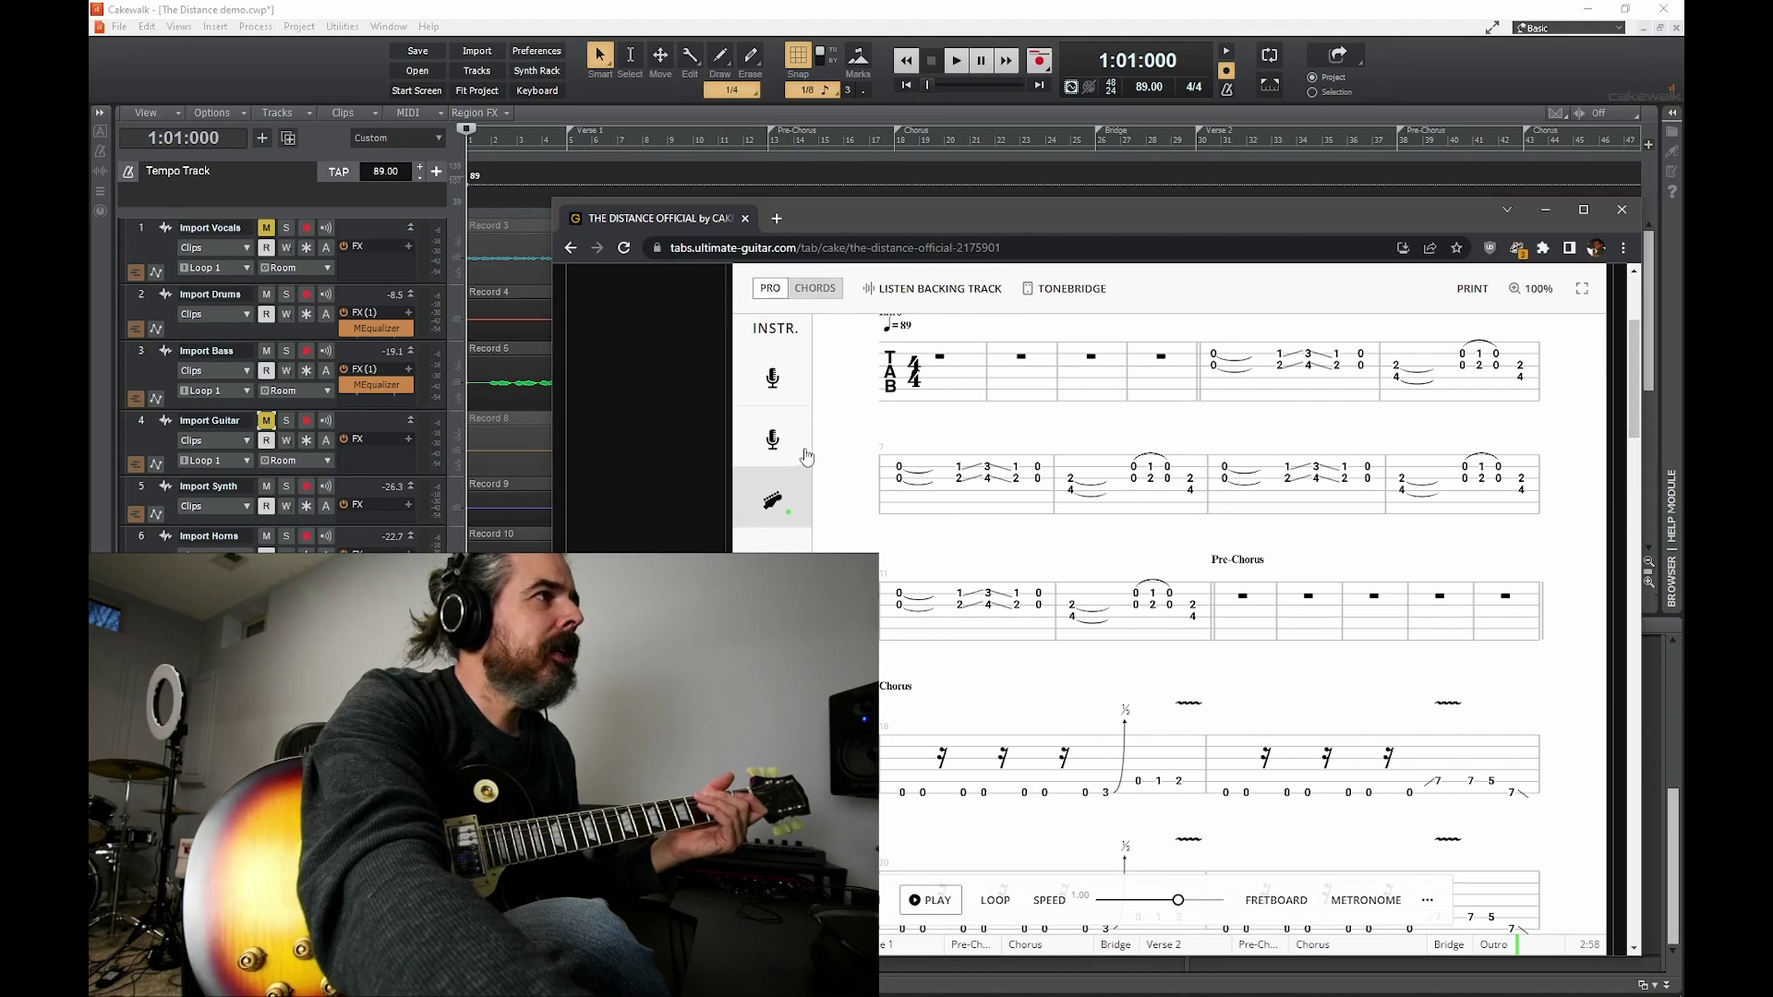
# - Play a brief passage of the Rhythm Guitar tab for The Distance, stop it, and look over the tab's instrument list
pyautogui.click(935, 902)
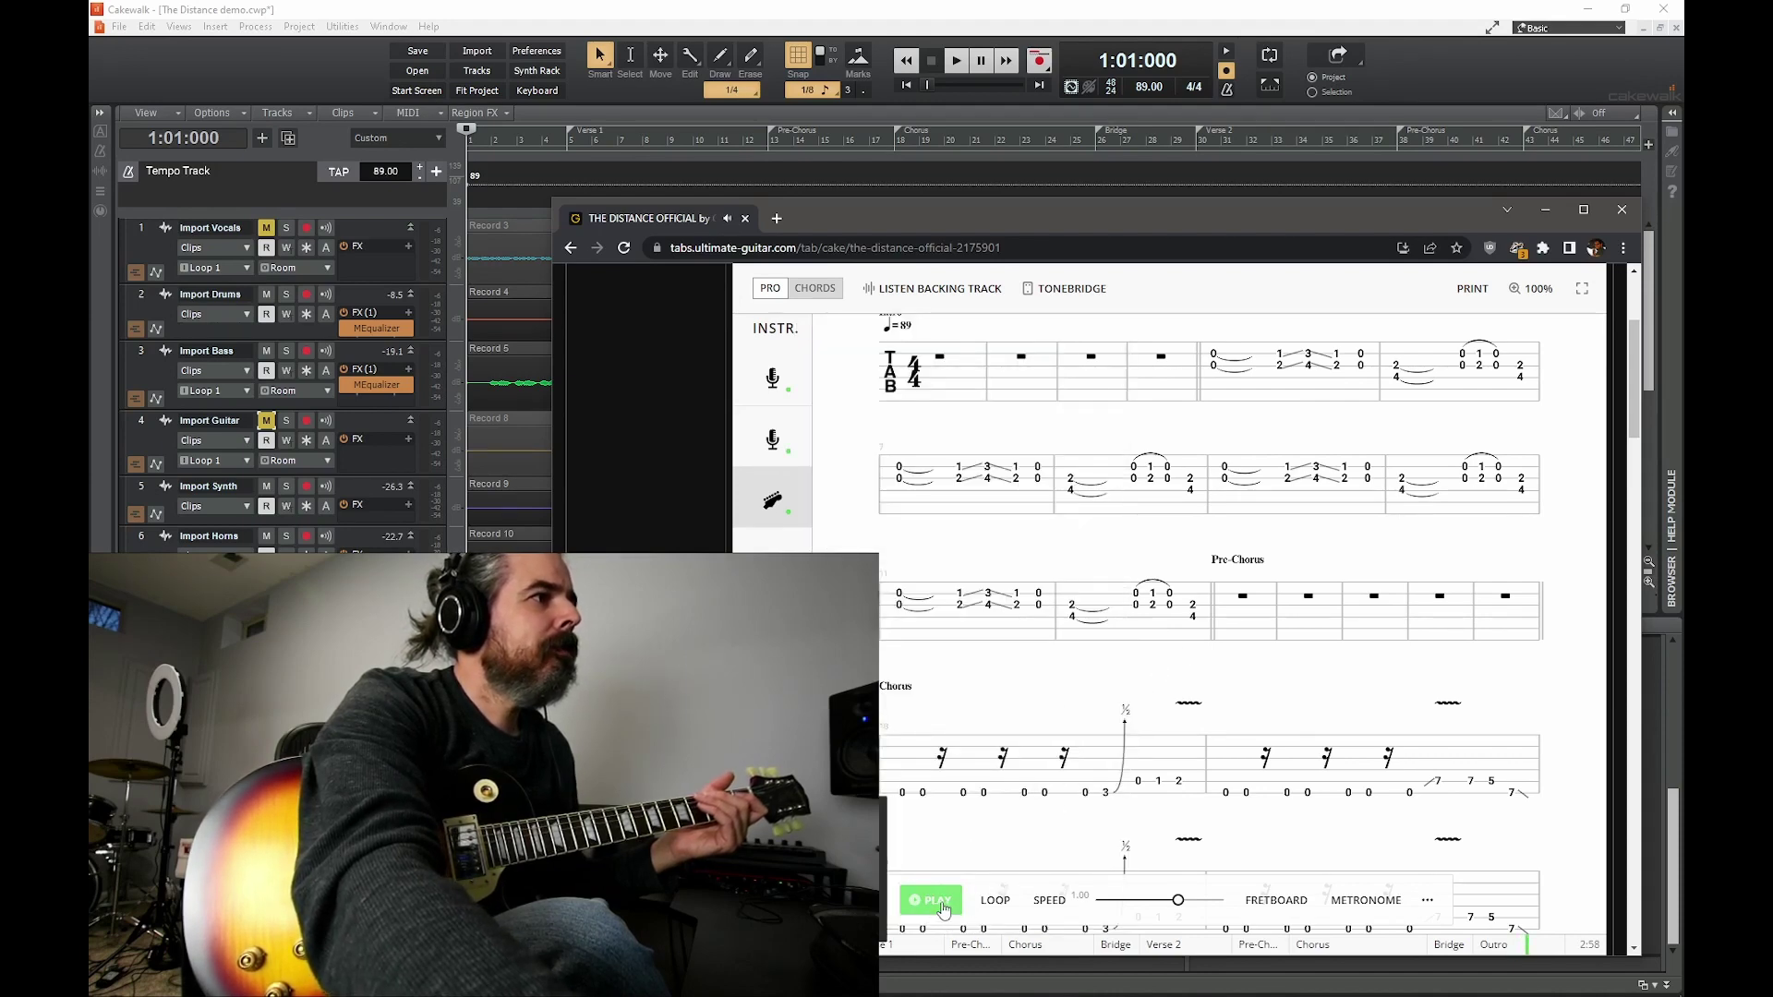
pyautogui.click(942, 905)
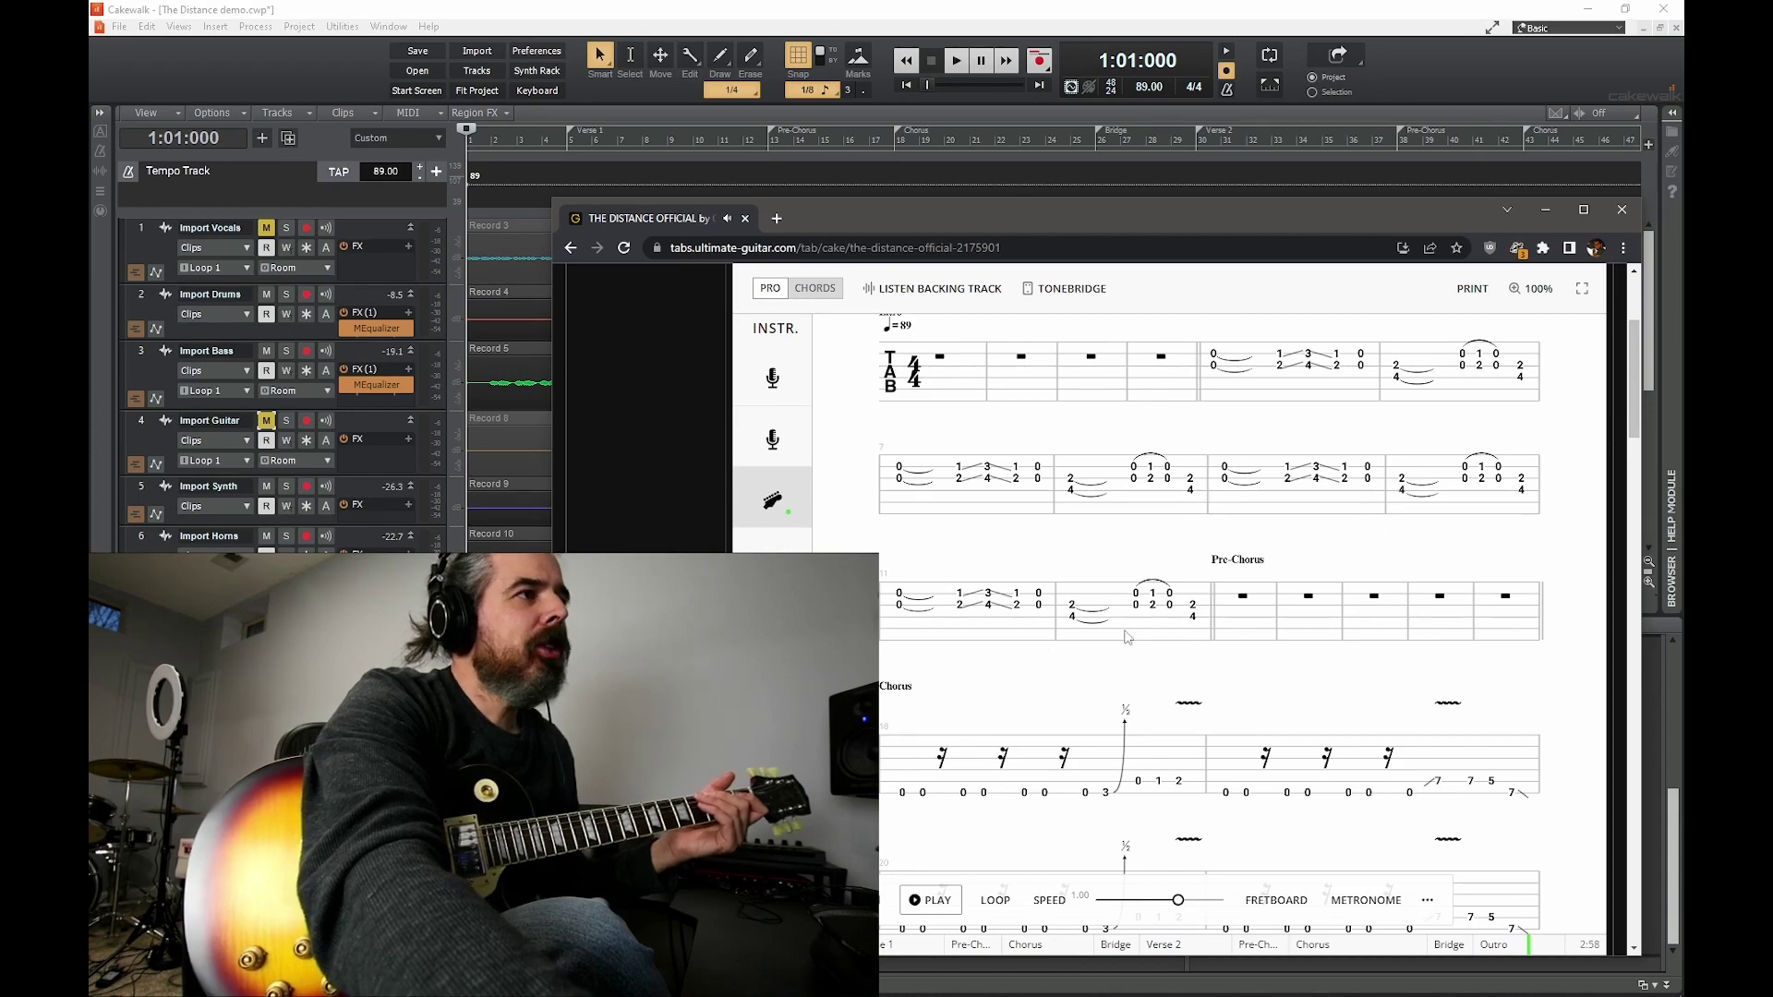
pyautogui.scroll(-5, 1090, 638)
pyautogui.scroll(4, 1085, 646)
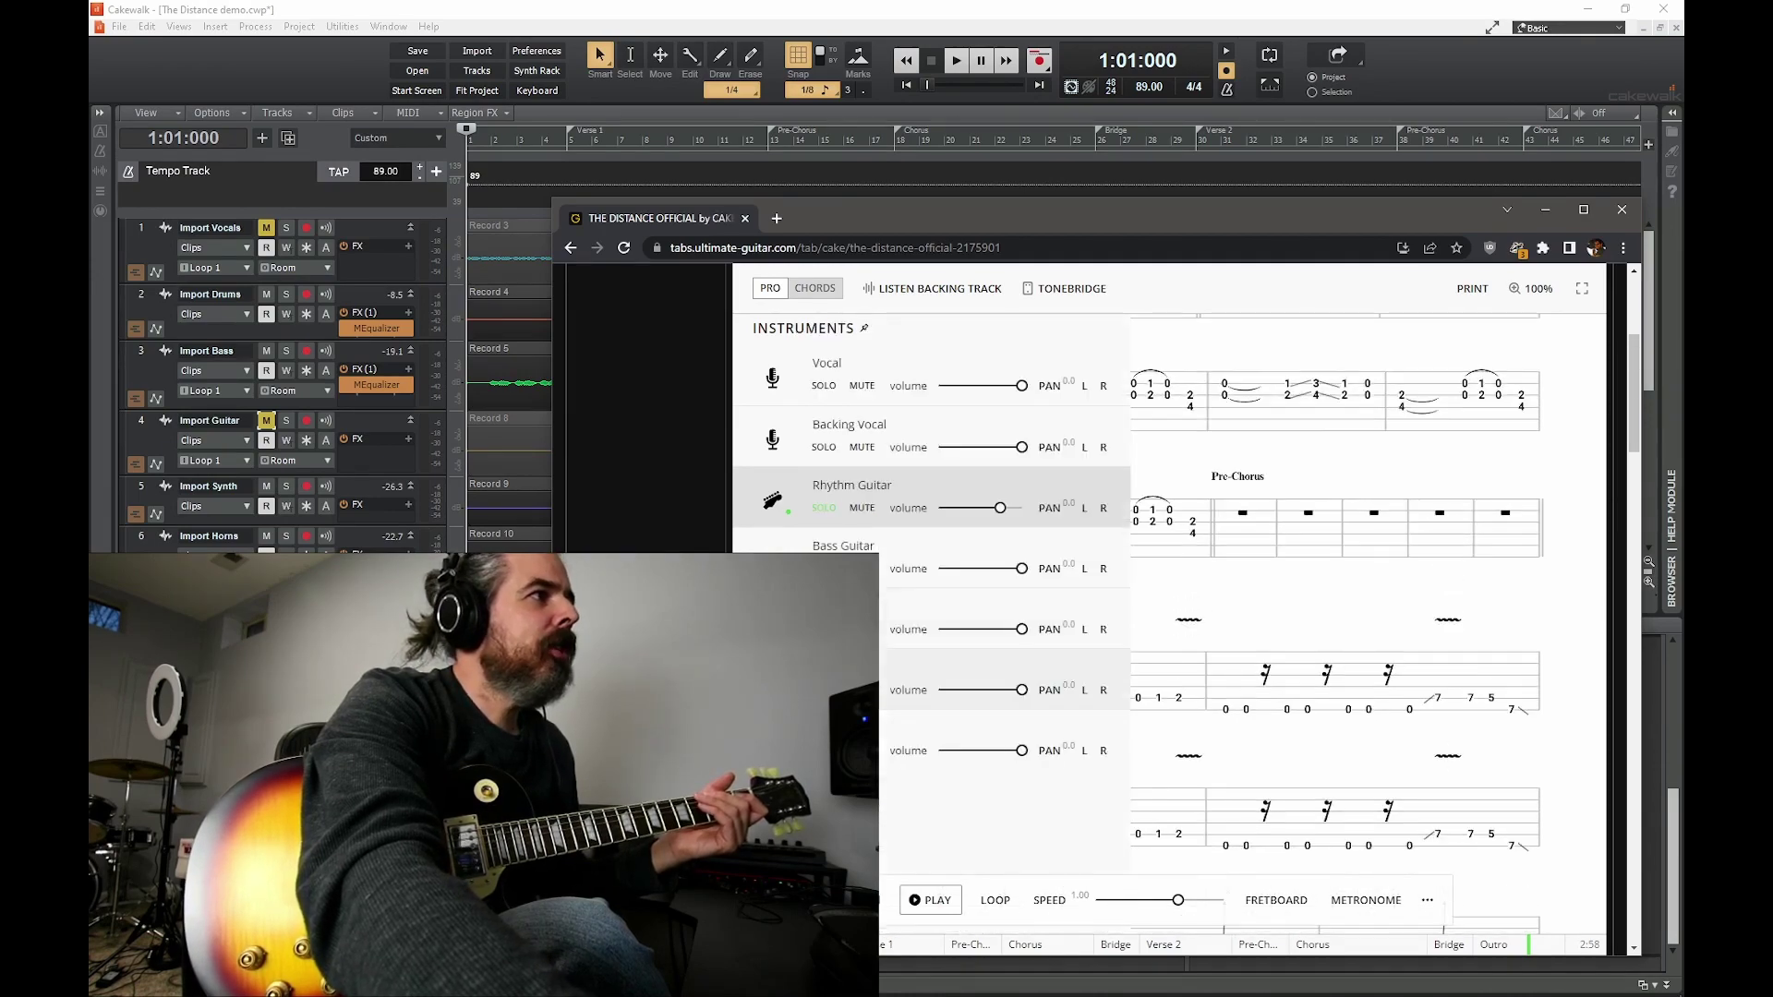
pyautogui.moveTo(850, 214); pyautogui.dragTo(876, 245)
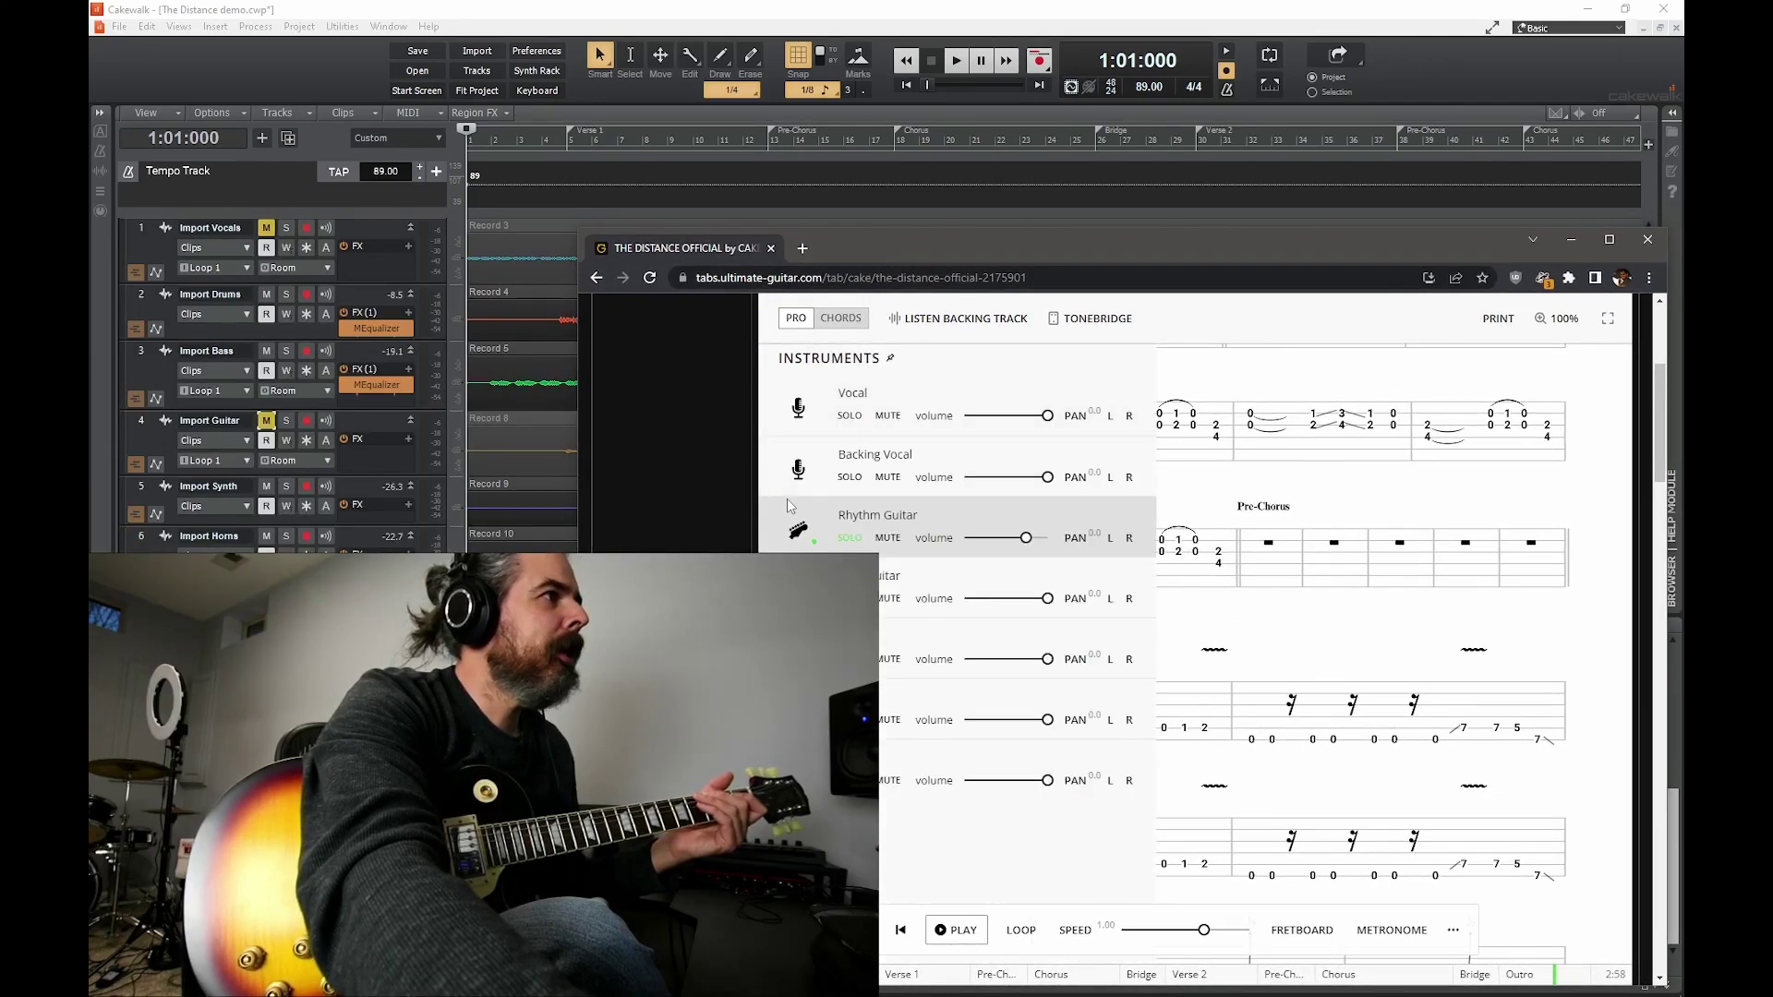
pyautogui.scroll(3, 806, 473)
pyautogui.scroll(-2, 1062, 540)
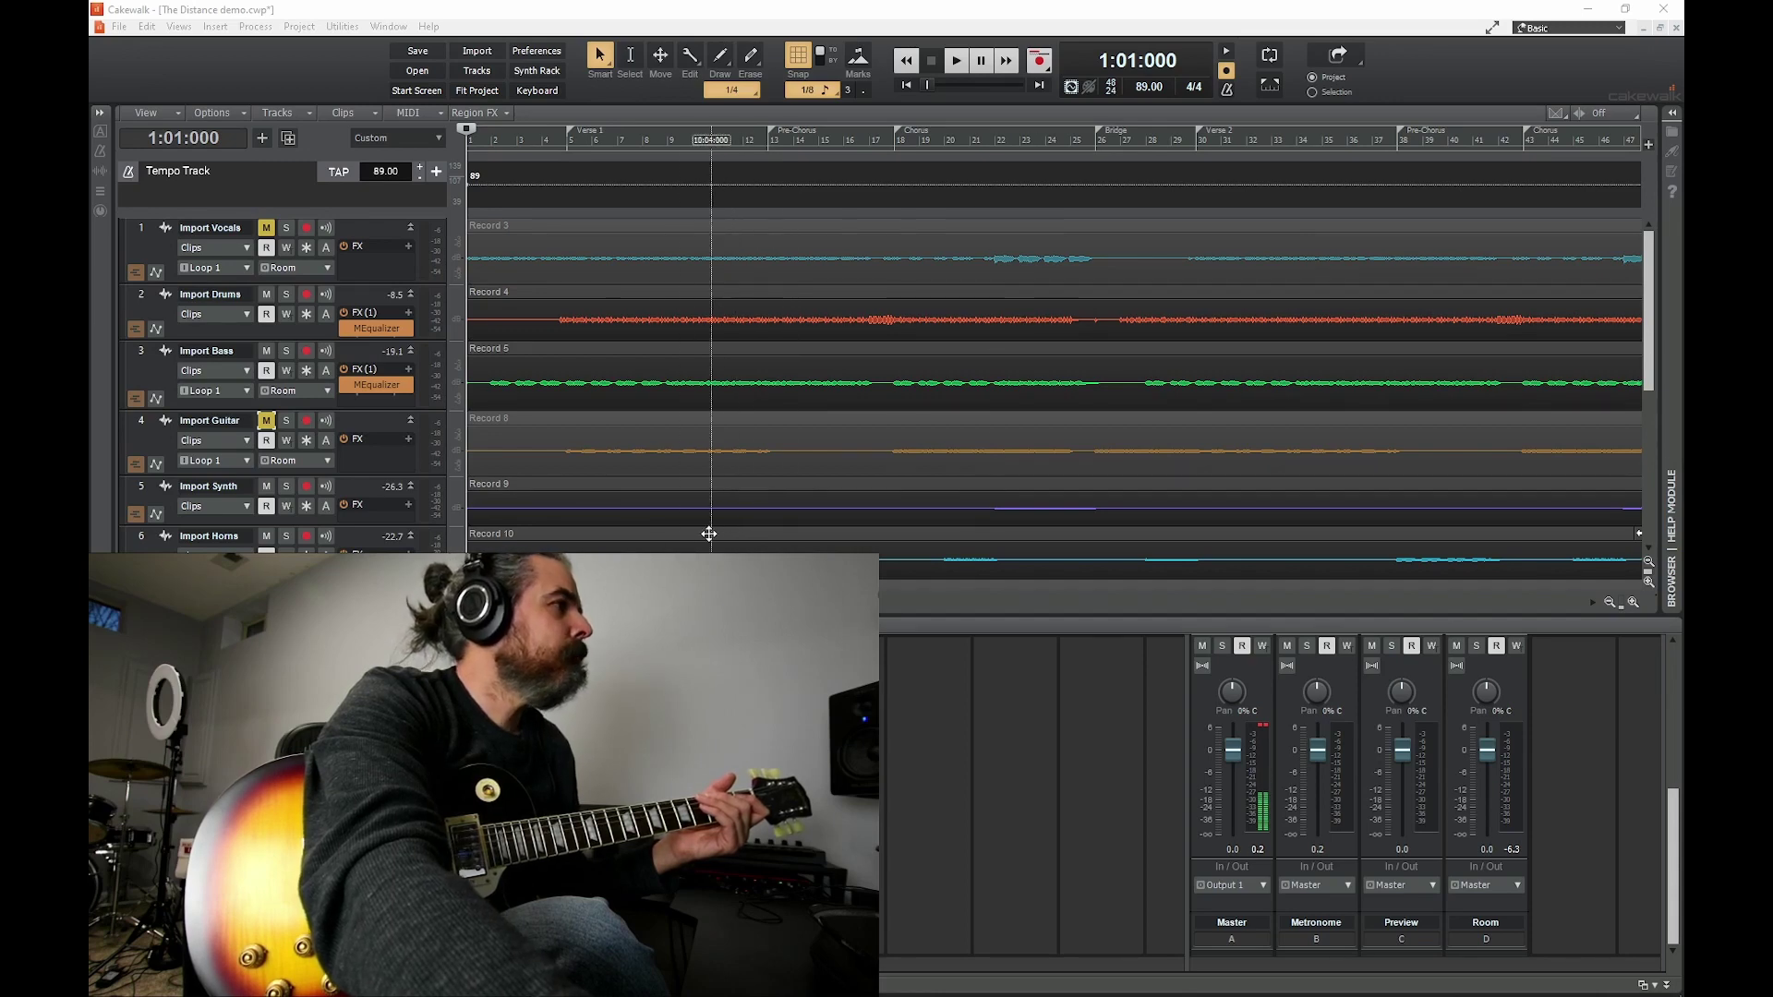
# - Unmute the Guitar 1 take track in the Cakewalk project
pyautogui.scroll(-3, 711, 517)
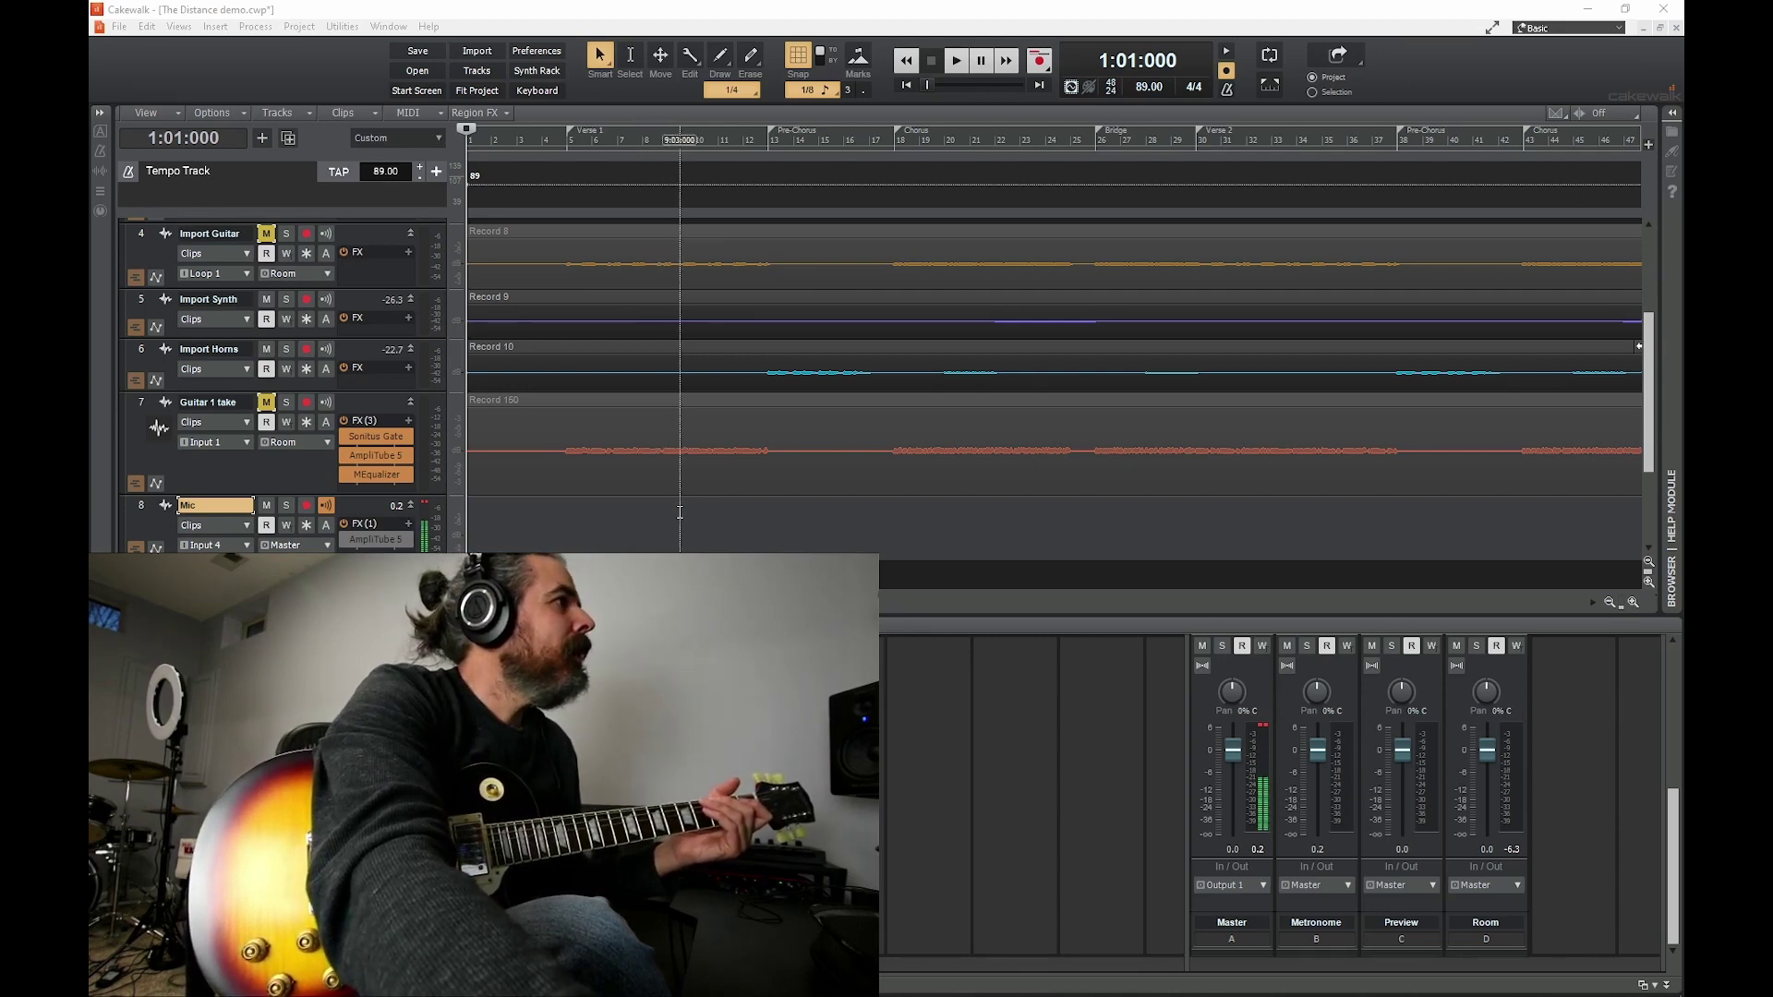
pyautogui.scroll(2, 679, 511)
pyautogui.scroll(-2, 680, 511)
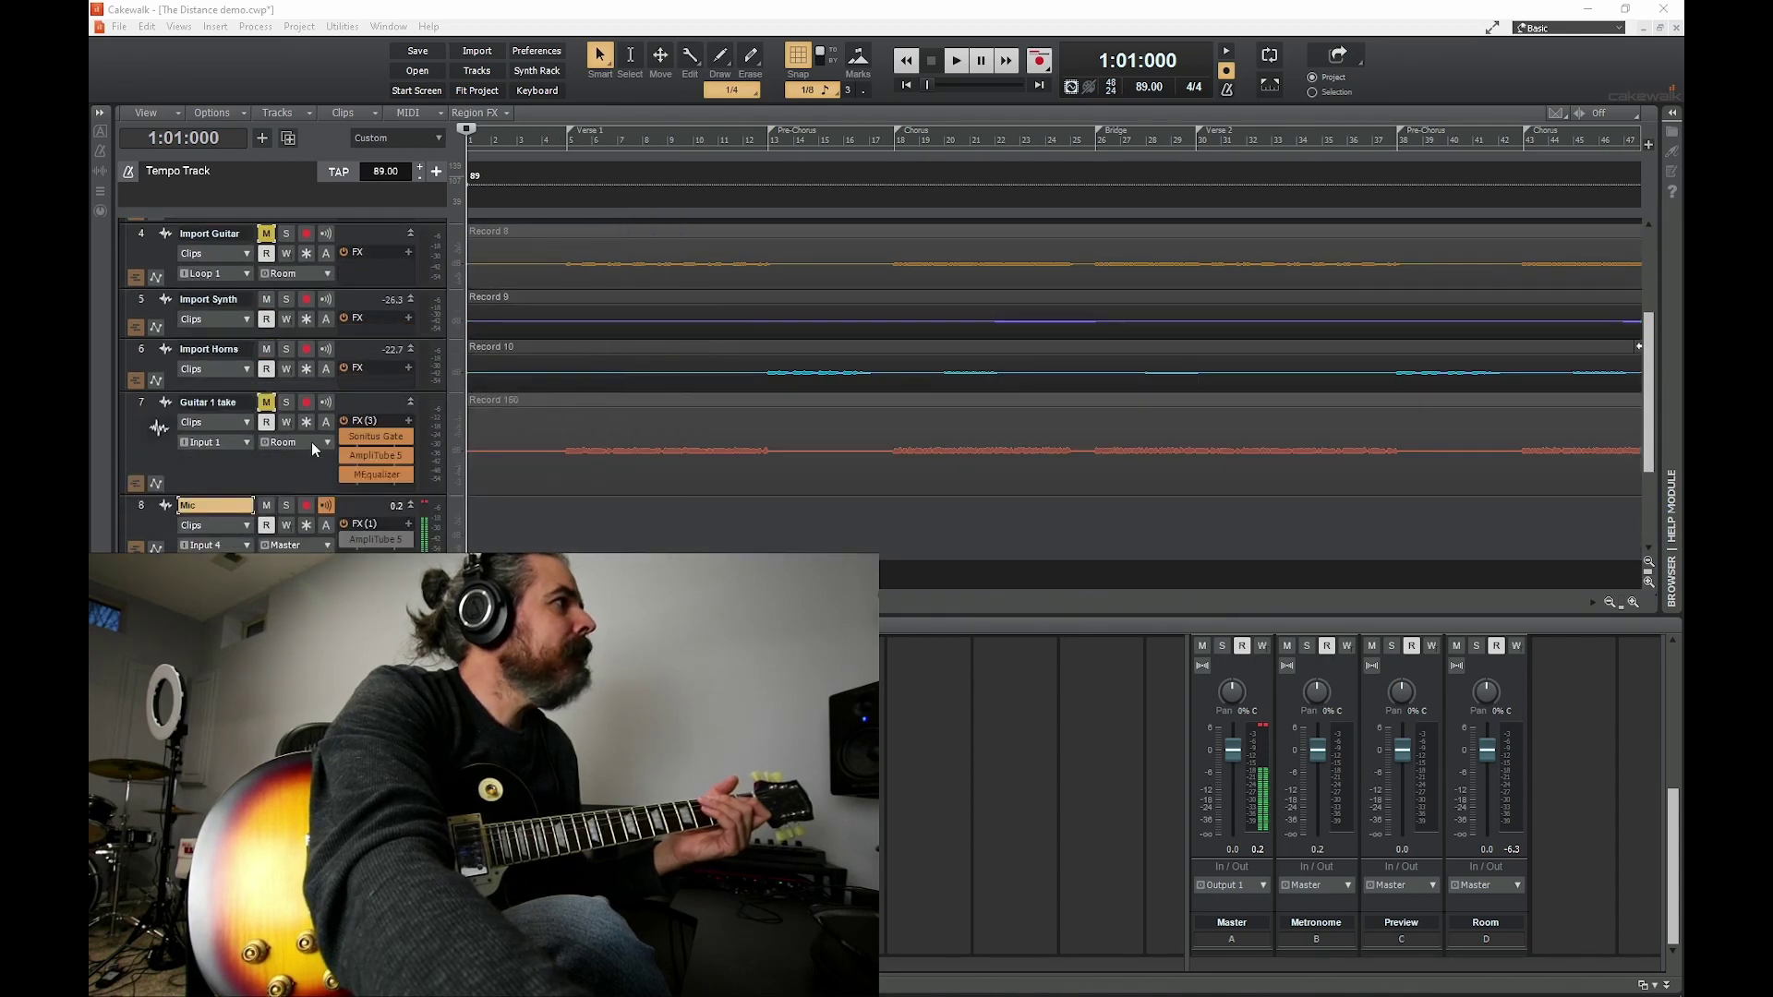
pyautogui.click(266, 403)
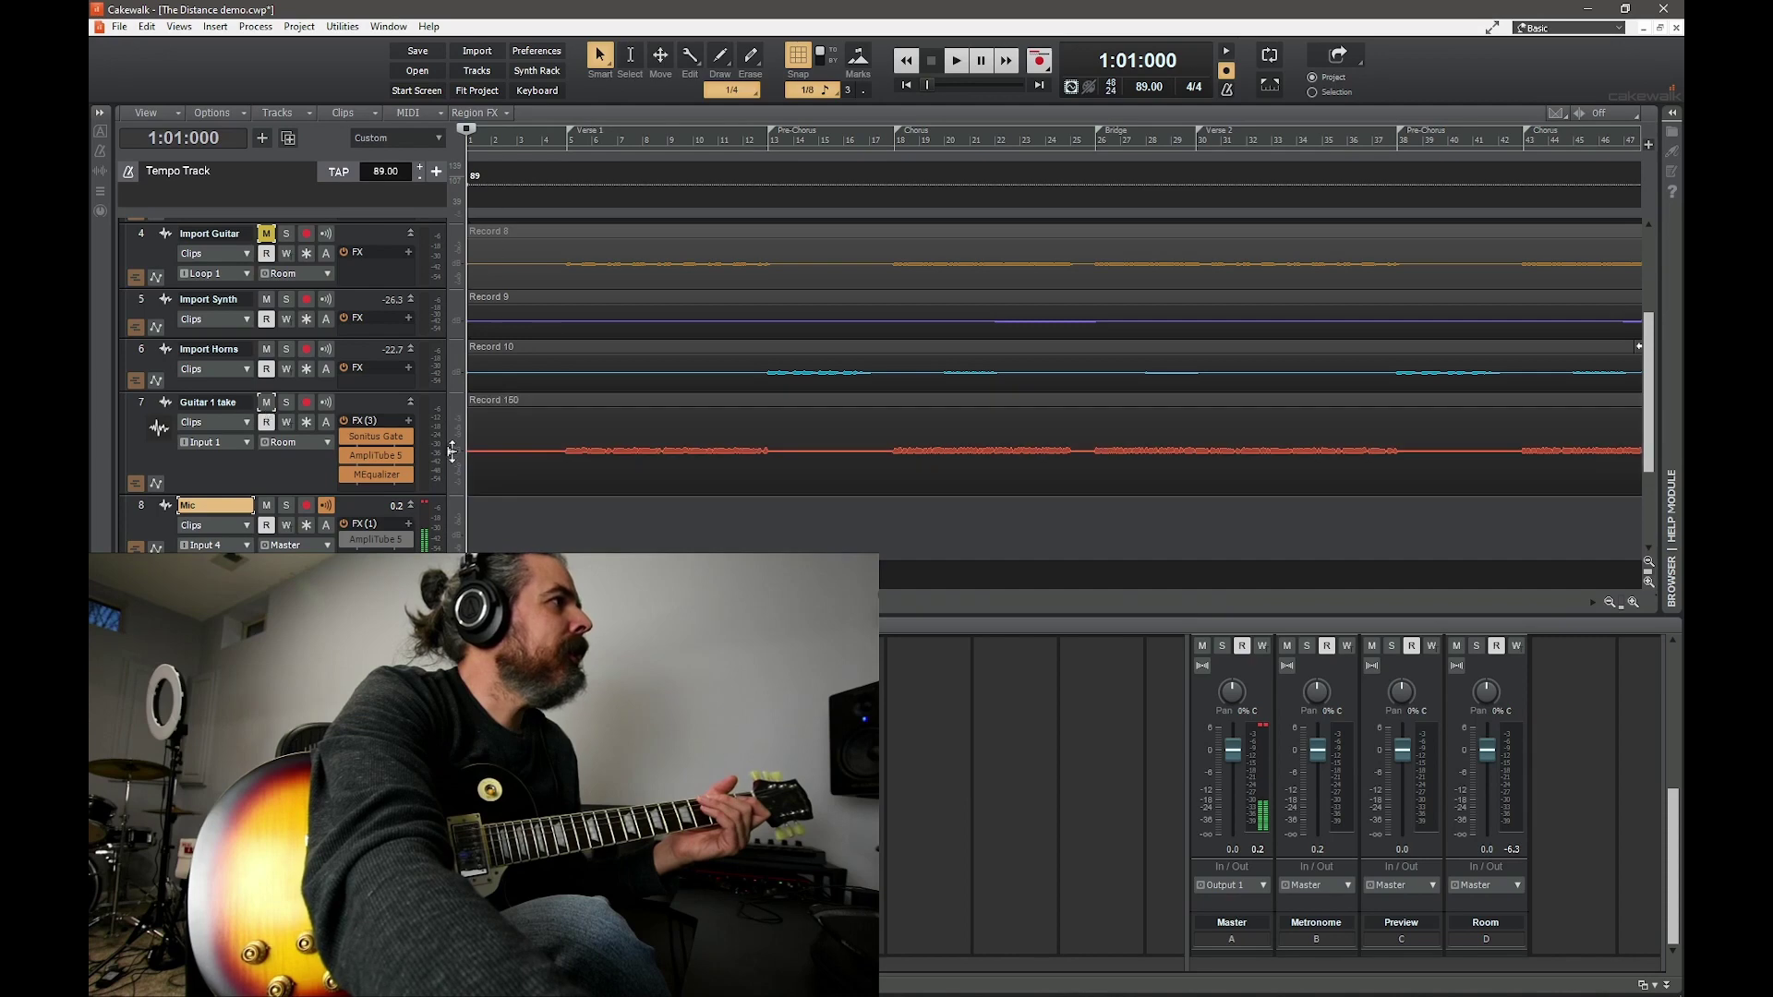
pyautogui.moveTo(1638, 346)
pyautogui.mouseDown()
pyautogui.moveTo(1386, 349)
pyautogui.moveTo(1639, 347)
pyautogui.mouseUp()
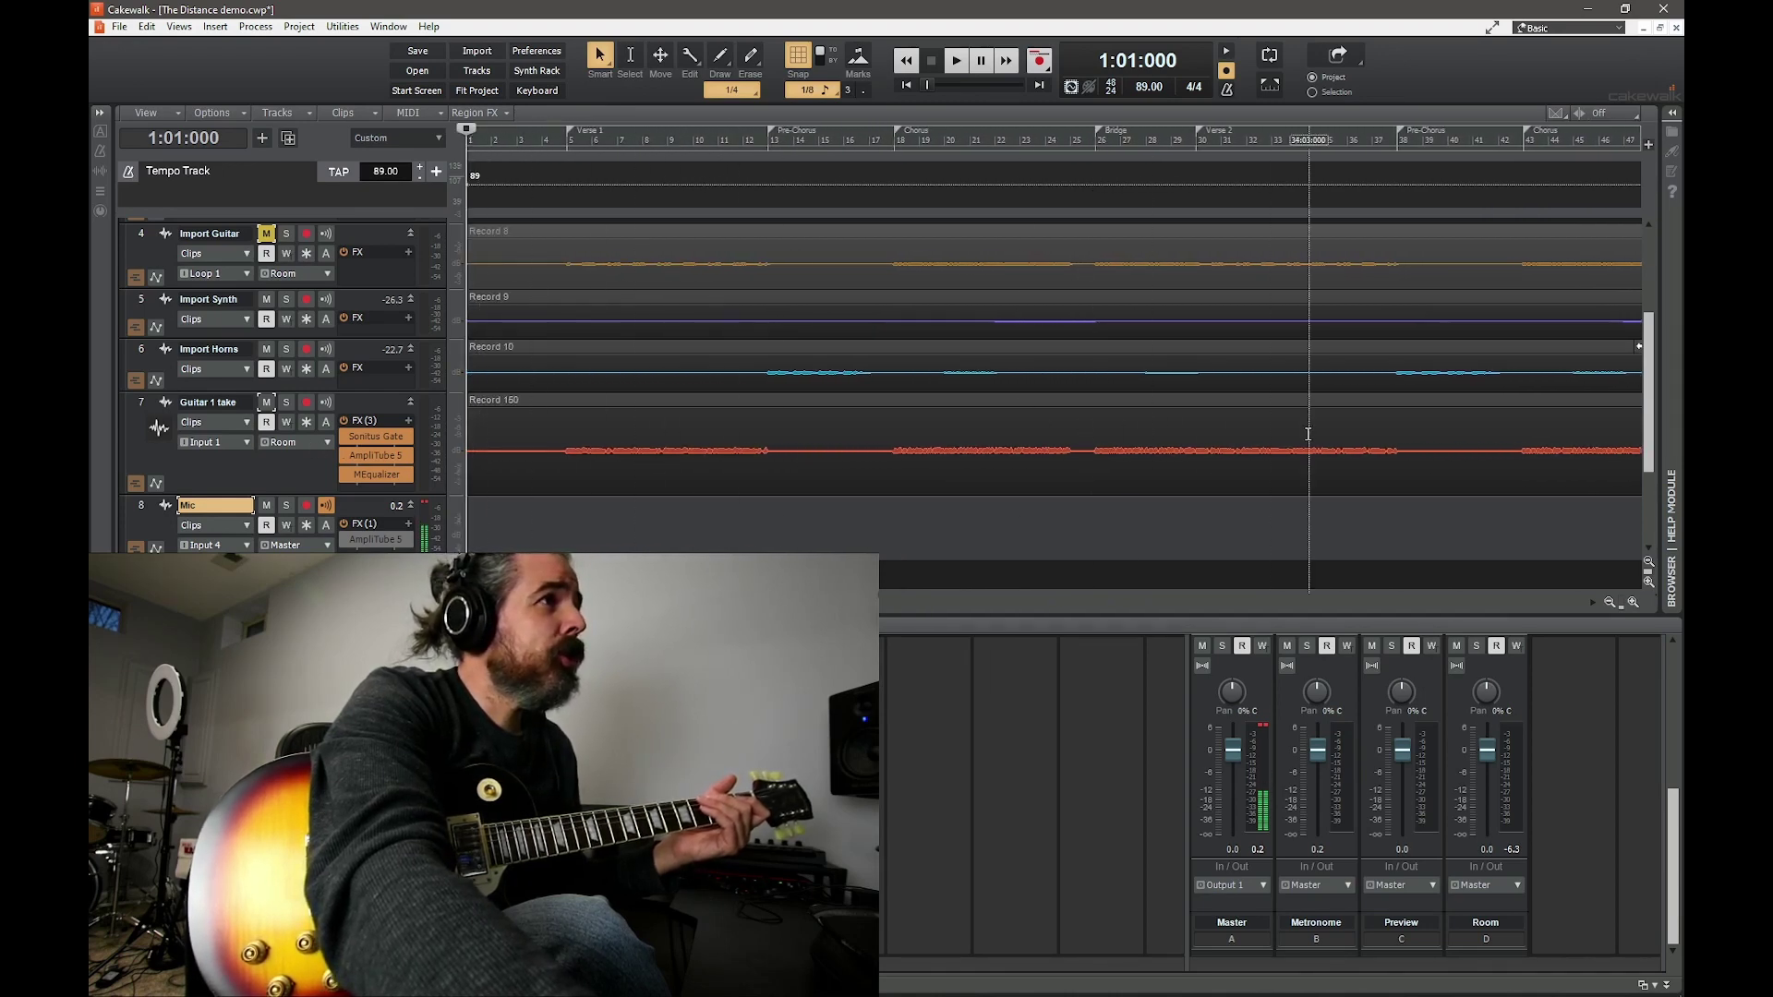
pyautogui.hscroll(2, 1308, 433)
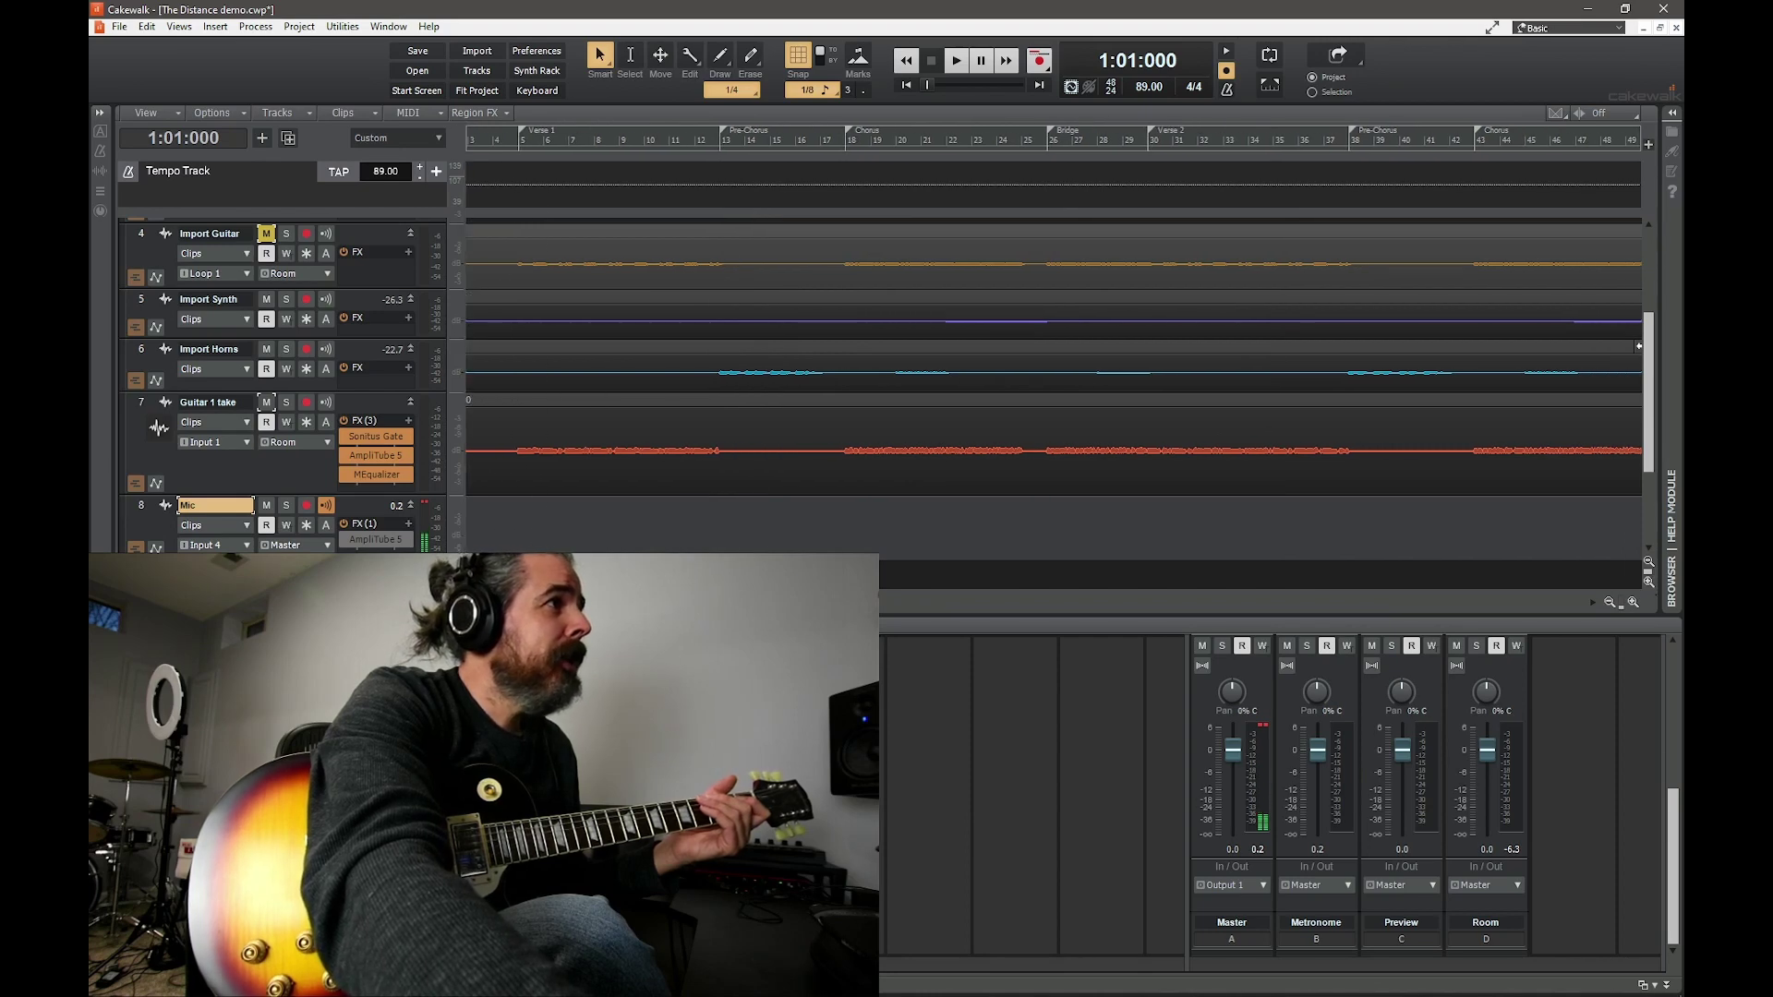
pyautogui.hscroll(-1, 1638, 346)
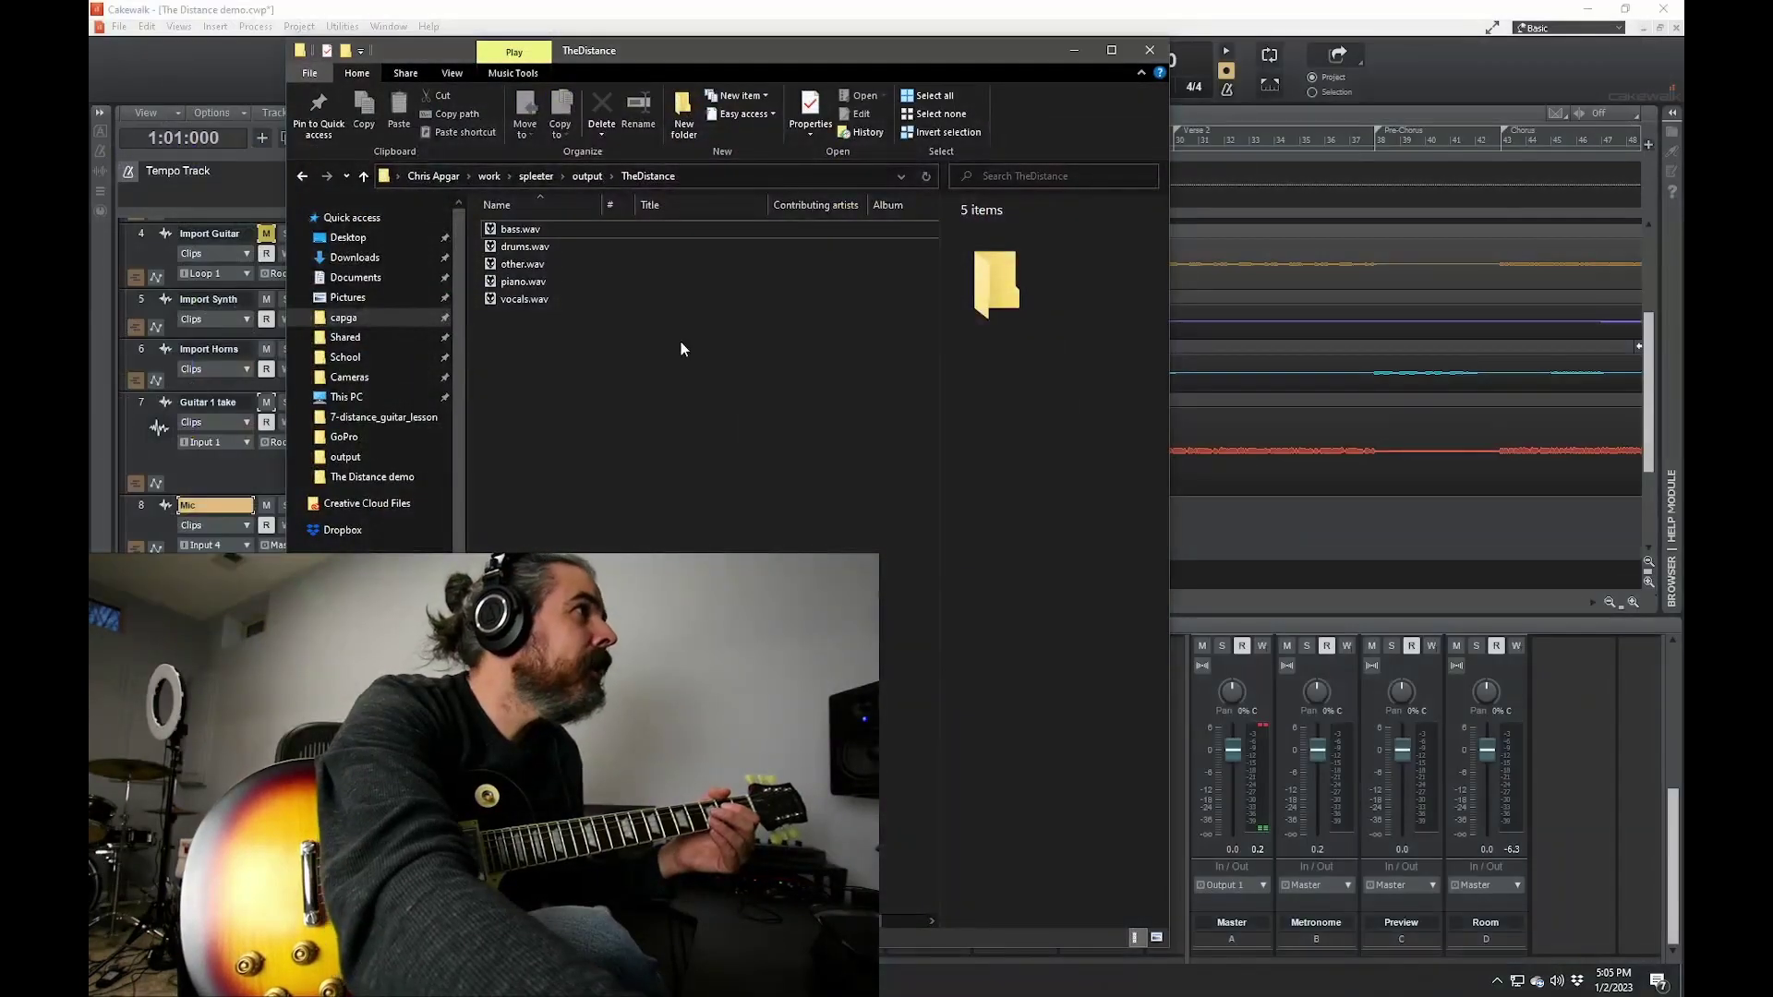
# - Open other.wav from the TheDistance folder, listen from about a third of the way in, and pause it
pyautogui.moveTo(663, 50); pyautogui.dragTo(1151, 61)
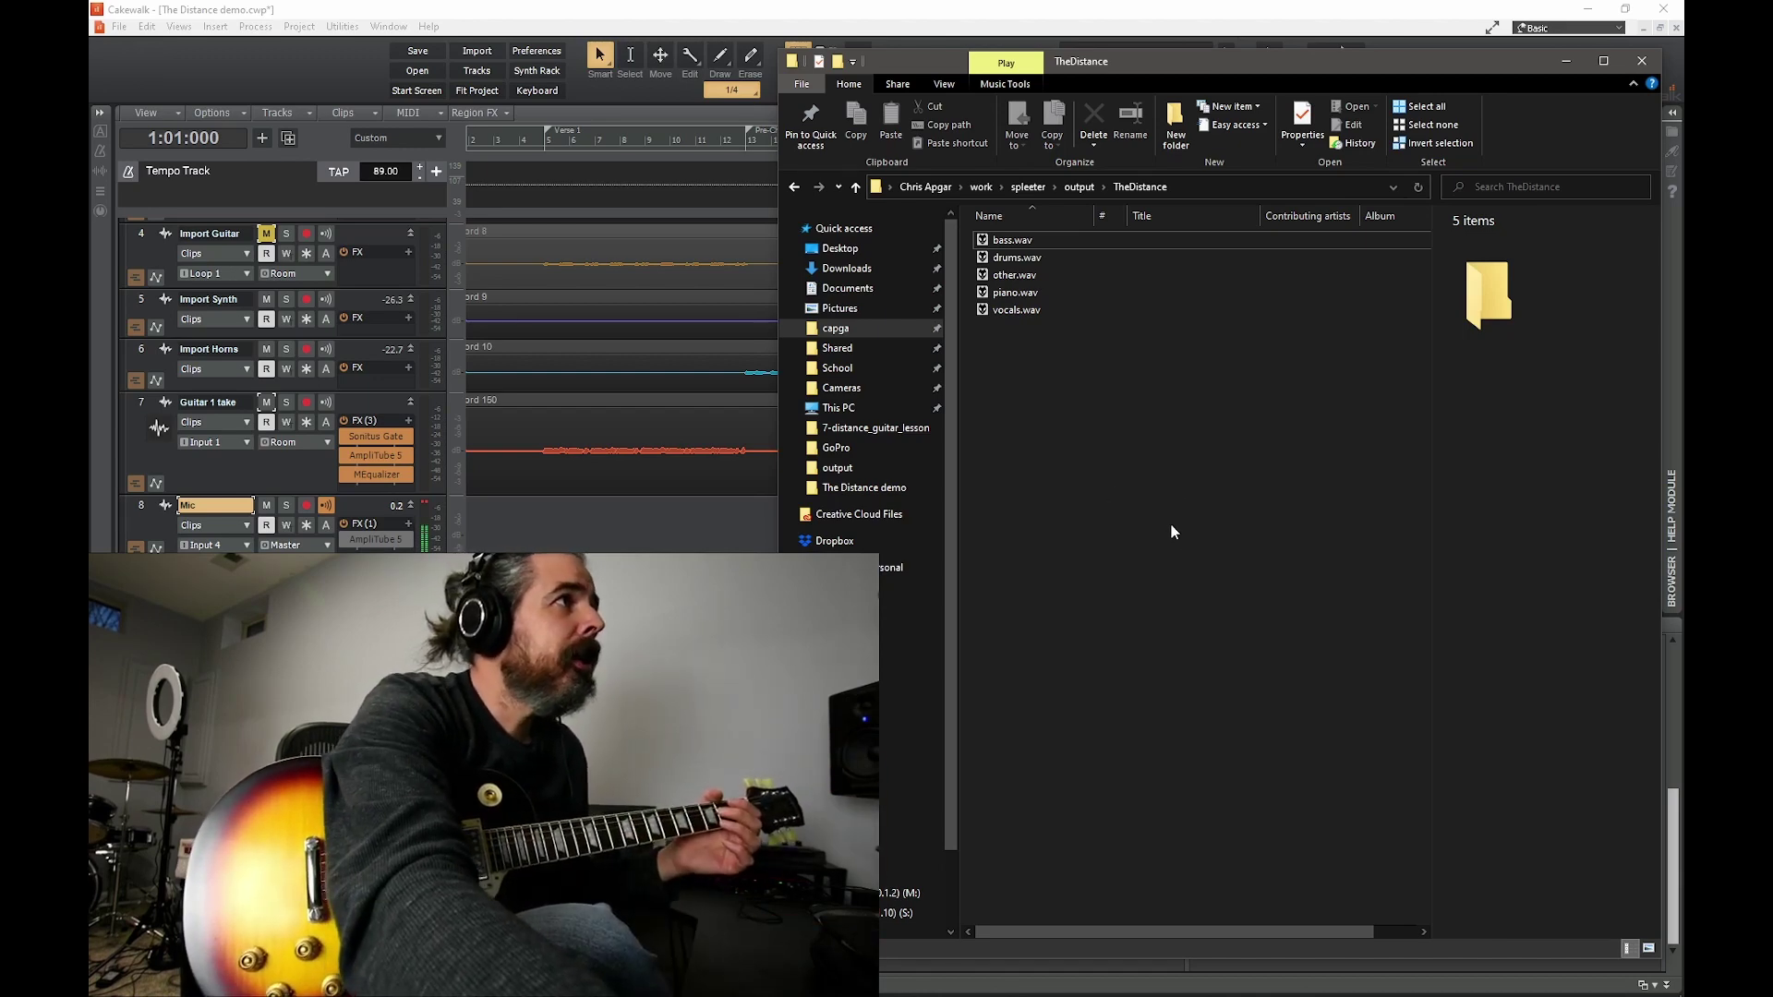
pyautogui.moveTo(1189, 67); pyautogui.dragTo(1203, 89)
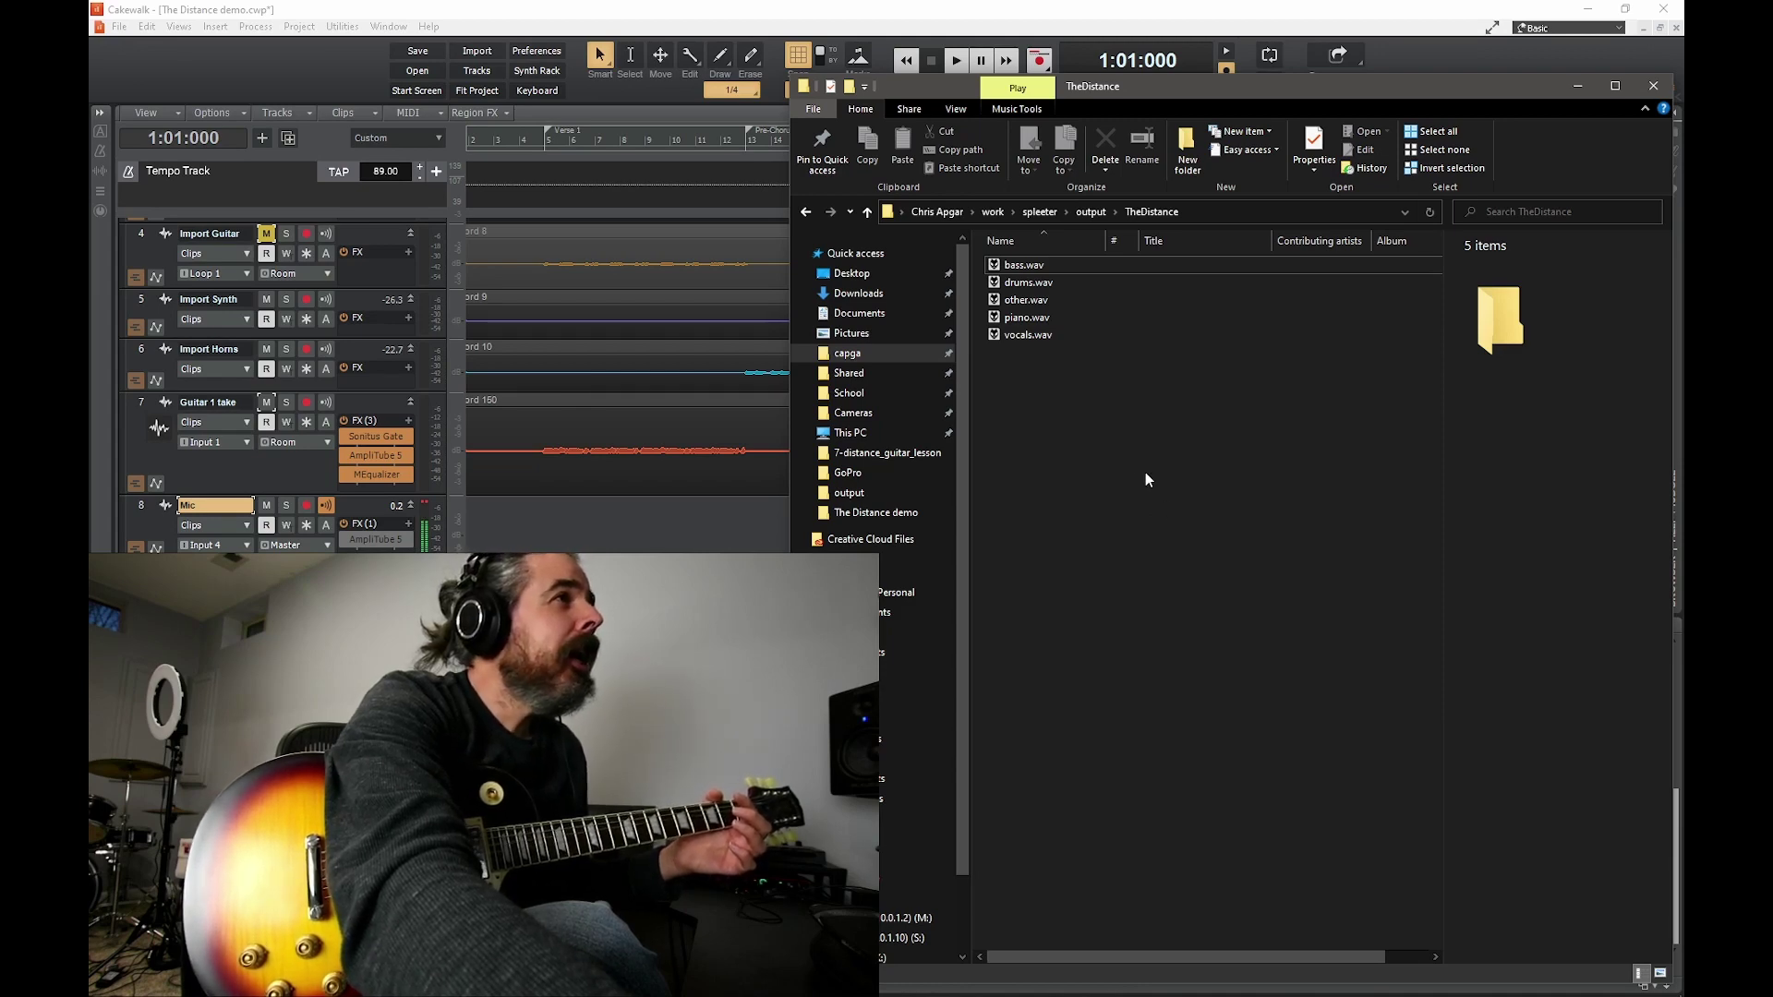
pyautogui.doubleClick(1022, 300)
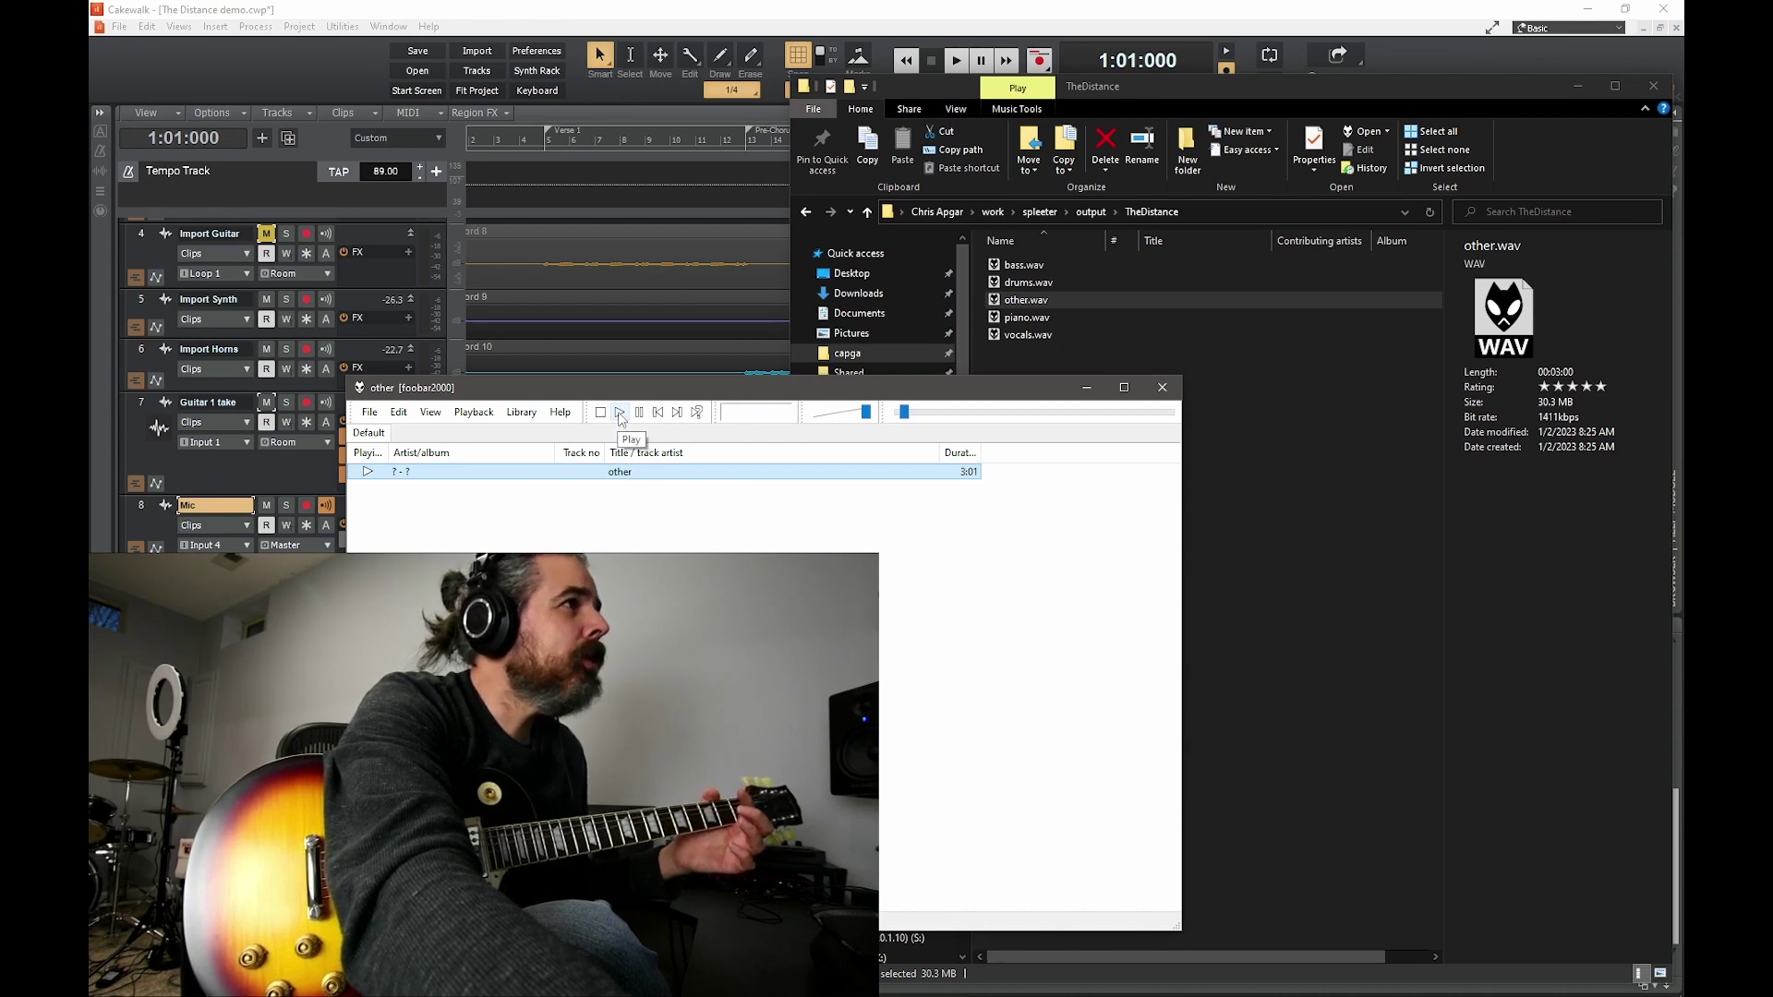
pyautogui.click(984, 414)
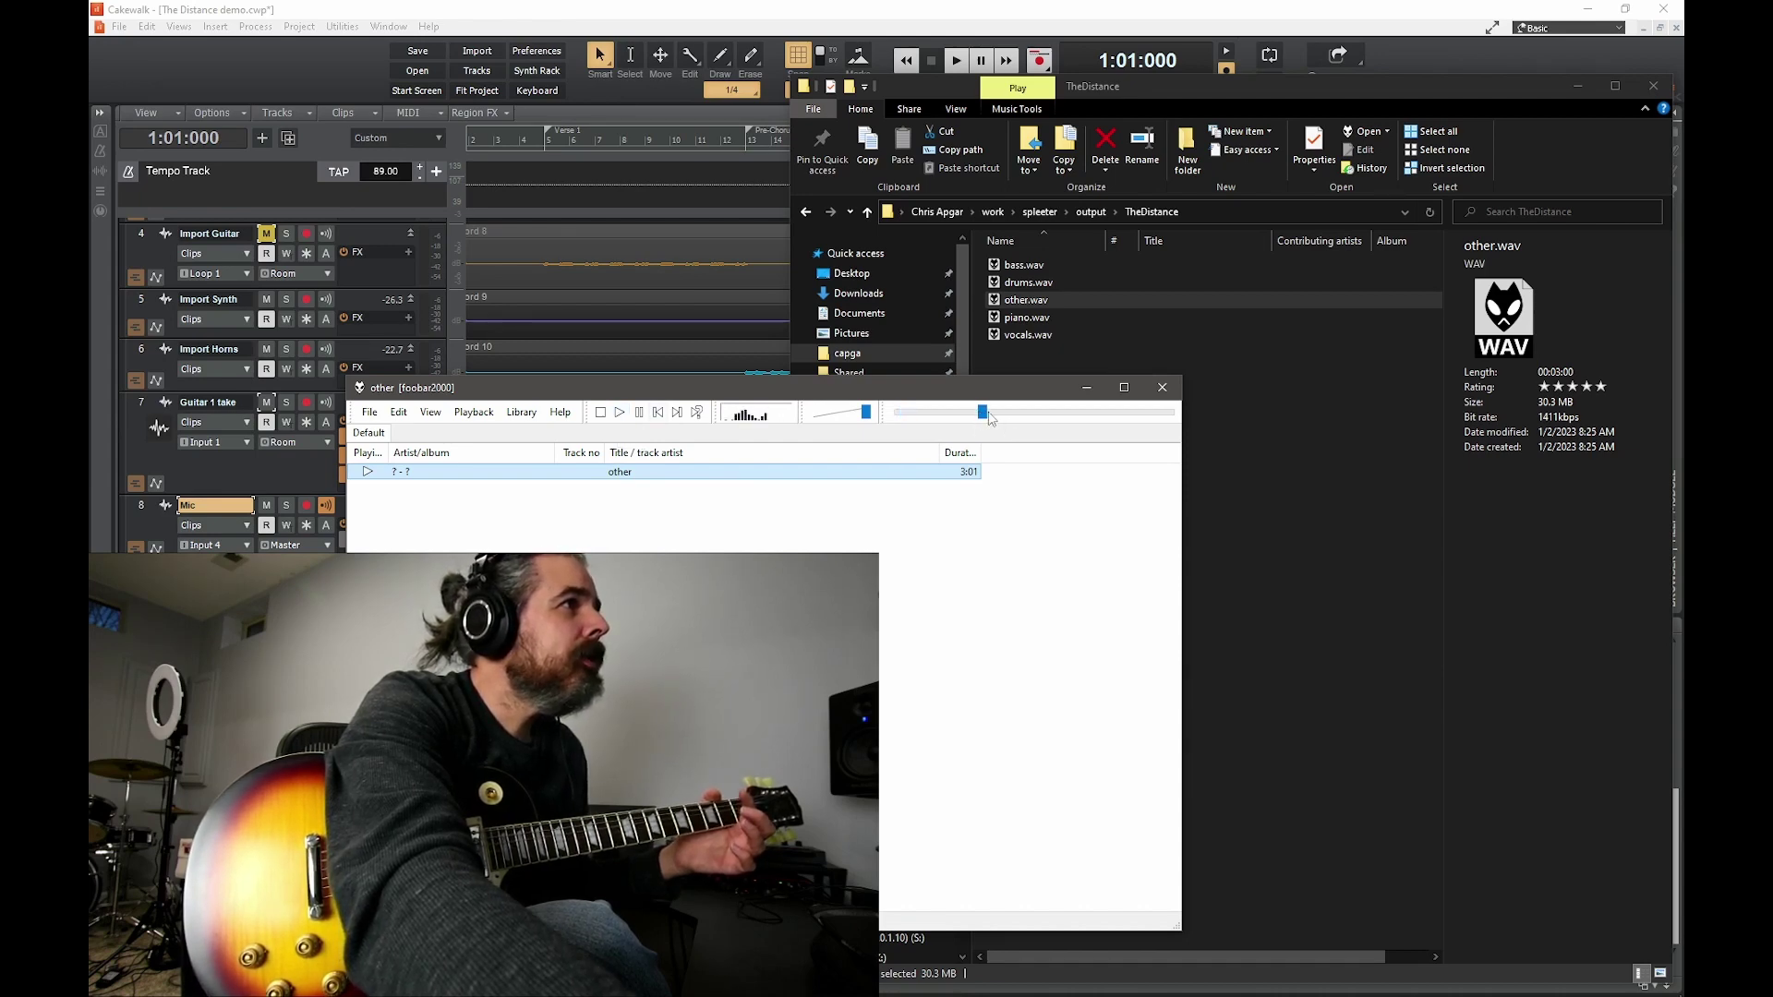
pyautogui.click(639, 413)
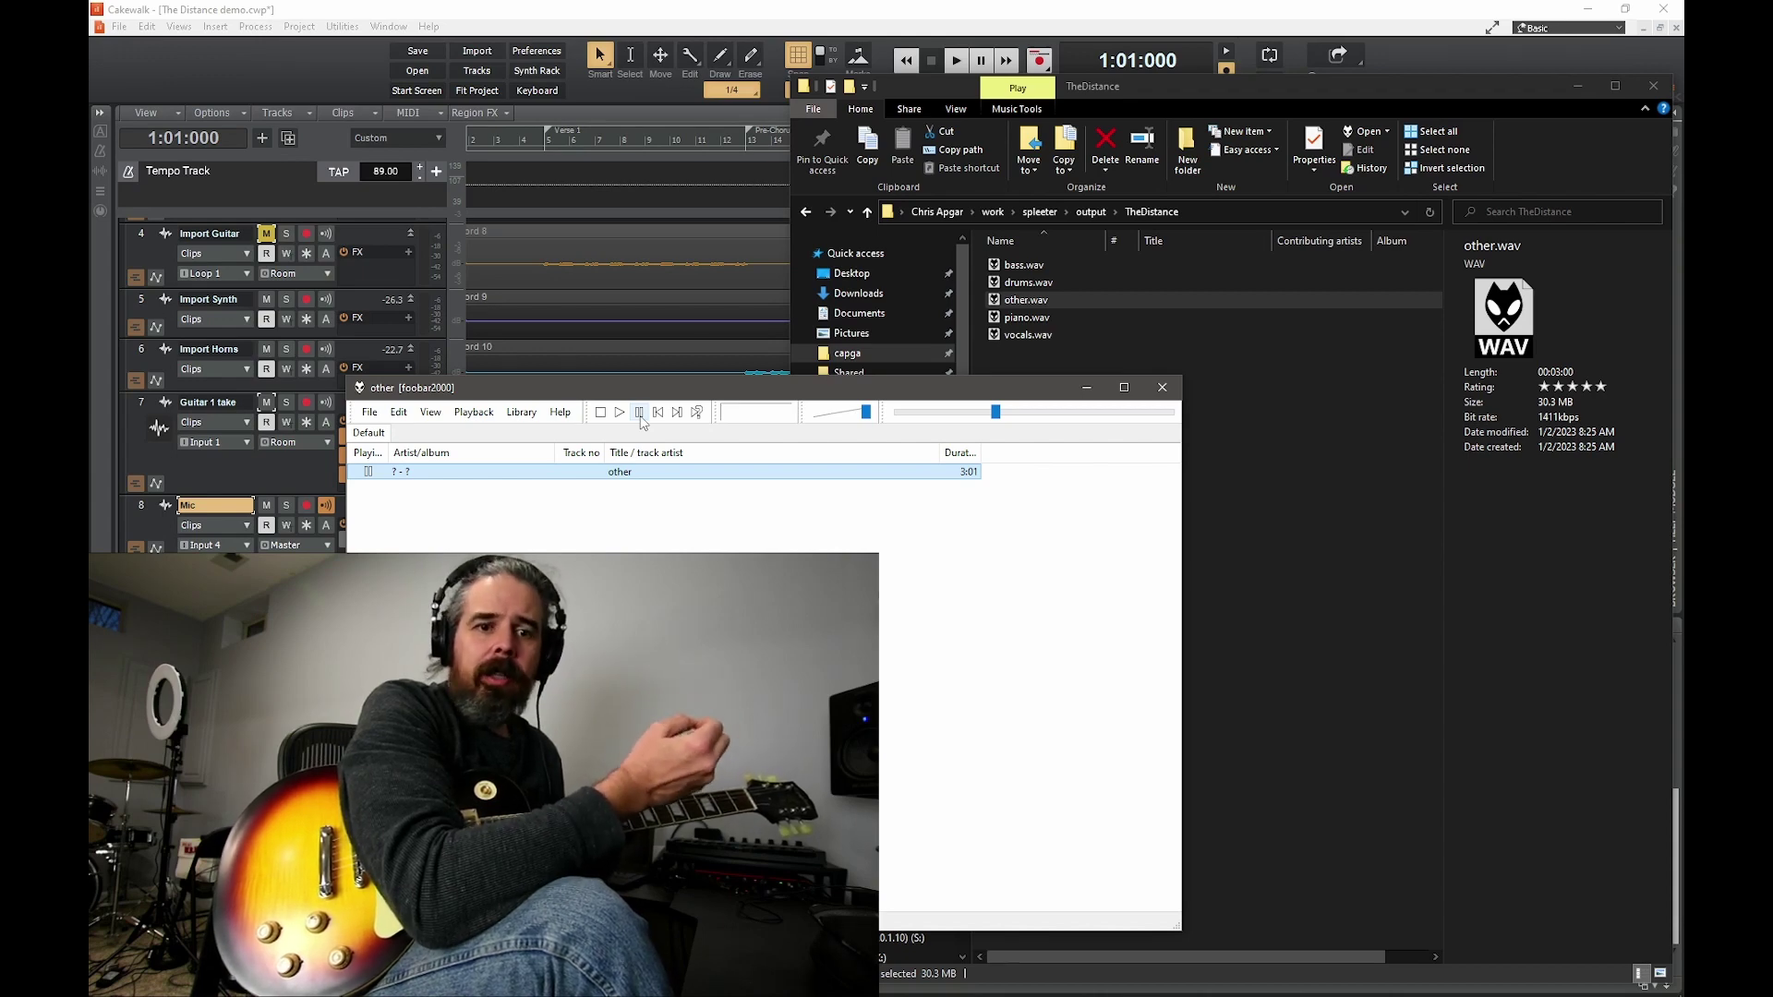
# - Replay two passages of the other.wav stem, skipping back slightly before each one, and stop playback
pyautogui.click(990, 415)
pyautogui.click(619, 412)
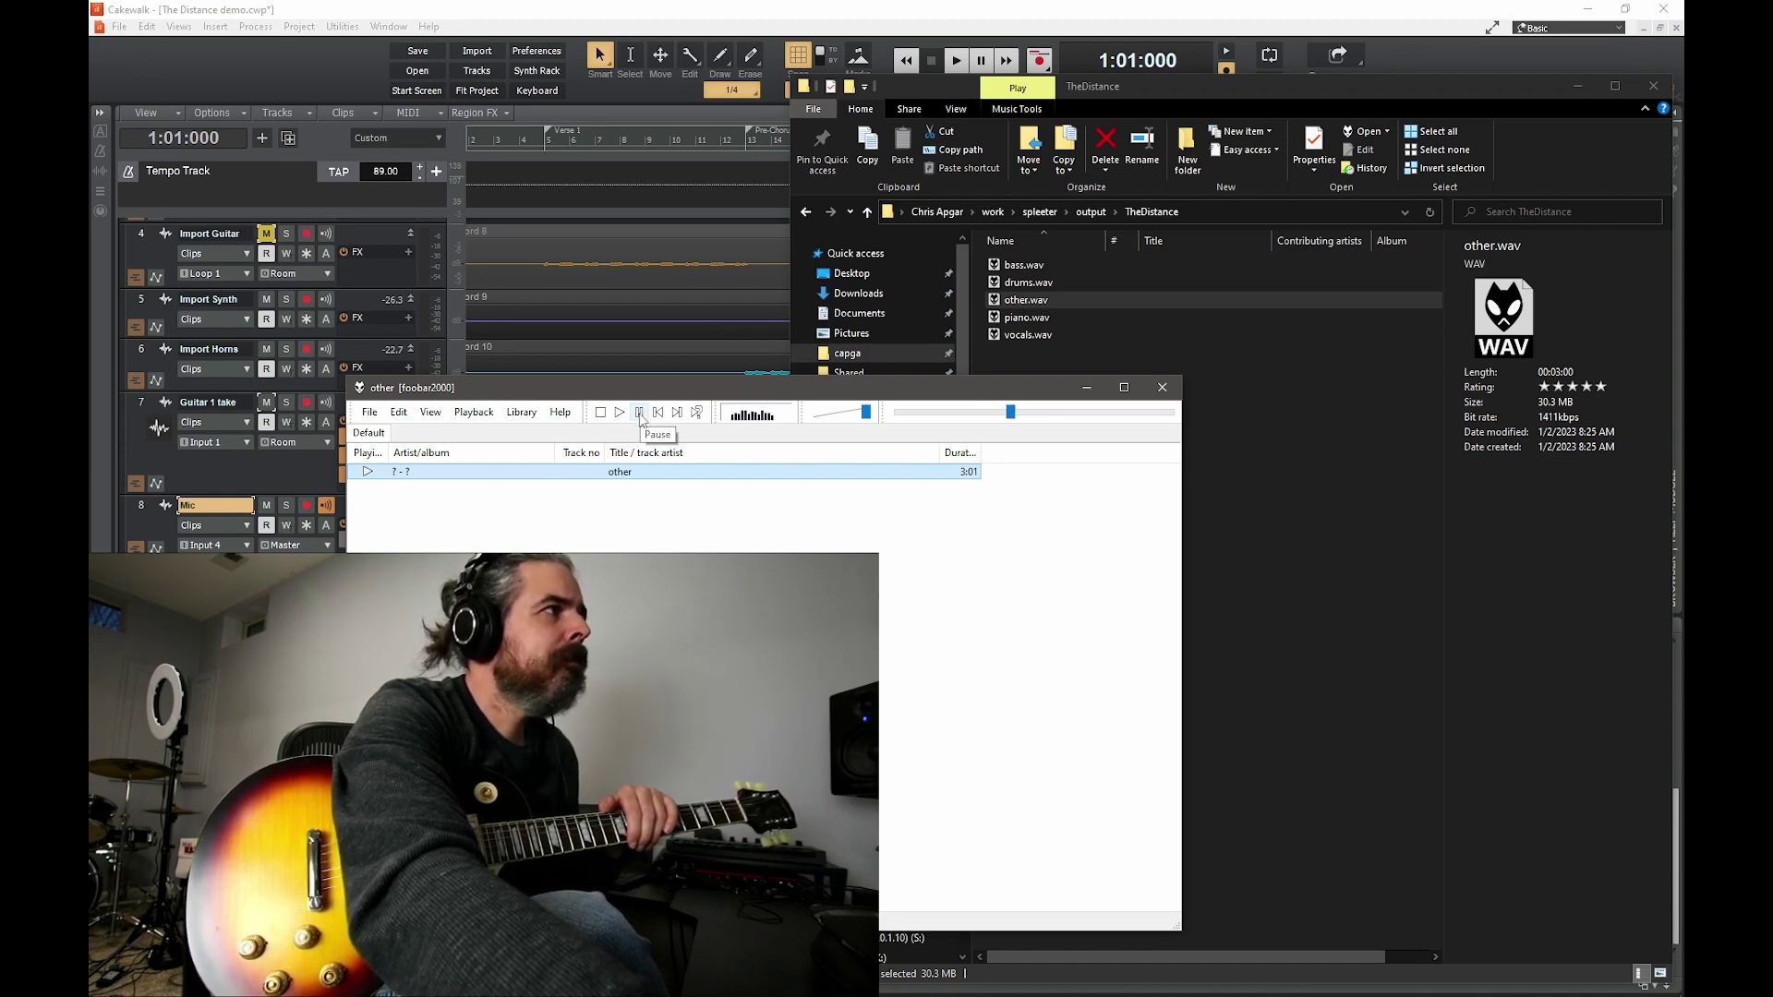
pyautogui.click(640, 412)
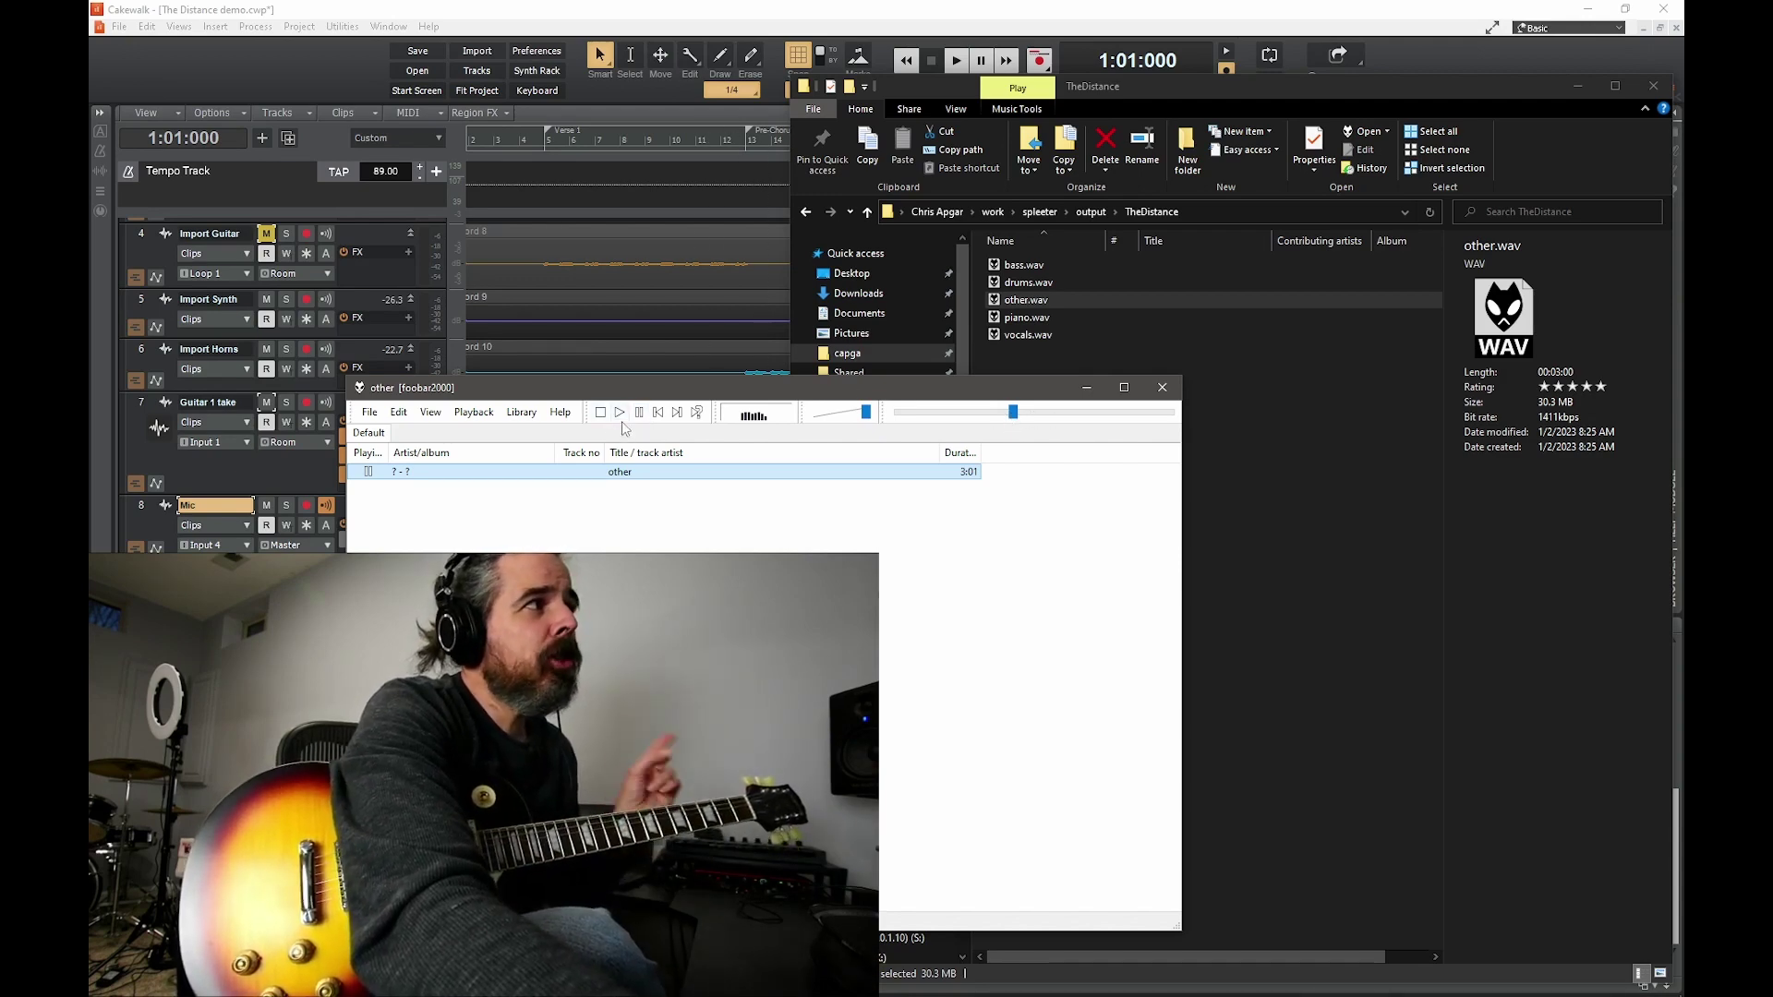
pyautogui.click(1005, 413)
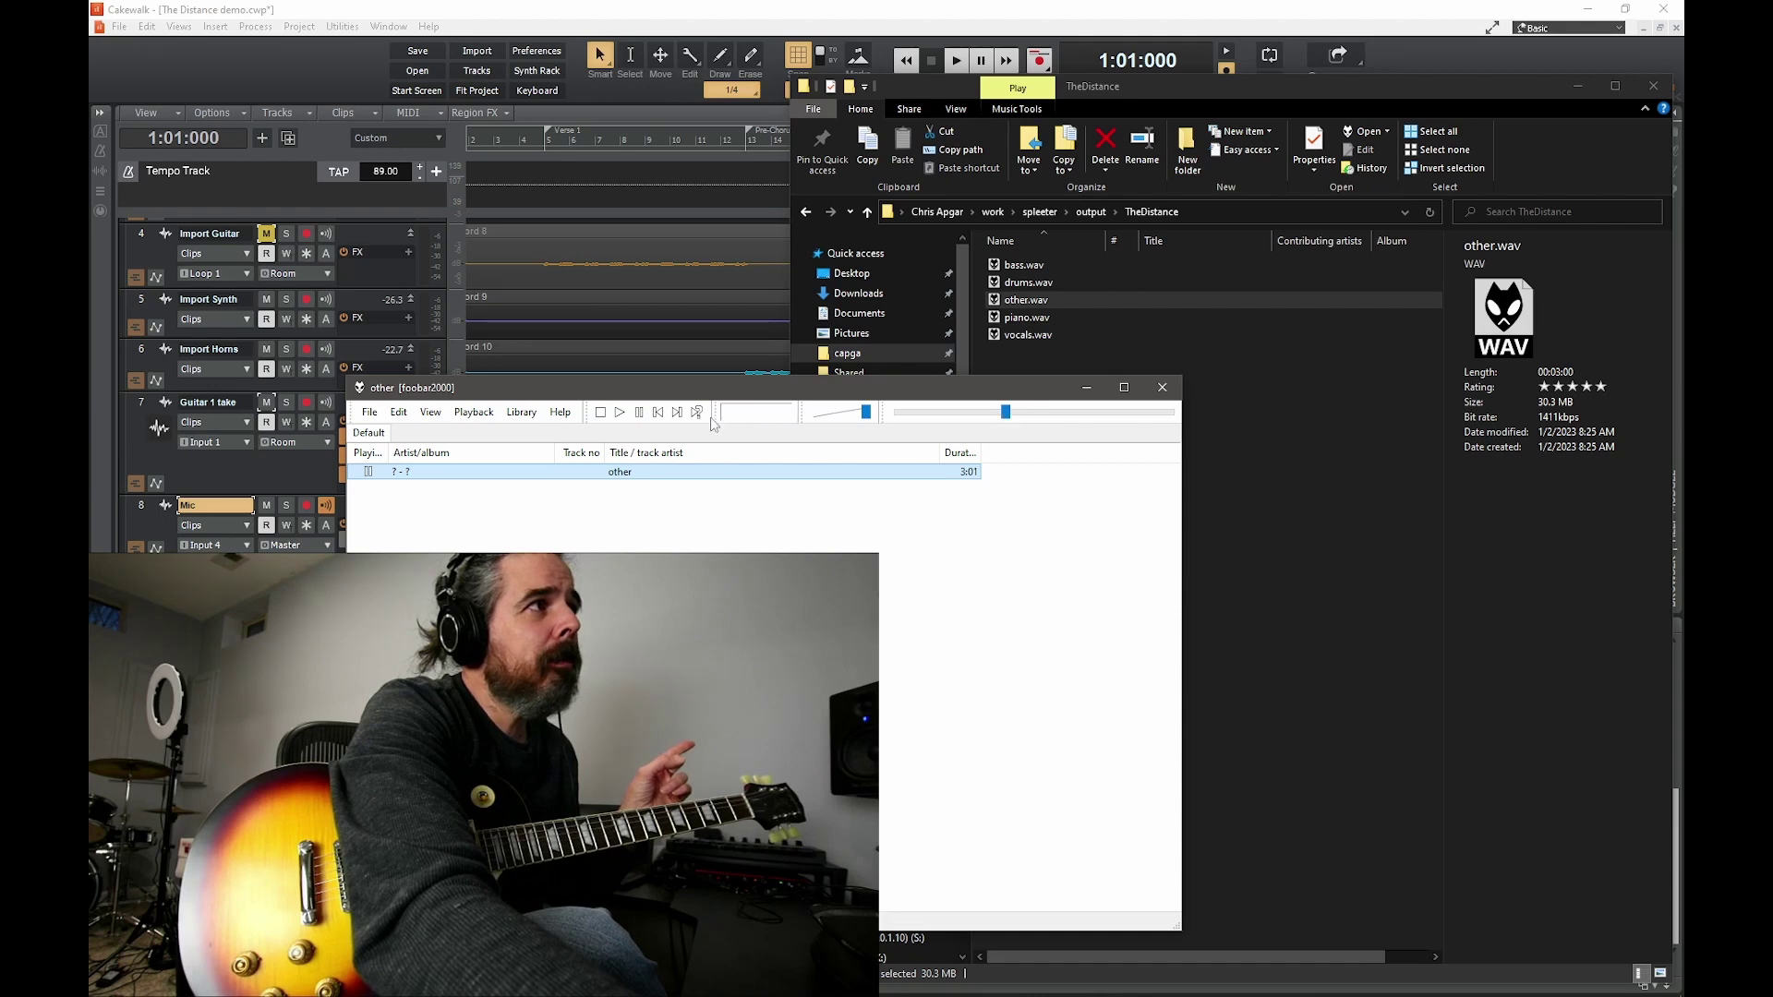
pyautogui.click(620, 413)
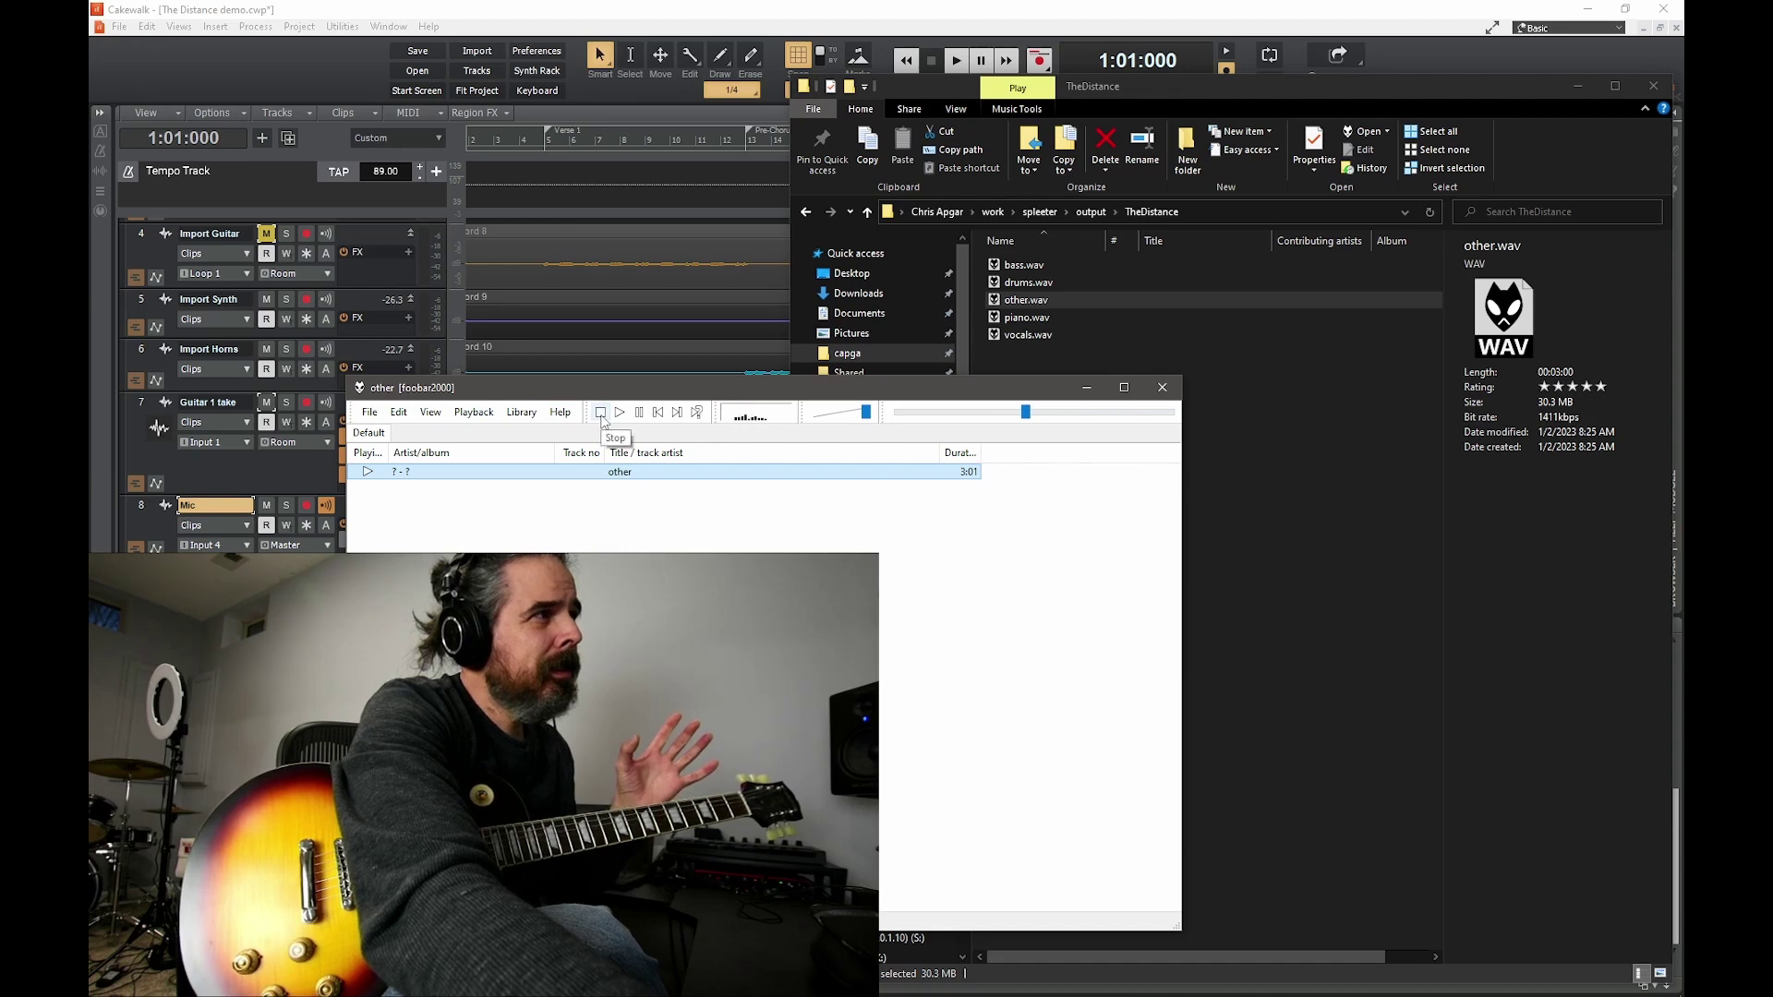
pyautogui.click(600, 412)
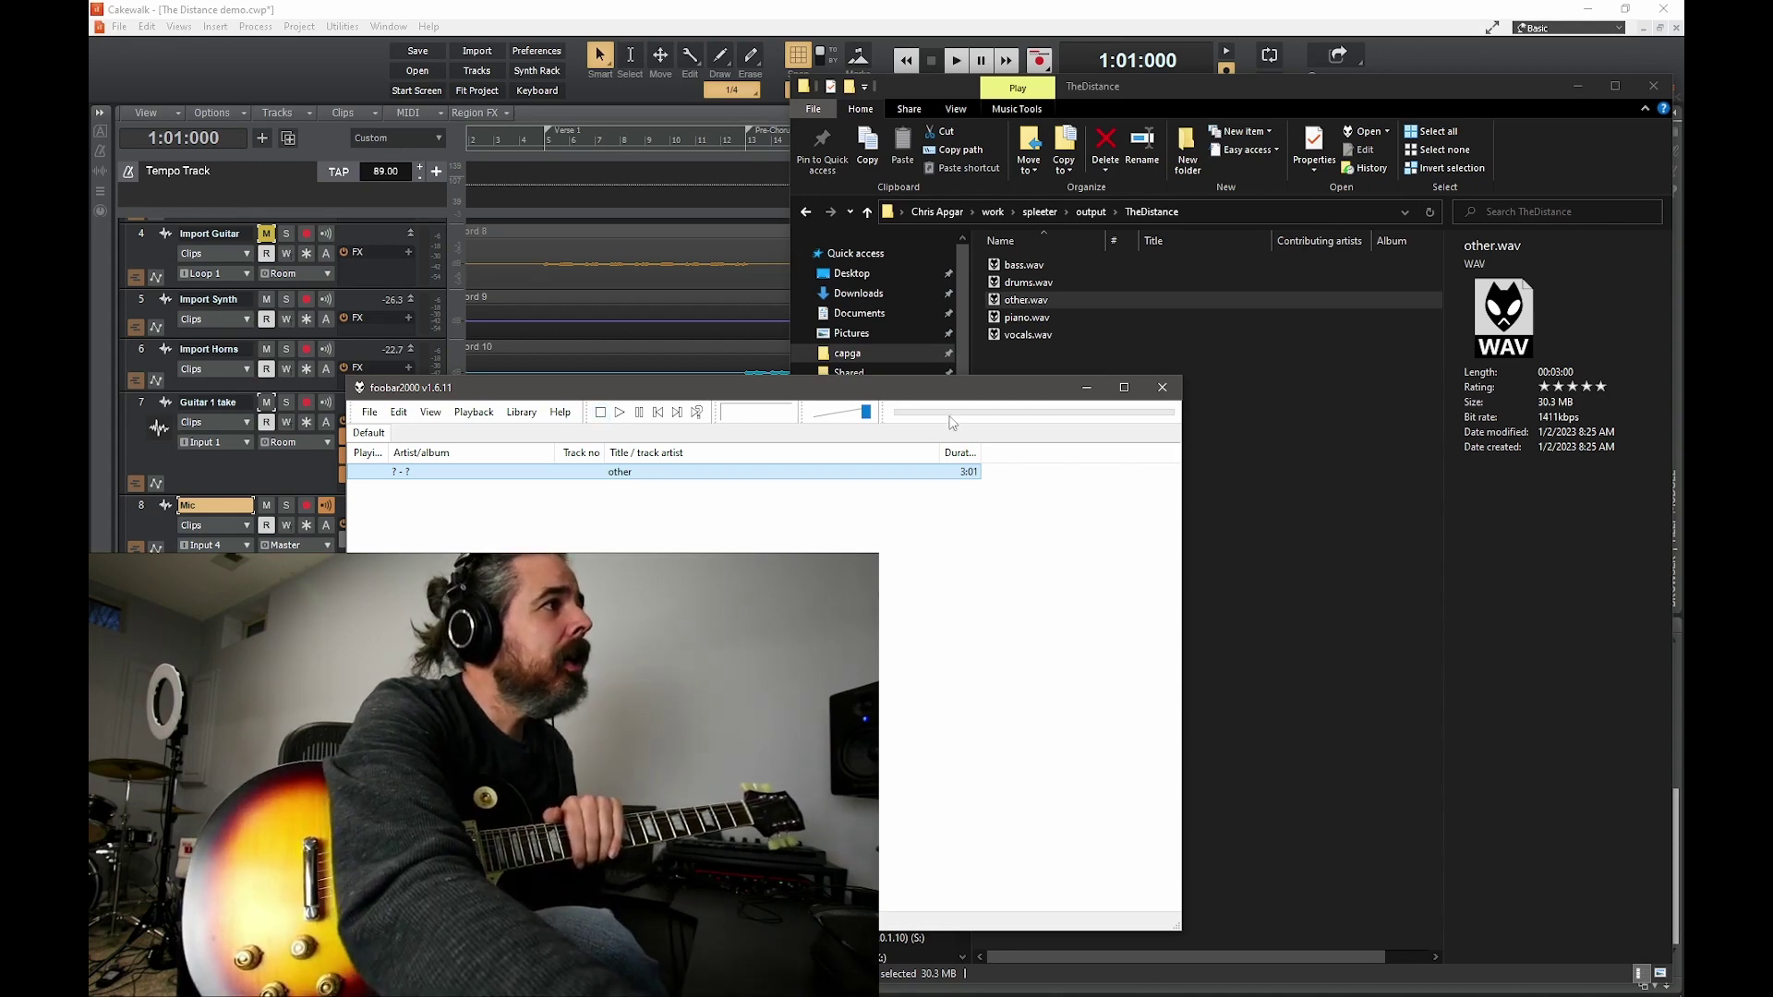
# - Listen to the other.wav stem again from about a quarter of the way in, stop it, and minimize the player
pyautogui.click(619, 412)
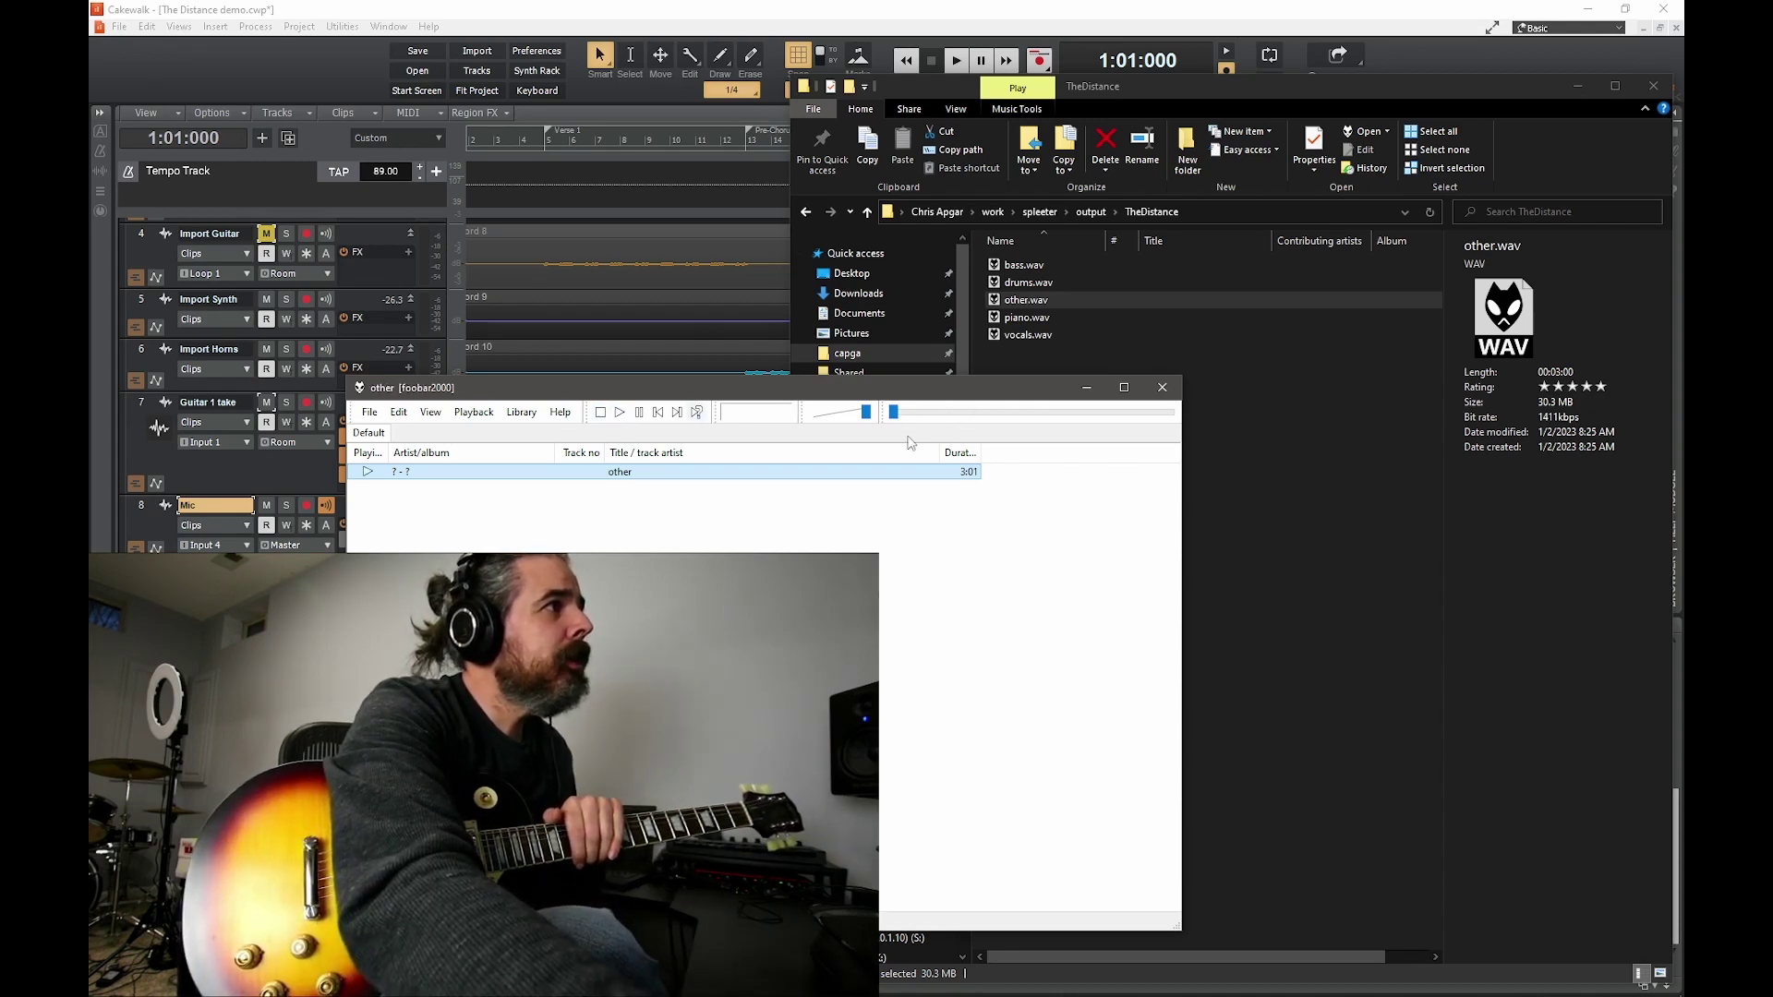
pyautogui.click(947, 413)
pyautogui.click(970, 411)
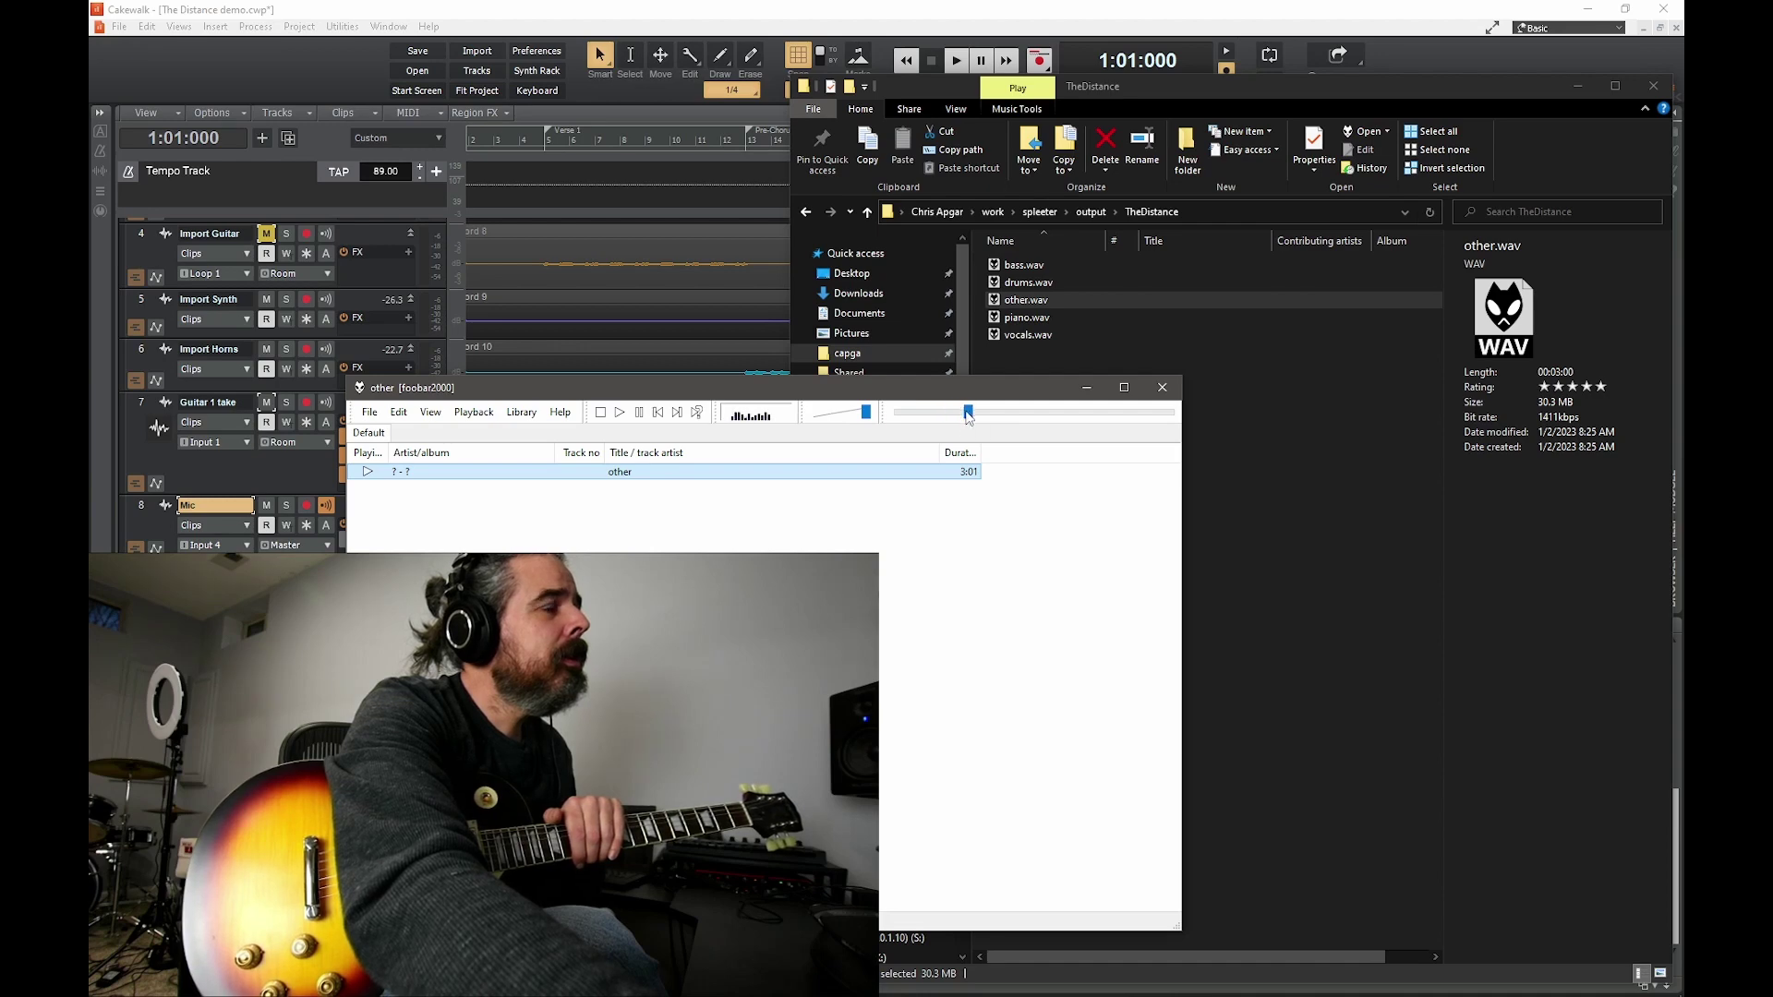
pyautogui.click(601, 413)
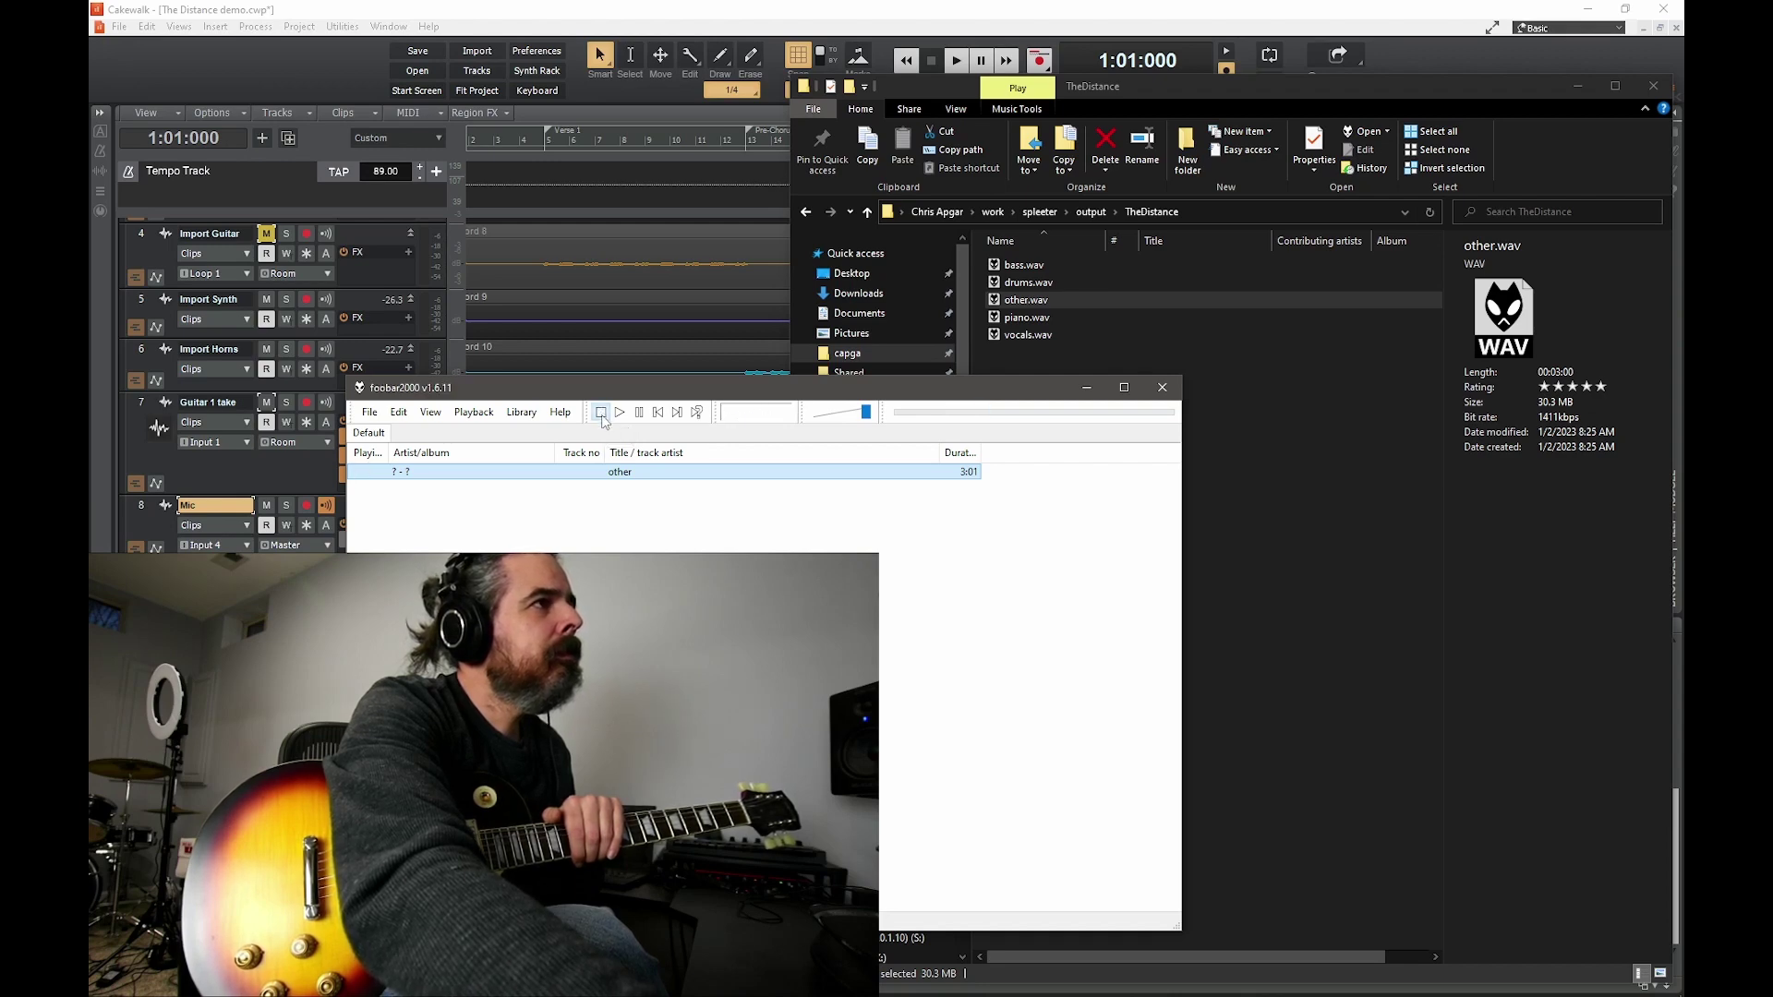
pyautogui.click(1086, 390)
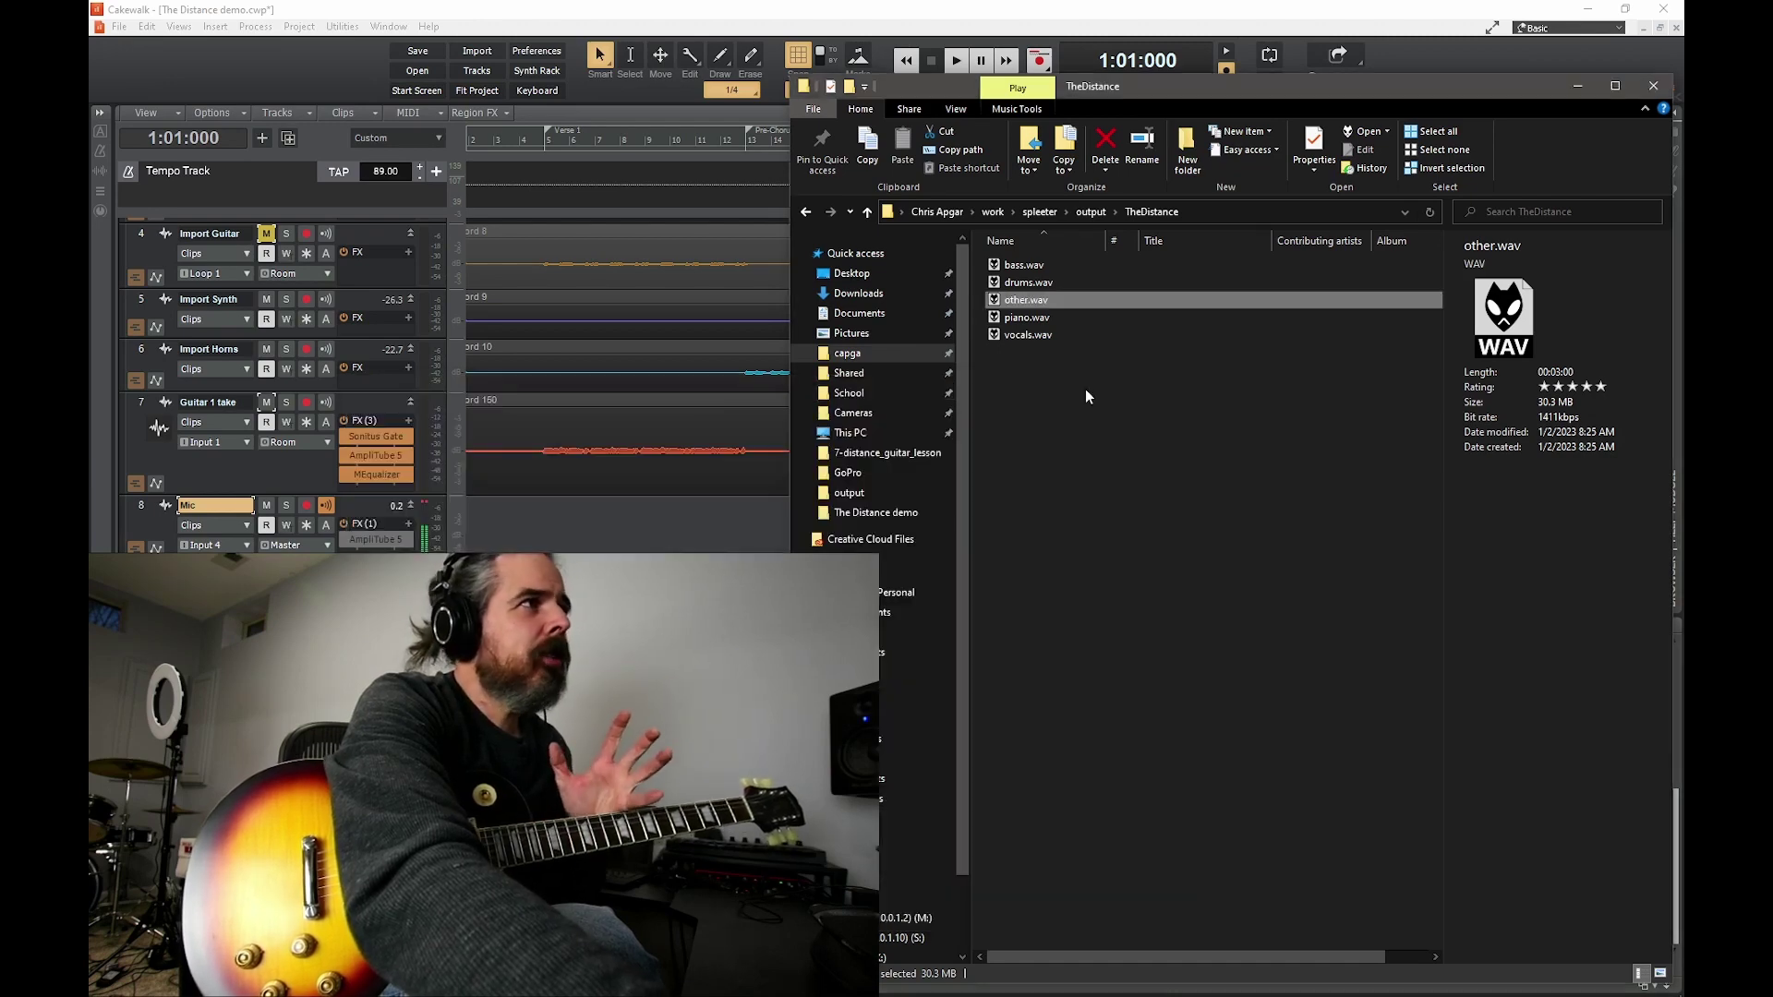
# - Return to Cakewalk, play the project from 17:03:000 just before the first chorus, and stop it
pyautogui.click(719, 151)
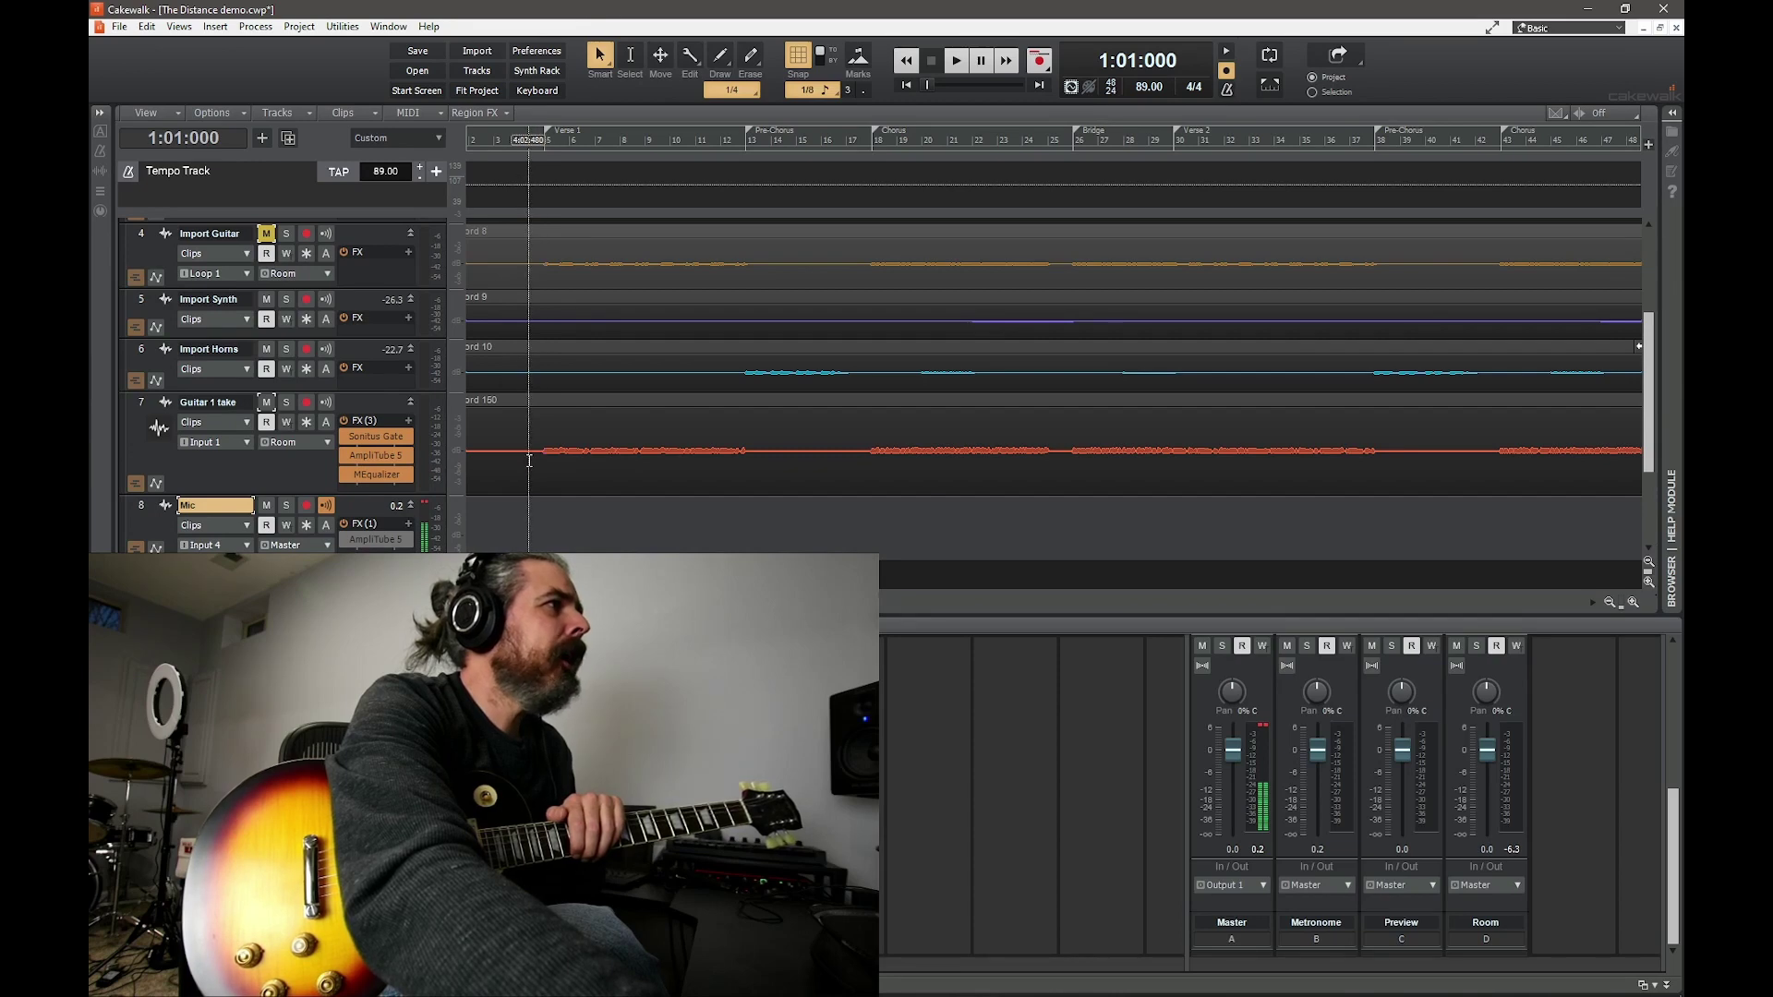
pyautogui.scroll(-1, 532, 457)
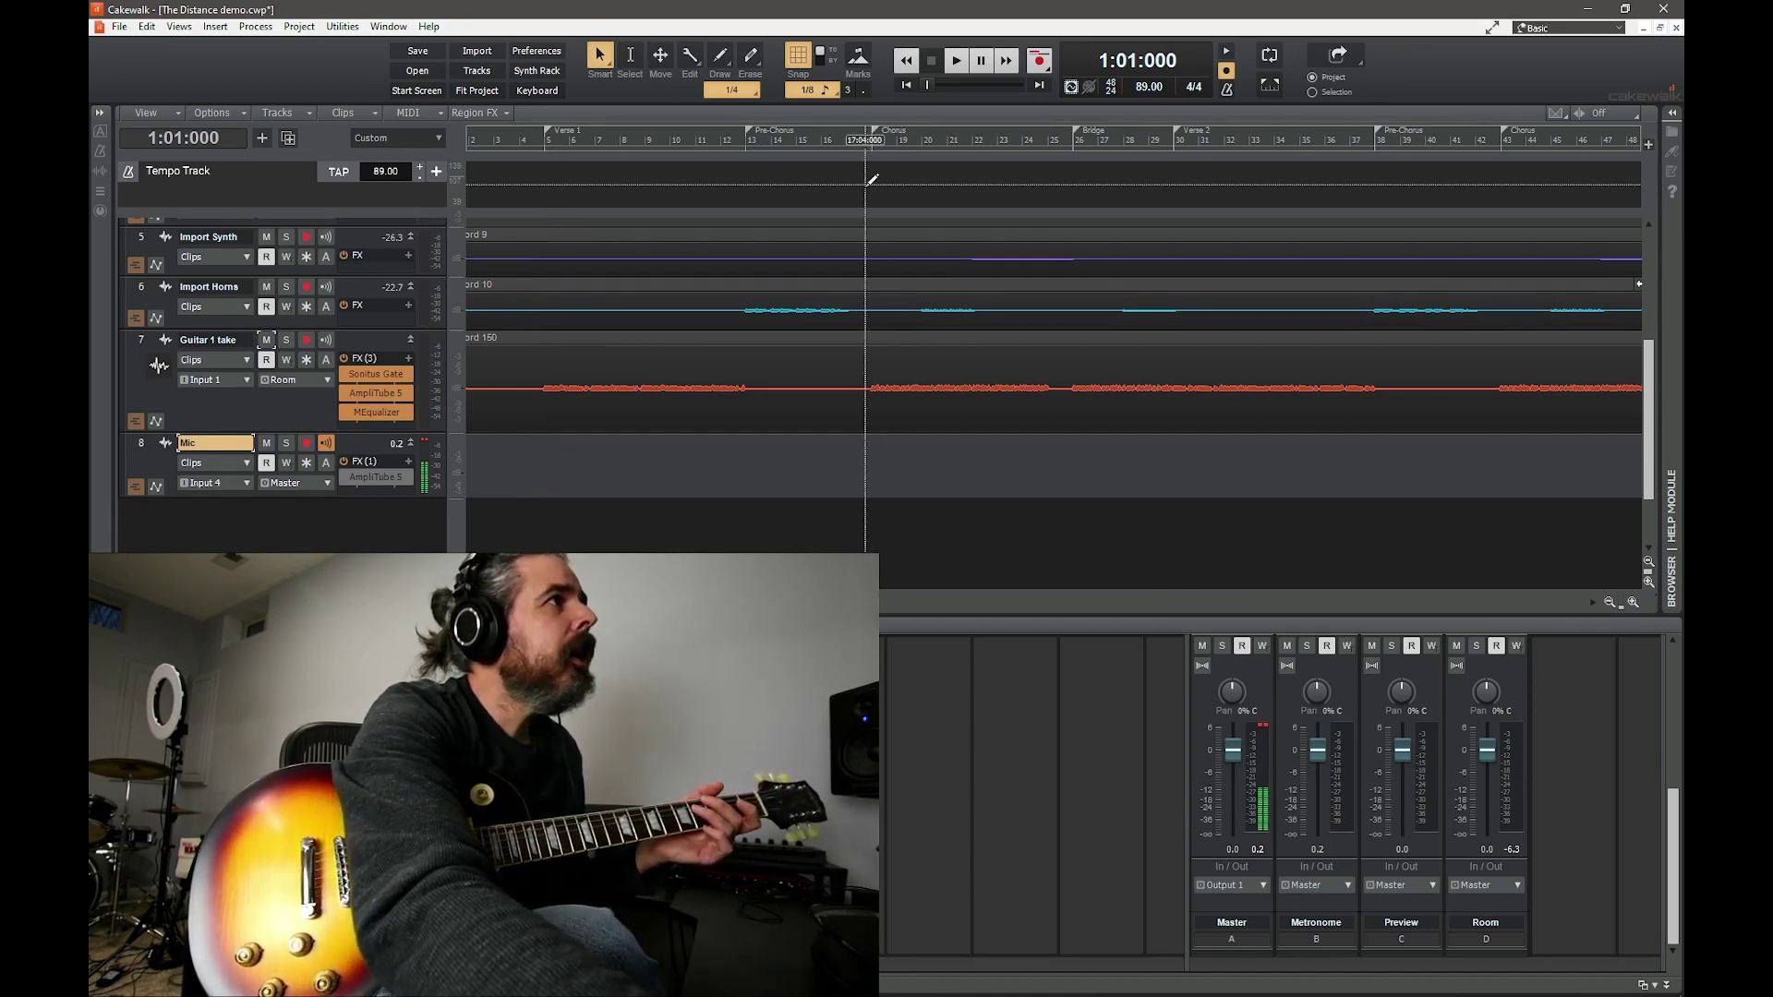
pyautogui.click(860, 379)
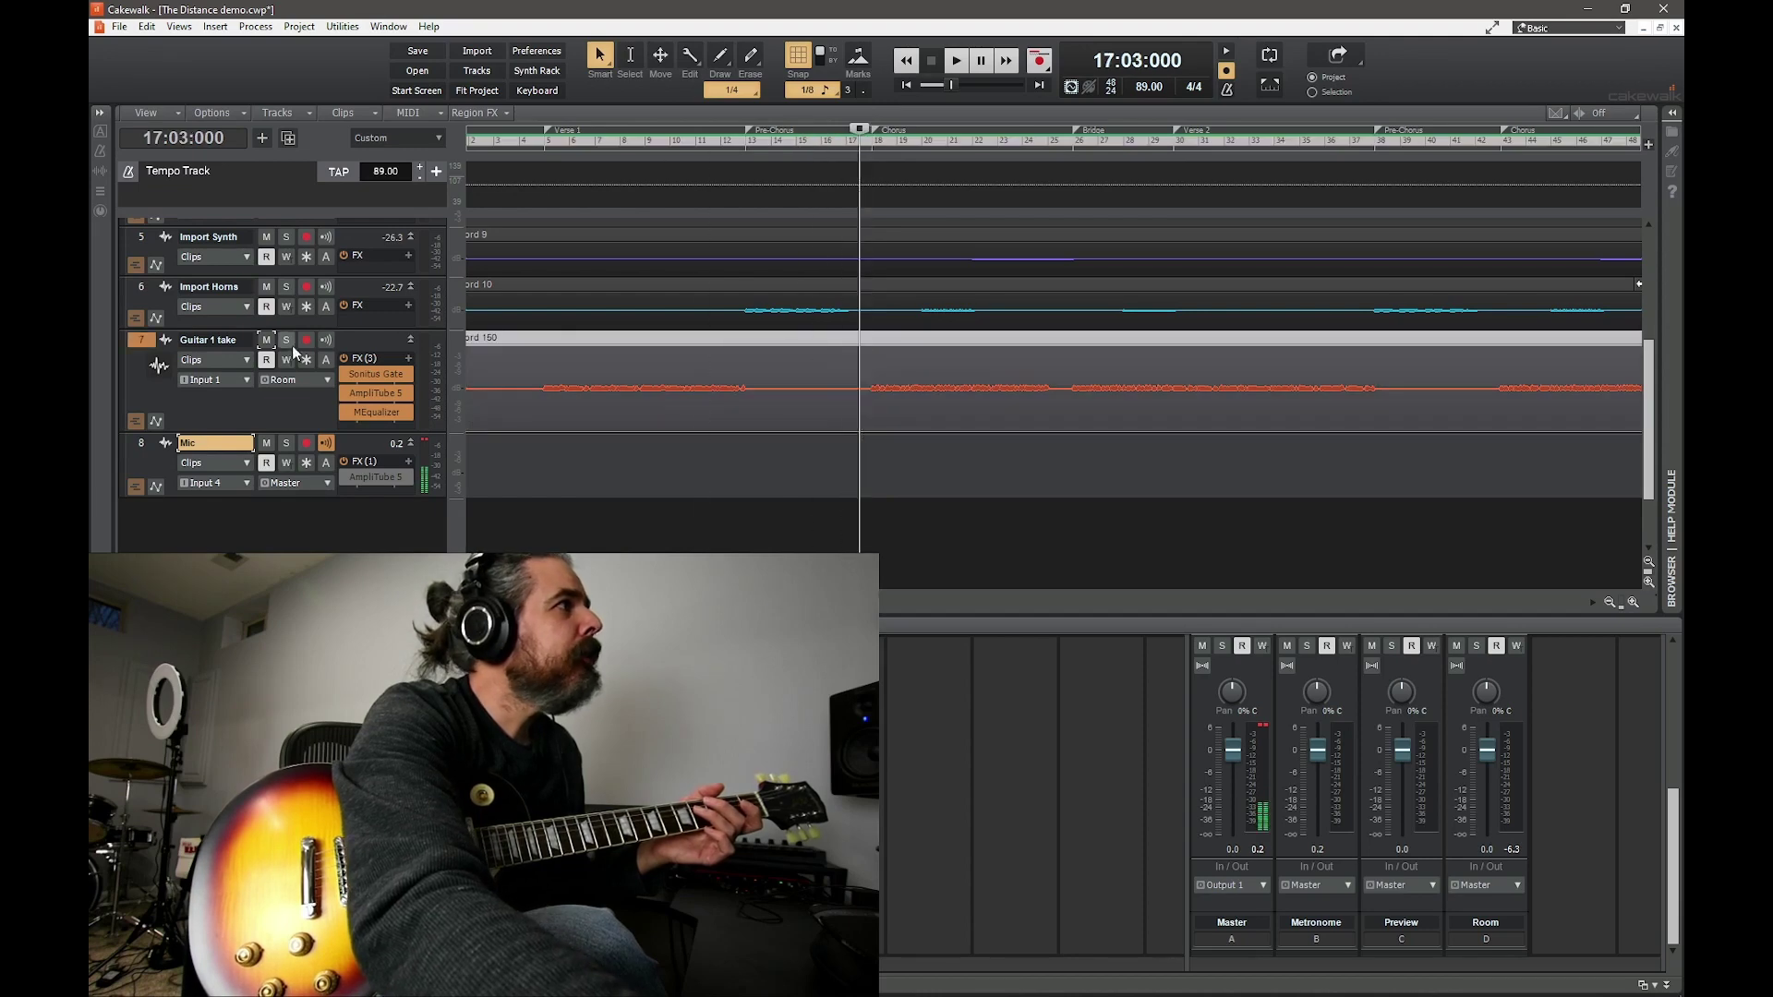
pyautogui.click(954, 62)
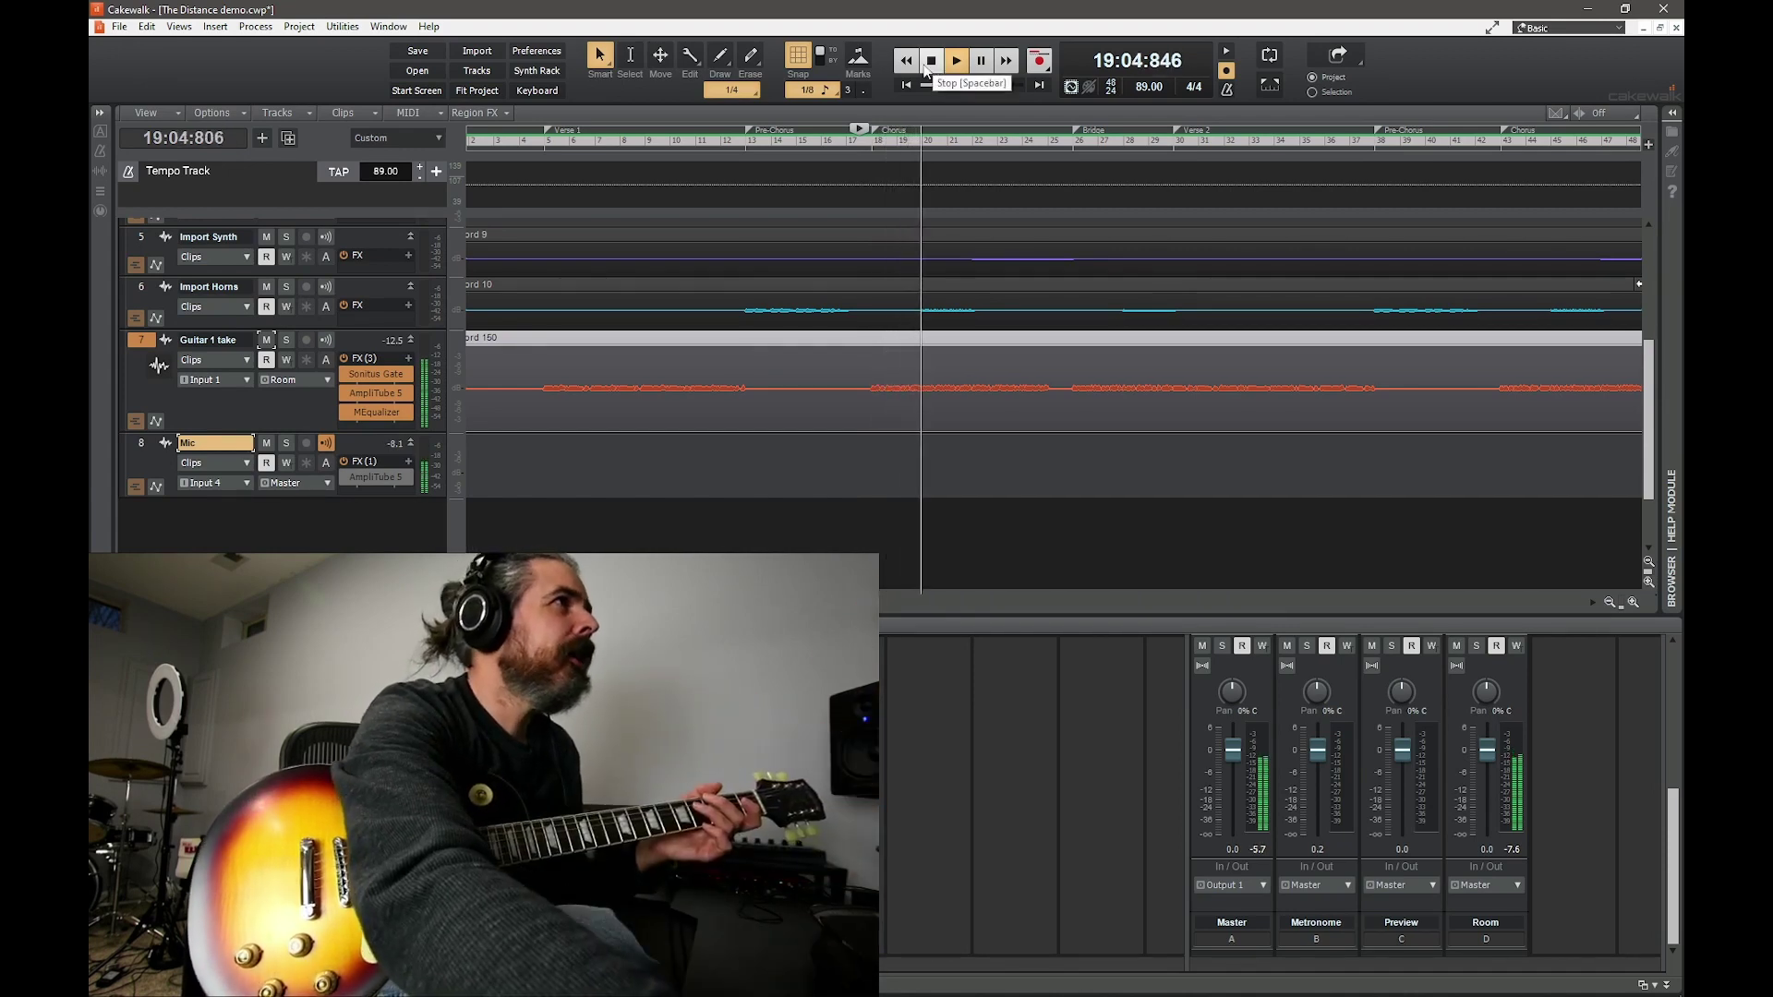
pyautogui.click(932, 62)
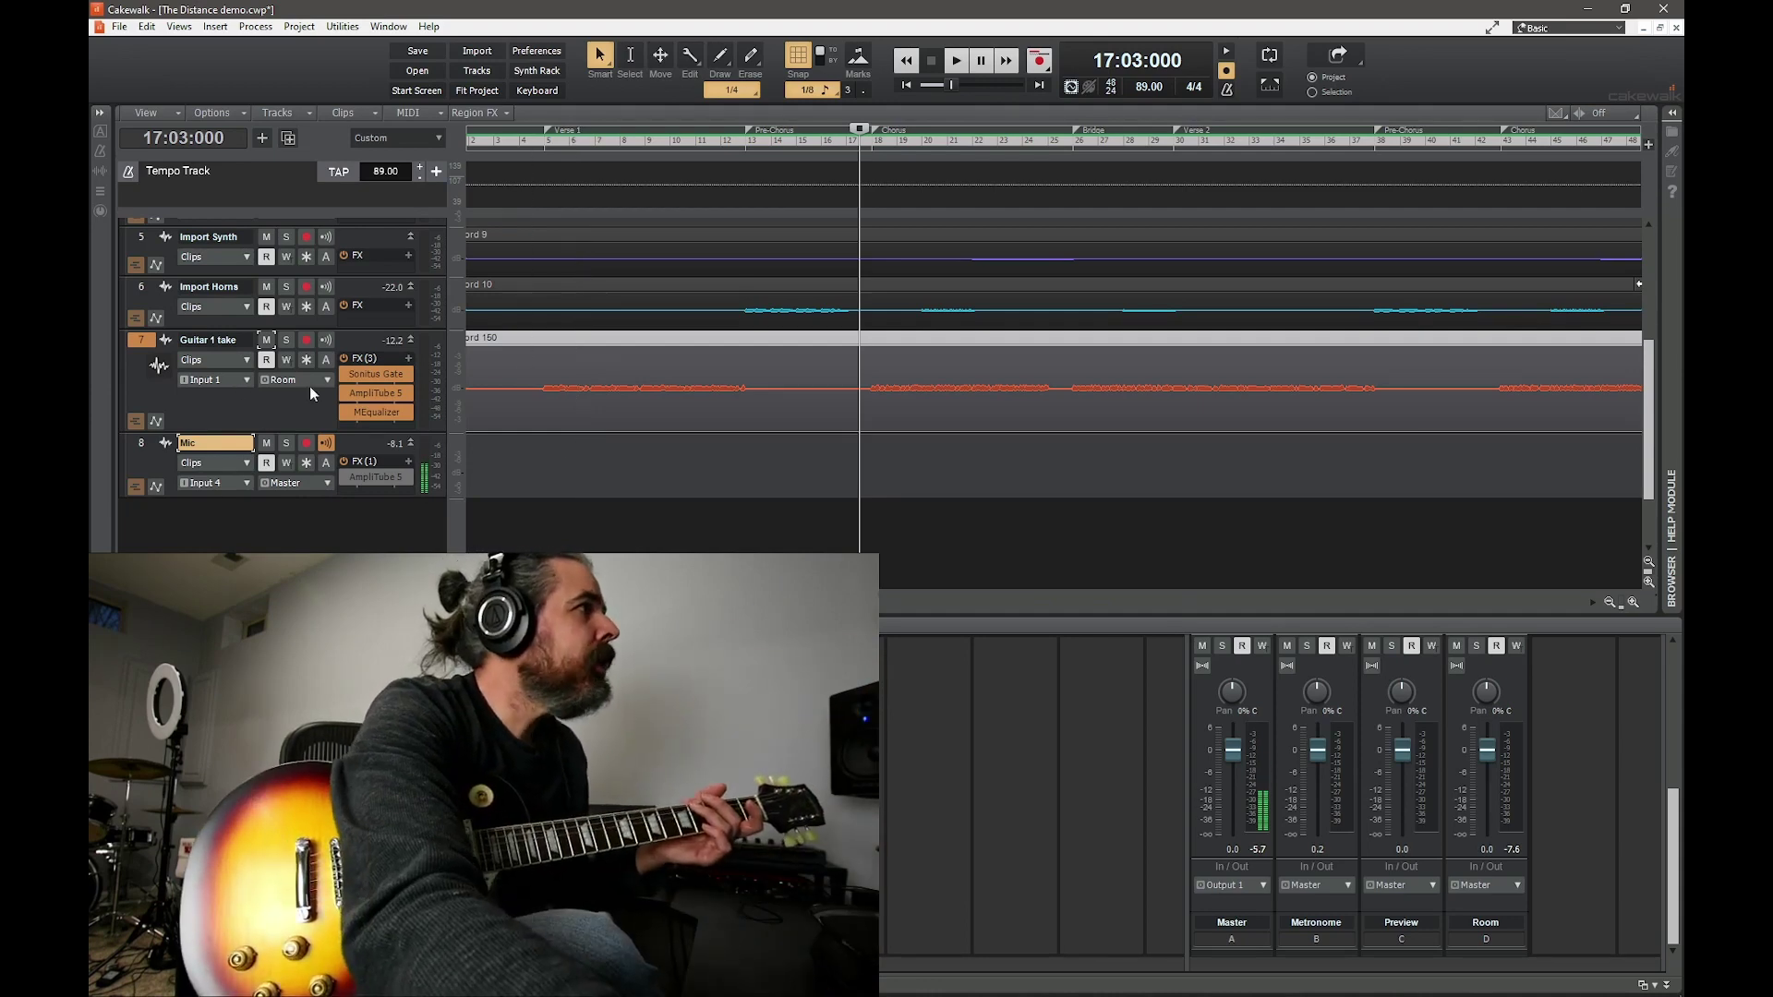
# - Mute the Guitar 1 take track and duplicate it once to track 8 with its properties and effects but without events
pyautogui.click(266, 343)
pyautogui.rightClick(275, 417)
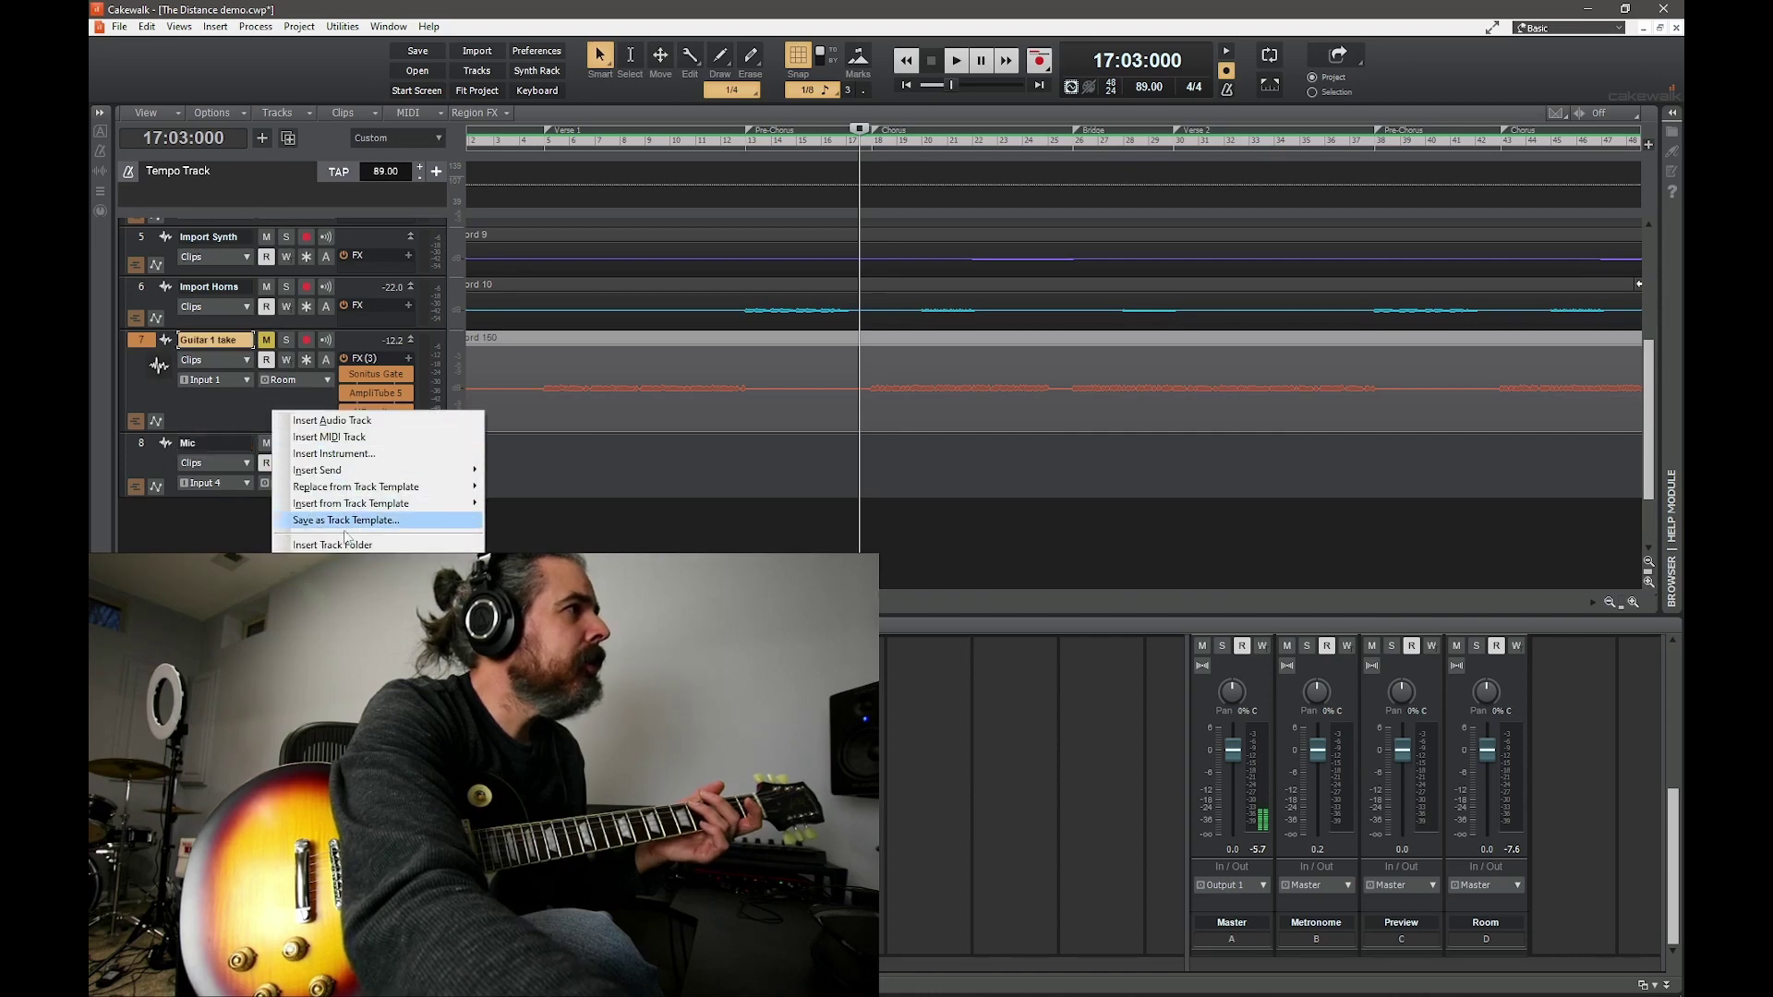
pyautogui.press('Escape')
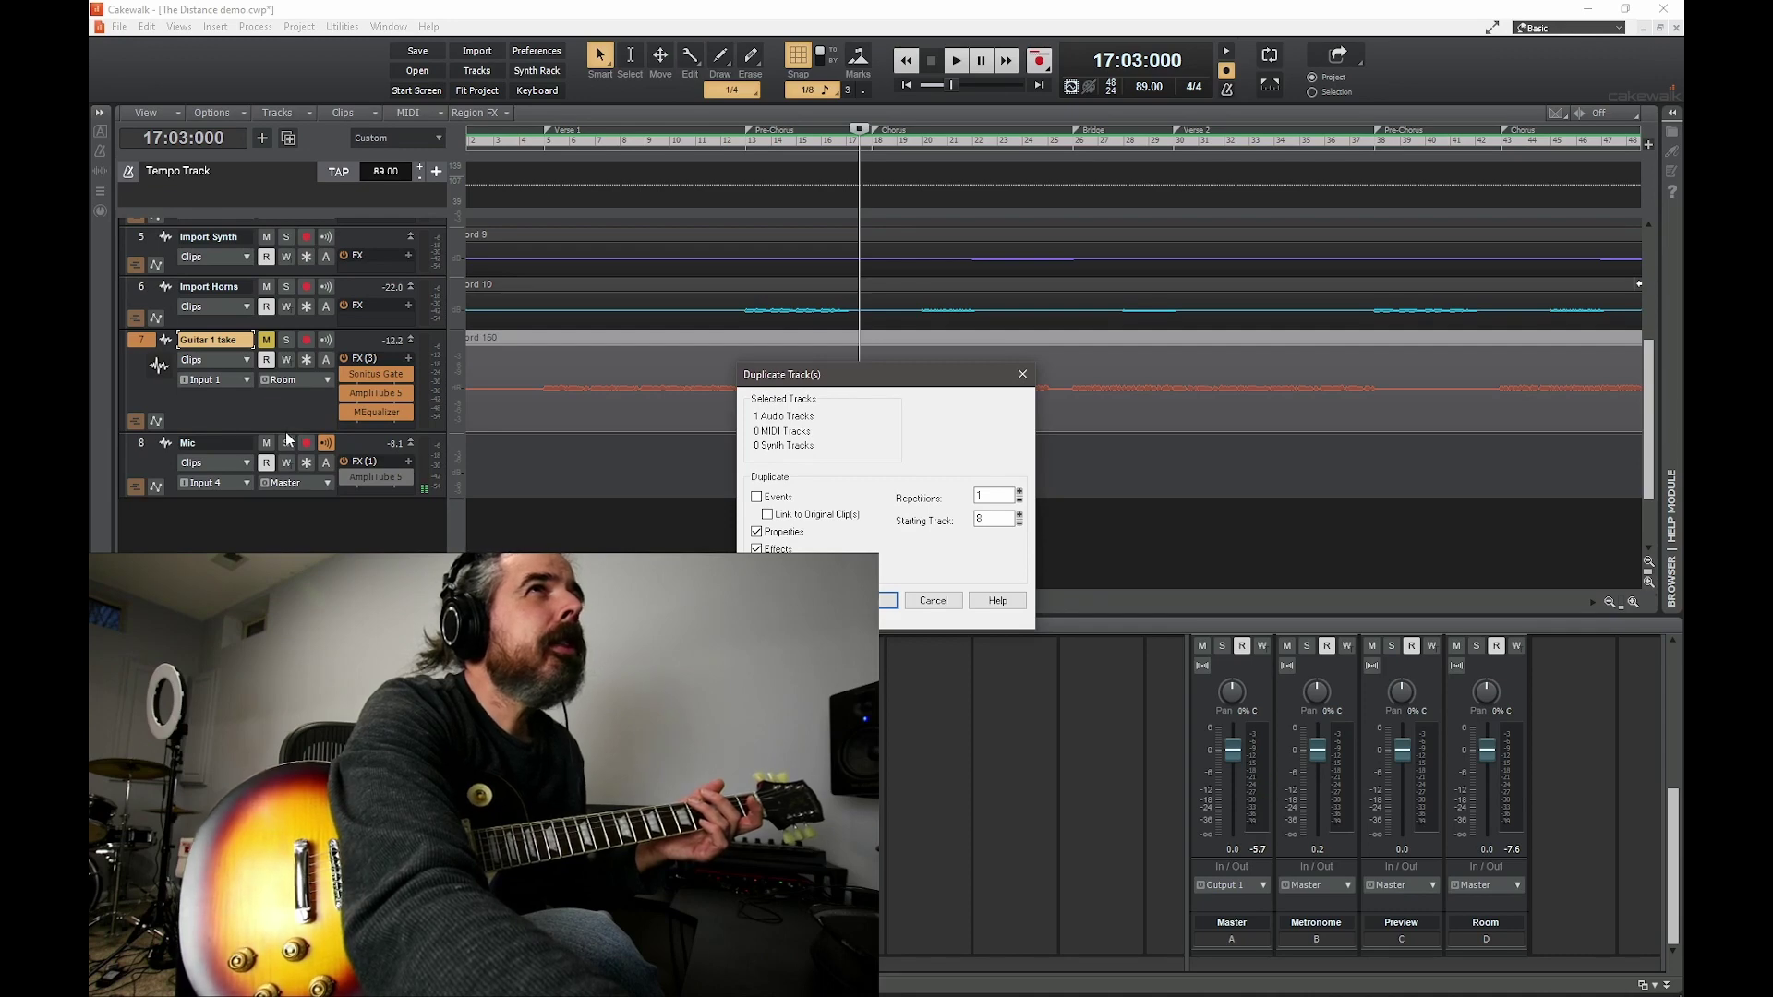
pyautogui.click(859, 600)
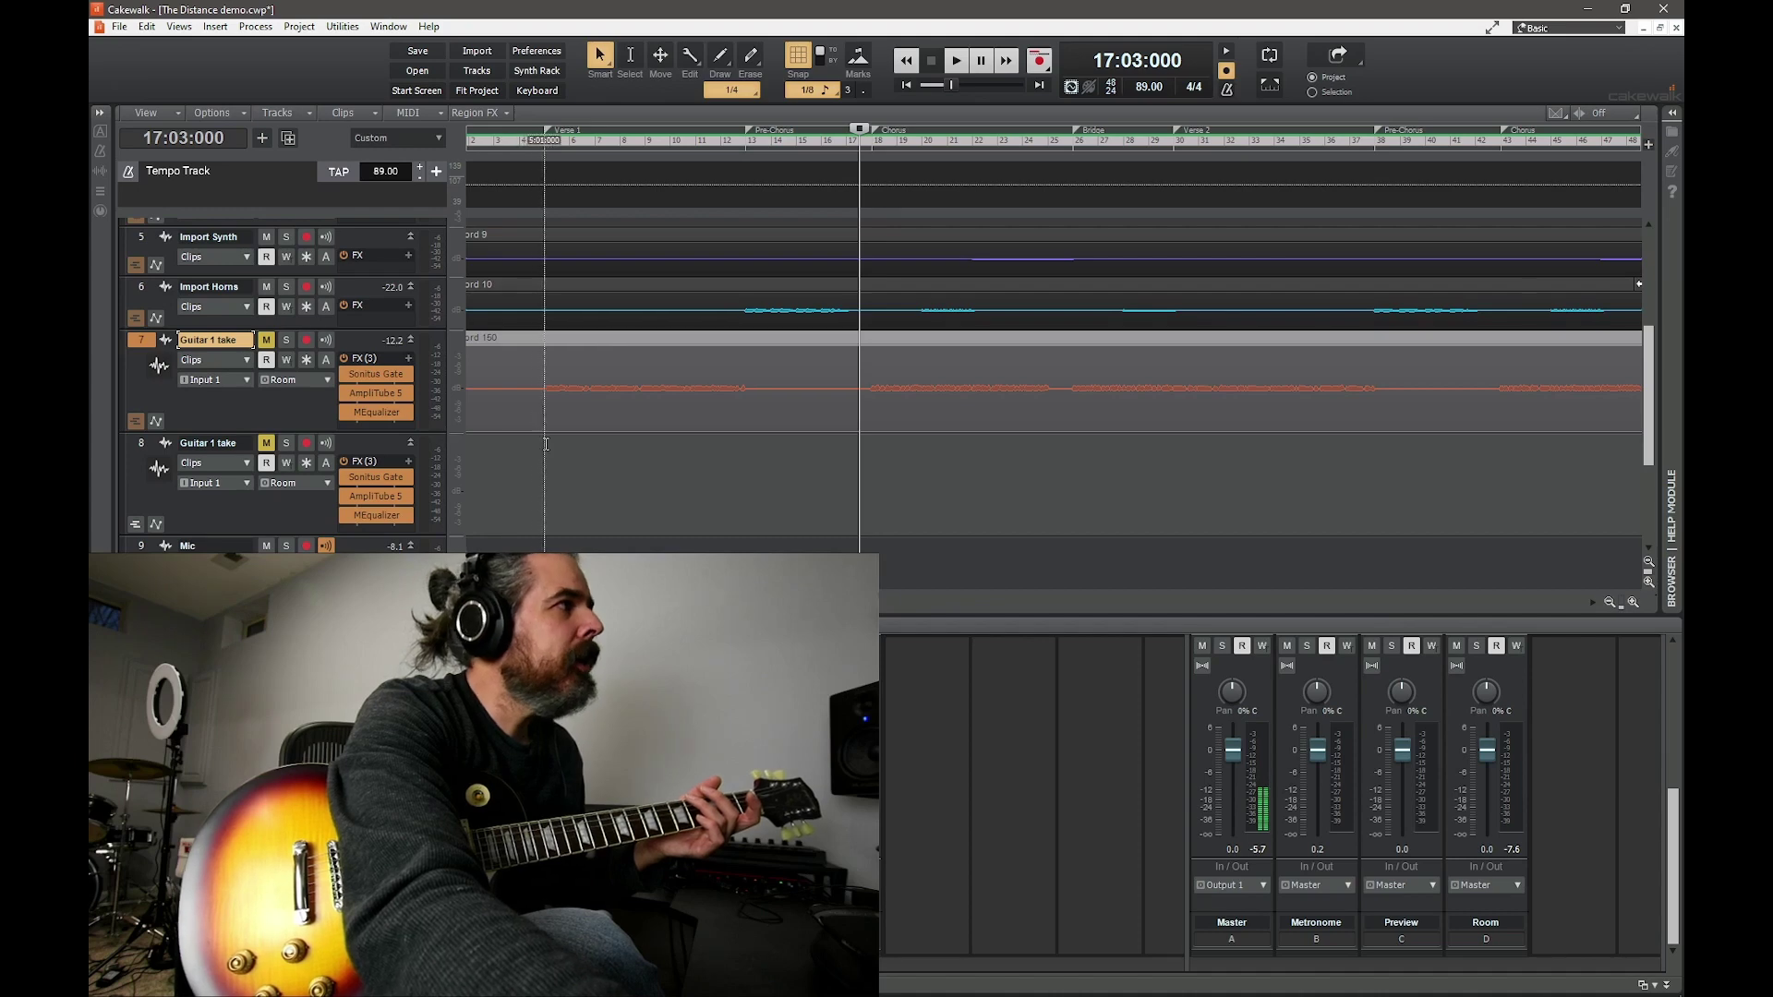
# - Unmute the duplicated guitar track, track 8
pyautogui.scroll(-2, 319, 361)
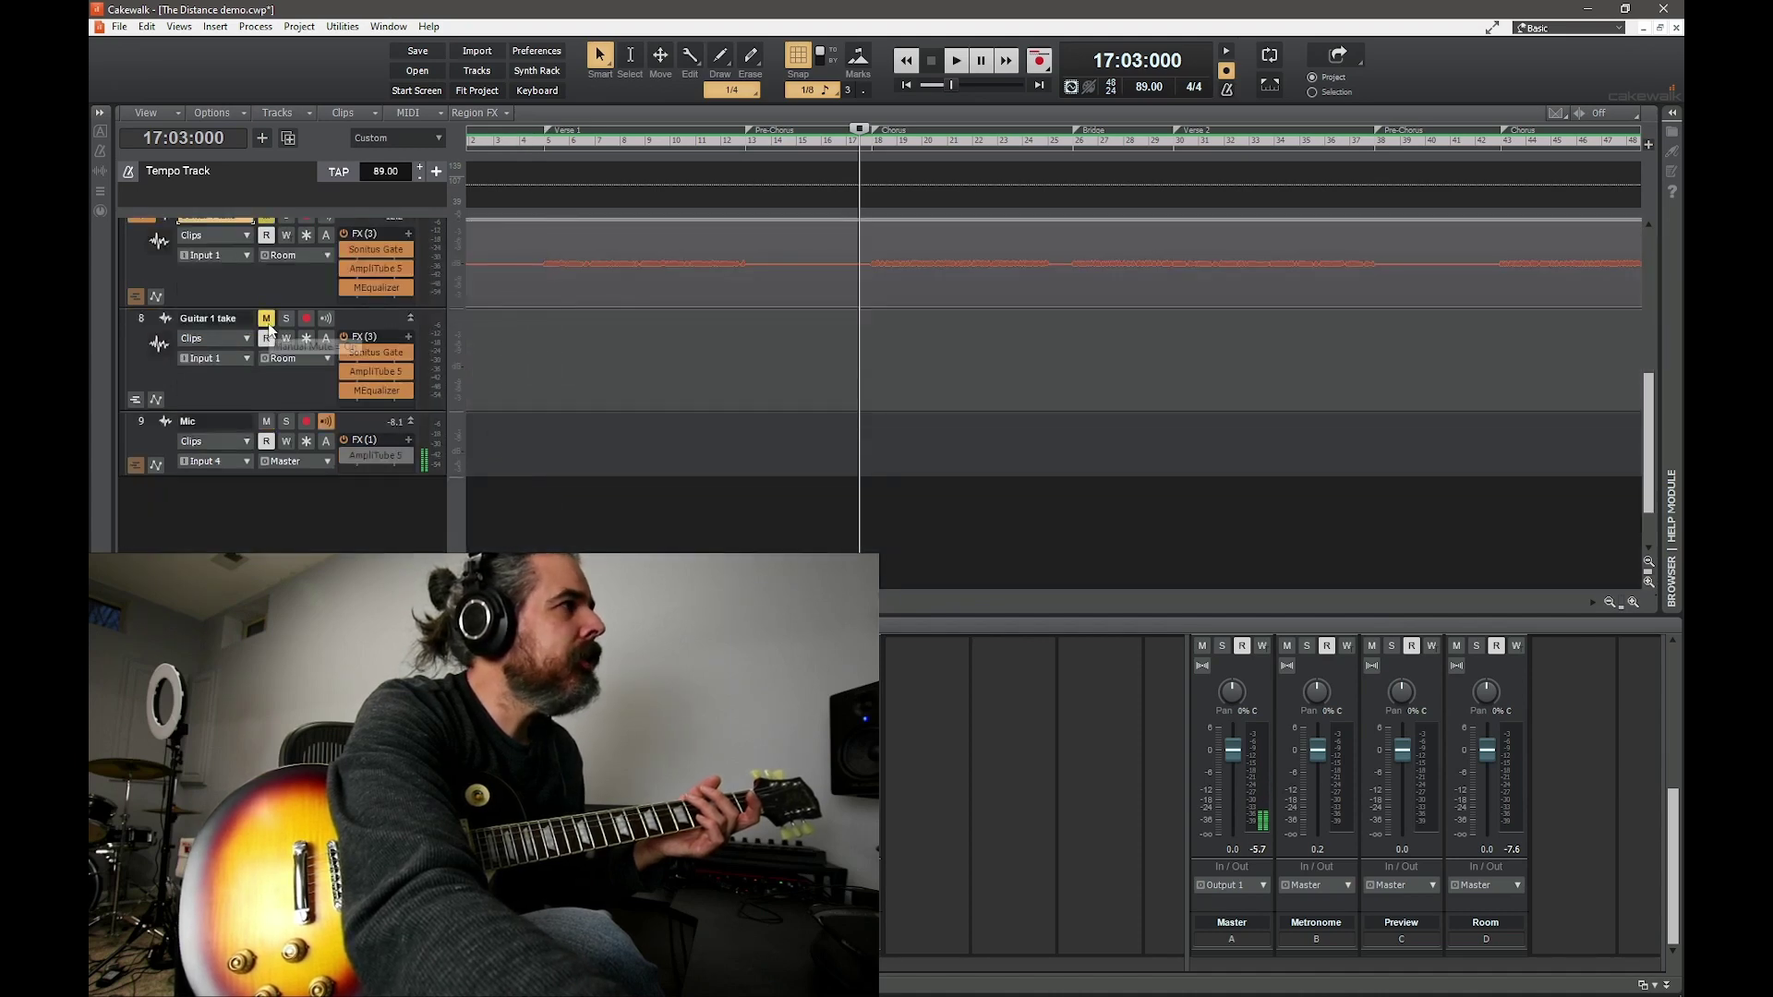
pyautogui.click(266, 319)
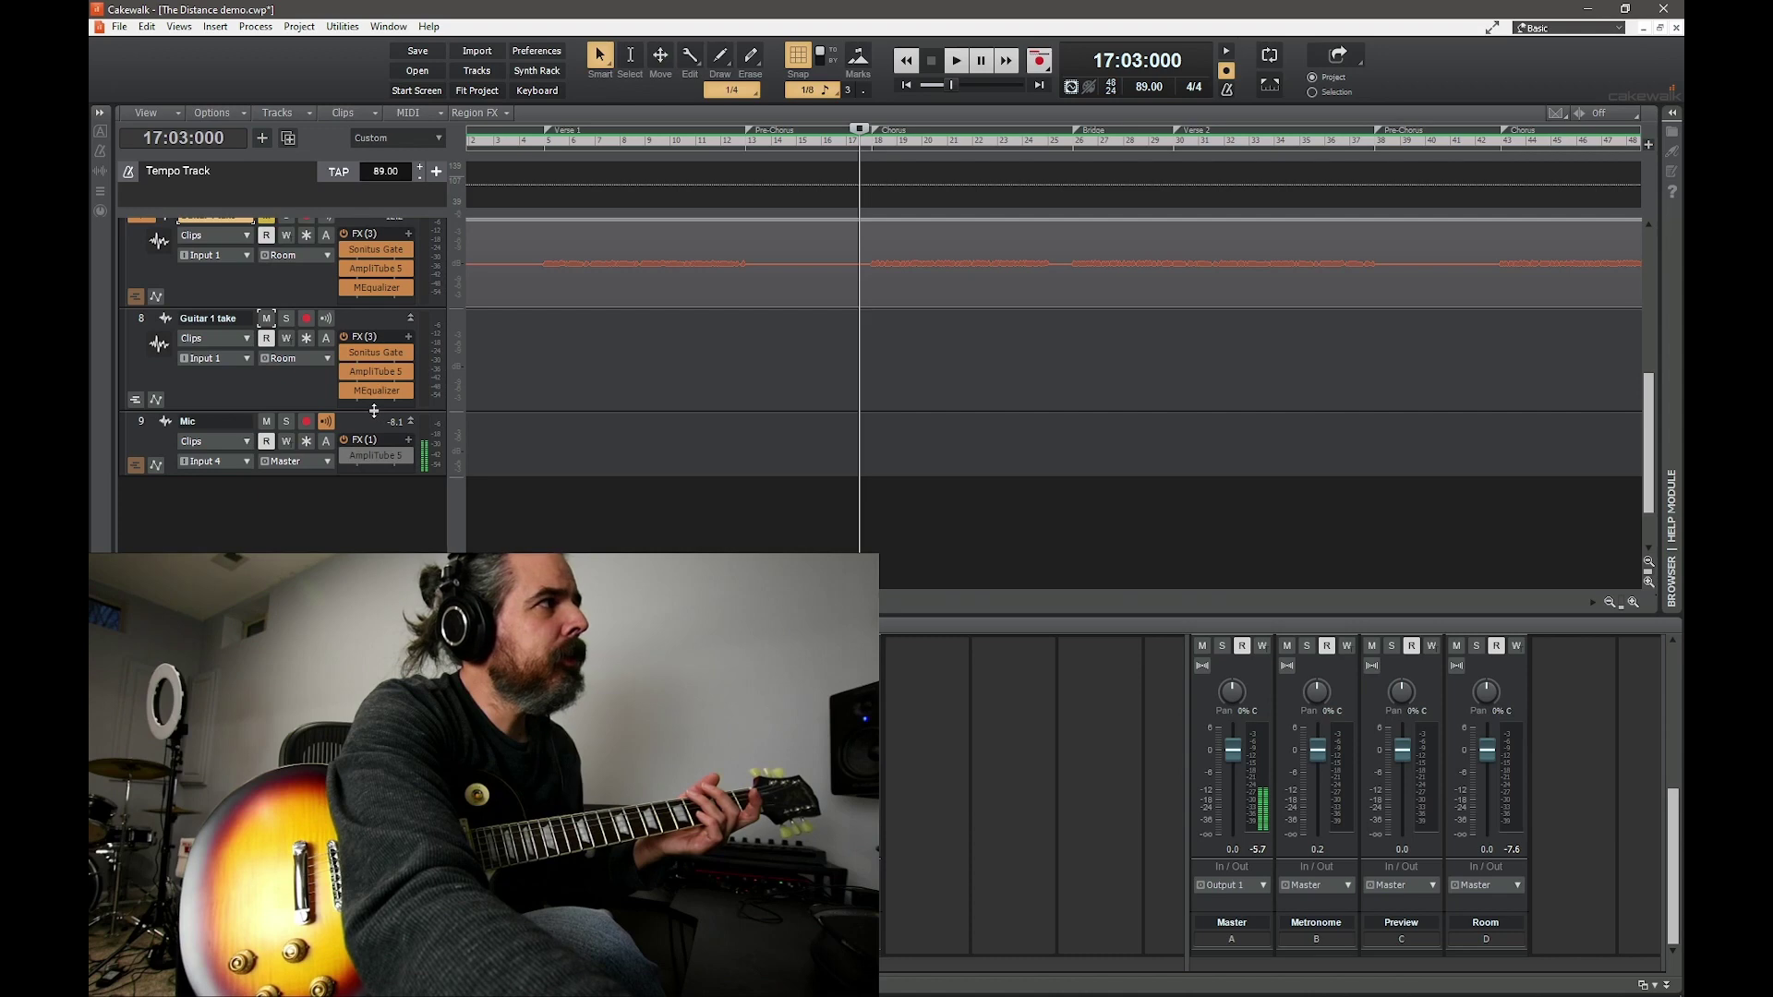
# - Turn on input echo for track 8 and compare its signal with the Sonitus Gate bypassed and active
pyautogui.click(342, 353)
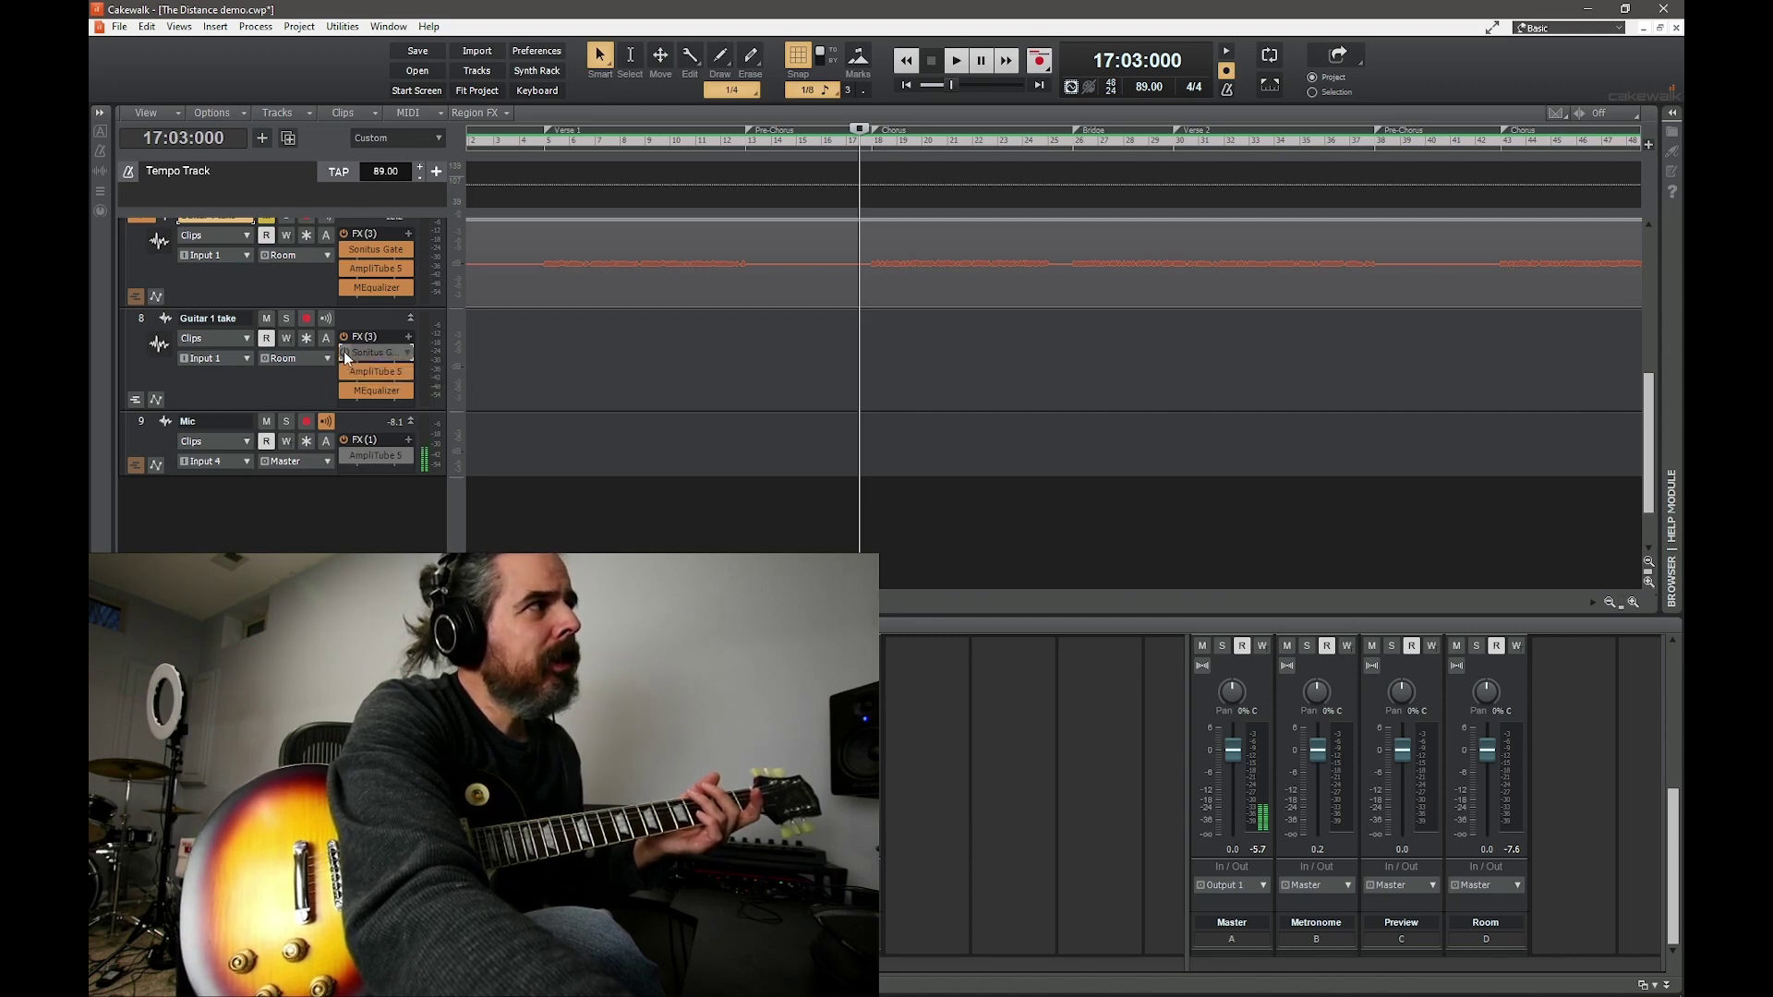
pyautogui.click(326, 319)
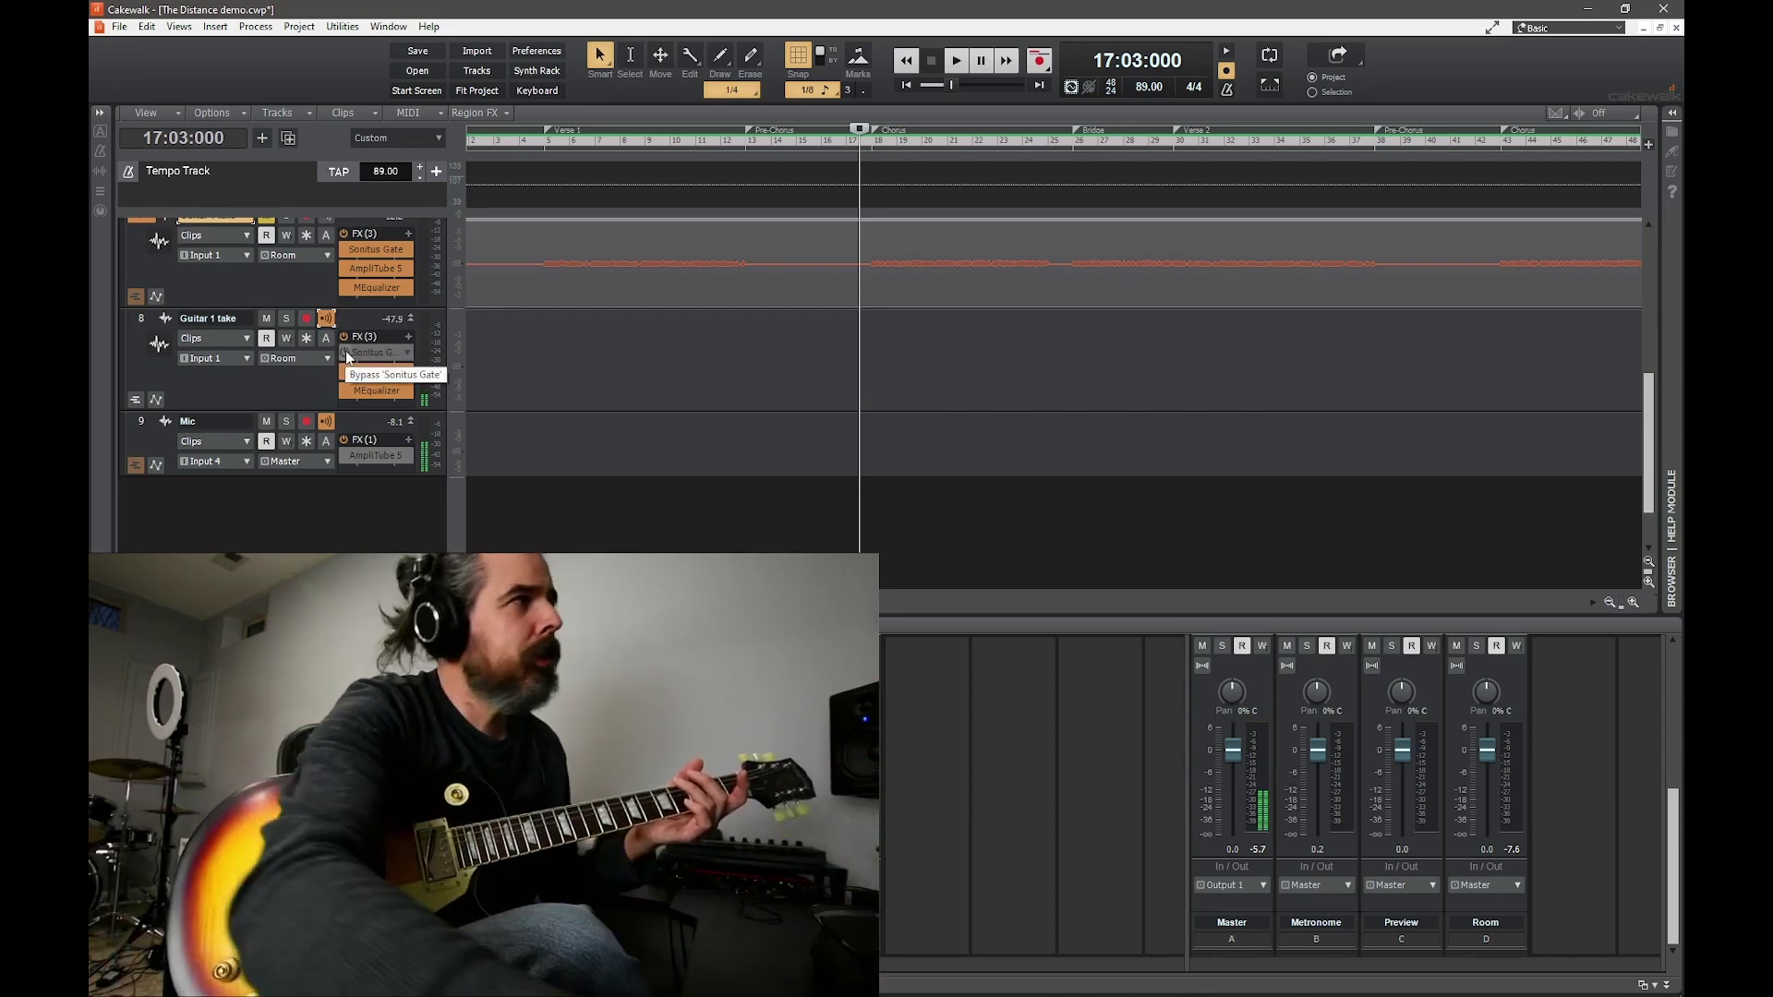
pyautogui.click(345, 352)
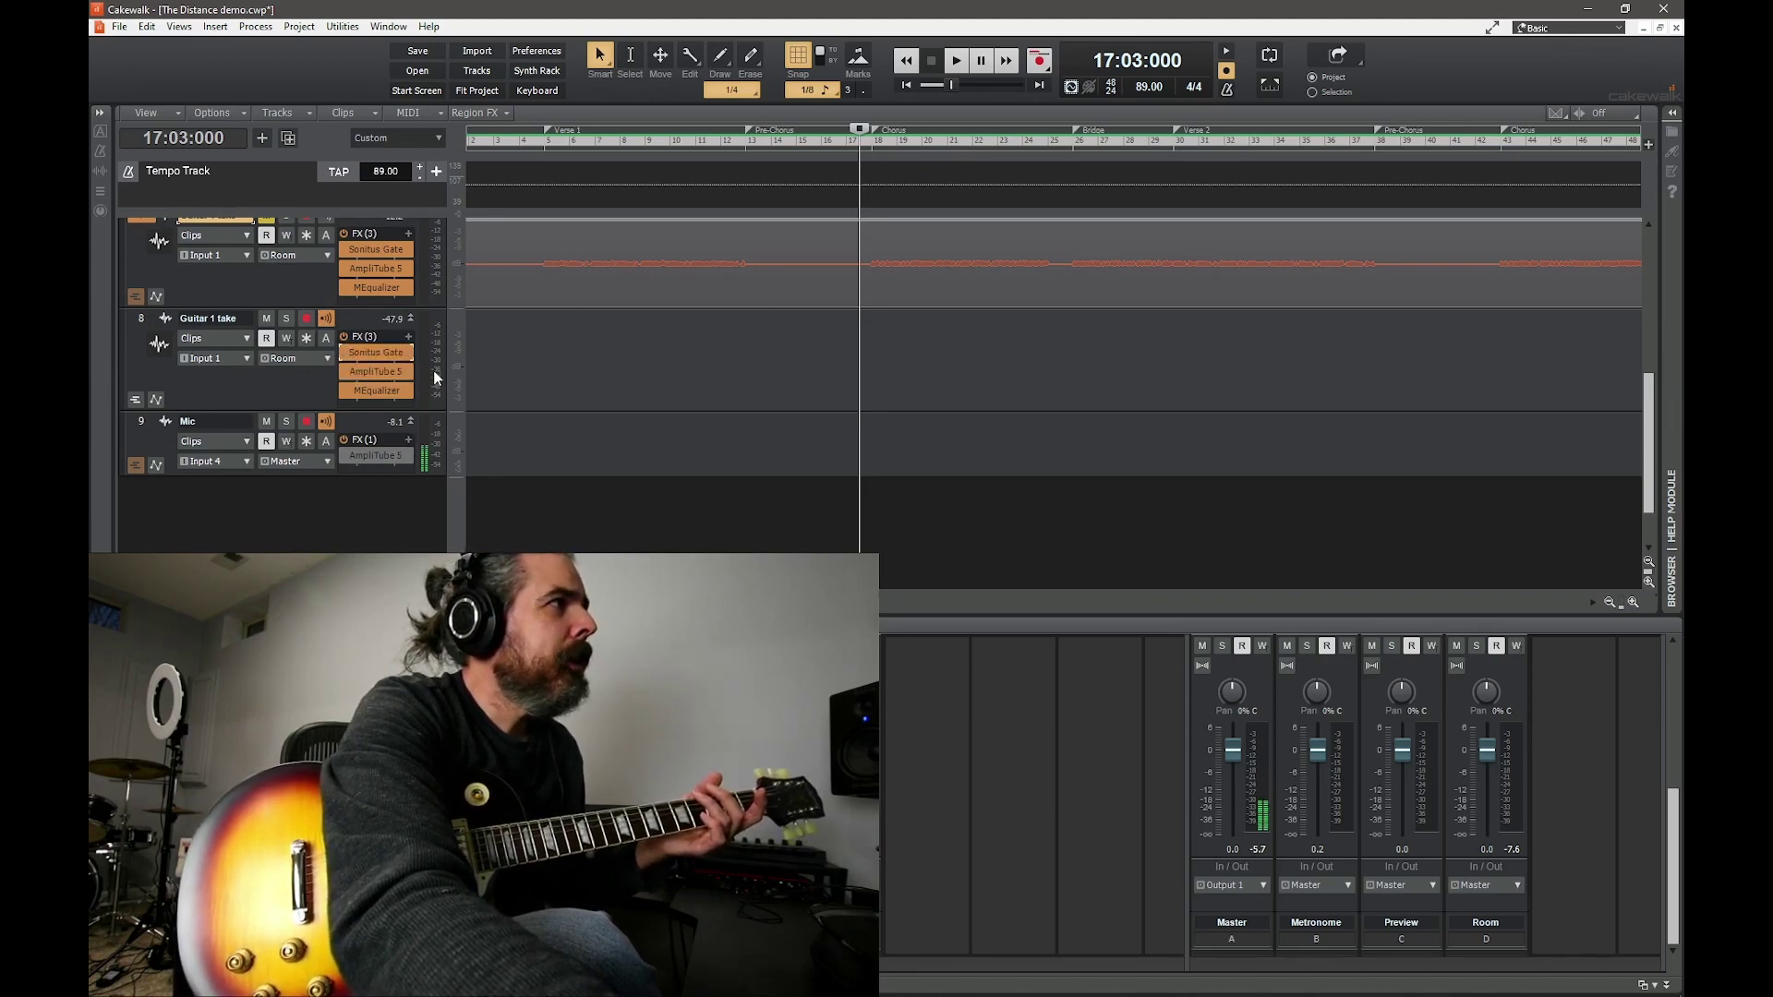
# - Review the SilverTwelve amp and 2x12 Open SL cabinet settings in track 8's AmpliTube 5, and close the plug-in
pyautogui.doubleClick(374, 371)
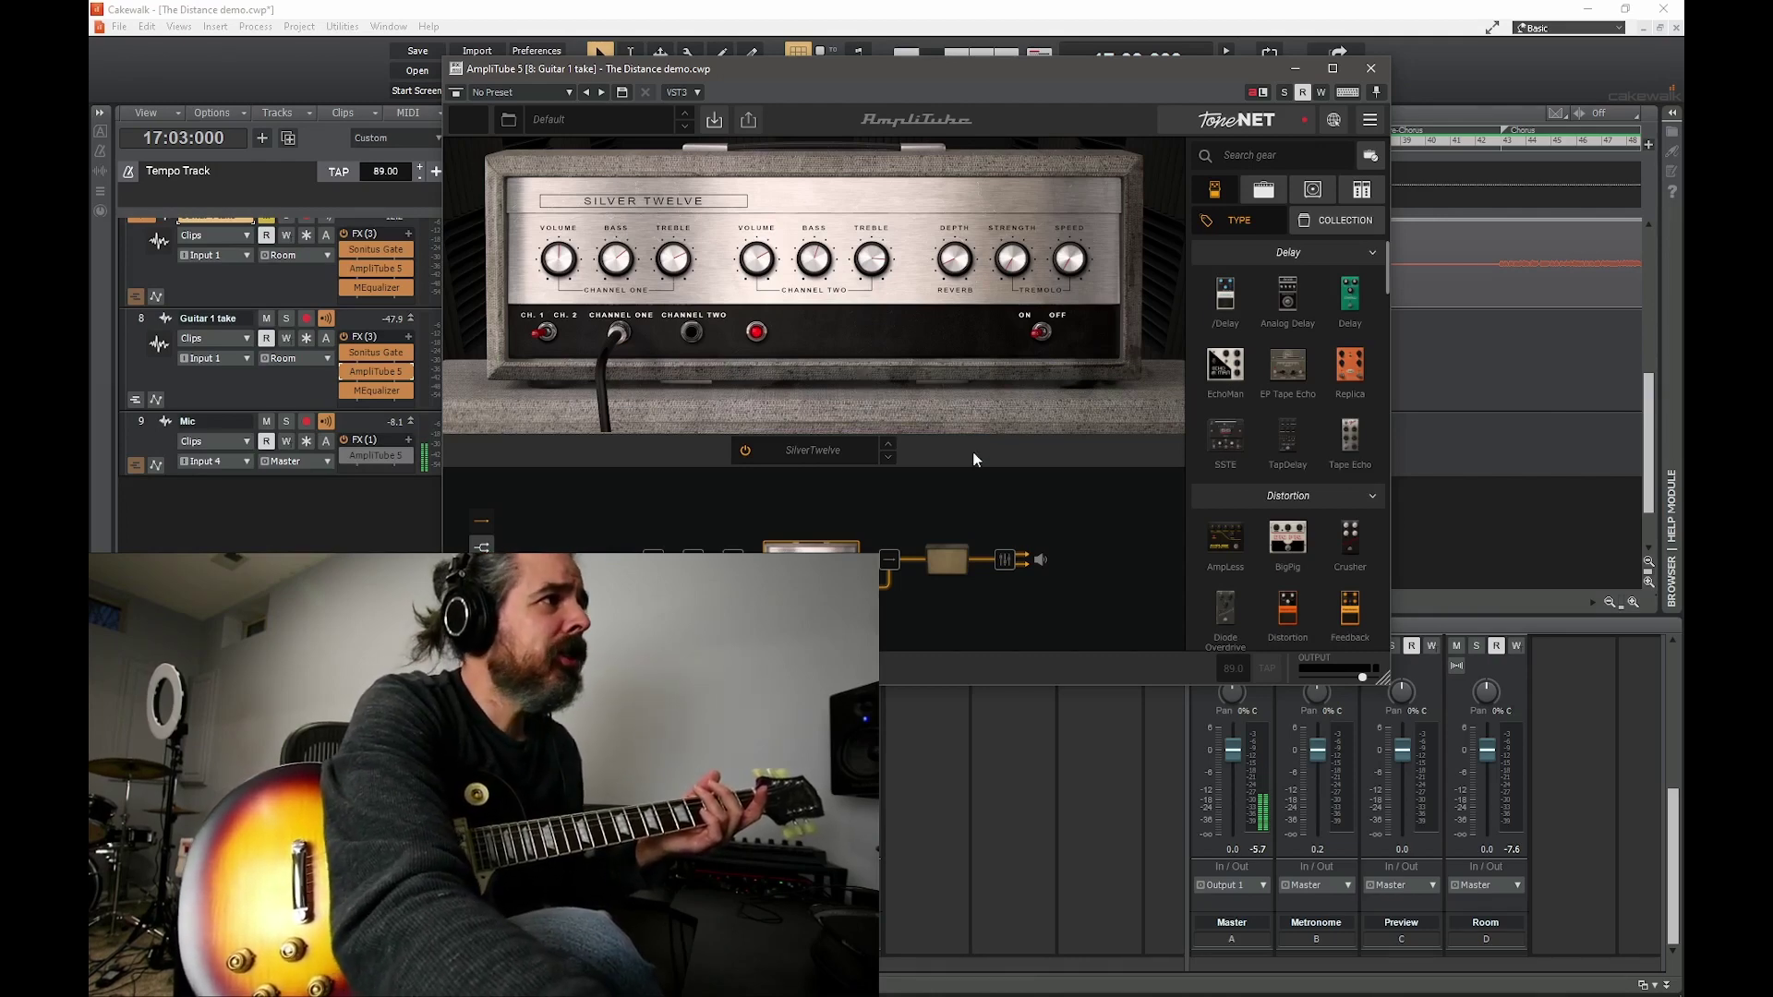
pyautogui.click(946, 567)
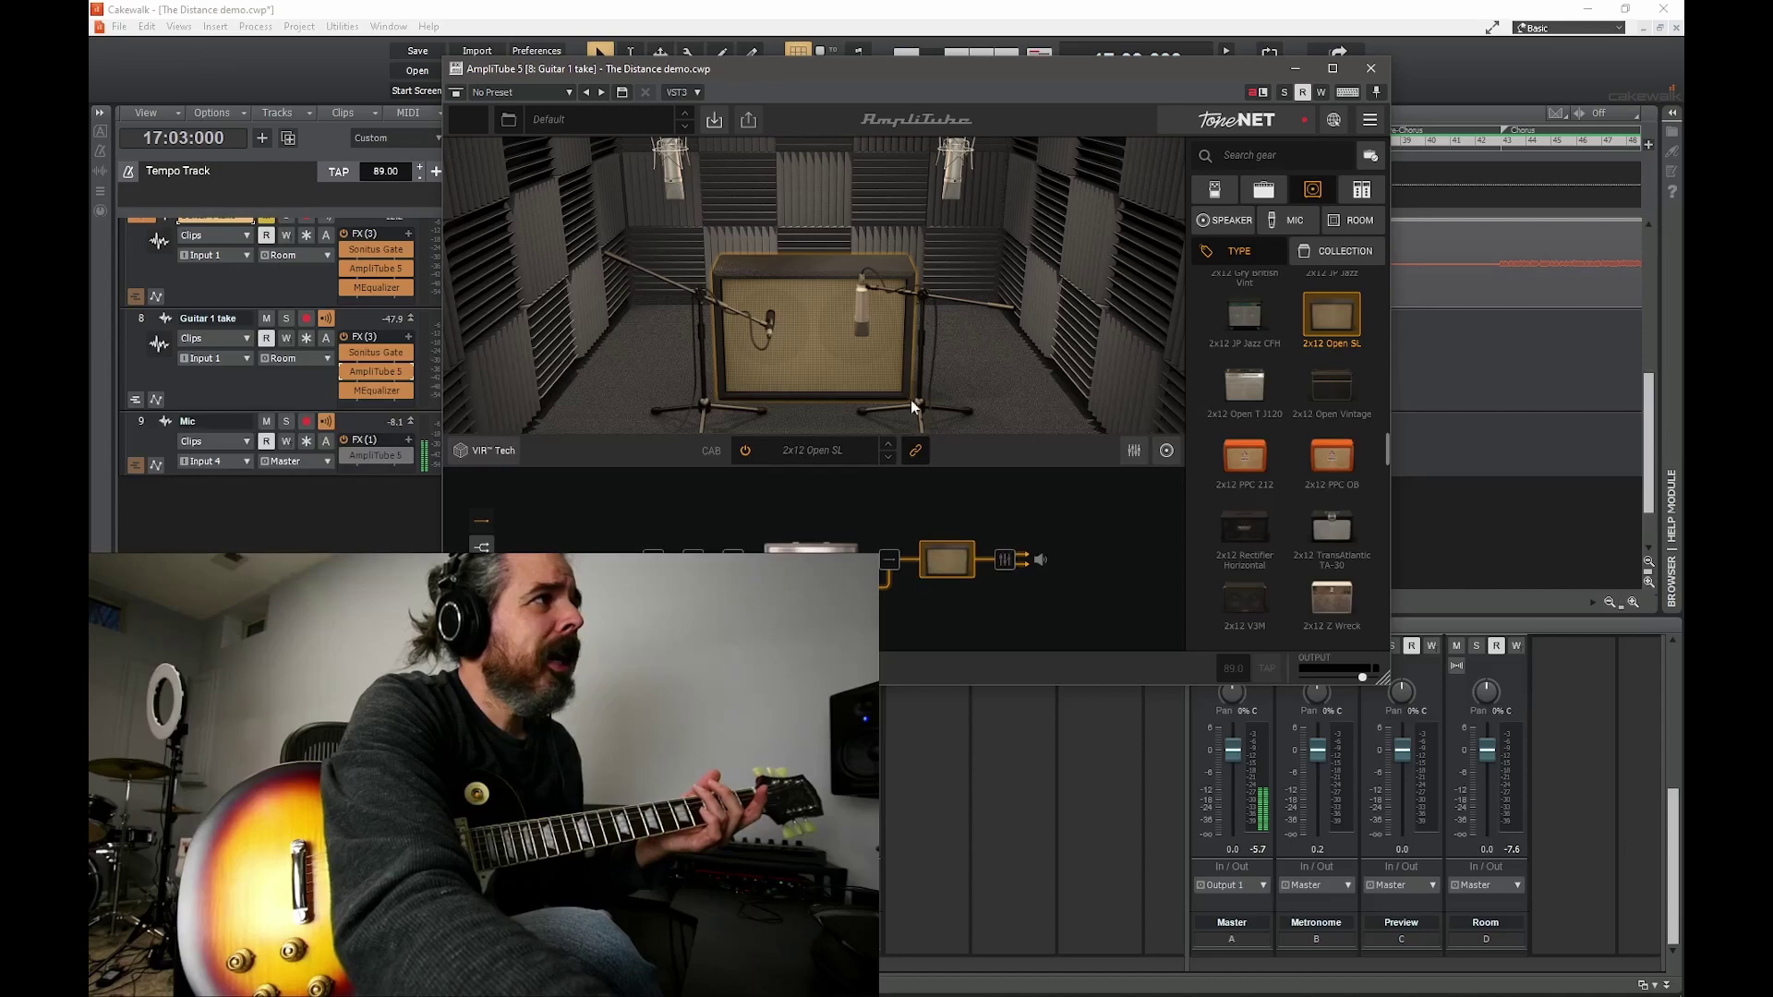
pyautogui.click(811, 551)
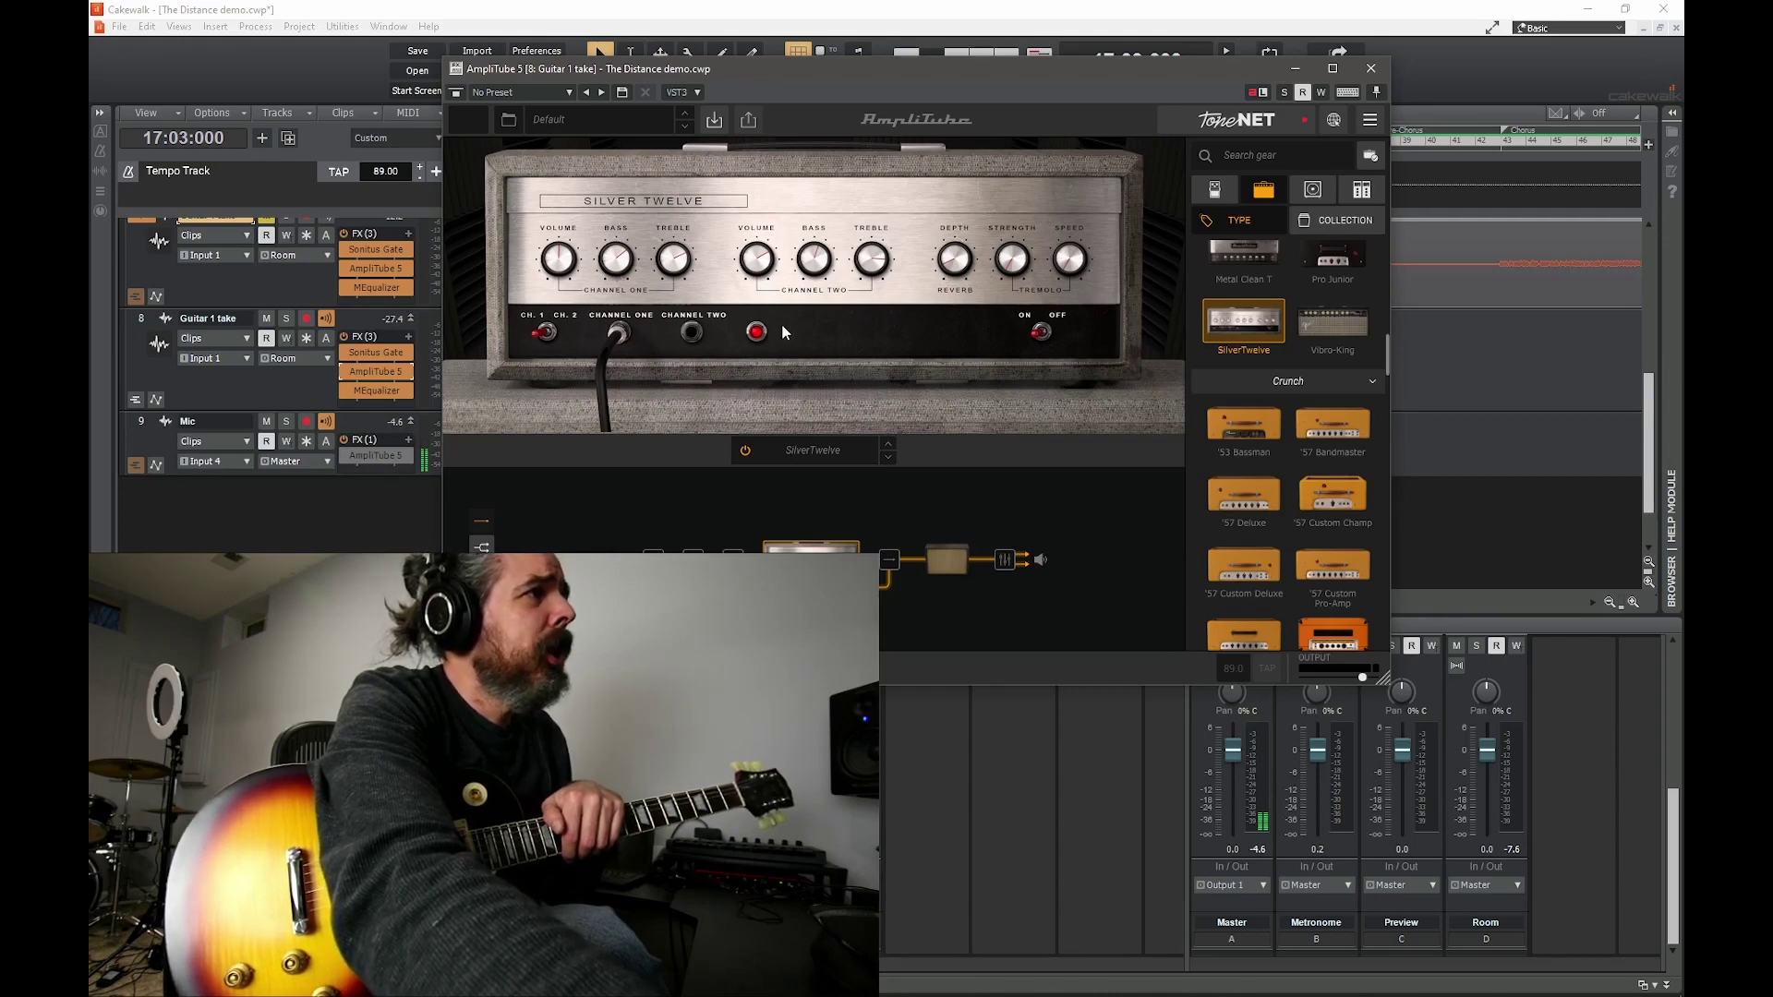
pyautogui.click(952, 557)
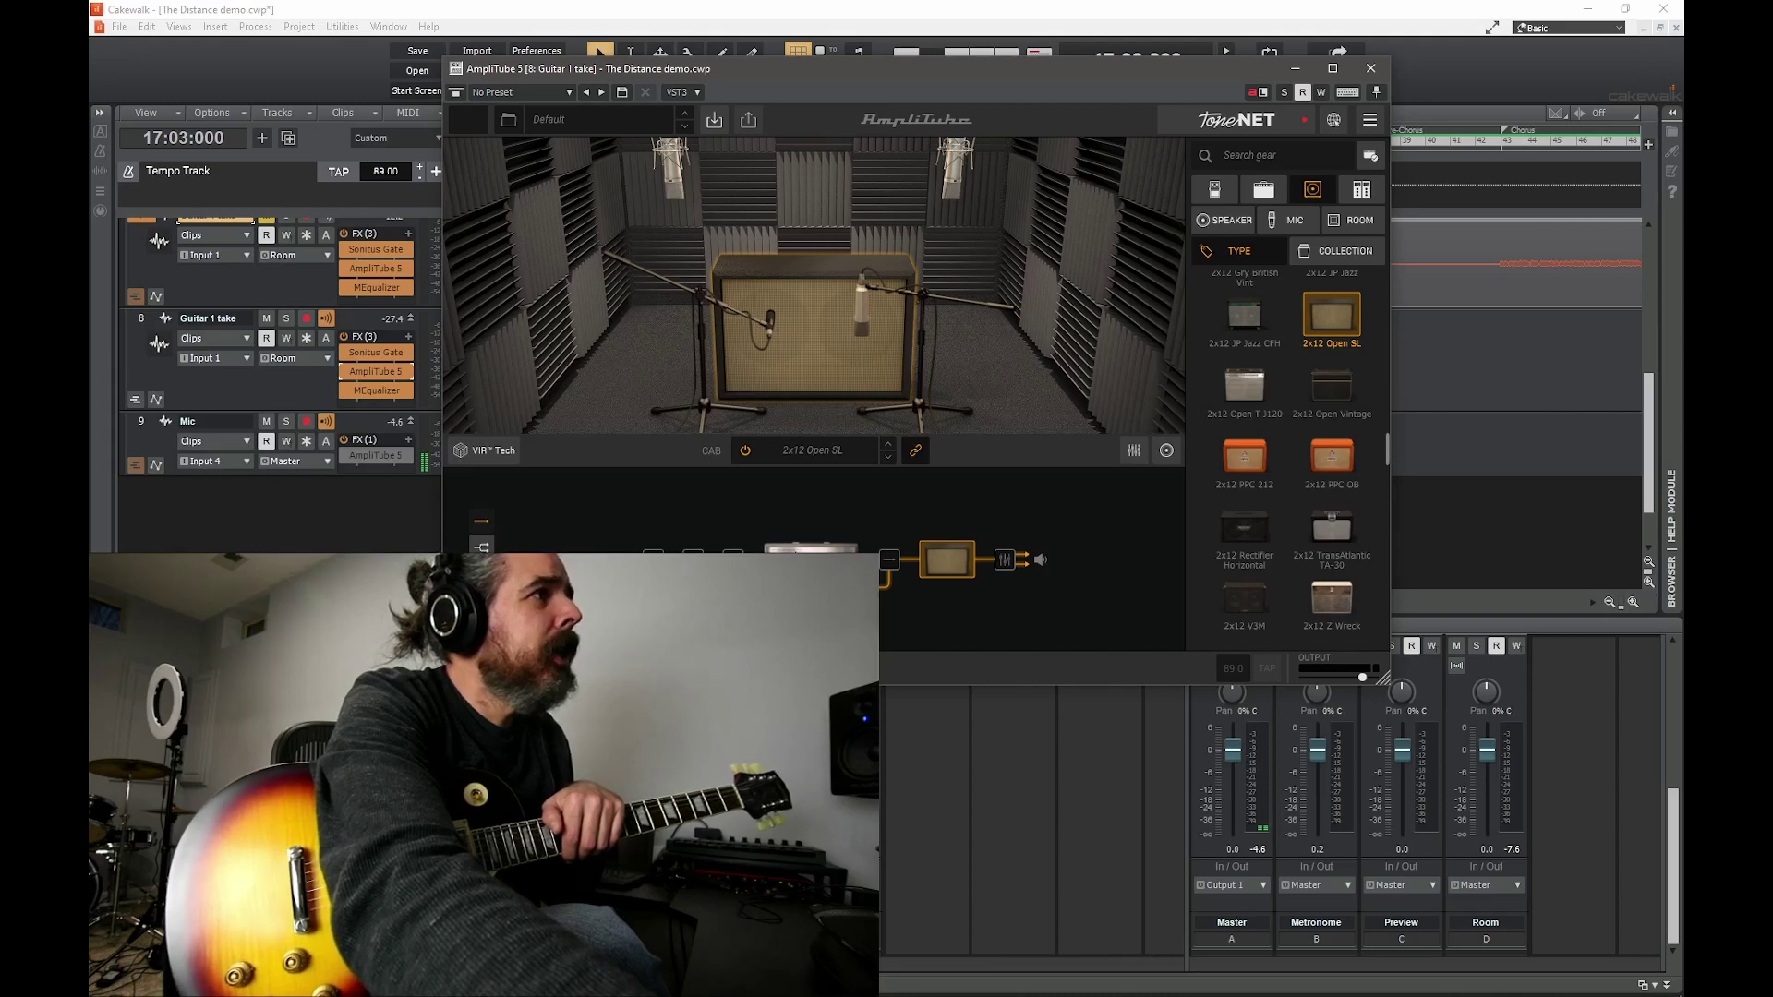
pyautogui.click(794, 551)
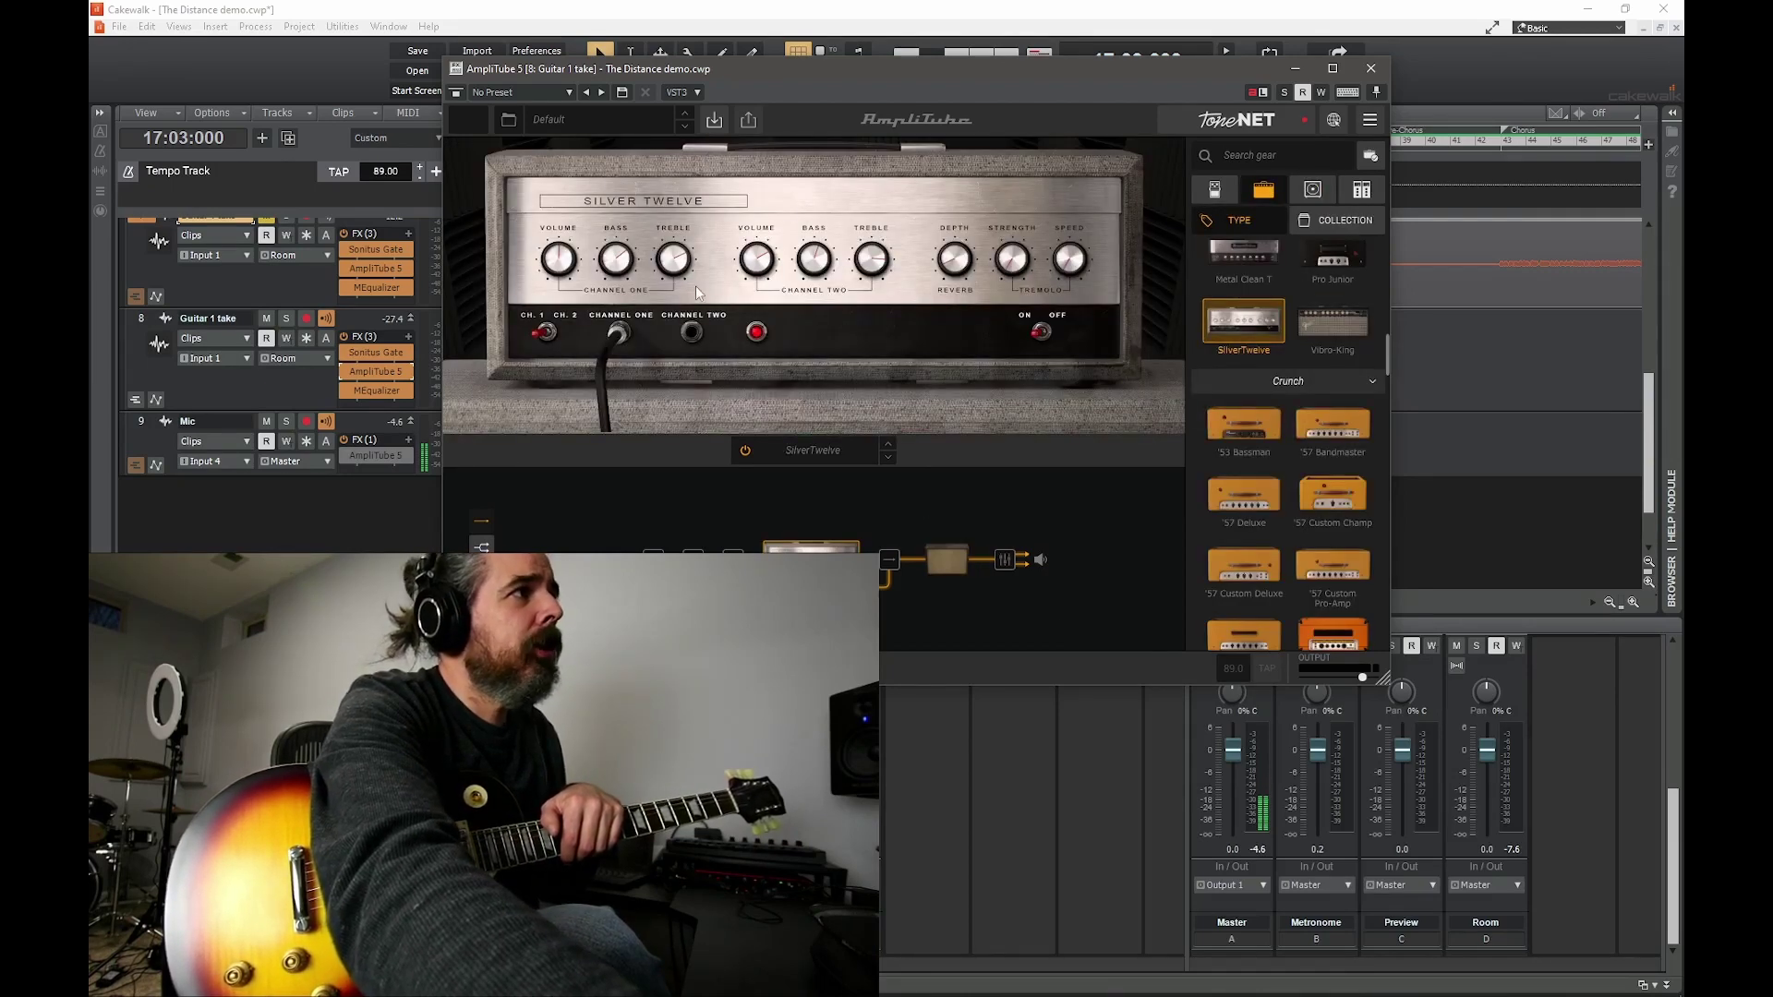
pyautogui.click(1370, 74)
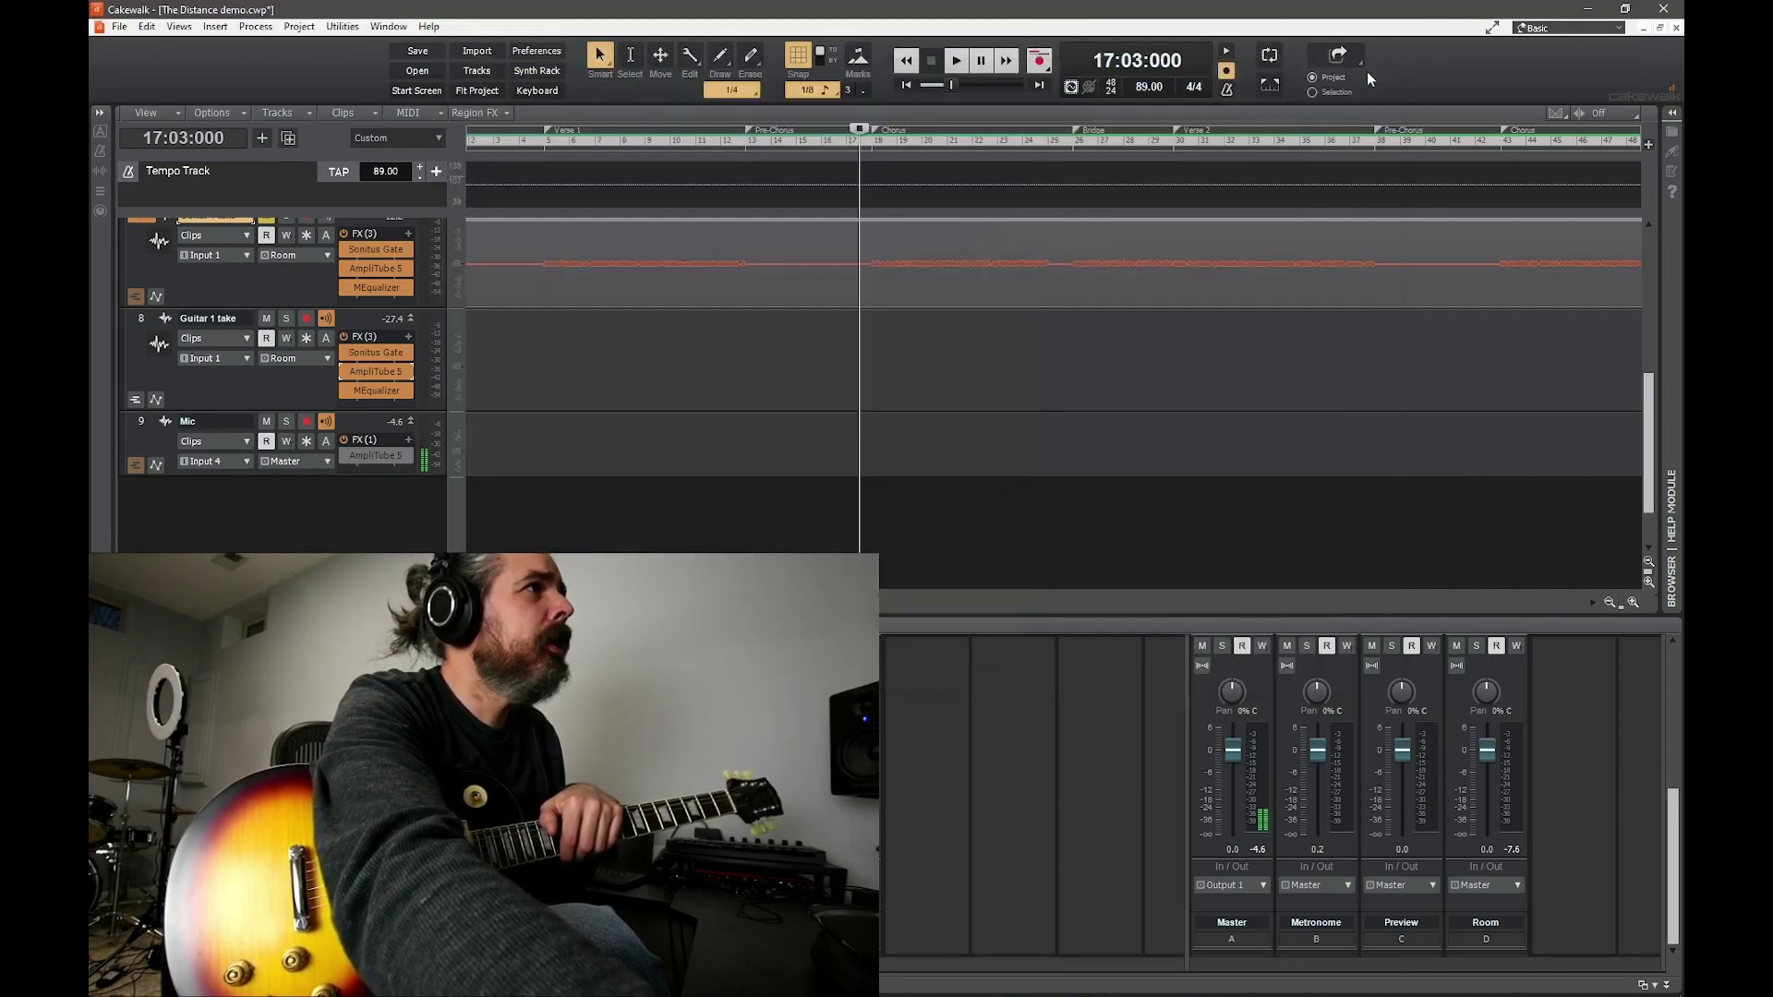
# - Inspect the EQ curve in track 8's MEqualizer and close the plug-in
pyautogui.doubleClick(373, 390)
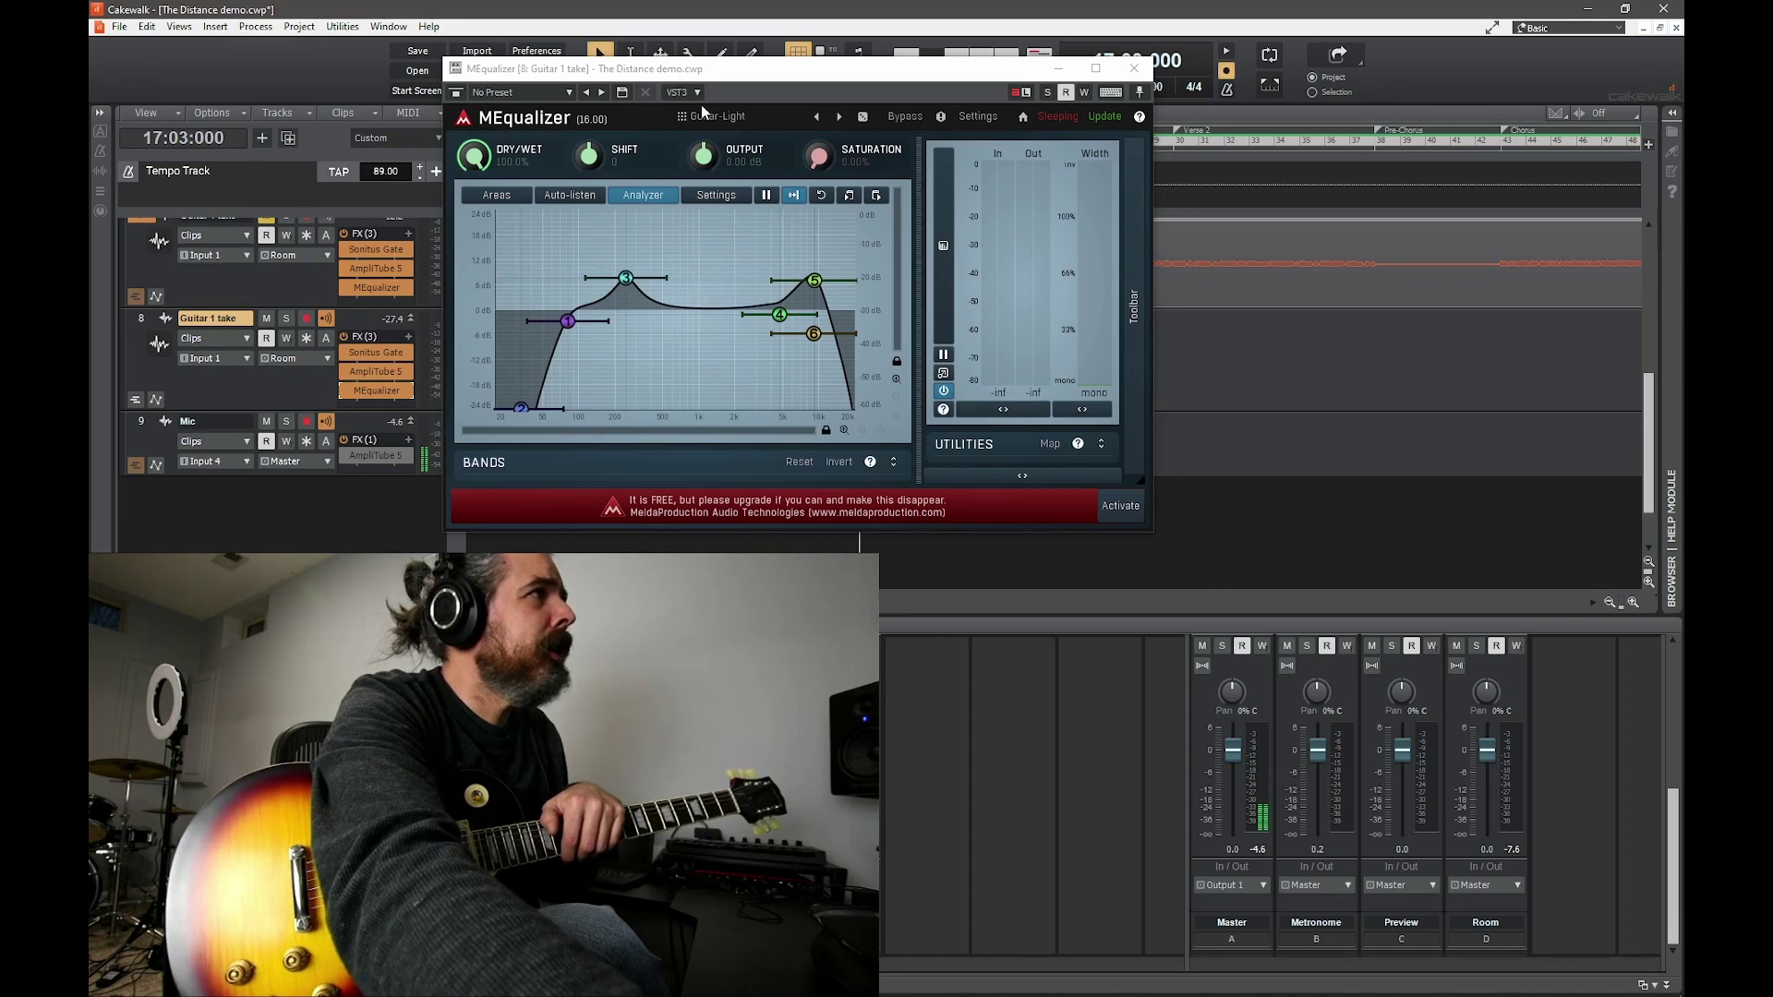
pyautogui.moveTo(801, 74); pyautogui.dragTo(927, 104)
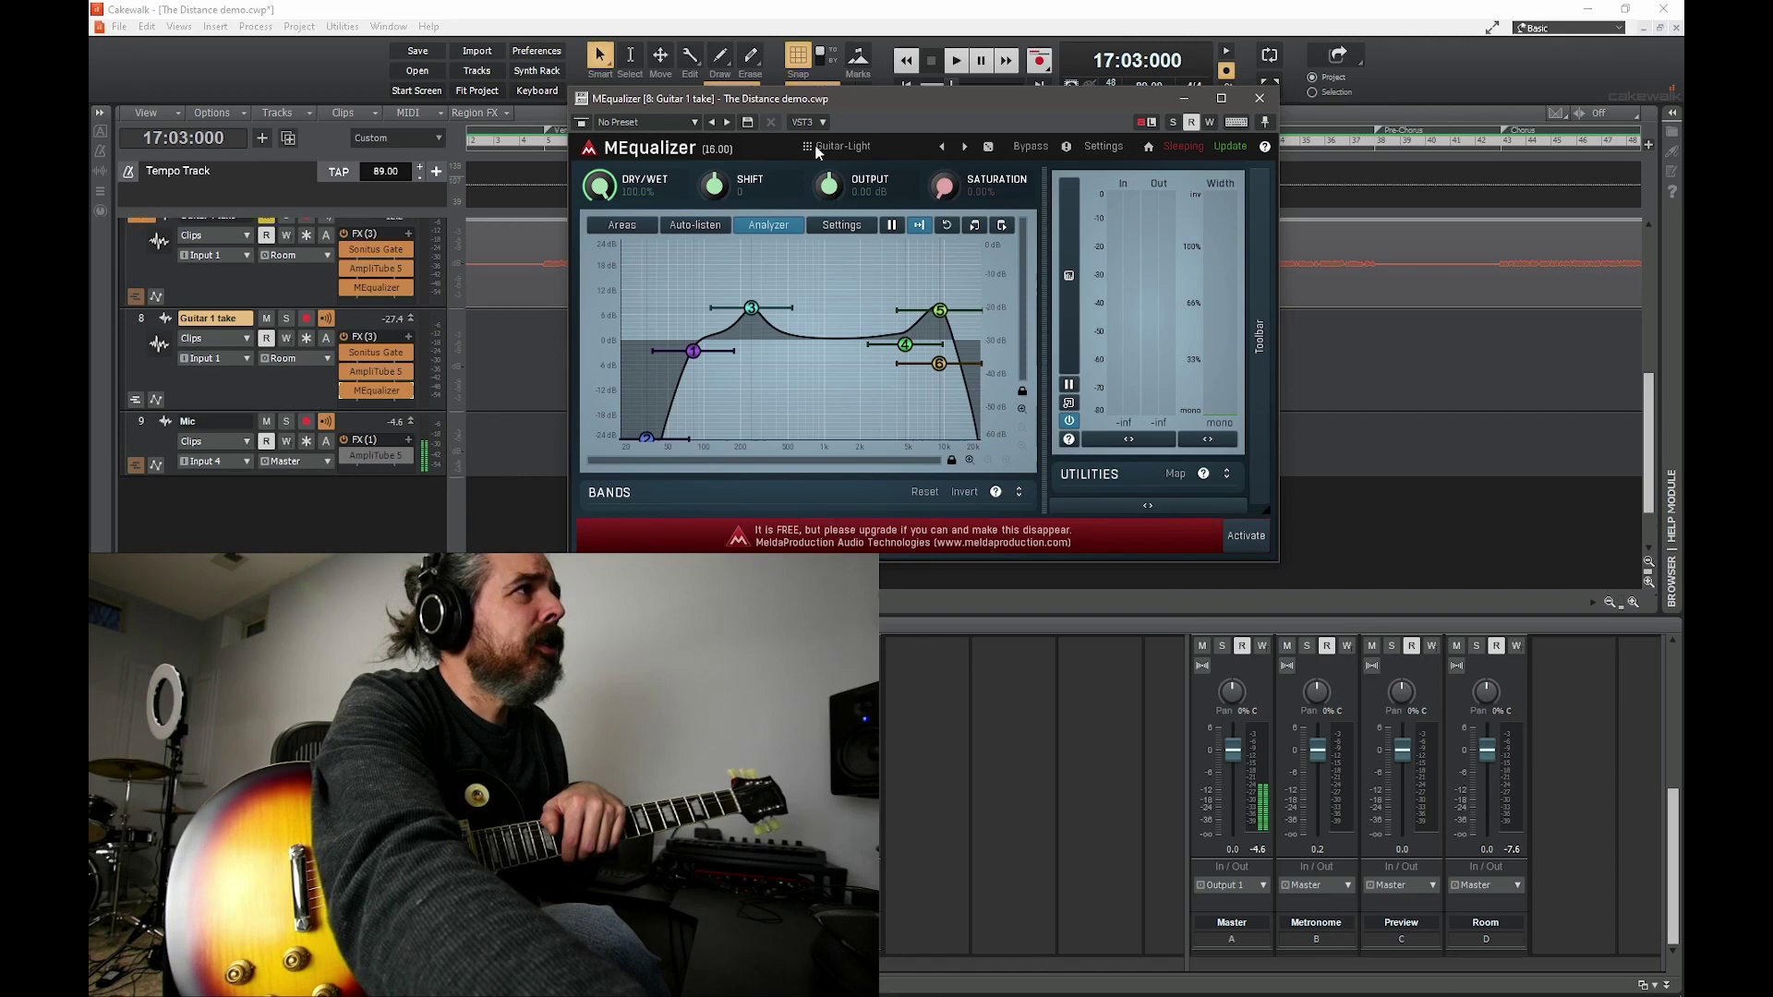
pyautogui.click(1259, 98)
# - Examine the inserted effects and output routing of the project's tracks, from Import Vocals down to Mic
pyautogui.scroll(1, 322, 341)
pyautogui.scroll(4, 323, 340)
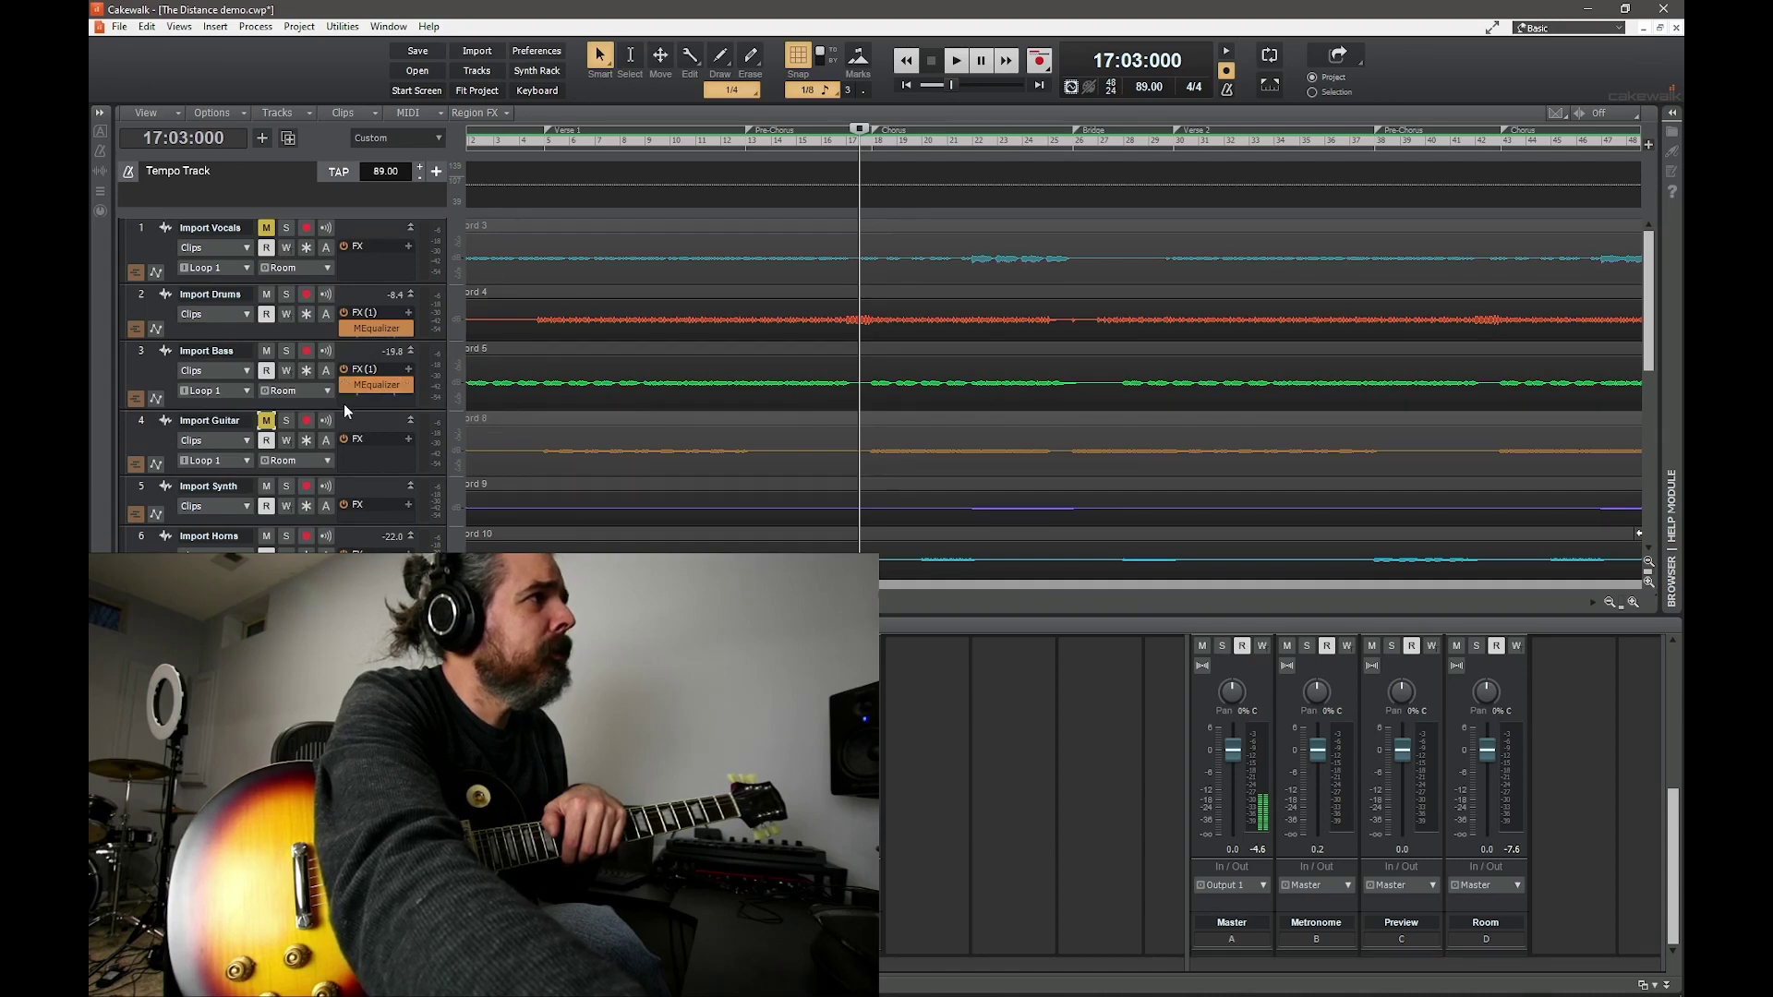
pyautogui.scroll(-2, 314, 447)
pyautogui.scroll(-2, 314, 447)
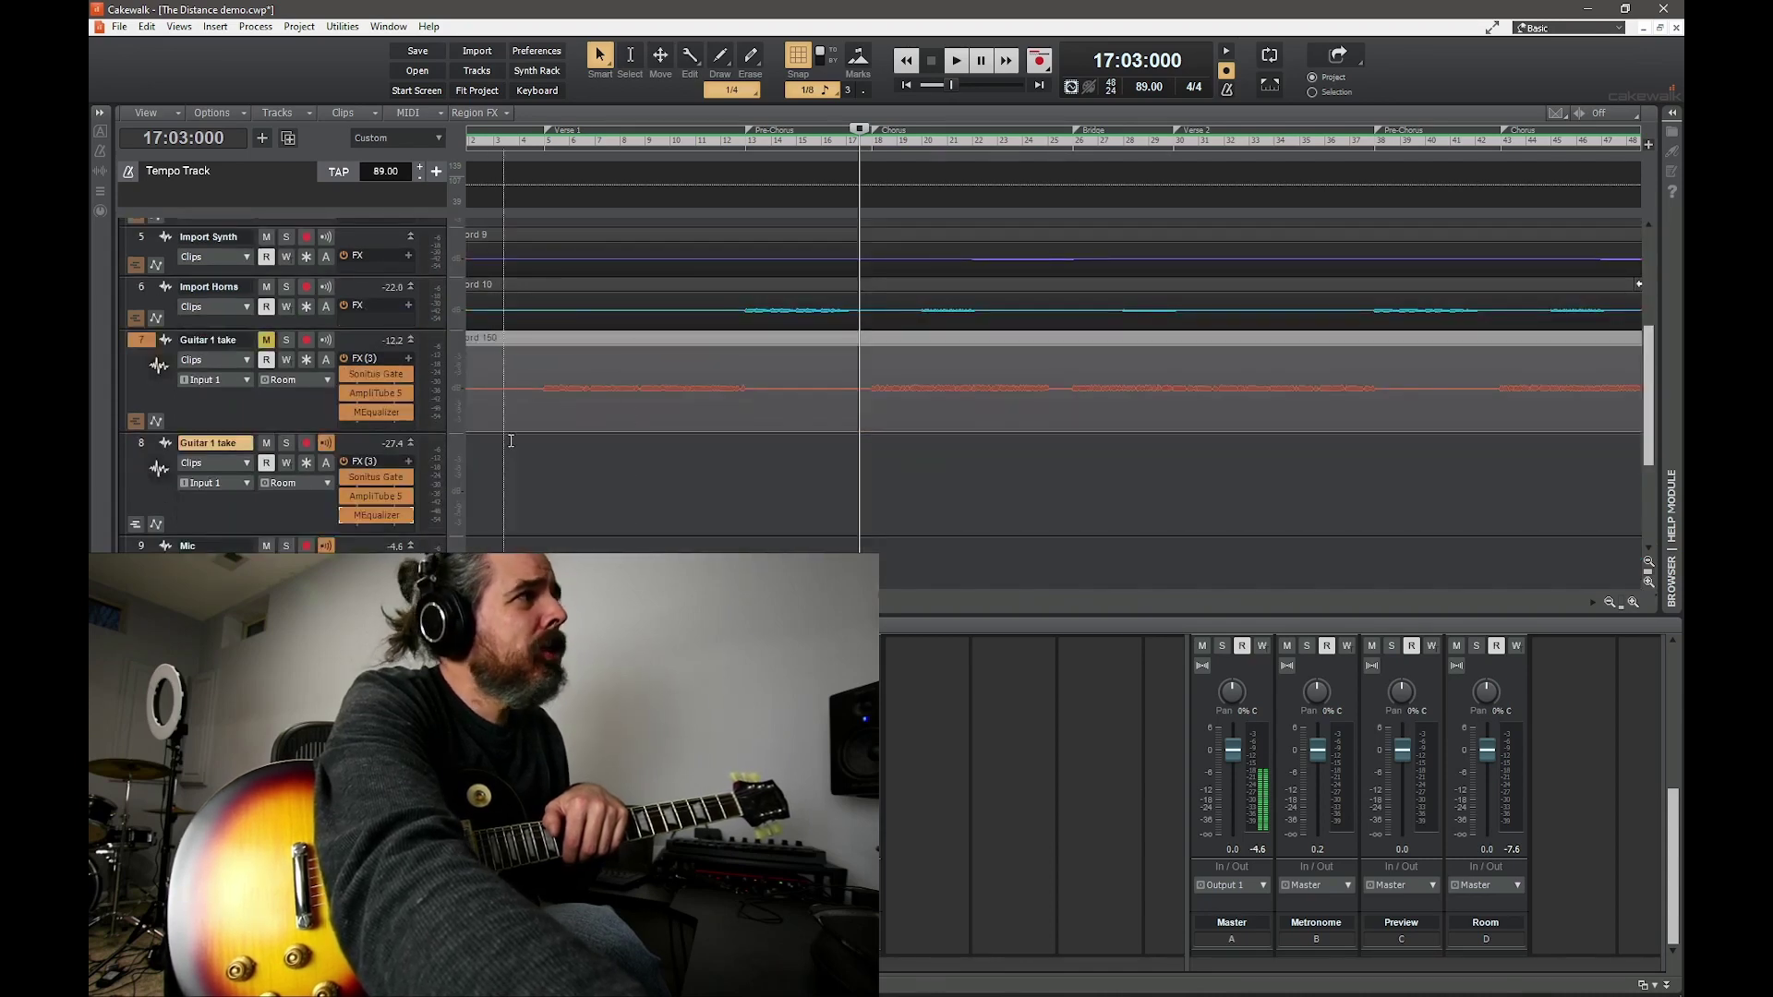
pyautogui.scroll(-2, 617, 452)
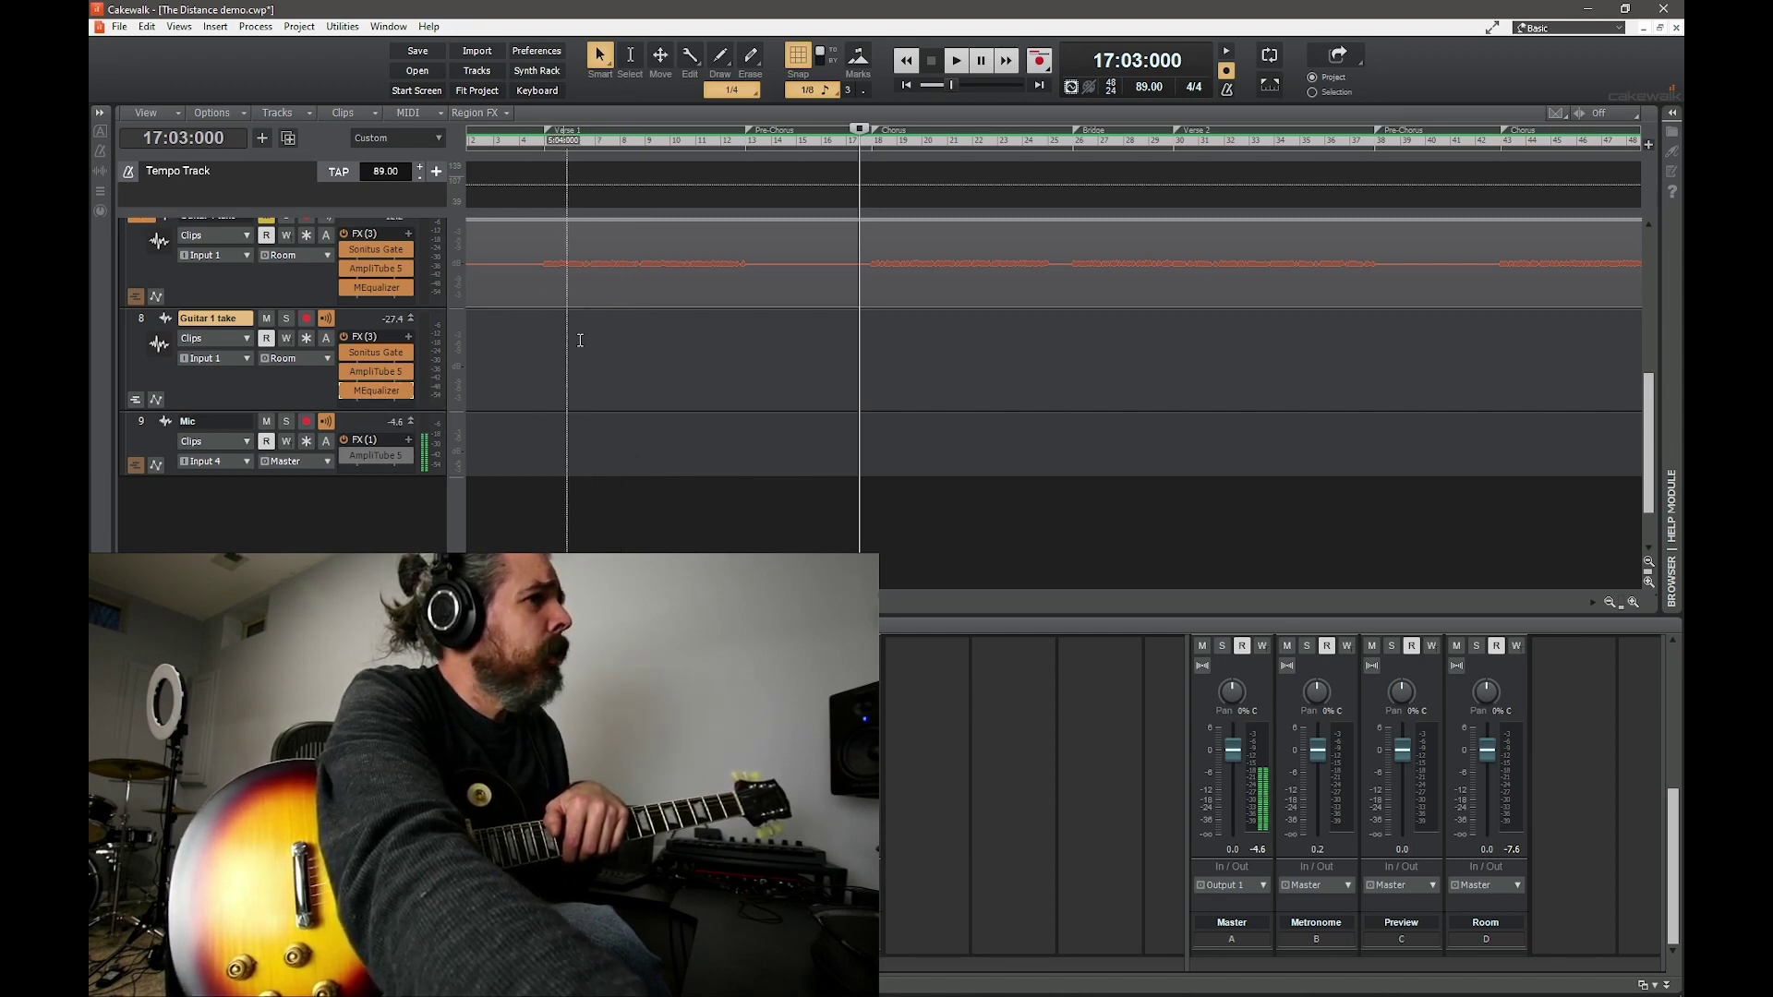
pyautogui.scroll(5, 305, 369)
pyautogui.scroll(-3, 291, 369)
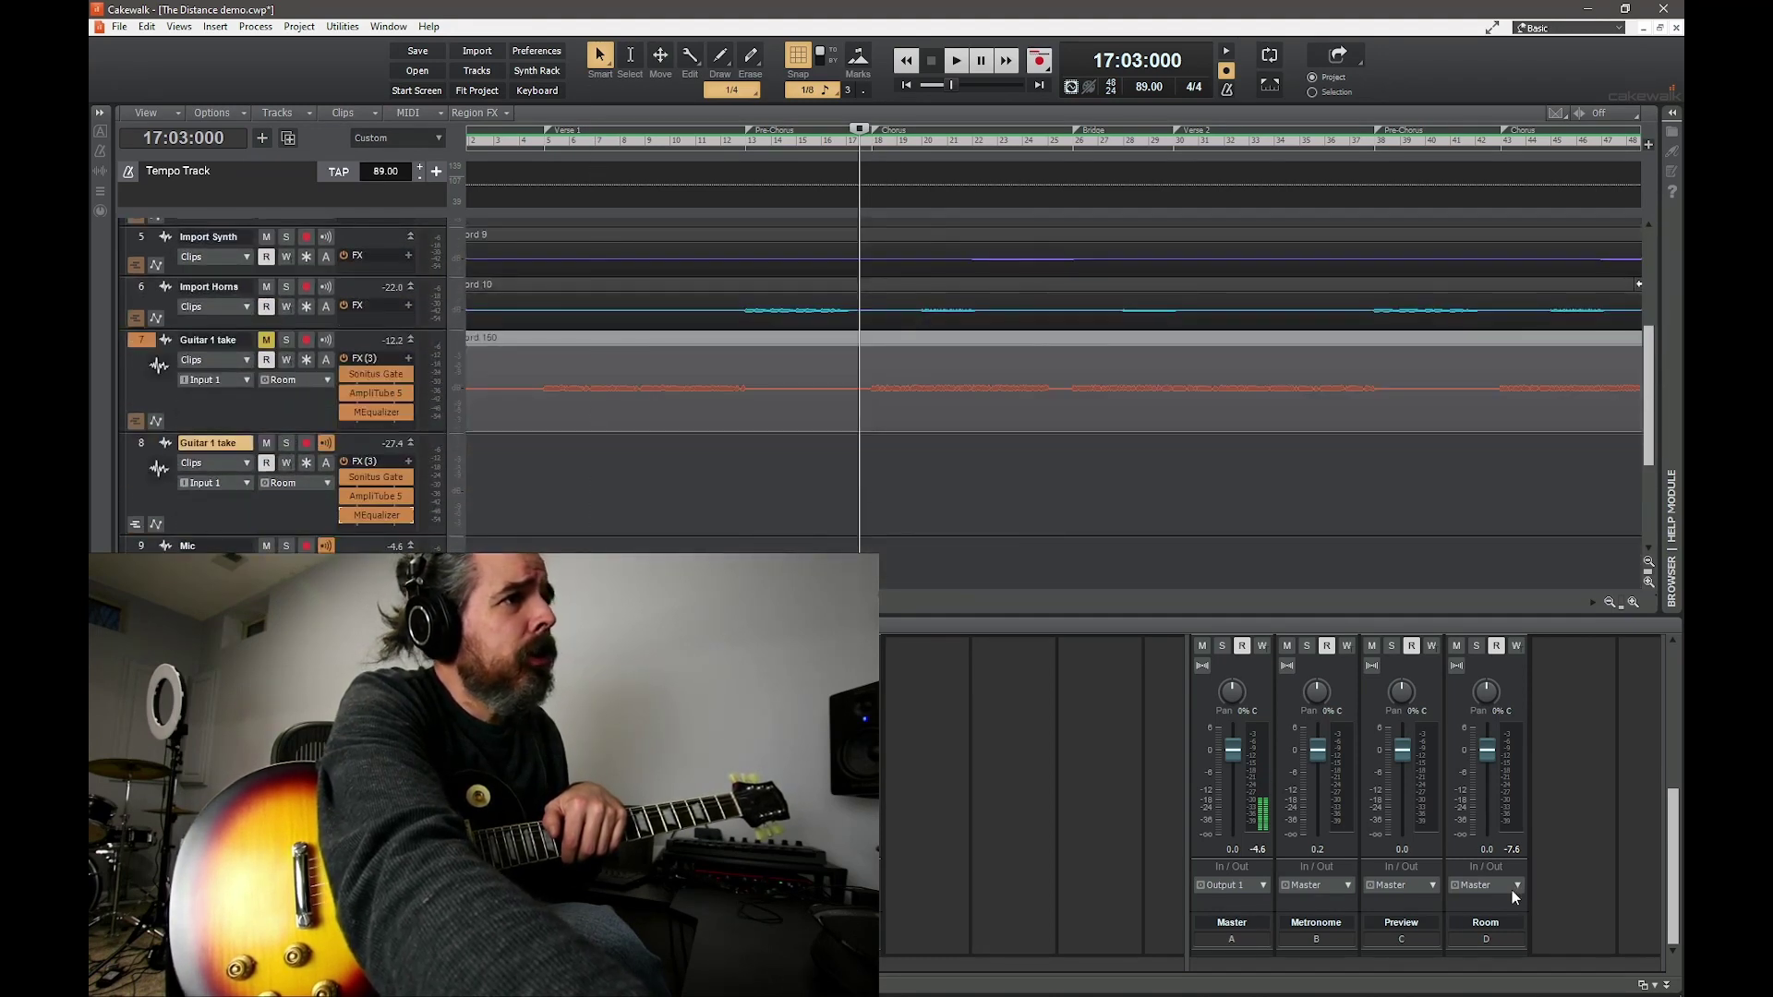
# - Select the Room bus and review its BREVERB 2 insert and channel controls, trying its pan at 20% R
pyautogui.click(1478, 909)
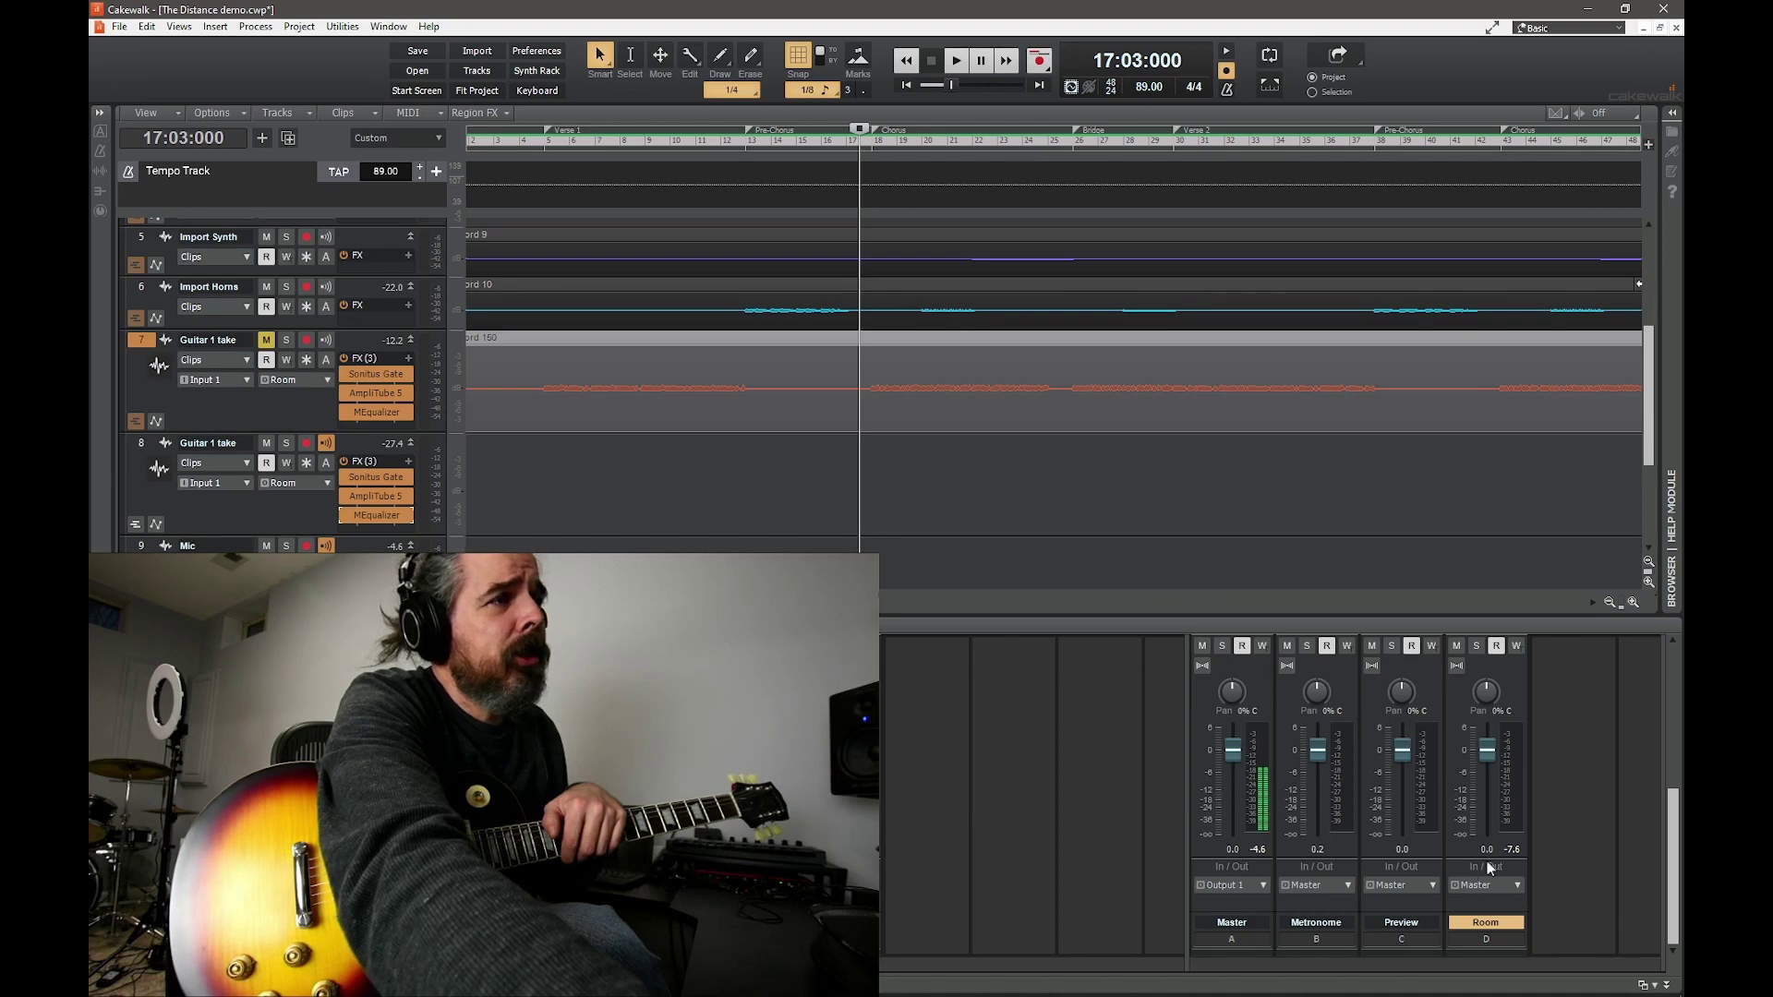
pyautogui.scroll(5, 1487, 879)
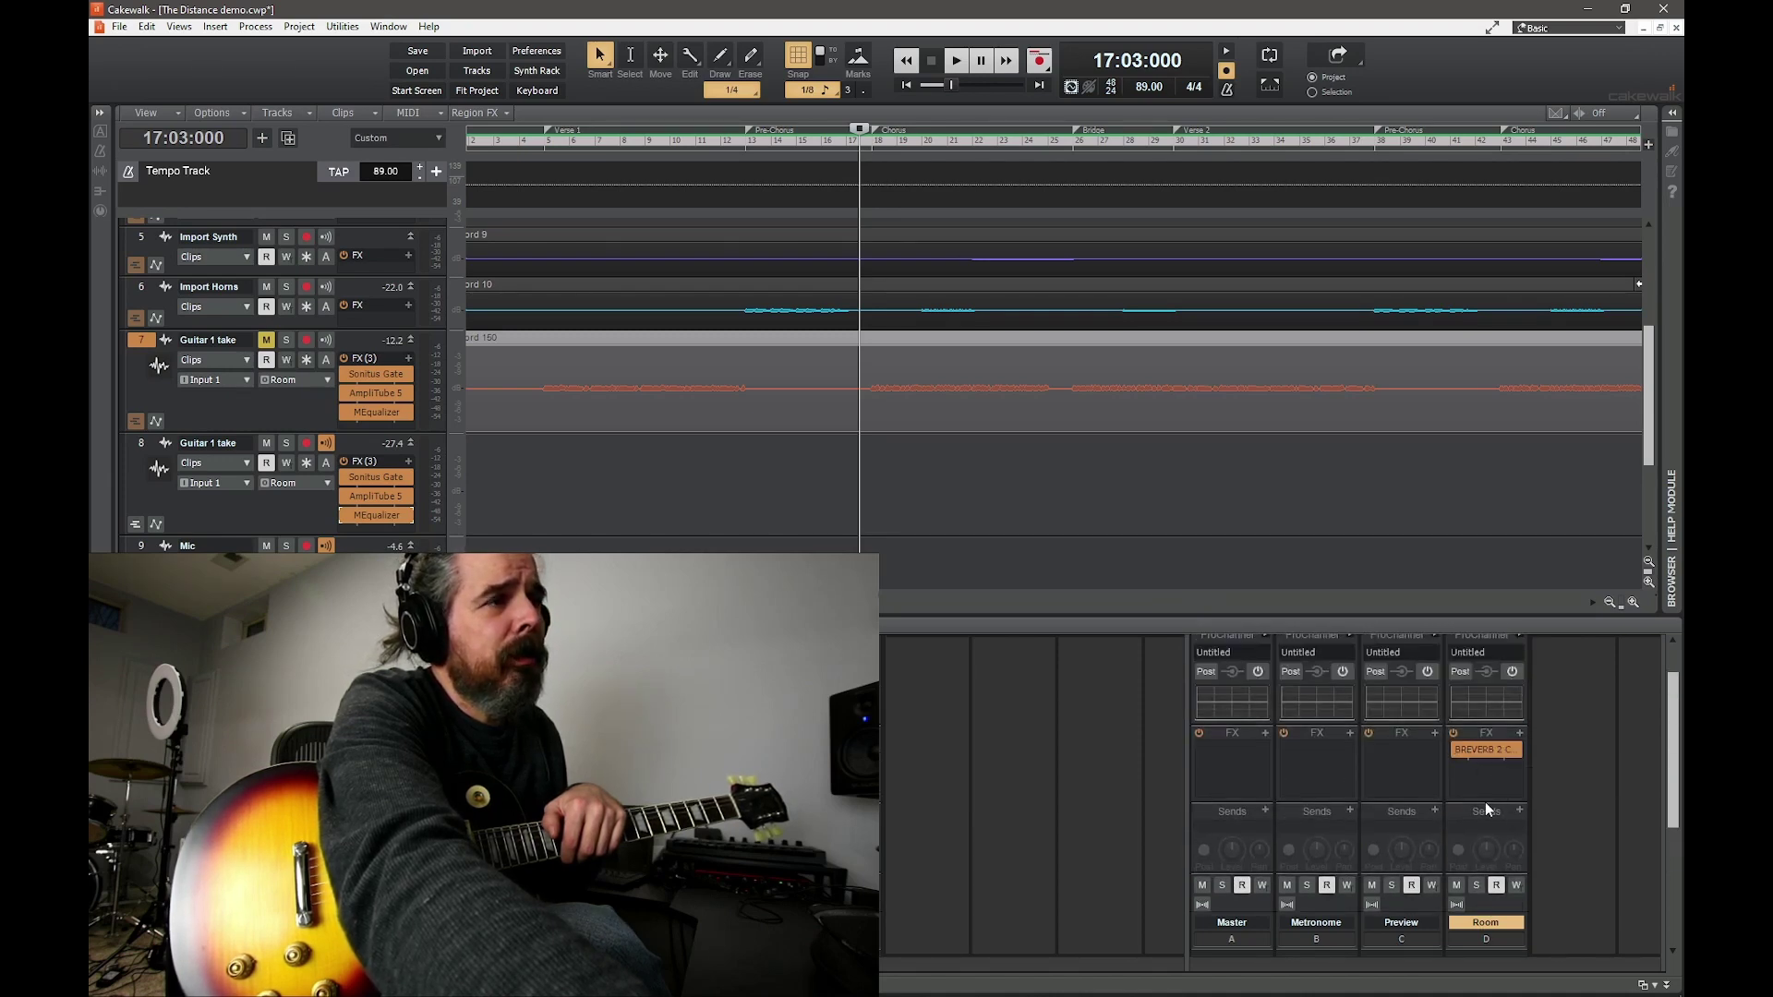
pyautogui.scroll(-5, 1461, 779)
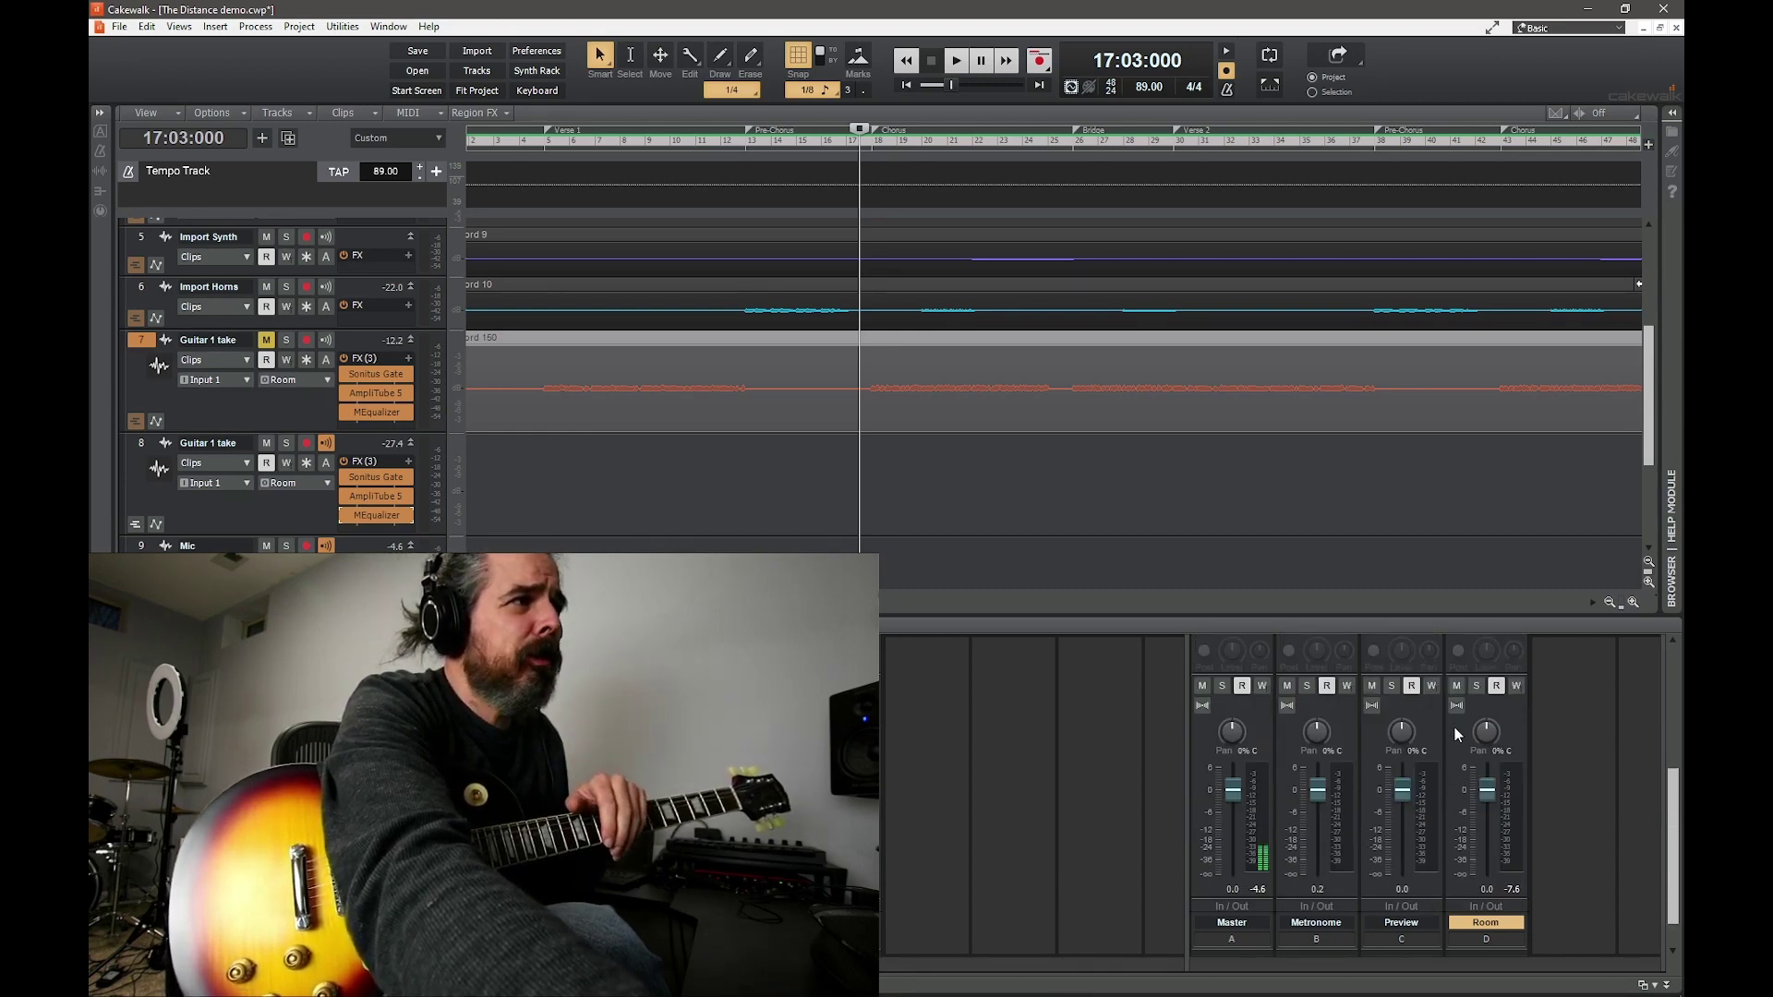
pyautogui.scroll(5, 605, 391)
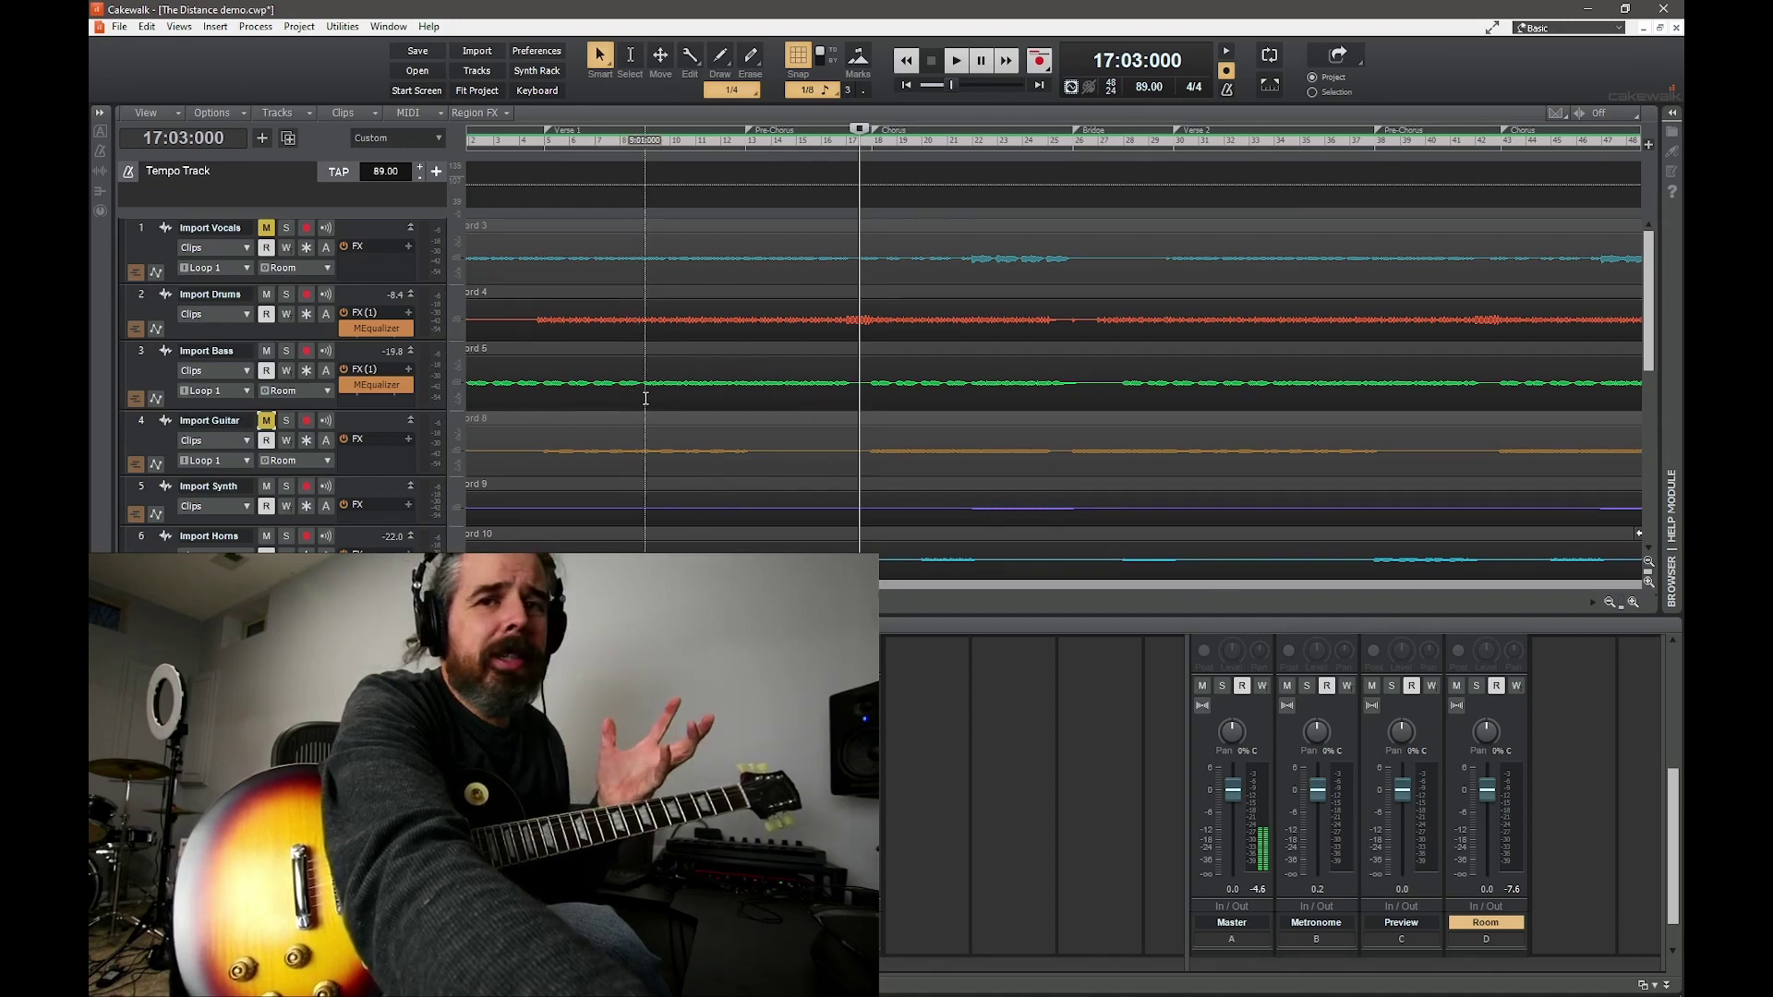
pyautogui.scroll(-2, 647, 398)
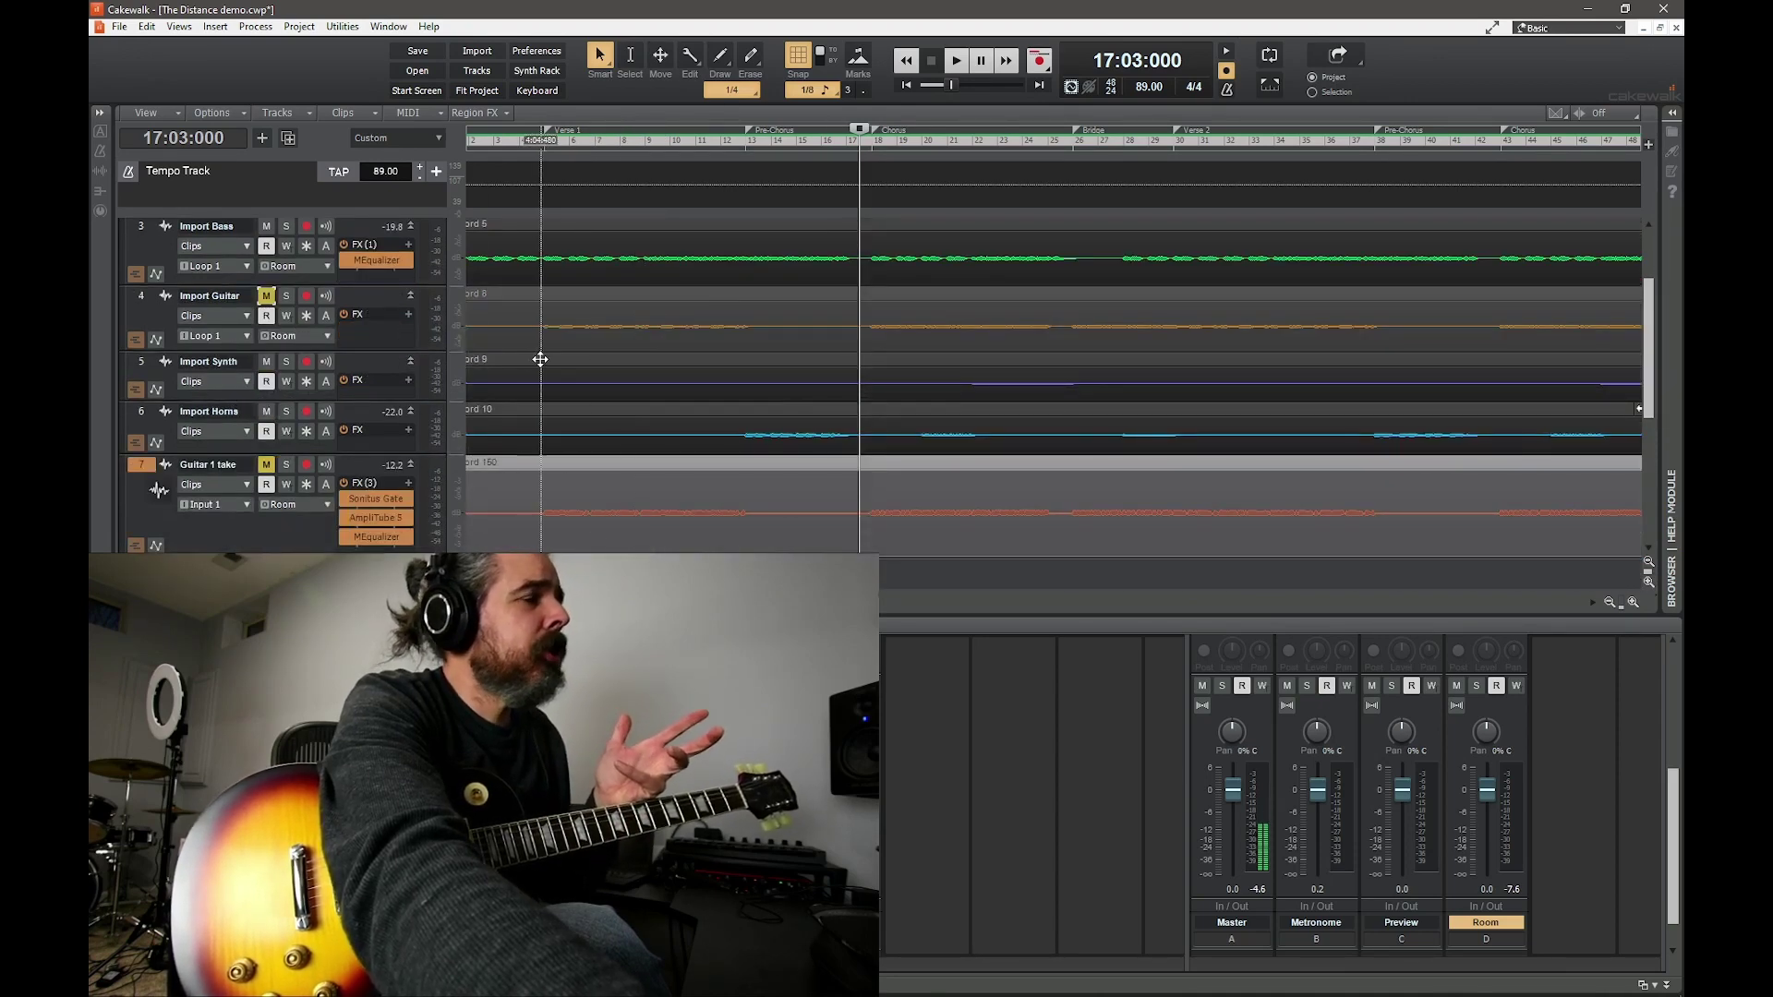
pyautogui.moveTo(1488, 732)
pyautogui.mouseDown()
pyautogui.moveTo(1538, 756)
pyautogui.moveTo(1485, 734)
pyautogui.mouseUp()
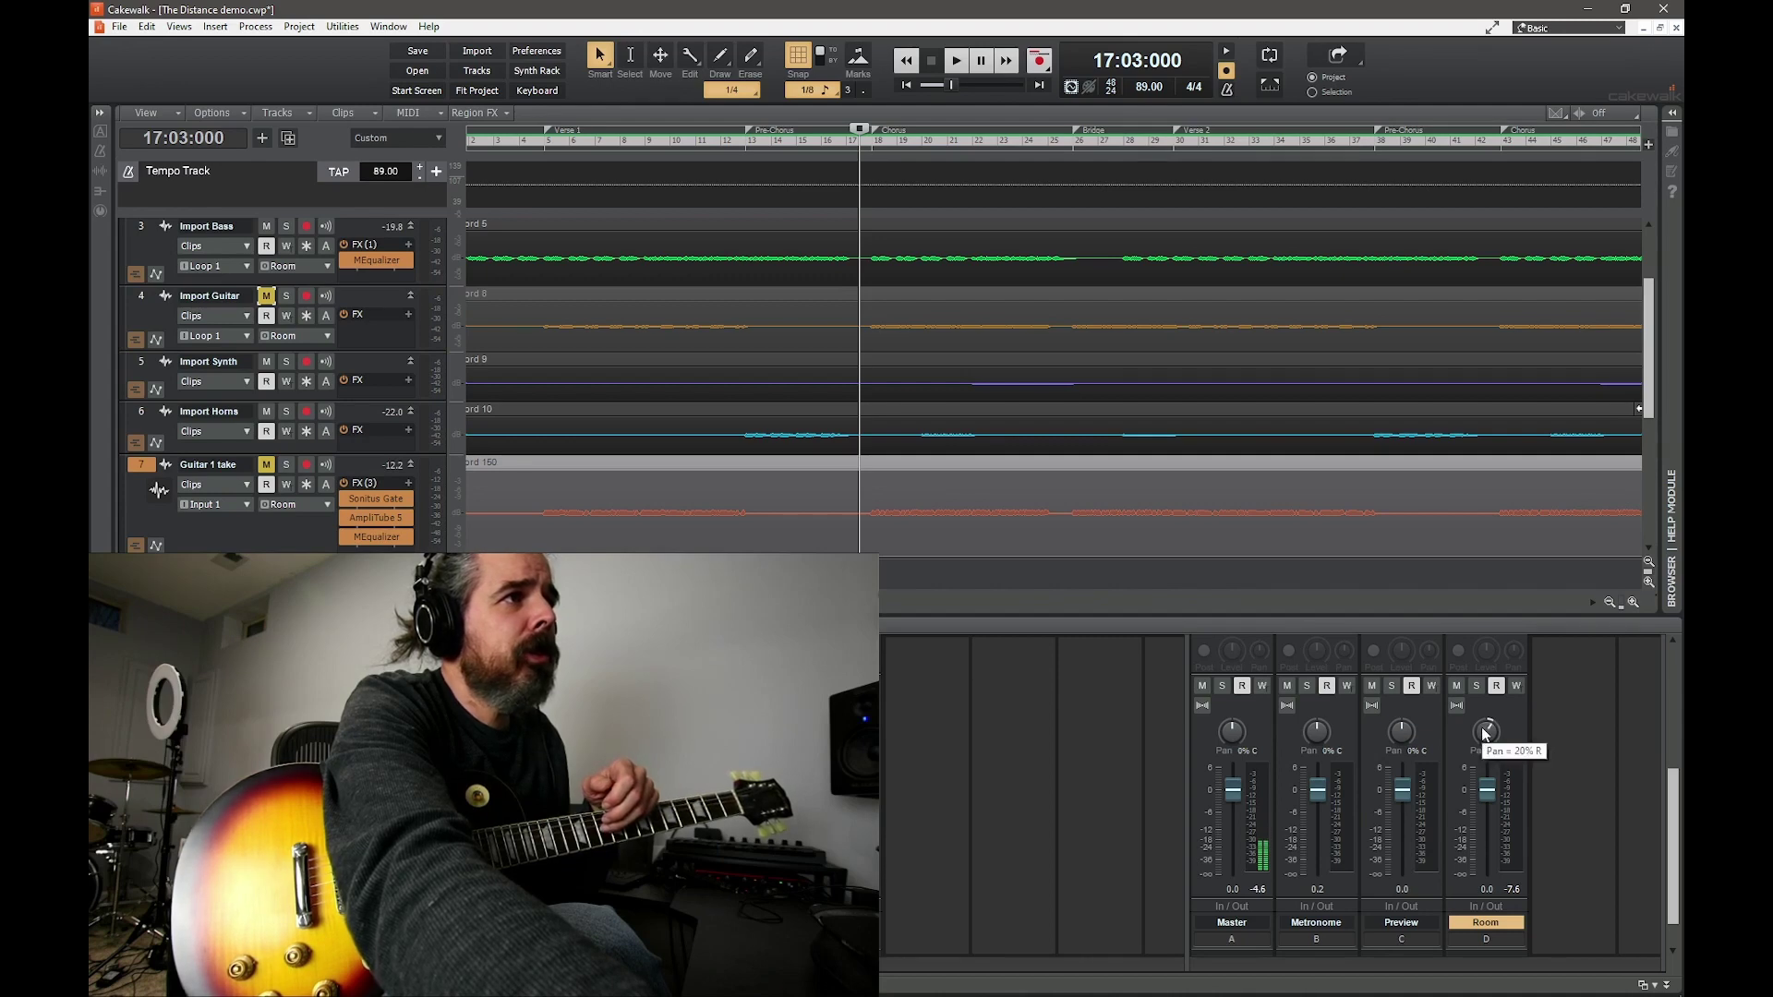
pyautogui.scroll(3, 1576, 754)
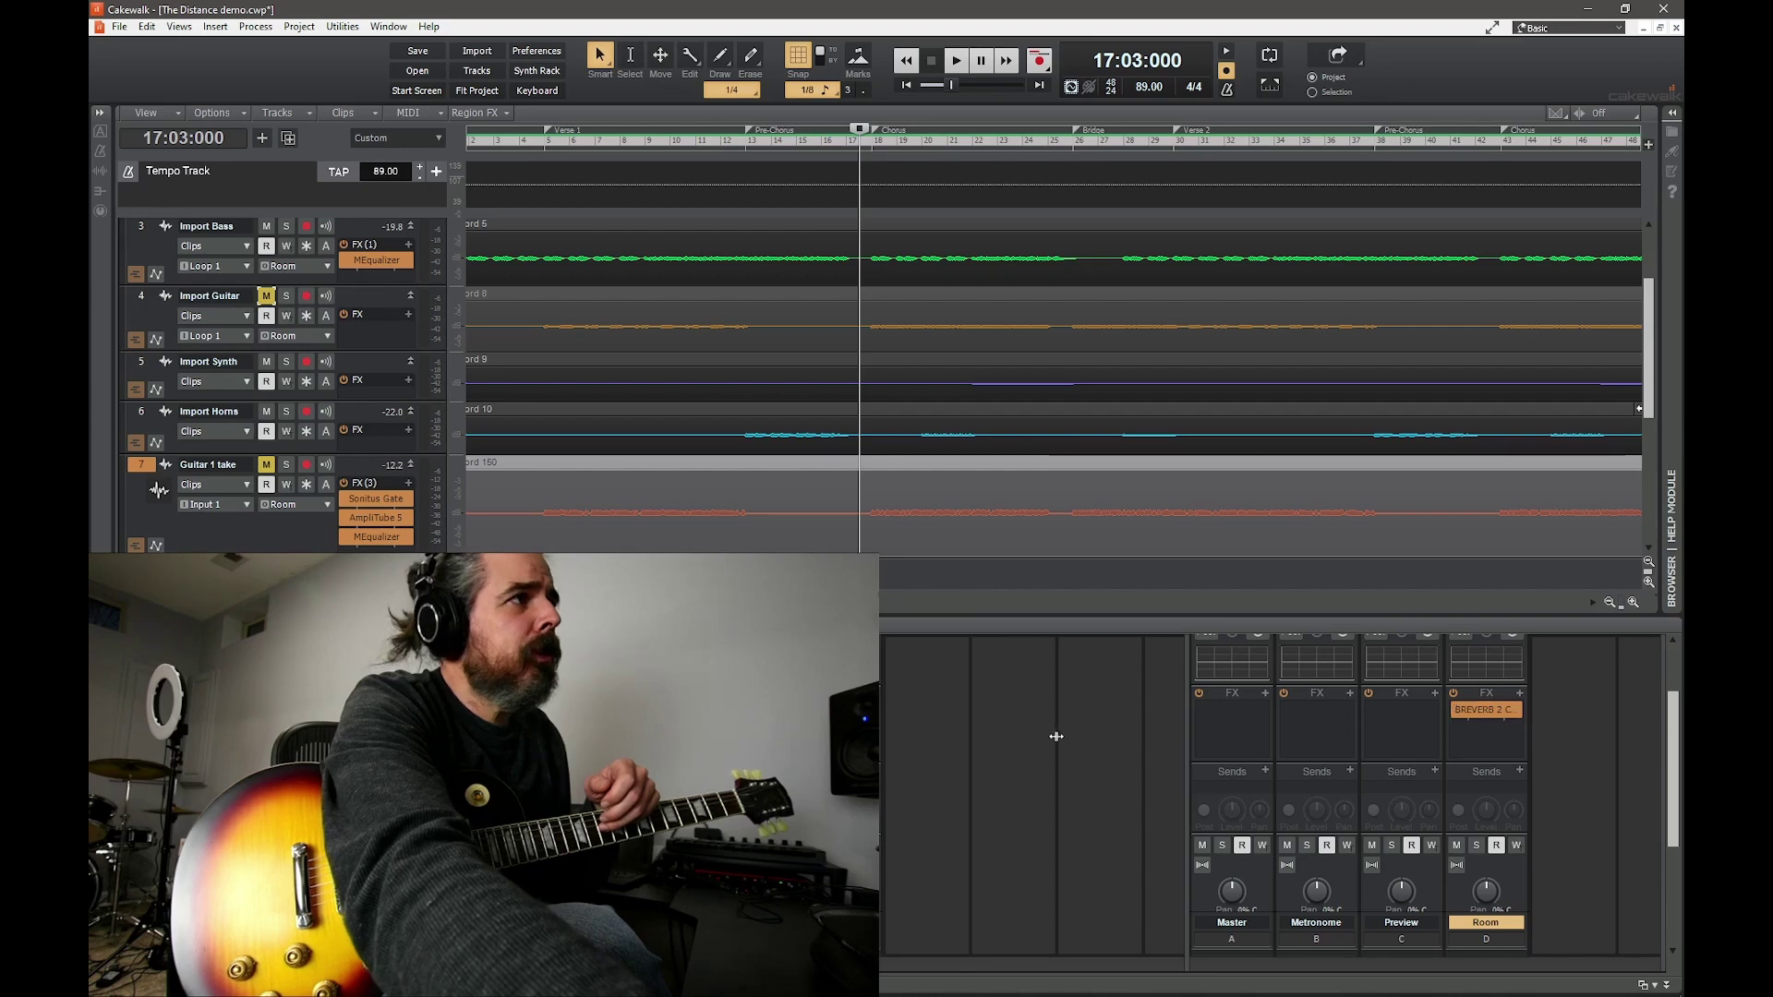
pyautogui.scroll(-3, 1588, 788)
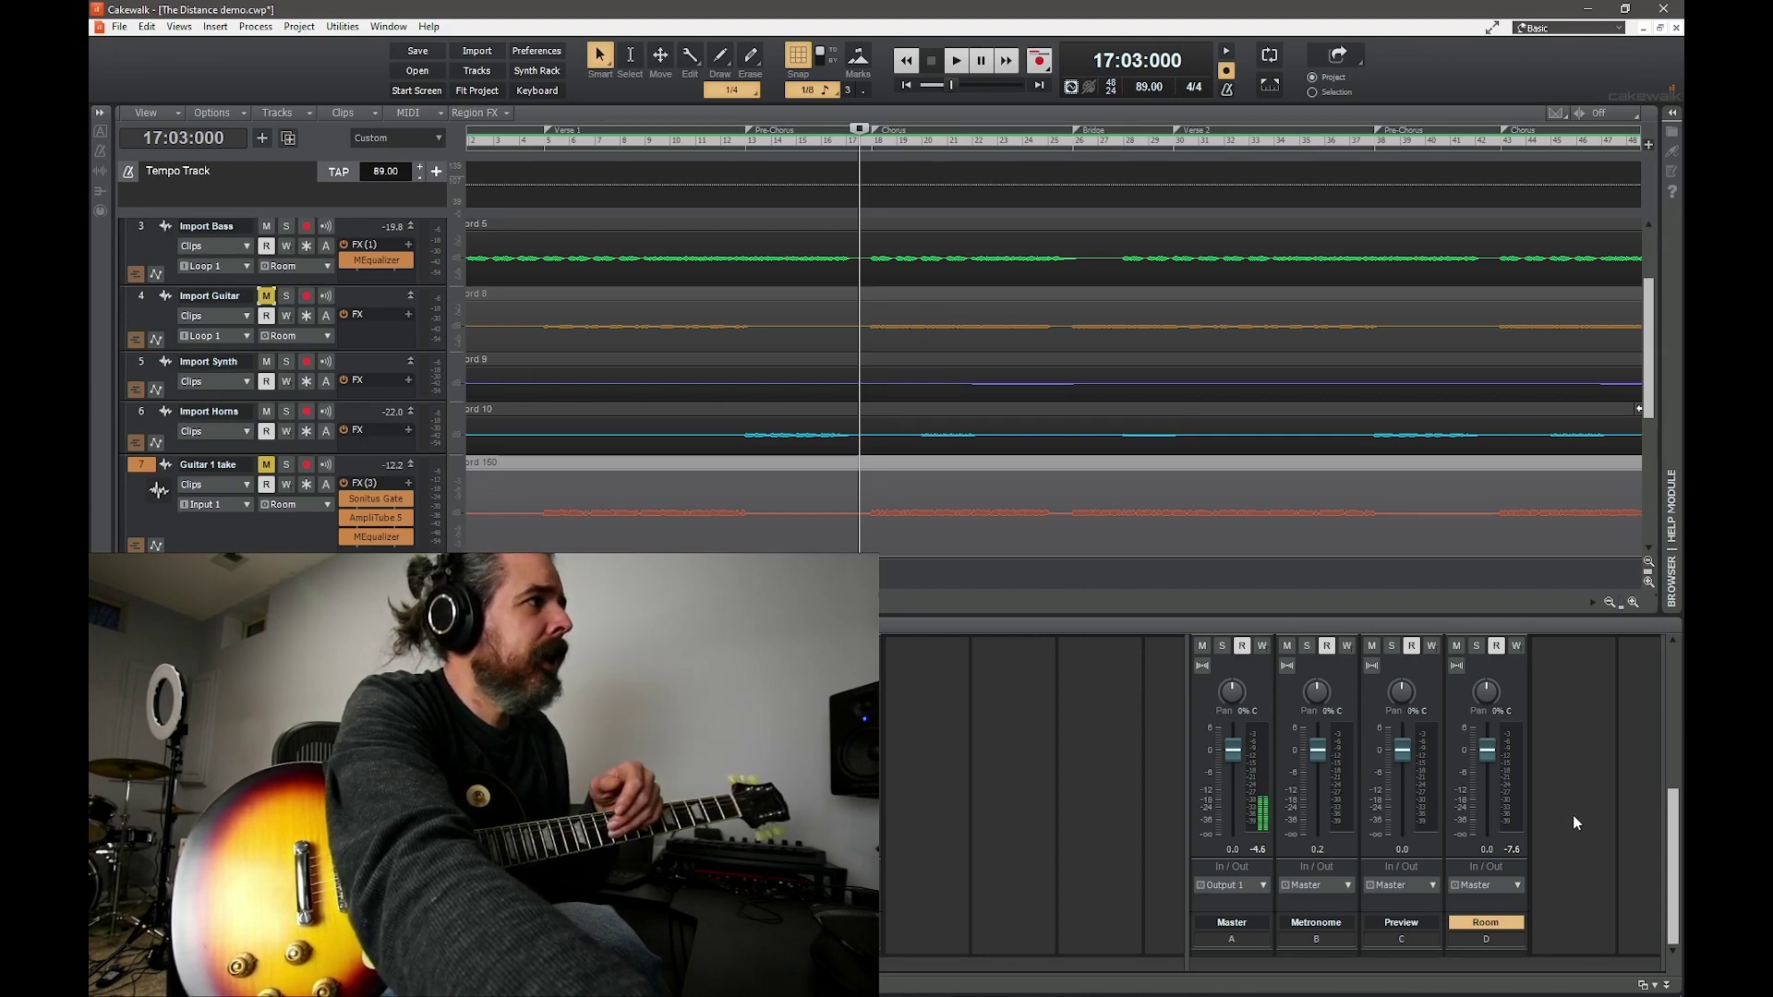
# - Rename track 8 as Guitar Verse and arm it for recording
pyautogui.scroll(-1, 740, 512)
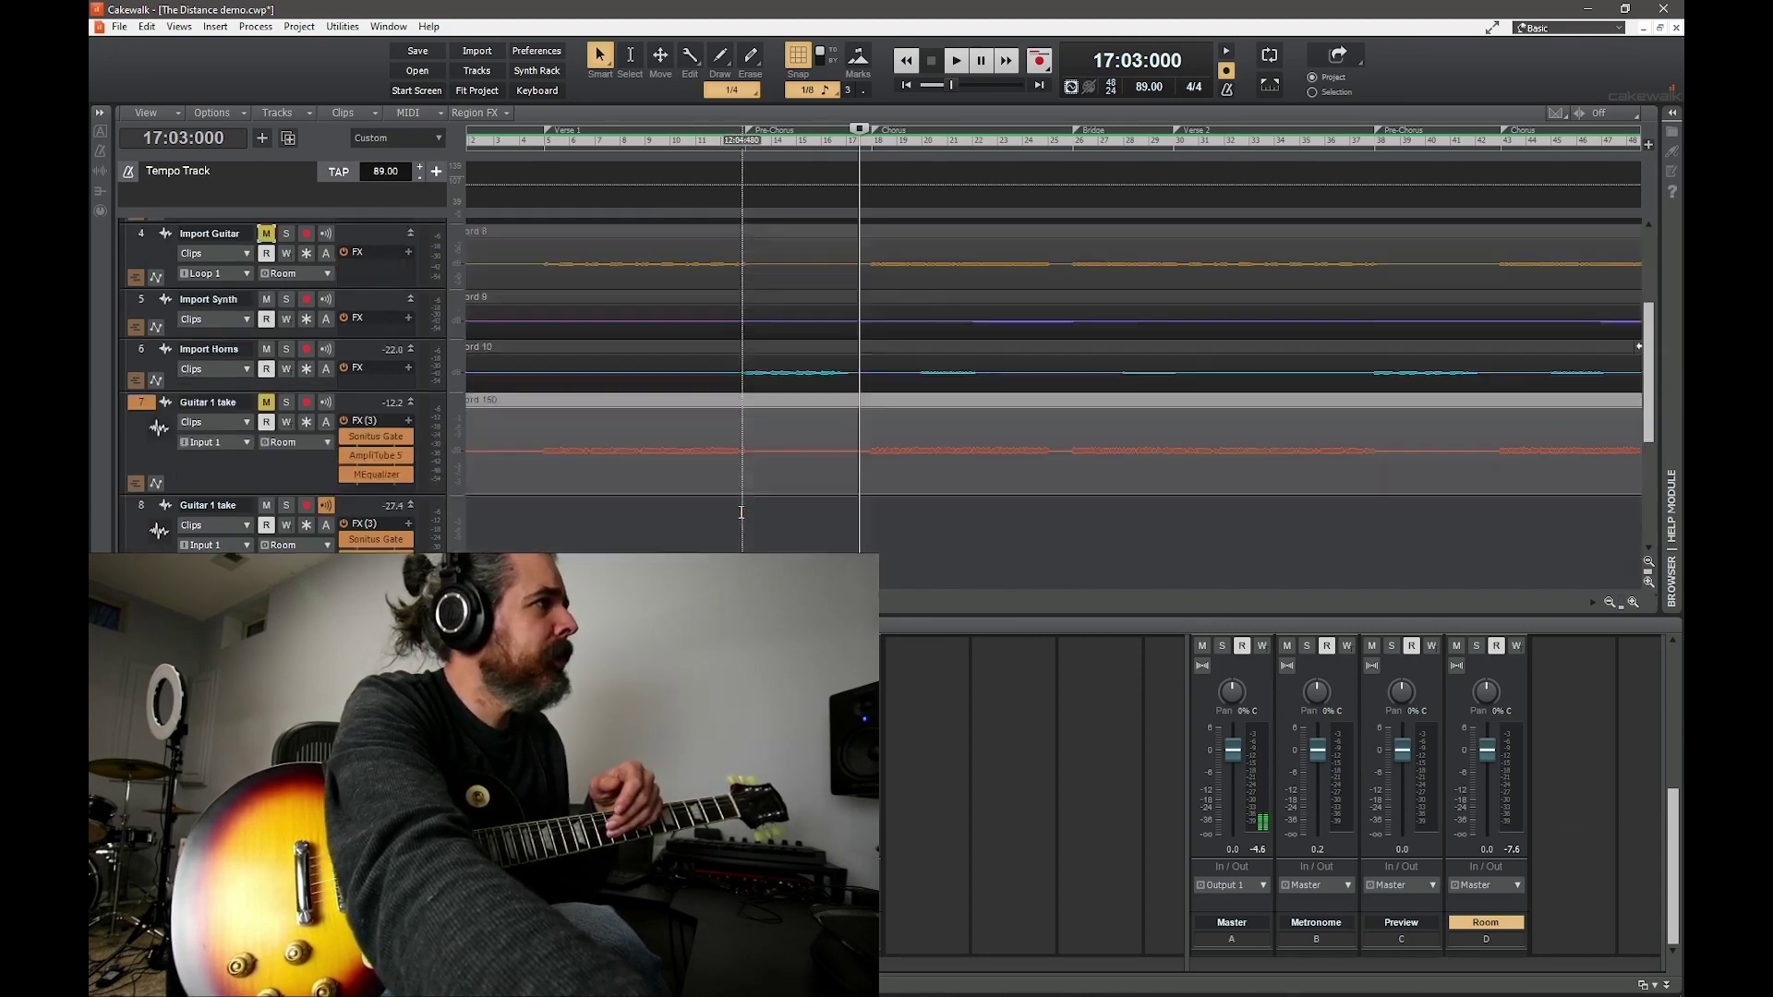
pyautogui.scroll(-1, 741, 513)
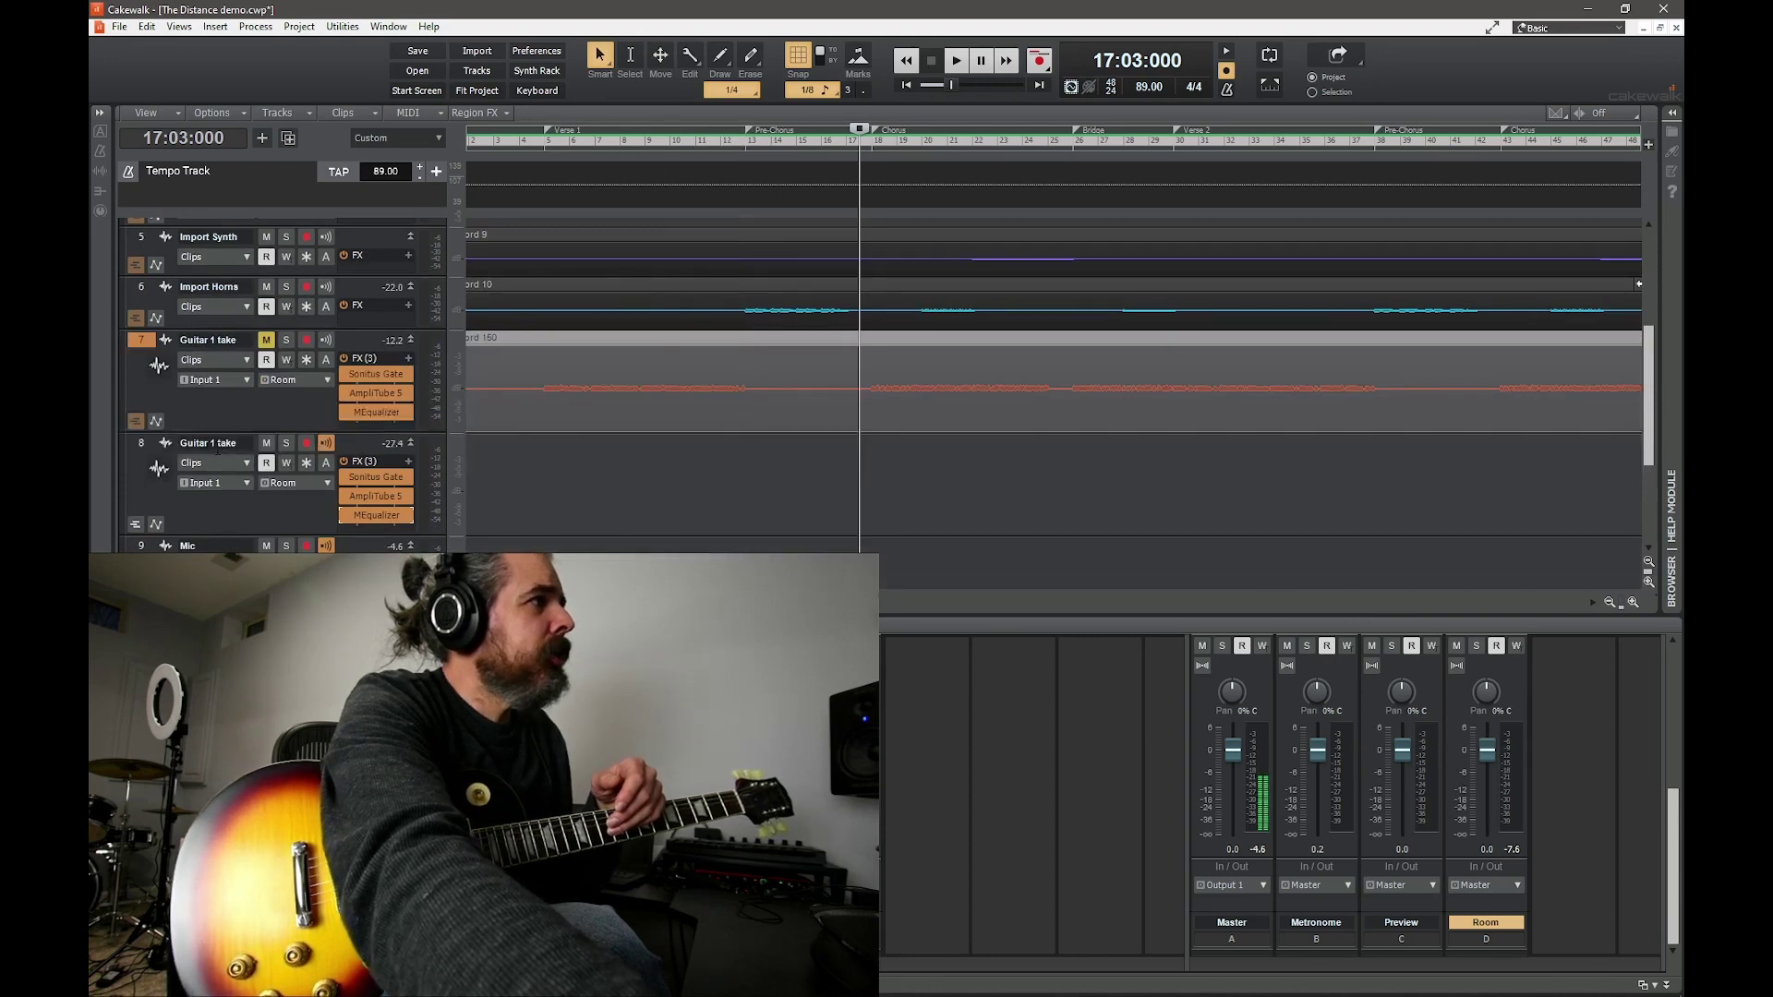
pyautogui.doubleClick(216, 443)
pyautogui.moveTo(203, 442); pyautogui.dragTo(296, 453)
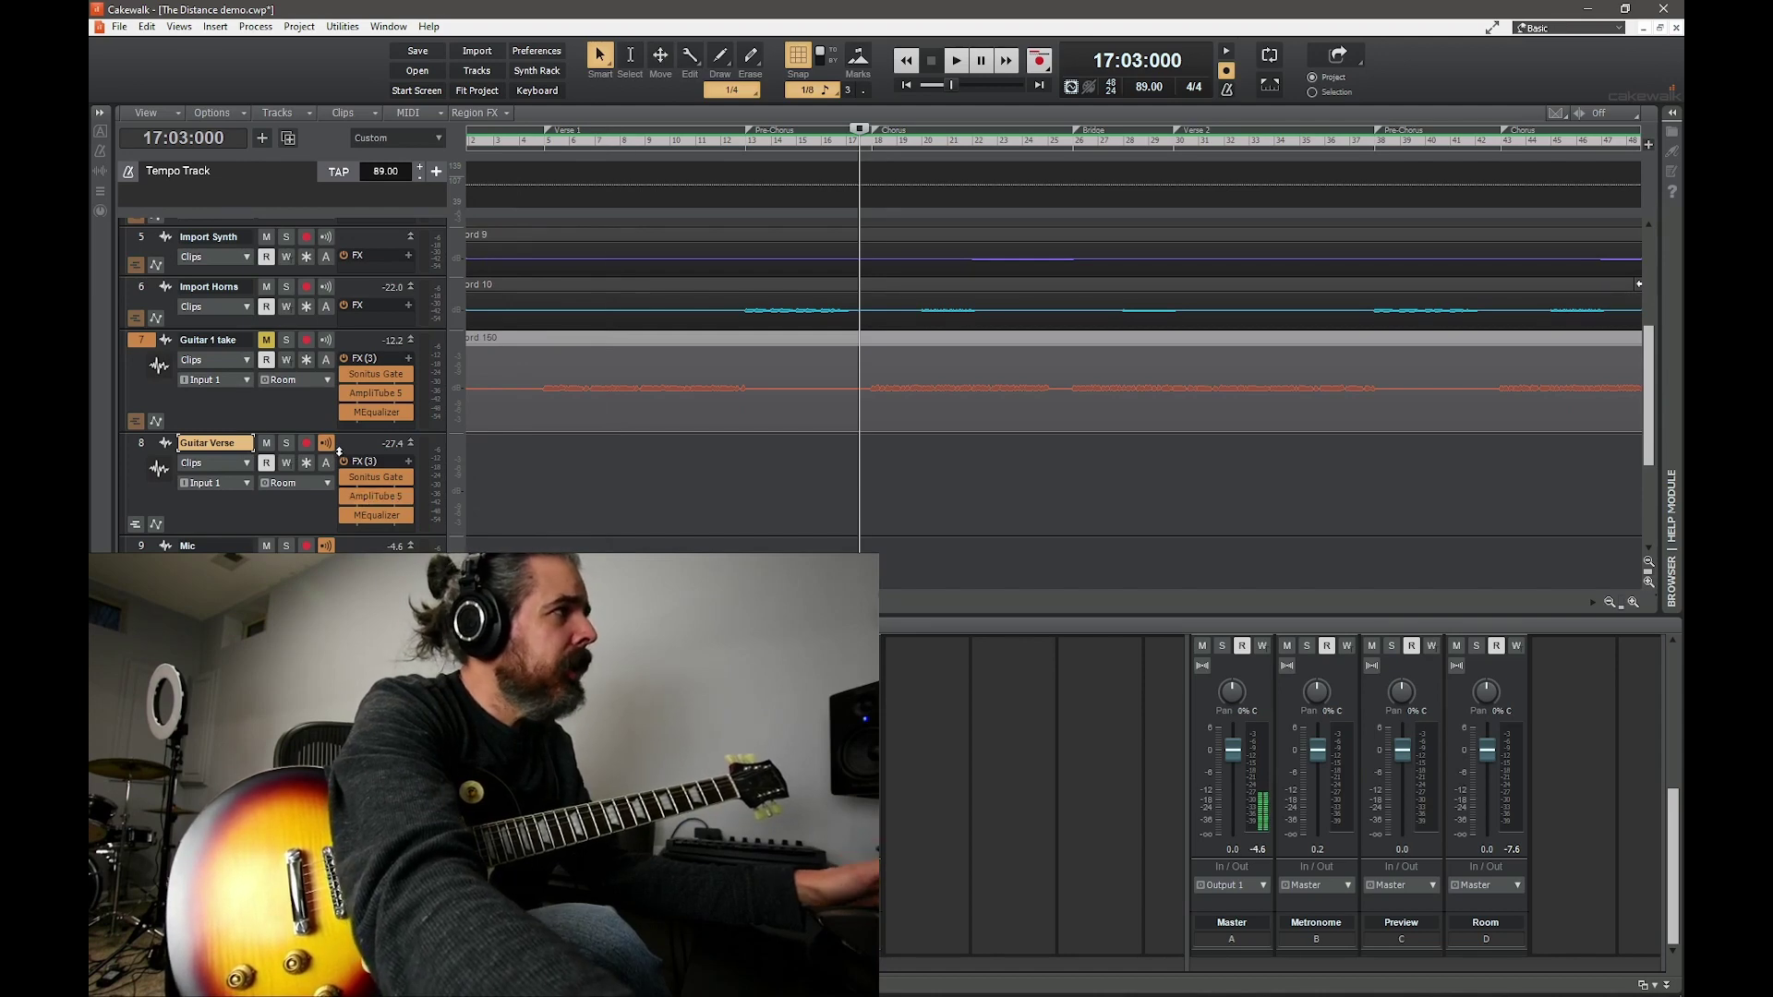
pyautogui.click(306, 444)
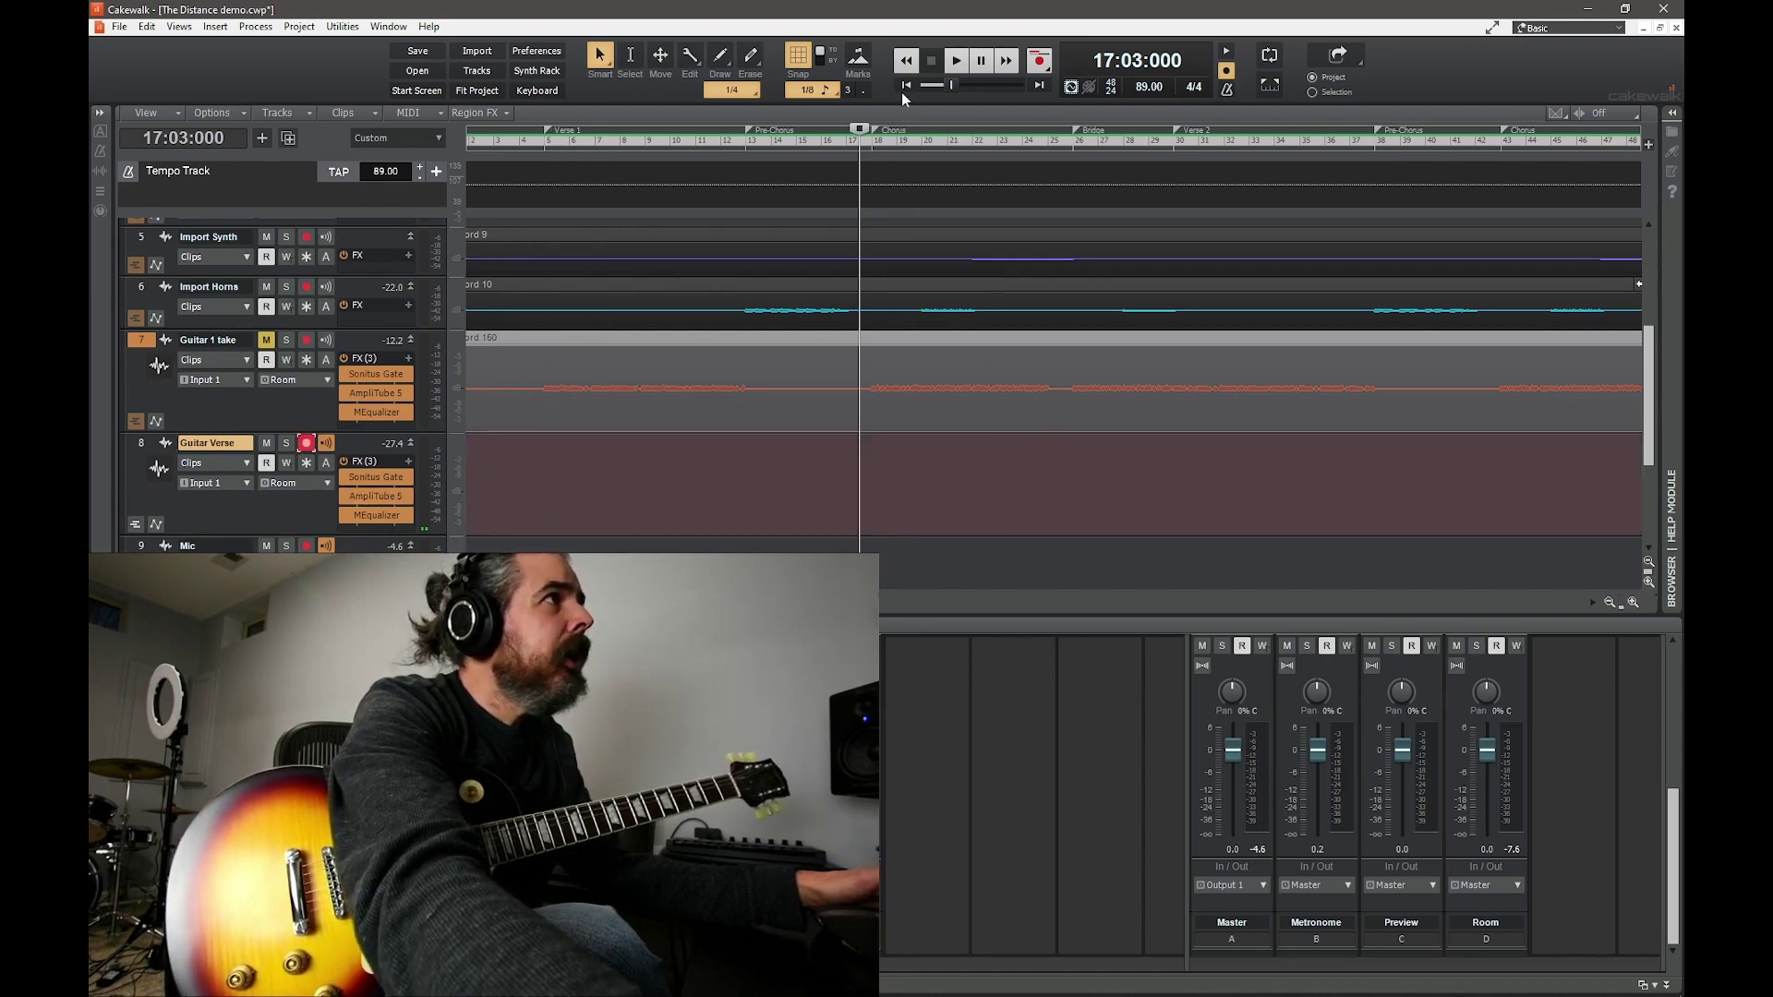
# - Record a guitar take on the Guitar Verse track from 4:01:000 to just past the Pre-Chorus marker, and stop
pyautogui.click(905, 85)
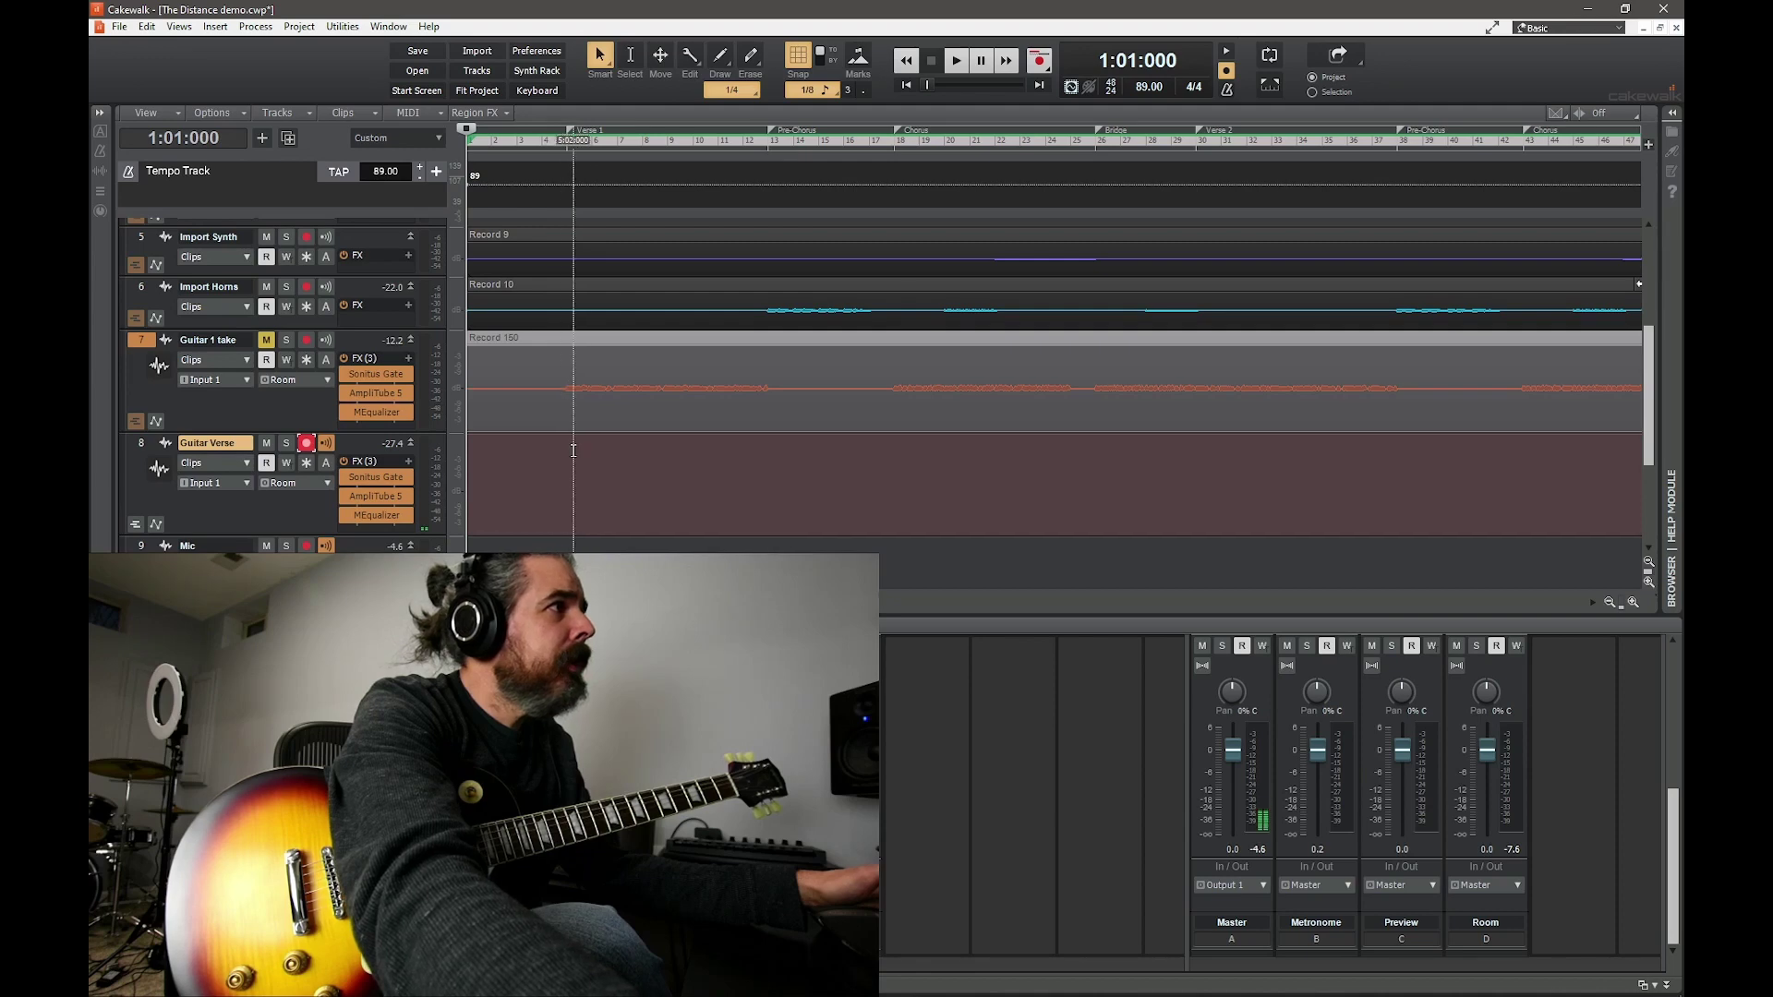
pyautogui.click(550, 143)
pyautogui.click(544, 144)
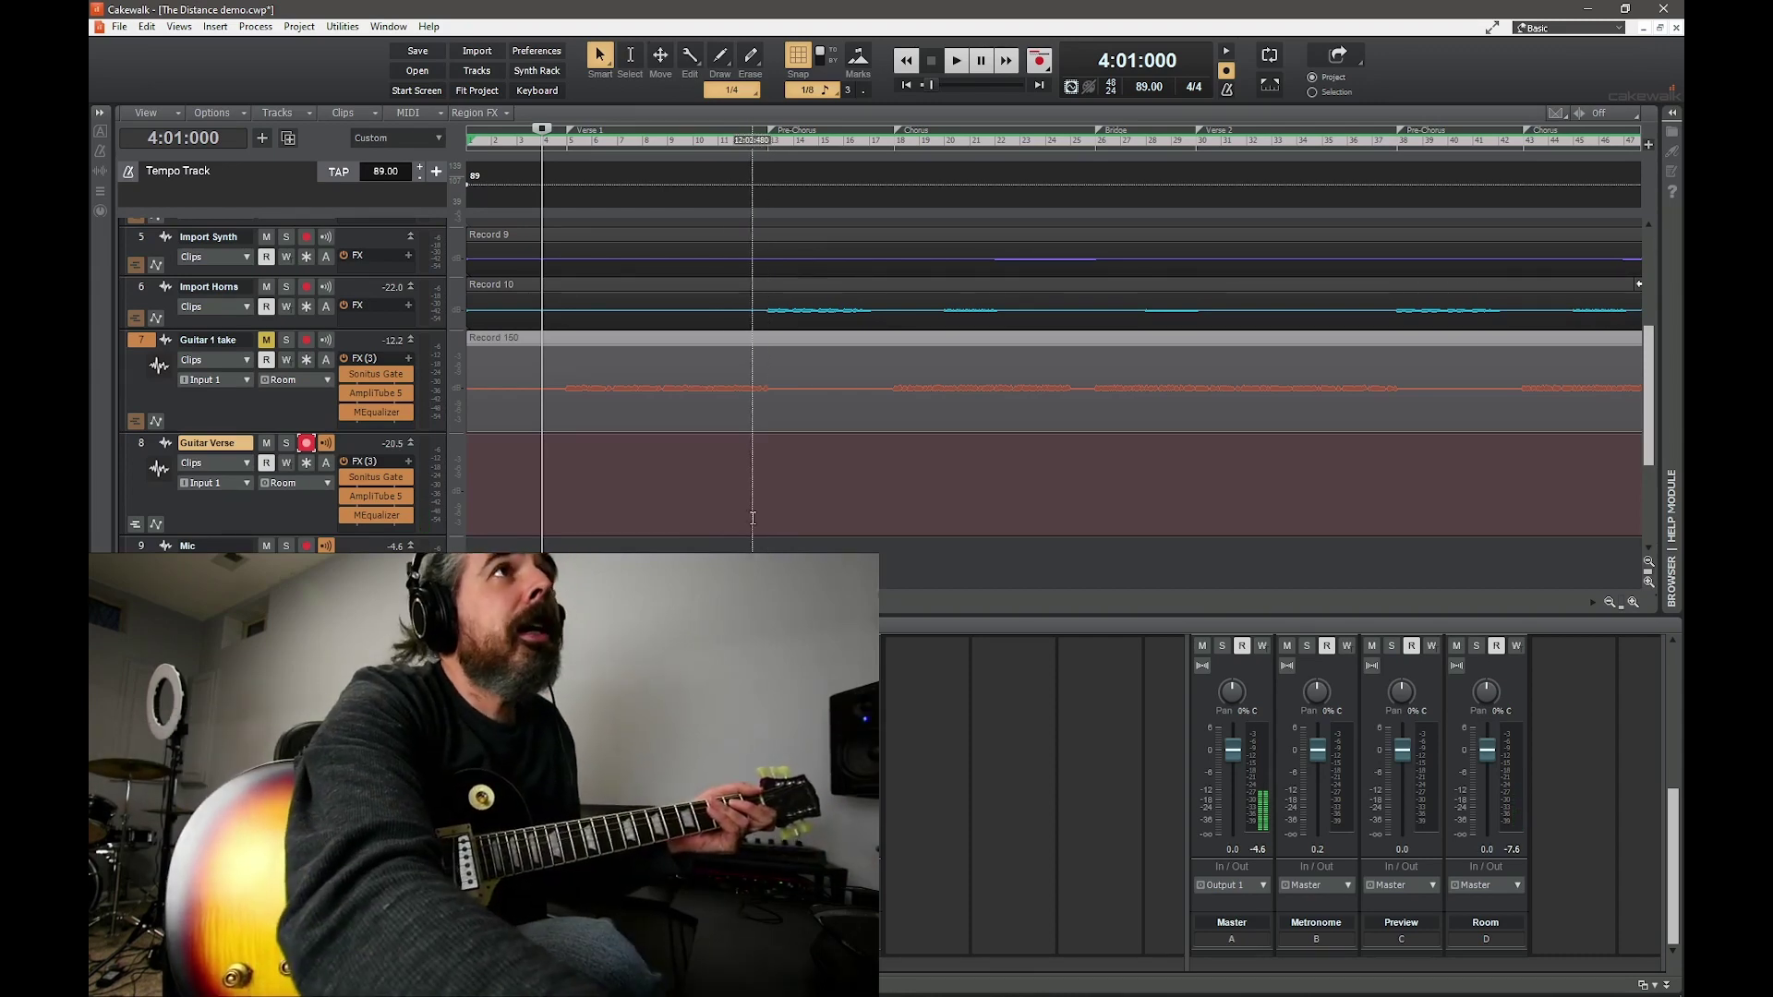
pyautogui.click(1038, 61)
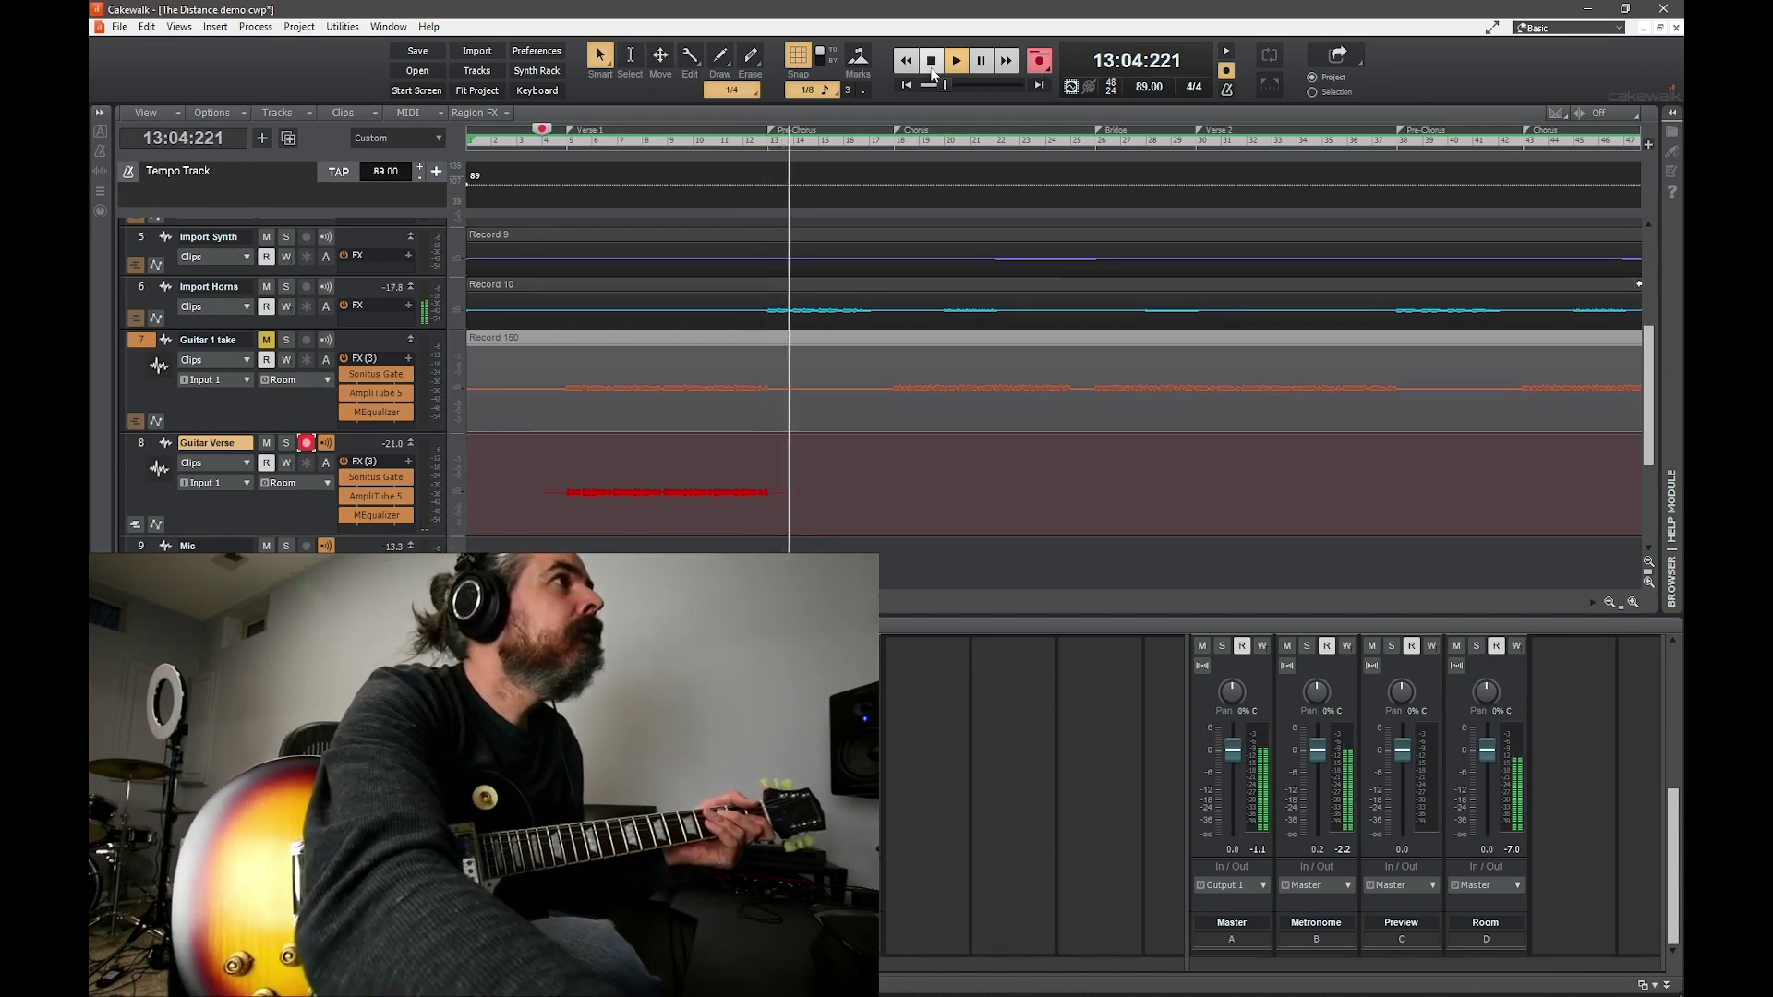
pyautogui.click(905, 89)
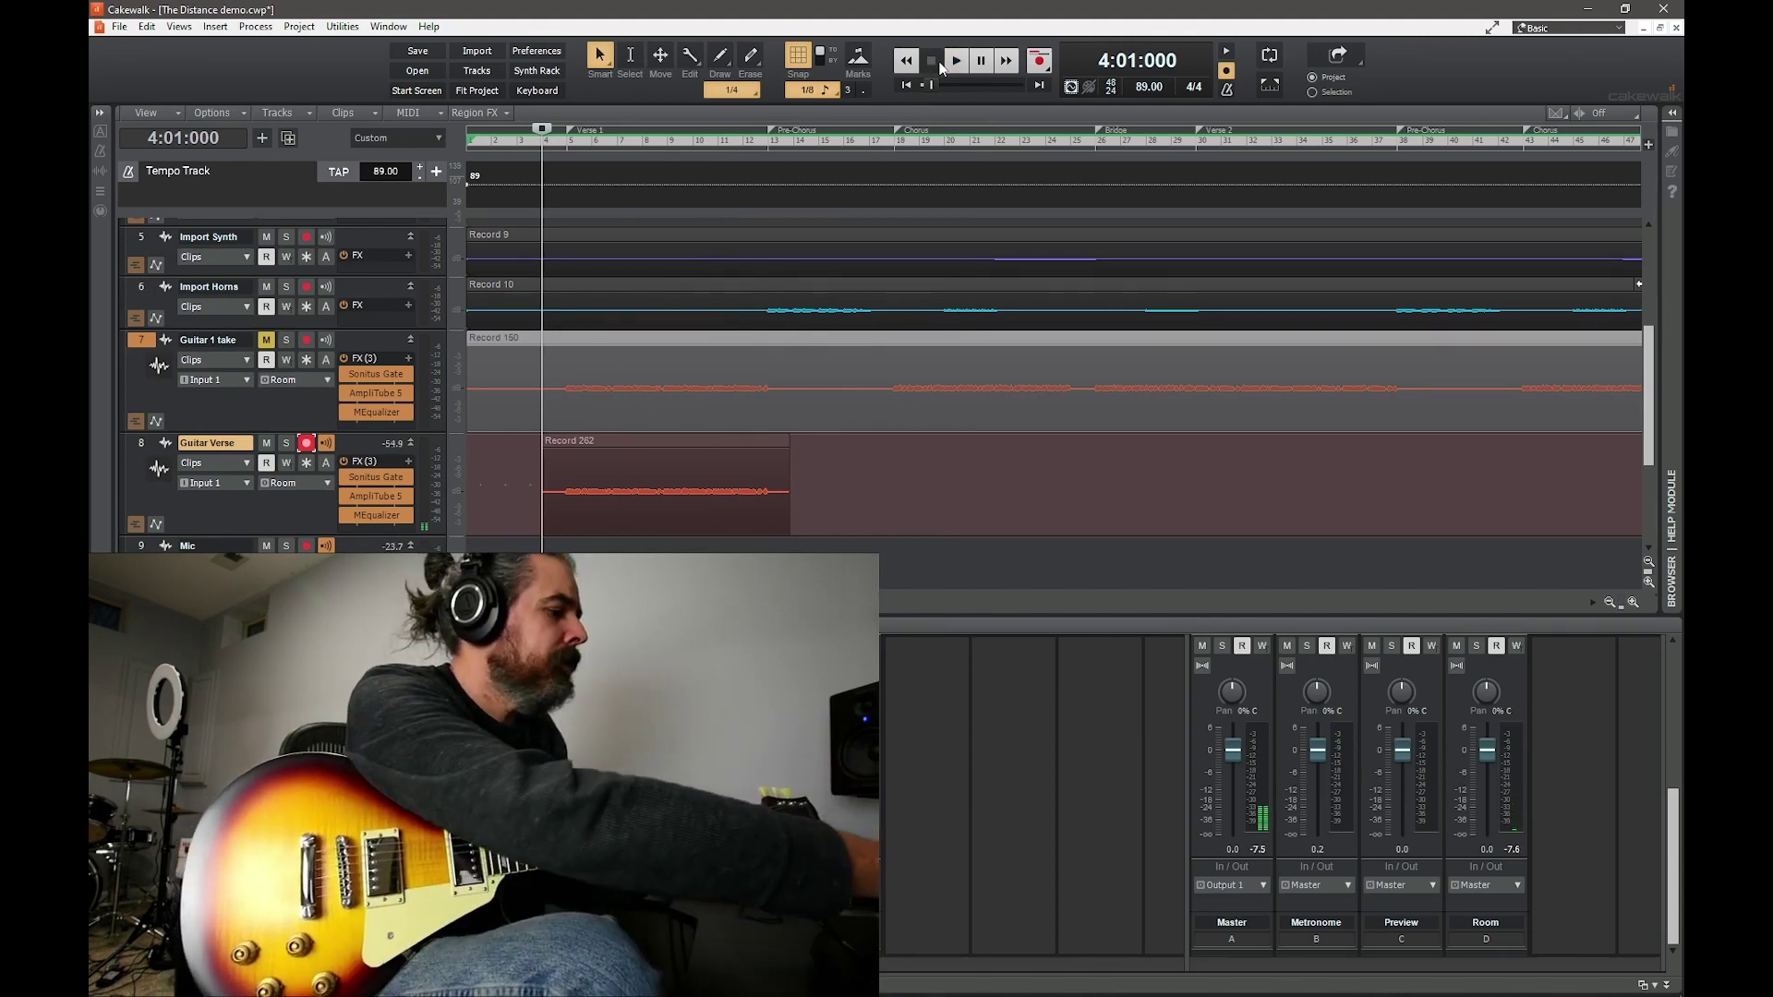
pyautogui.press('space')
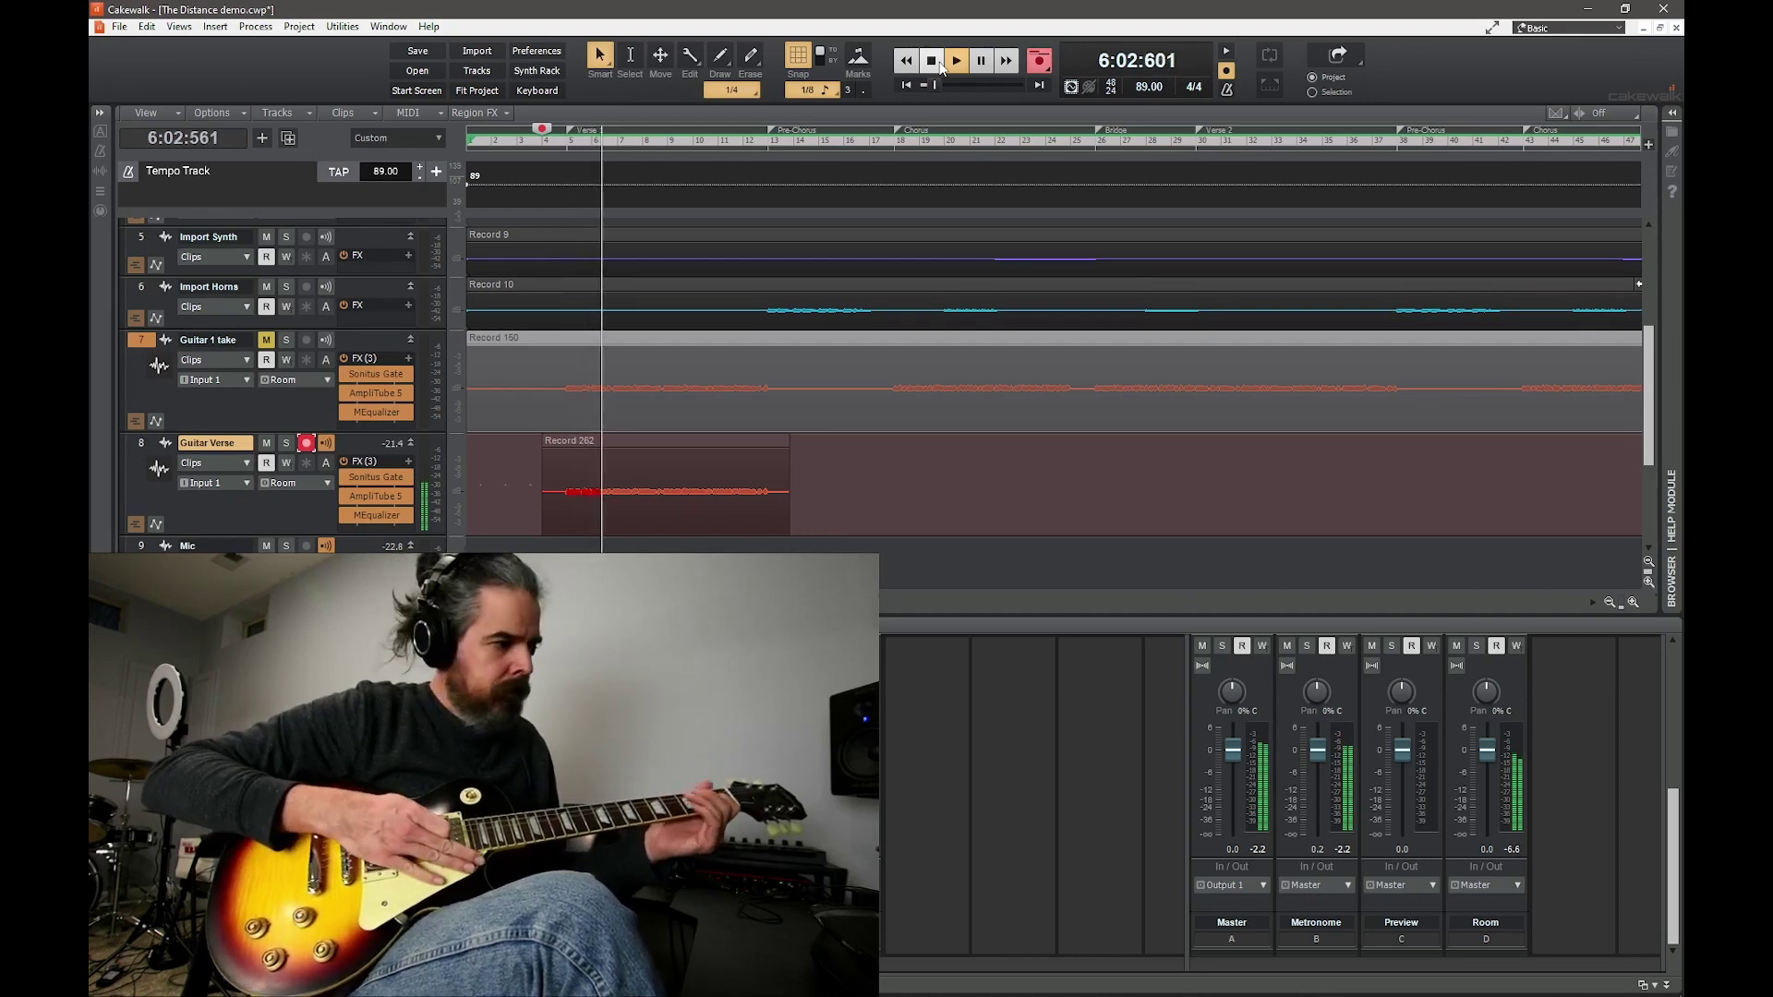
pyautogui.press('space')
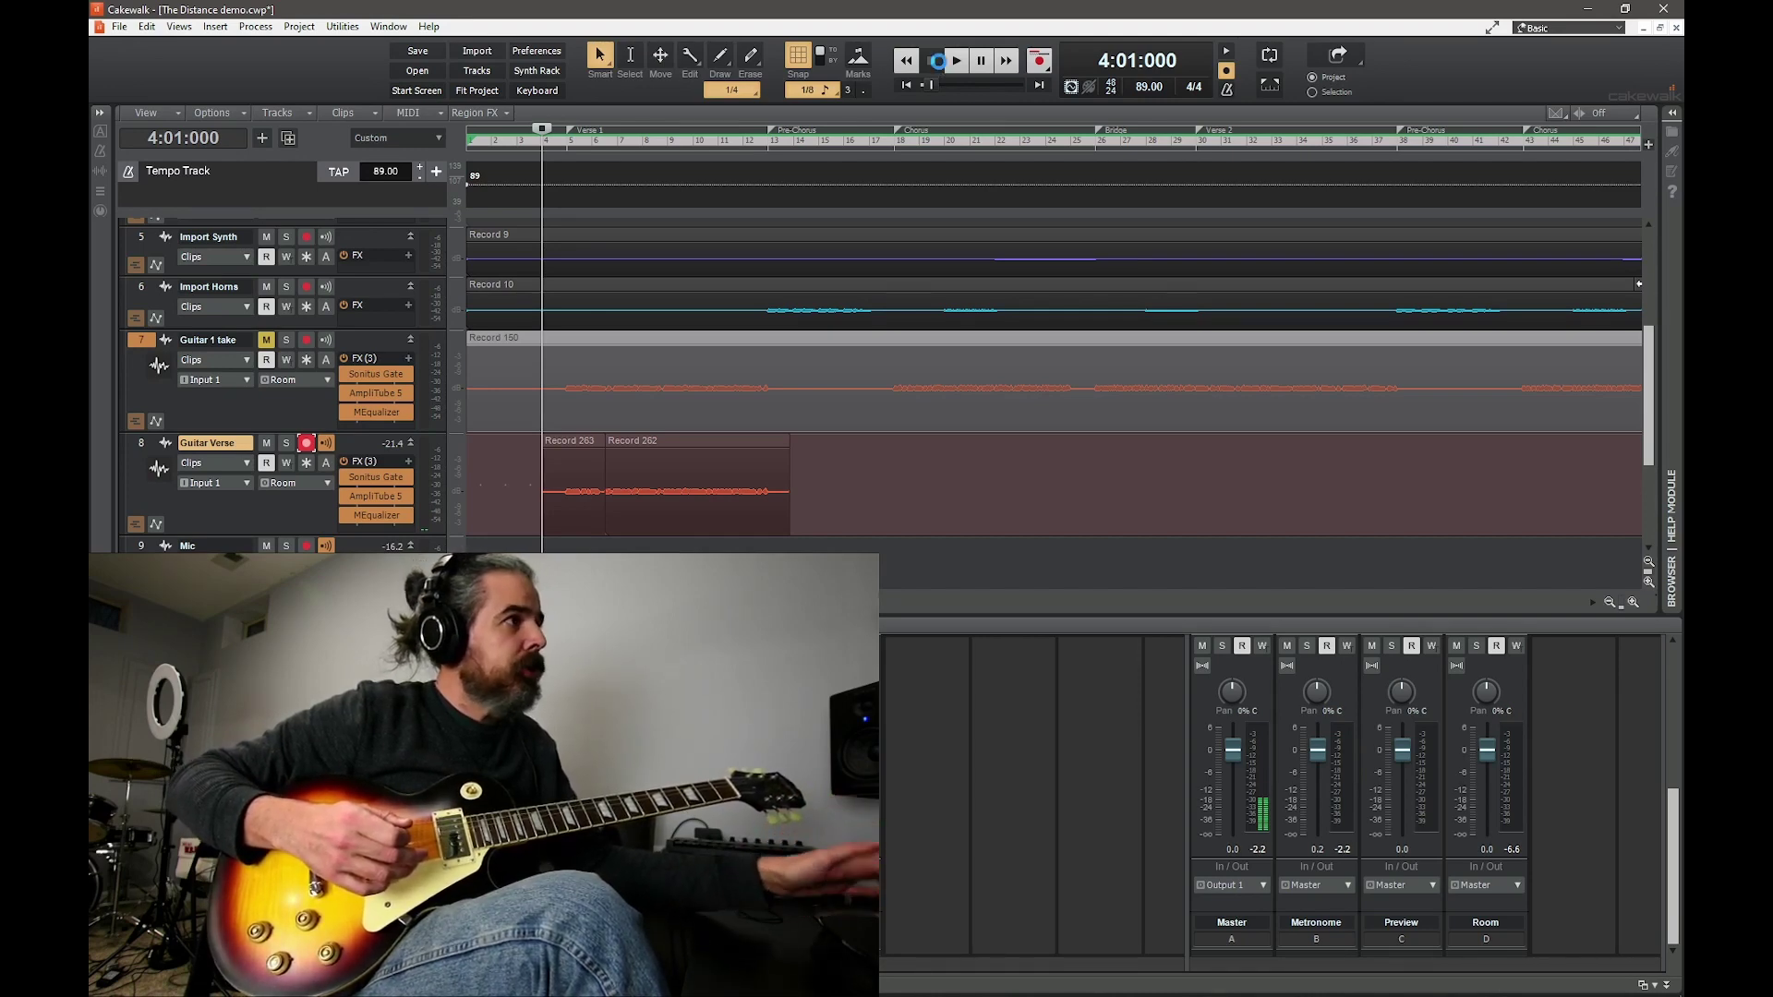
pyautogui.hotkey('ctrl', 'z')
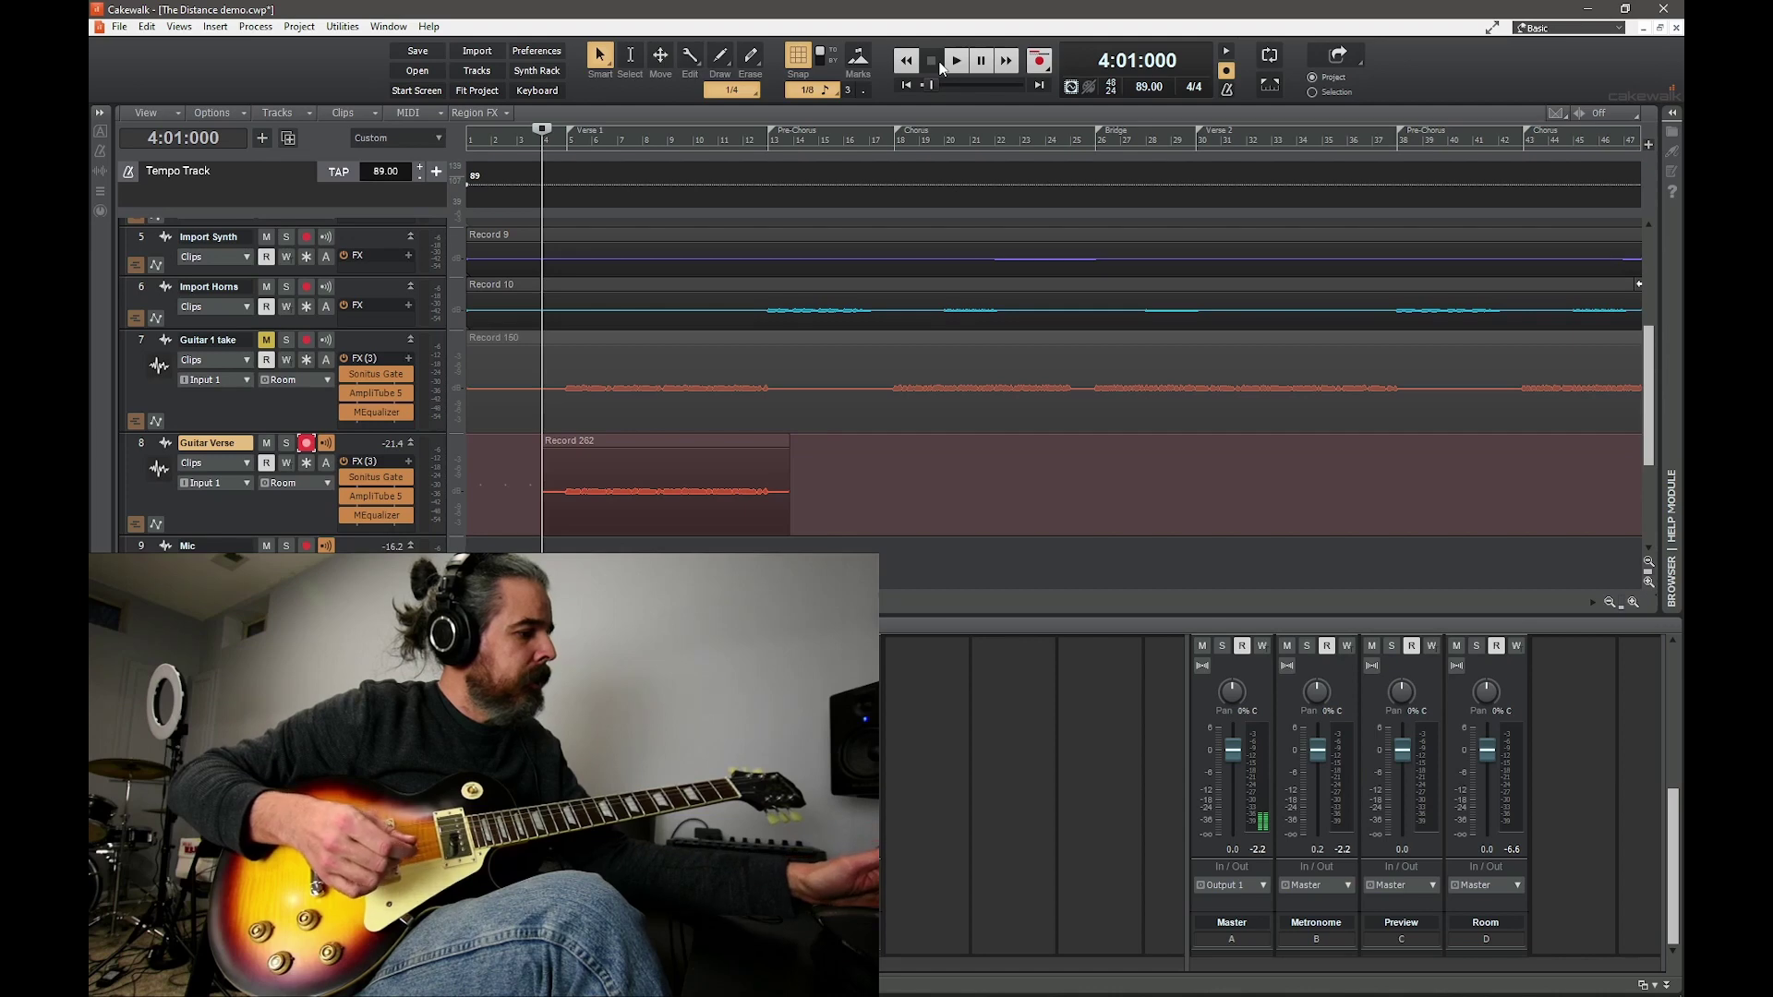
# - Record another guitar take on the Guitar Verse track from 4:01:000 to just past the Pre-Chorus marker, and stop
pyautogui.press('r')
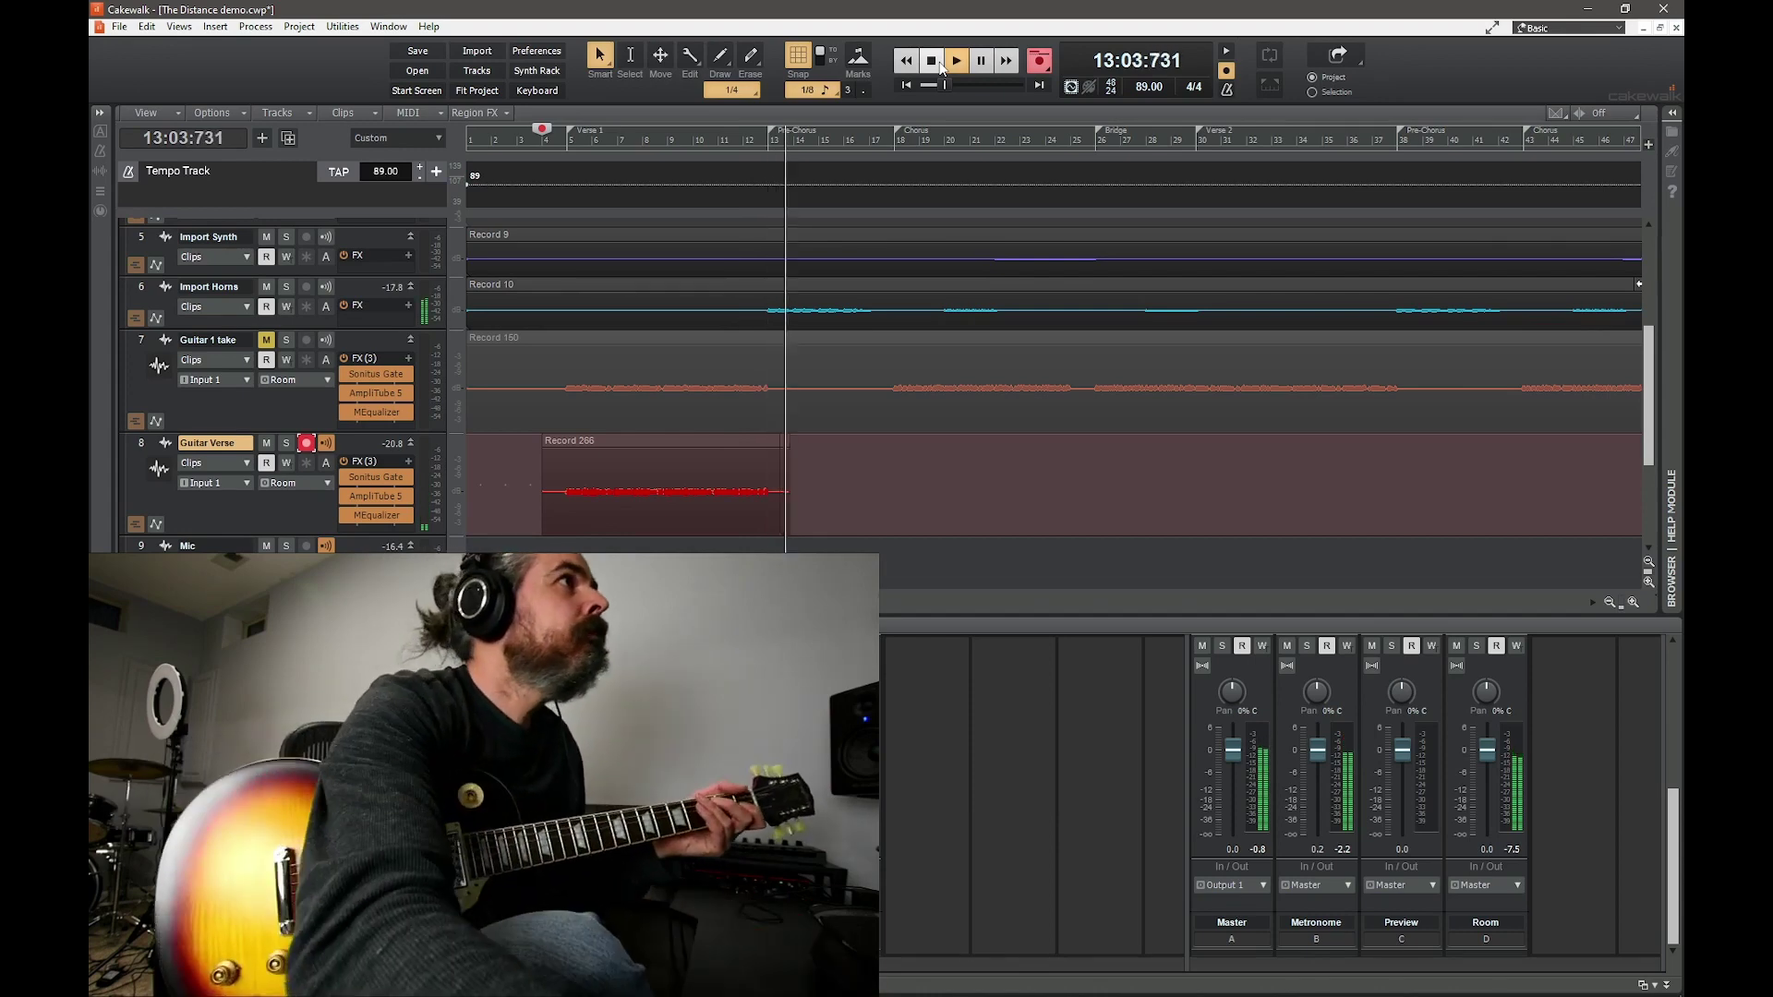
pyautogui.click(941, 68)
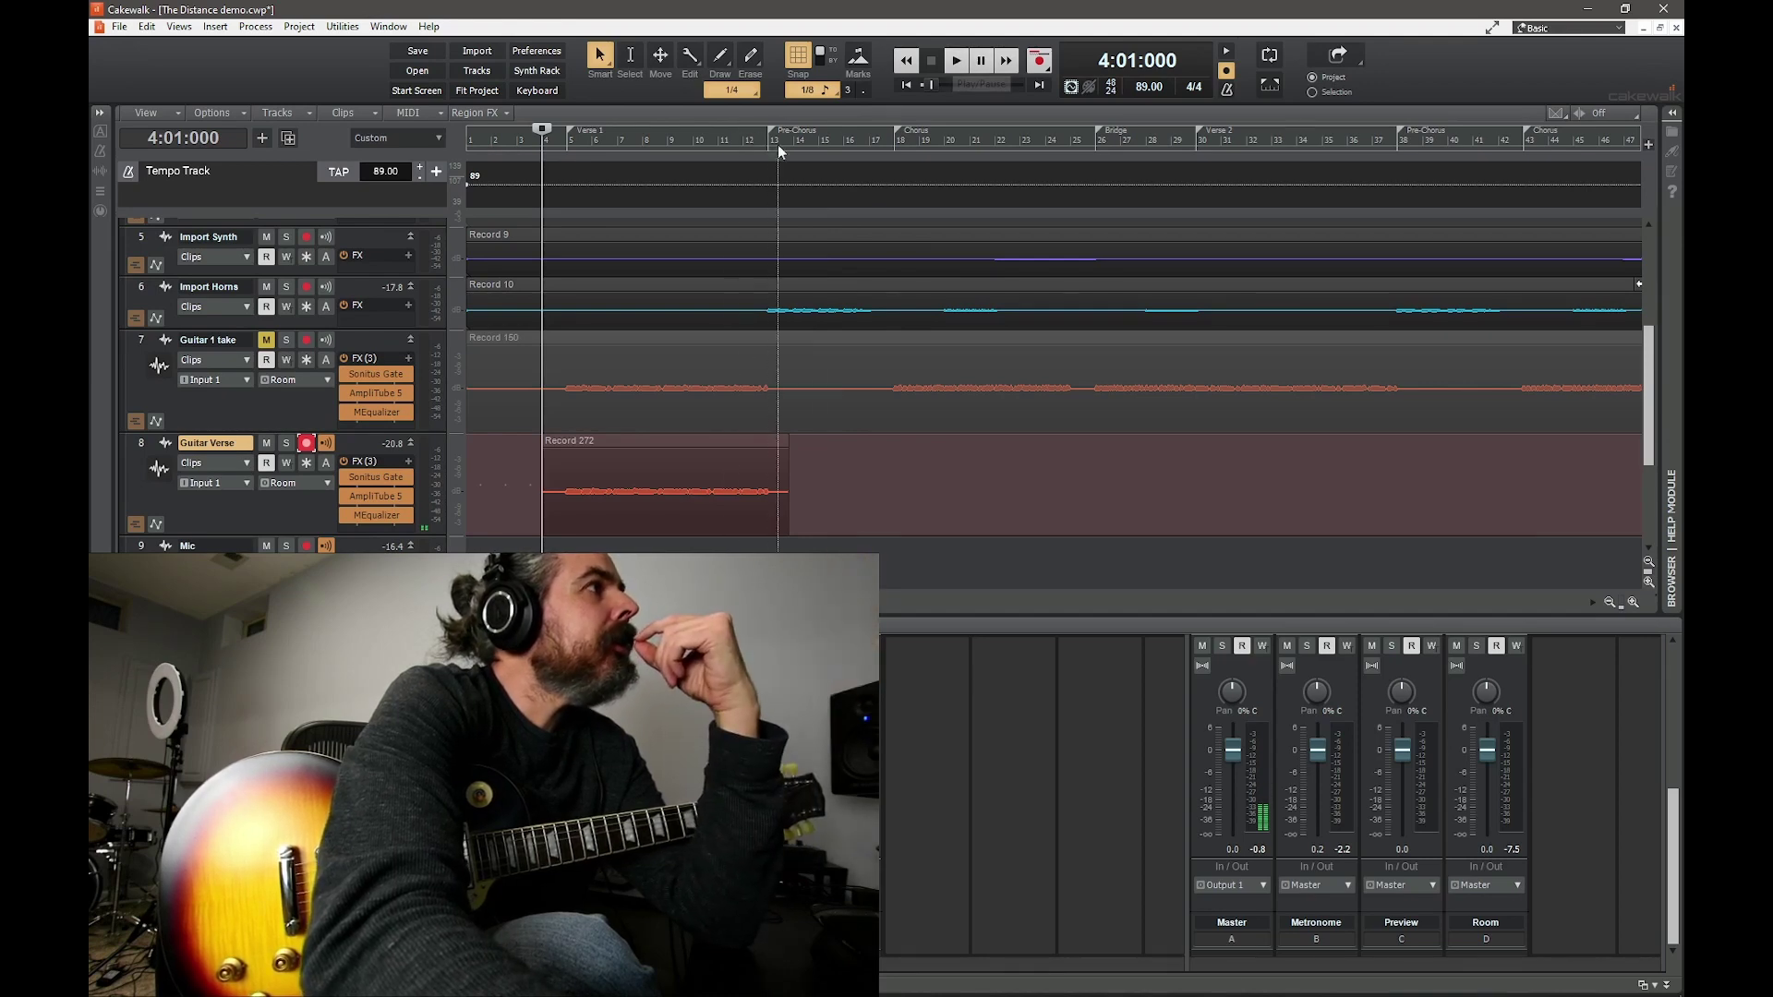
# - Play back the end of the new verse take from 11:01:480 and again from around bar 9
pyautogui.click(722, 134)
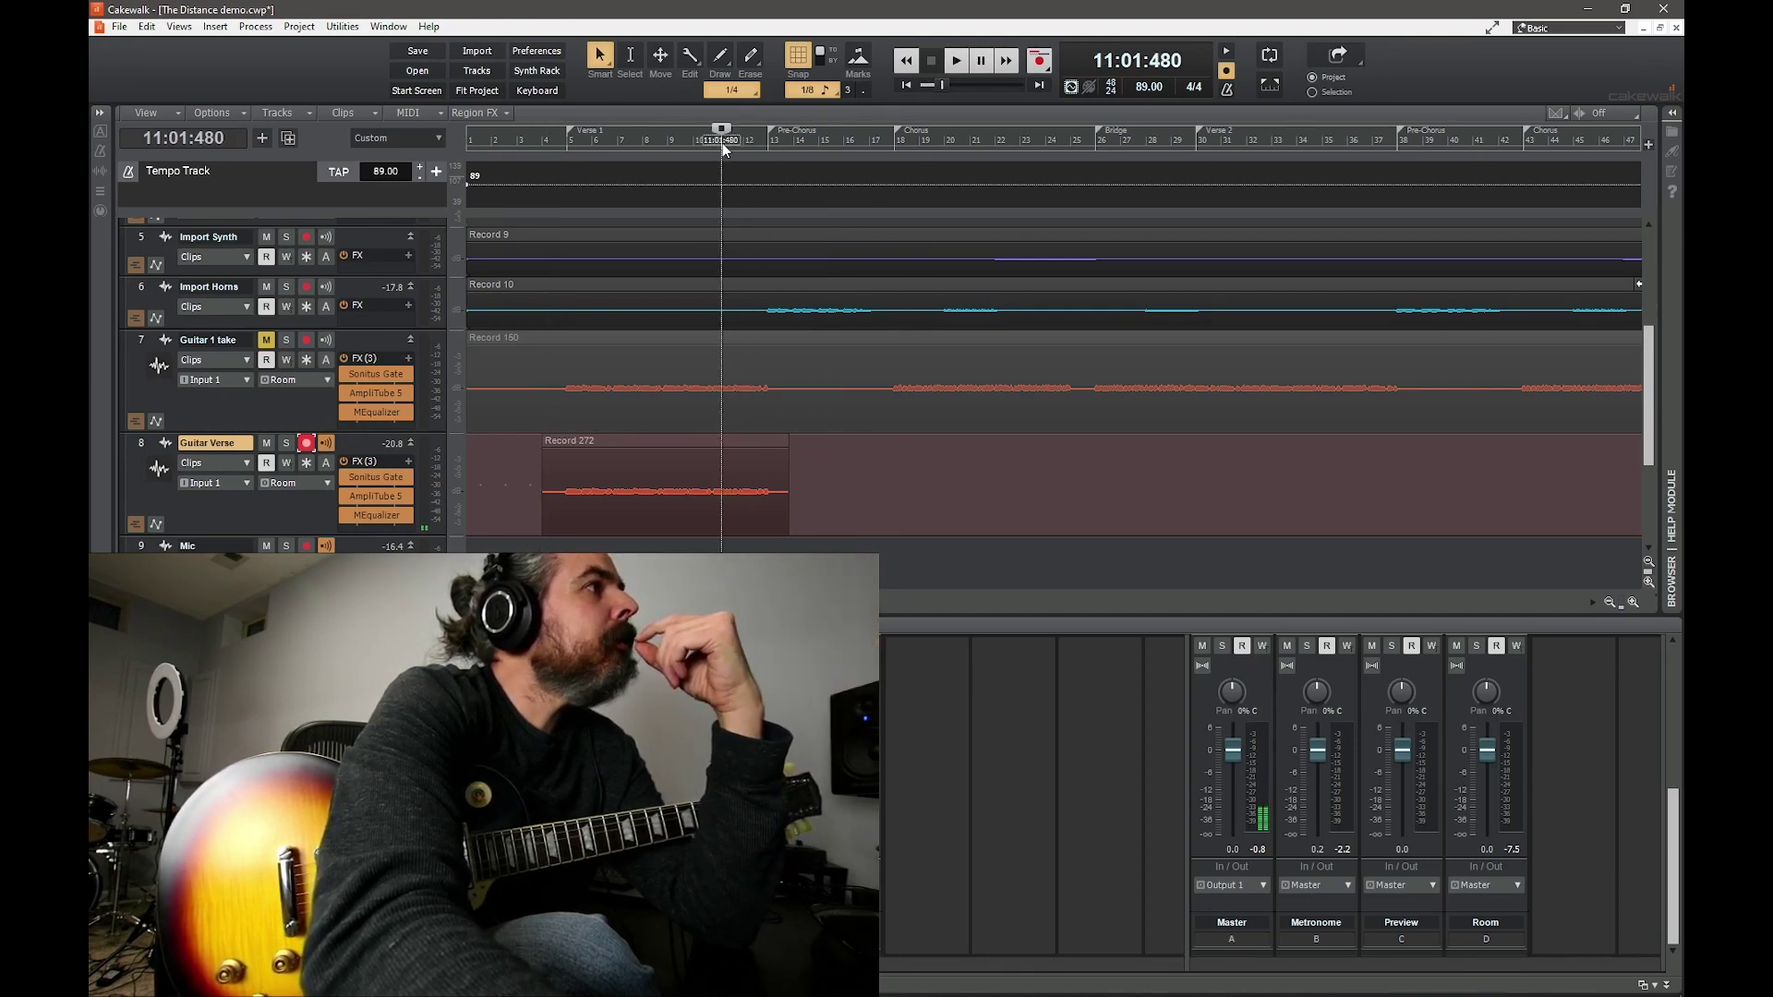
pyautogui.click(956, 61)
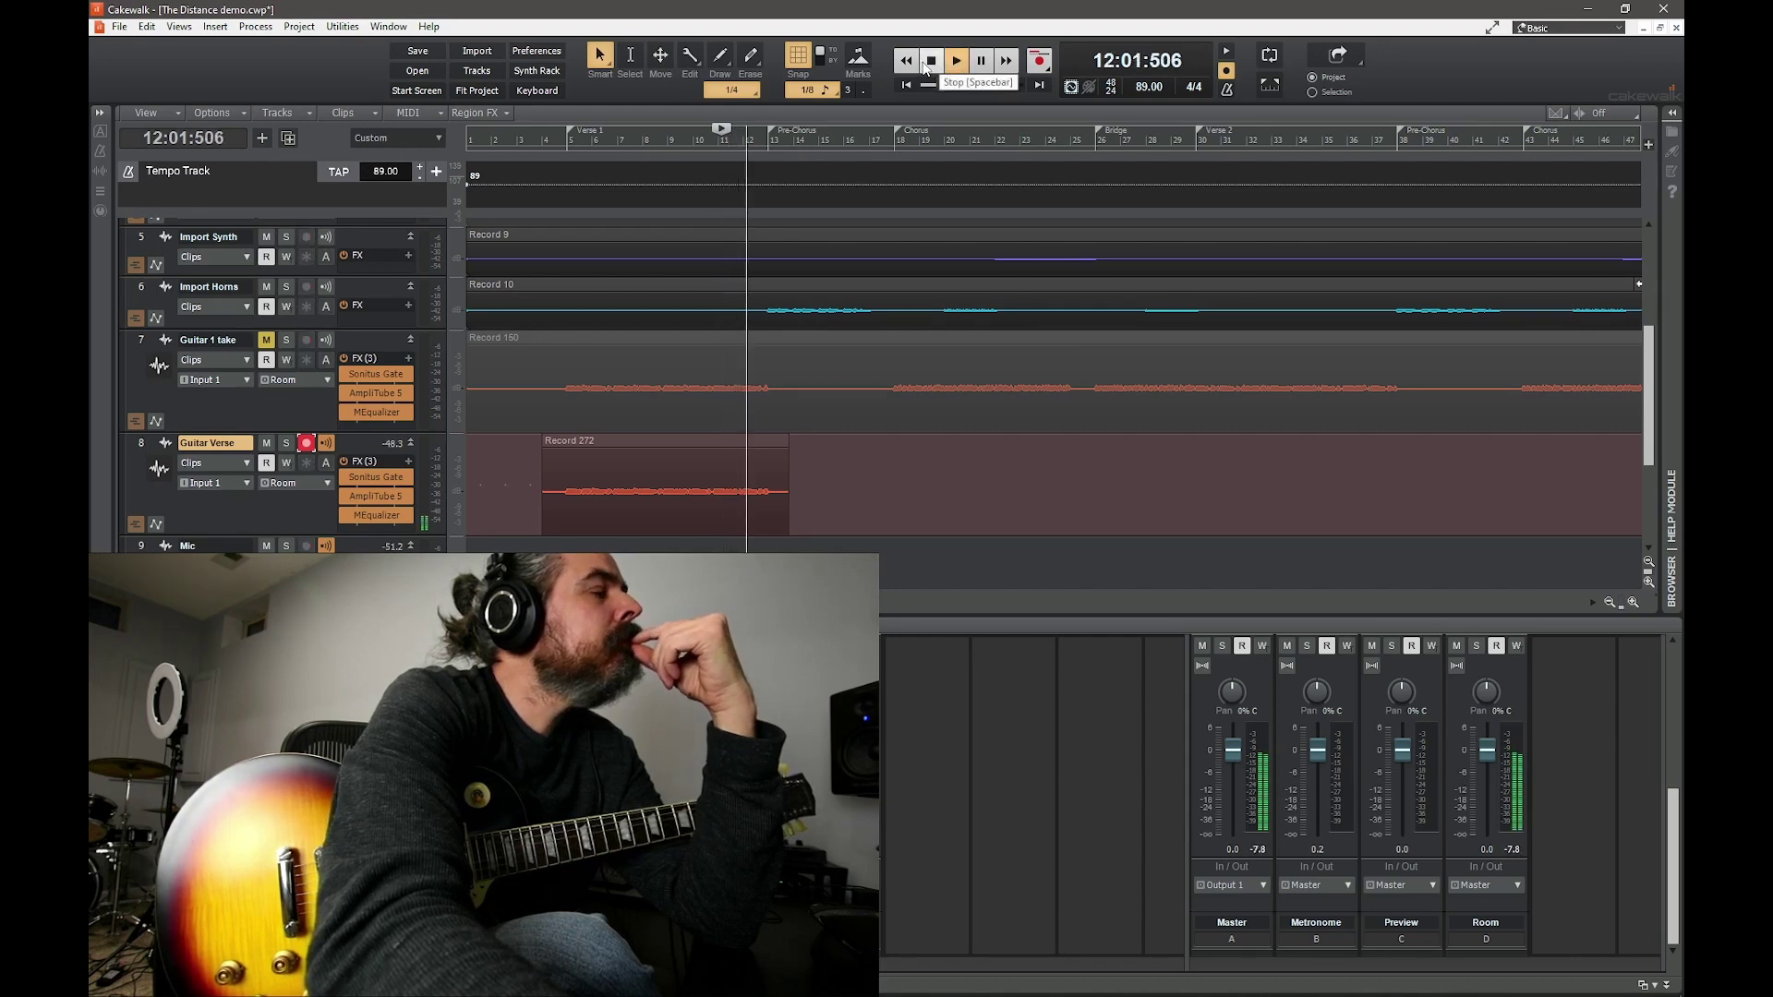
pyautogui.click(923, 65)
pyautogui.click(673, 137)
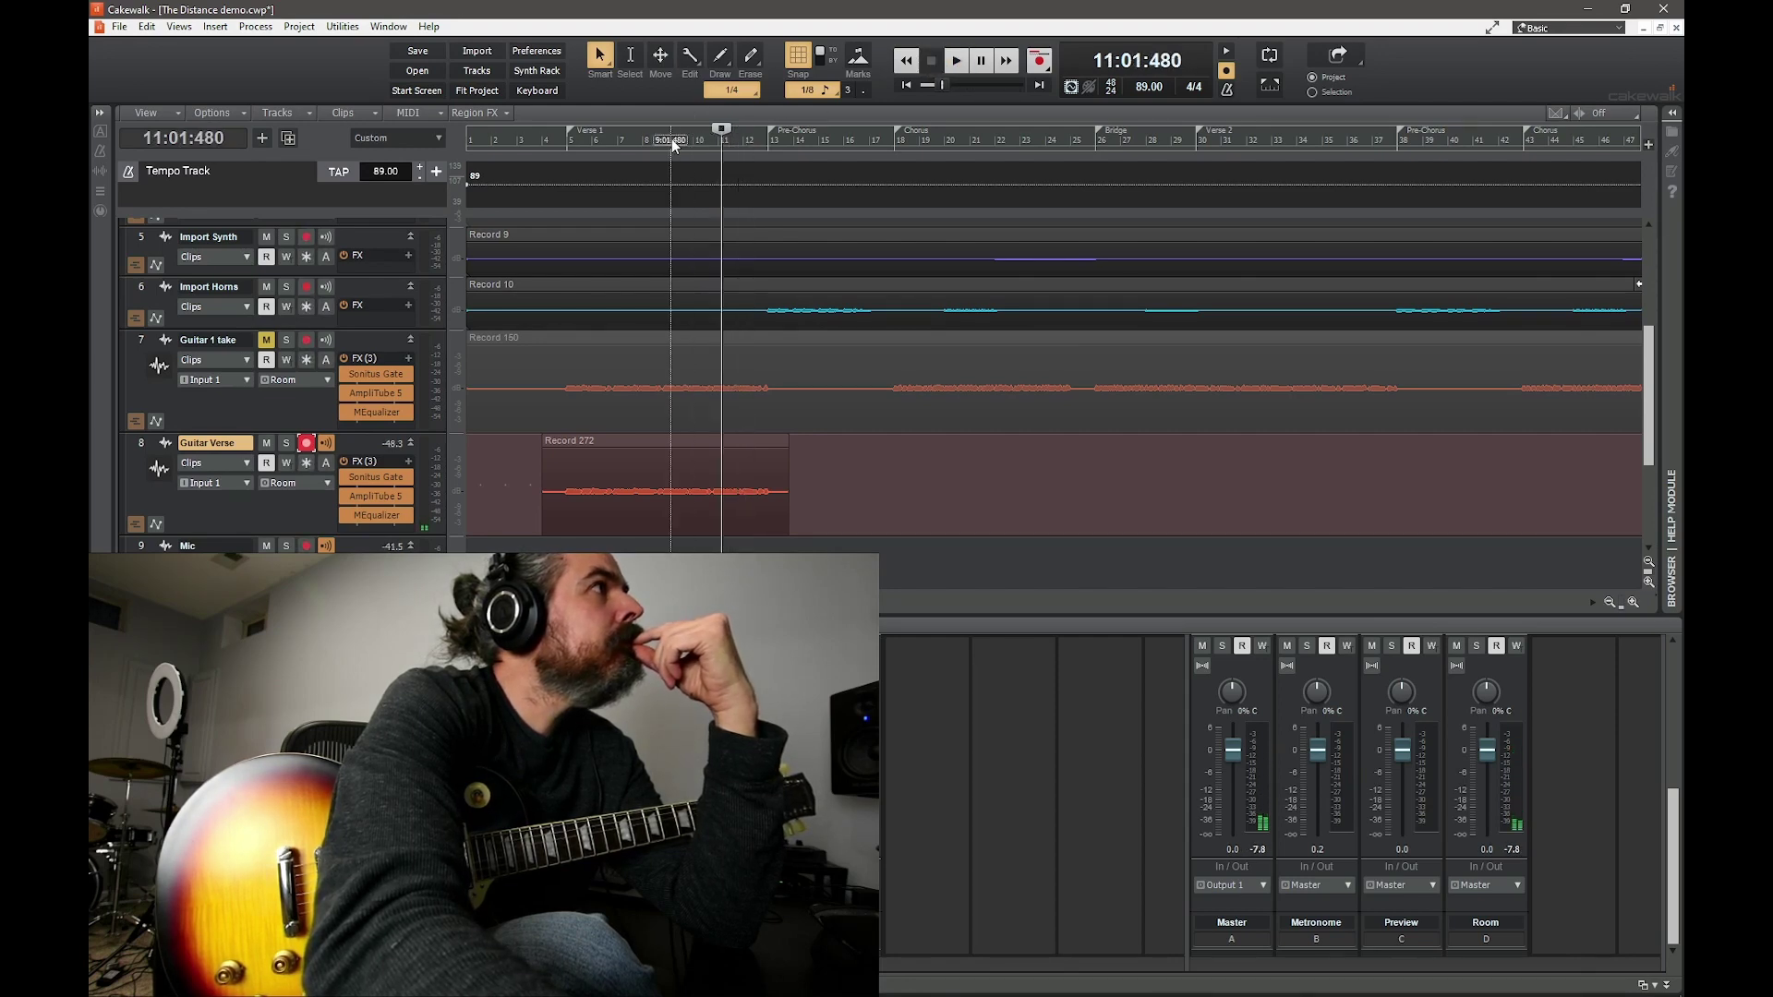
pyautogui.click(954, 68)
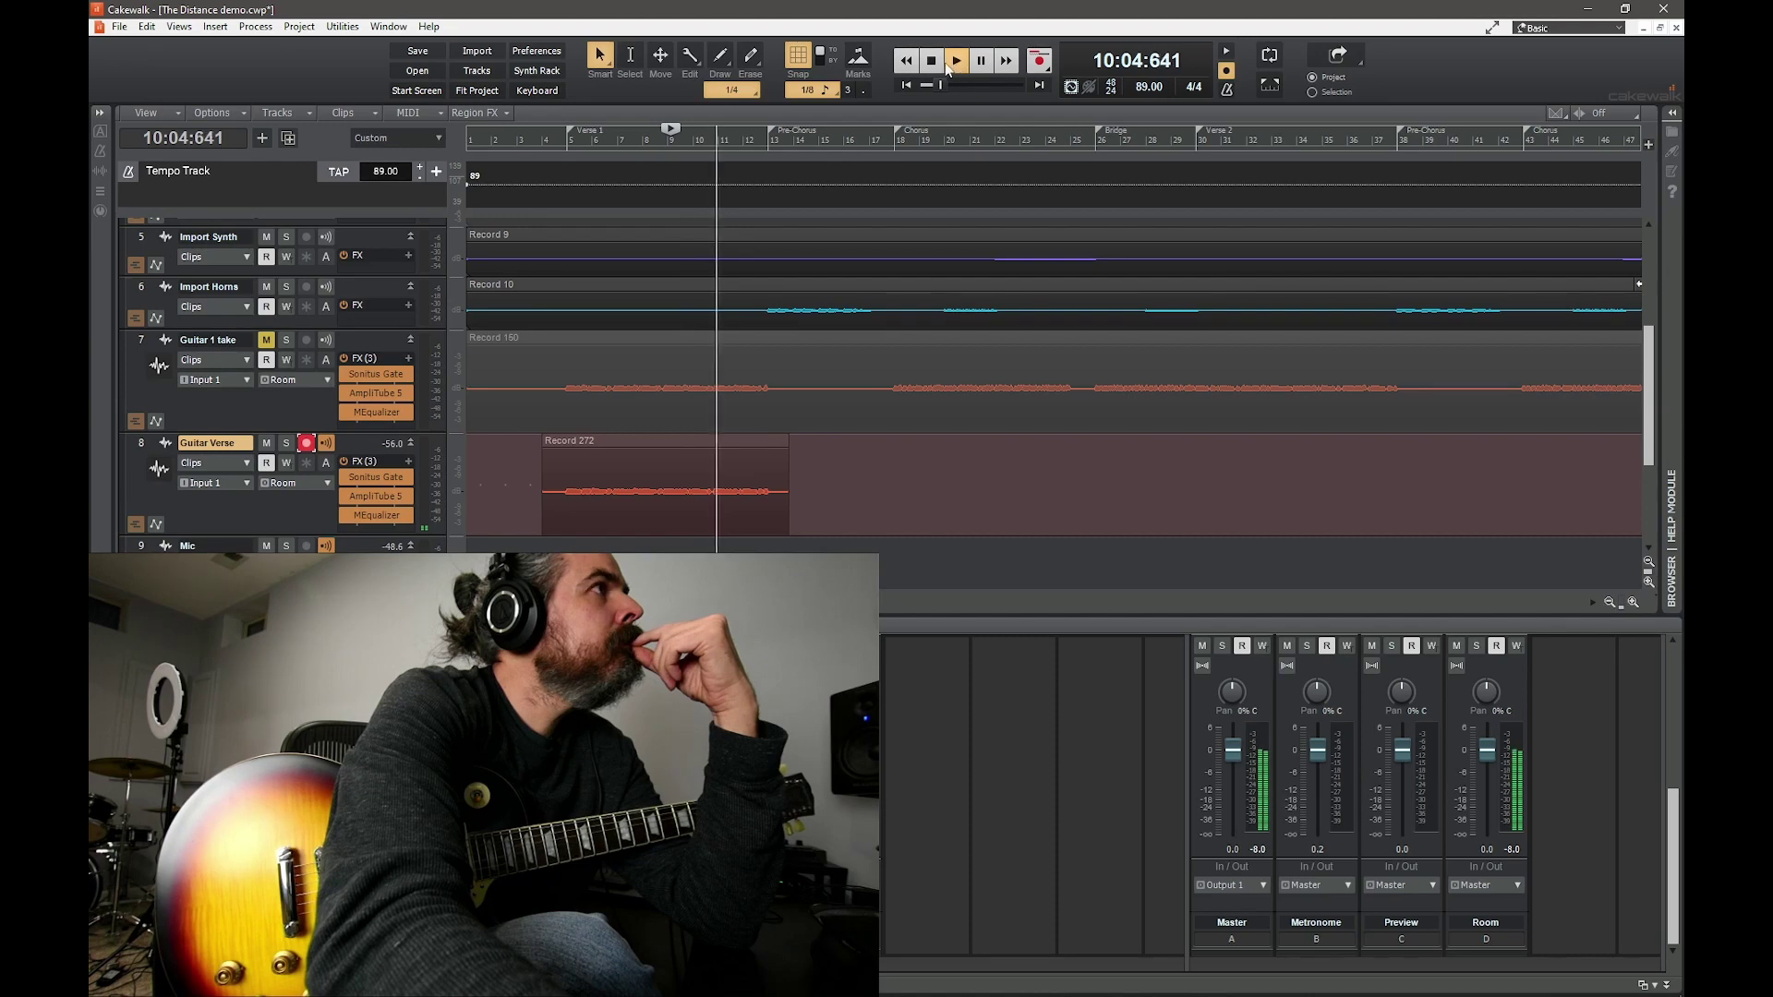
pyautogui.click(930, 60)
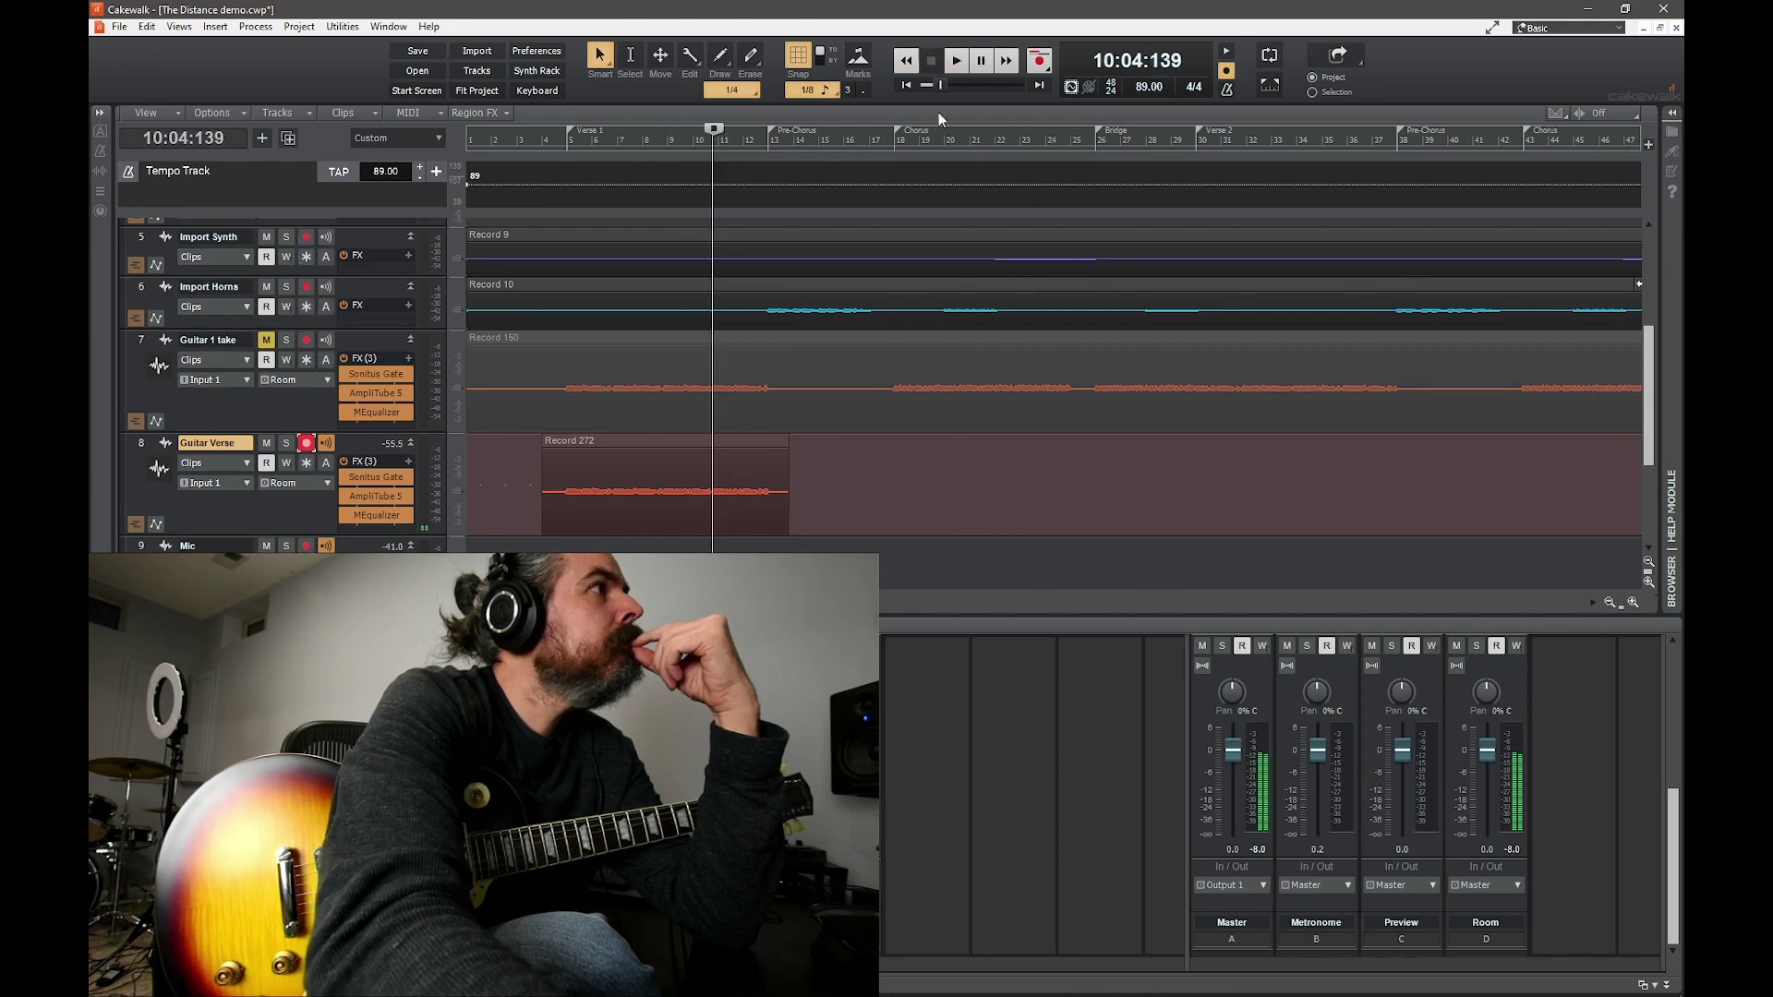
# - Place the playback position at 10:01:000 and show the take lanes of the Guitar Verse track
pyautogui.click(1632, 603)
pyautogui.click(1632, 602)
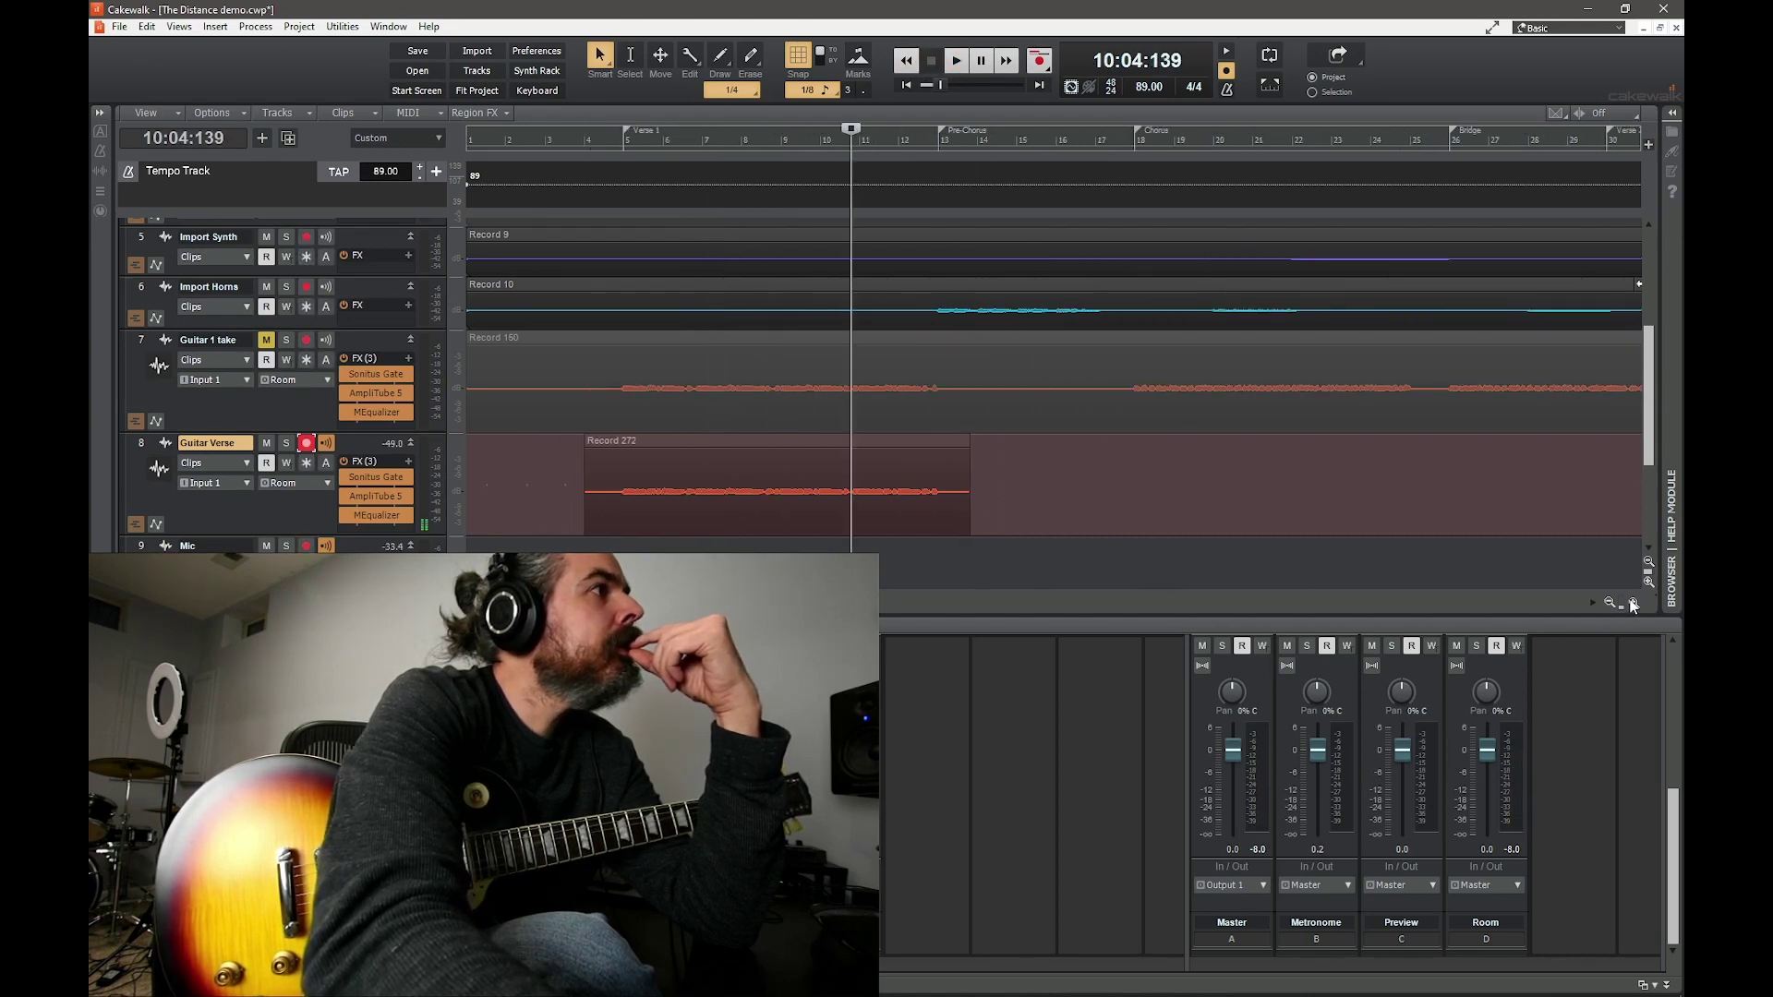
pyautogui.click(1633, 602)
pyautogui.click(1633, 602)
pyautogui.click(1633, 602)
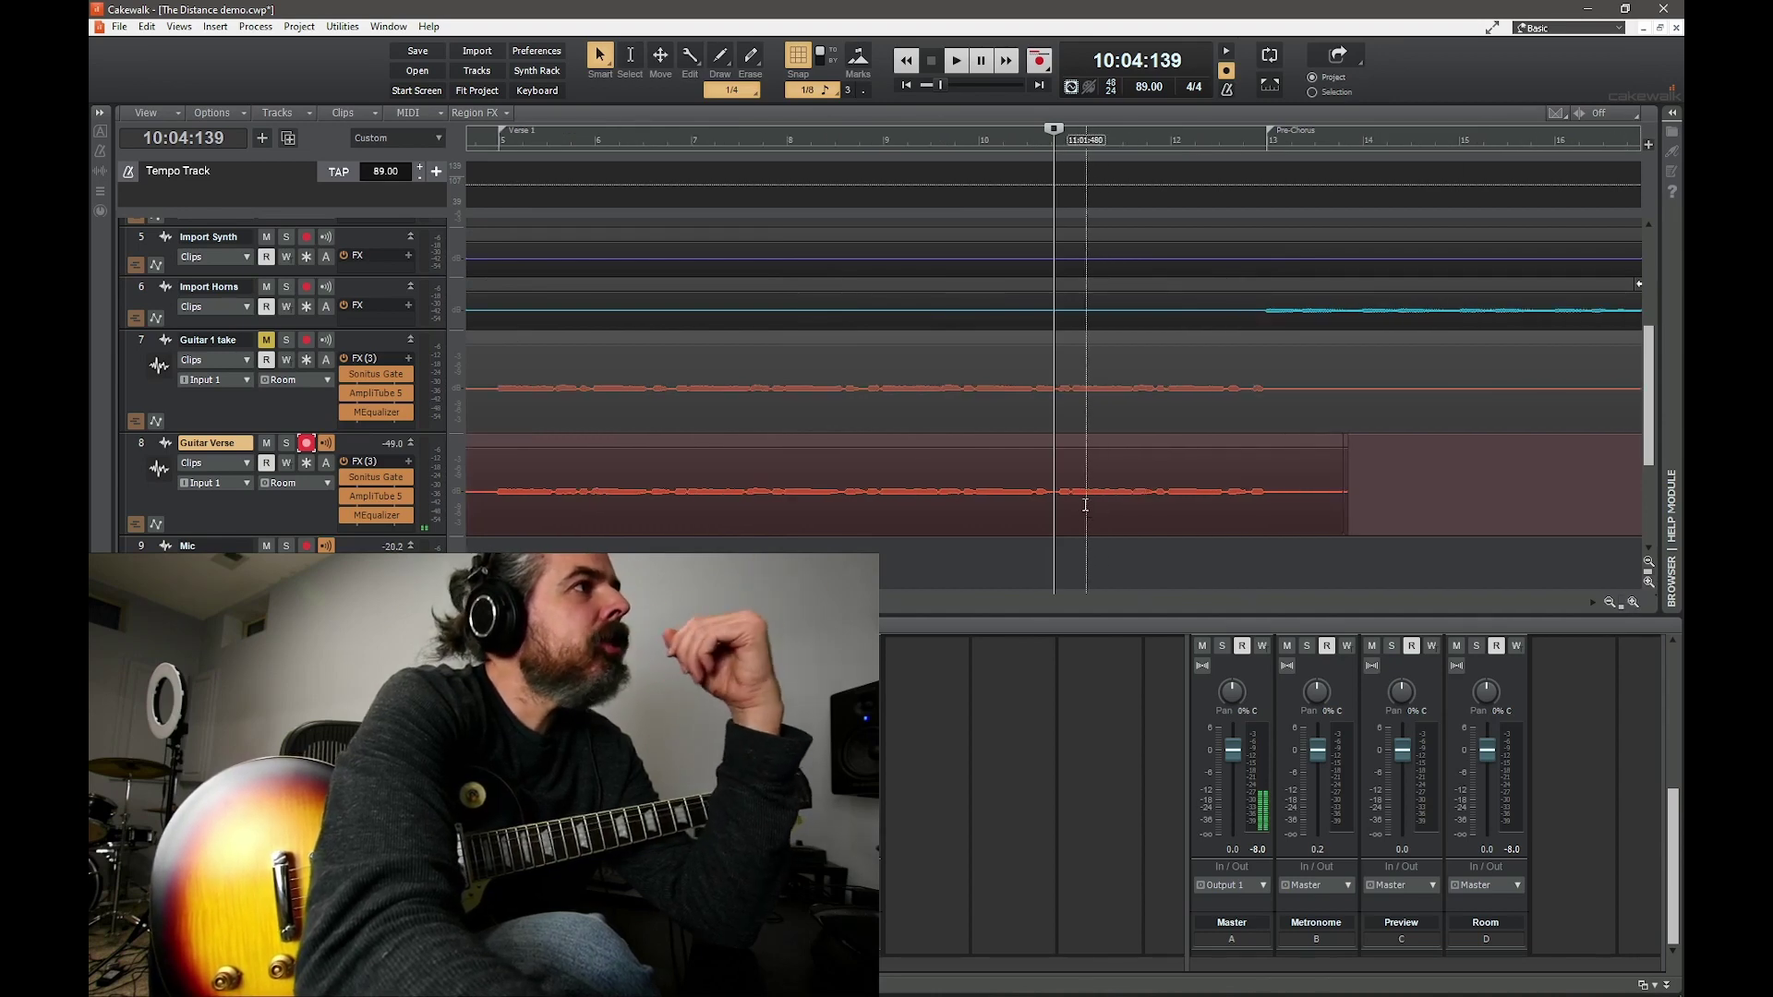
pyautogui.click(982, 148)
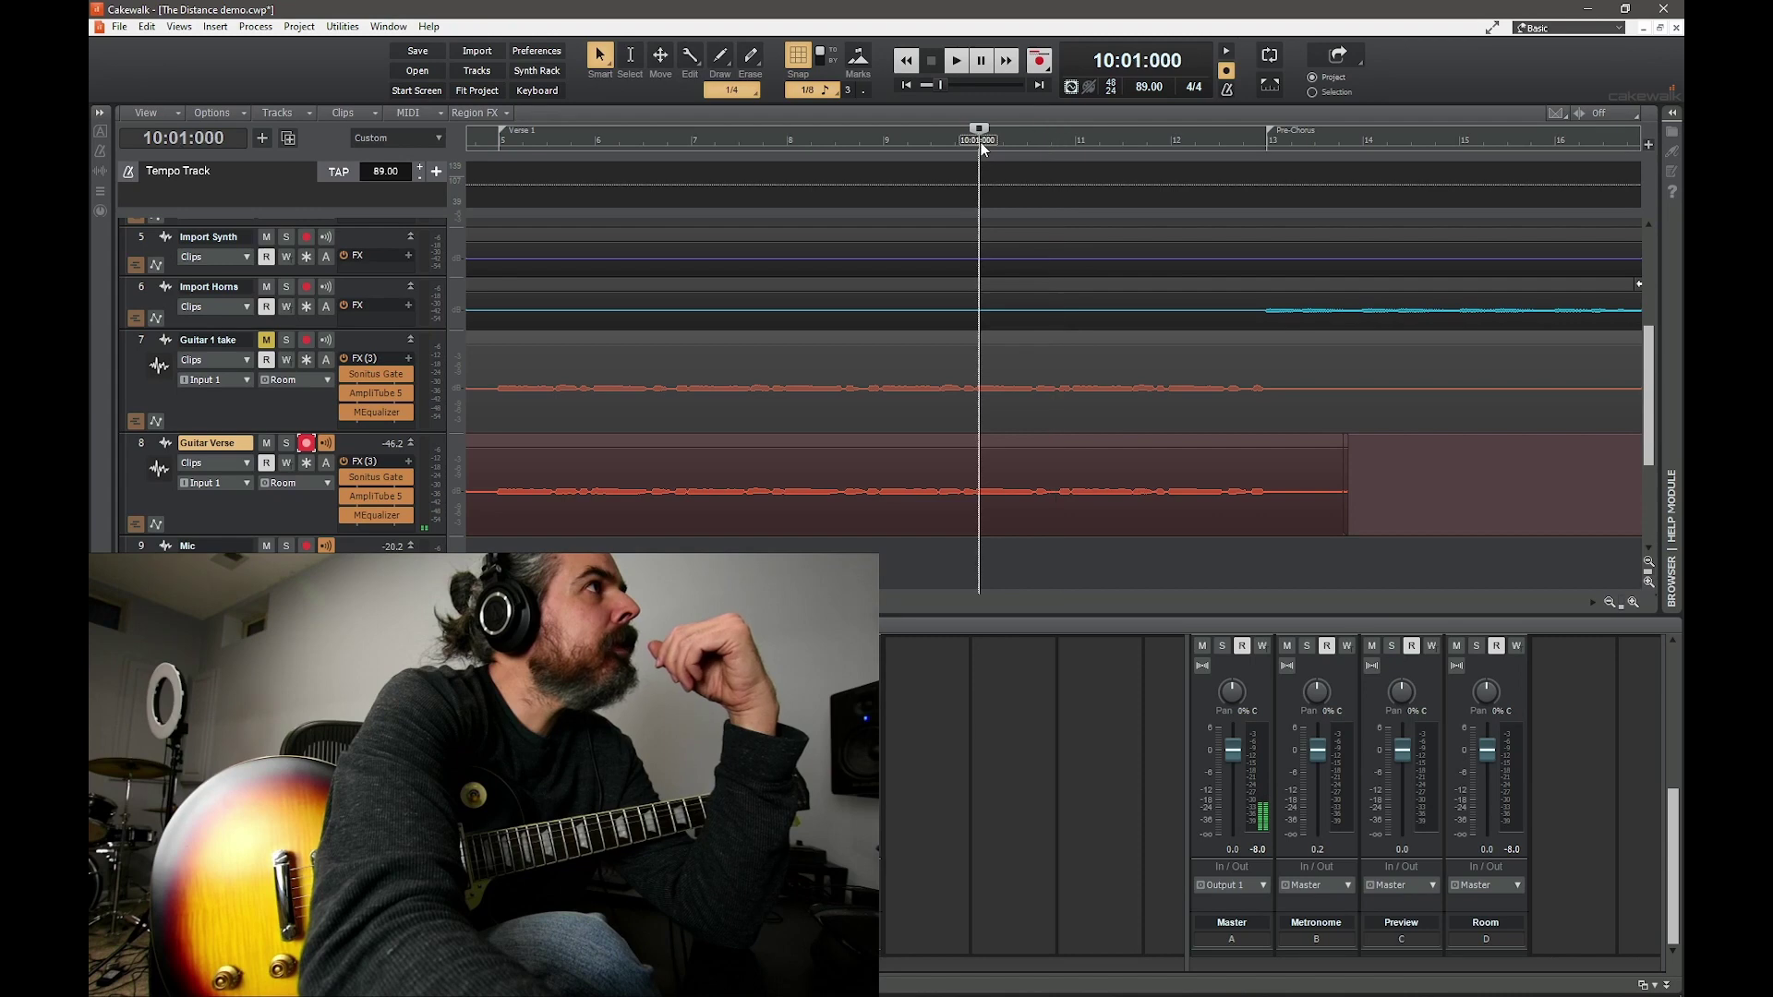
pyautogui.click(135, 523)
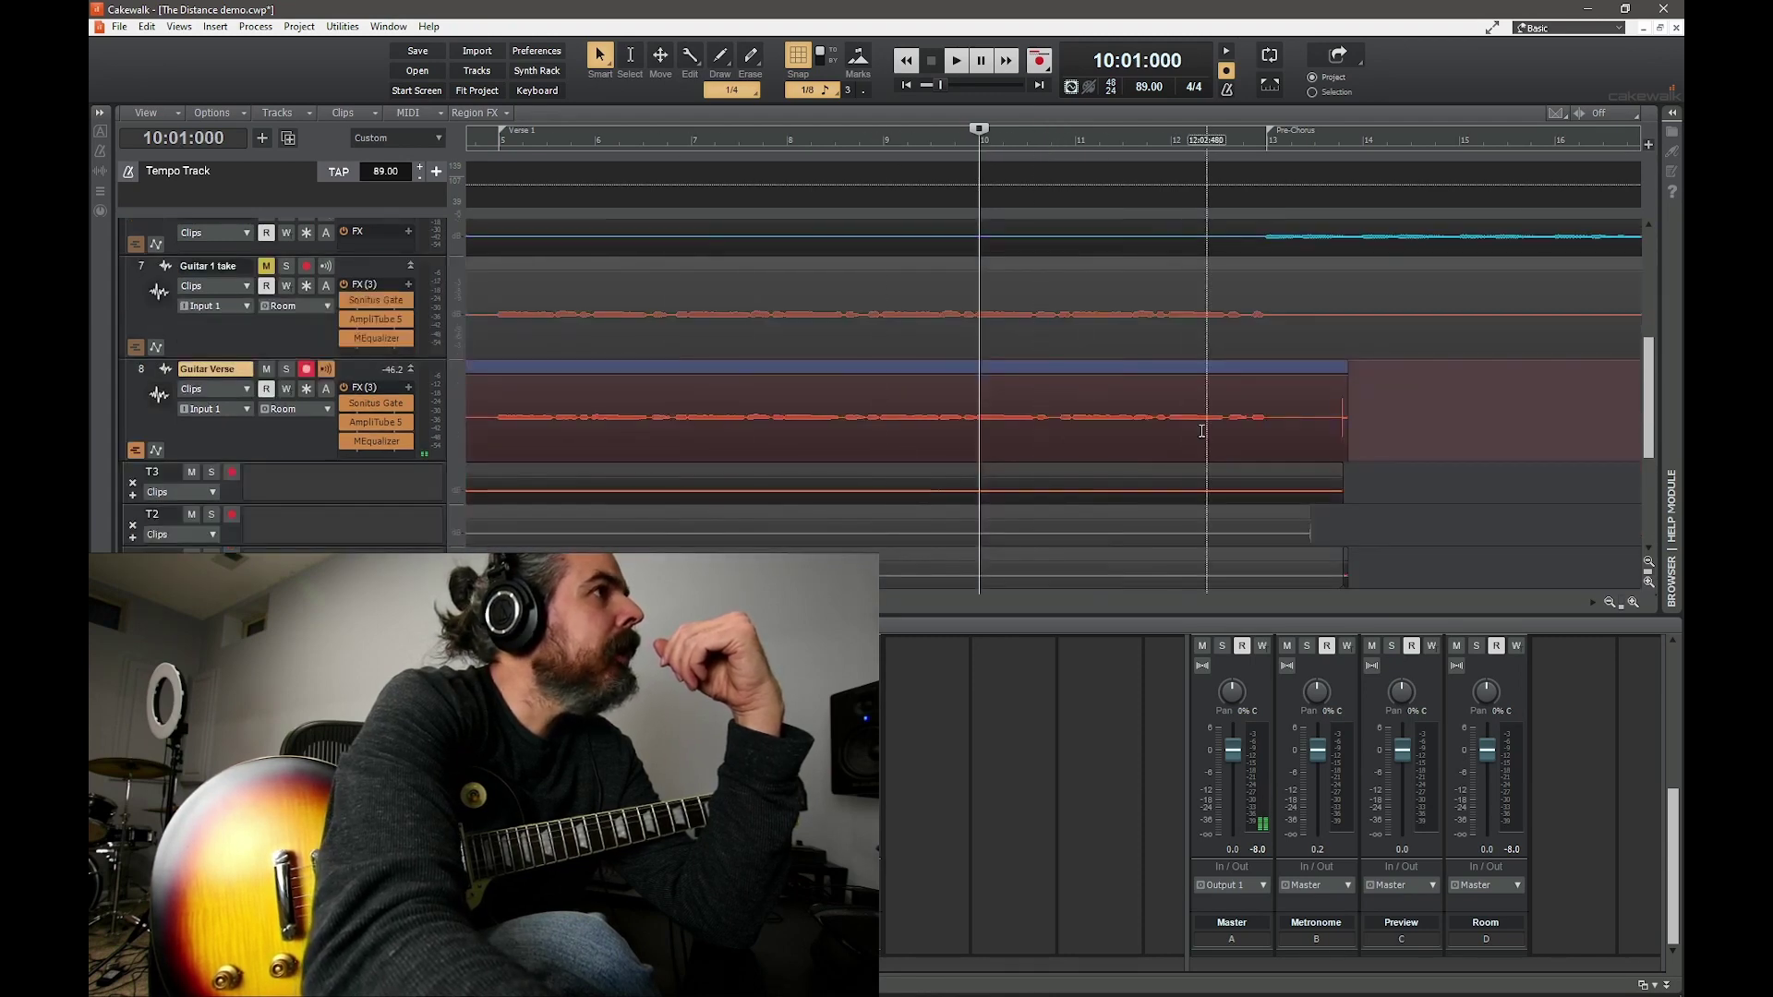
pyautogui.scroll(-3, 1202, 434)
pyautogui.scroll(3, 1203, 434)
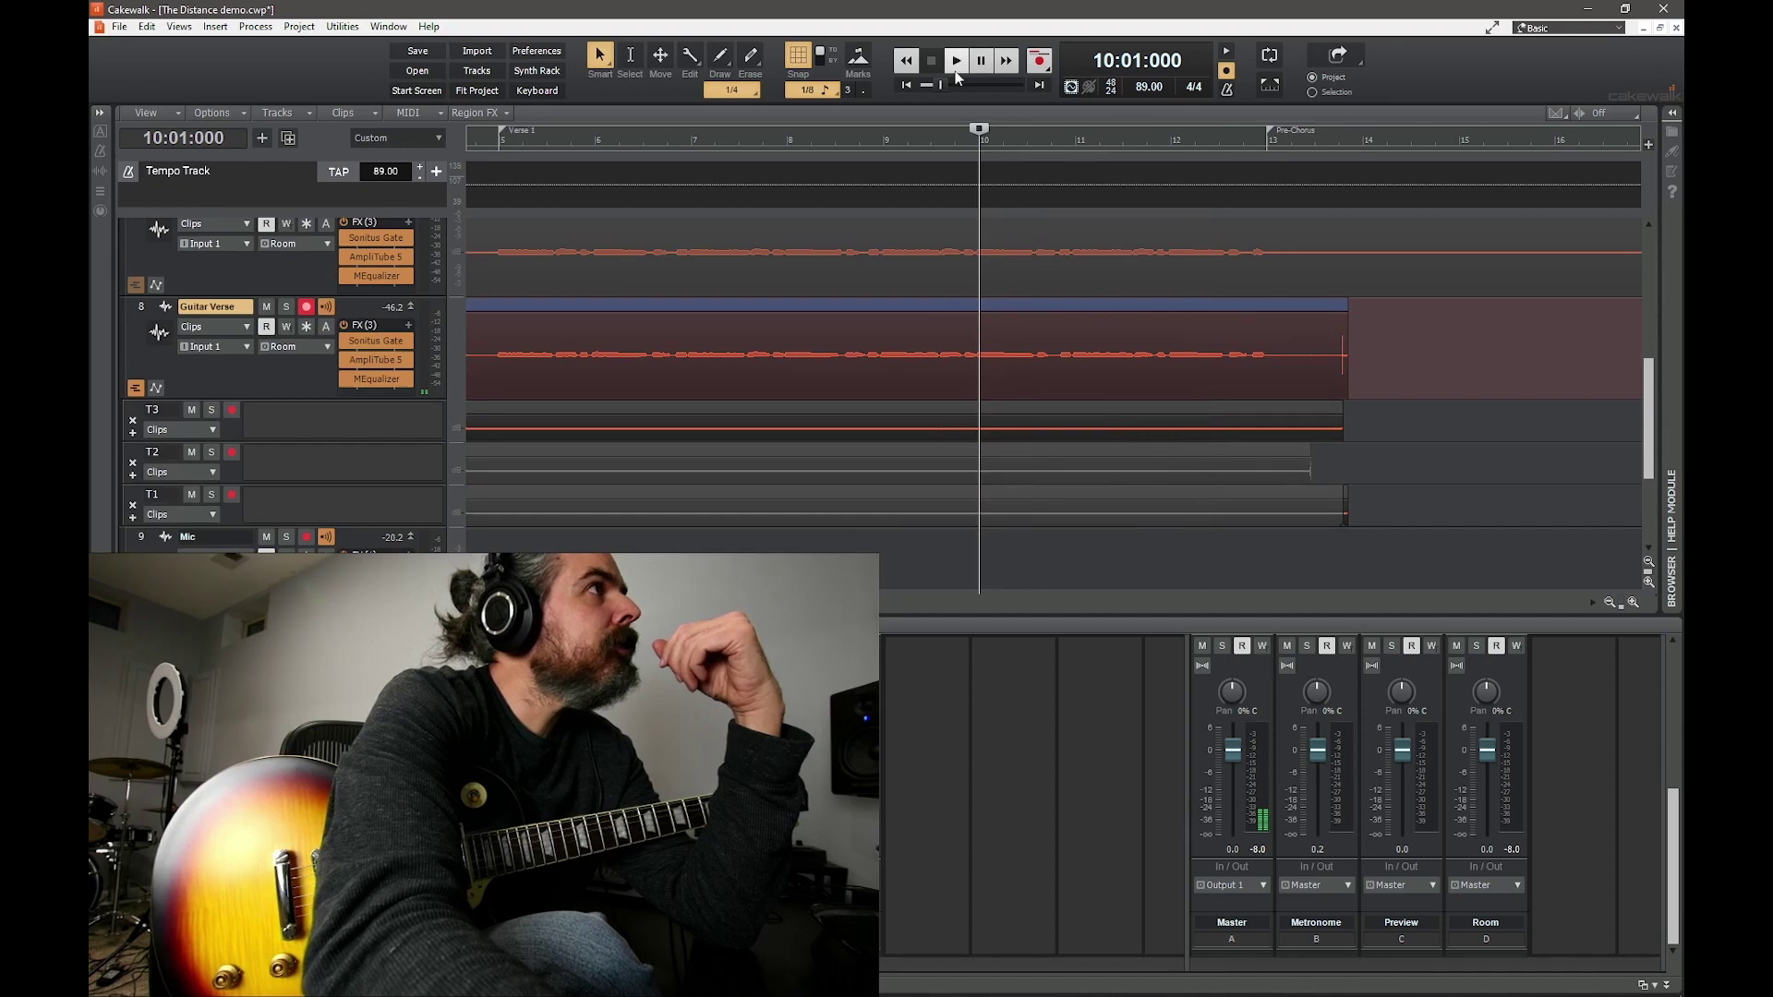
# - Play the passage from 10:01:000 twice to locate the flawed part of the take
pyautogui.click(958, 62)
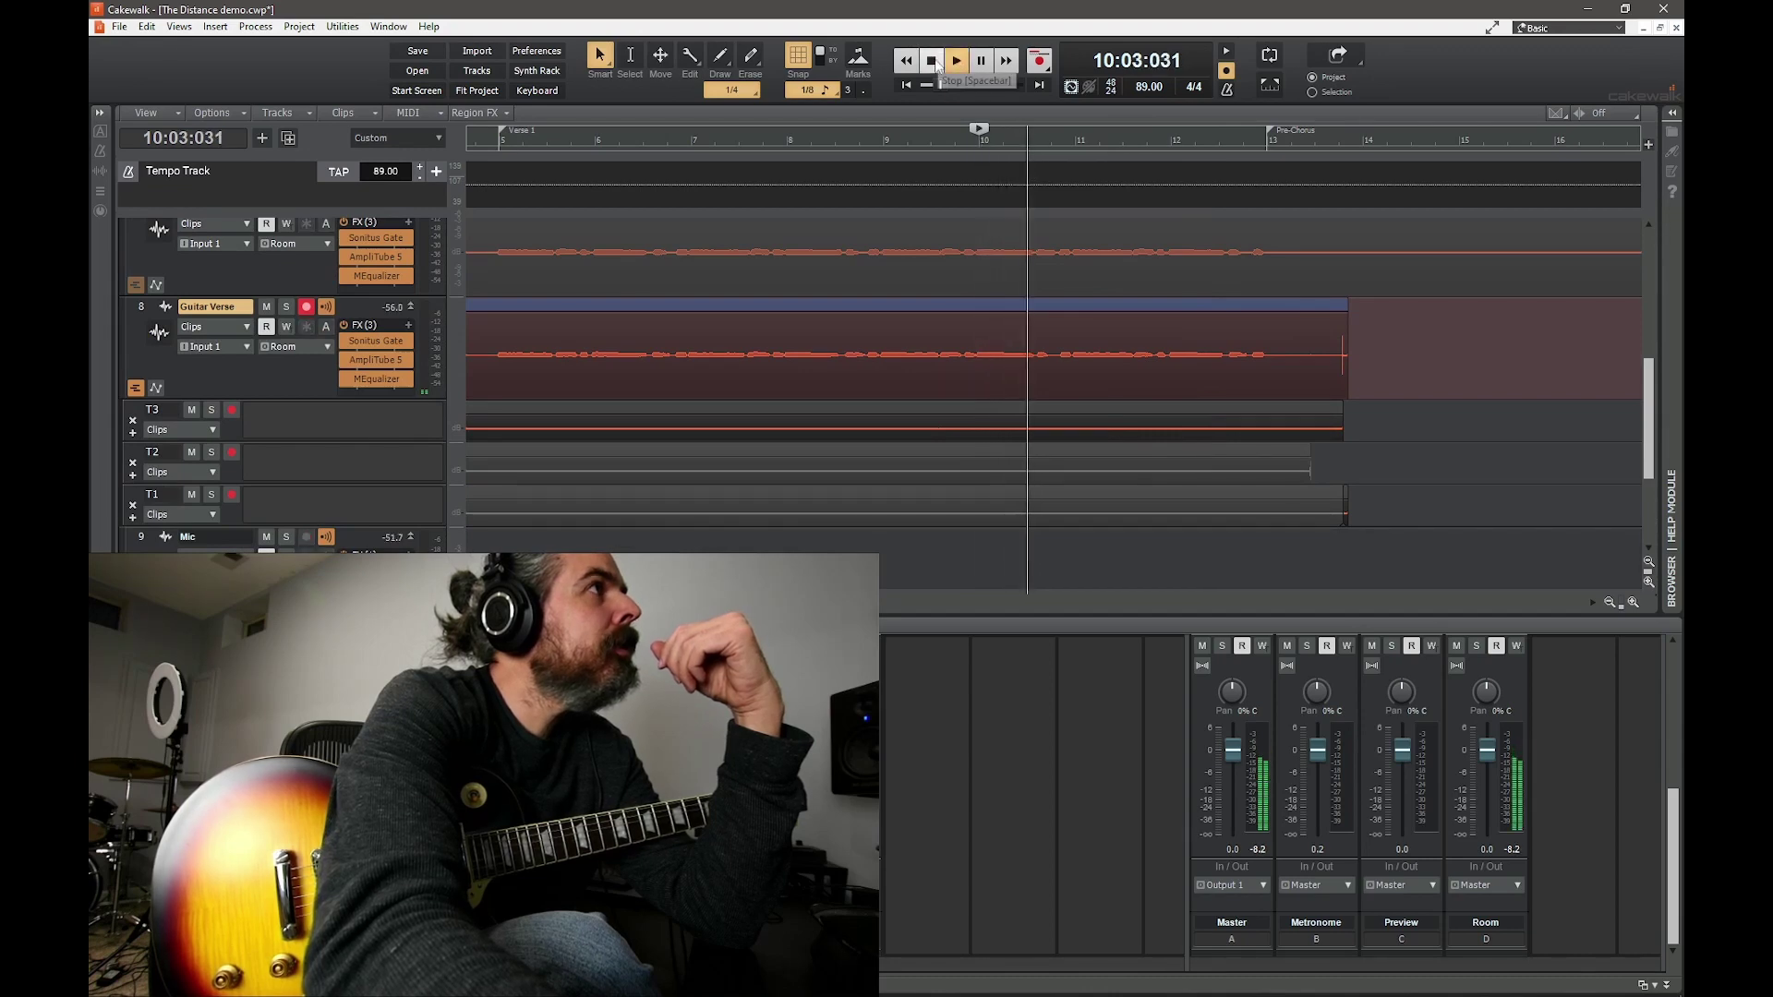
pyautogui.click(932, 61)
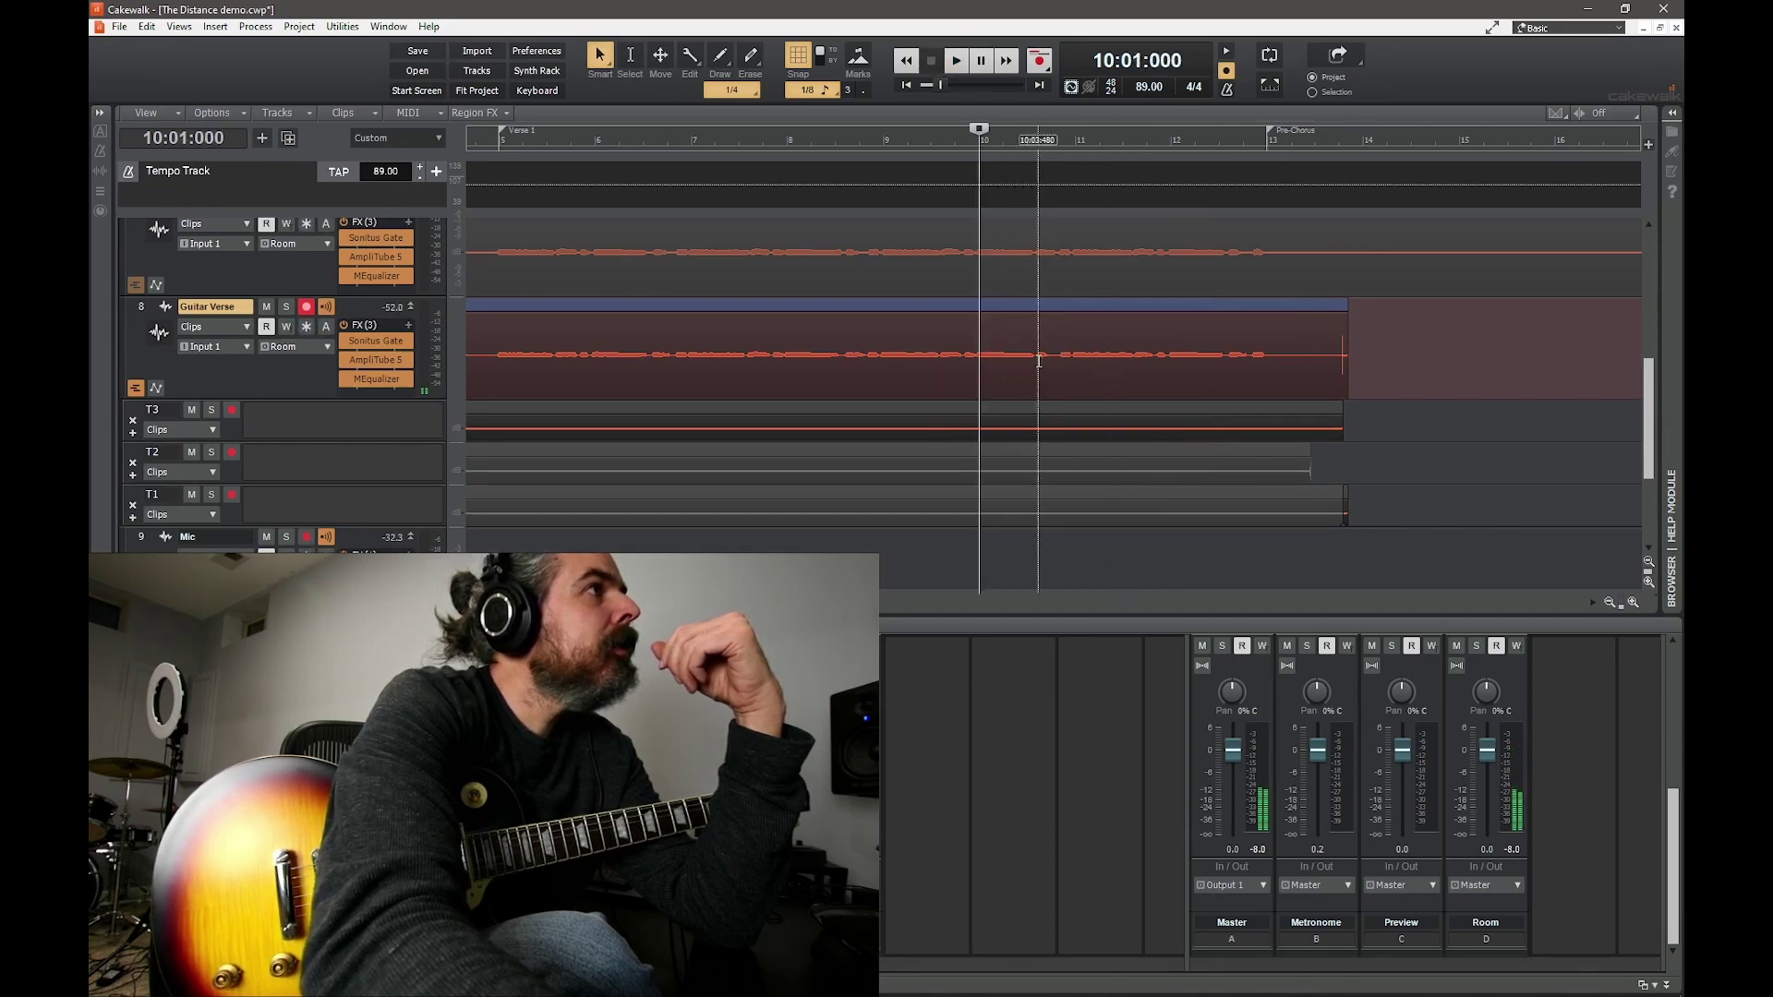
pyautogui.click(957, 62)
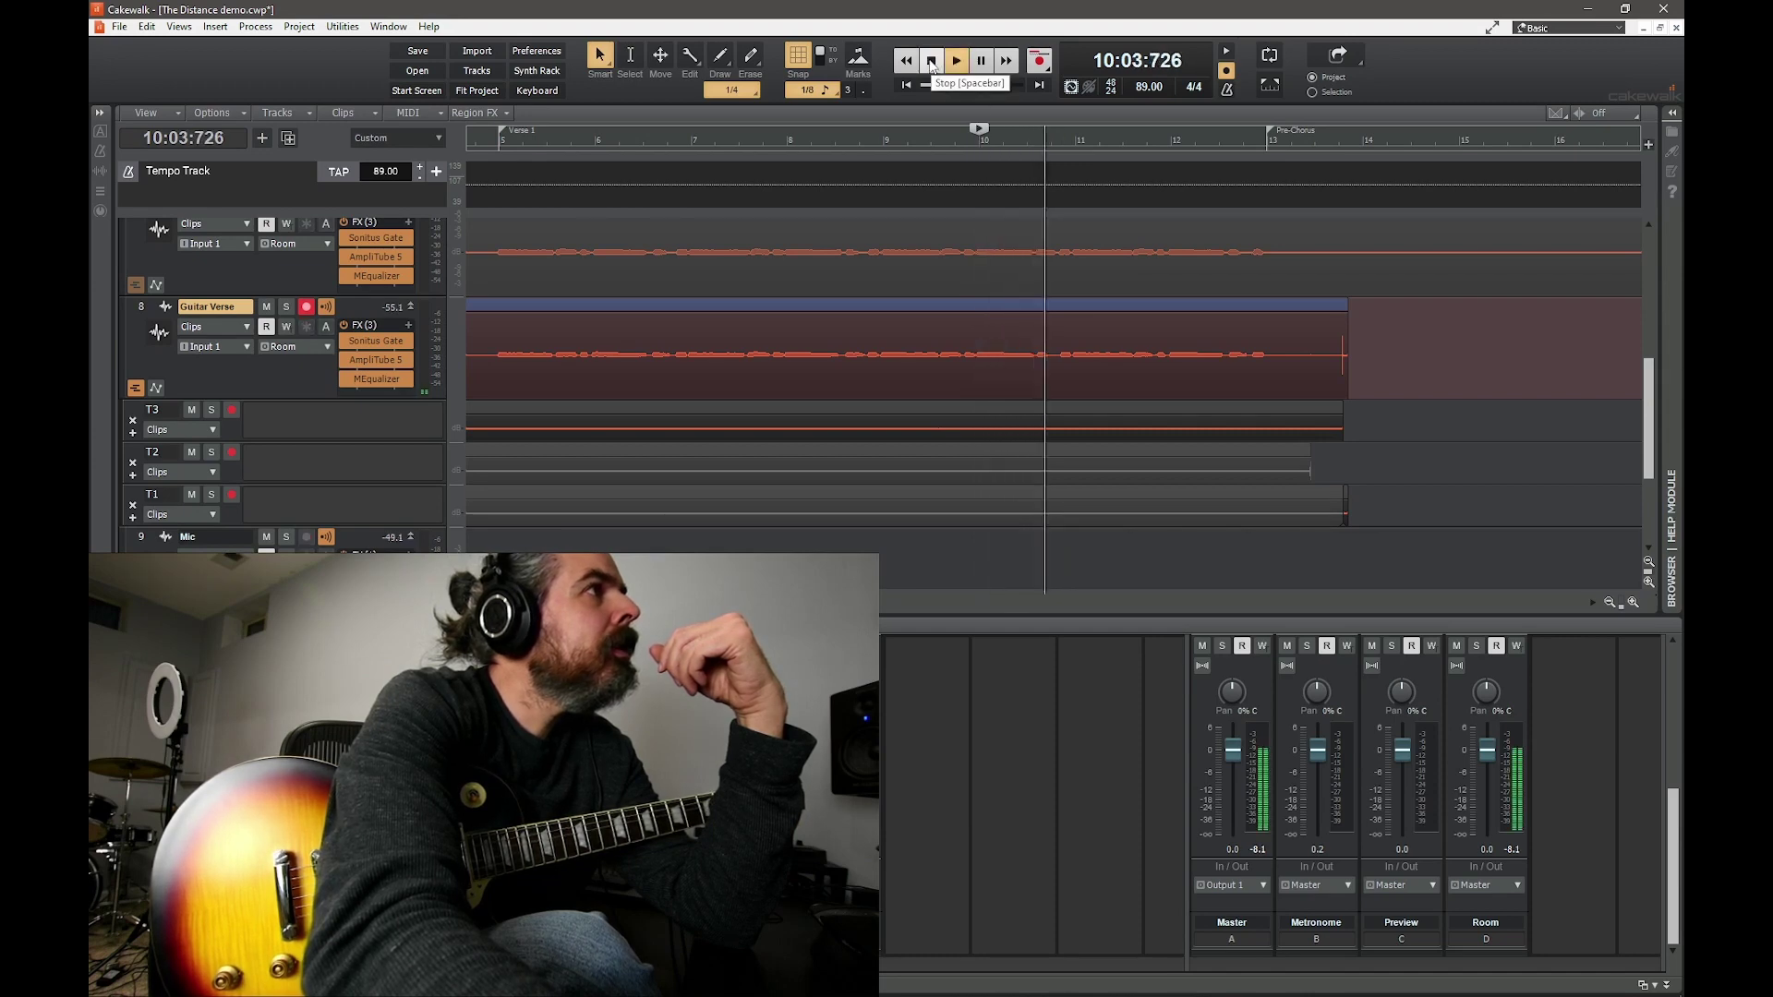
pyautogui.click(930, 61)
# - Comp a short section from 10:03:480 to just before bar 11 from take lane T2 into the Guitar Verse track
pyautogui.doubleClick(990, 140)
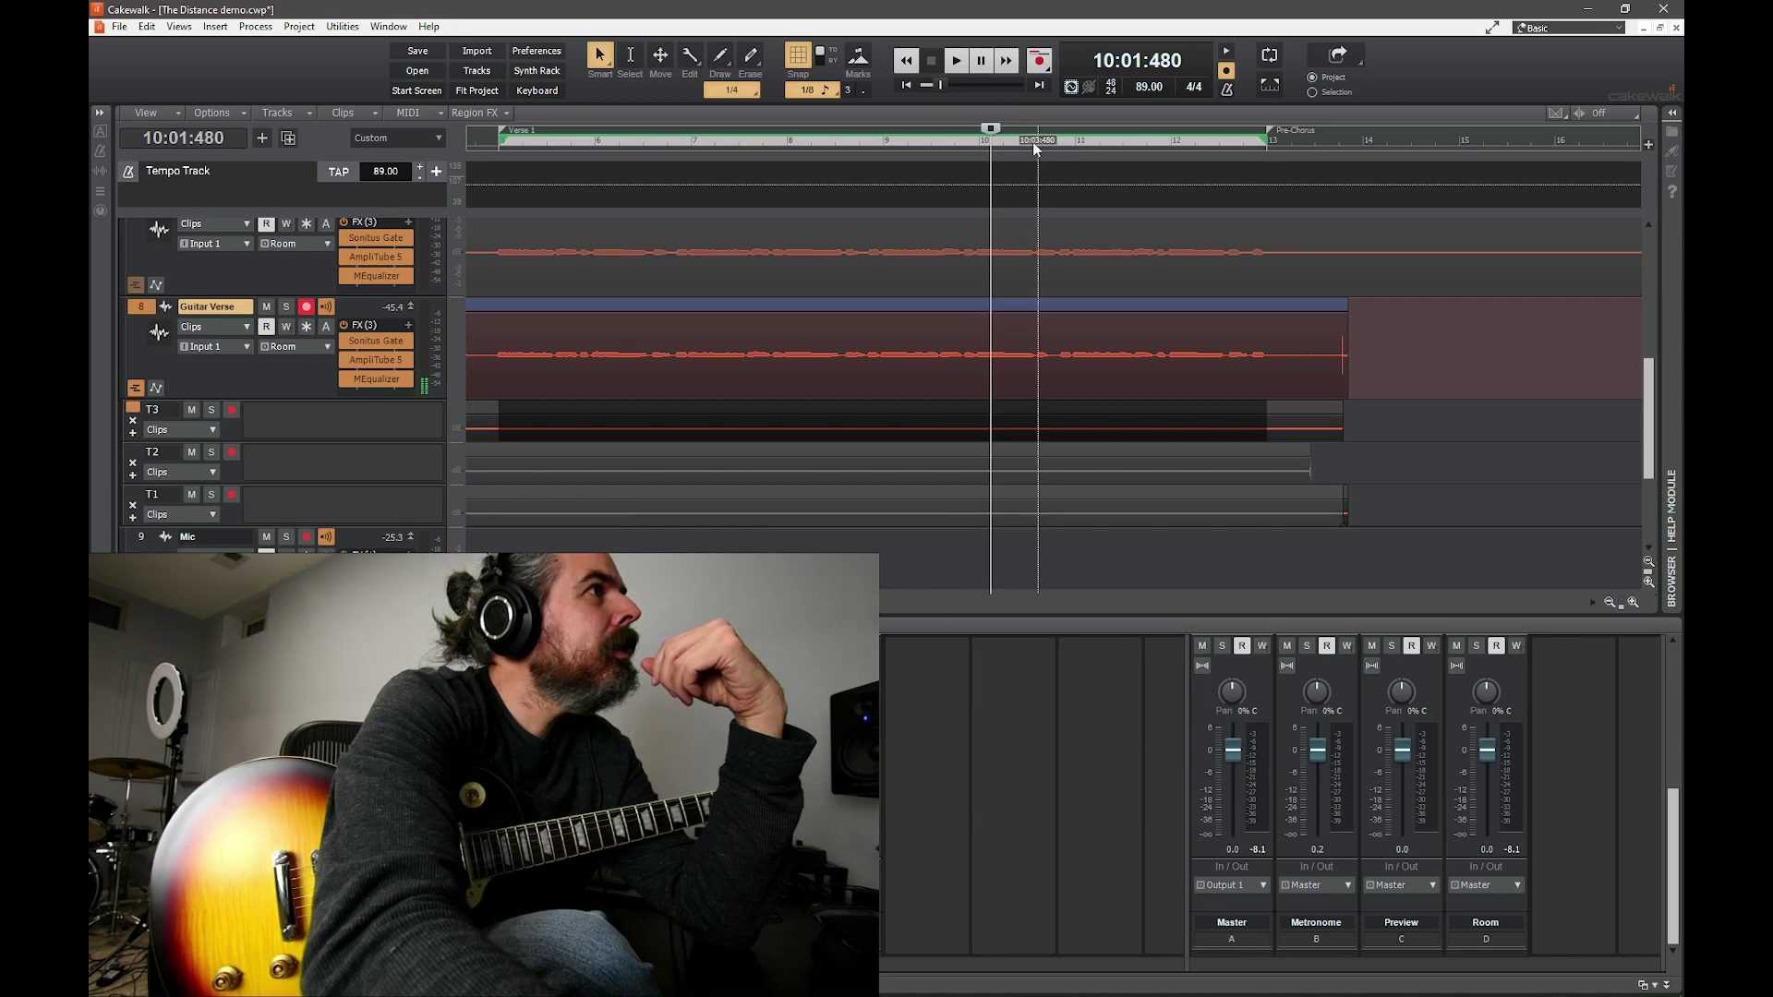
pyautogui.click(1036, 143)
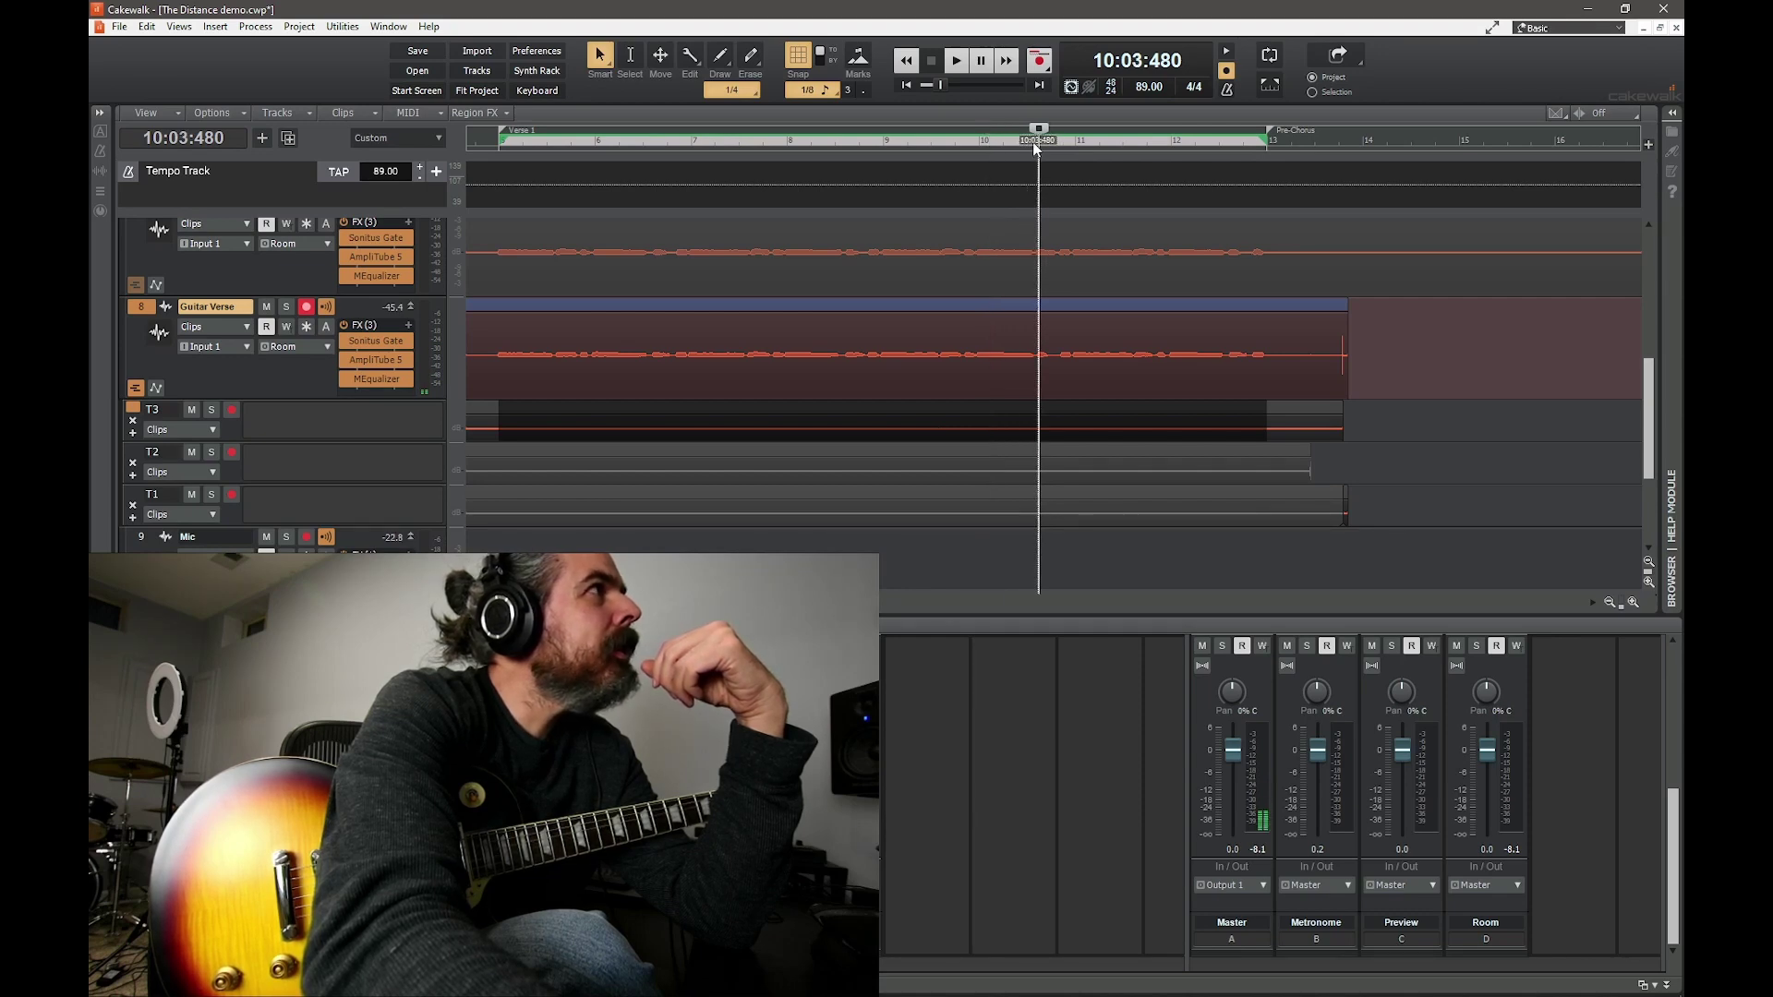
pyautogui.click(1038, 443)
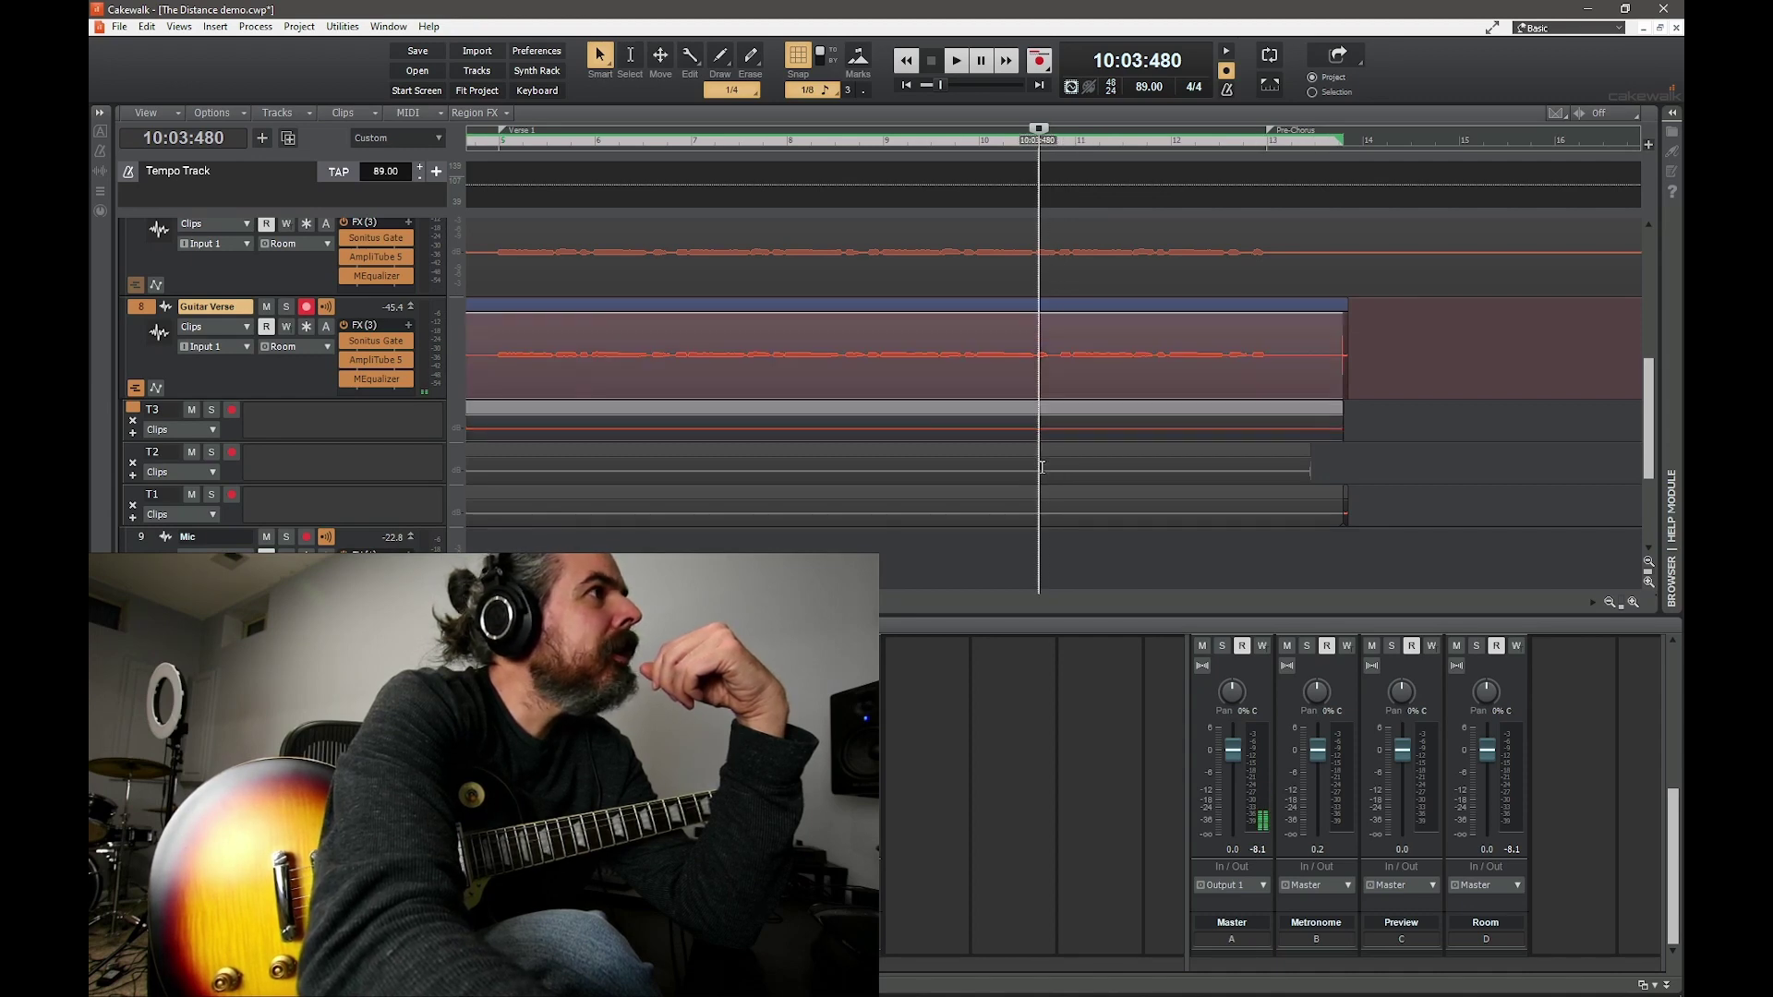
pyautogui.moveTo(1039, 483); pyautogui.dragTo(1074, 479)
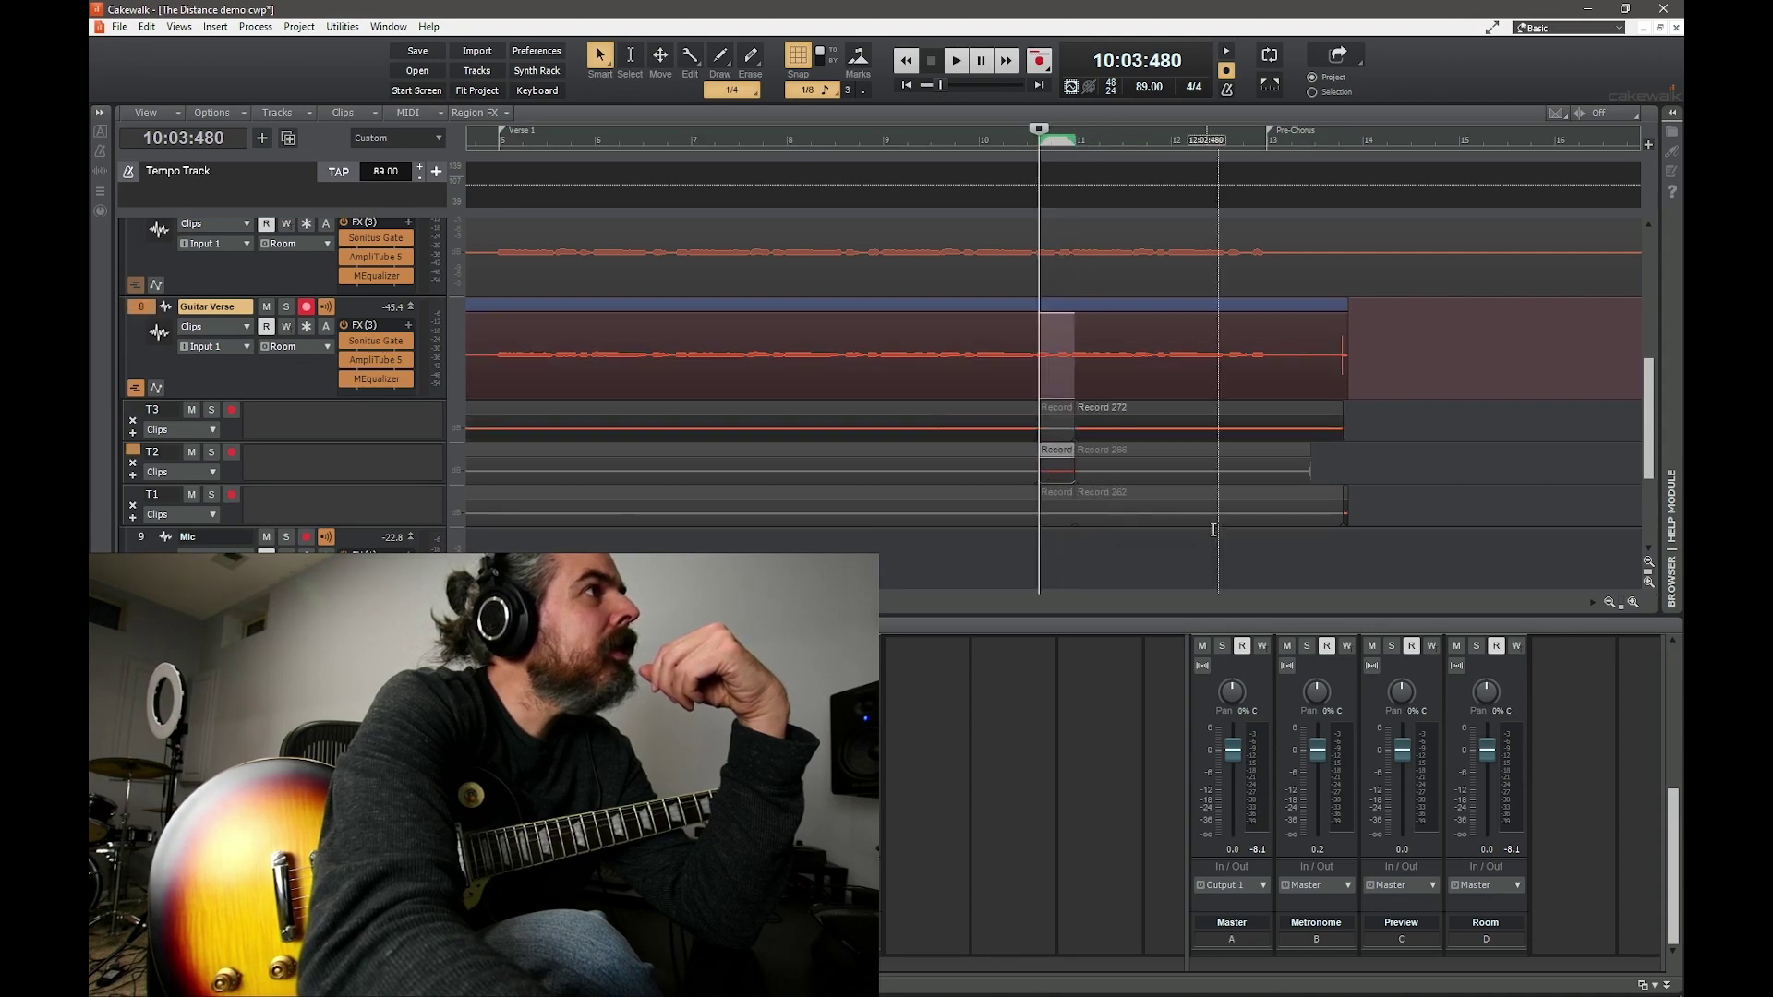
# - Play back the comped section, starting from 10:01:000 and from 9:01:000
pyautogui.click(980, 143)
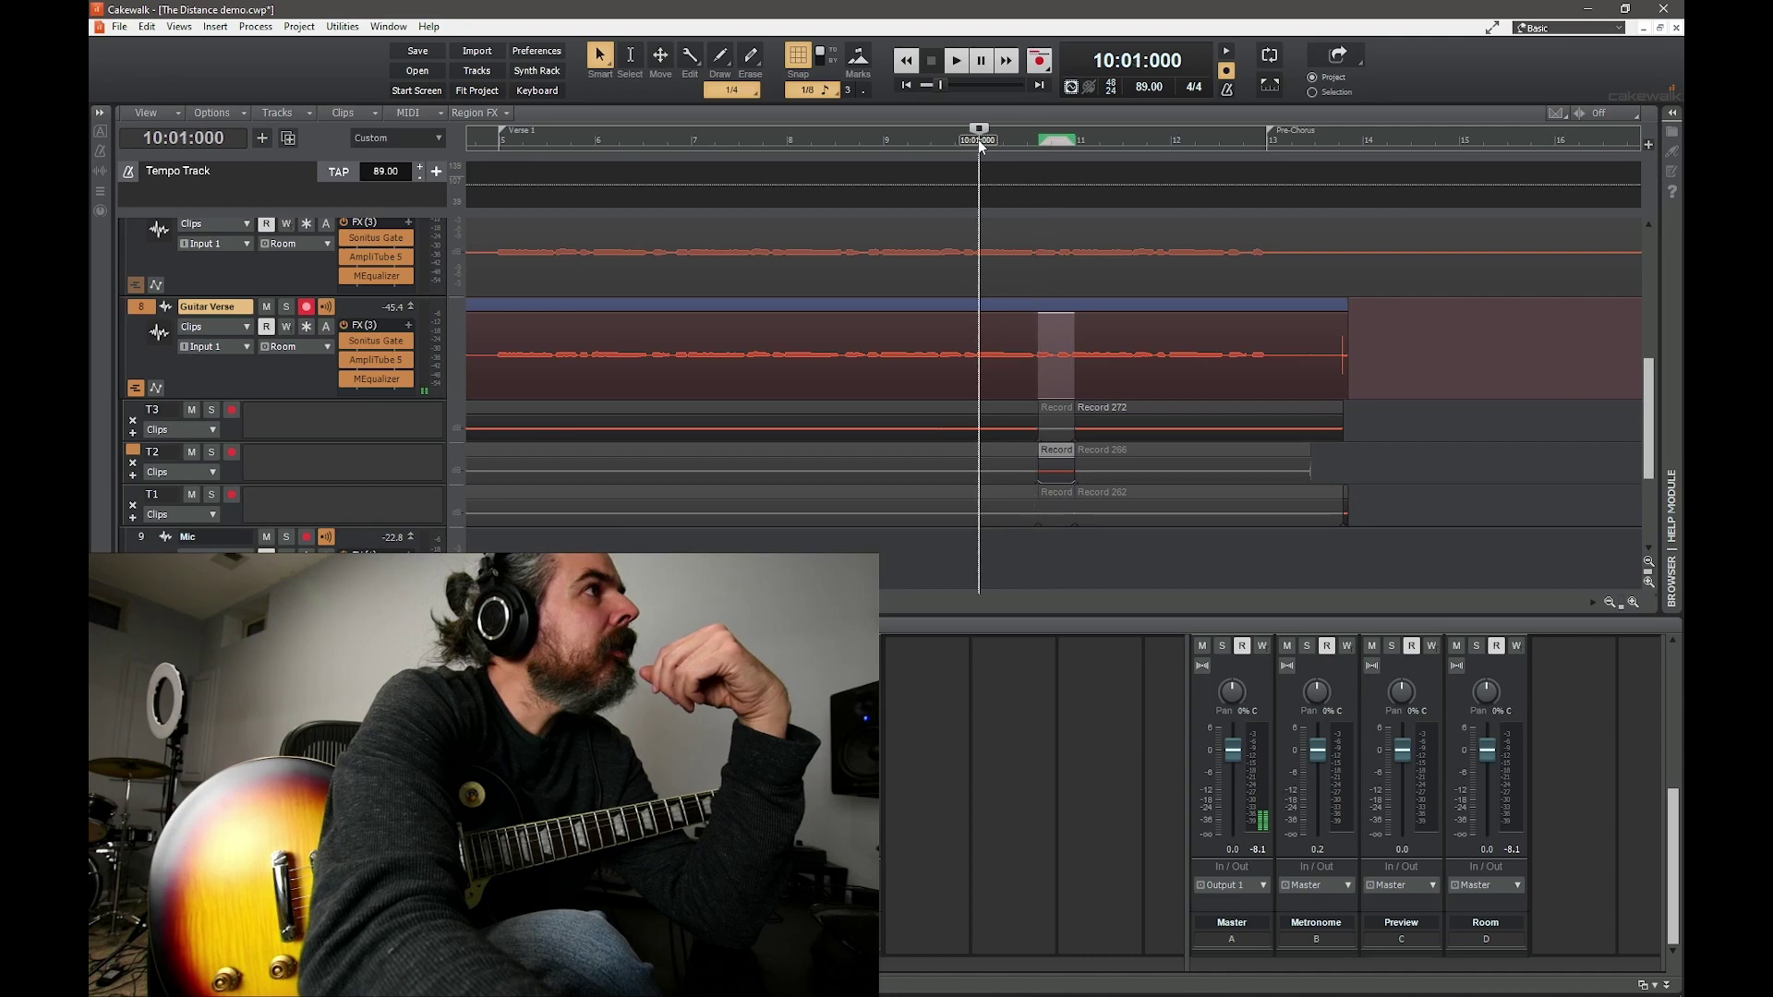
pyautogui.click(957, 62)
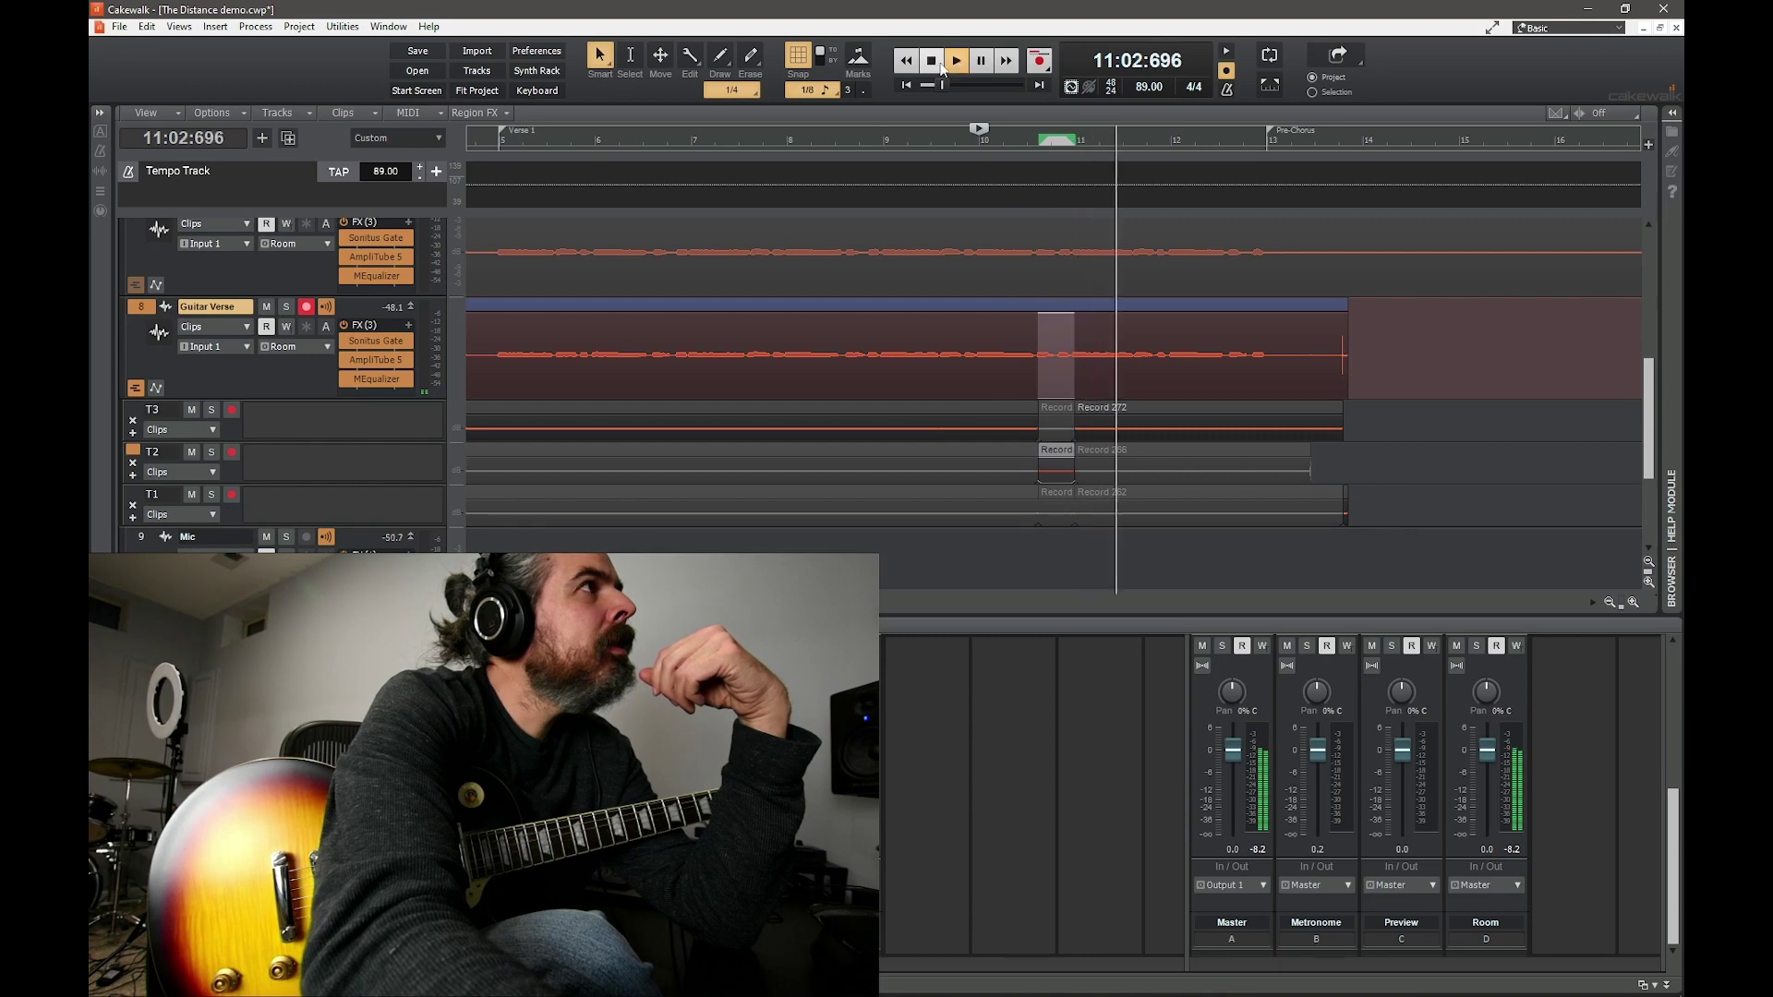
pyautogui.click(935, 61)
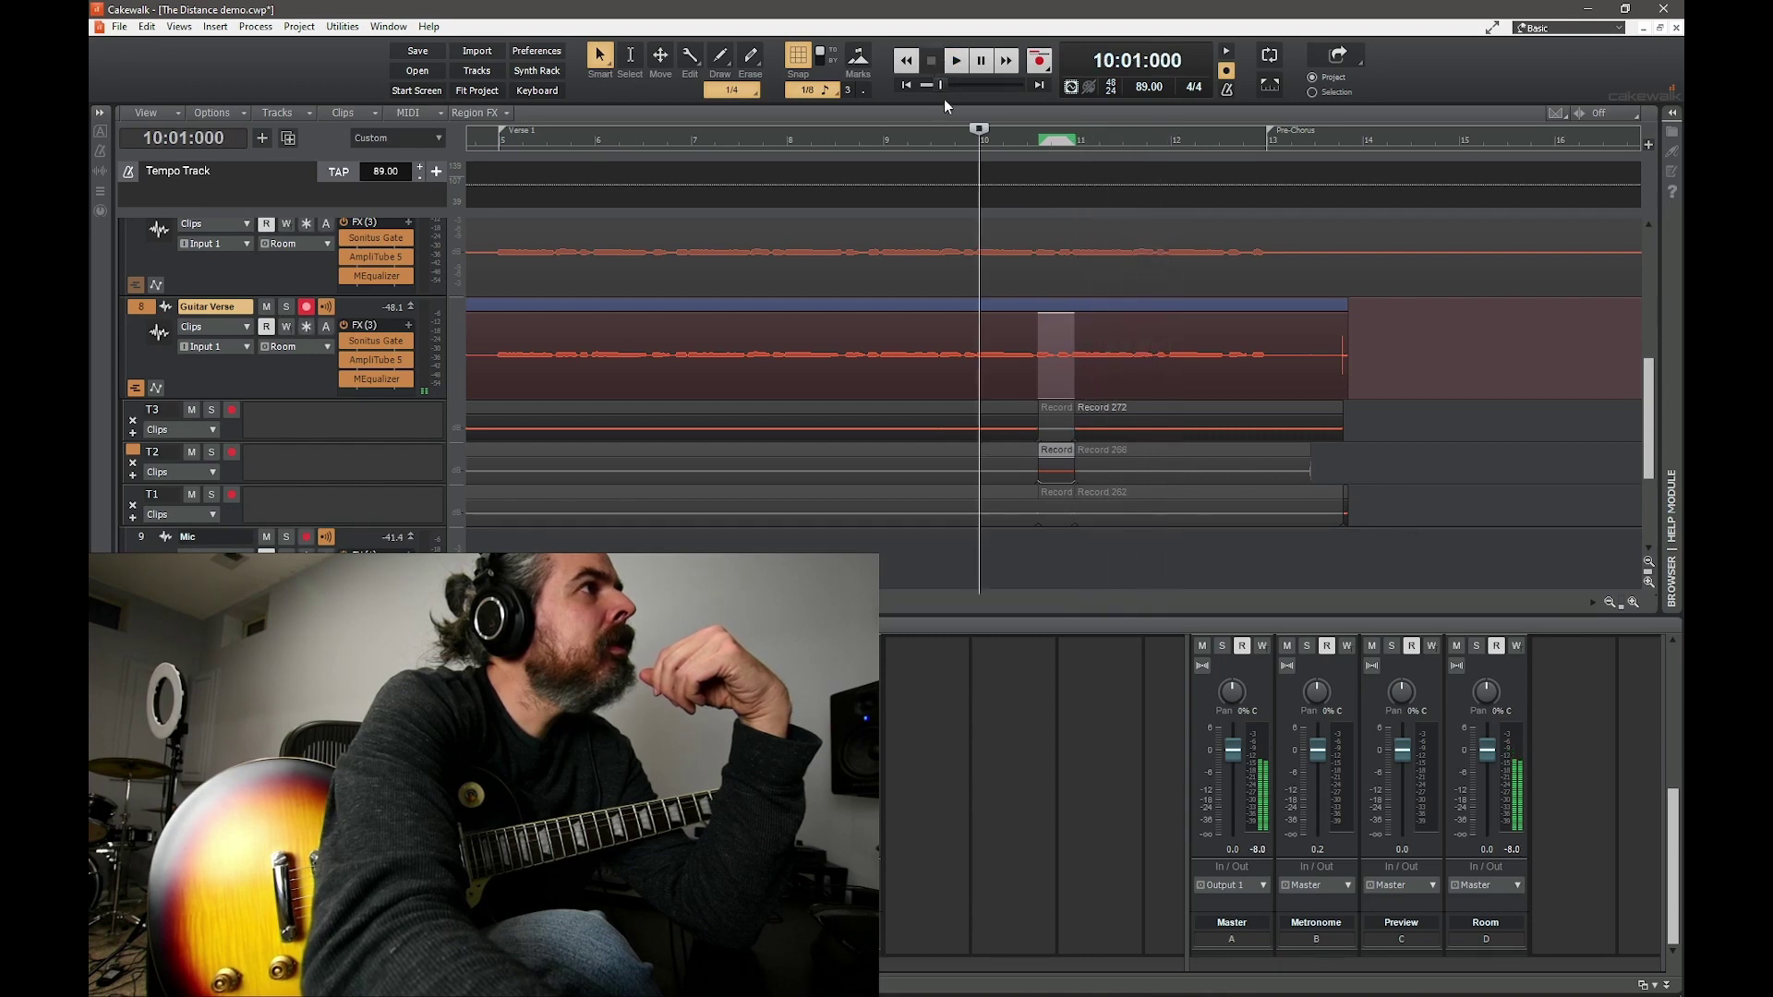
pyautogui.click(959, 65)
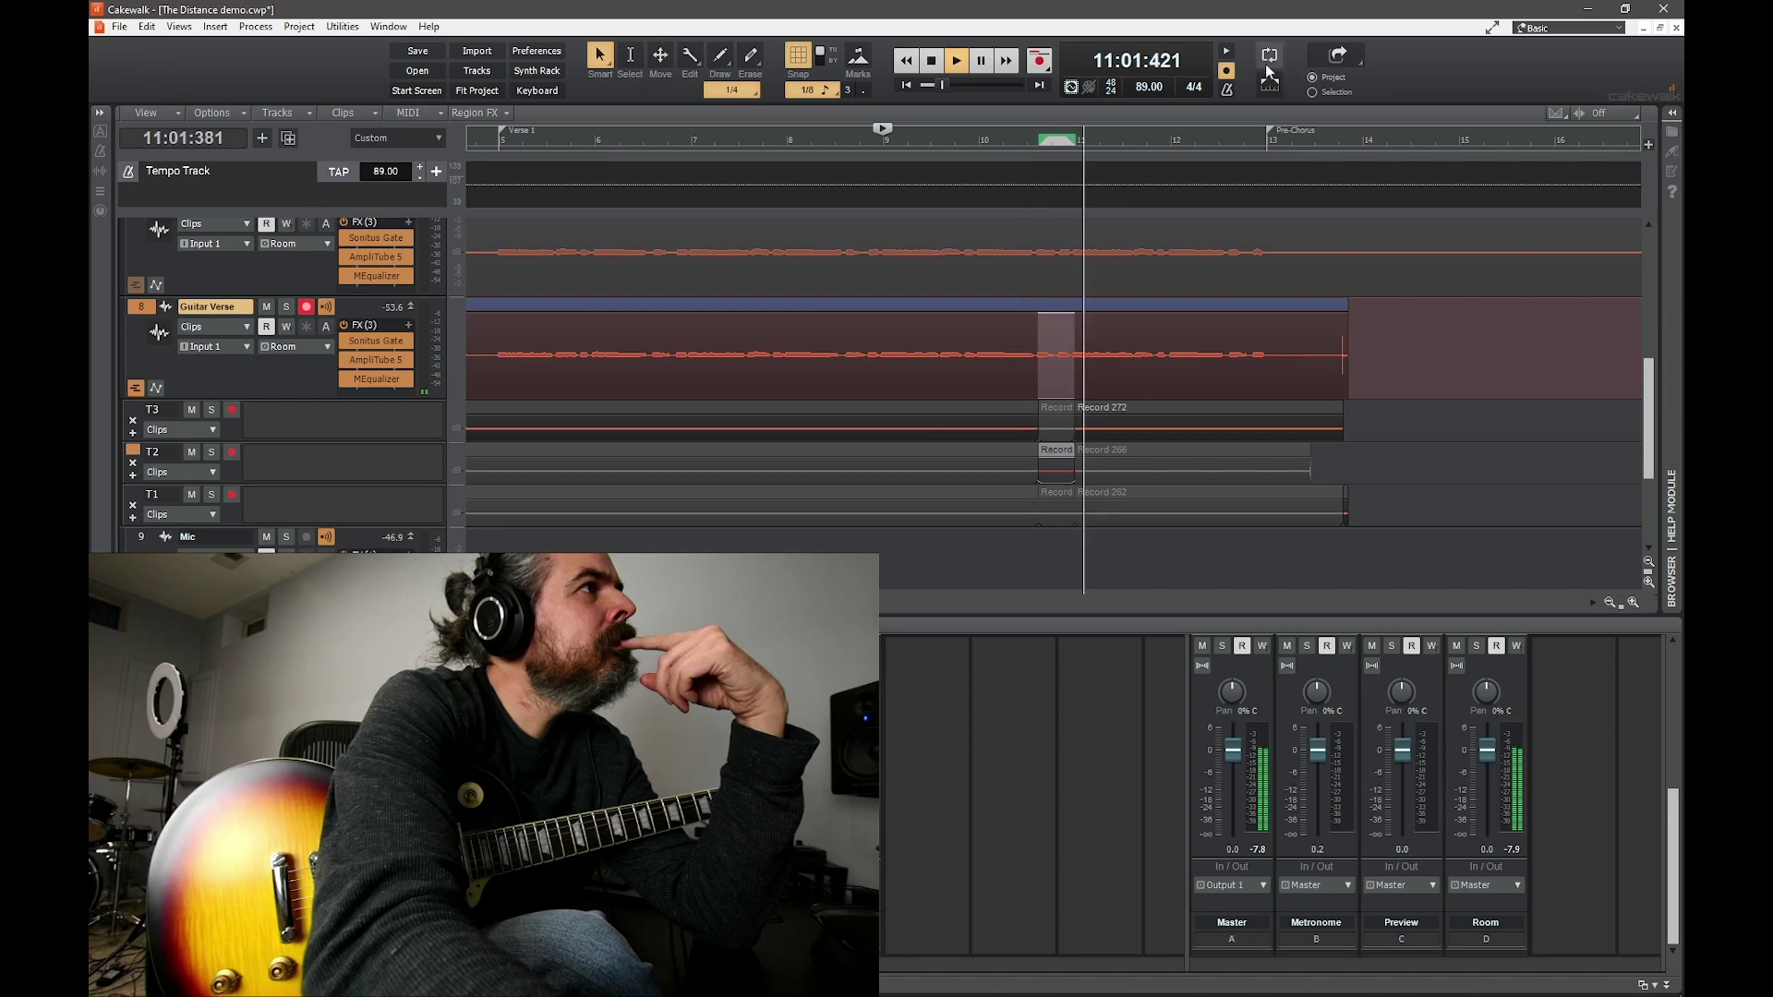
pyautogui.click(932, 66)
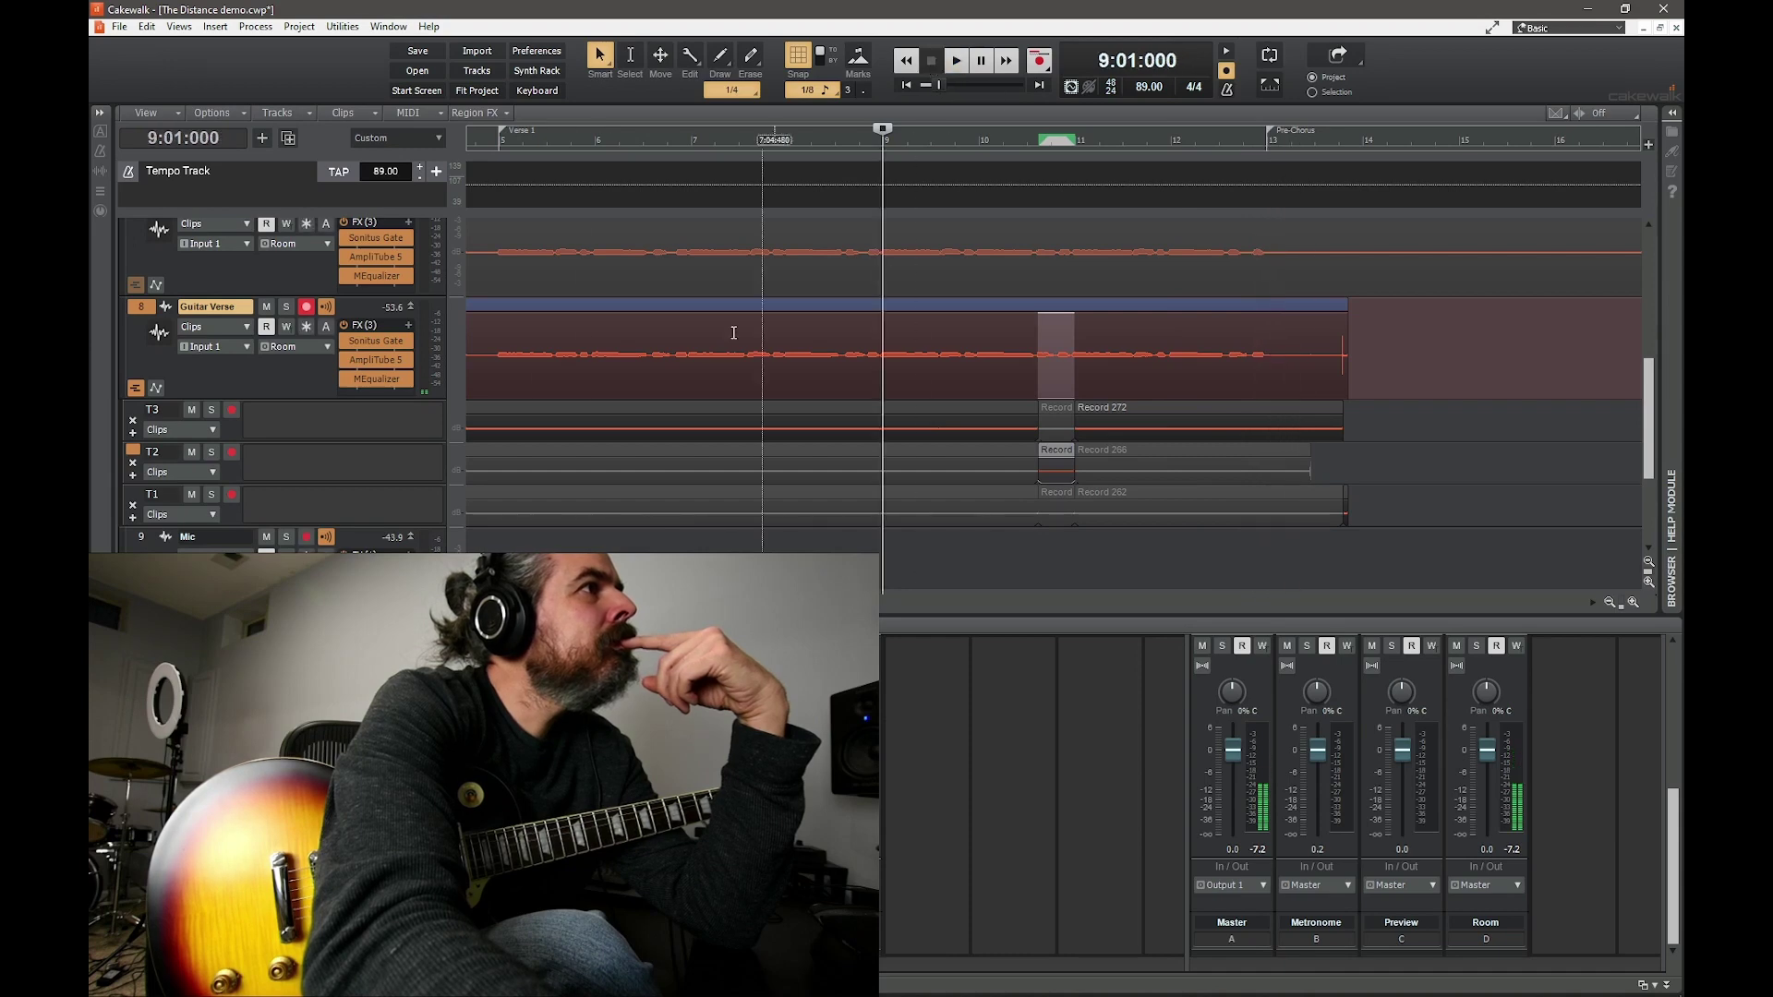
# - Hide the take lanes of the Guitar Verse track and clear the clip selection
pyautogui.click(134, 389)
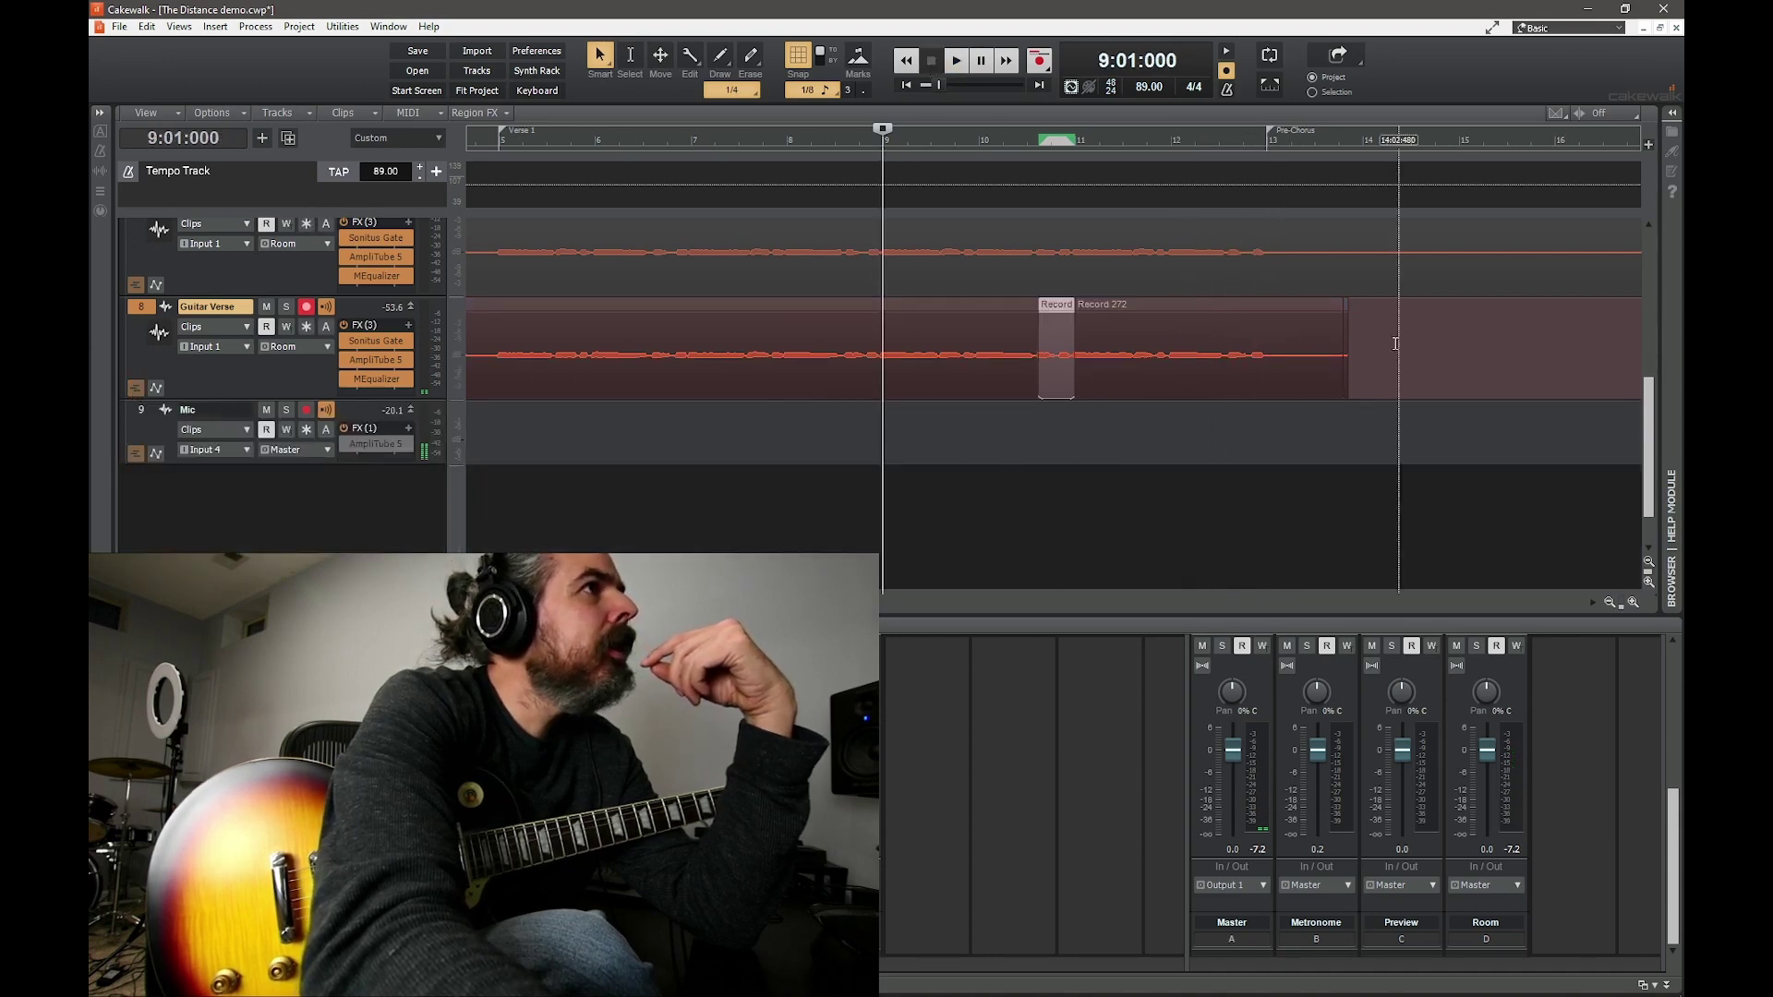
pyautogui.click(1400, 347)
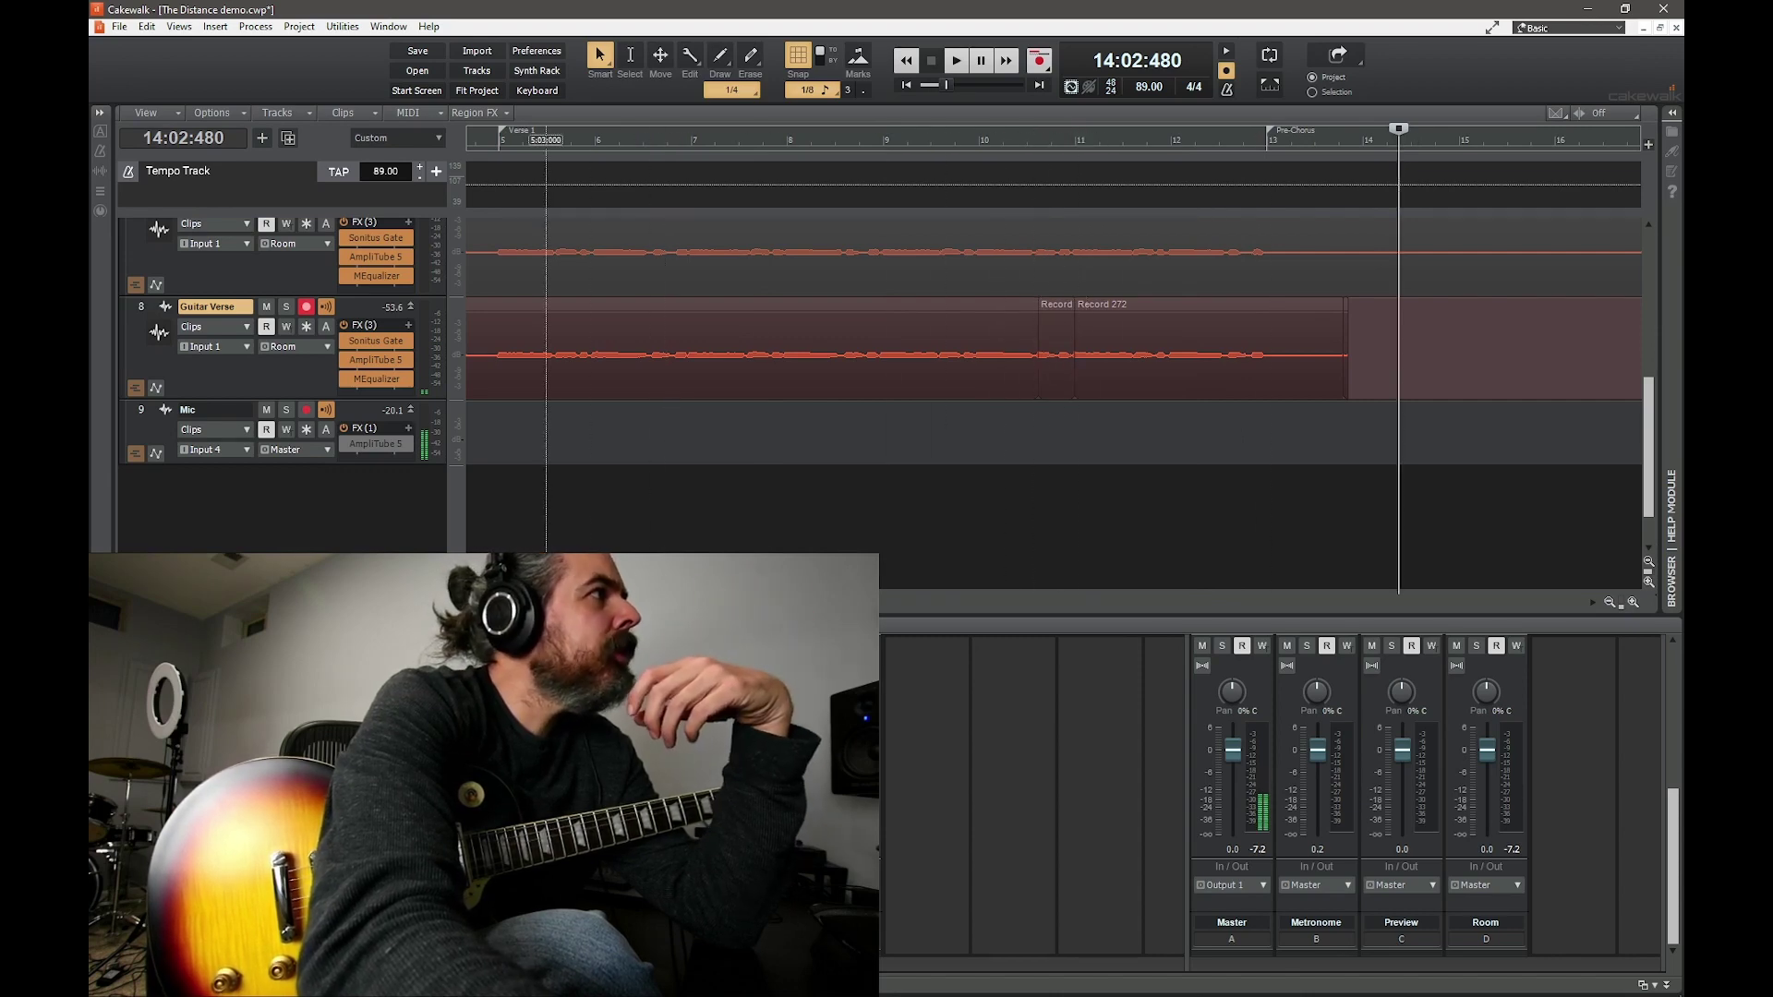
# - Record the Verse 2 guitar part on the Guitar Verse track from 29:01:000 to just past the second Pre-Chorus marker, and stop
pyautogui.click(1608, 602)
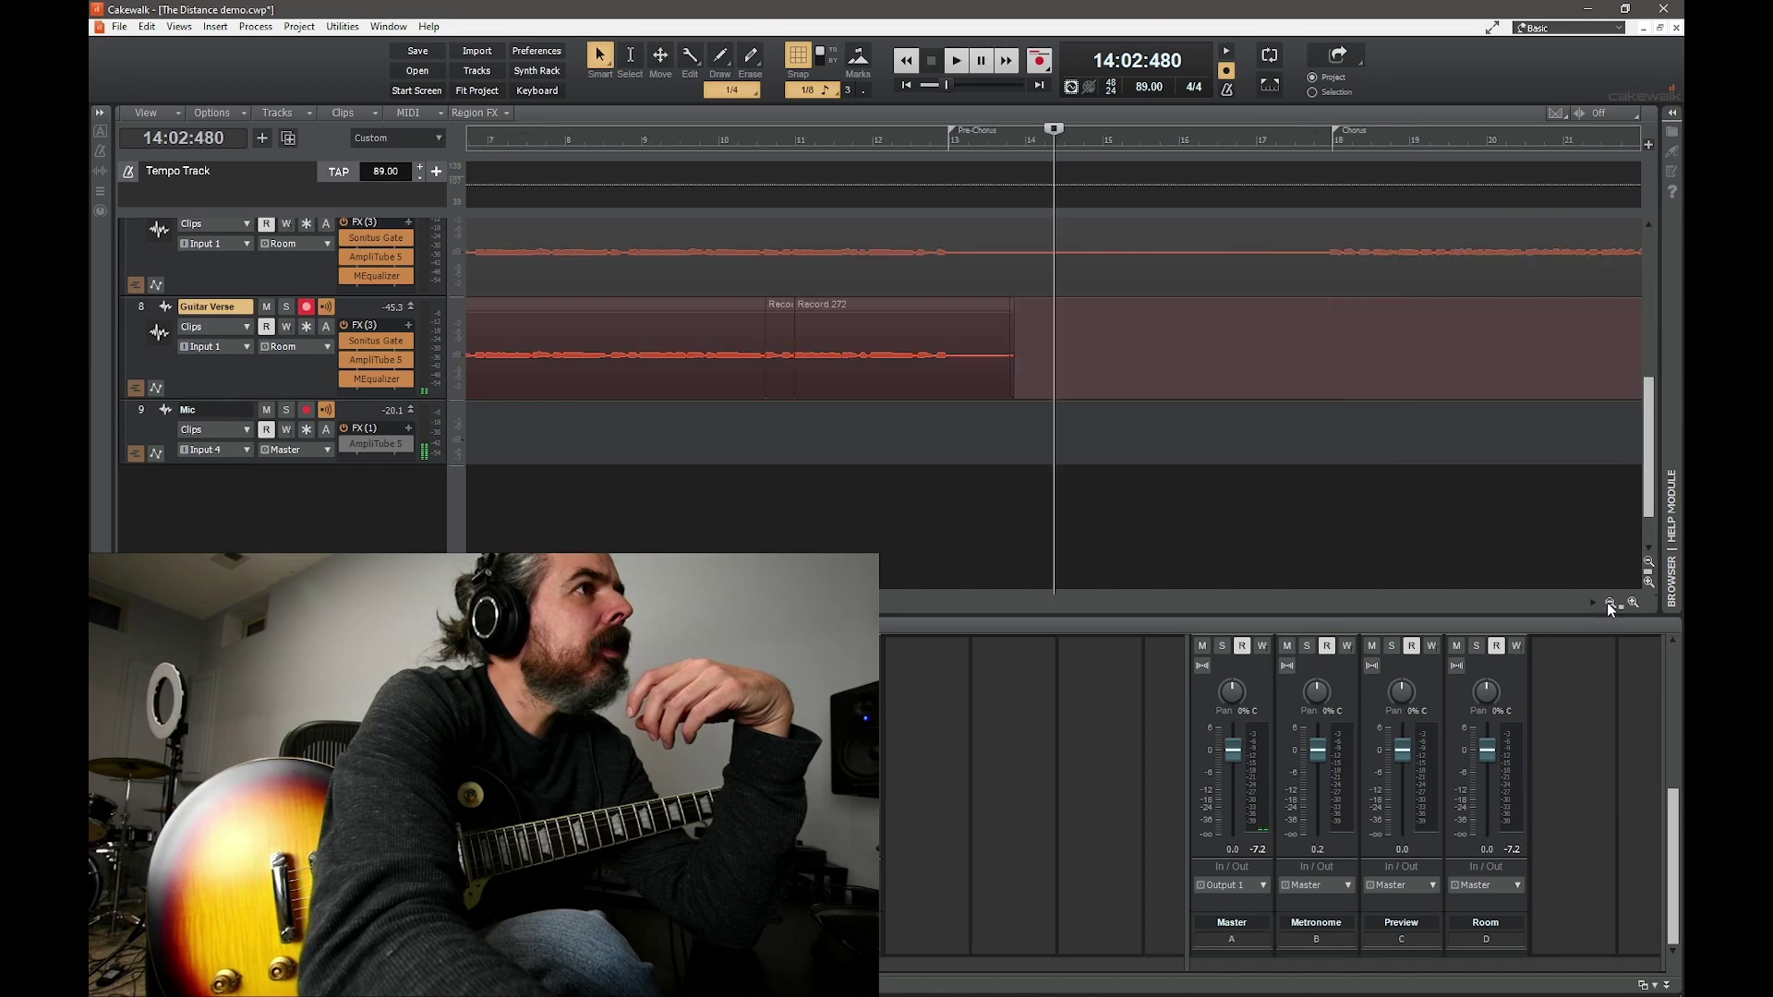
pyautogui.click(1609, 602)
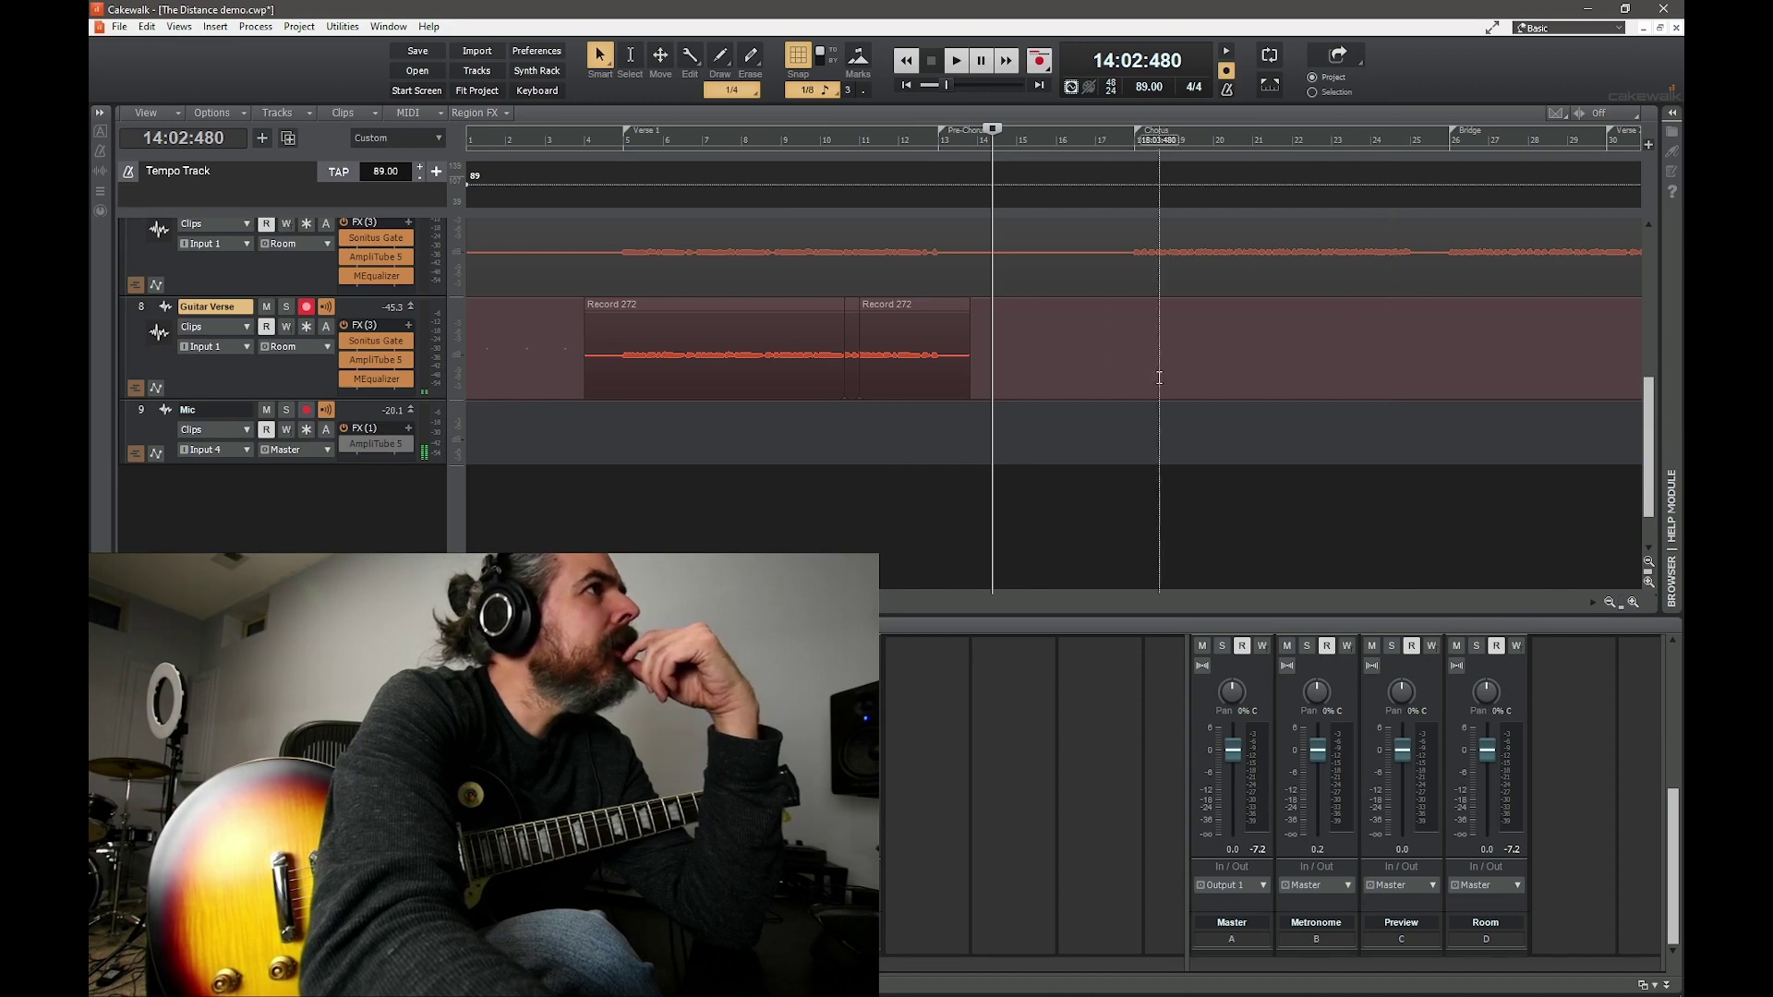
pyautogui.click(1610, 601)
pyautogui.click(1609, 601)
pyautogui.click(1609, 601)
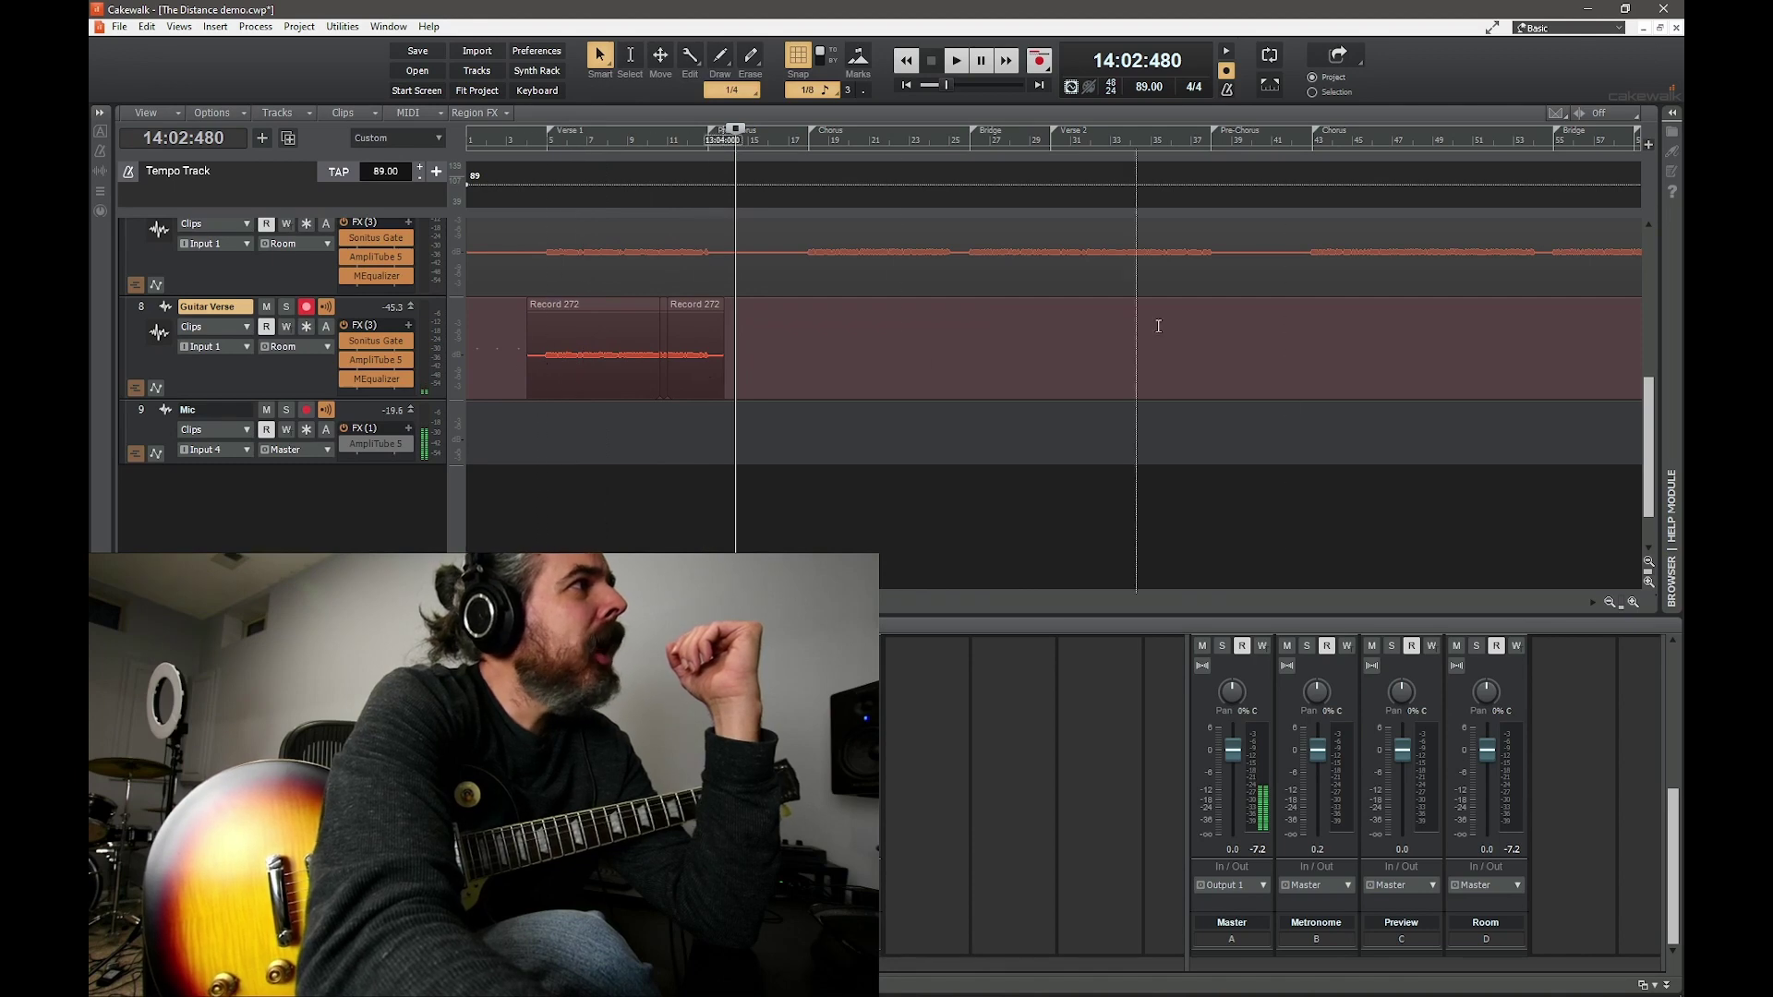
pyautogui.click(1051, 143)
pyautogui.click(1041, 61)
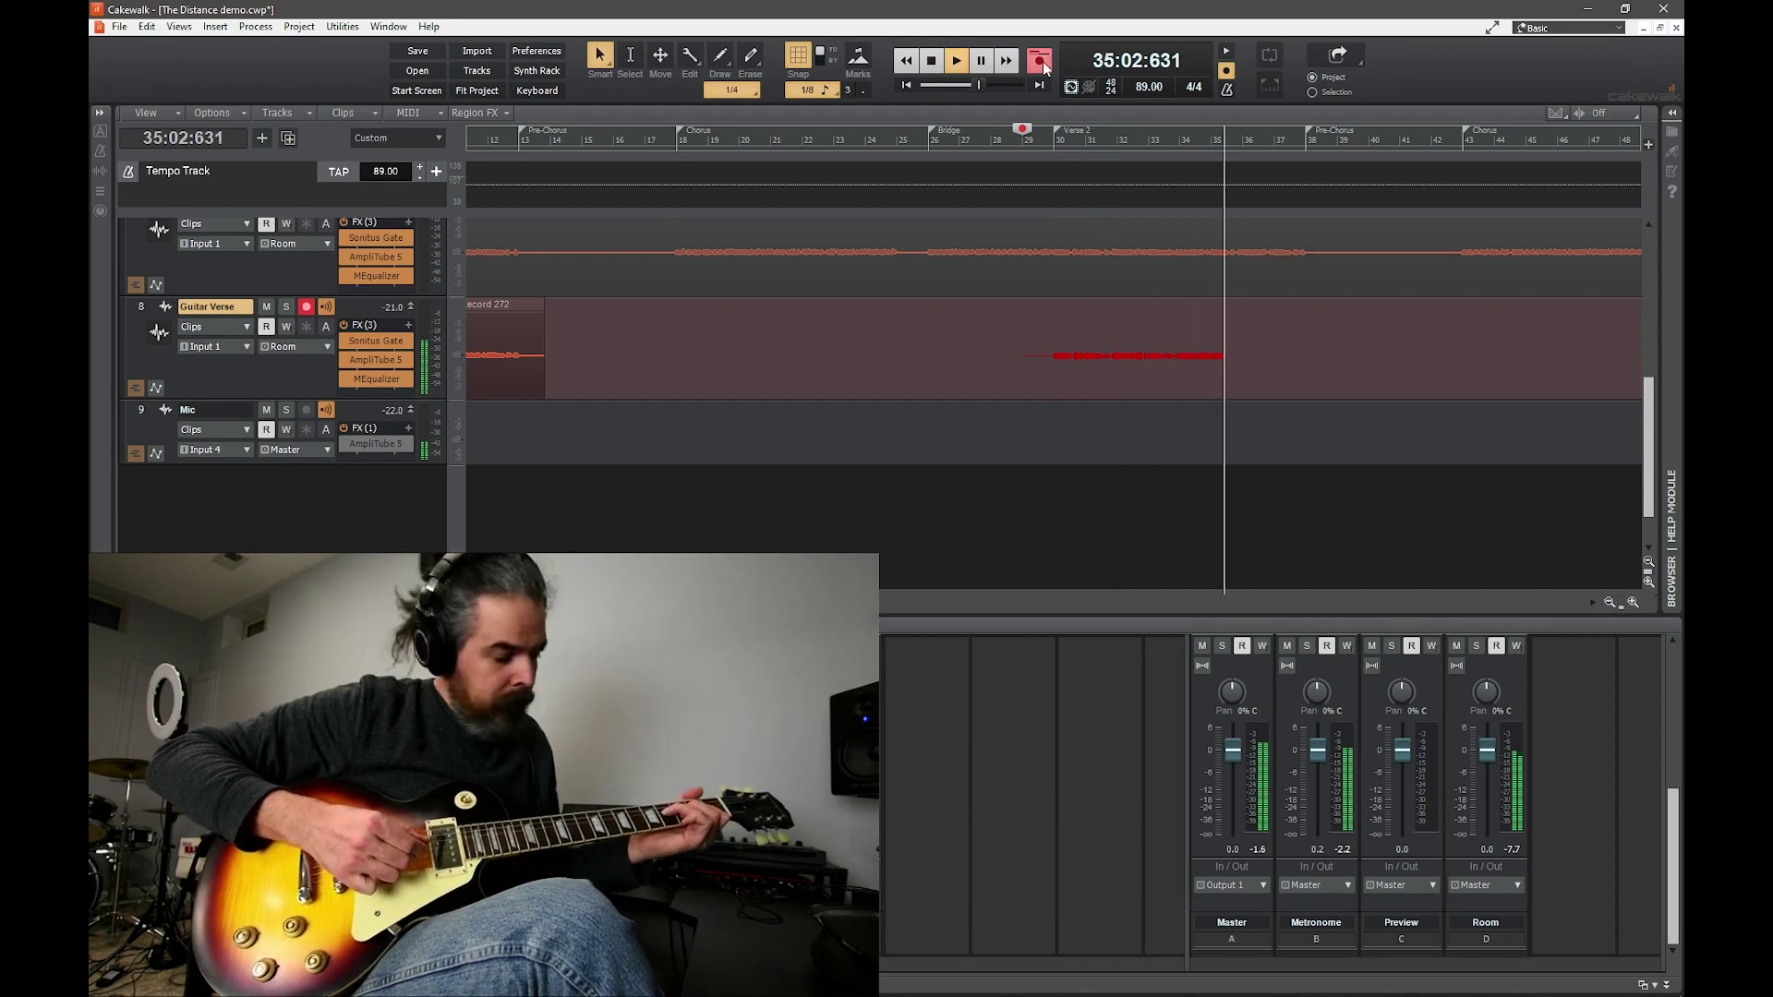
pyautogui.press('space')
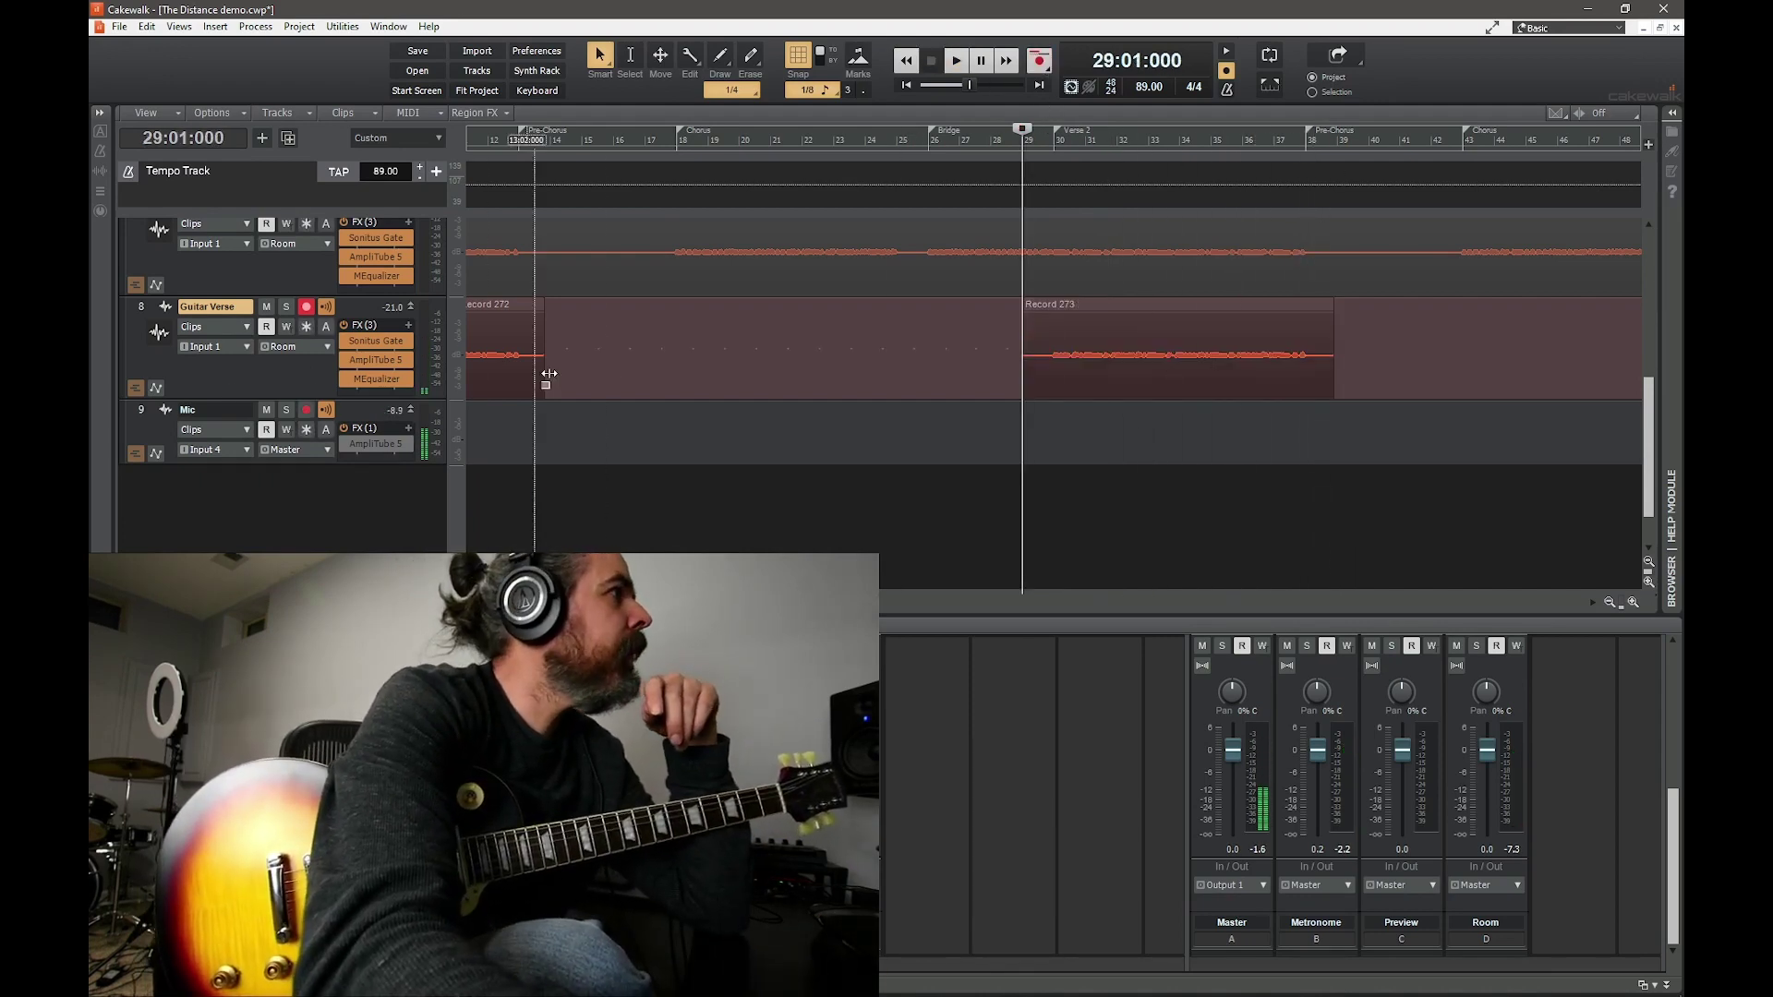
# - Disarm the Guitar Verse track and turn off its input echo
pyautogui.click(1610, 603)
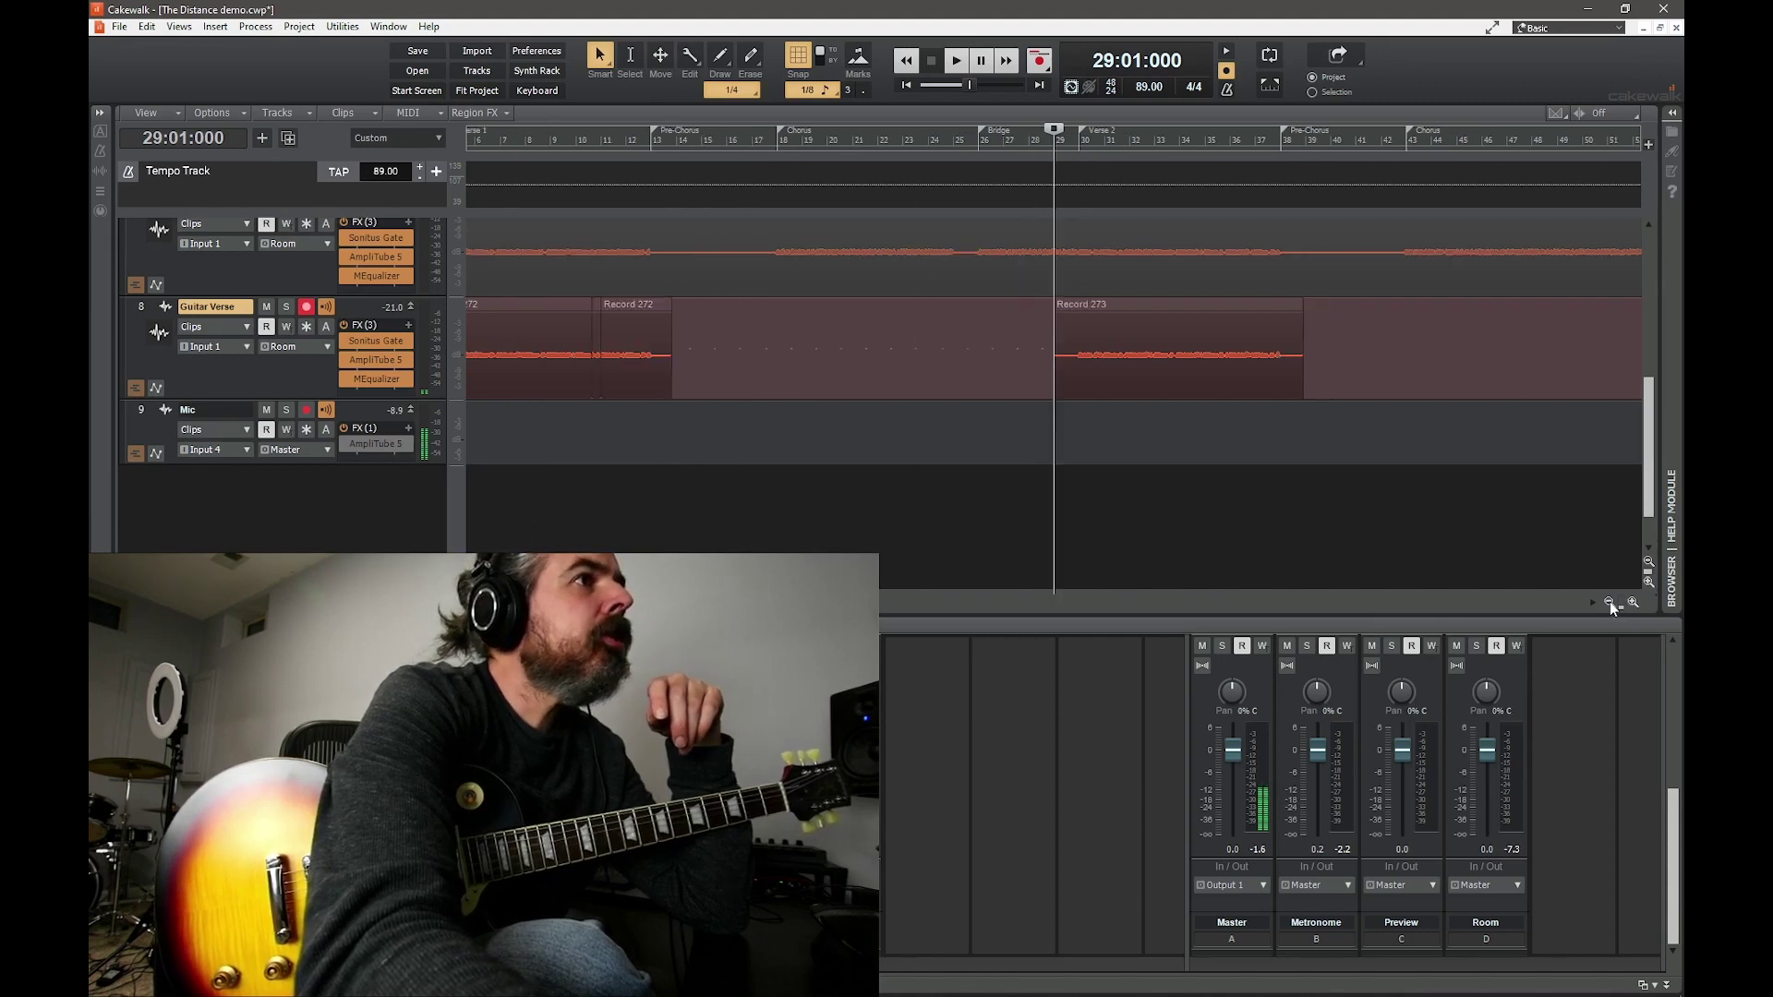
pyautogui.click(1610, 602)
pyautogui.click(1609, 603)
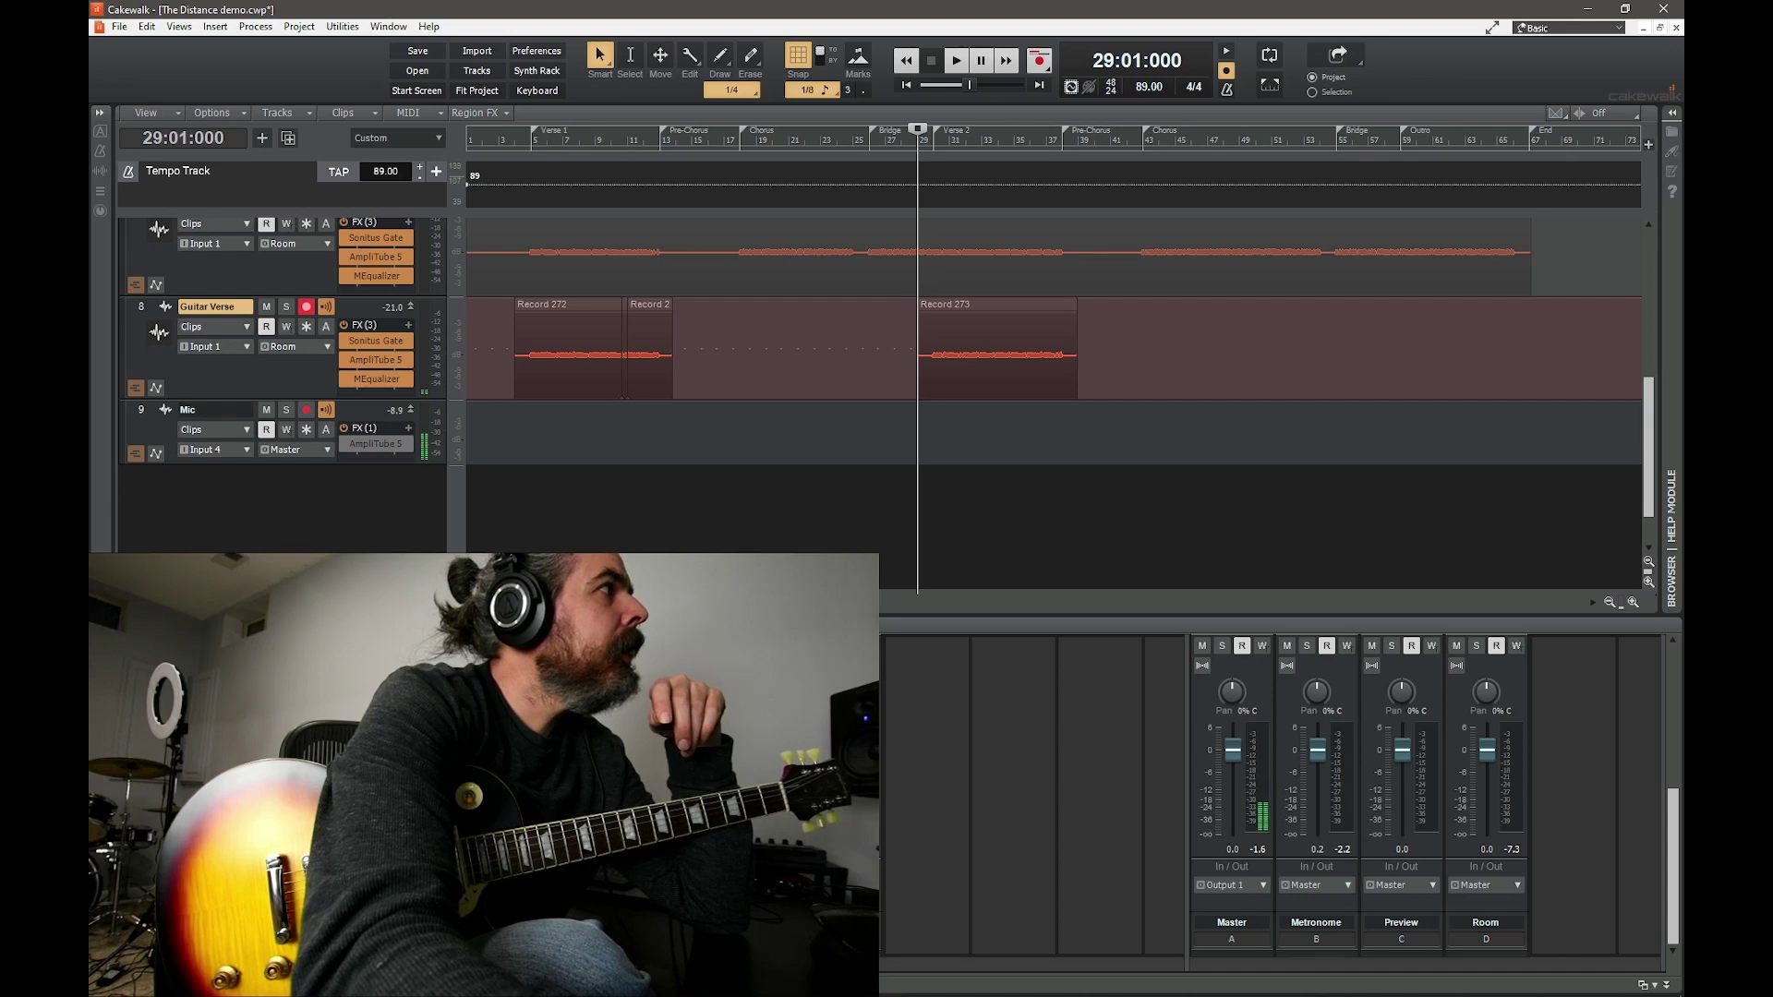
pyautogui.click(323, 308)
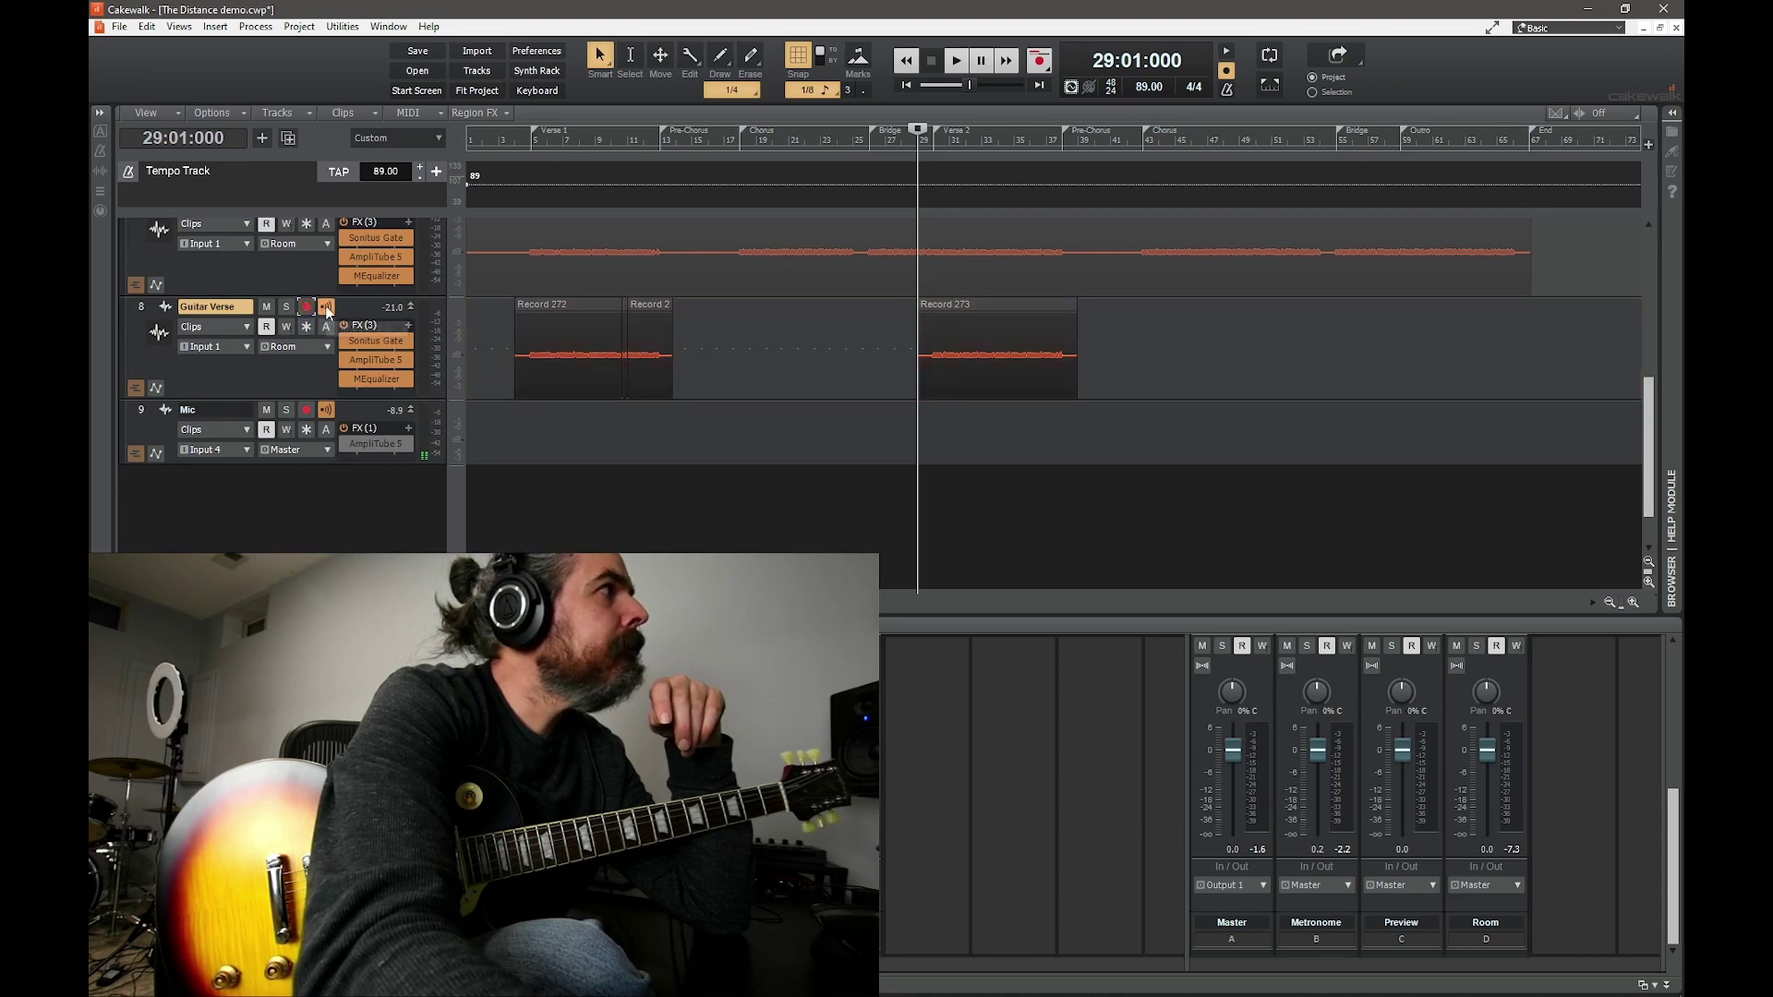
# - Duplicate the Guitar Verse track without its clips, keeping its effects and its input and output settings
pyautogui.rightClick(296, 377)
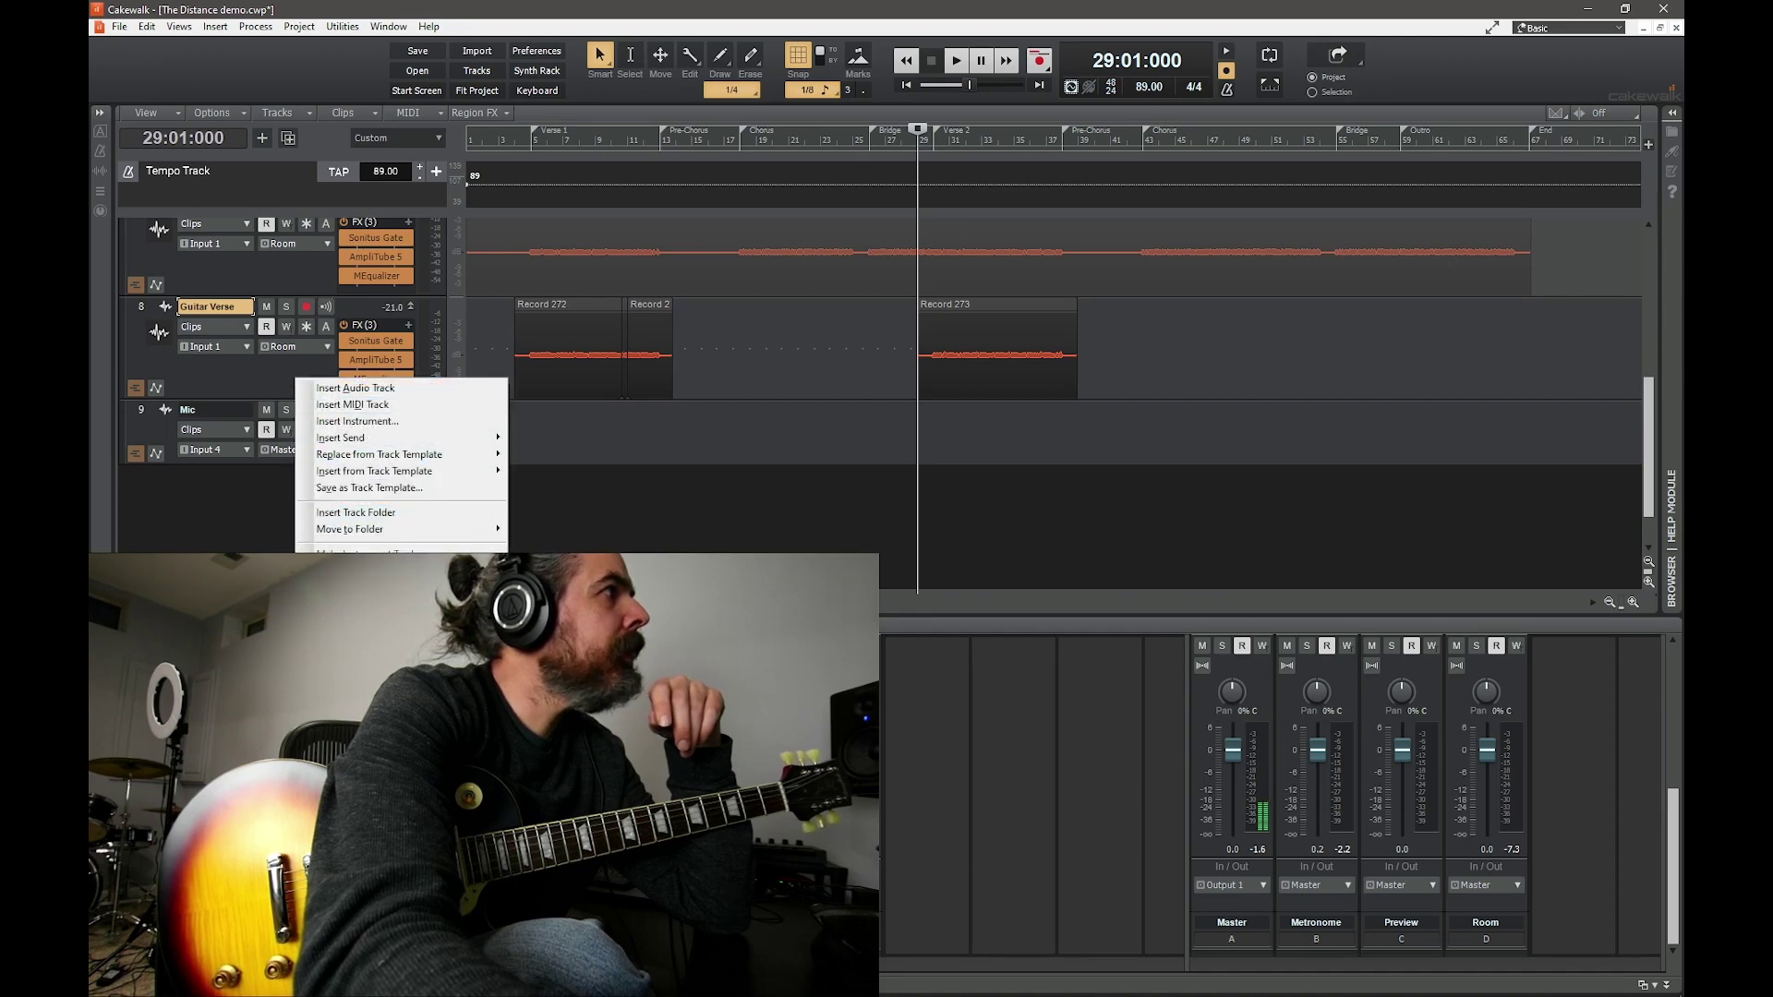
pyautogui.click(141, 307)
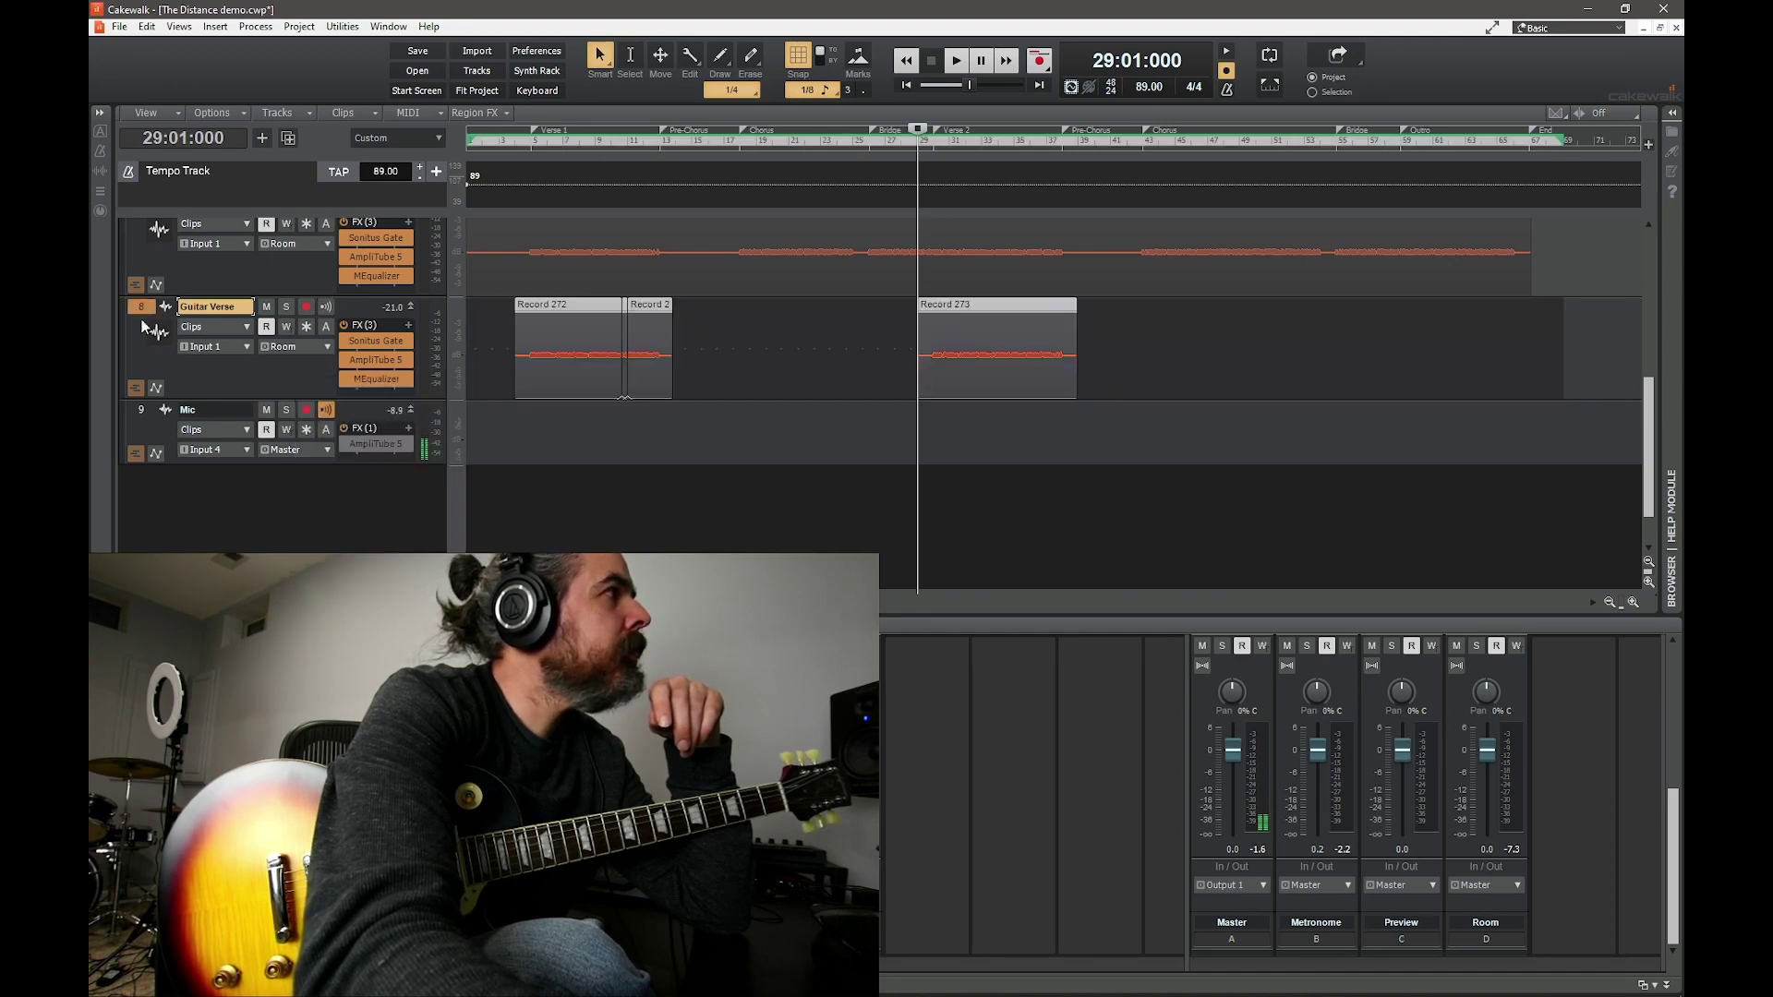
pyautogui.rightClick(243, 380)
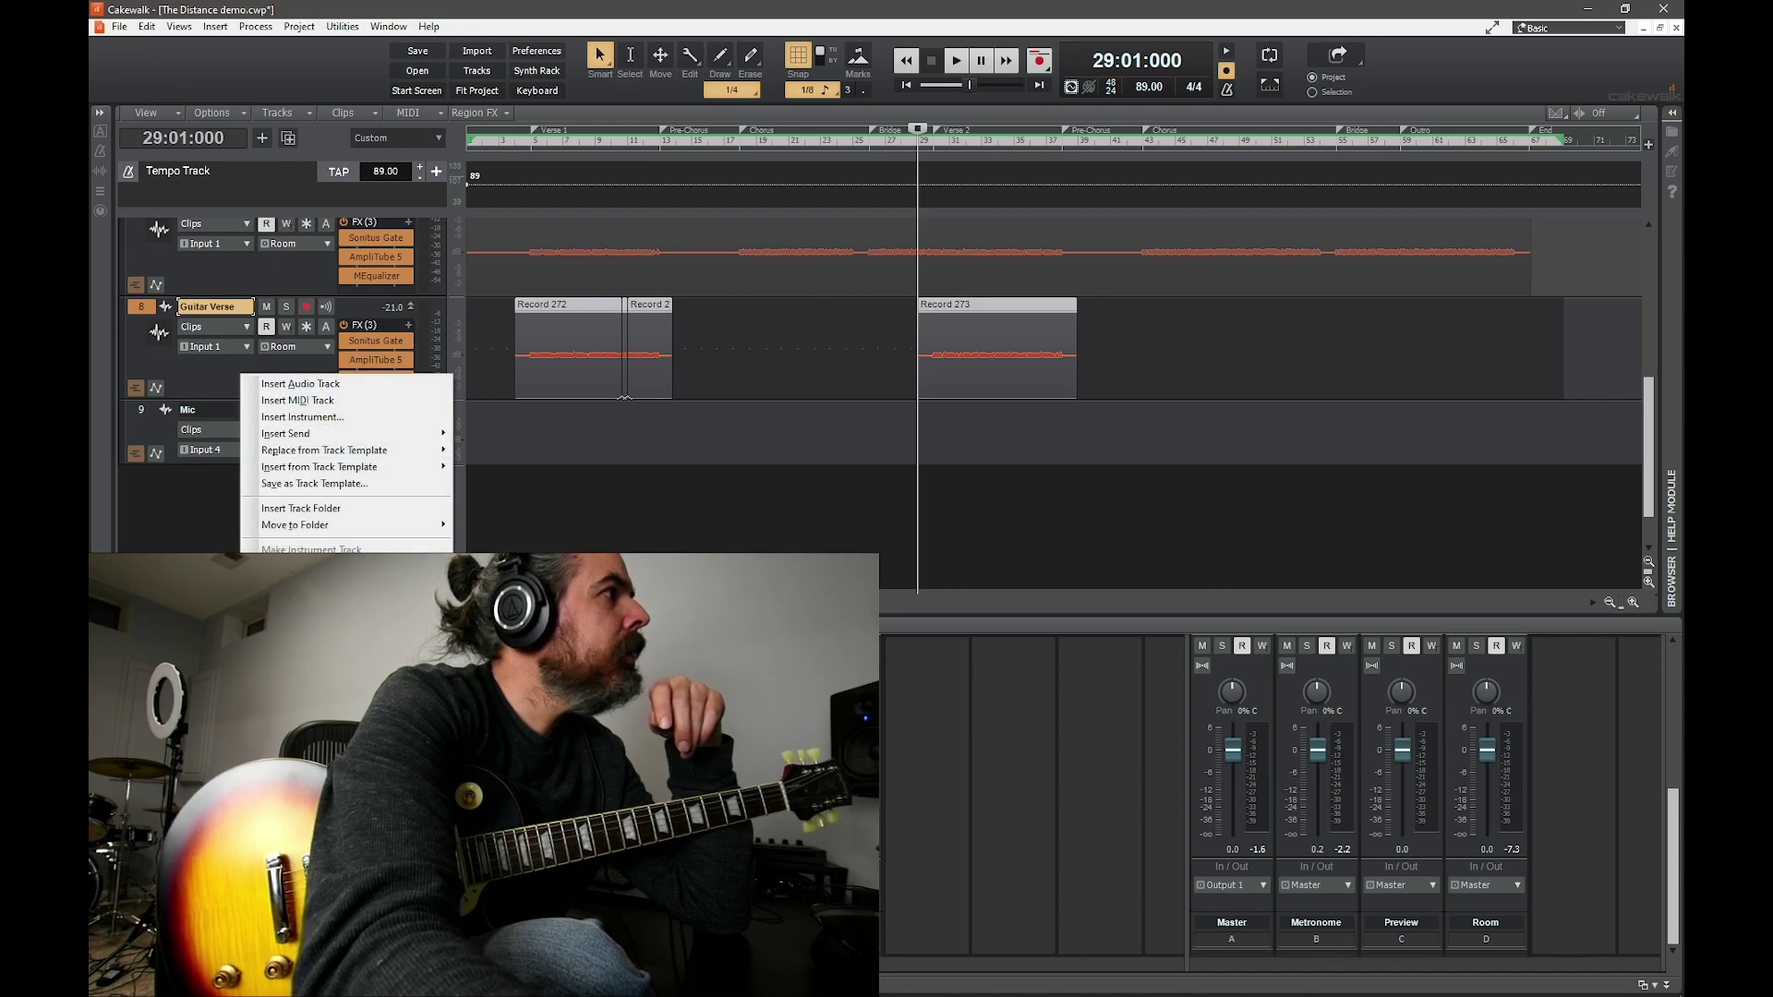
pyautogui.click(349, 417)
pyautogui.press('Return')
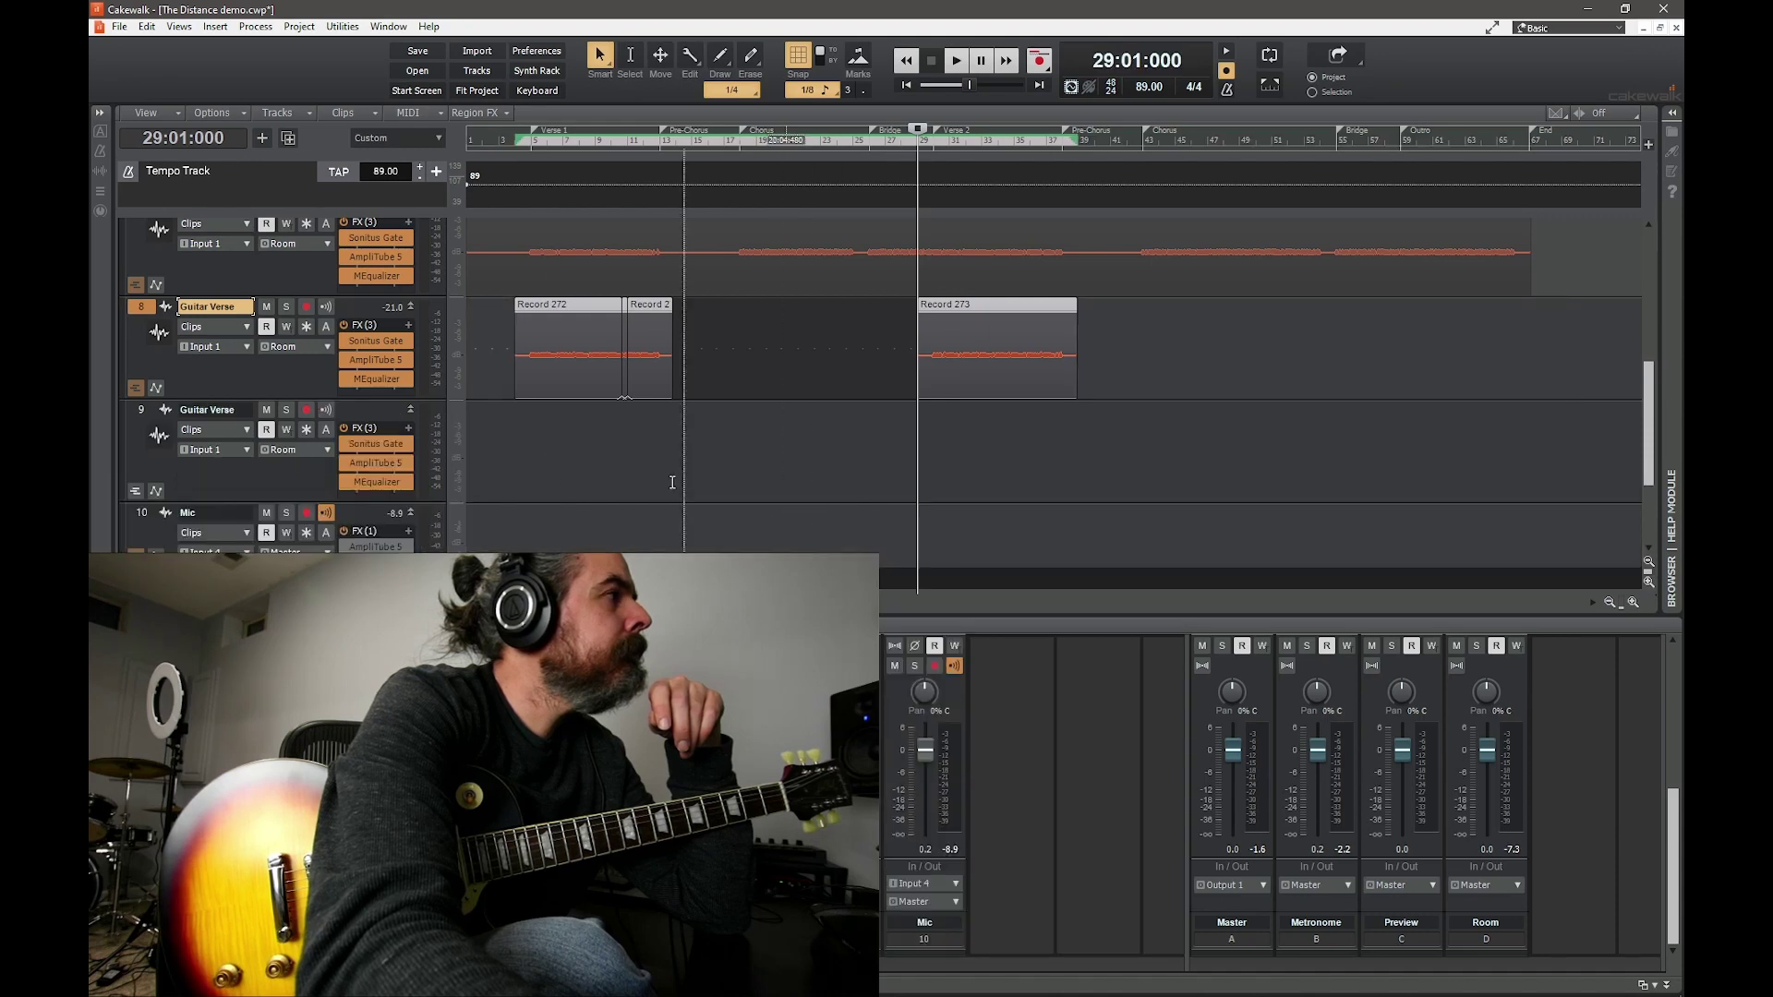
# - Rename the duplicated Guitar Verse track as Guitar Chorus L
pyautogui.click(224, 455)
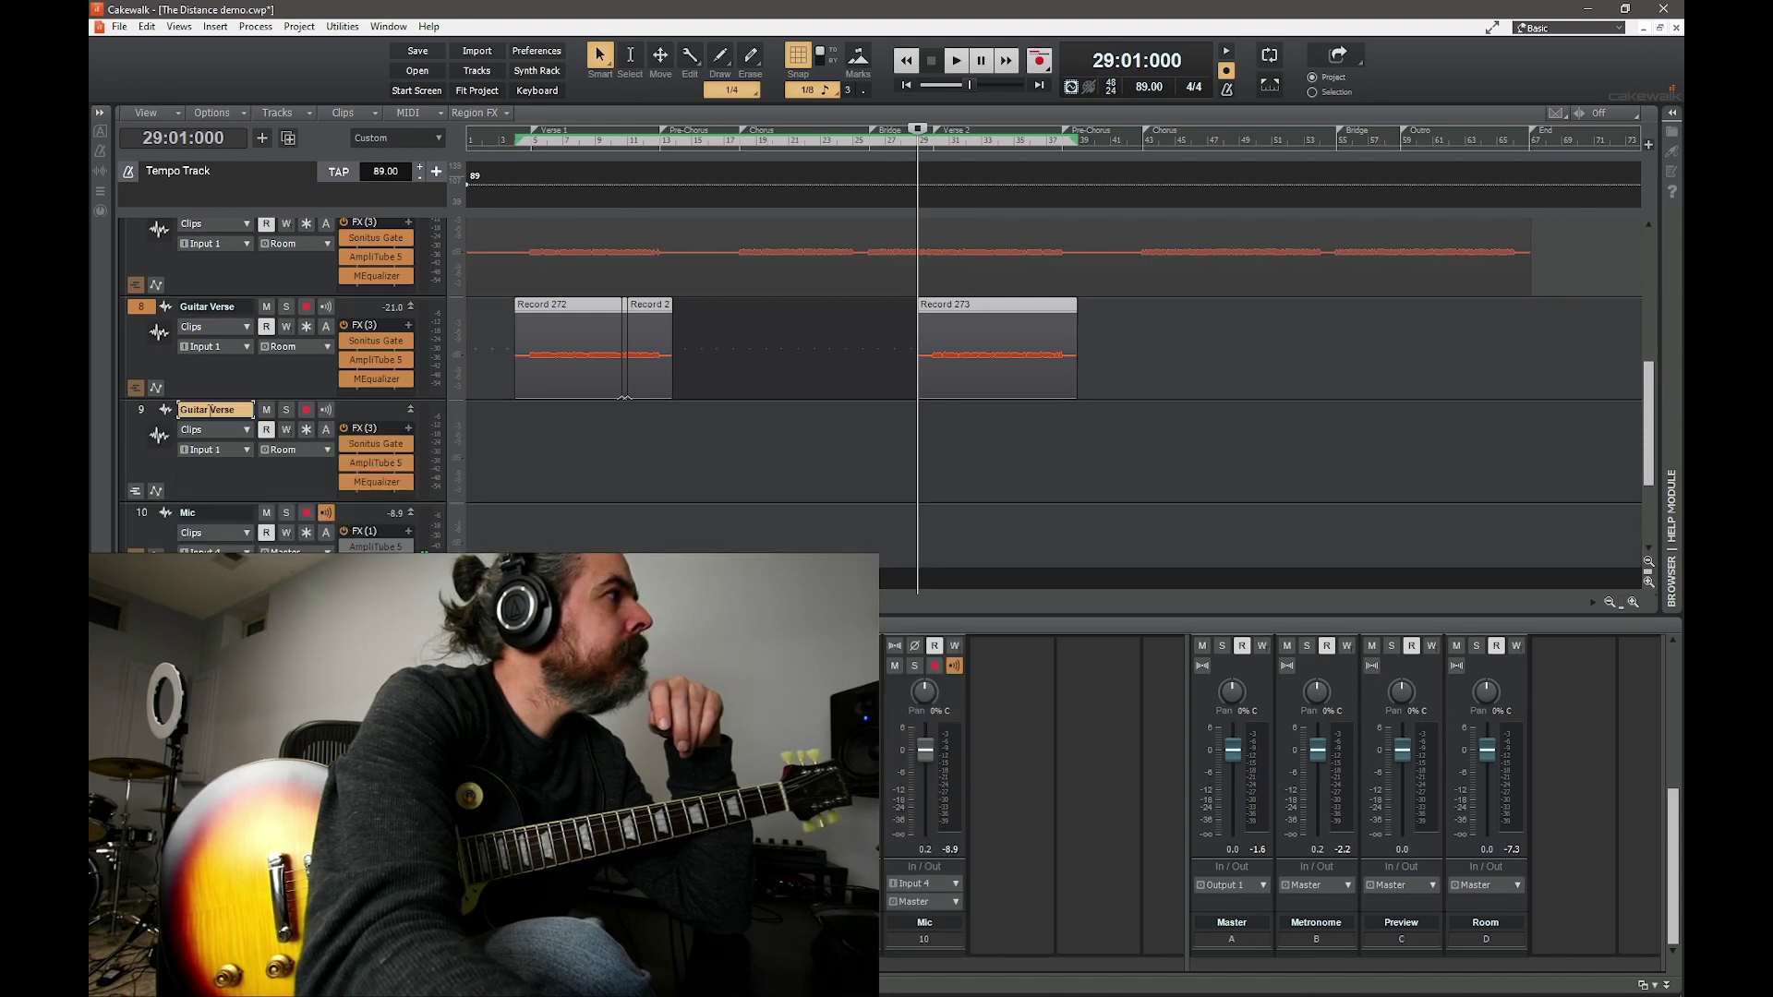
pyautogui.doubleClick(210, 413)
pyautogui.press('BackSpace')
pyautogui.press('BackSpace')
pyautogui.press('BackSpace')
pyautogui.press('BackSpace')
pyautogui.press('BackSpace')
pyautogui.write('Chorus')
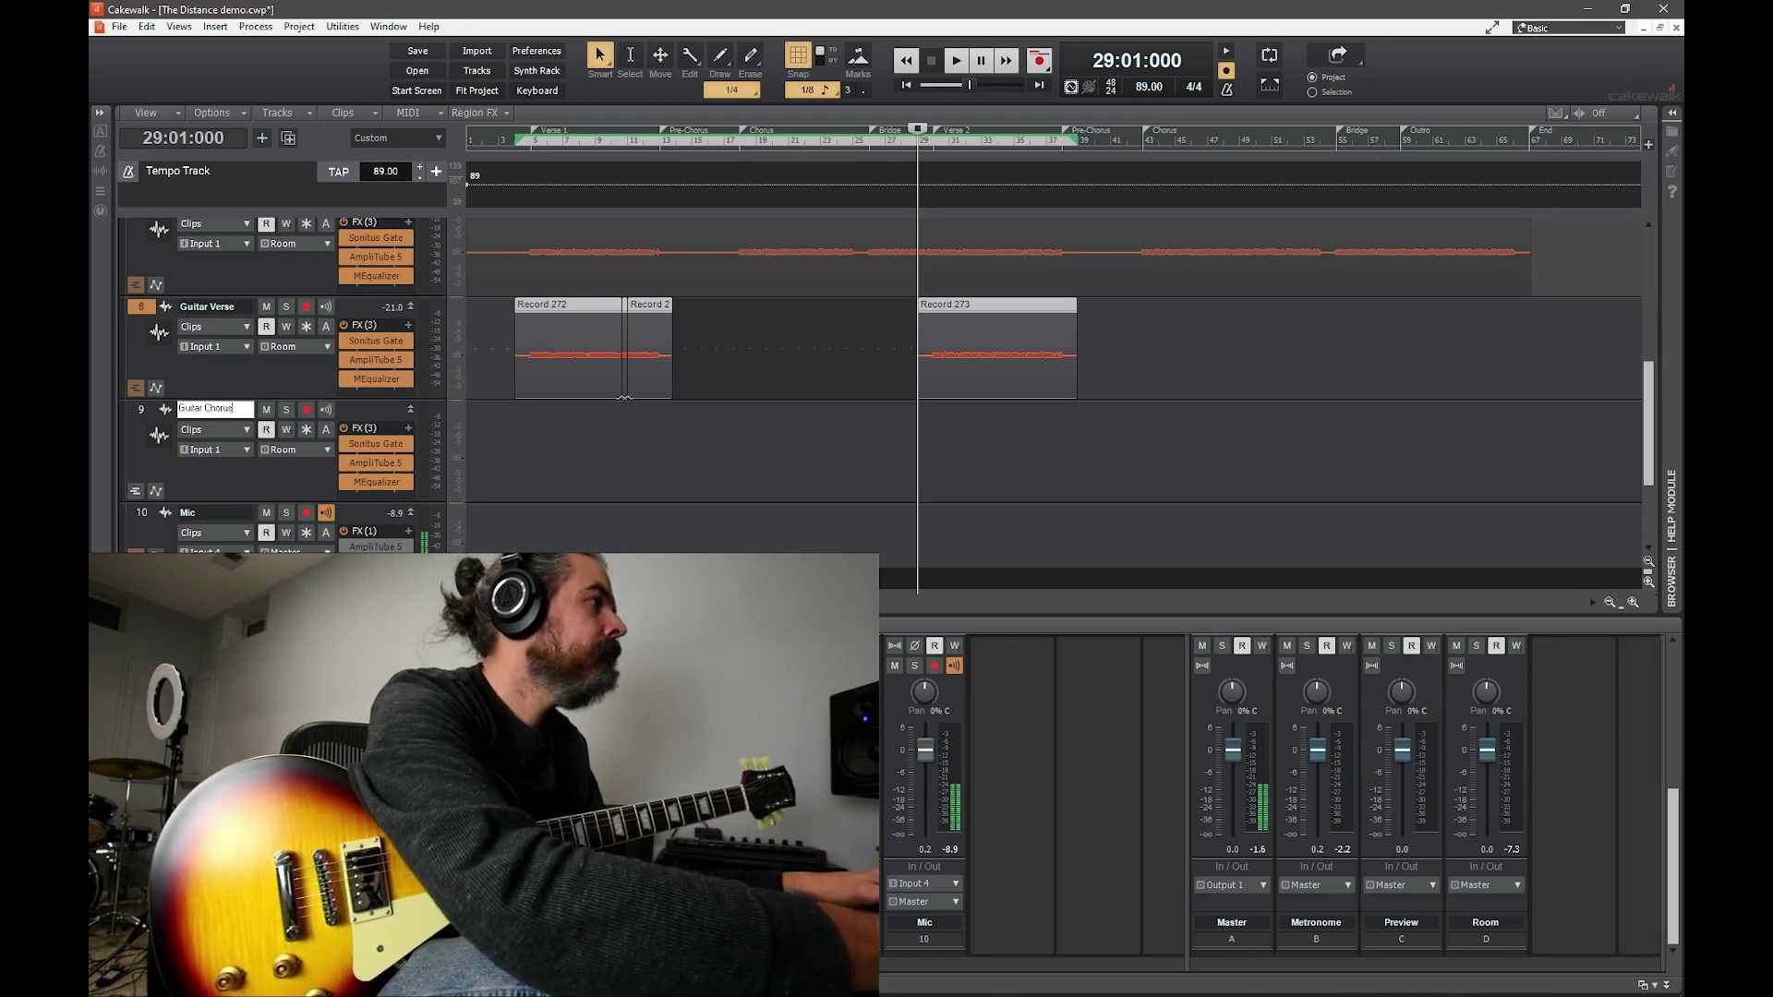
pyautogui.write(' L')
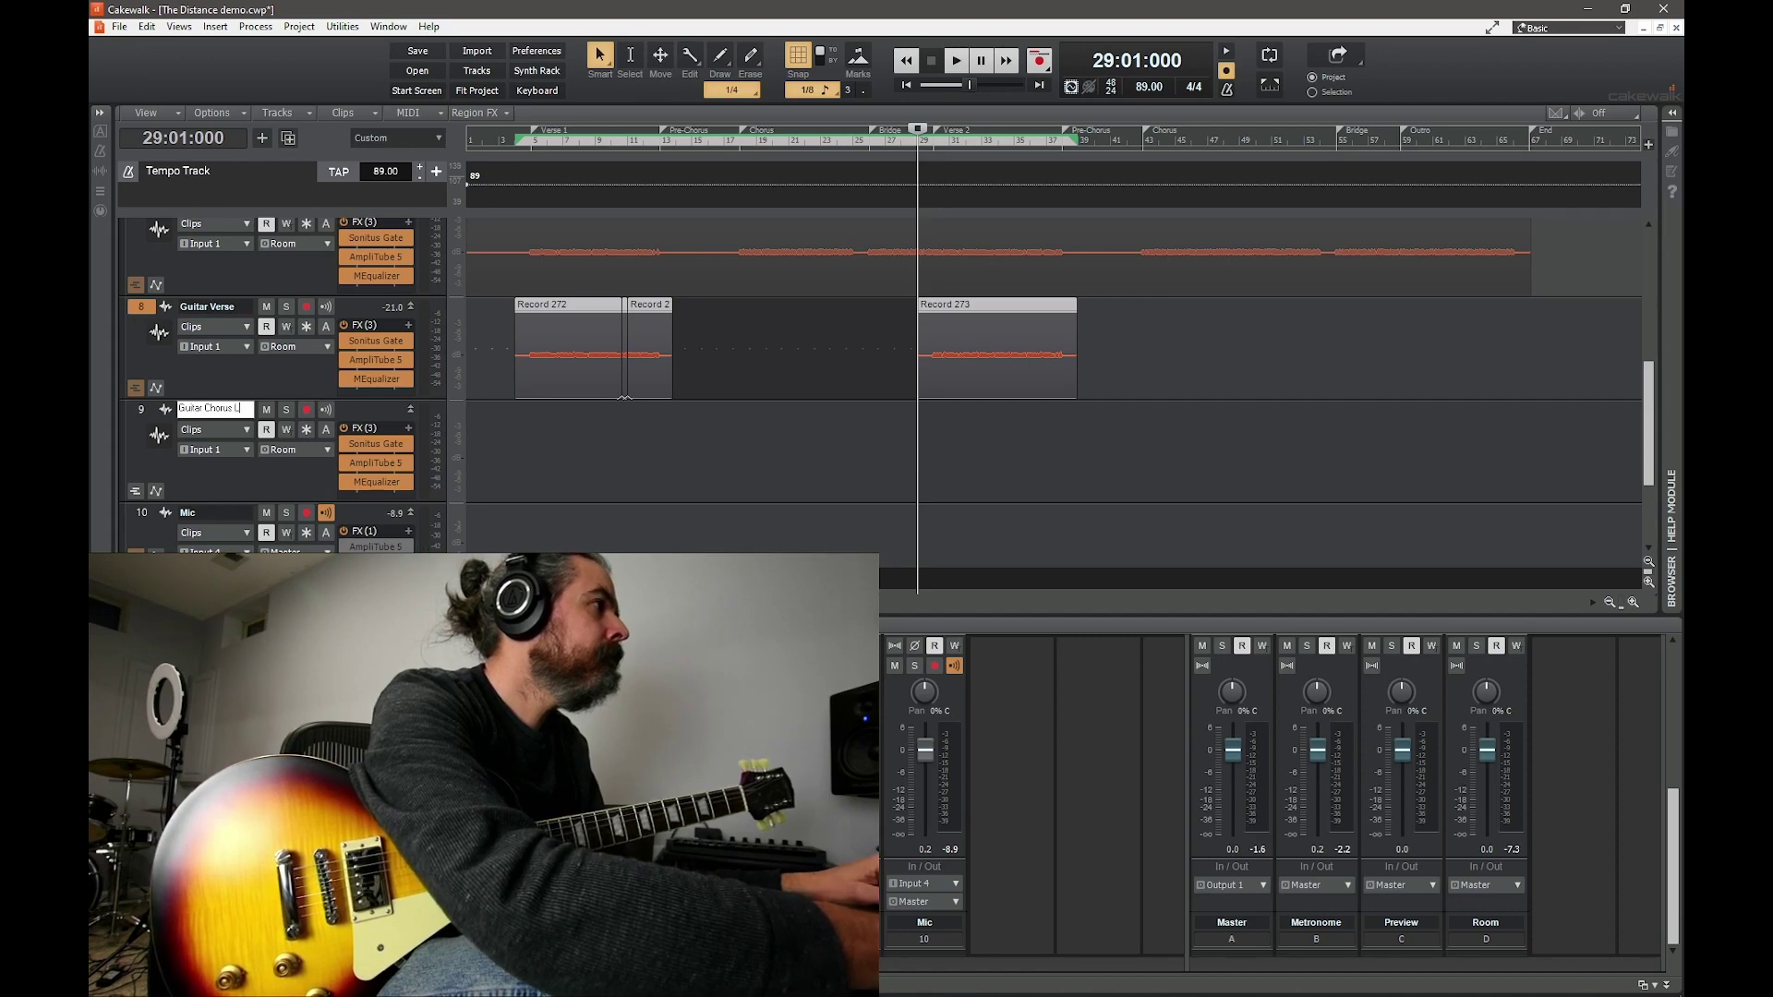
pyautogui.press('Return')
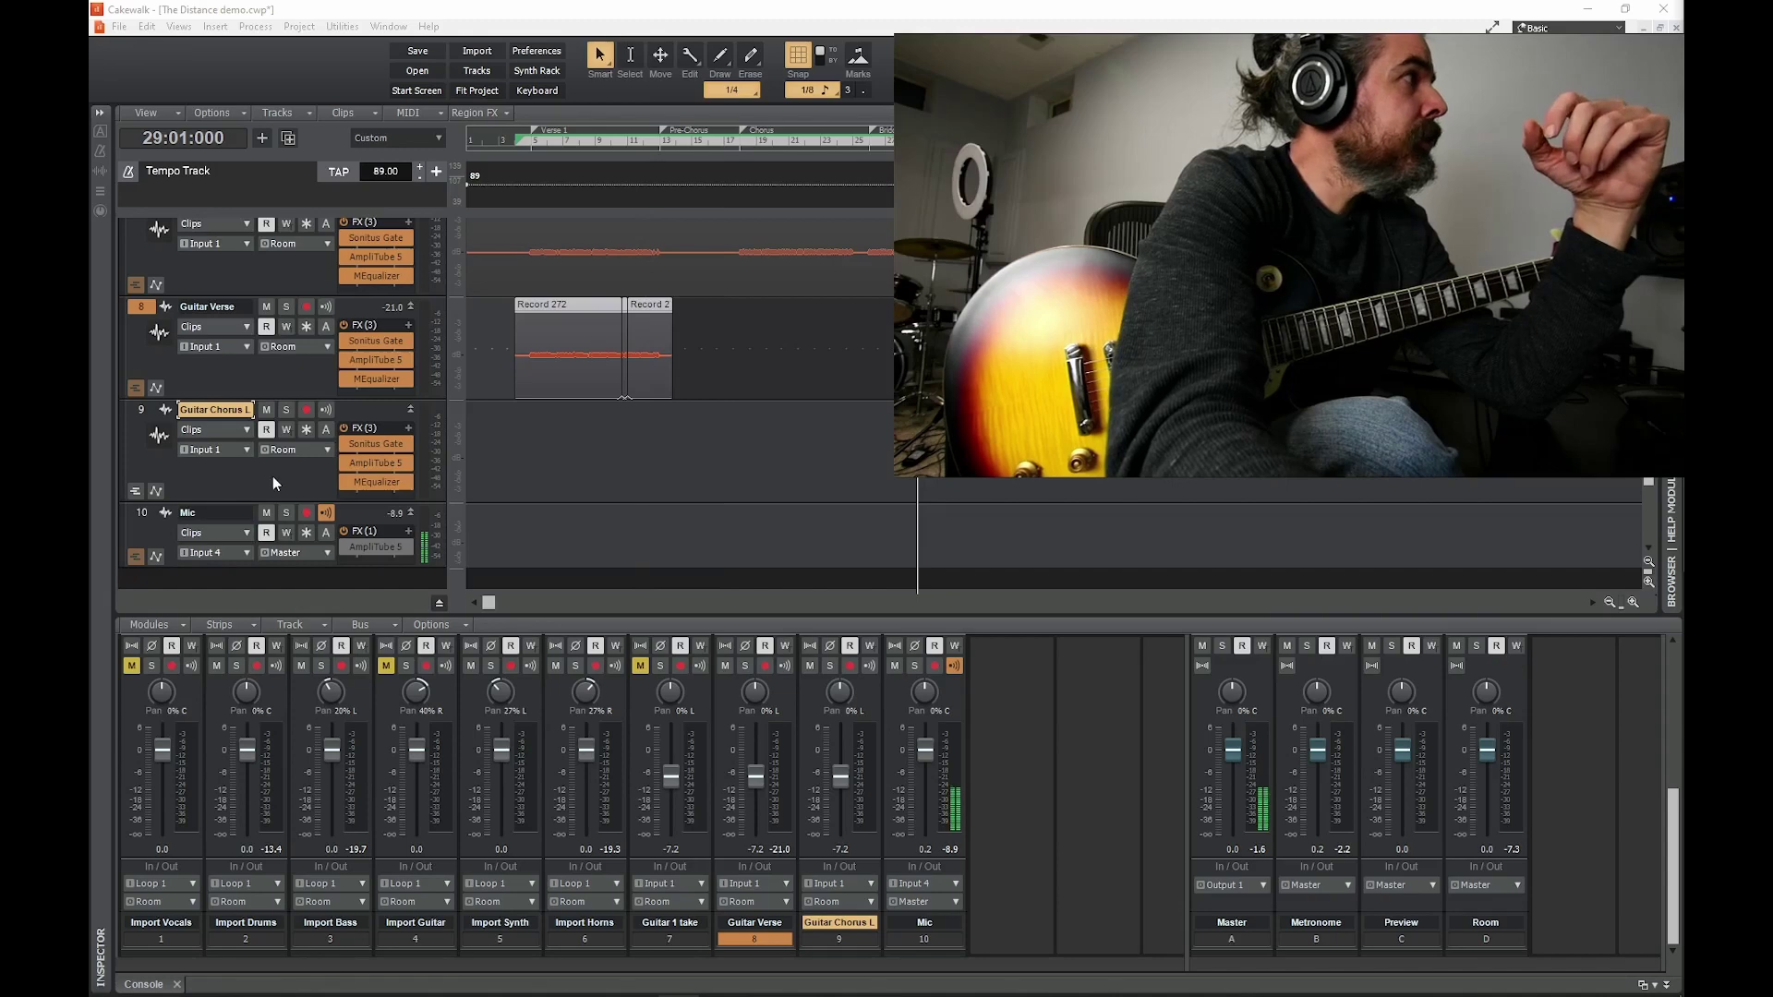
# - Duplicate the Guitar Chorus L track once with its properties, effects and sends, starting at track 10
pyautogui.rightClick(244, 472)
pyautogui.click(147, 411)
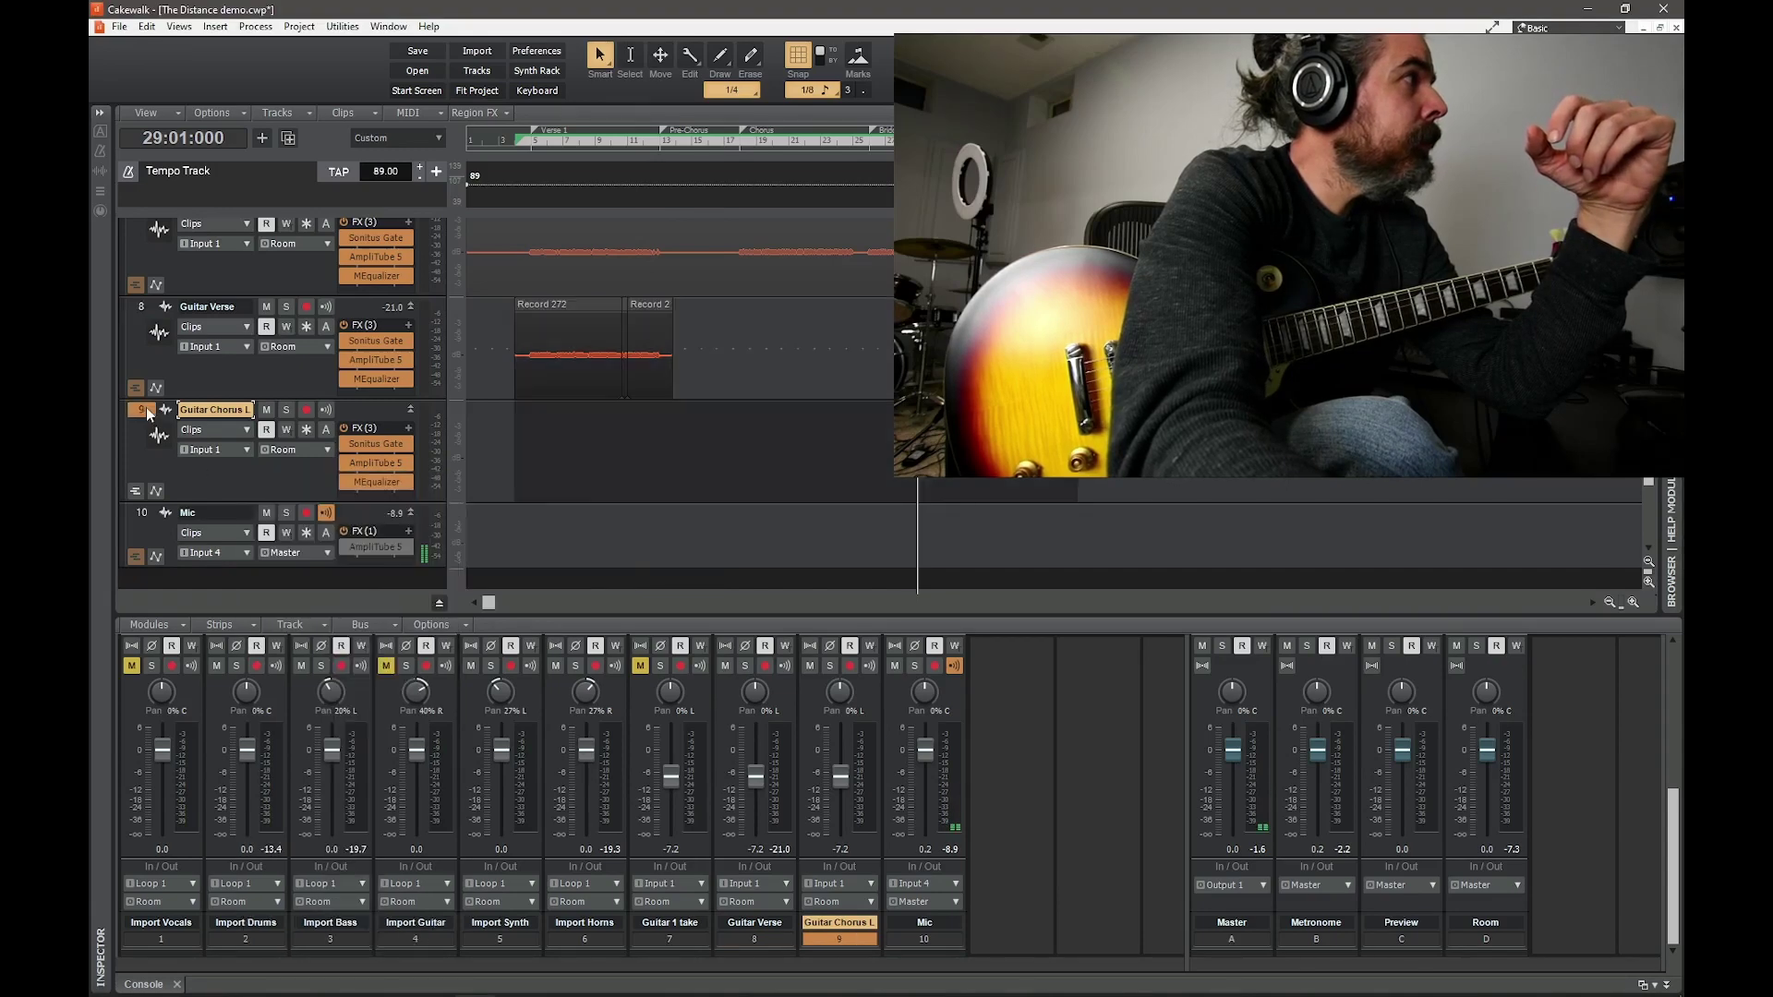
pyautogui.rightClick(223, 467)
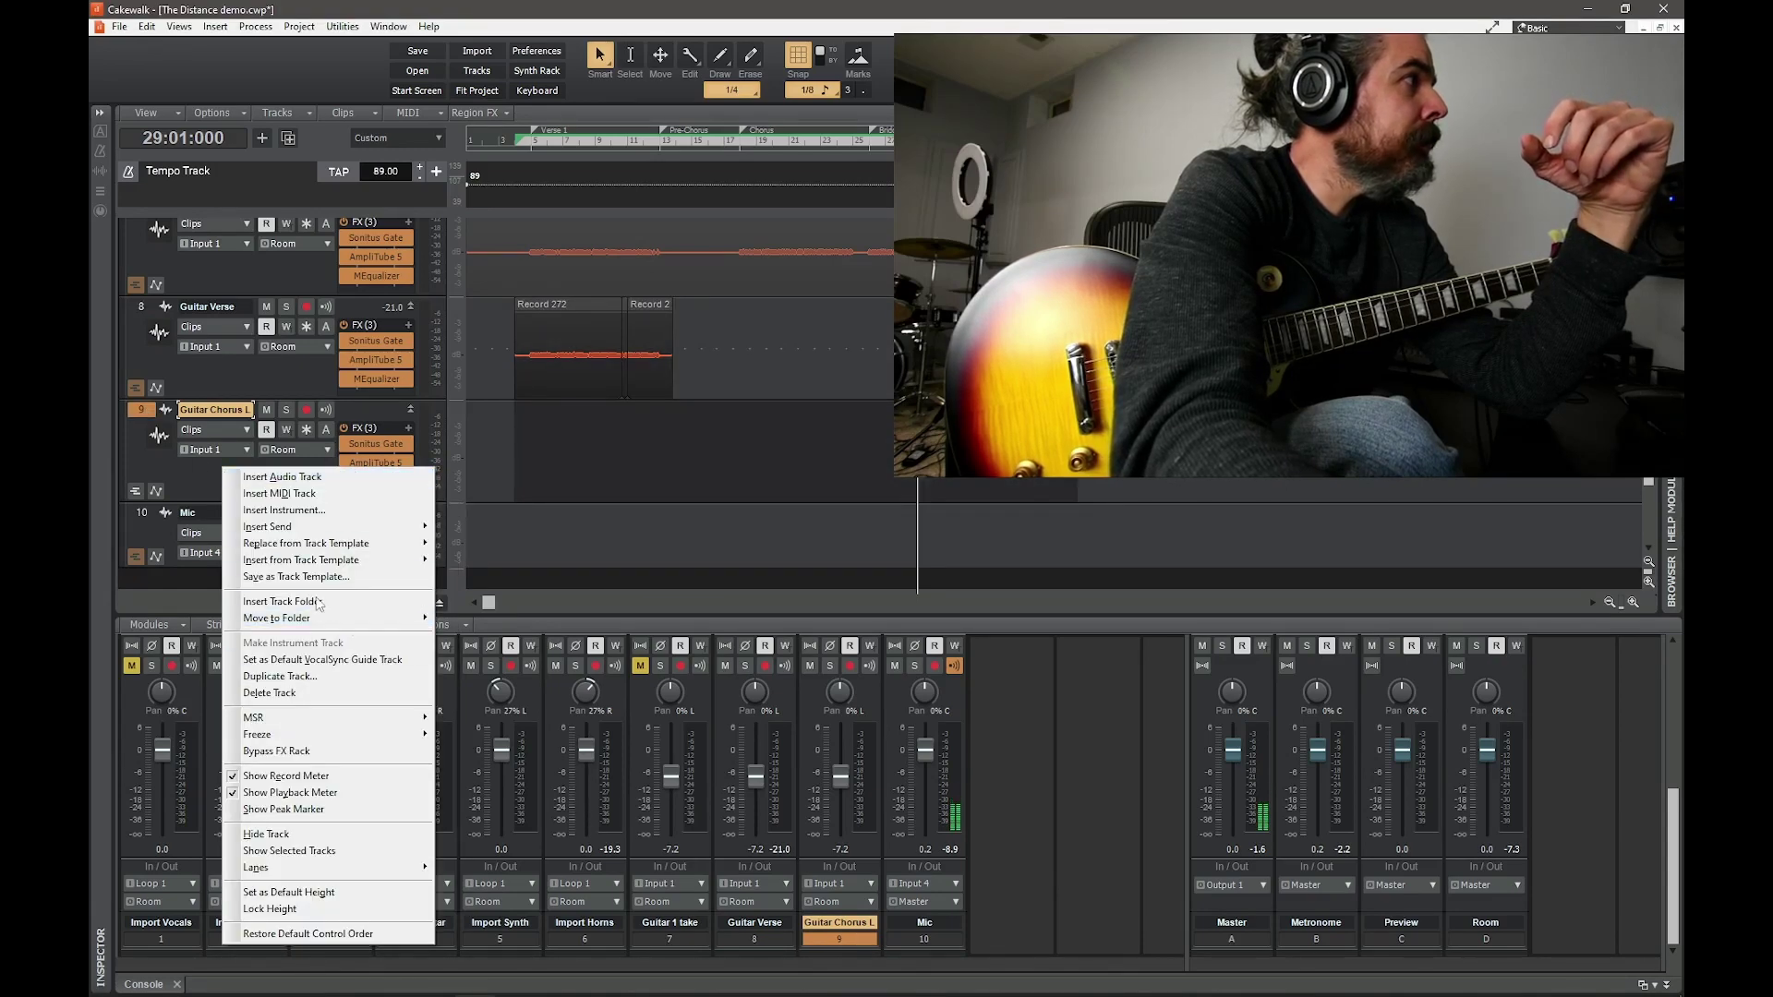
pyautogui.click(356, 677)
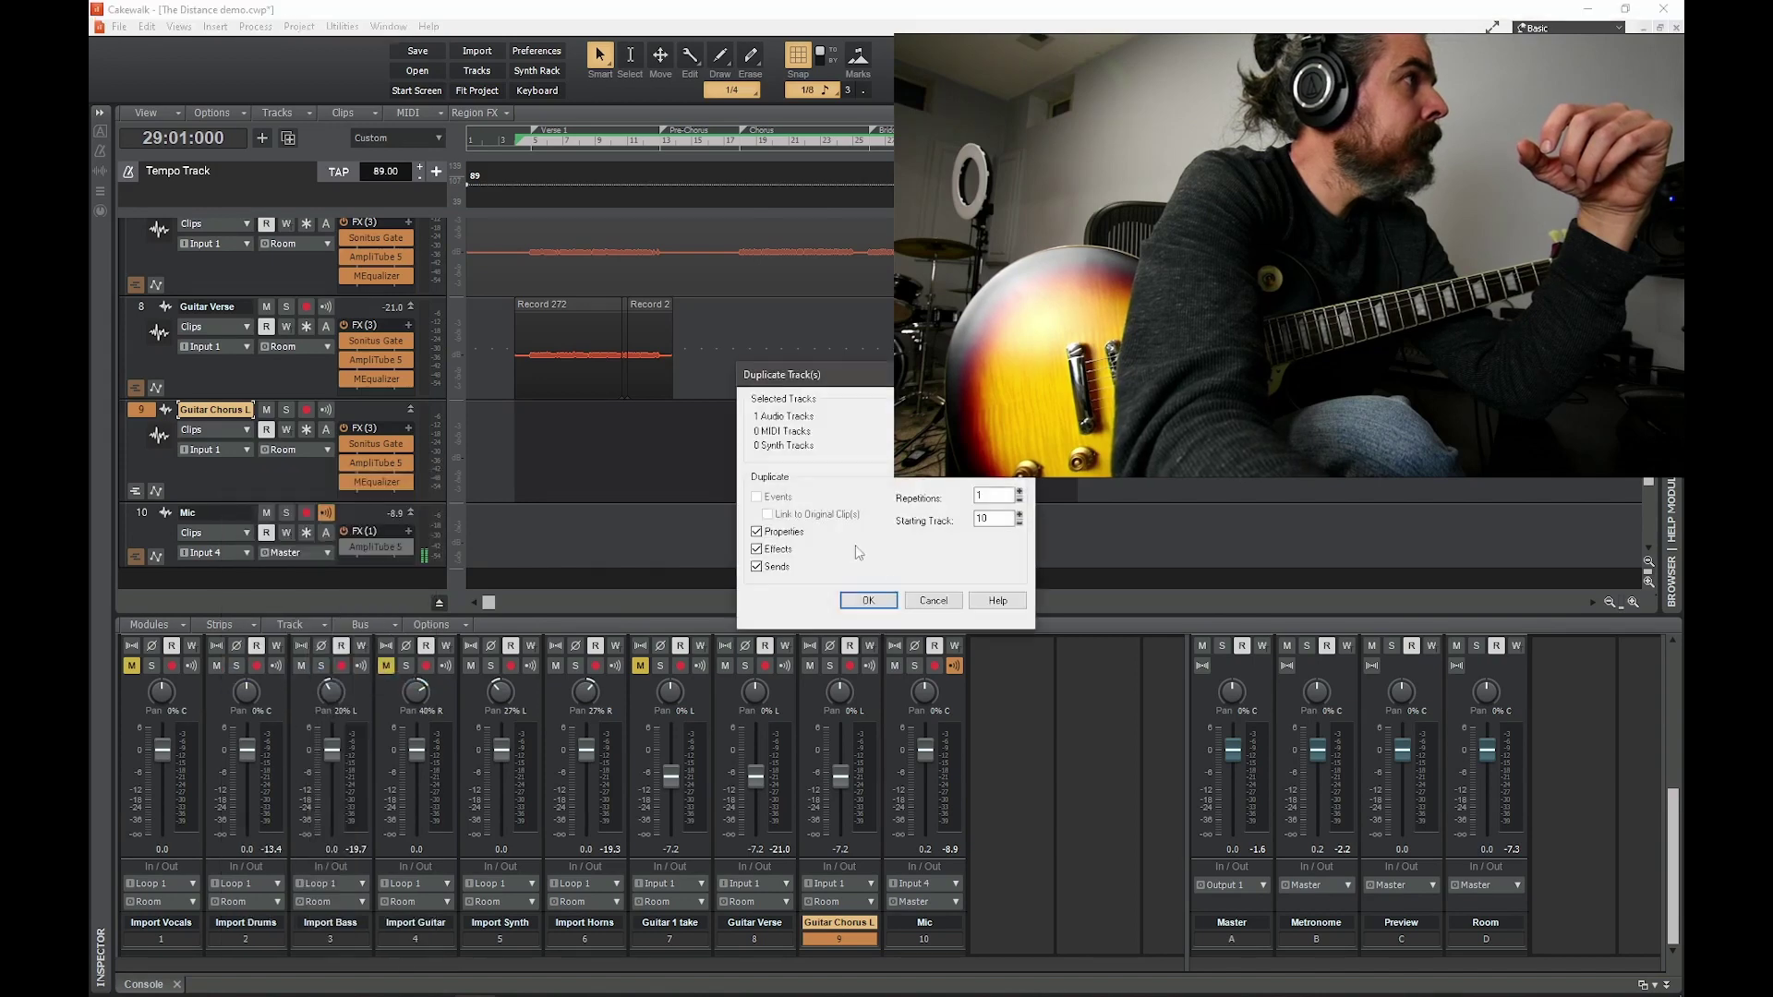
pyautogui.click(870, 603)
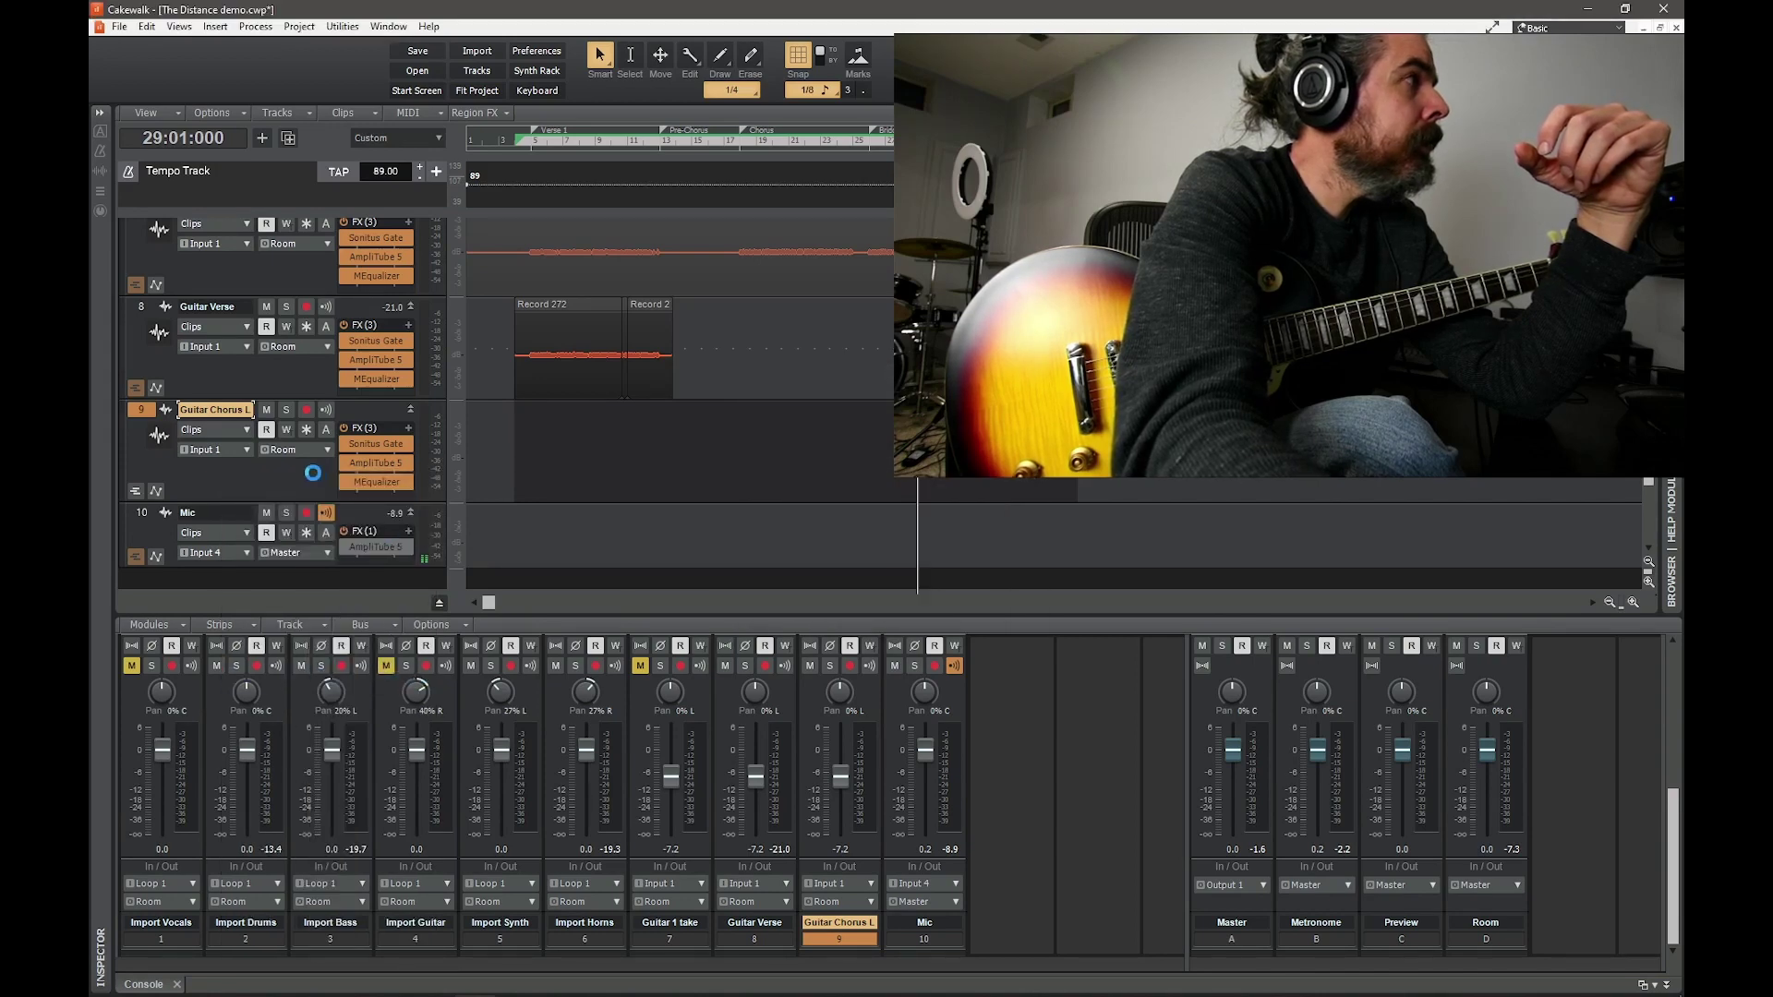
# - Rename the new track 10 as Guitar Chorus R
pyautogui.click(251, 508)
pyautogui.doubleClick(248, 496)
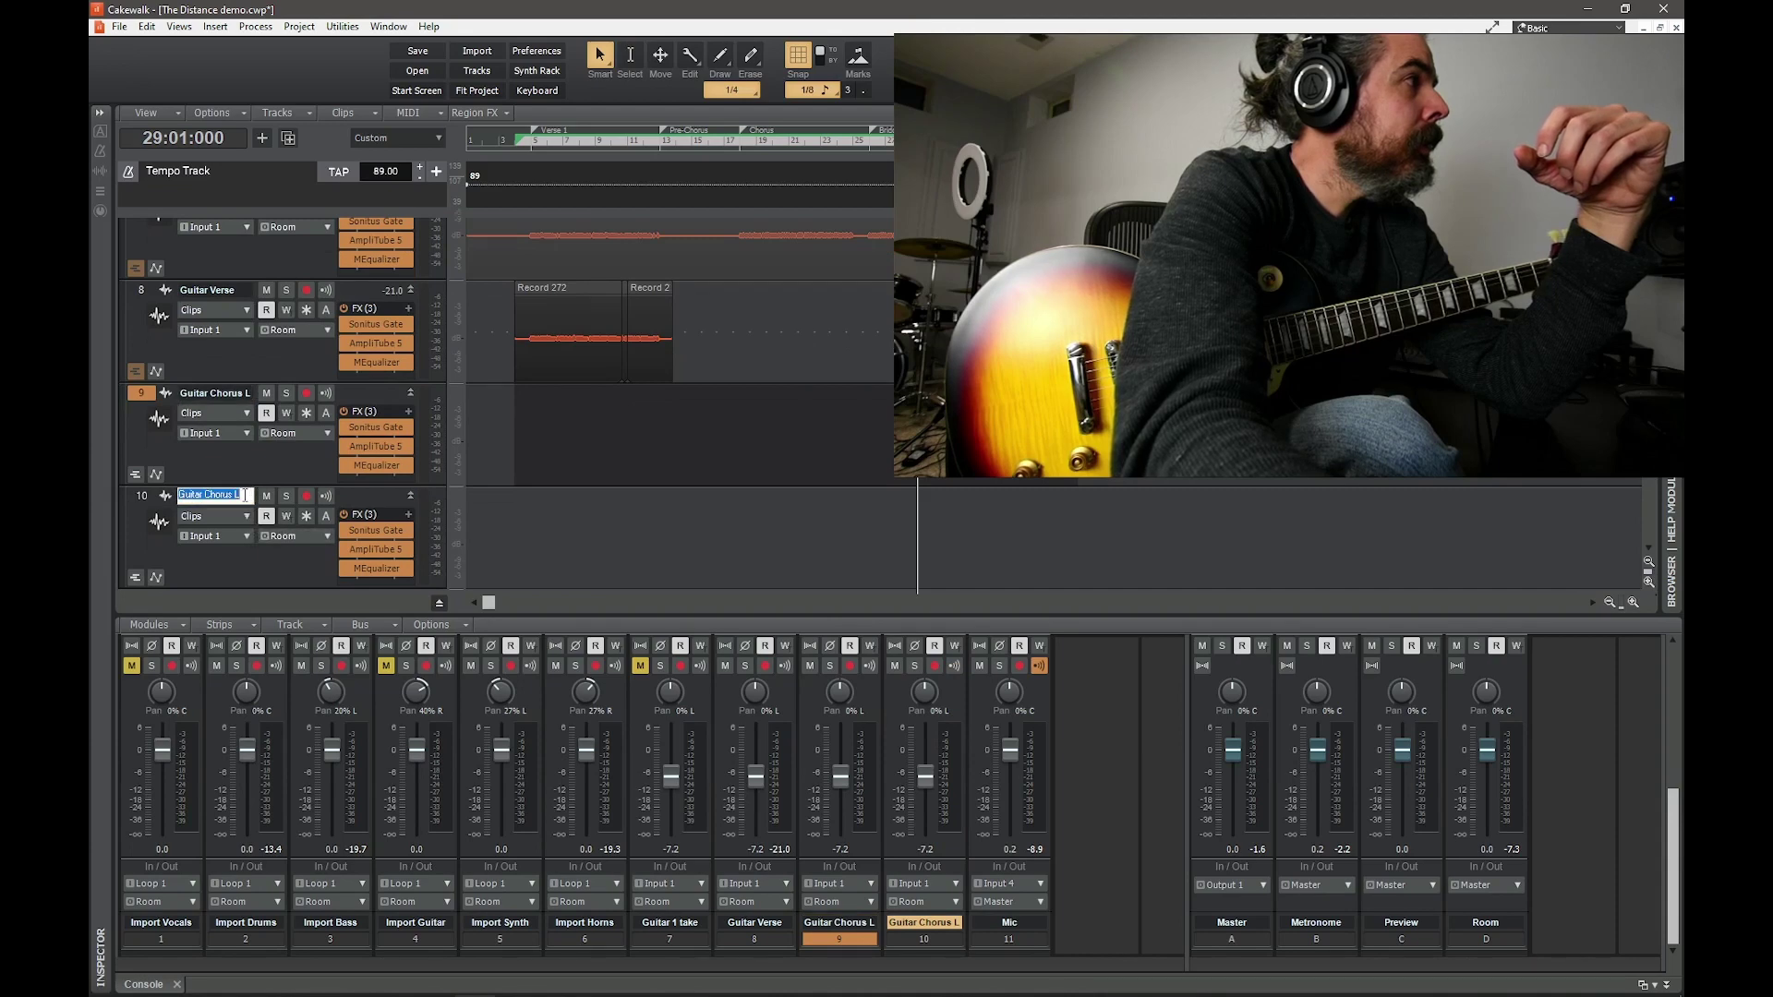
pyautogui.write('R')
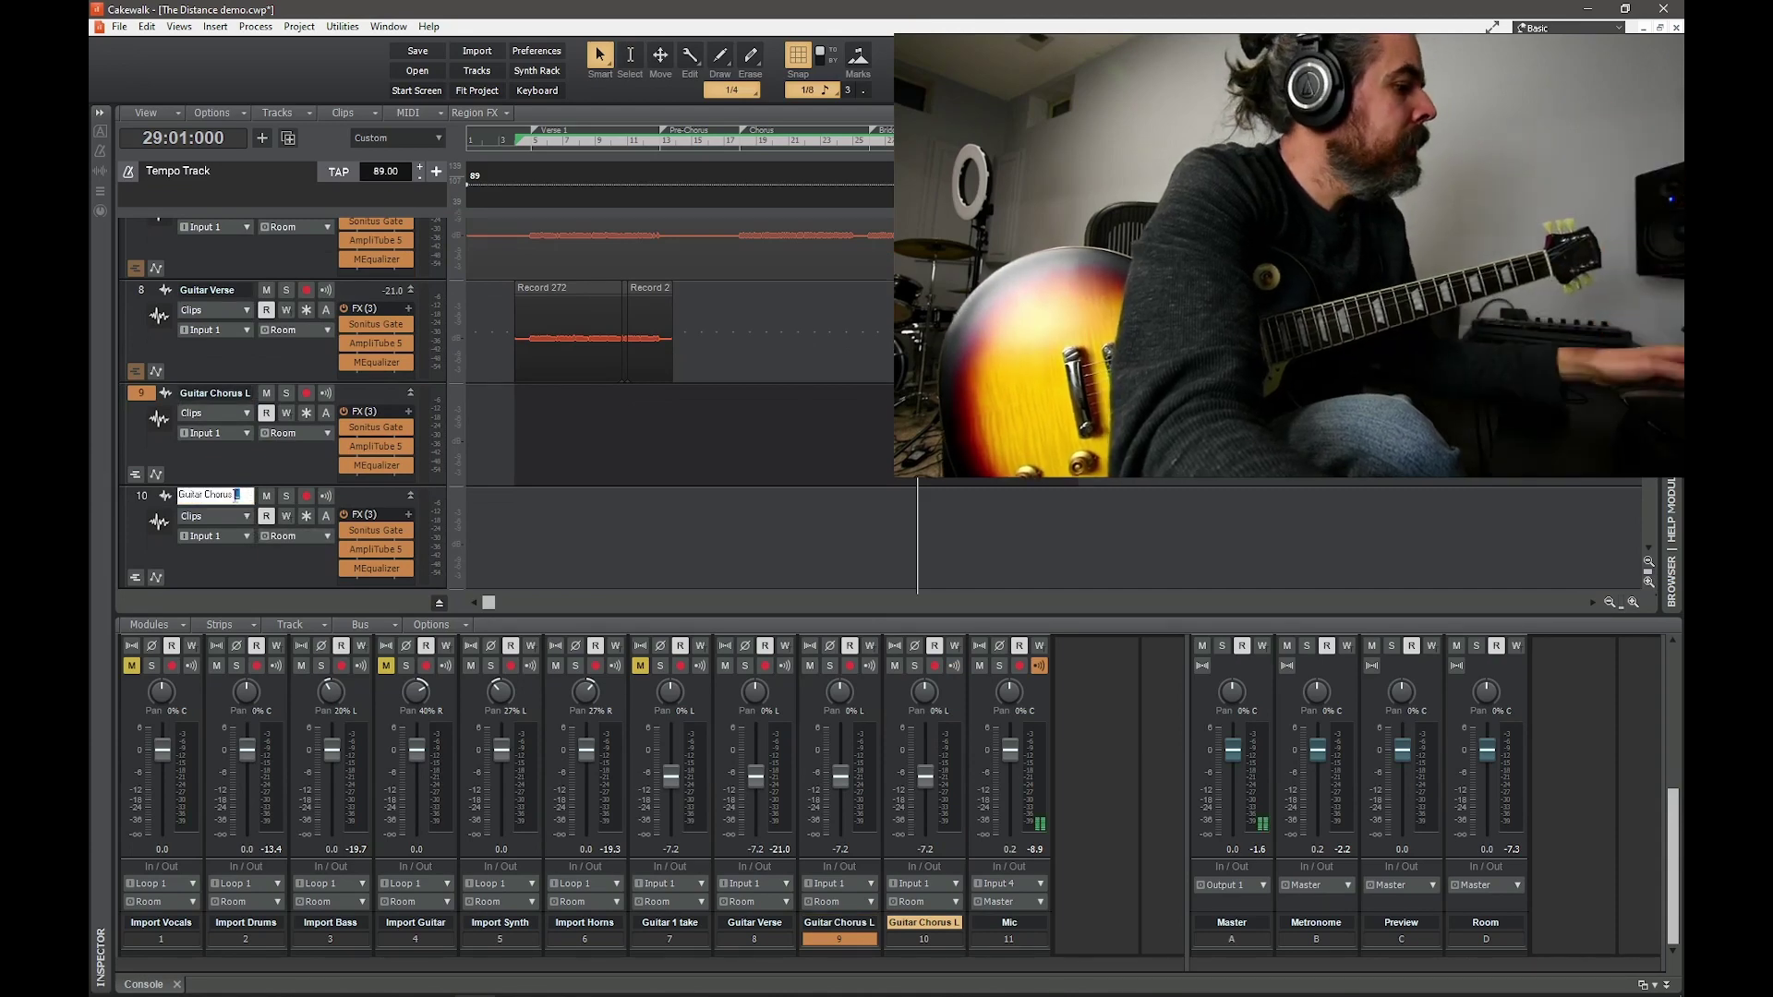
pyautogui.click(274, 574)
# - Pan Guitar Chorus L to 99% L and Guitar Chorus R to 100% R
pyautogui.click(234, 458)
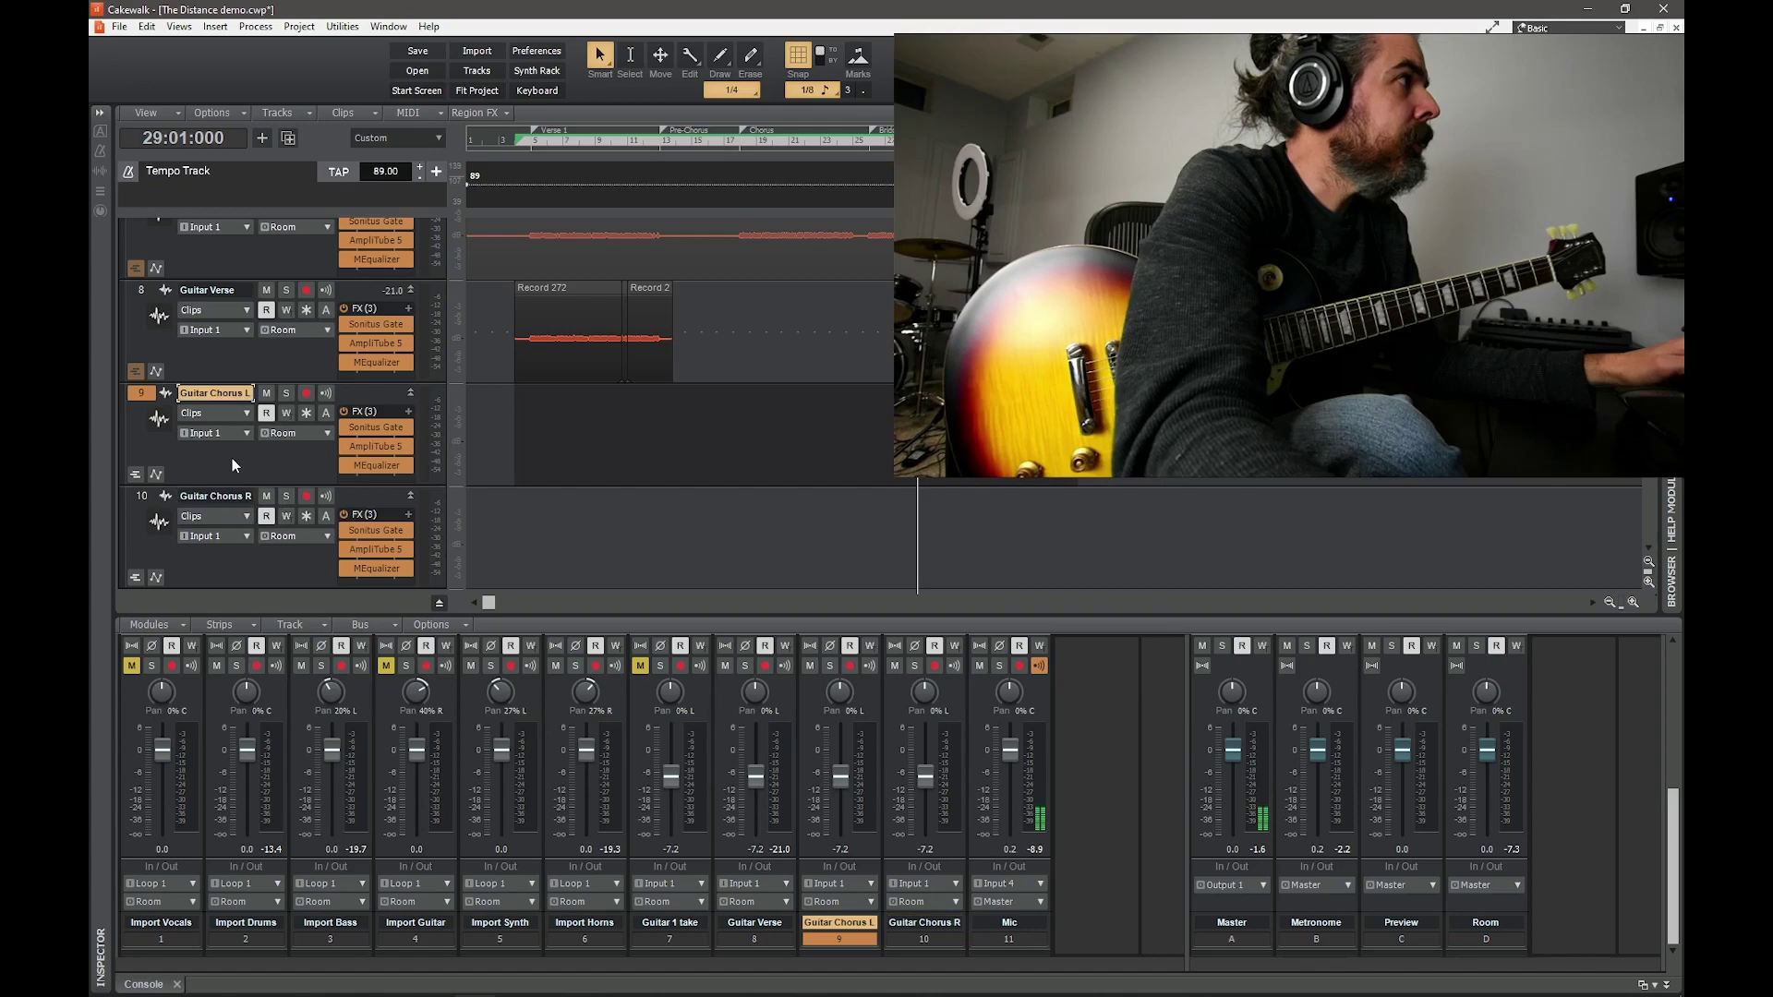
pyautogui.moveTo(839, 693); pyautogui.dragTo(839, 713)
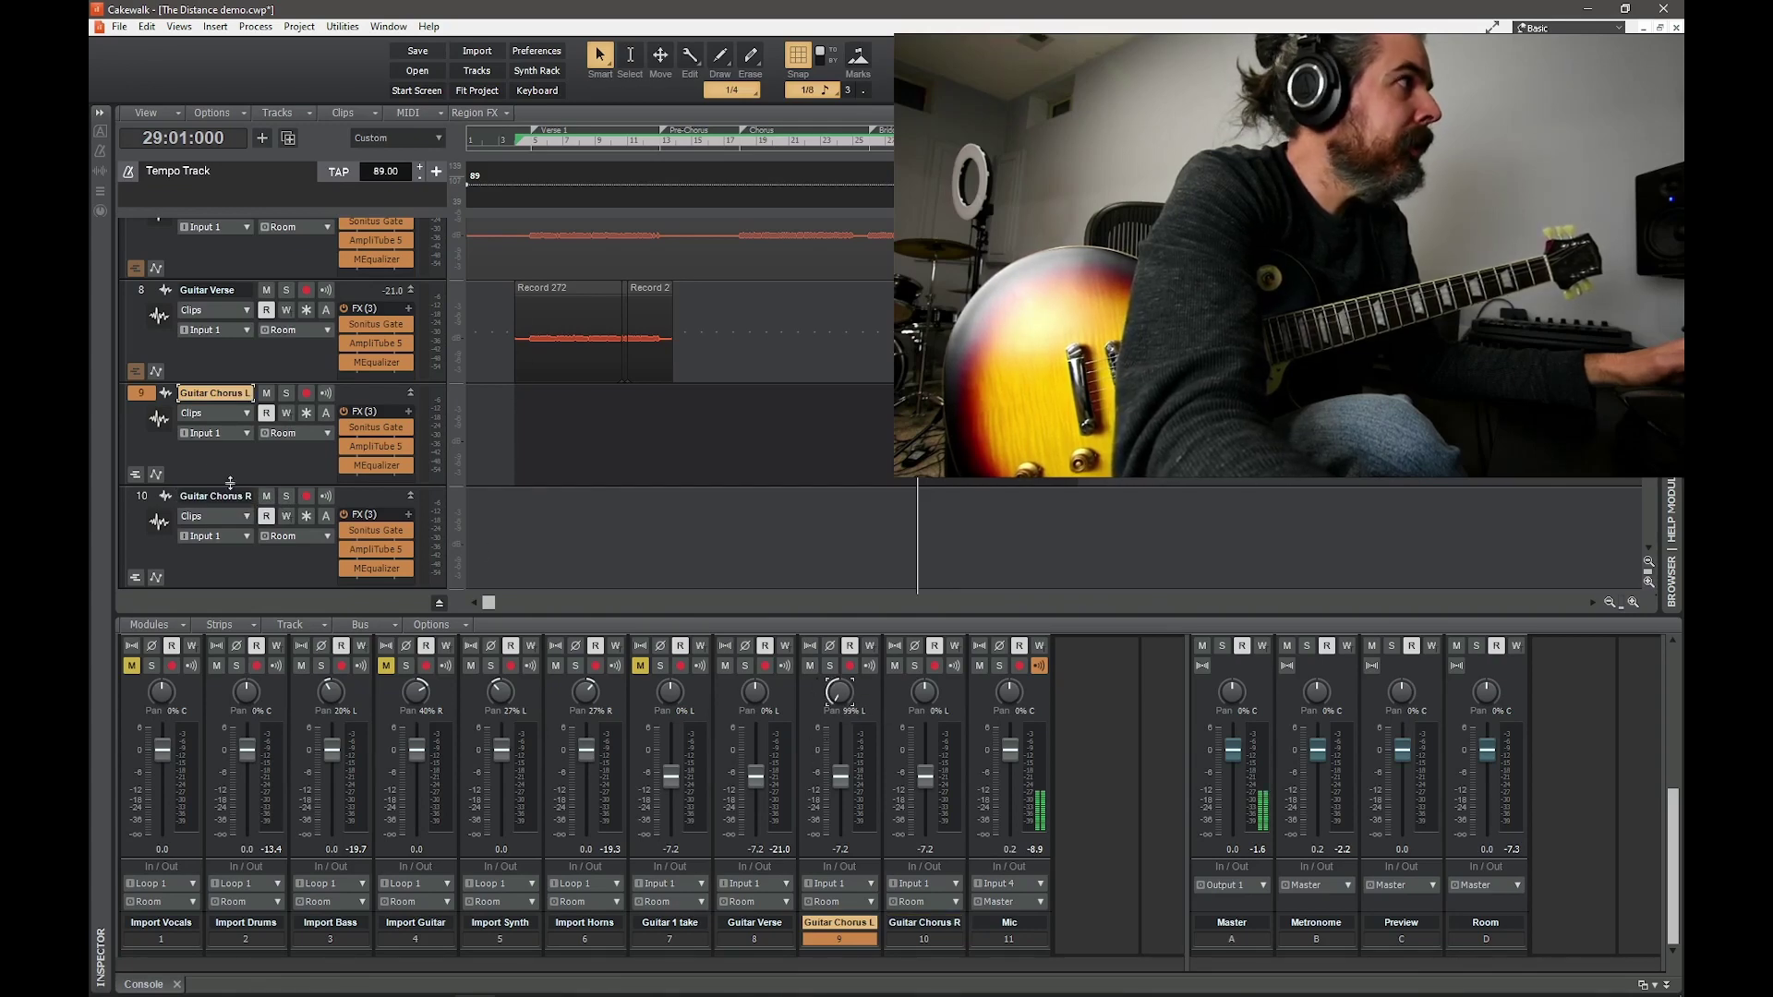
pyautogui.click(255, 567)
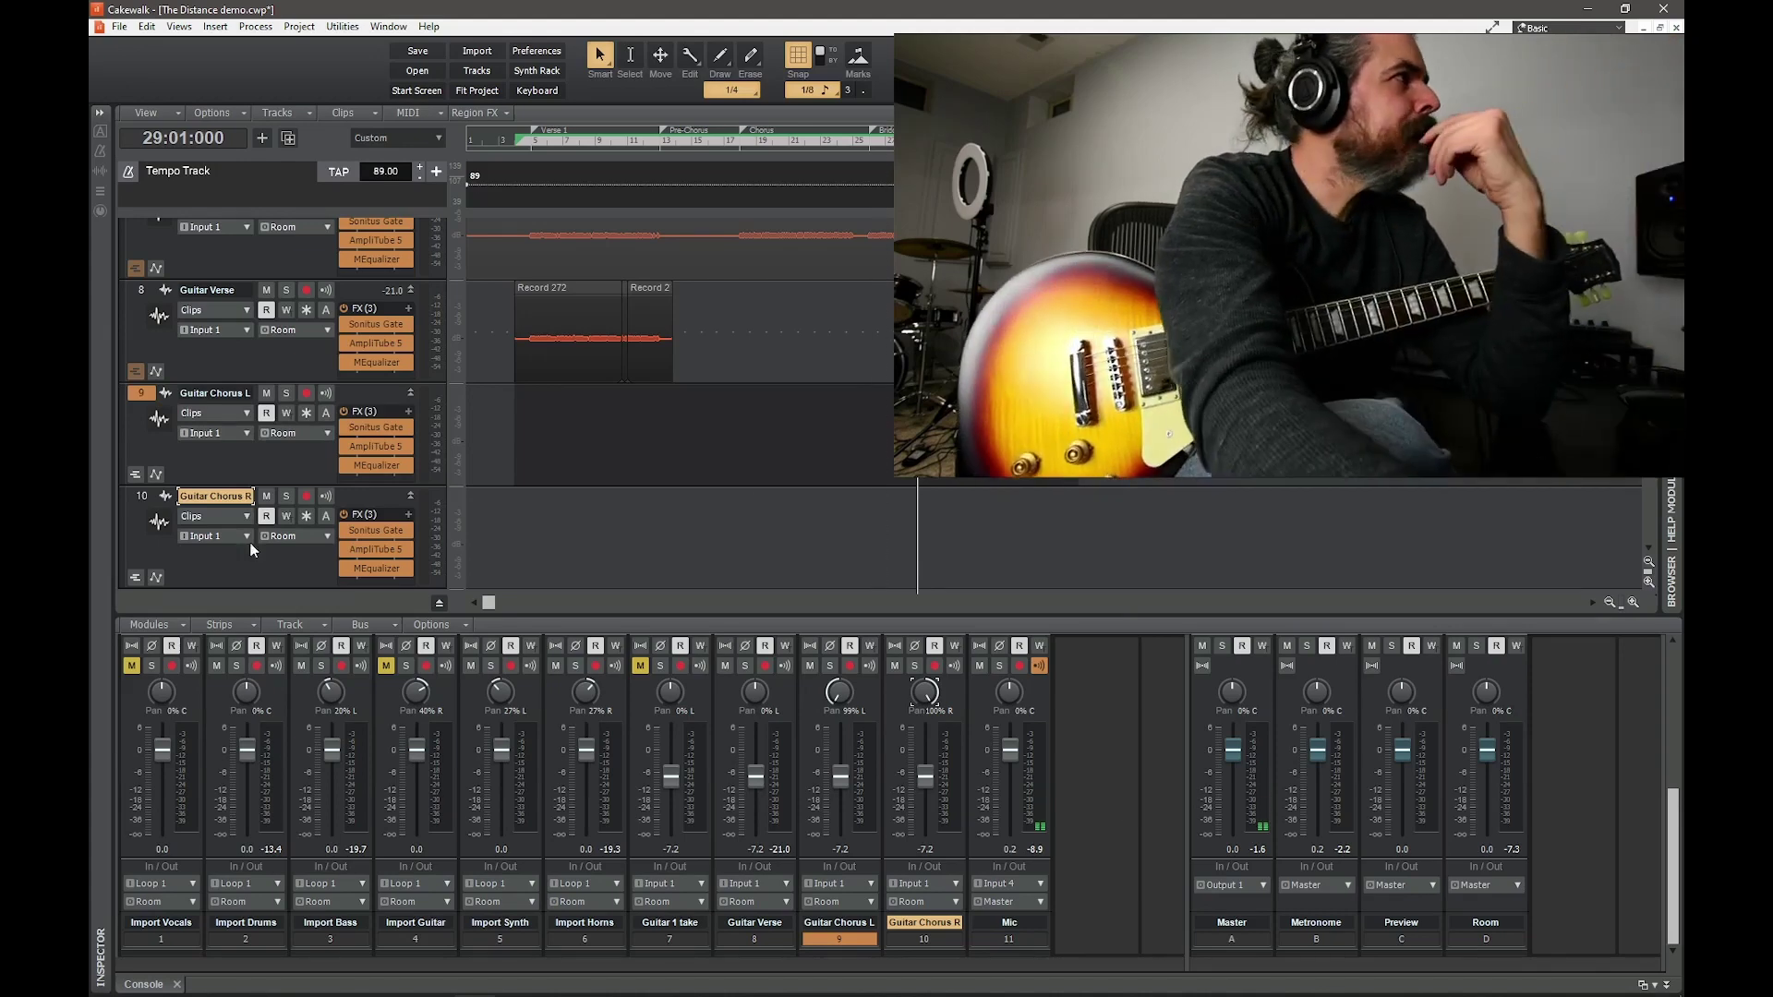
# - Arm Guitar Chorus L with input echo on, and place the playhead at 17:01:000, just before the first Chorus marker
pyautogui.click(306, 393)
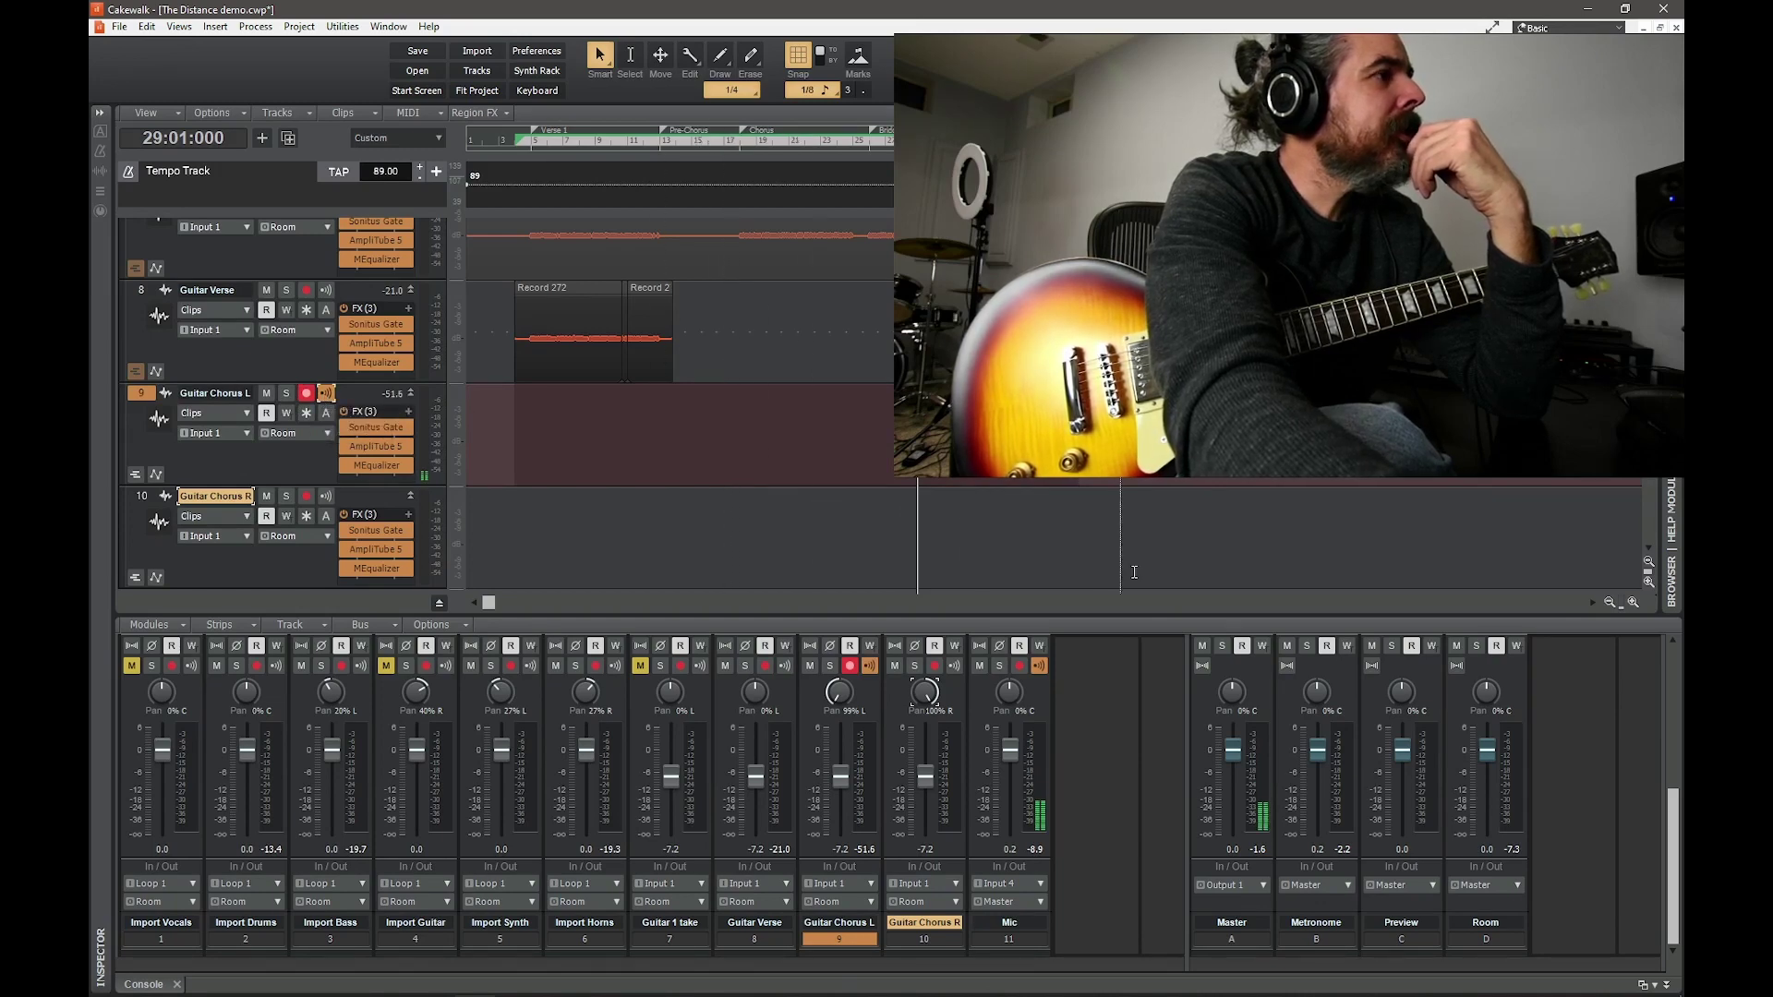
pyautogui.click(725, 143)
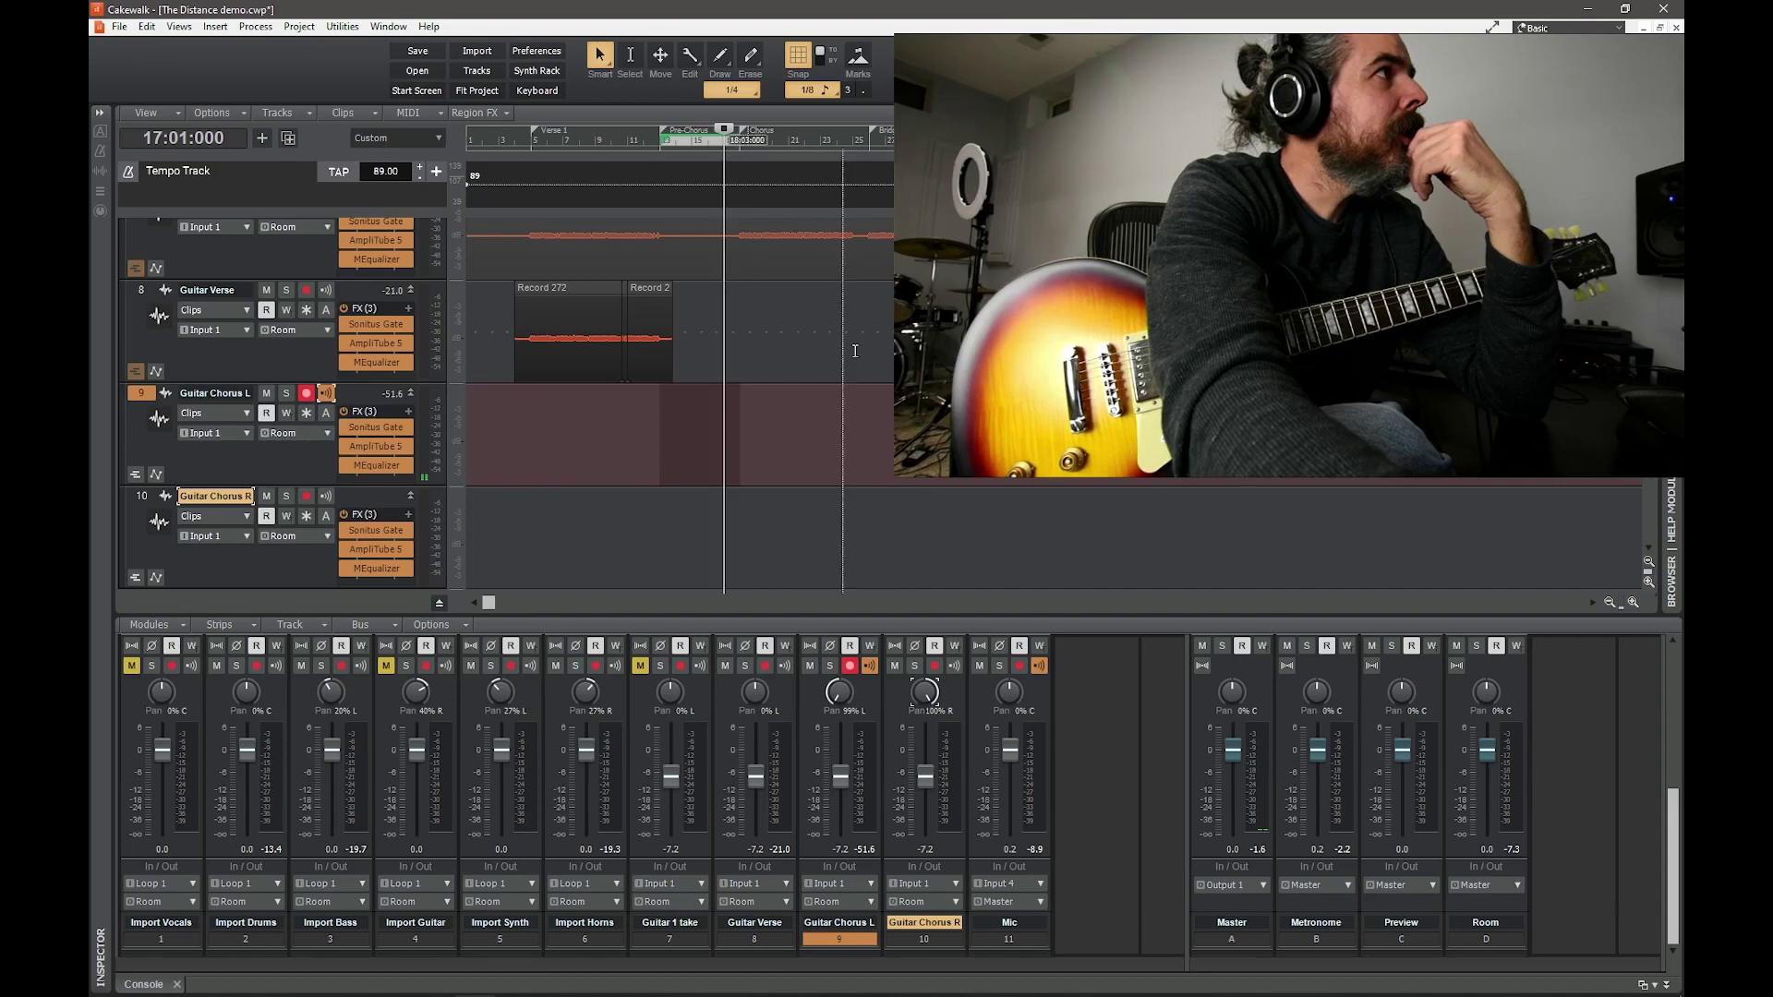
pyautogui.click(1635, 602)
pyautogui.click(1635, 602)
pyautogui.click(1635, 602)
pyautogui.click(1634, 602)
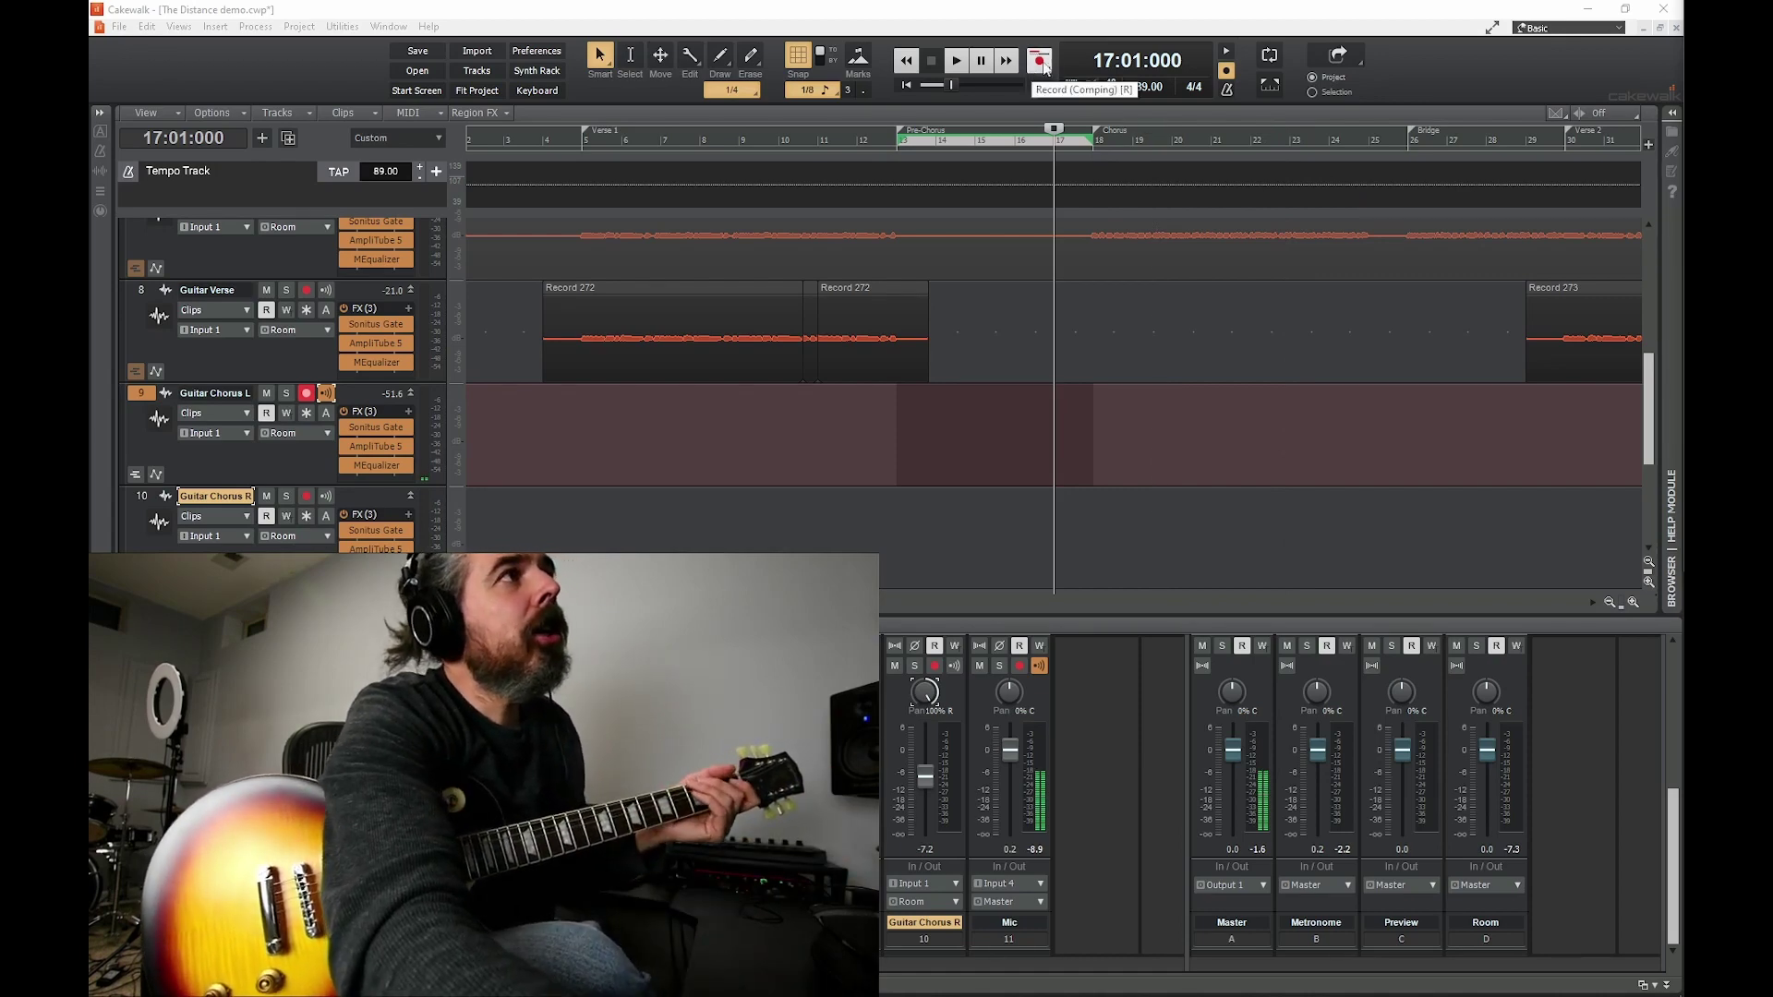
# - Check the metronome settings, and record the chorus guitar part on Guitar Chorus L from 17:01:000 to just past measure 22
pyautogui.rightClick(1222, 90)
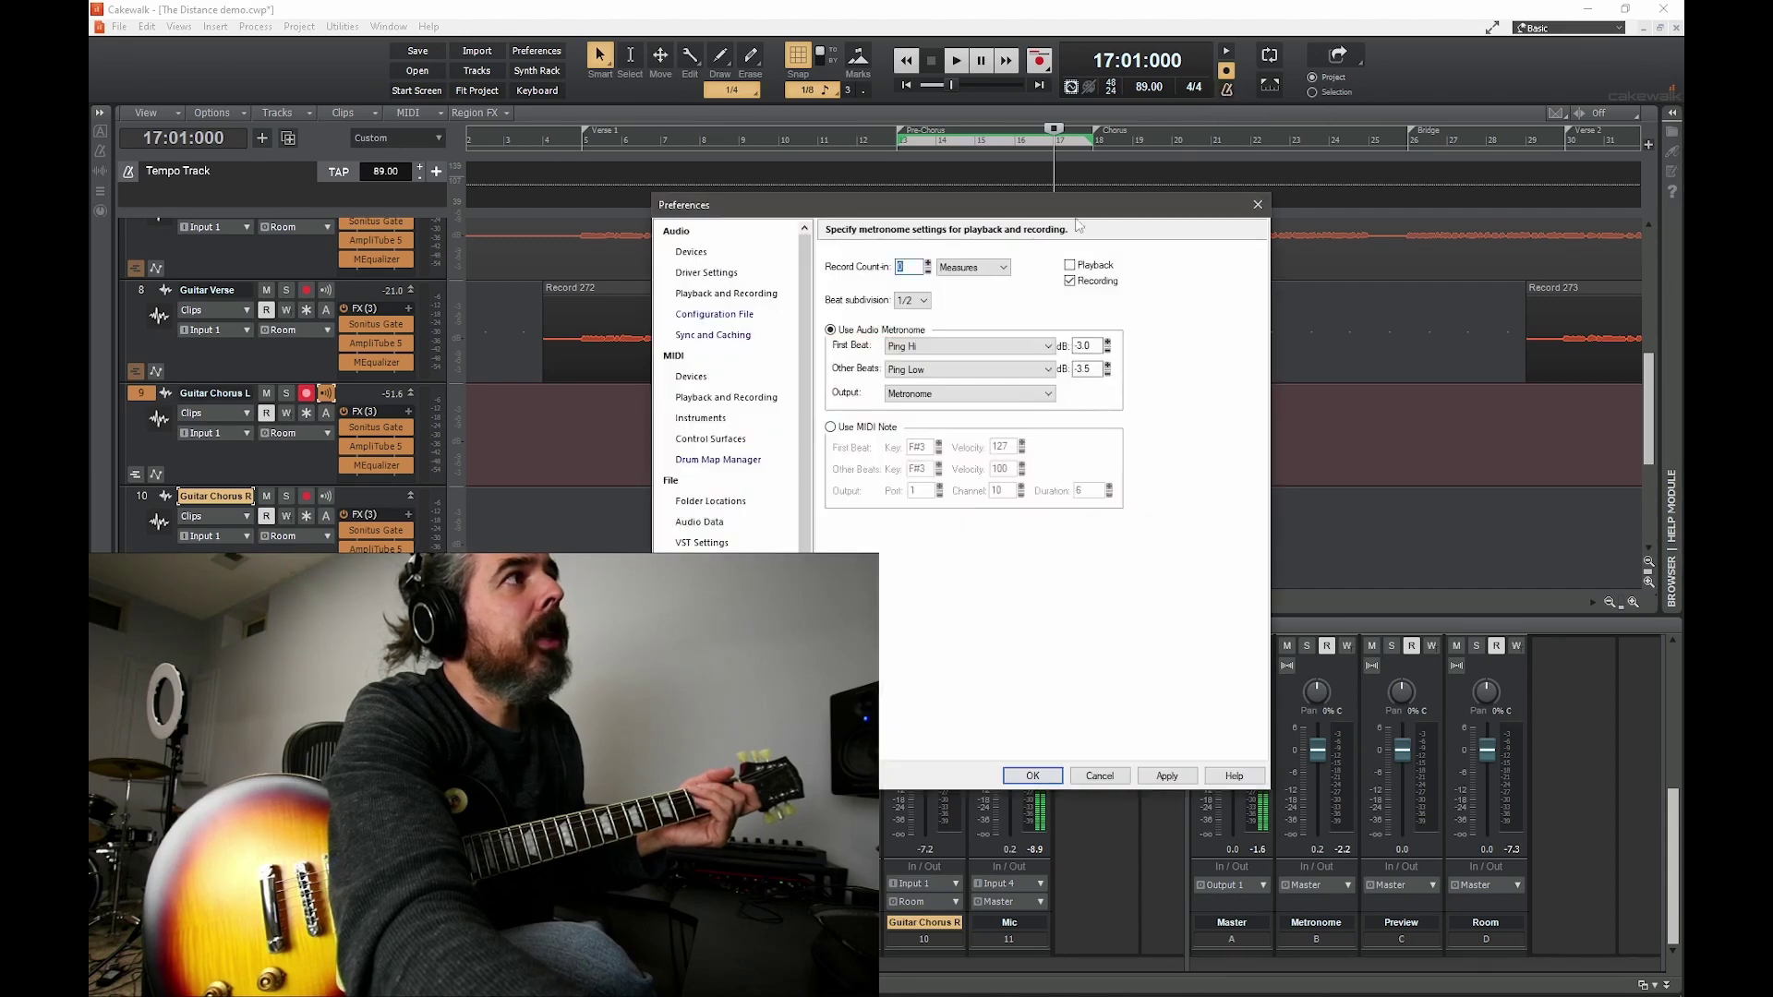
pyautogui.click(1257, 205)
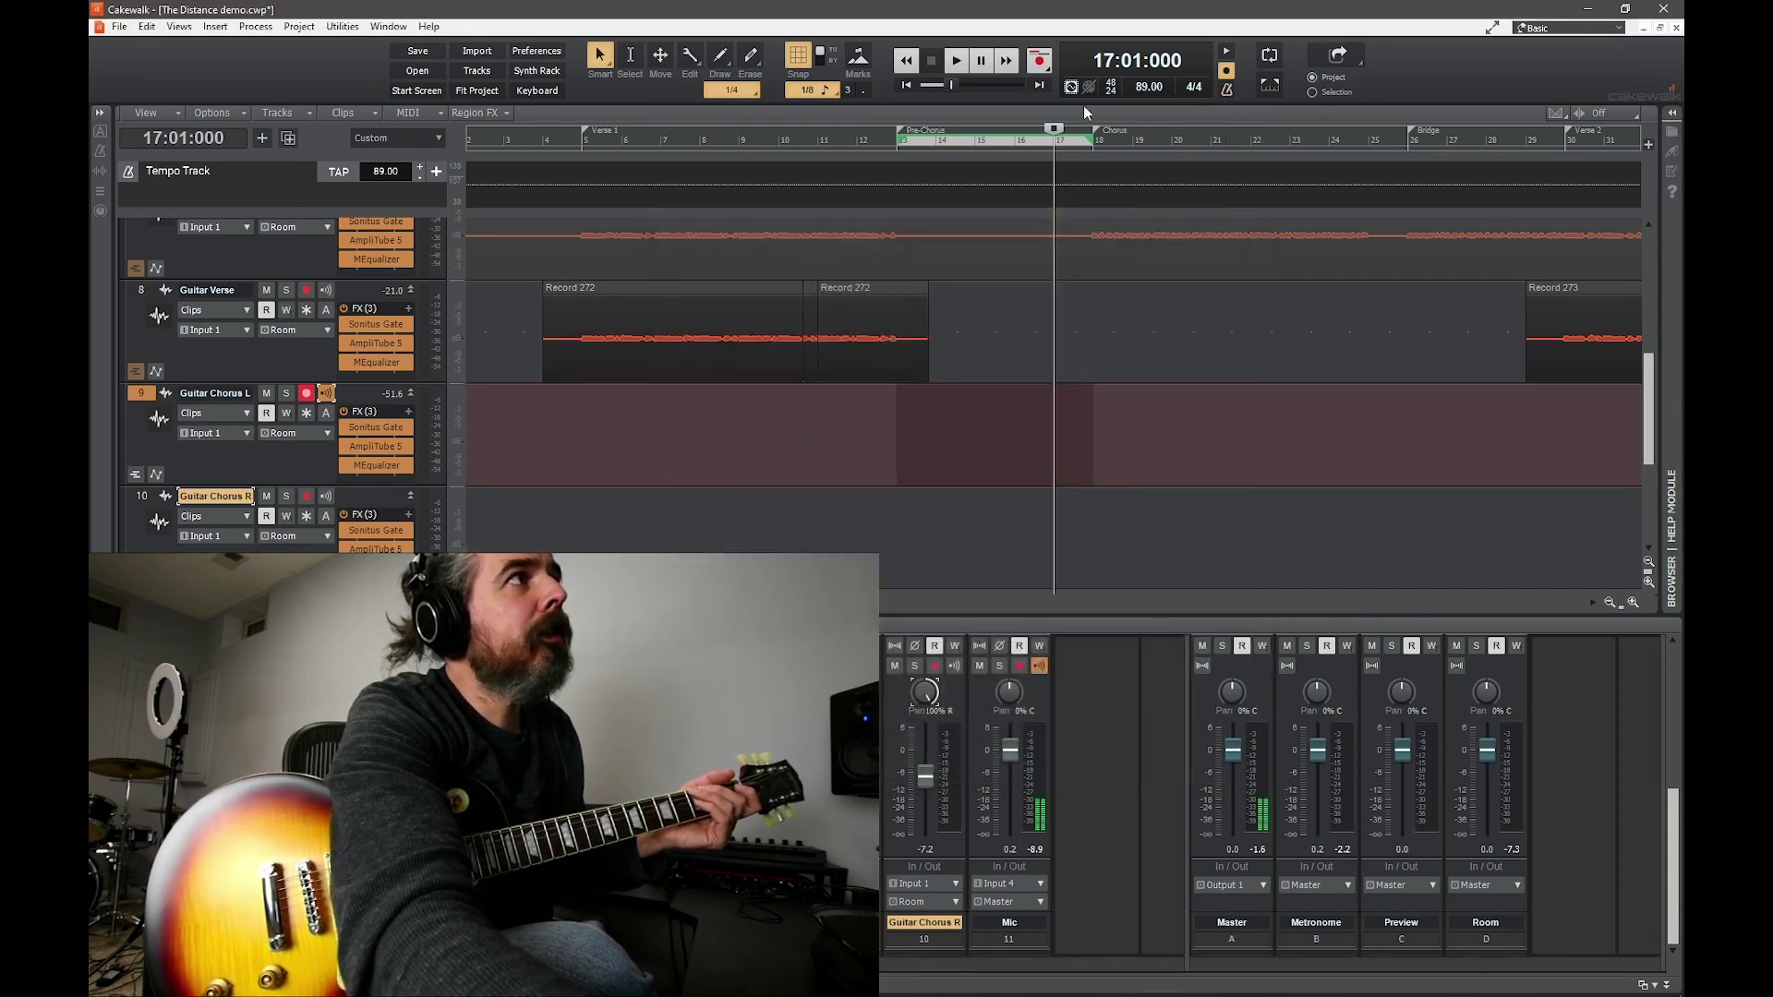
pyautogui.click(1042, 63)
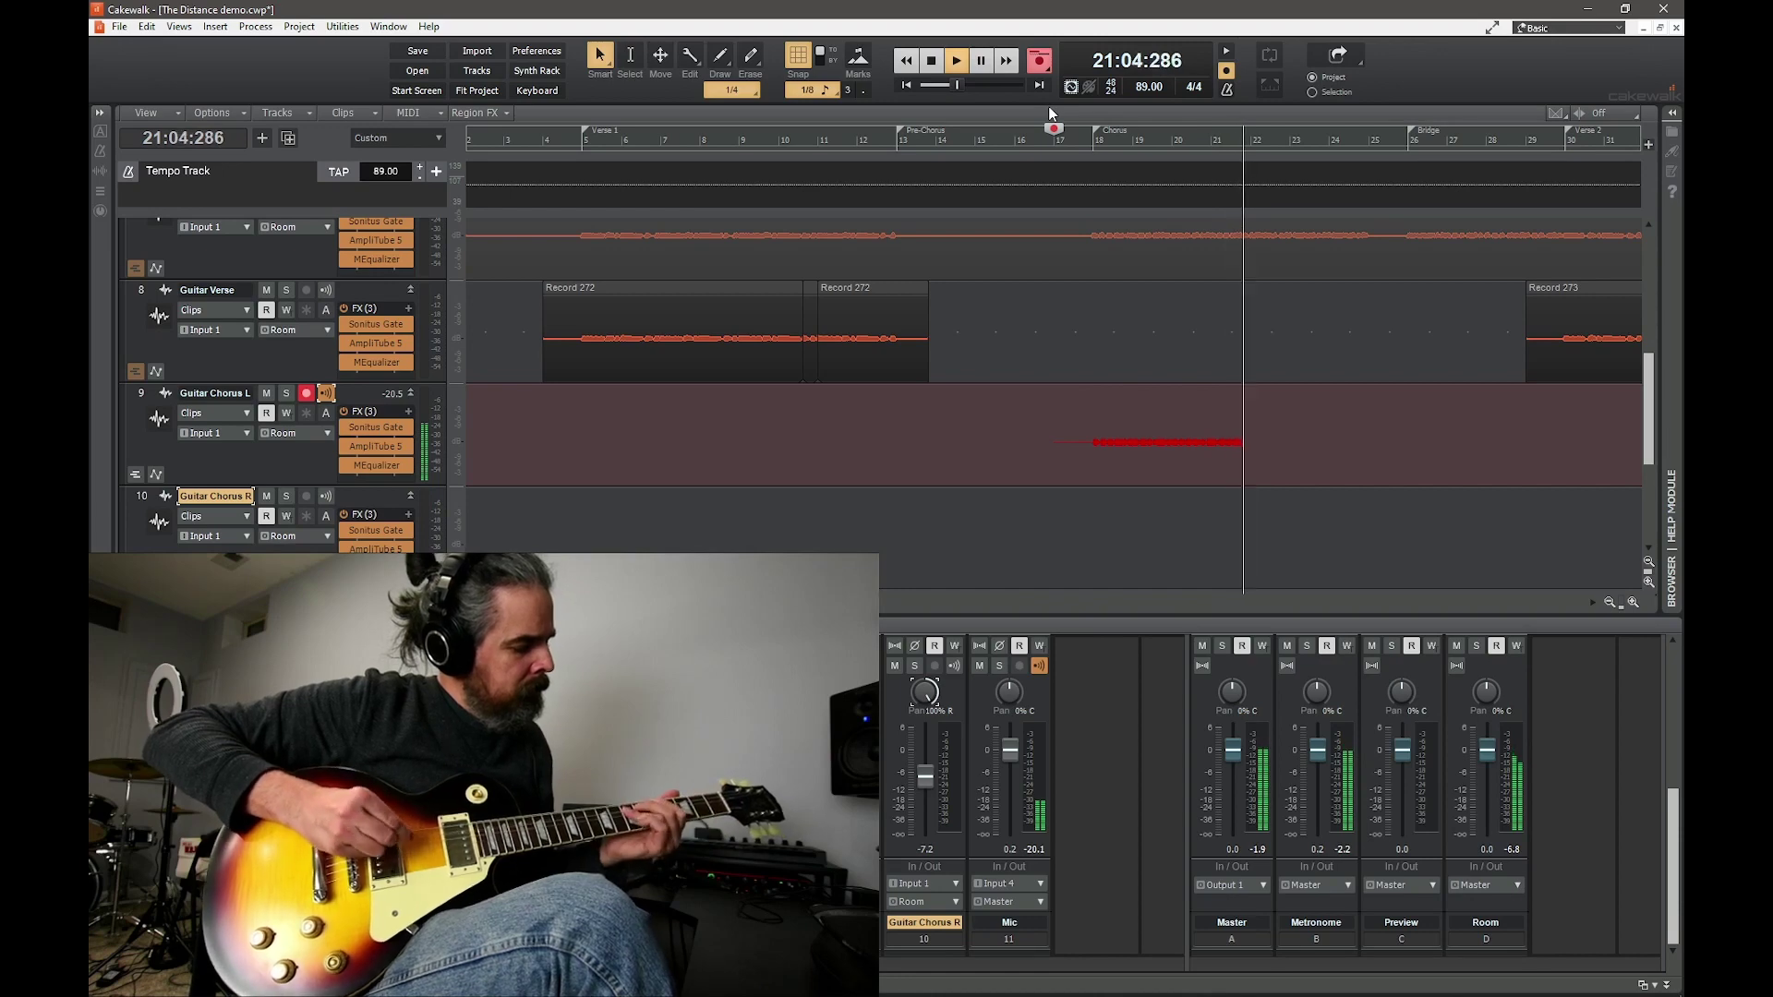
pyautogui.press('space')
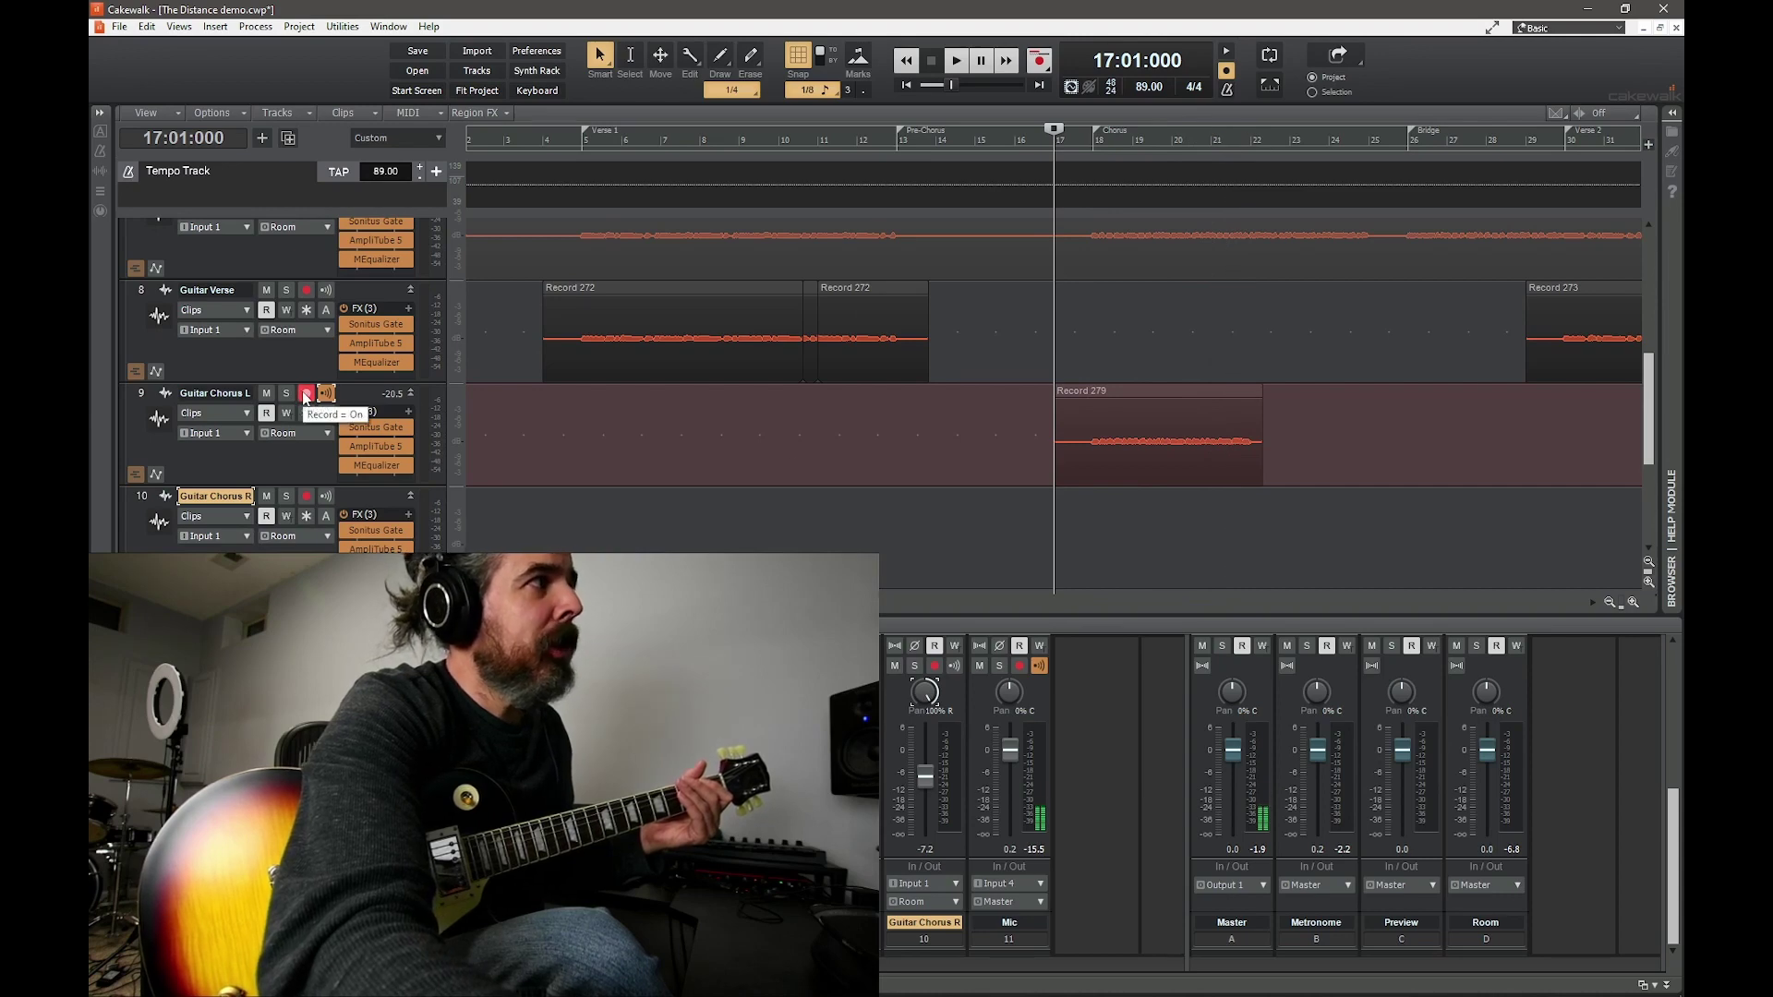
# - Switch recording and input echo from Guitar Chorus L to Guitar Chorus R, and record the doubled chorus part from 17:01:000 into measure 22
pyautogui.click(305, 395)
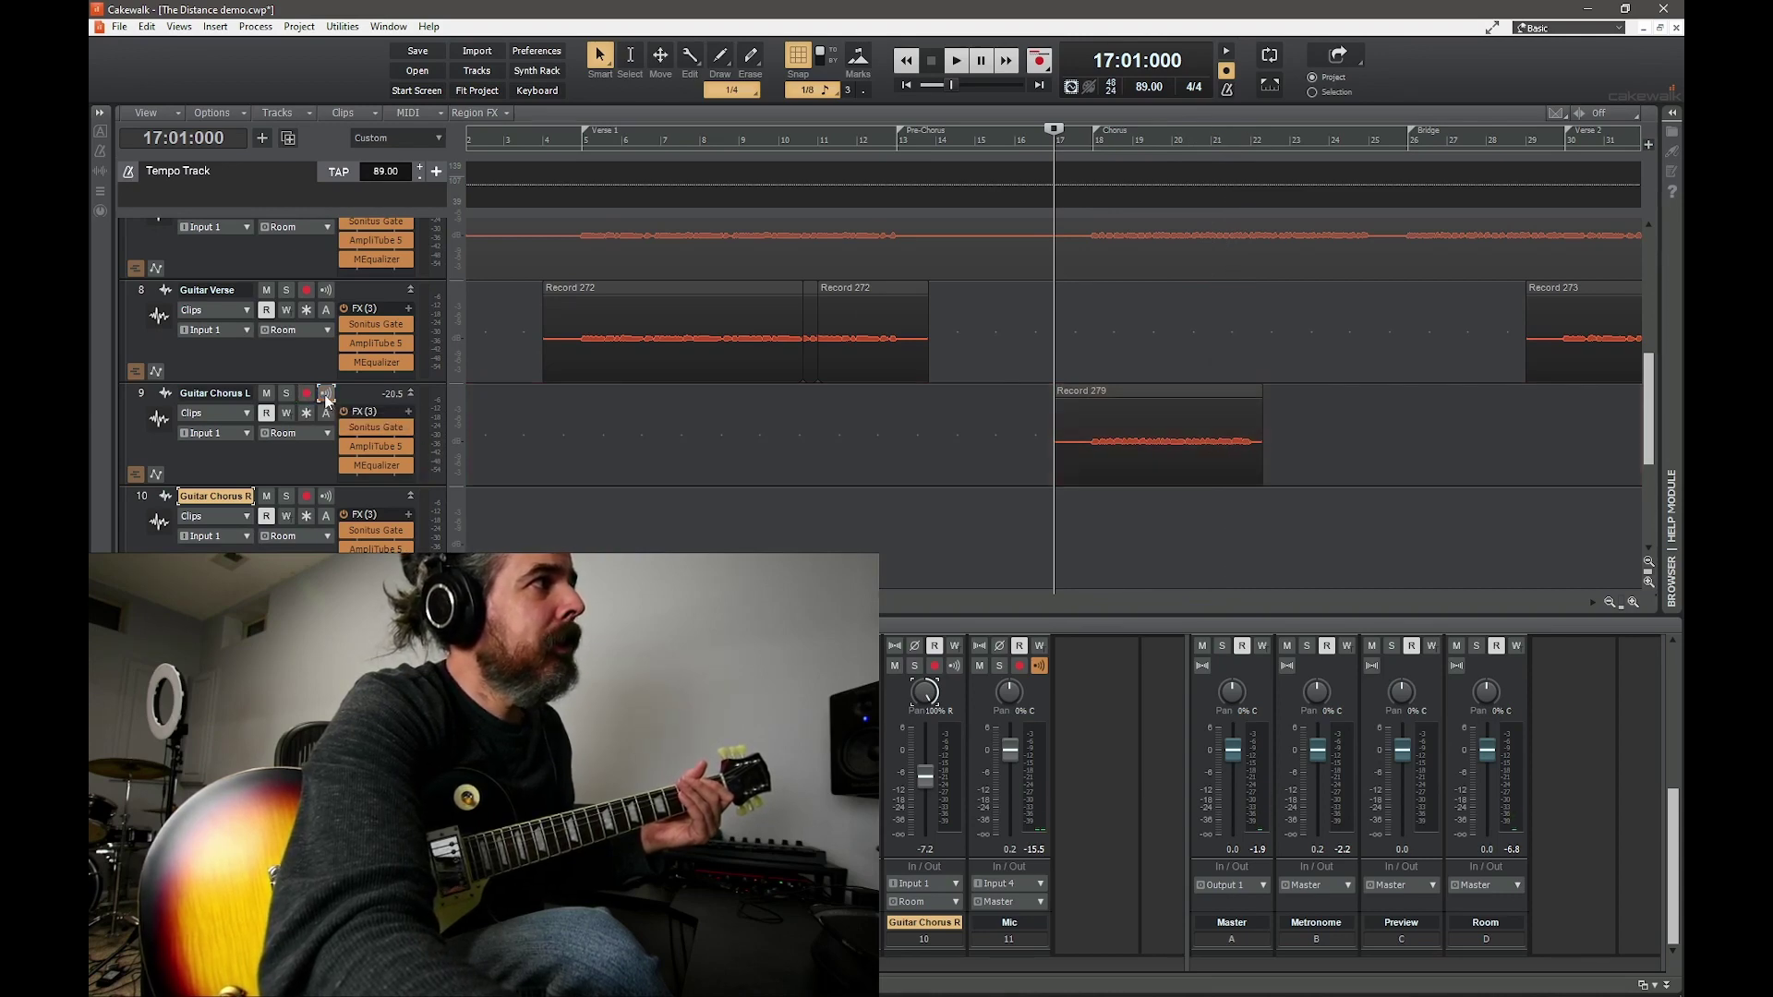
pyautogui.click(306, 496)
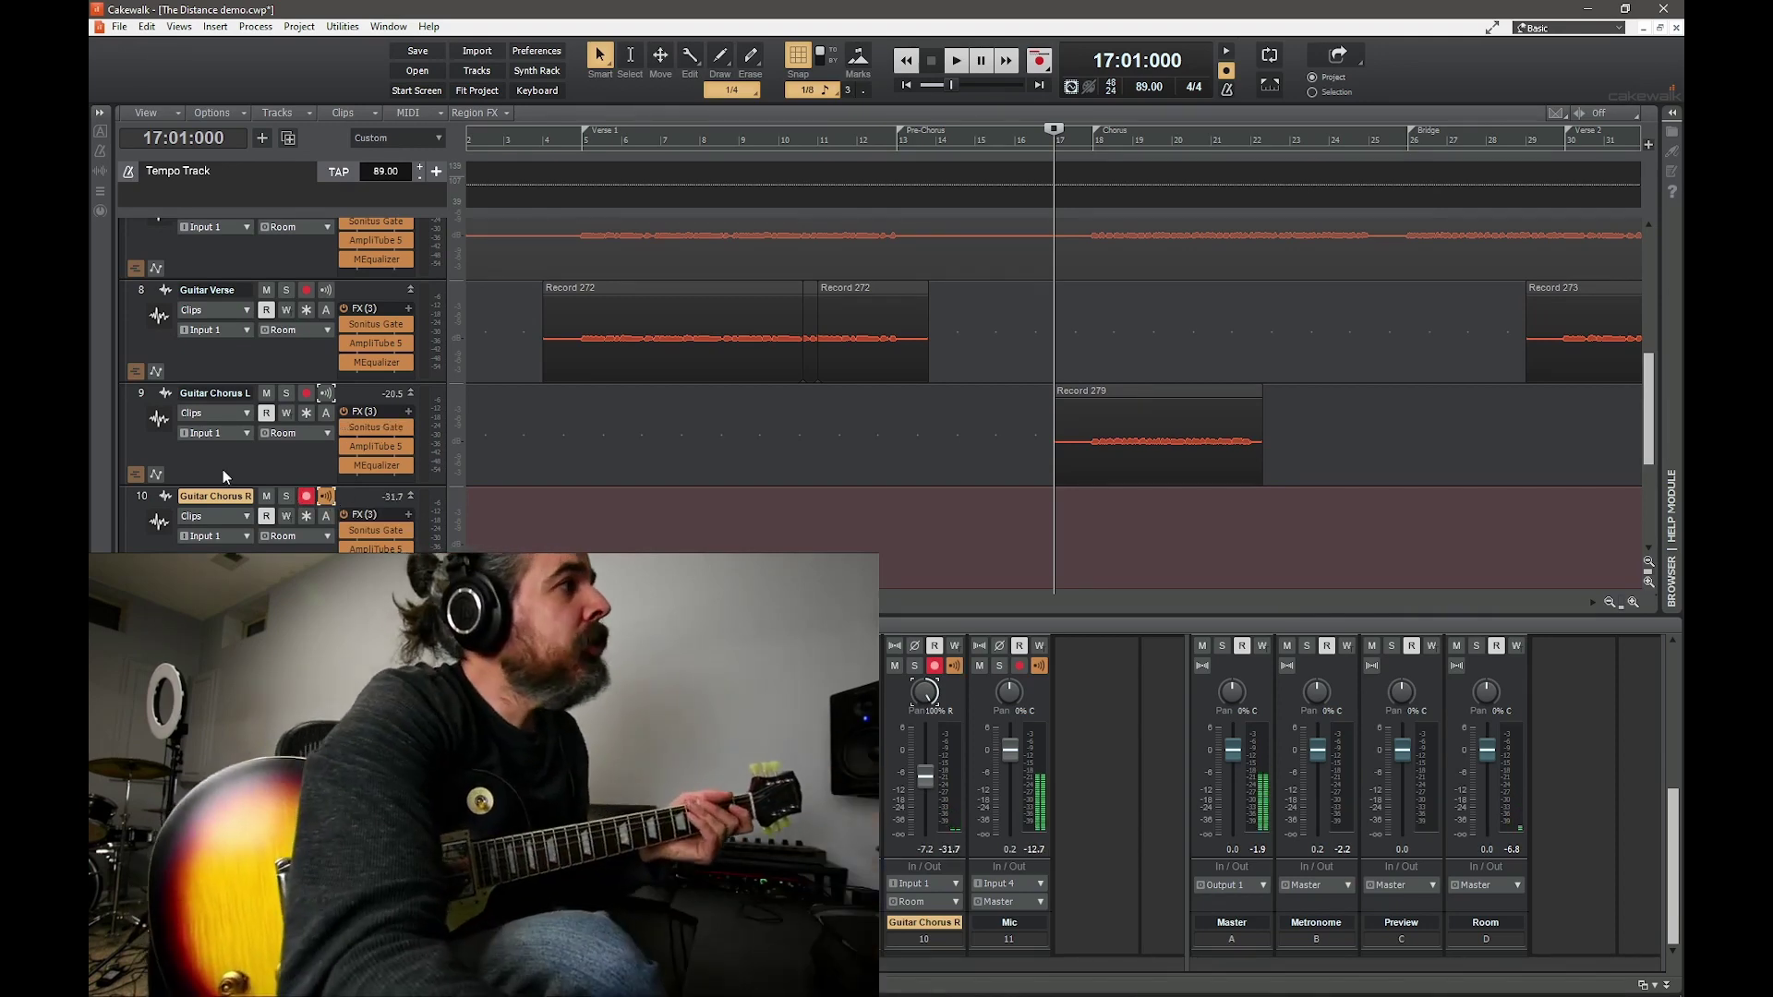
pyautogui.click(1044, 70)
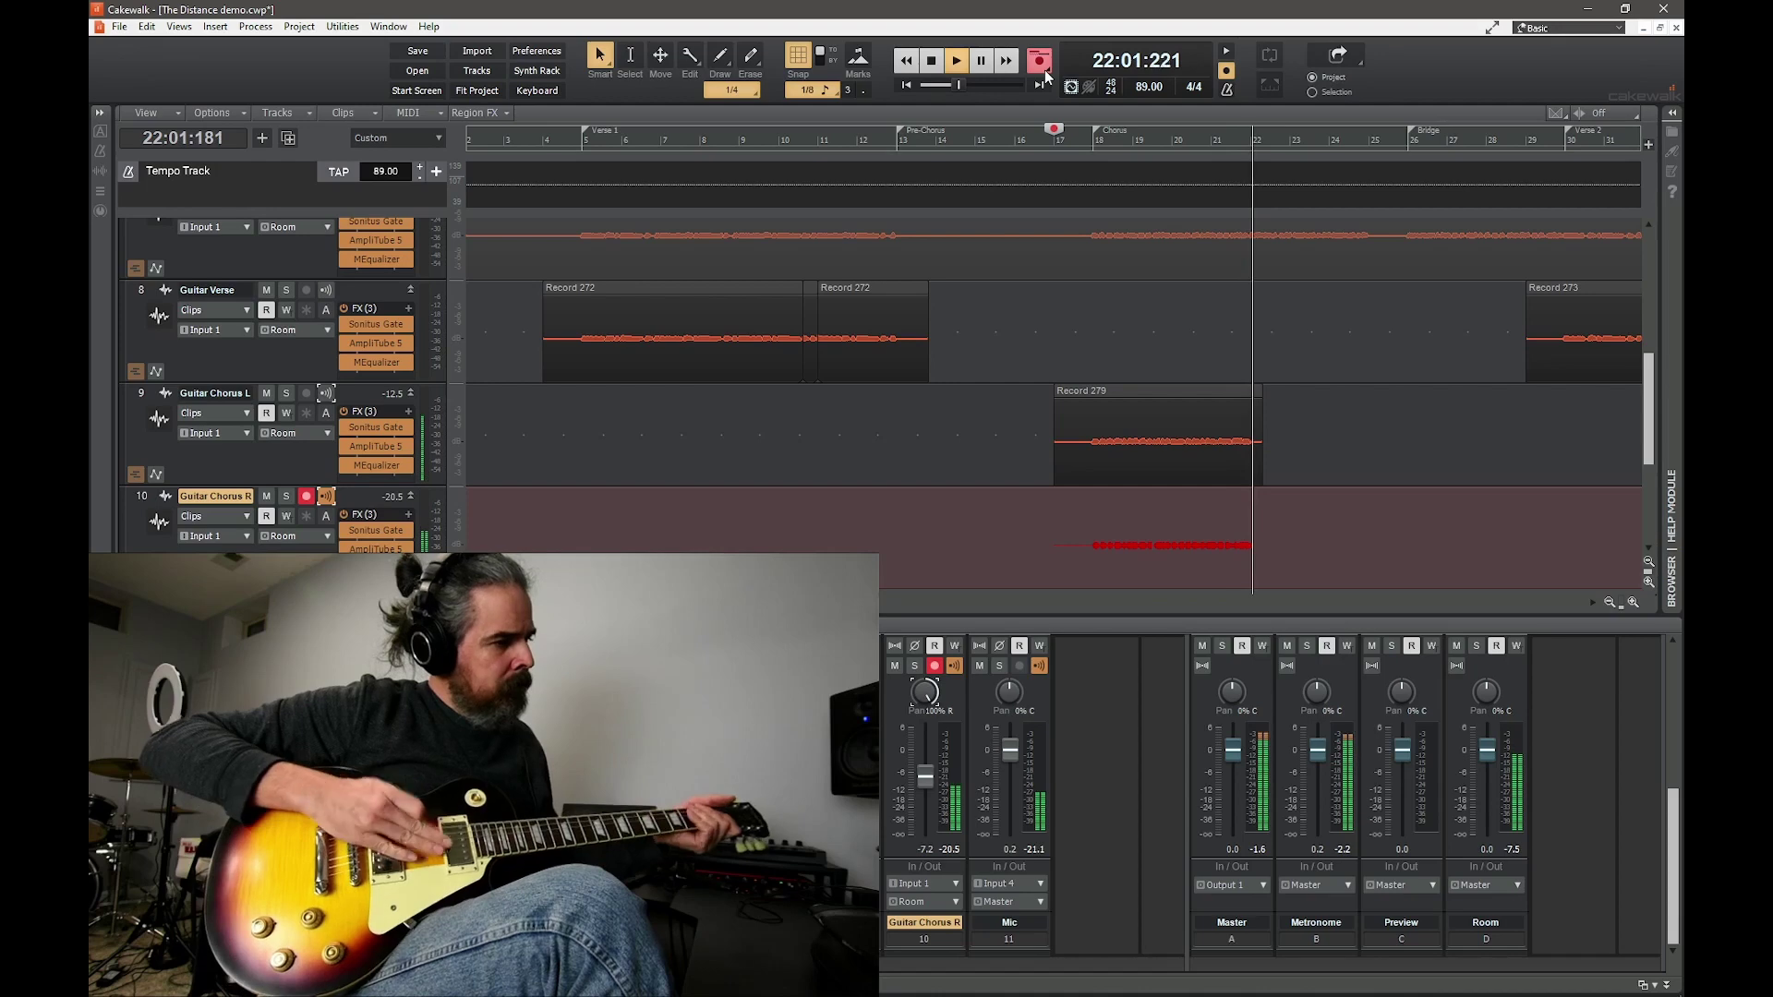
pyautogui.click(927, 61)
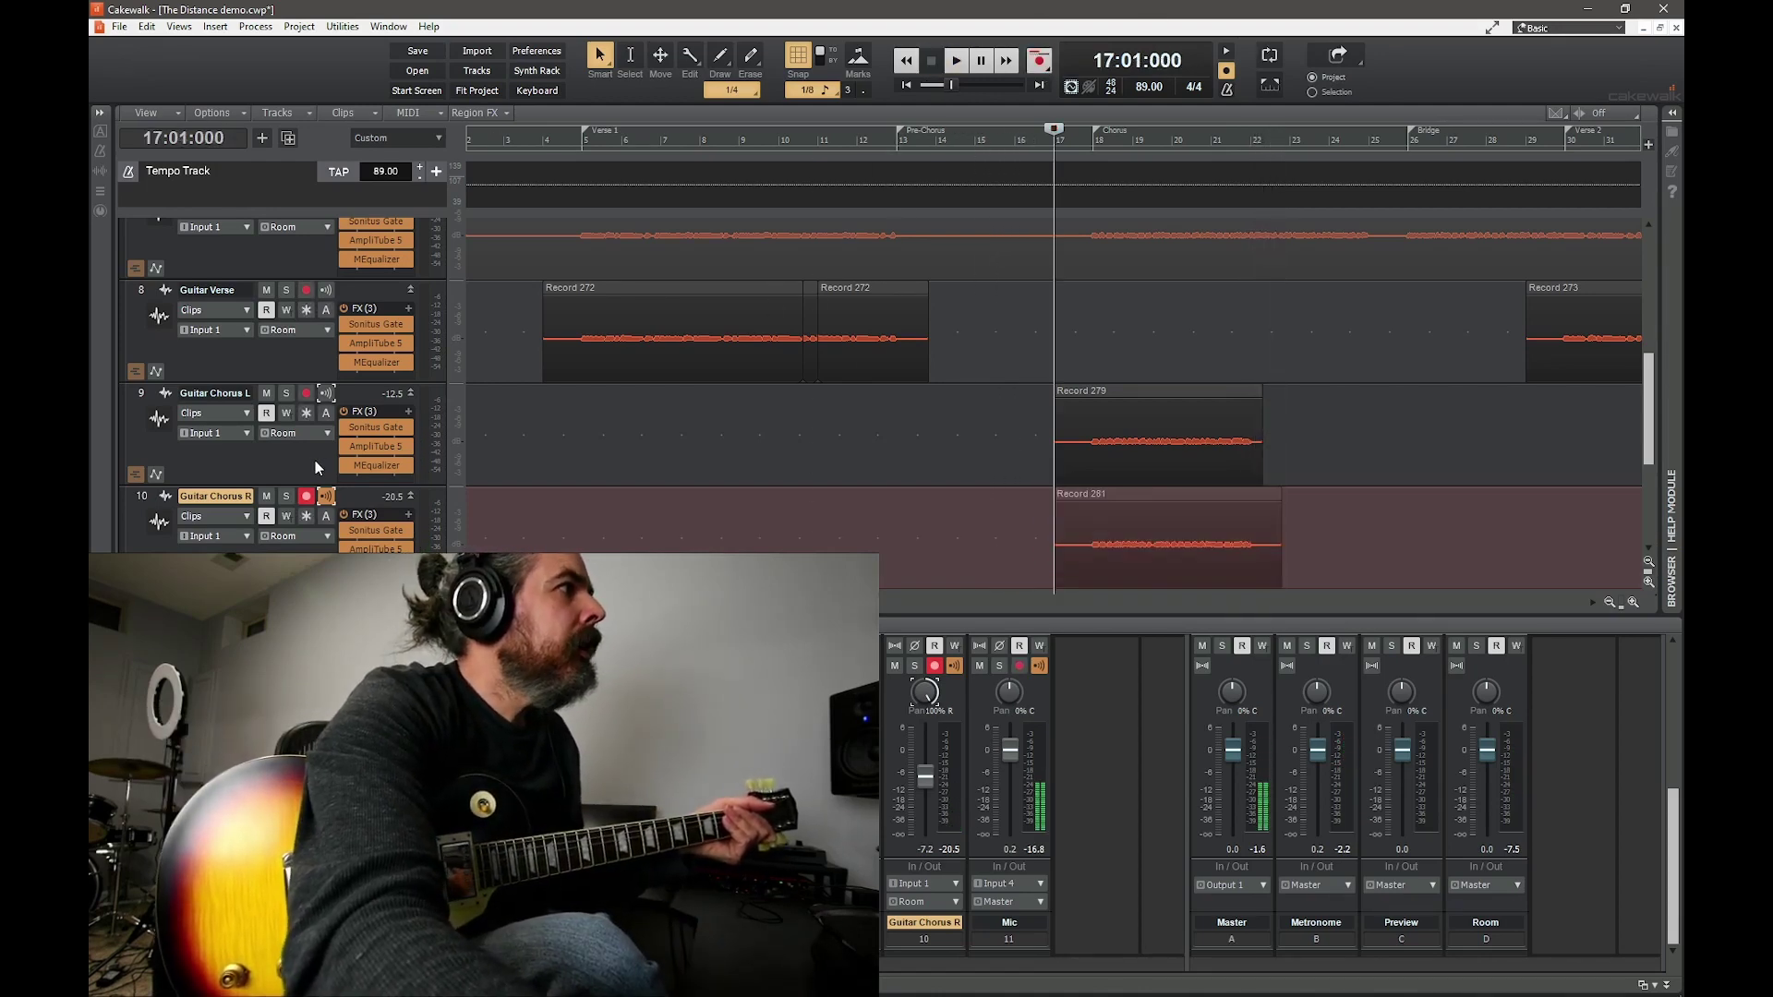
# - Disarm Guitar Chorus R with its input echo off, and play back both chorus guitars from 17:01:000
pyautogui.click(323, 497)
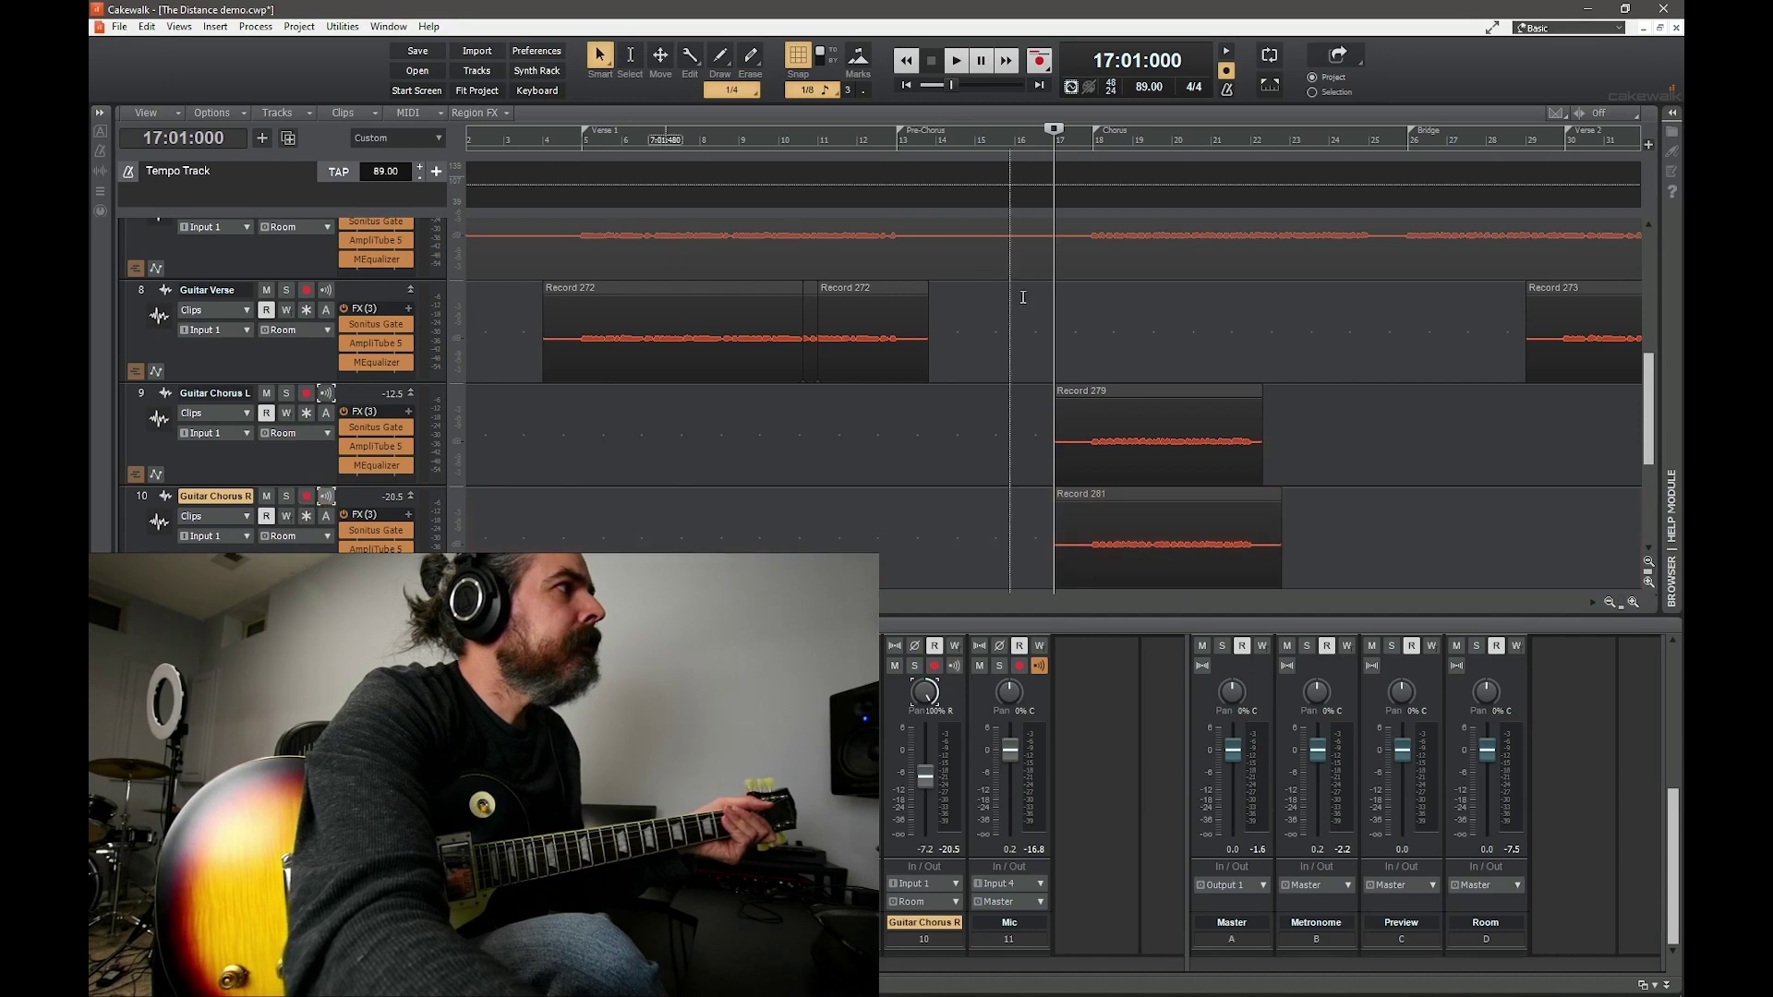
pyautogui.click(957, 63)
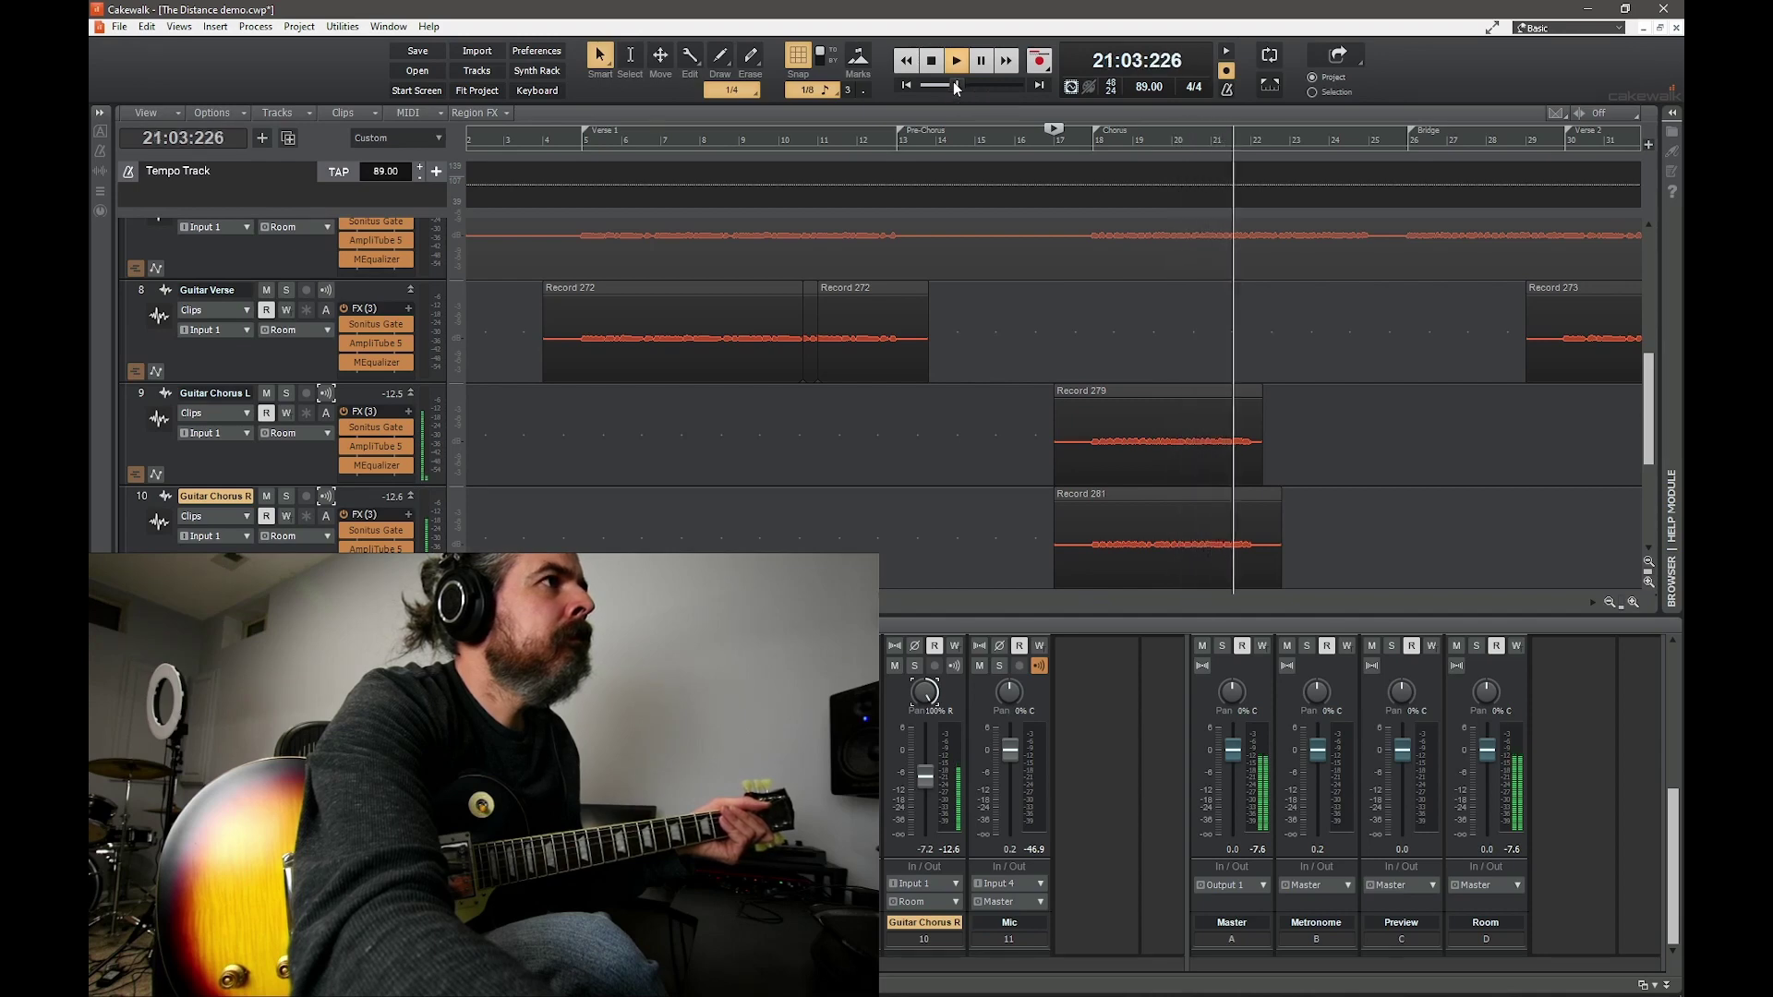
pyautogui.click(933, 63)
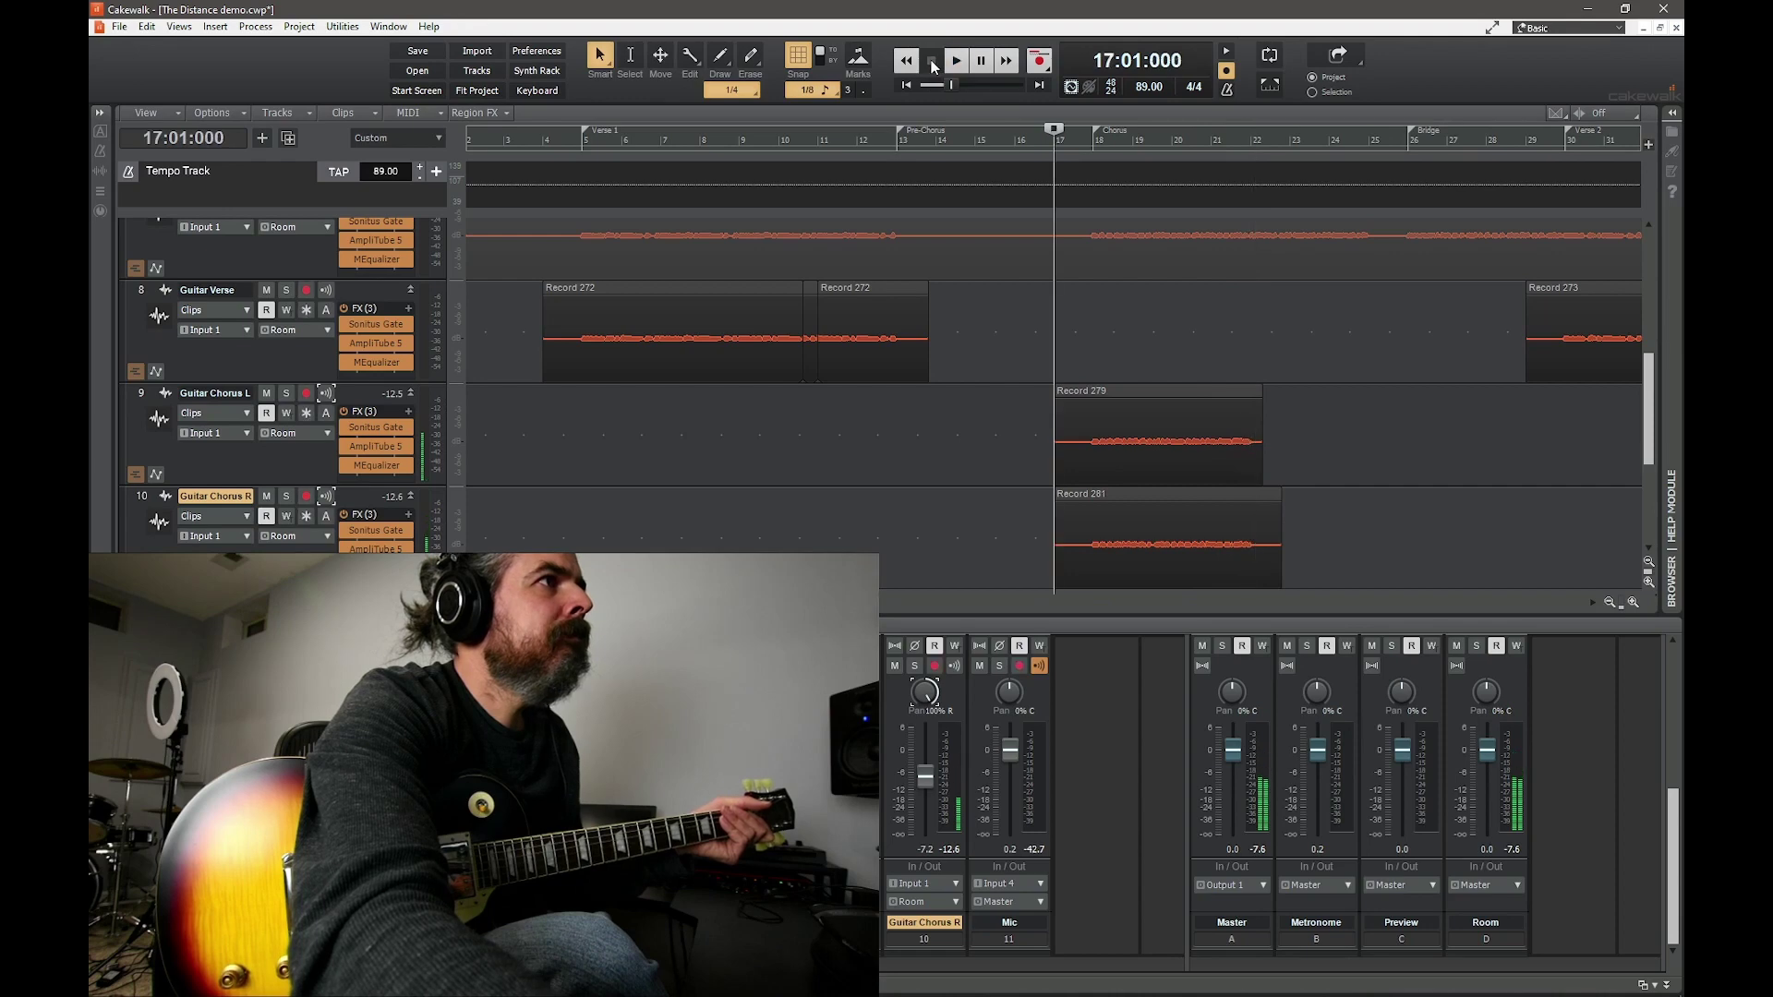
# - Re-record the chorus part on Guitar Chorus R from 17:01:000, and play both chorus tracks back from the same position
pyautogui.click(327, 394)
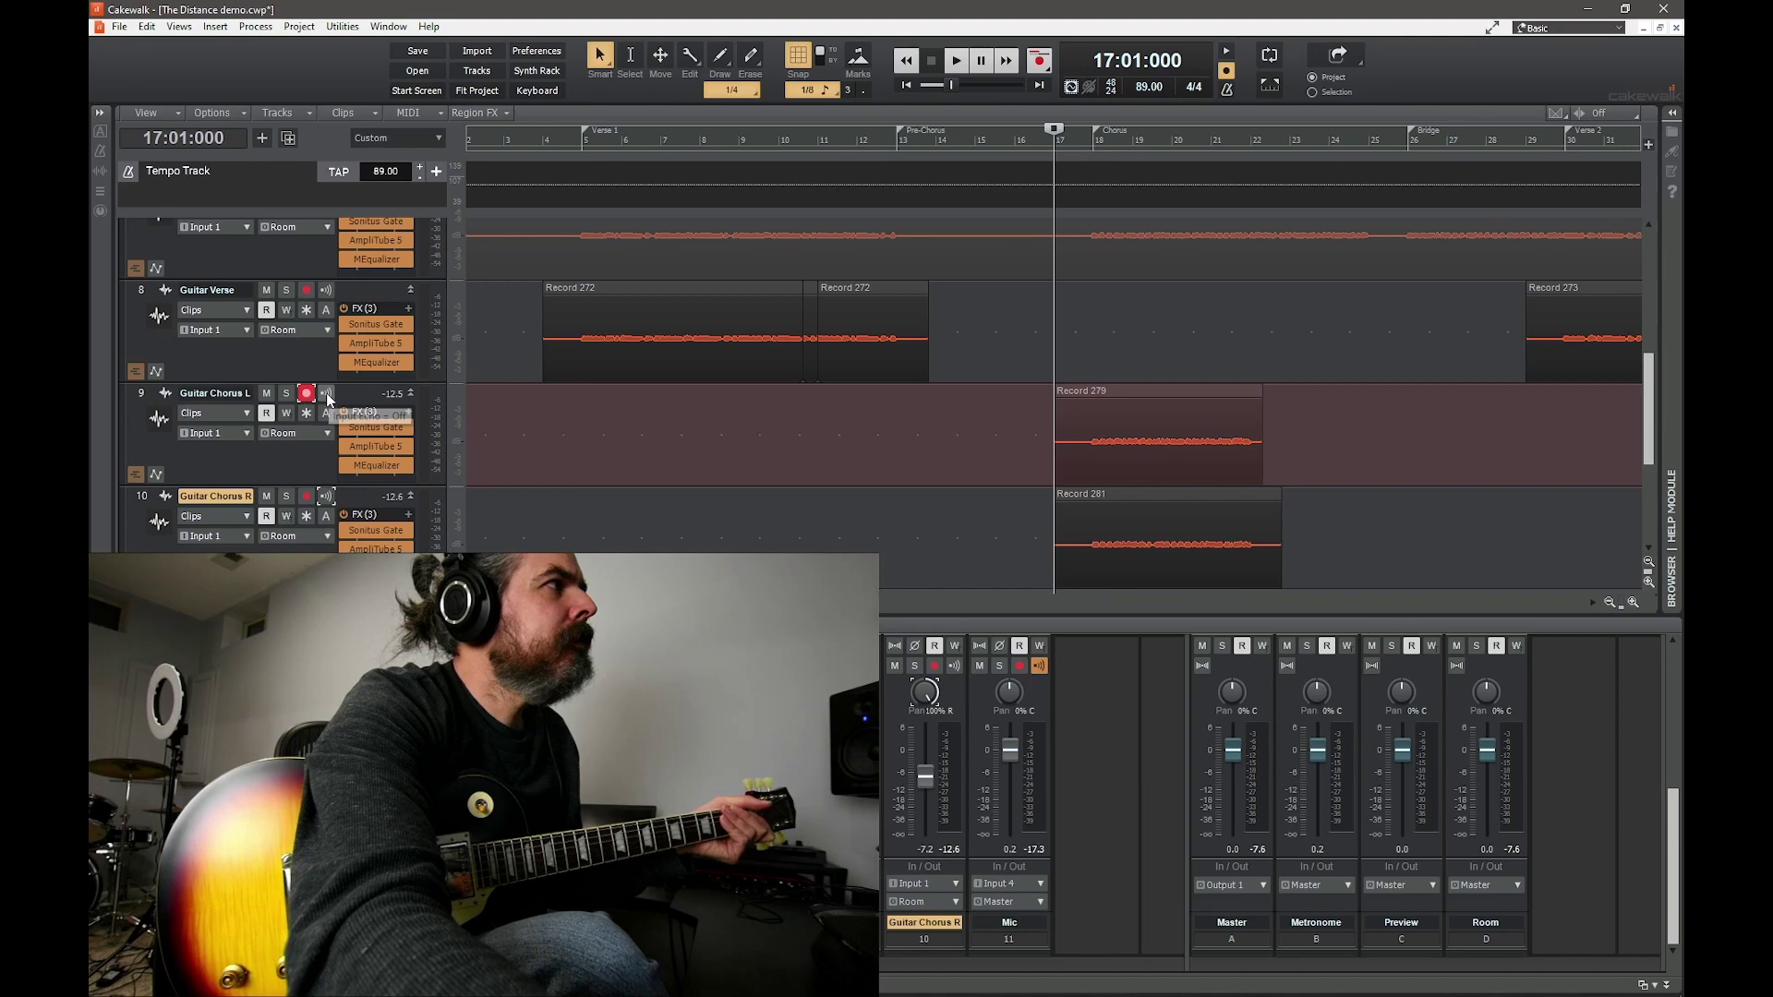
pyautogui.press('r')
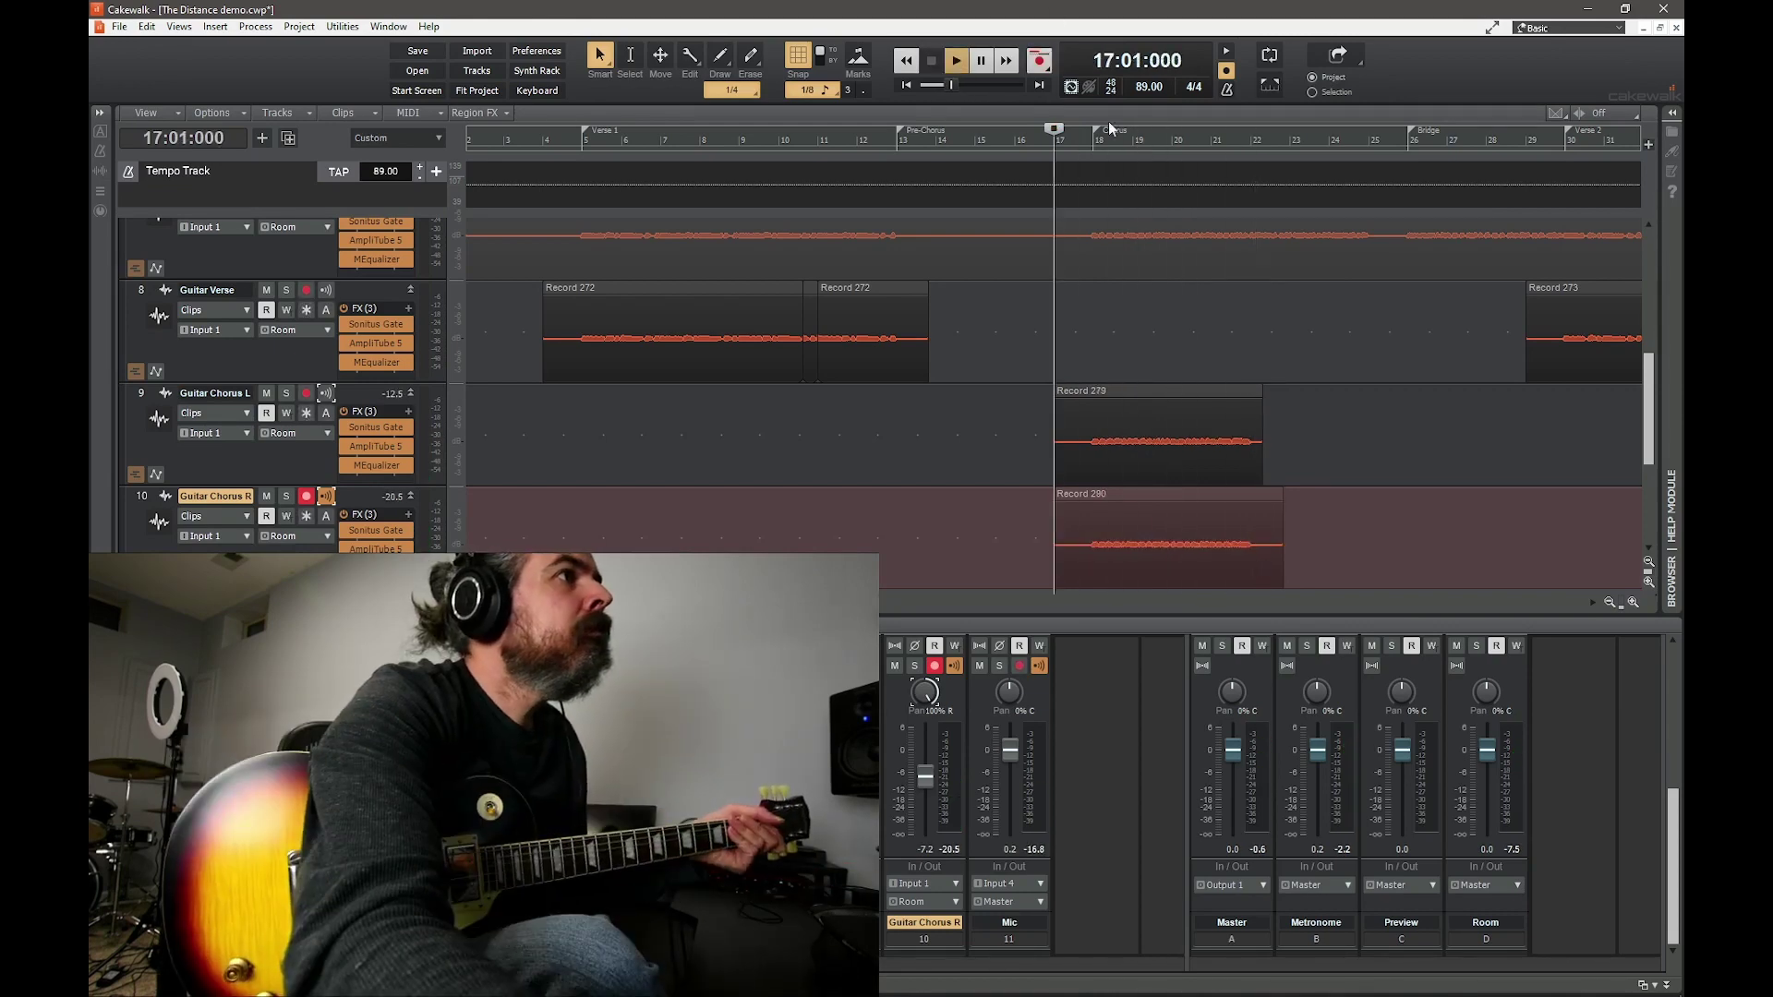
pyautogui.press('space')
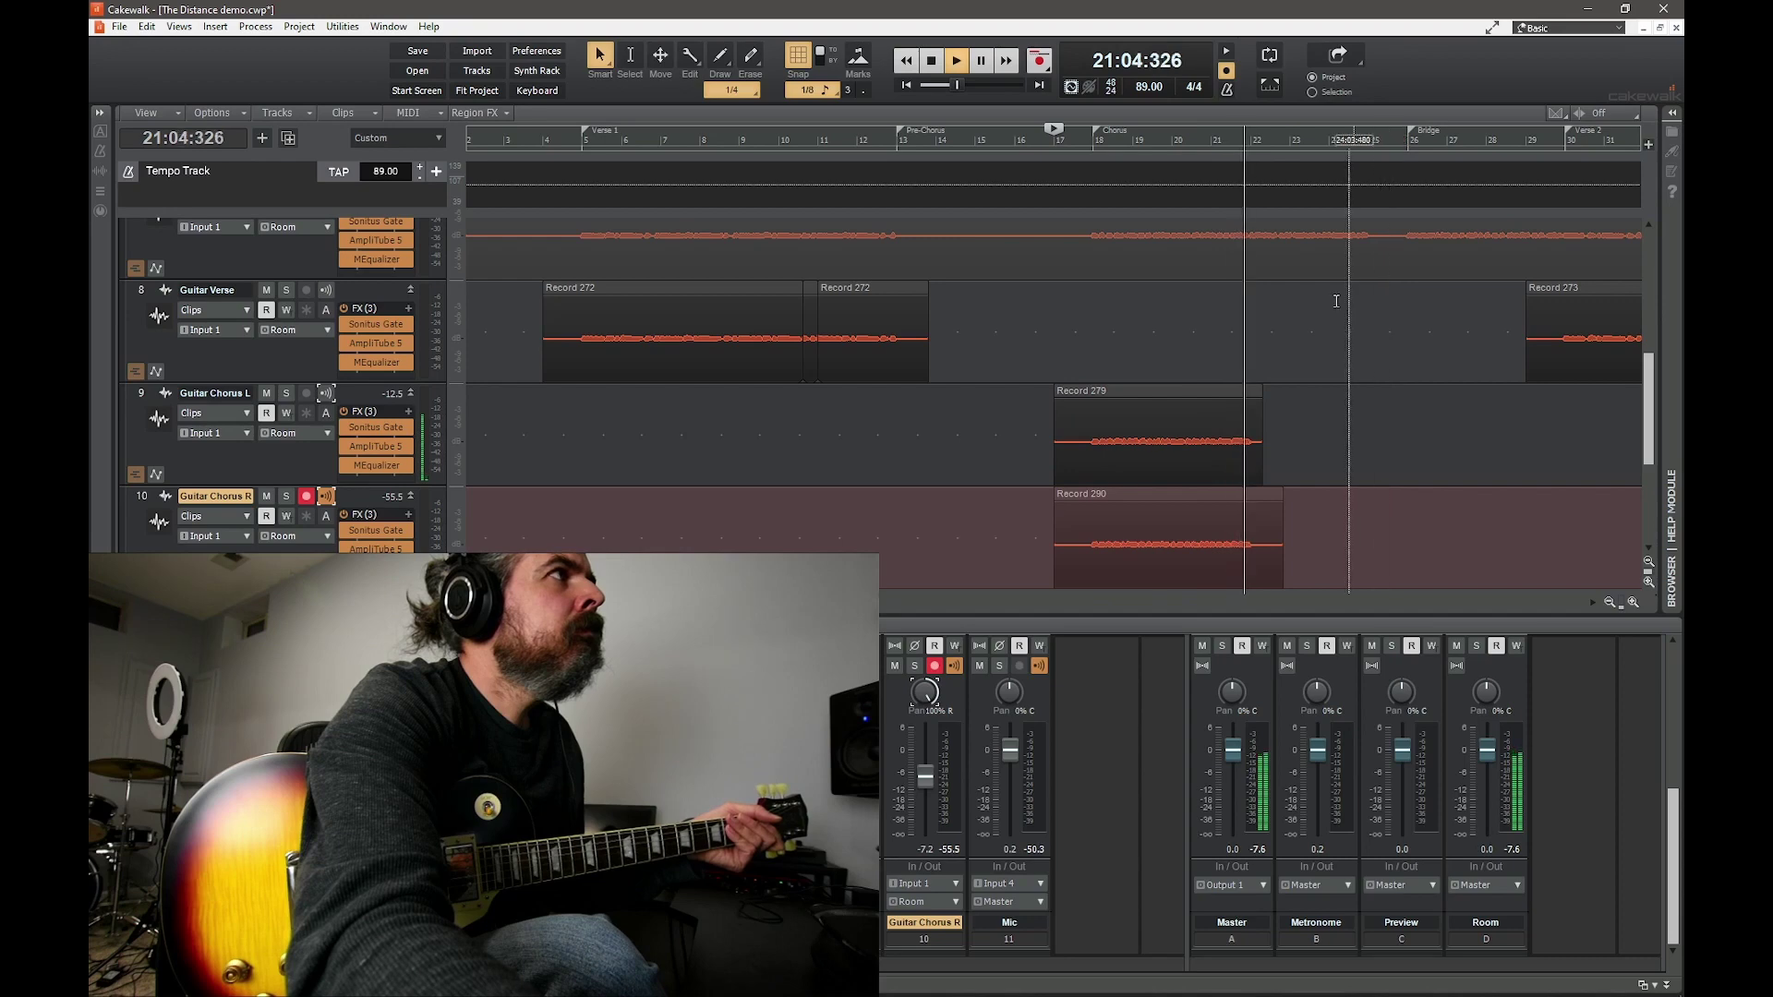
pyautogui.click(933, 61)
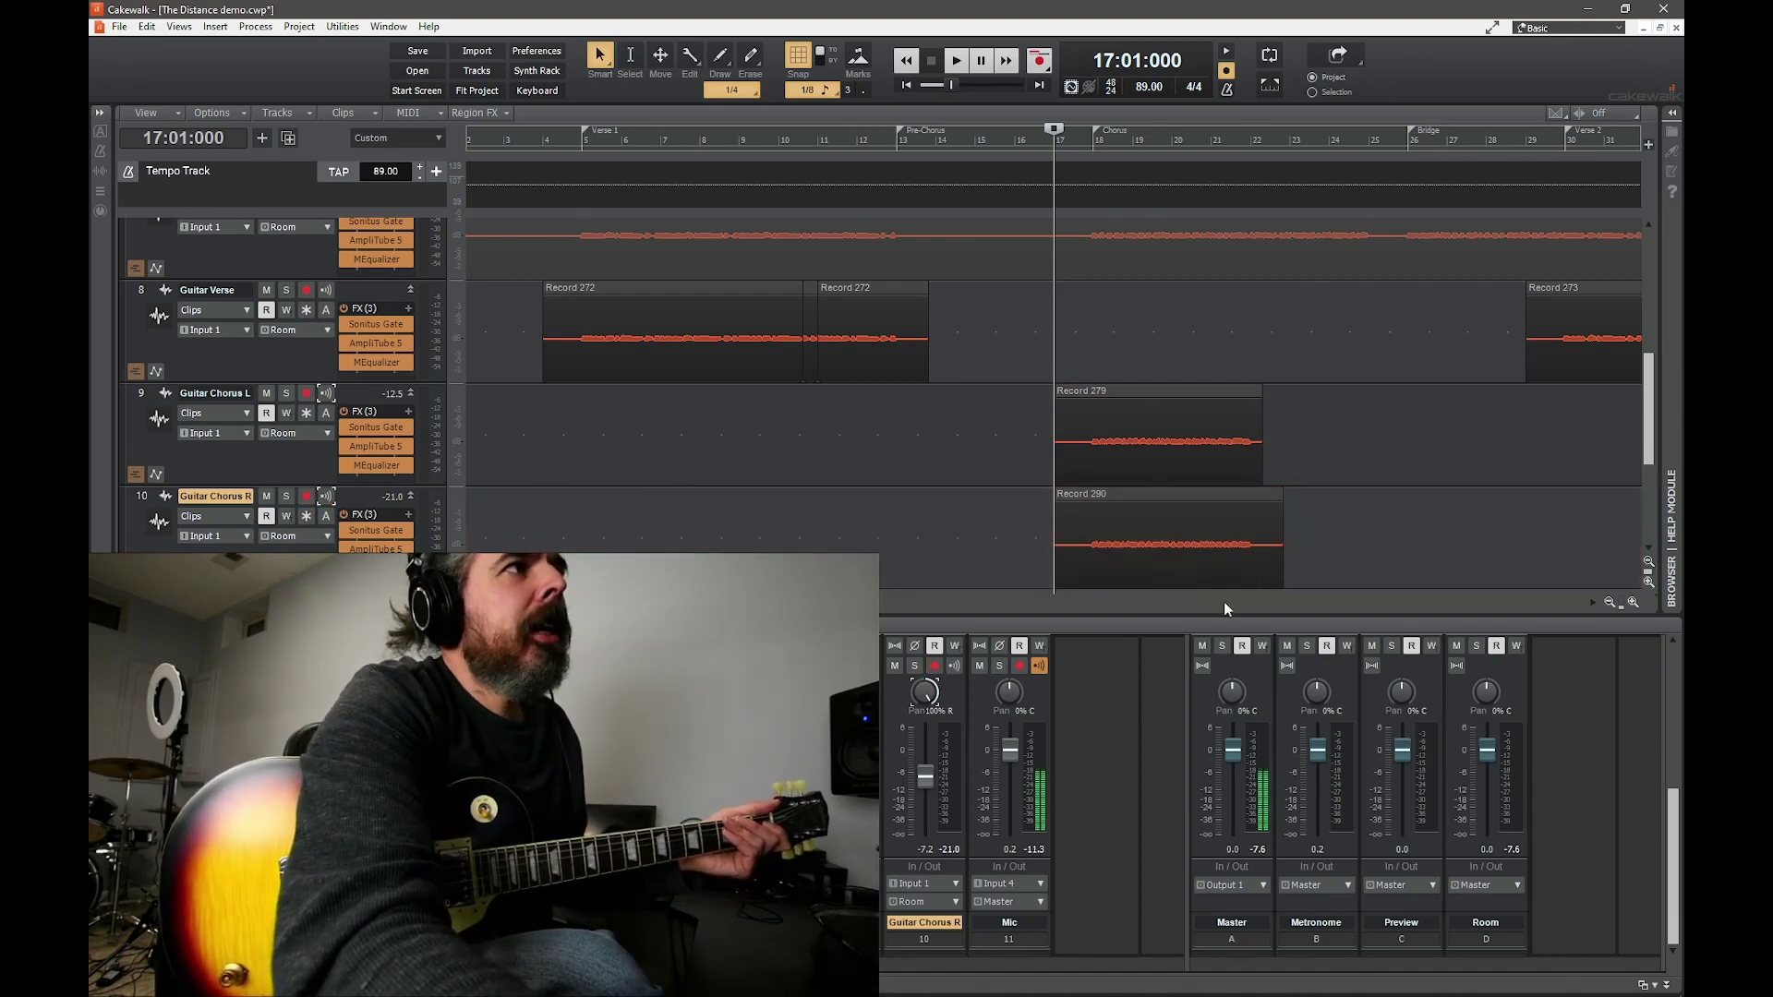
# - Duplicate the Guitar Chorus R track once without its events, keeping properties and effects, with 11 as the starting track
pyautogui.hscroll(5, 1053, 369)
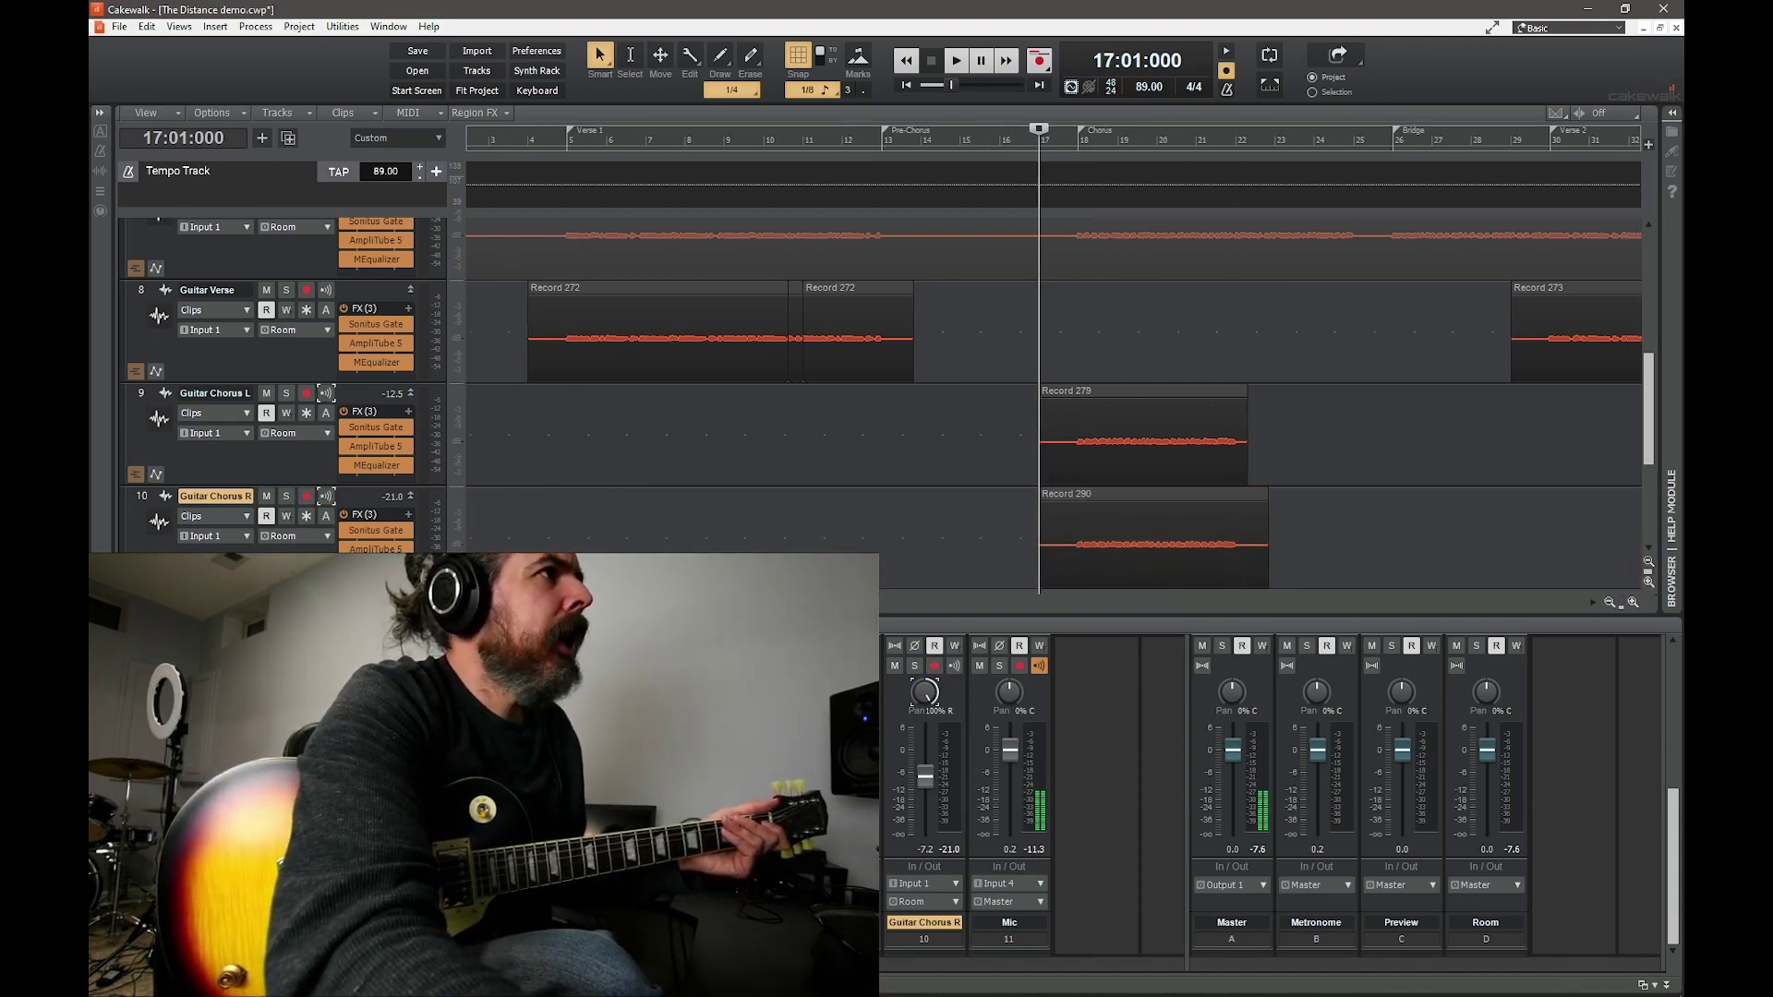
pyautogui.hscroll(2, 846, 480)
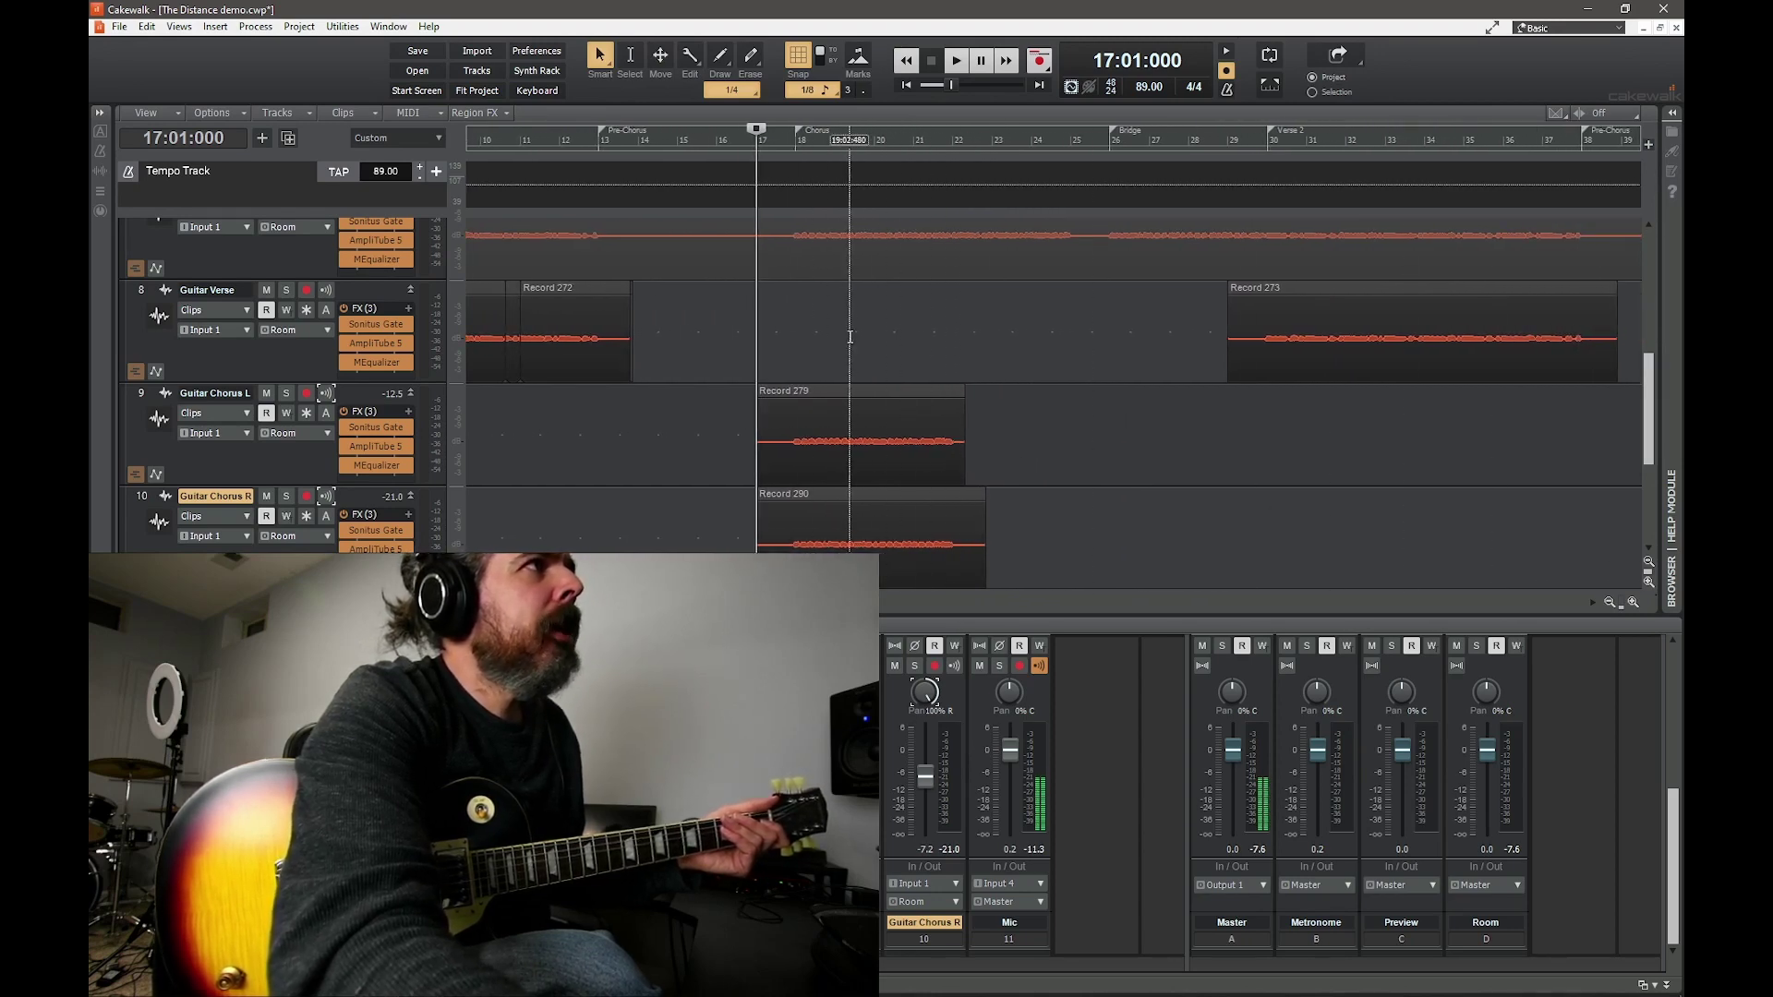
pyautogui.hscroll(5, 950, 296)
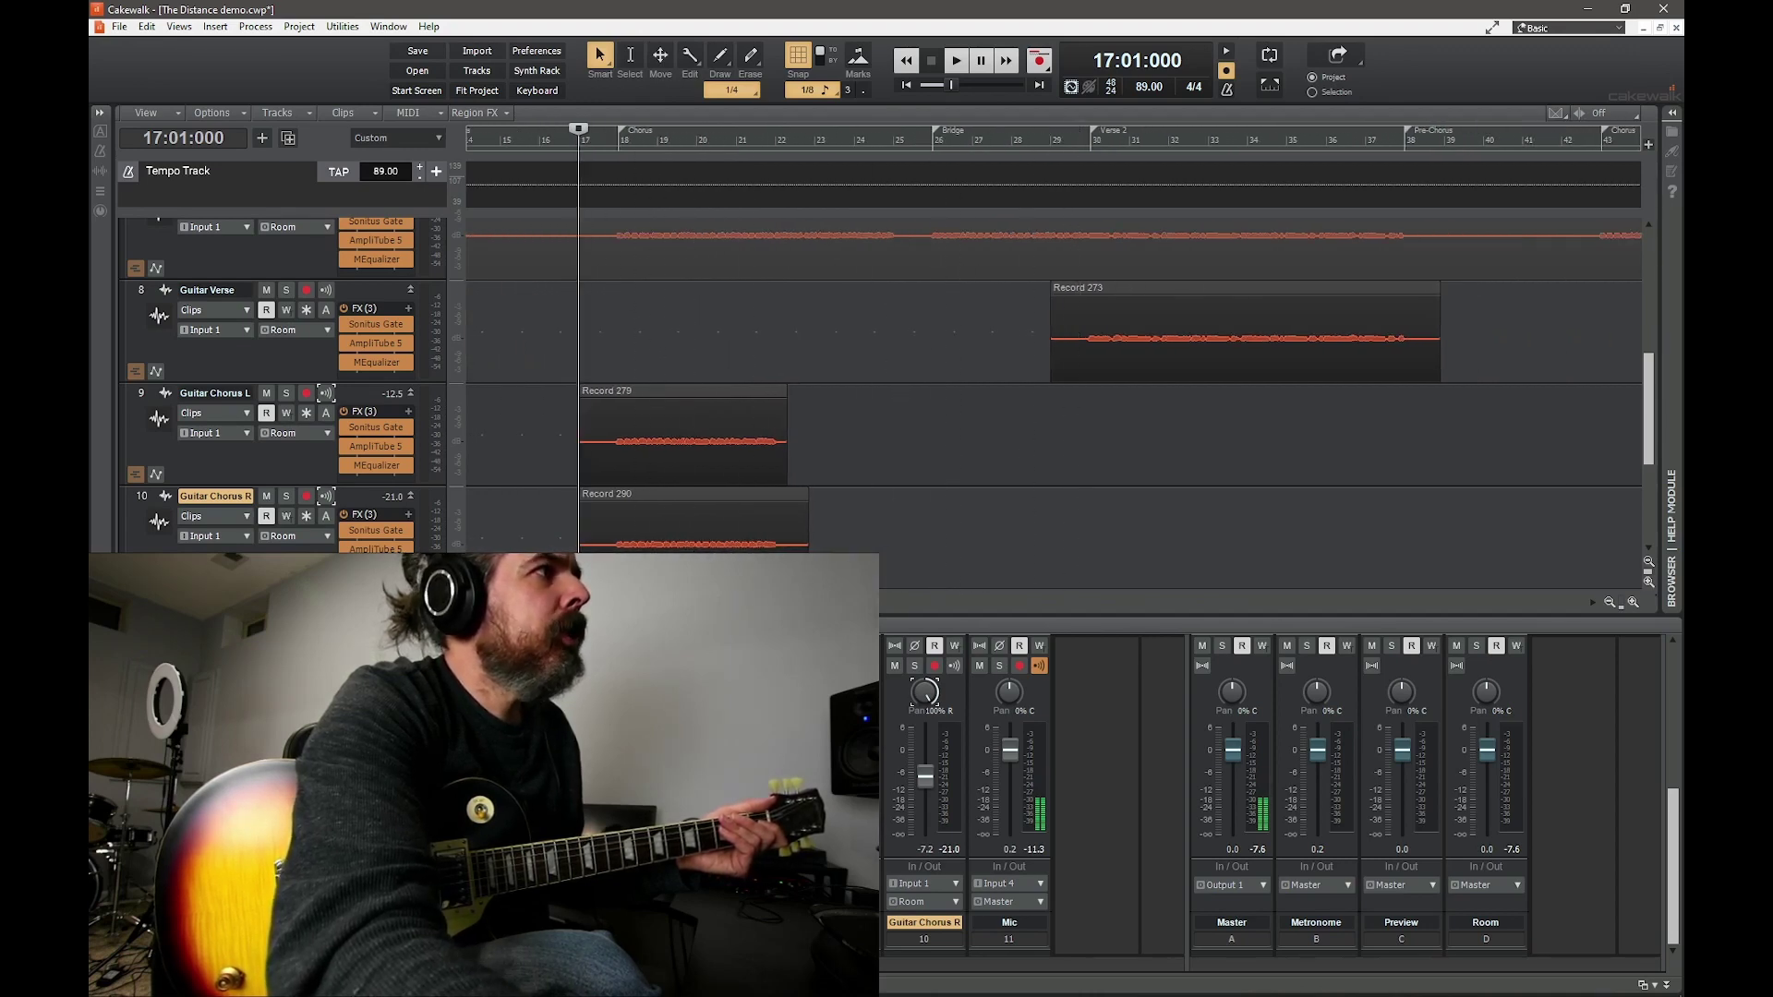
pyautogui.hscroll(15, 1052, 296)
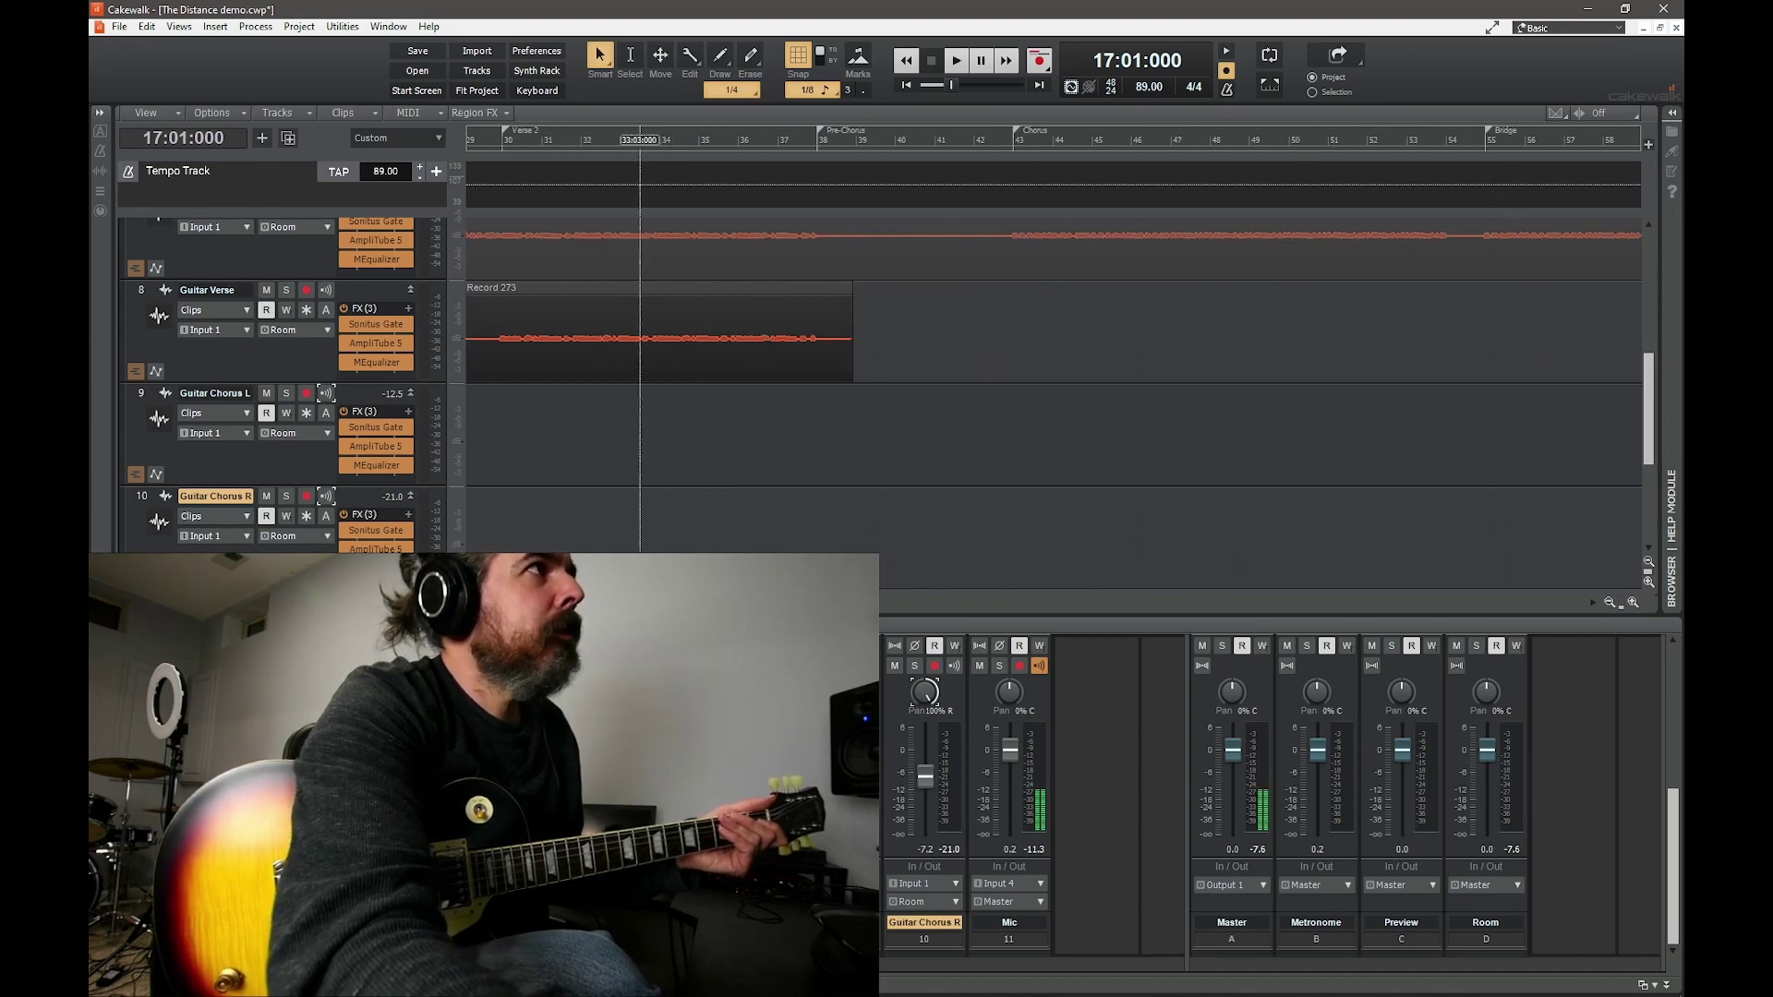
pyautogui.hscroll(-14, 886, 369)
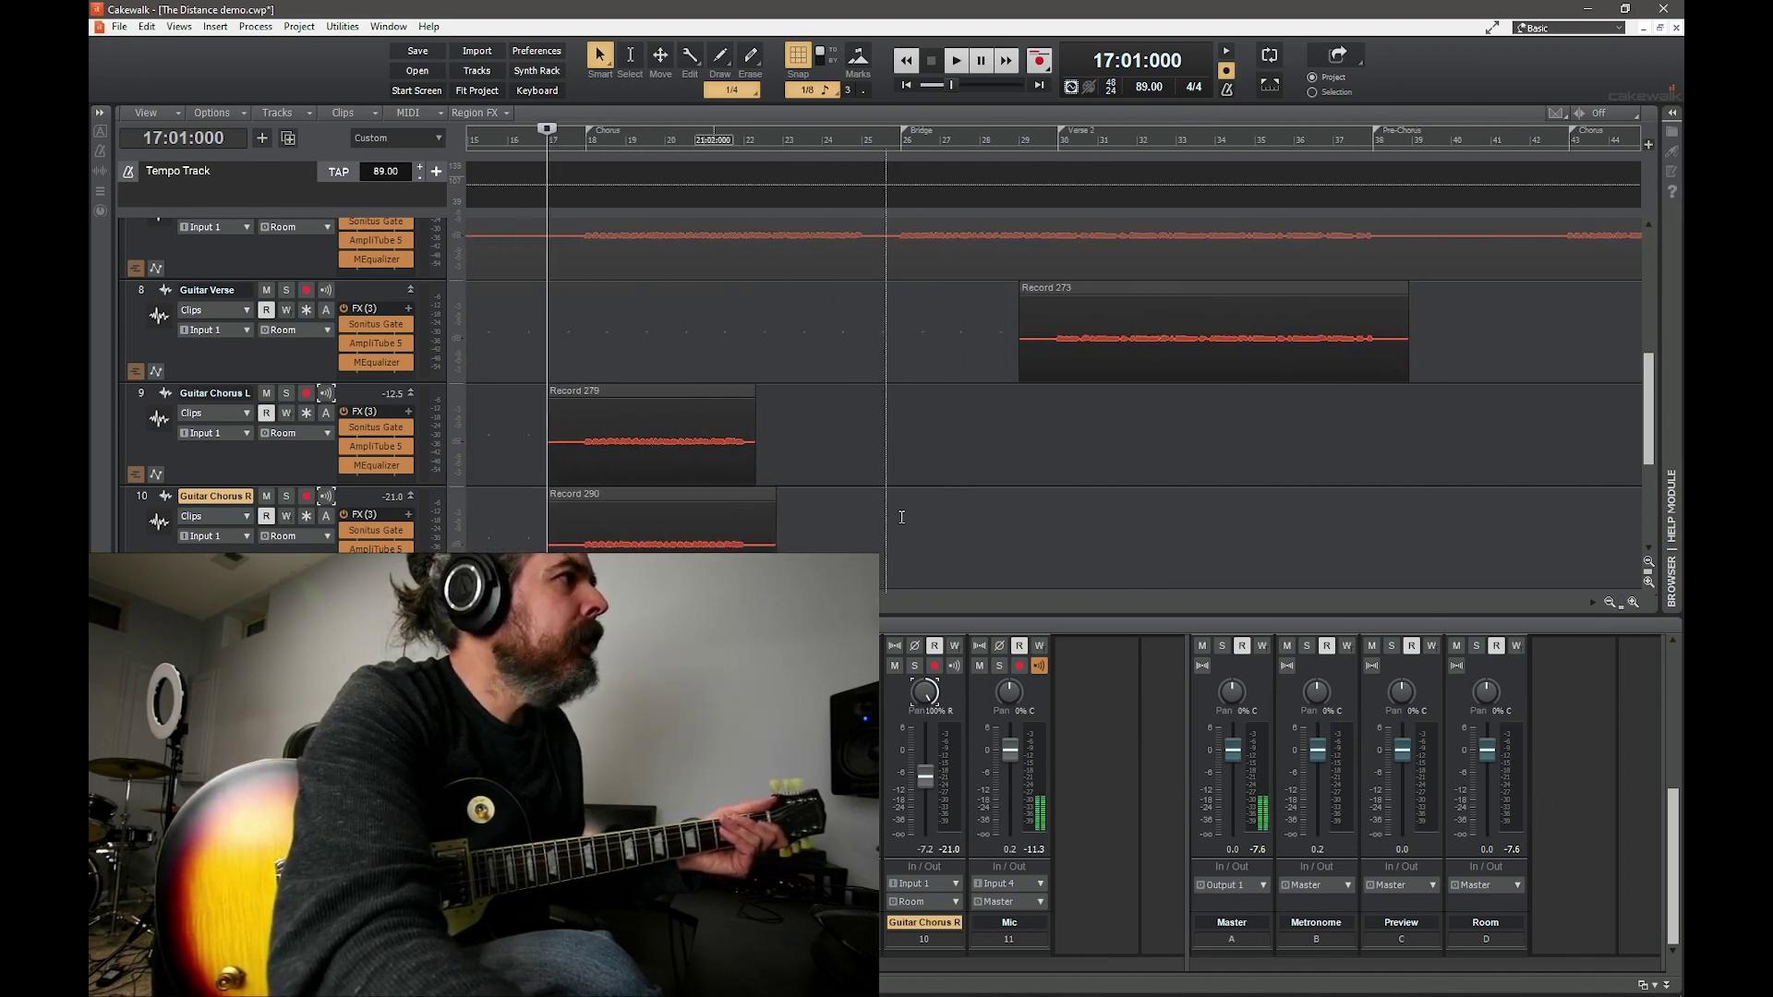
pyautogui.scroll(-2, 945, 519)
pyautogui.scroll(2, 360, 500)
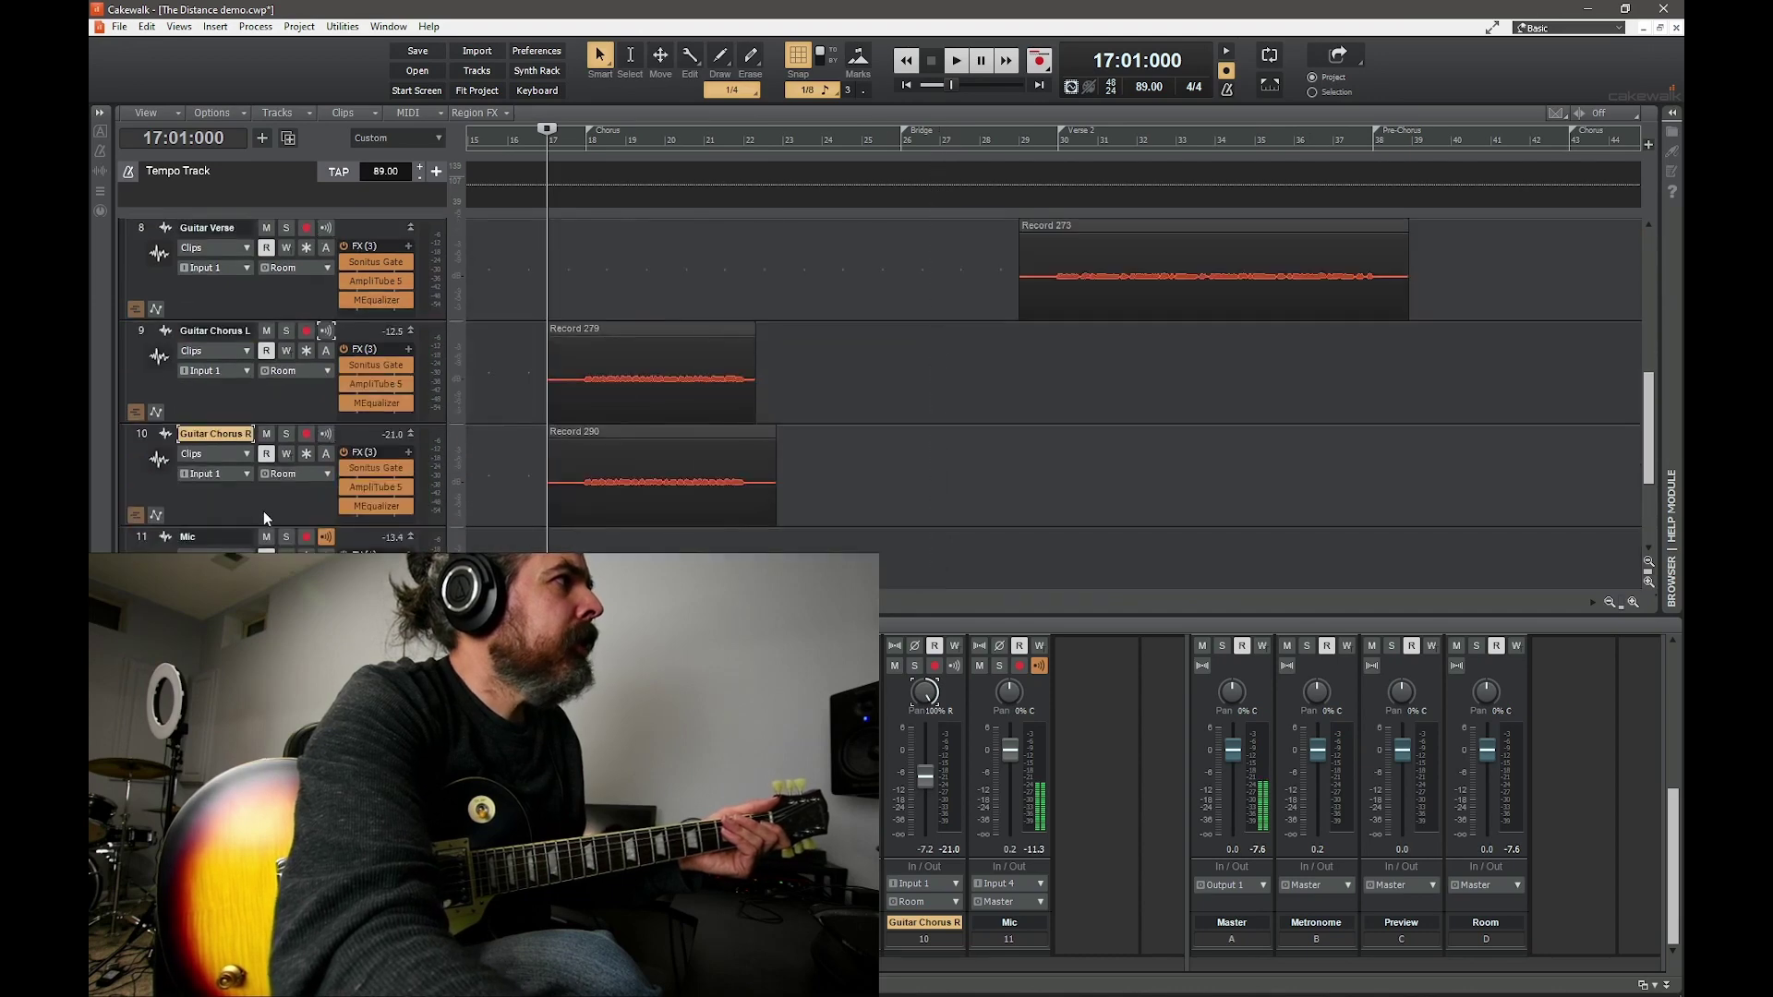
pyautogui.rightClick(275, 497)
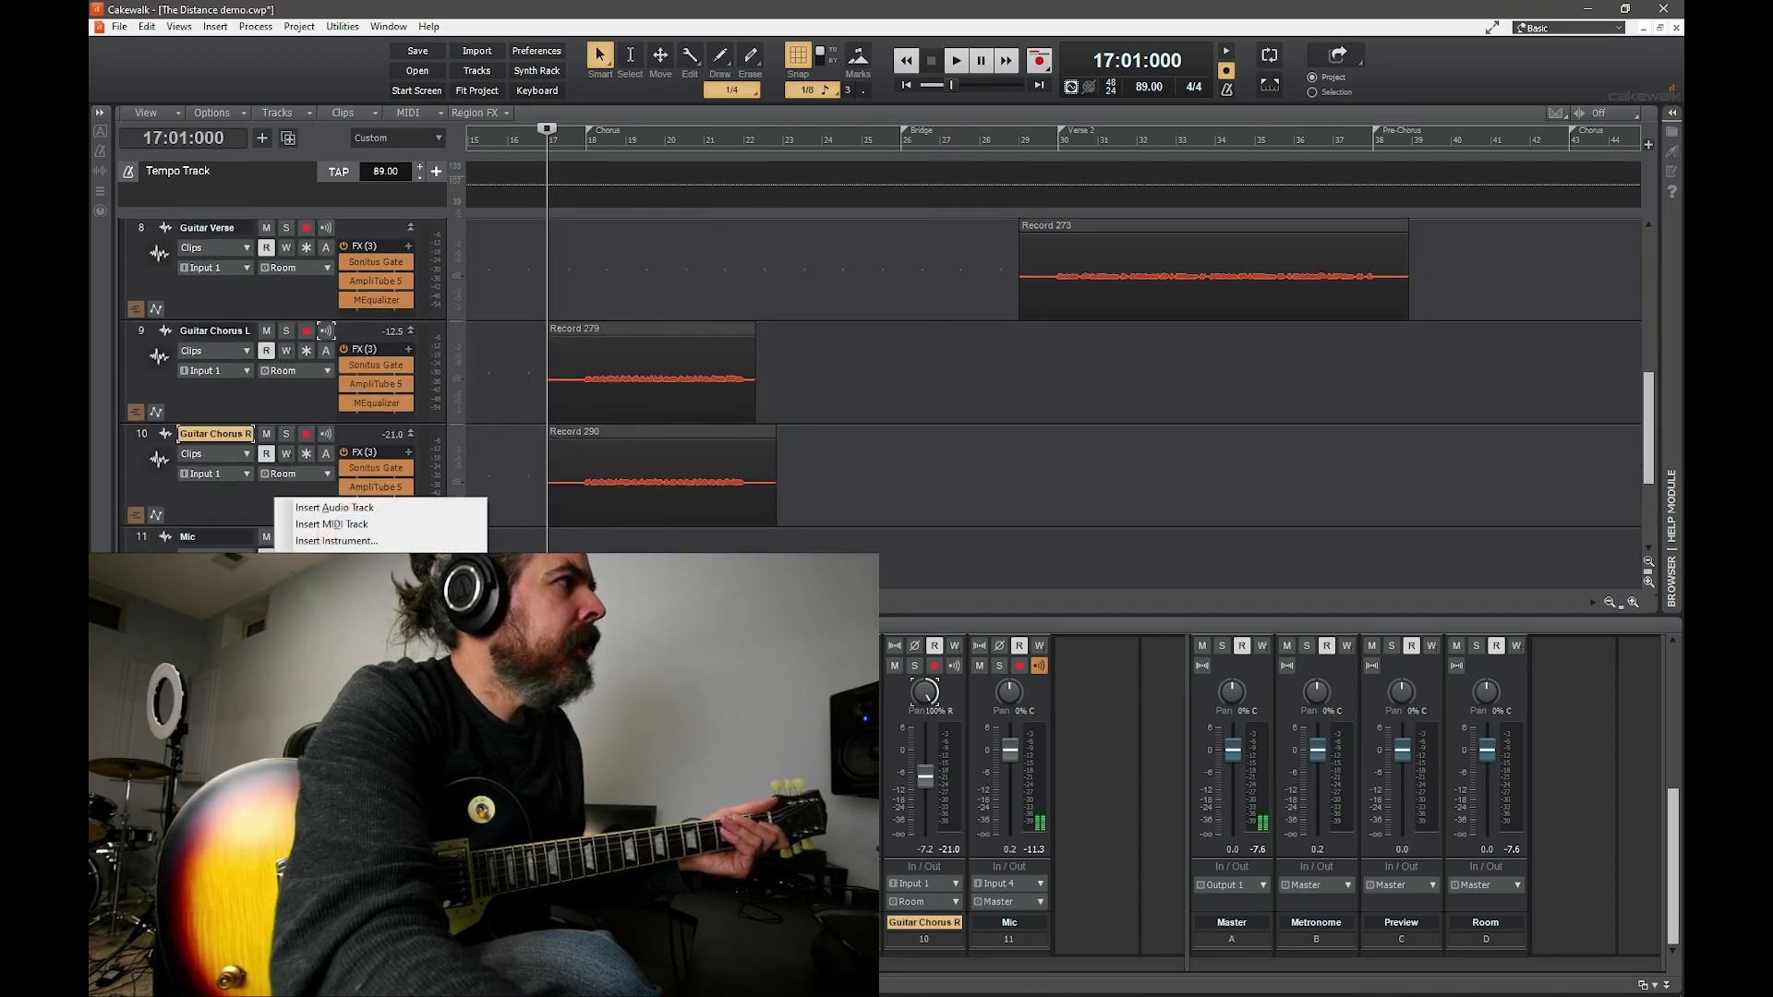
pyautogui.click(332, 573)
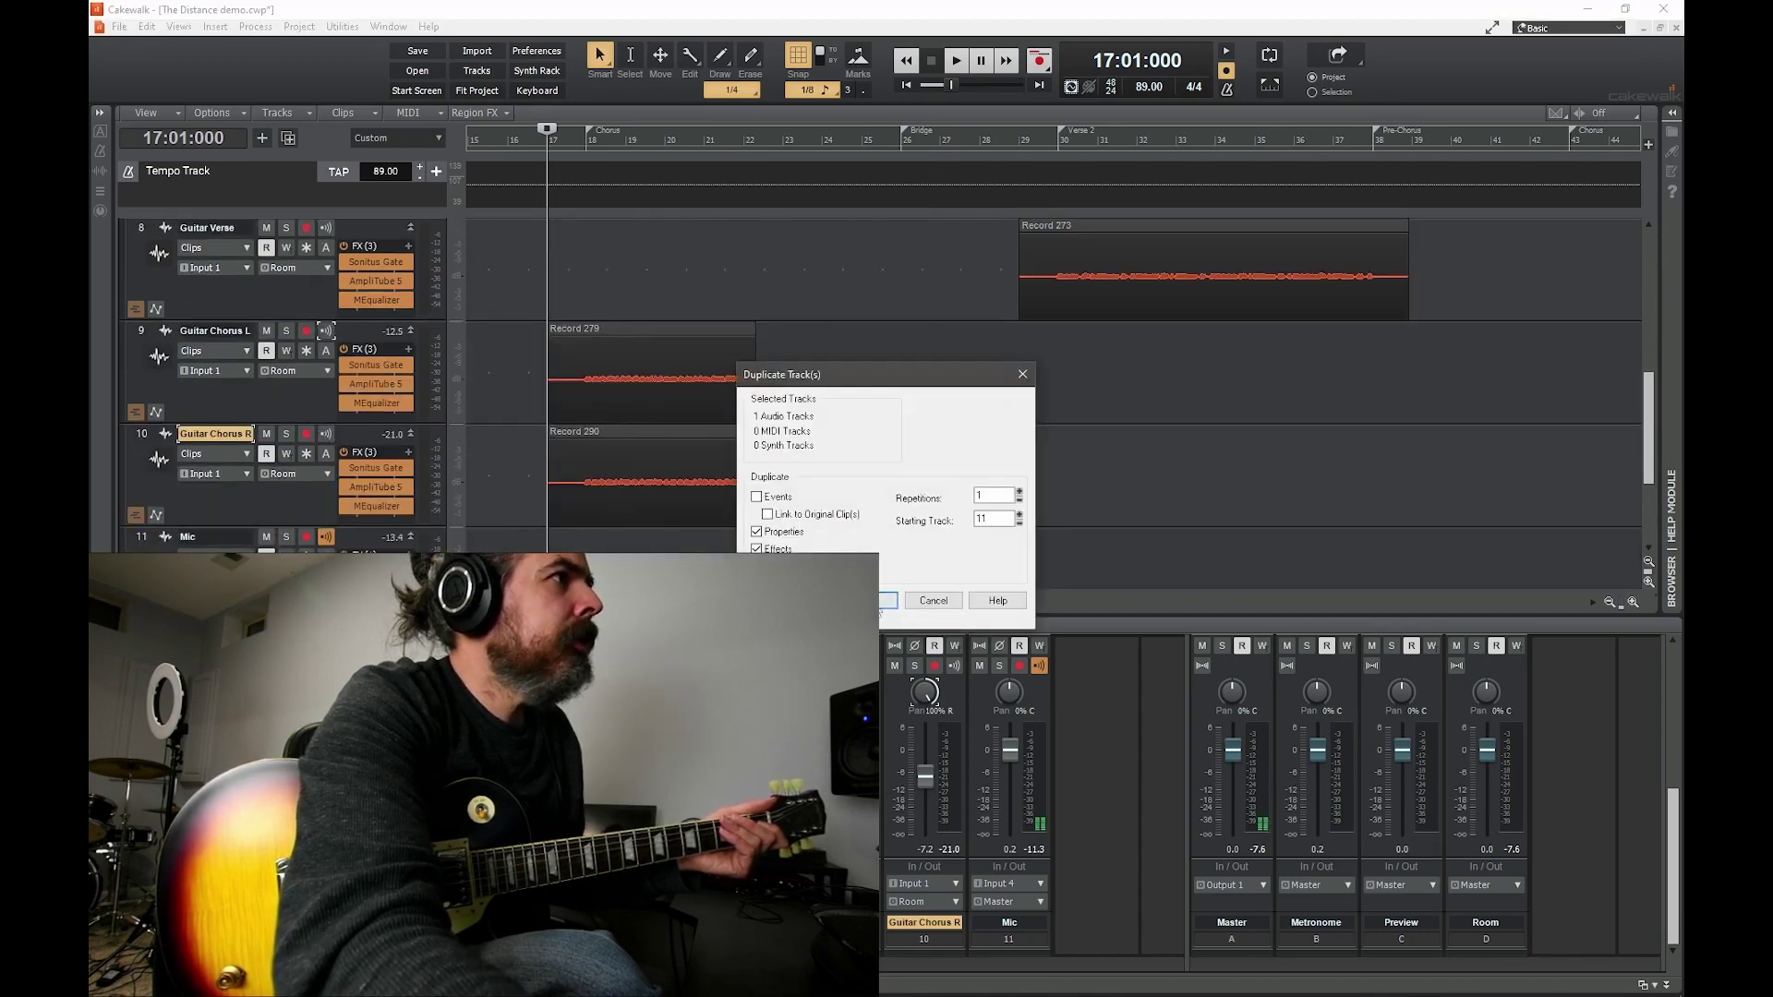
pyautogui.click(883, 602)
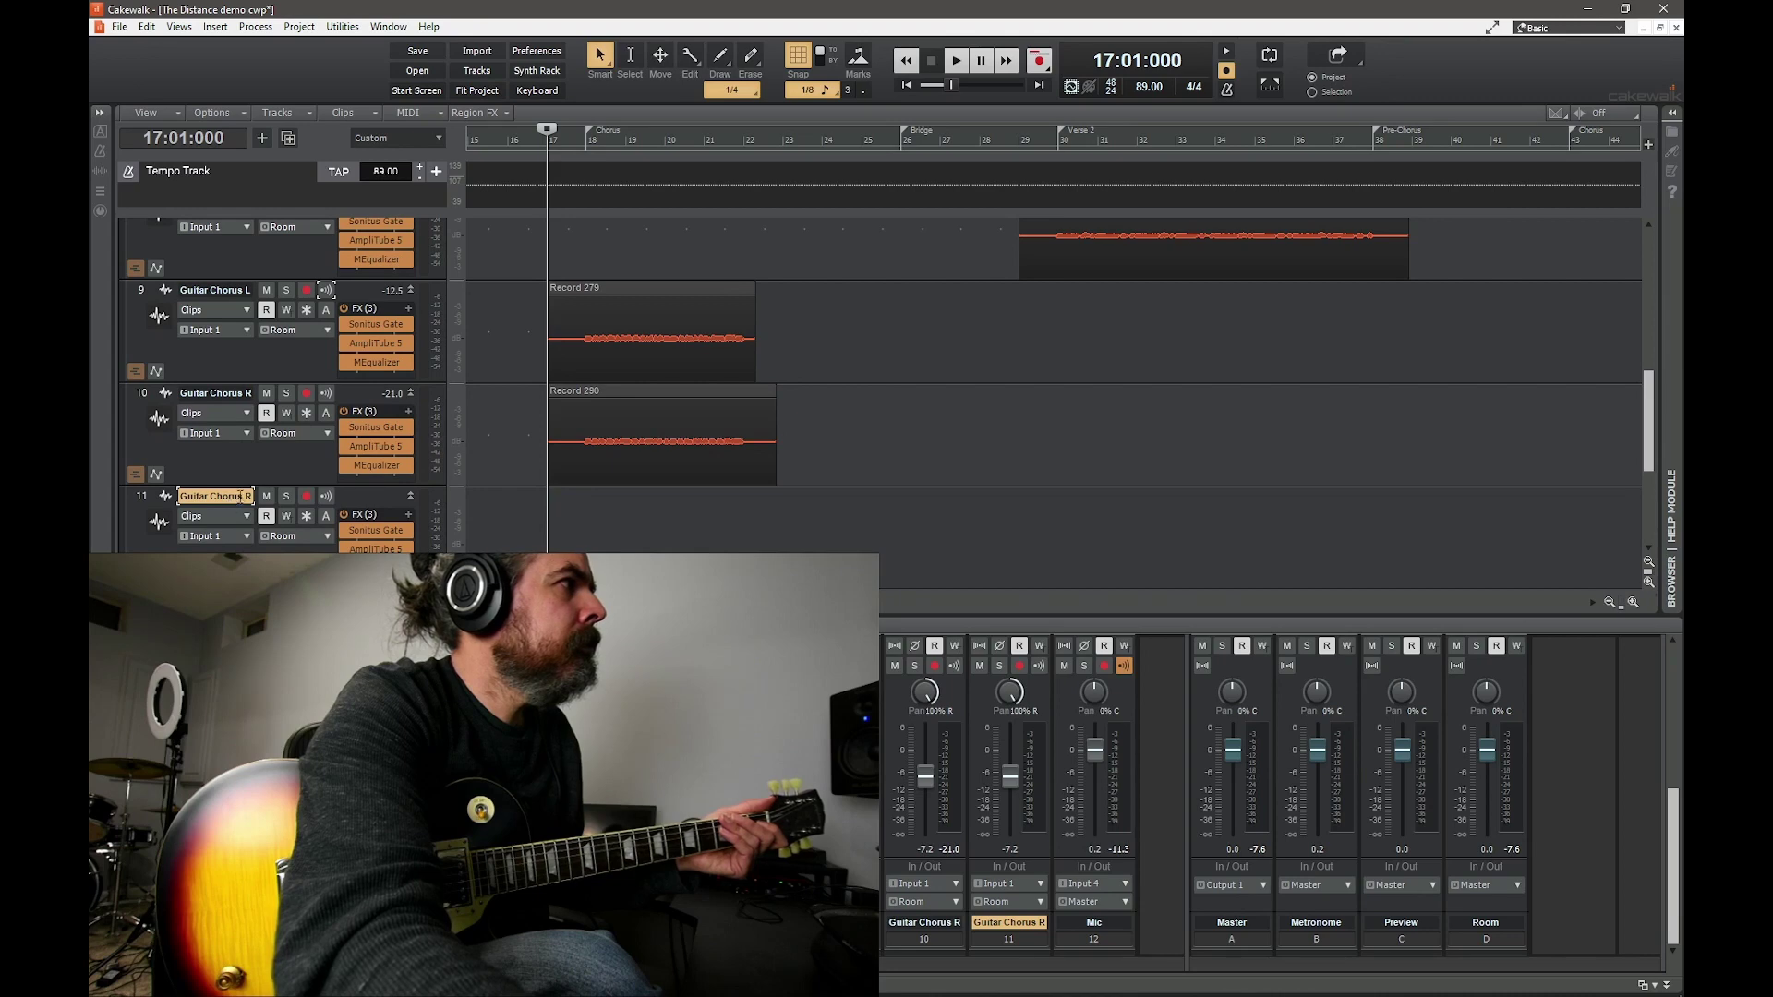
# - Rename the duplicated track 11 as Guitar Chorus 2
pyautogui.doubleClick(238, 496)
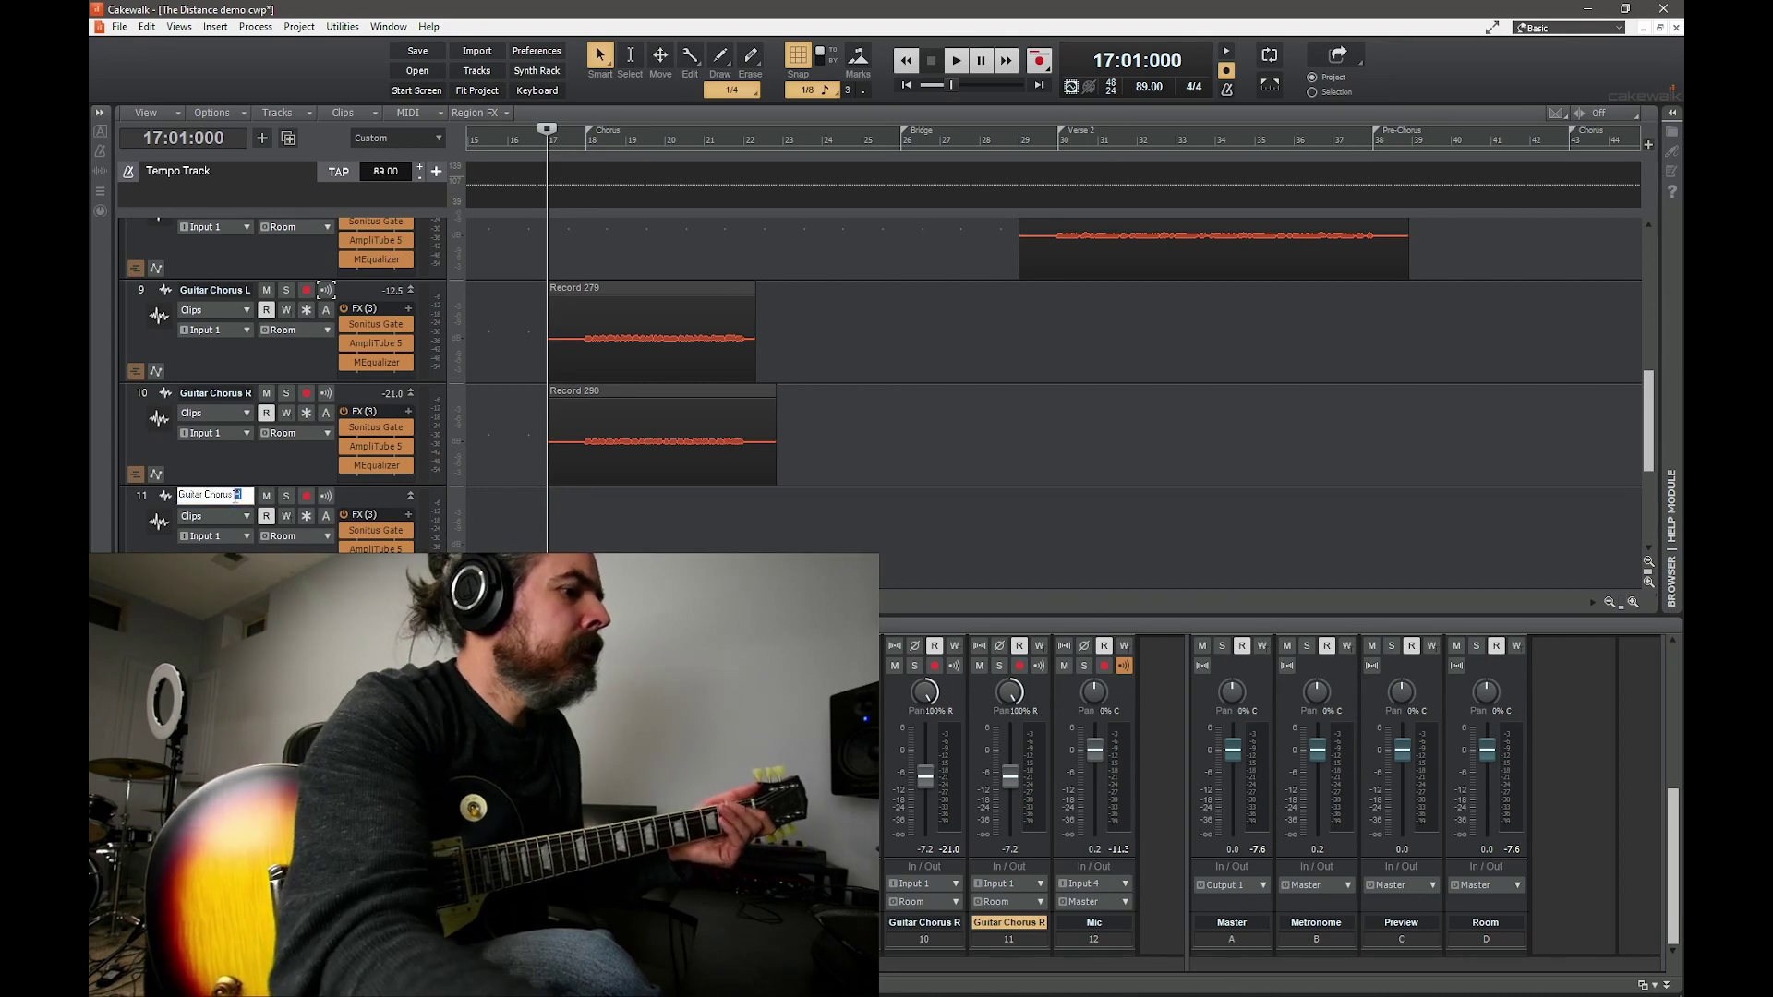
pyautogui.write('2')
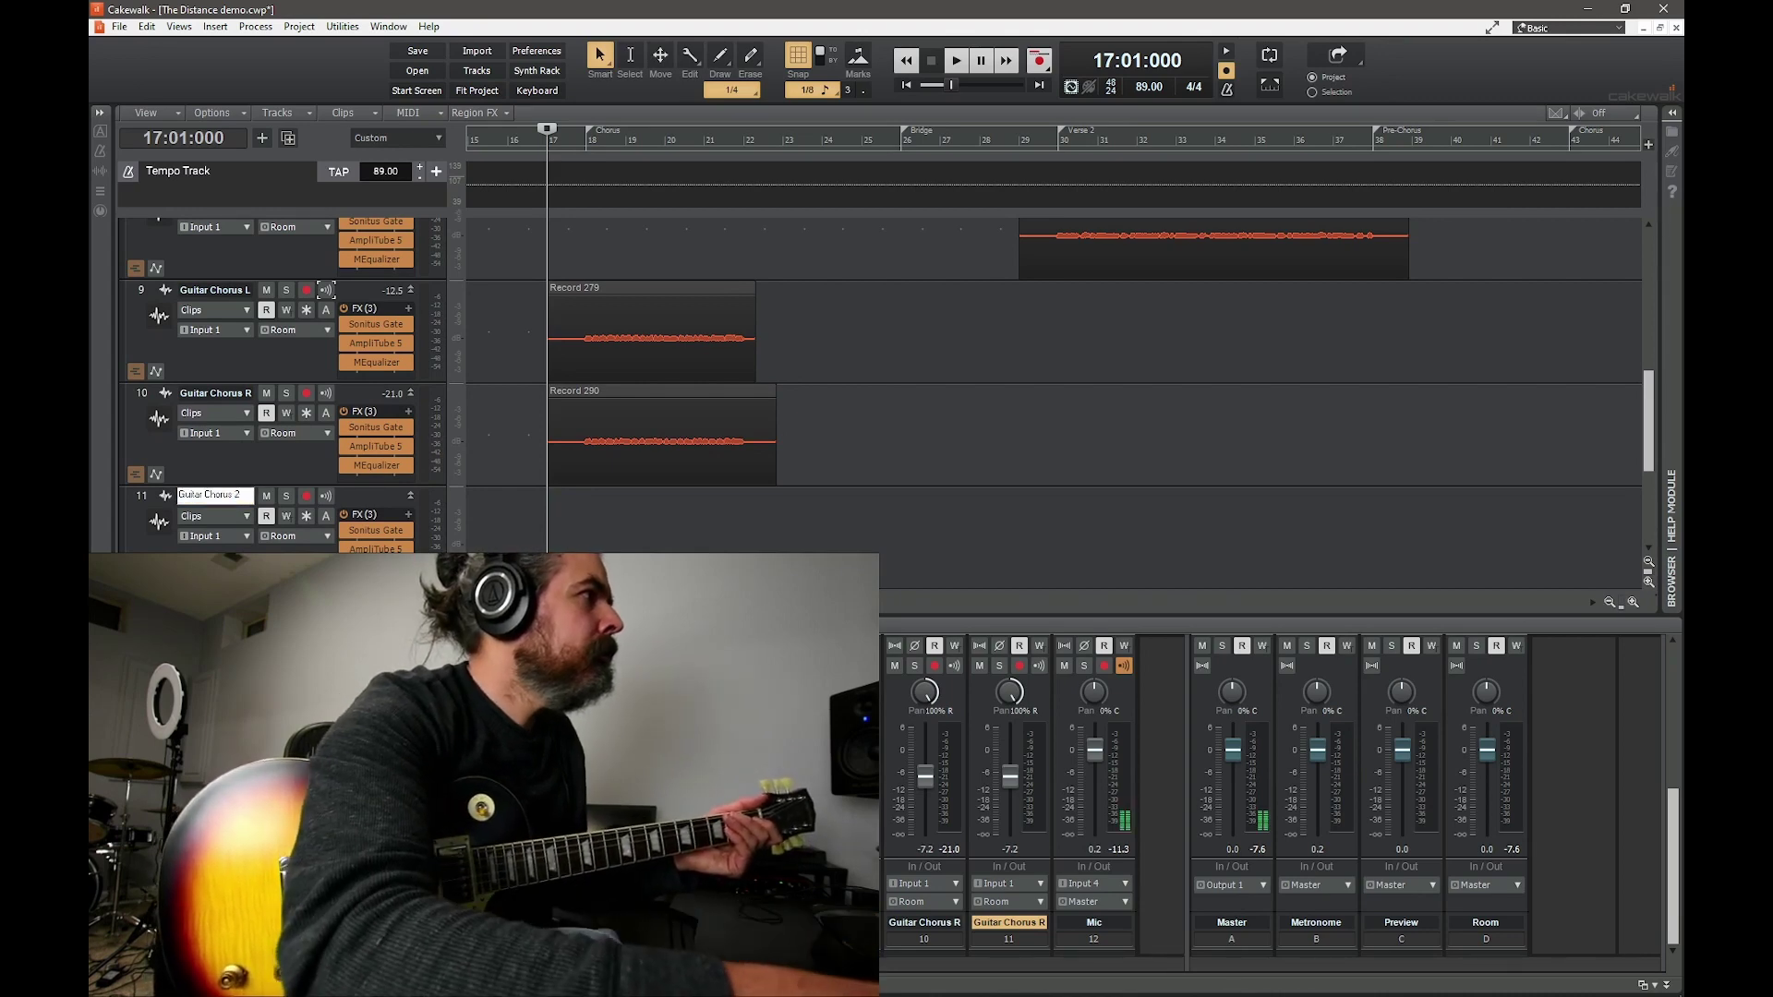
pyautogui.press('Return')
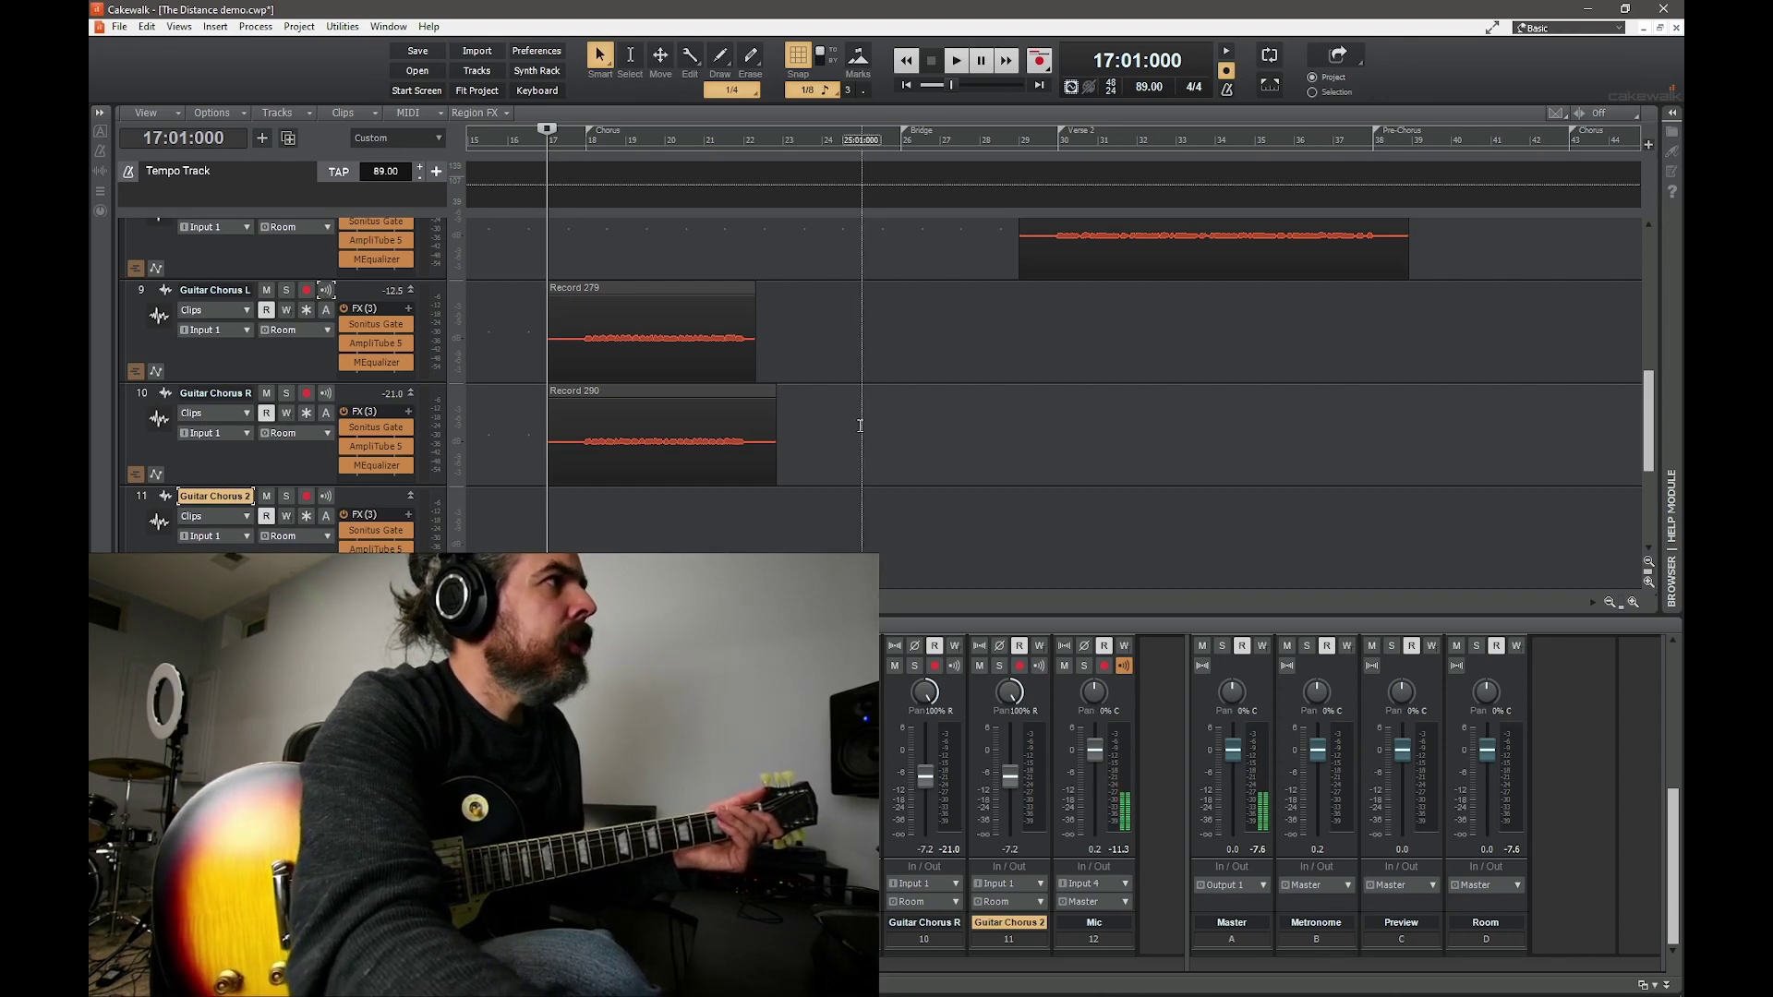
# - Center the pan of Guitar Chorus 2, set the song position to 21:01:000, and arm the track with input echo on
pyautogui.click(745, 138)
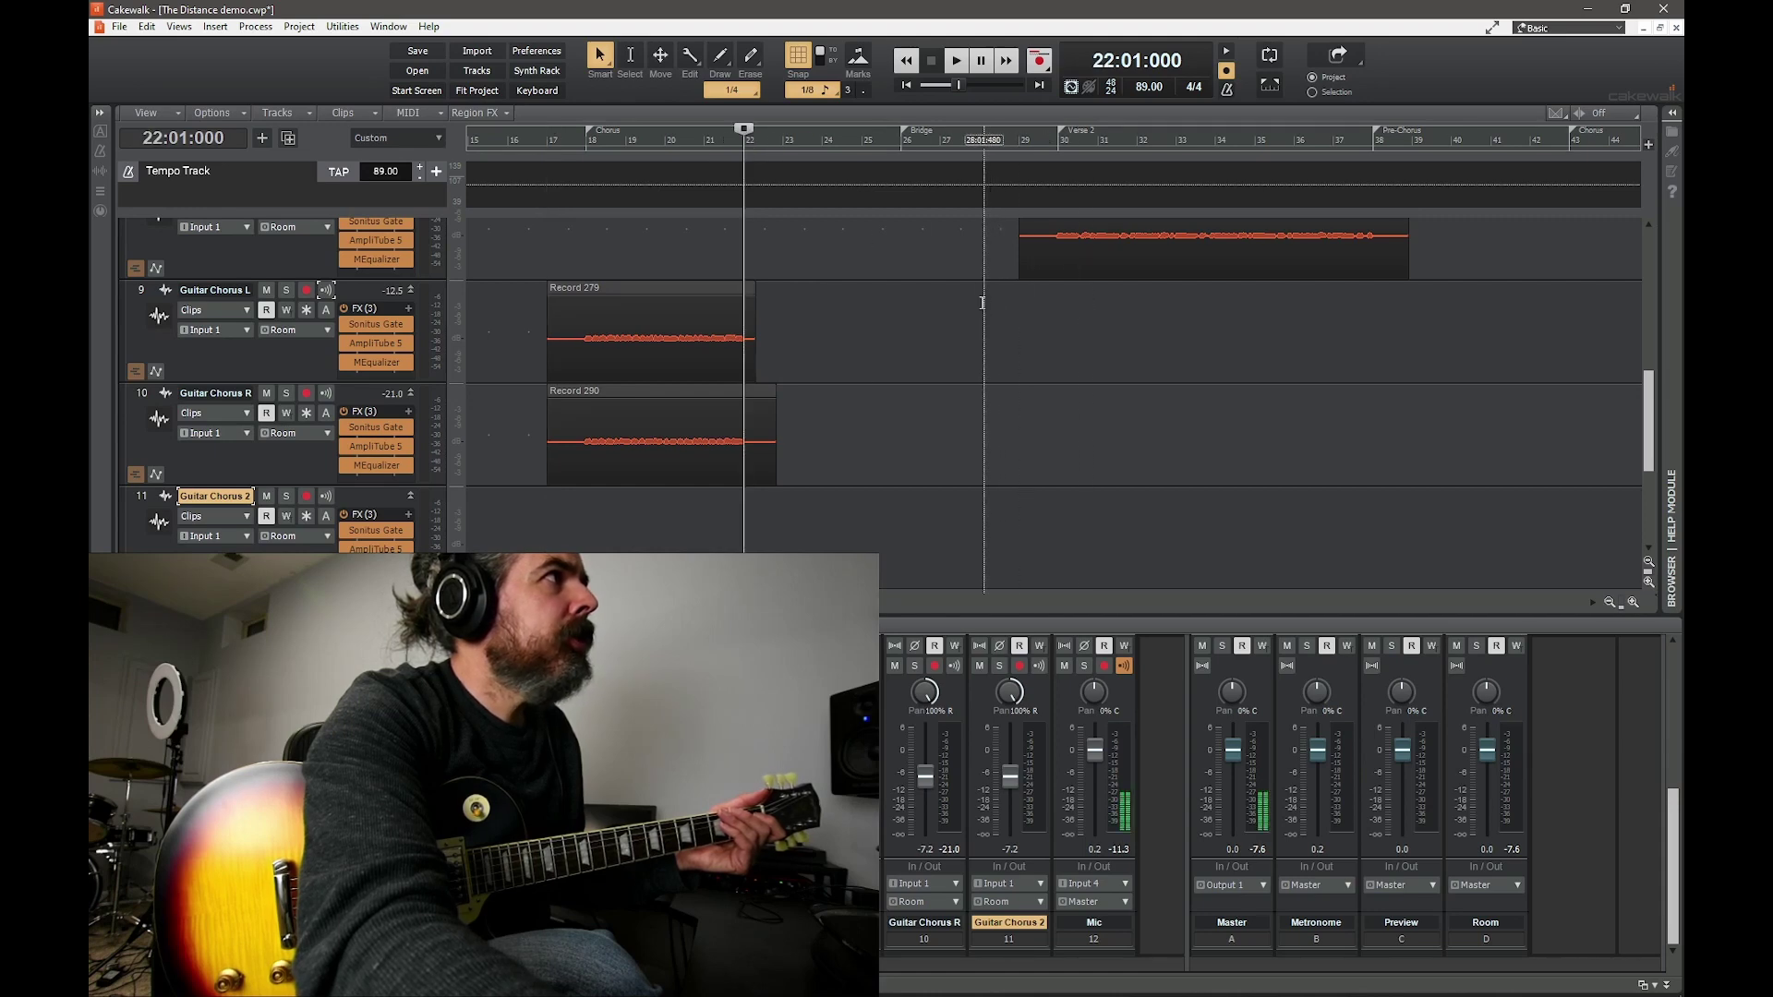
pyautogui.click(707, 141)
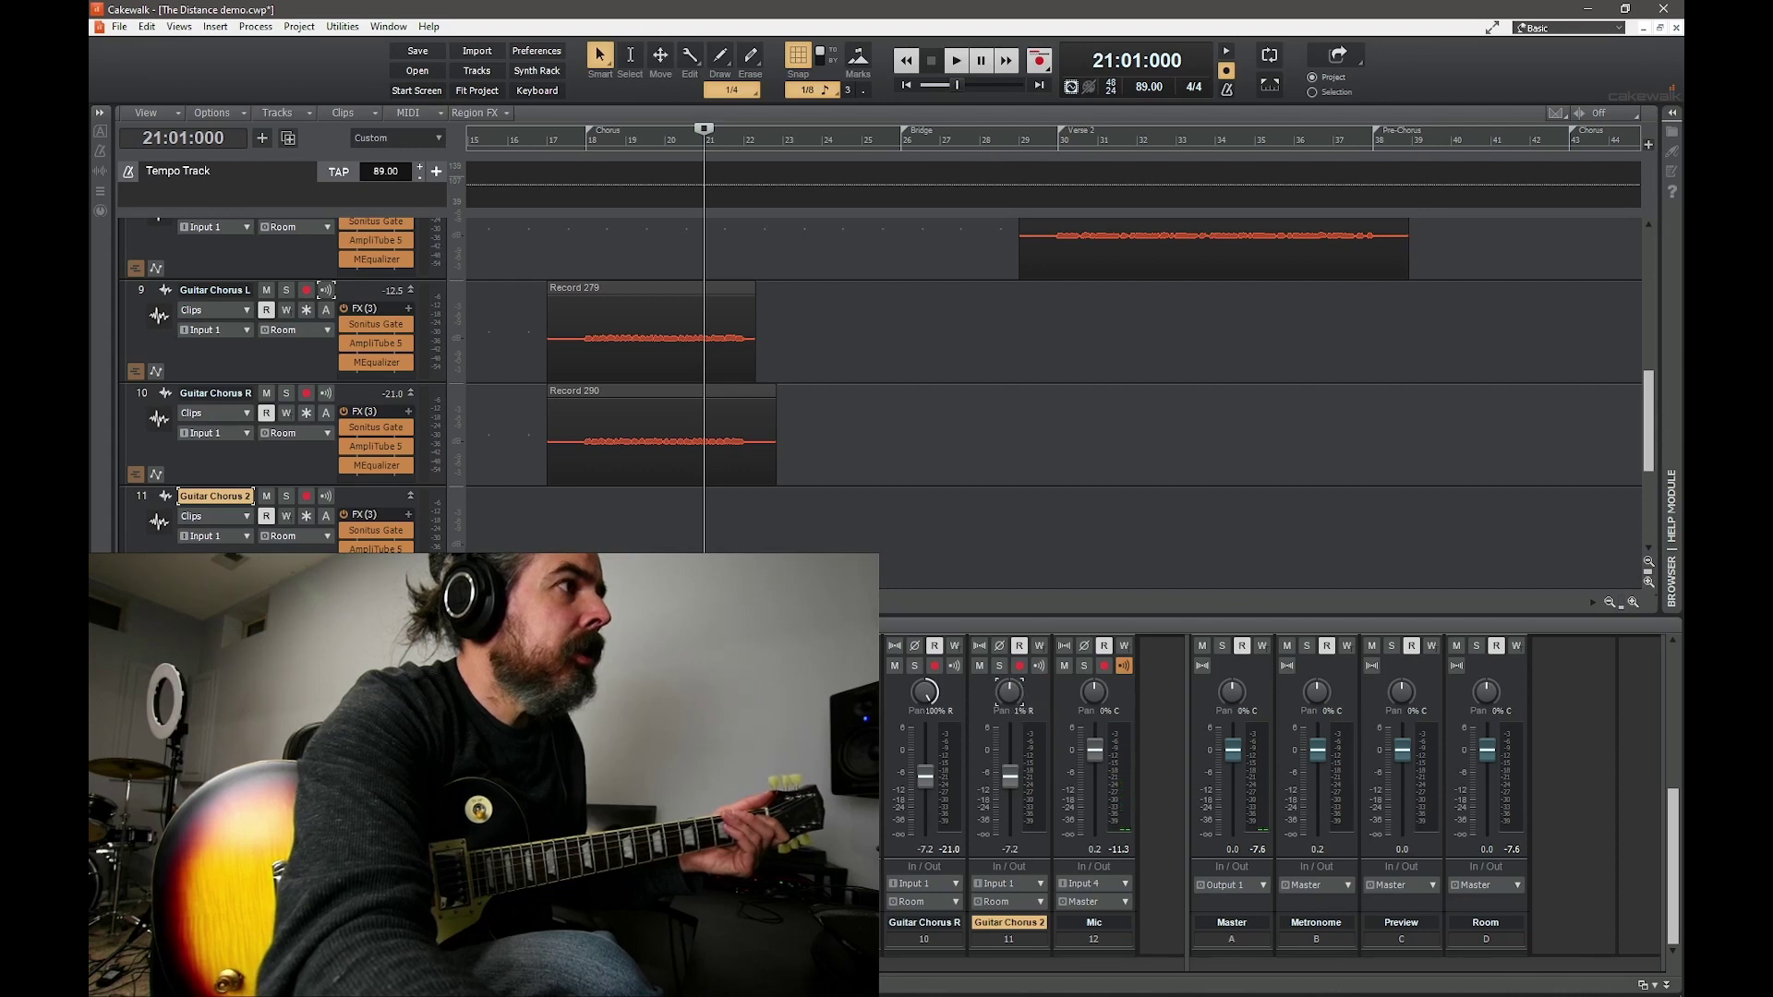
pyautogui.scroll(2, 1004, 690)
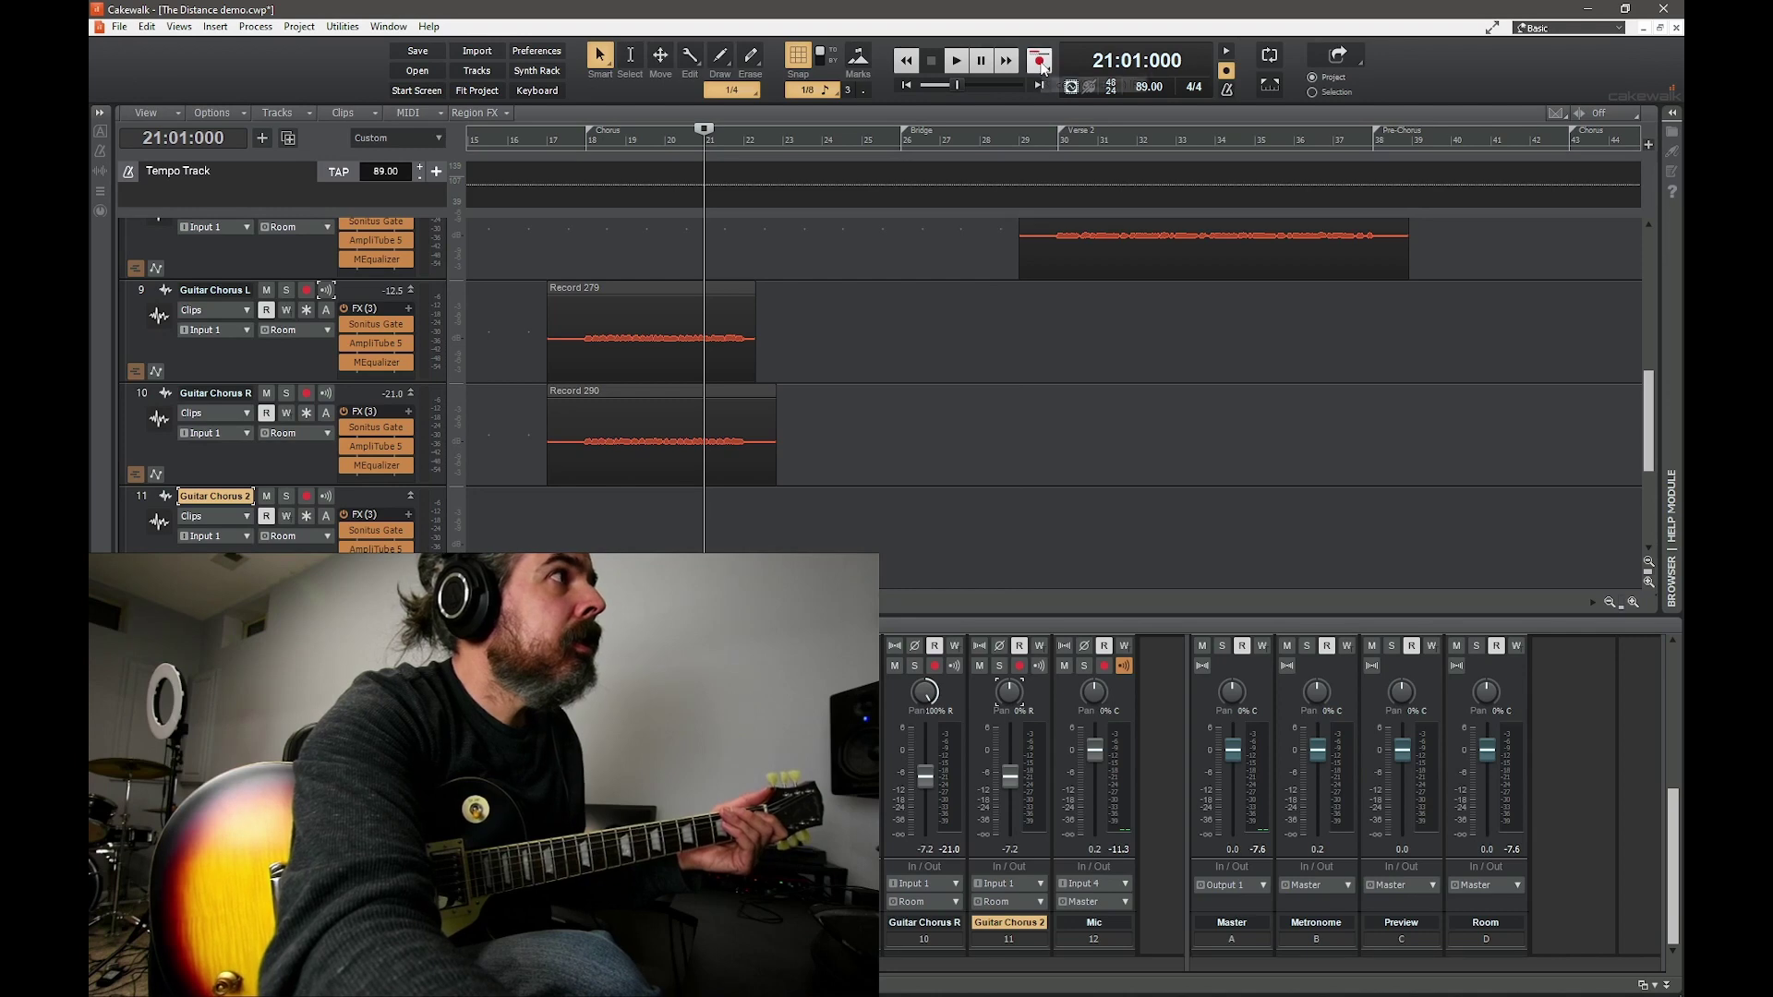
pyautogui.click(307, 497)
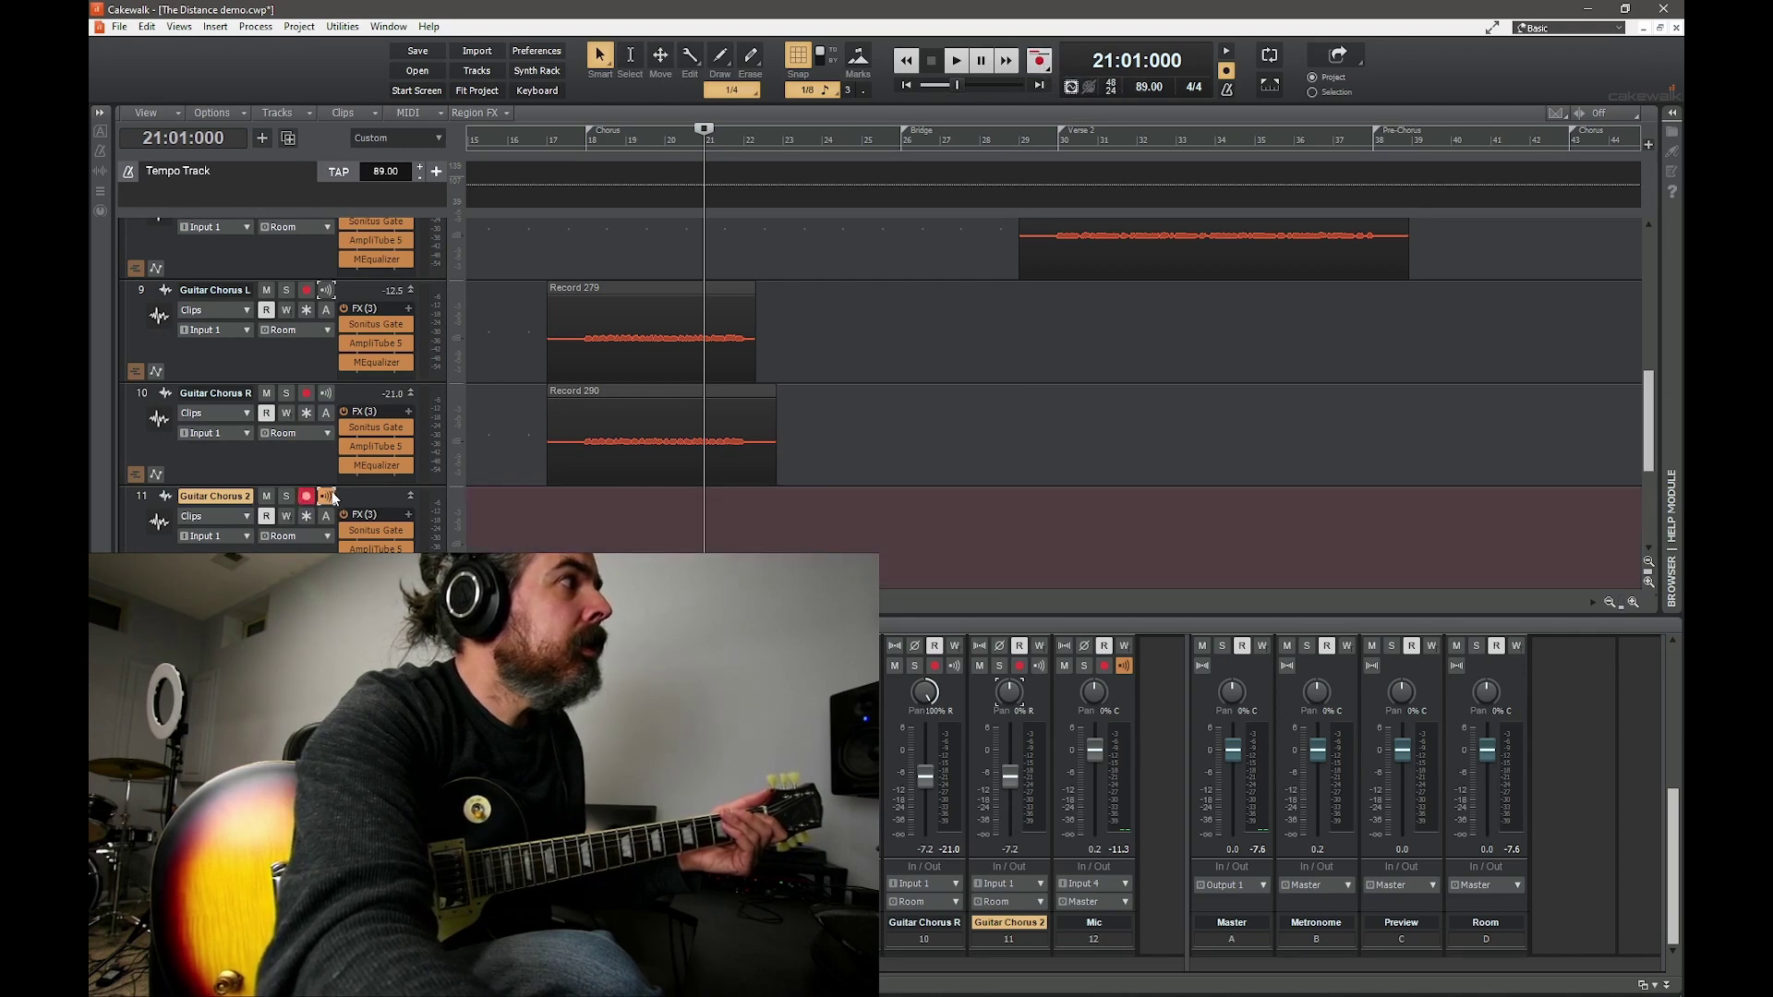
pyautogui.scroll(1, 895, 463)
pyautogui.scroll(-2, 895, 462)
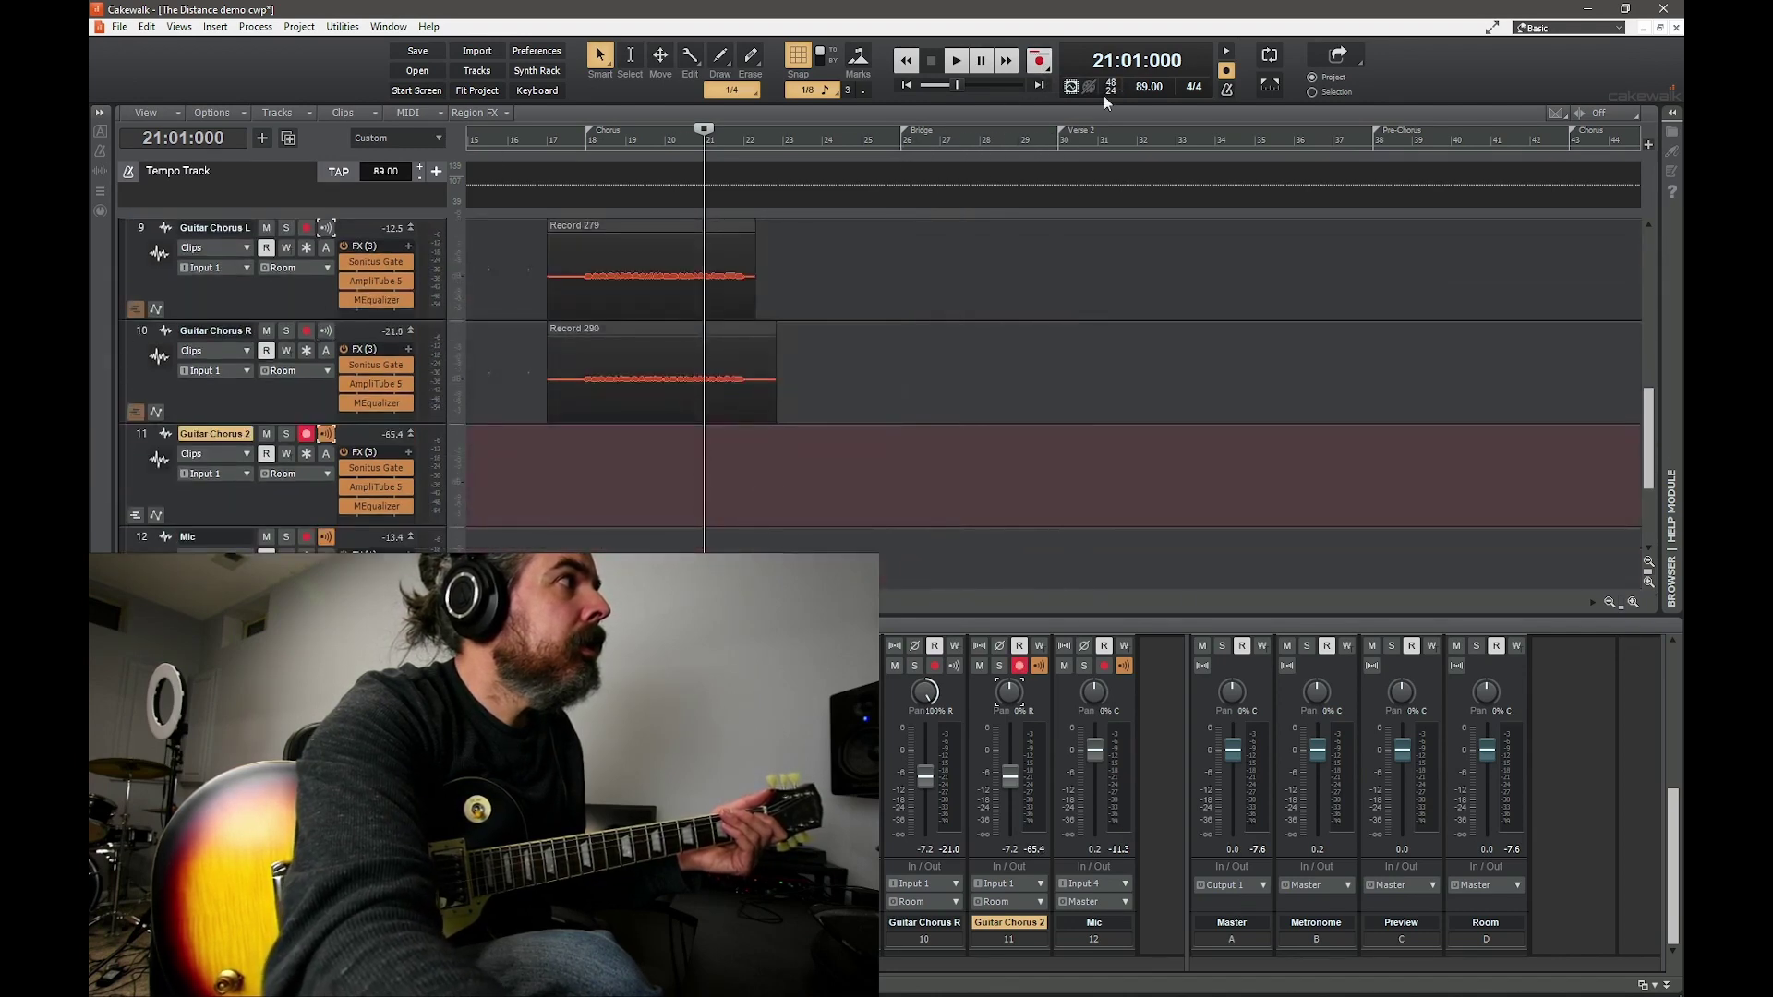
# - Record the second chorus part on Guitar Chorus 2 from 21:01:000 to about measure 26, and play back the take
pyautogui.click(1037, 63)
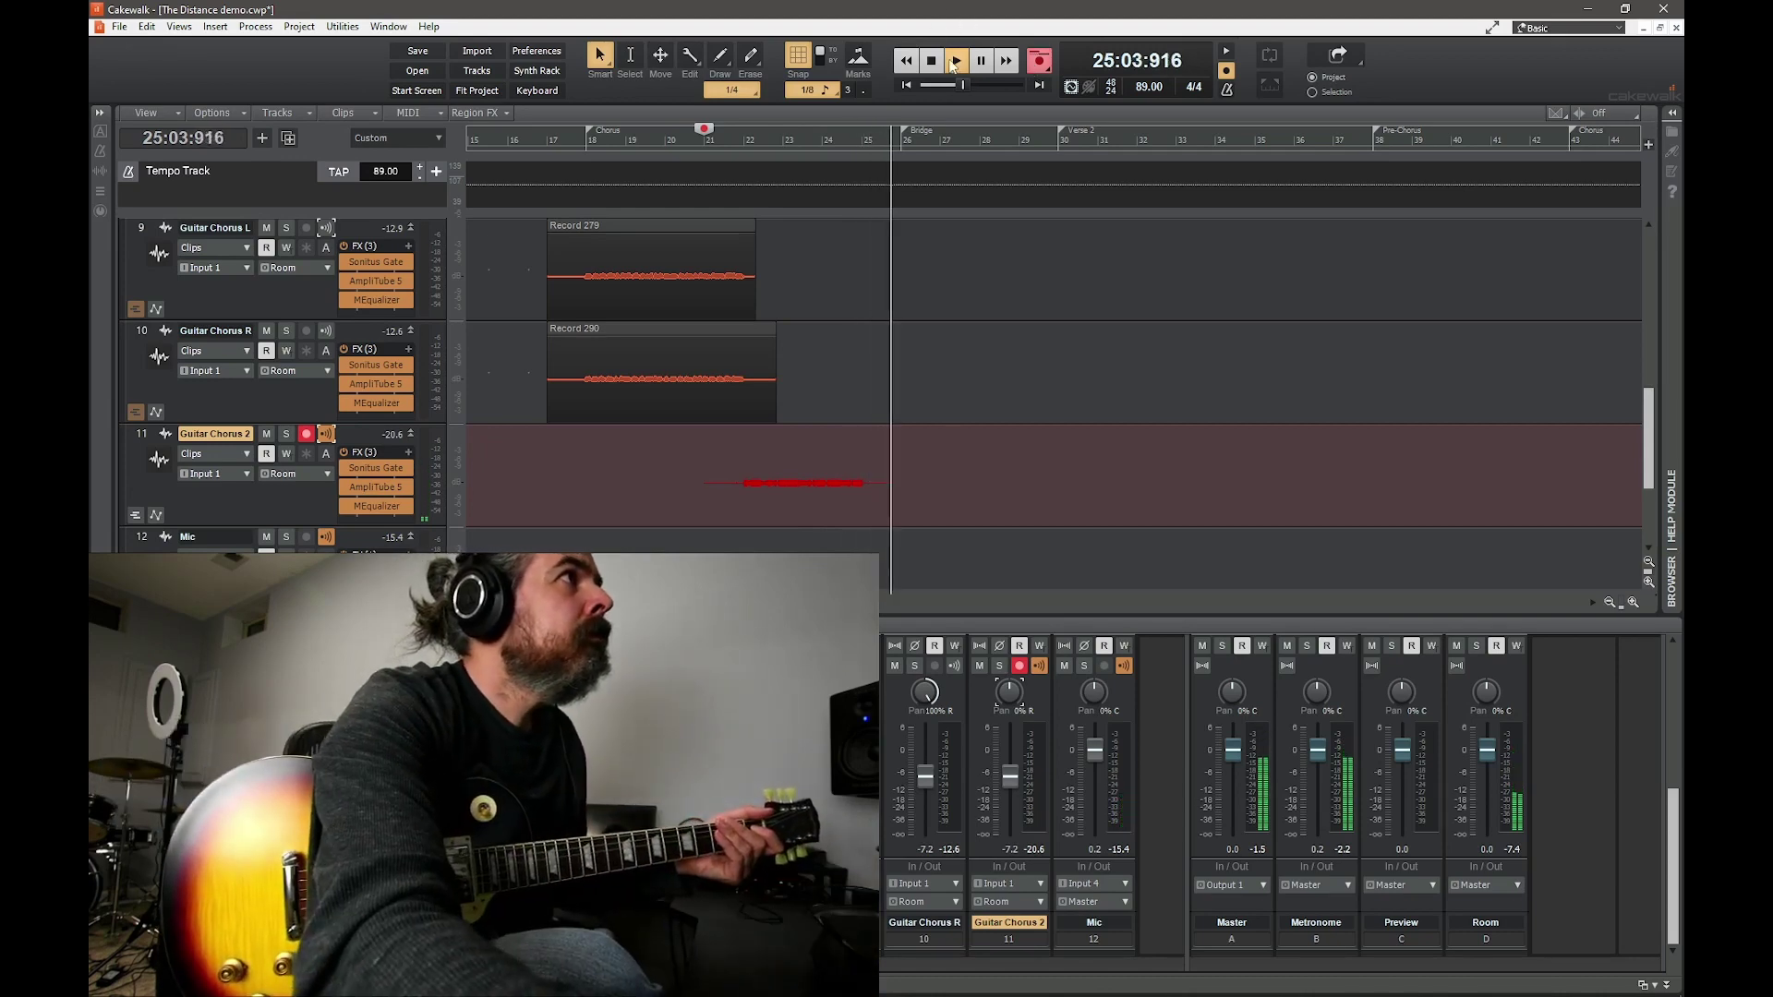
pyautogui.click(935, 63)
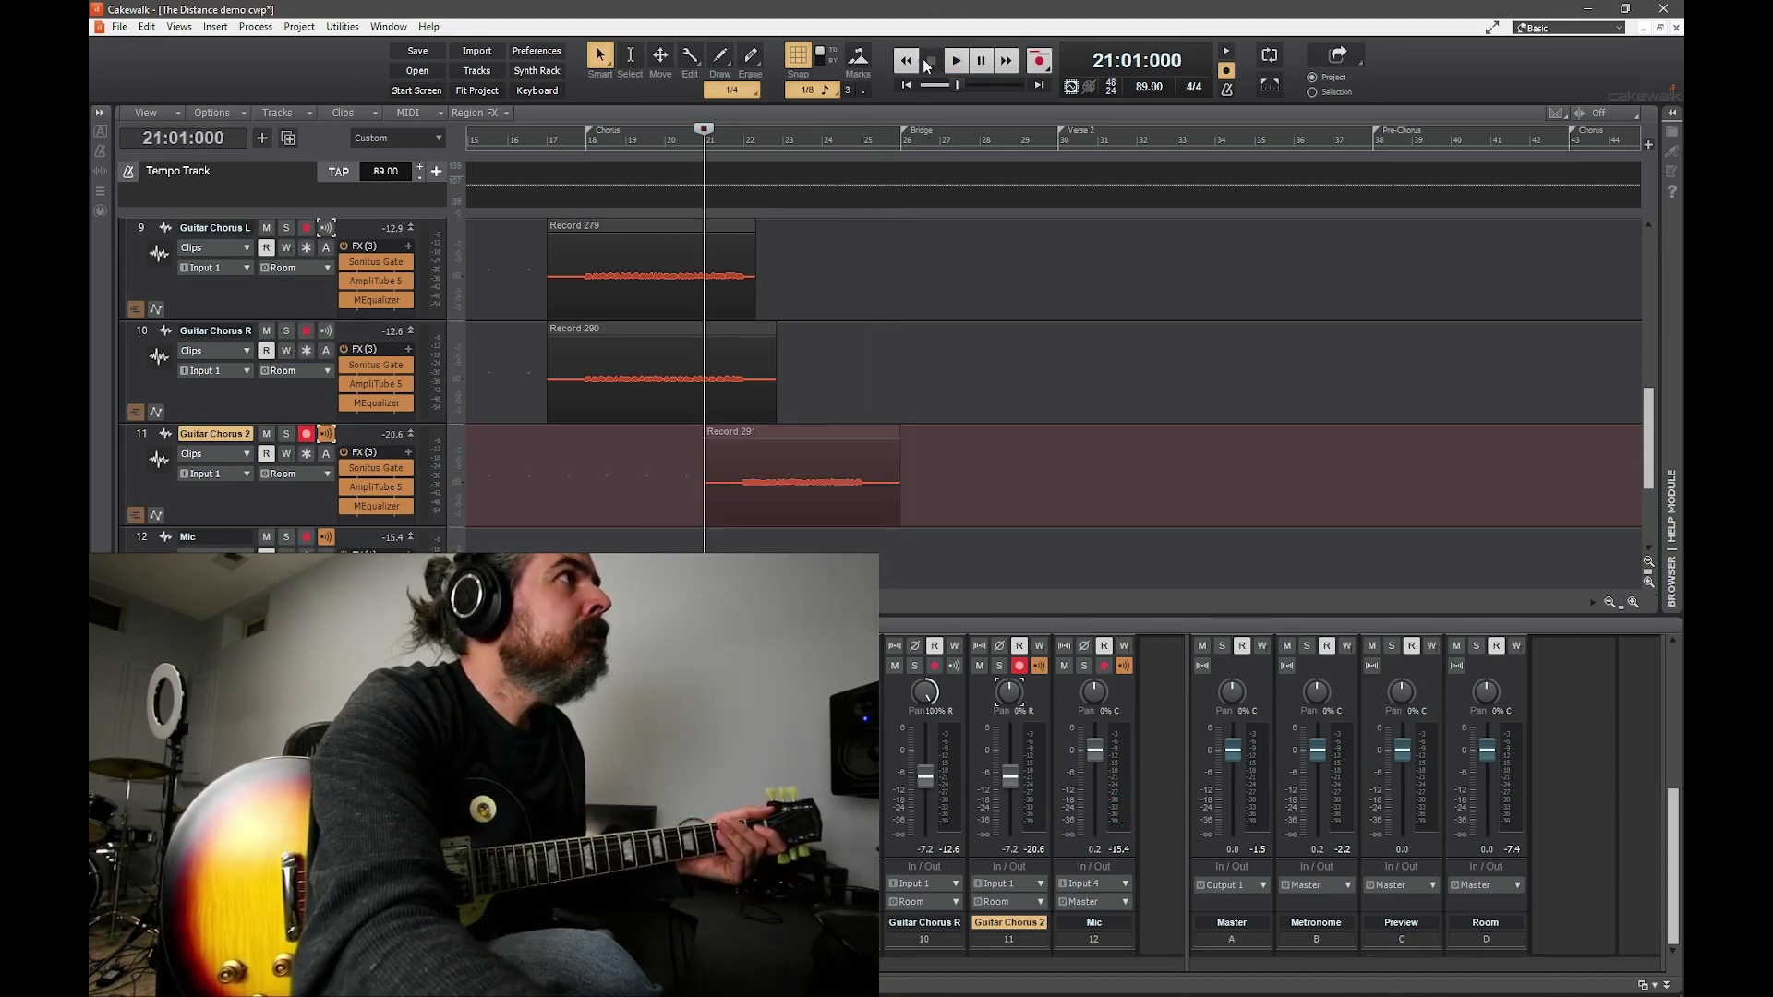
pyautogui.click(955, 61)
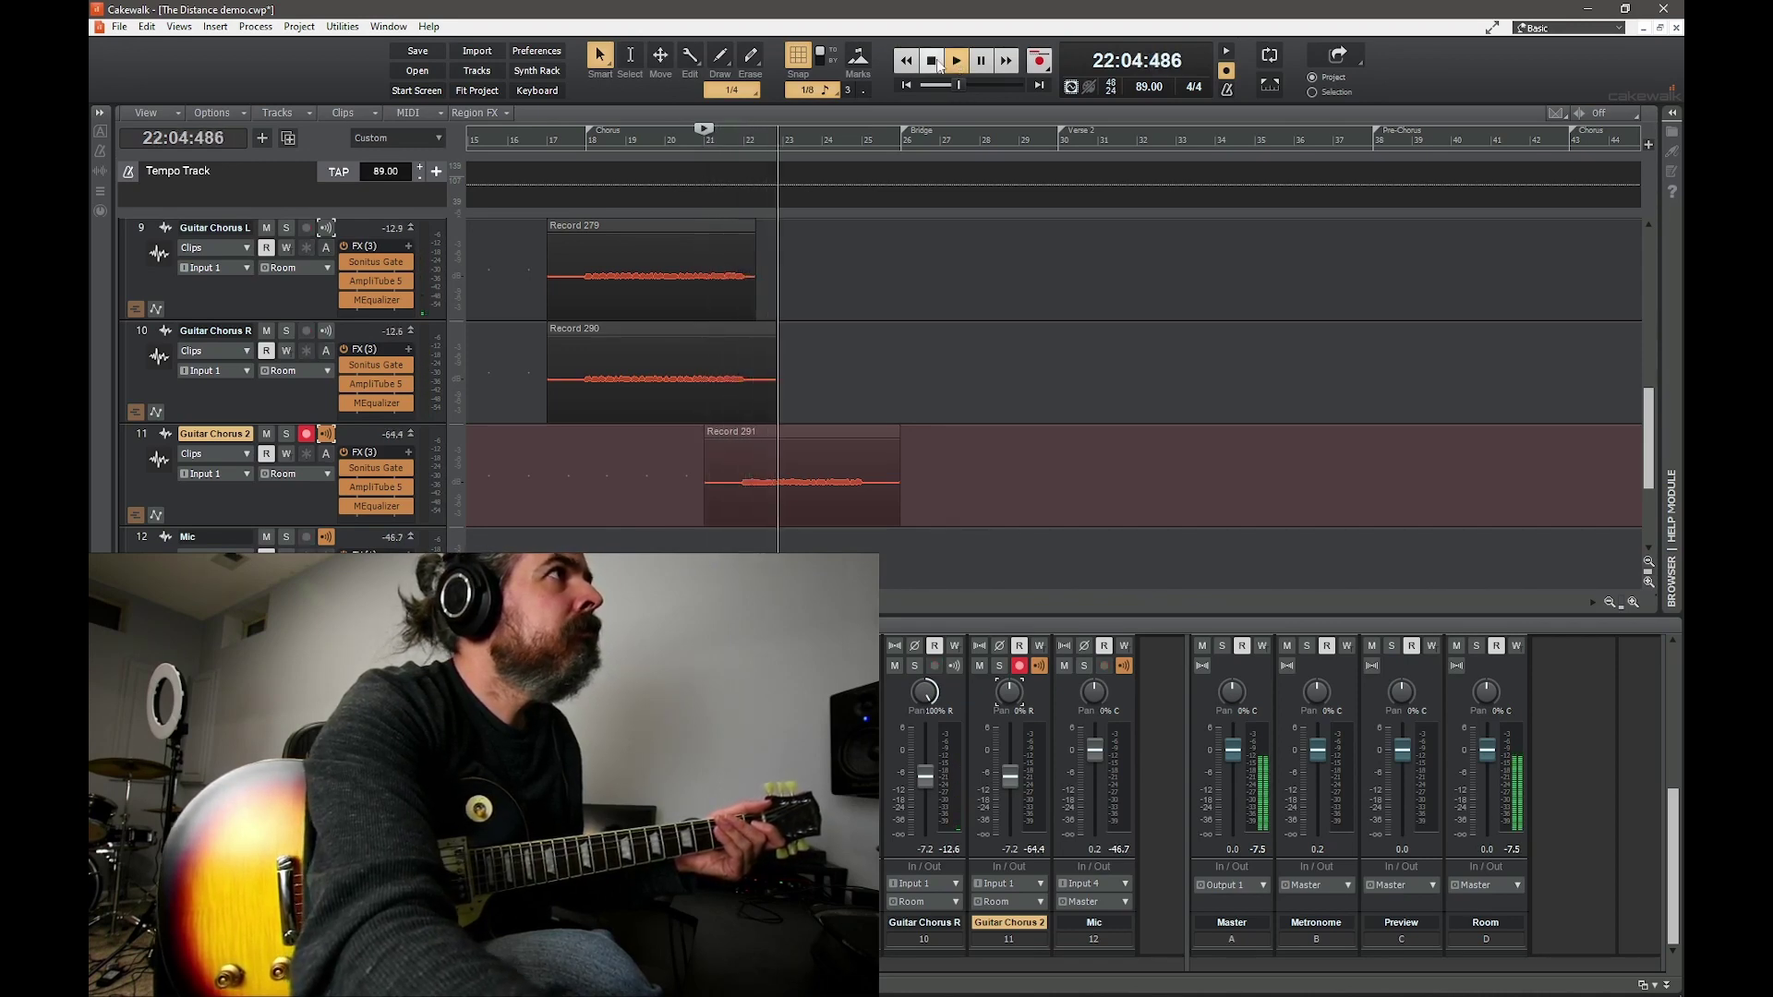
pyautogui.click(932, 63)
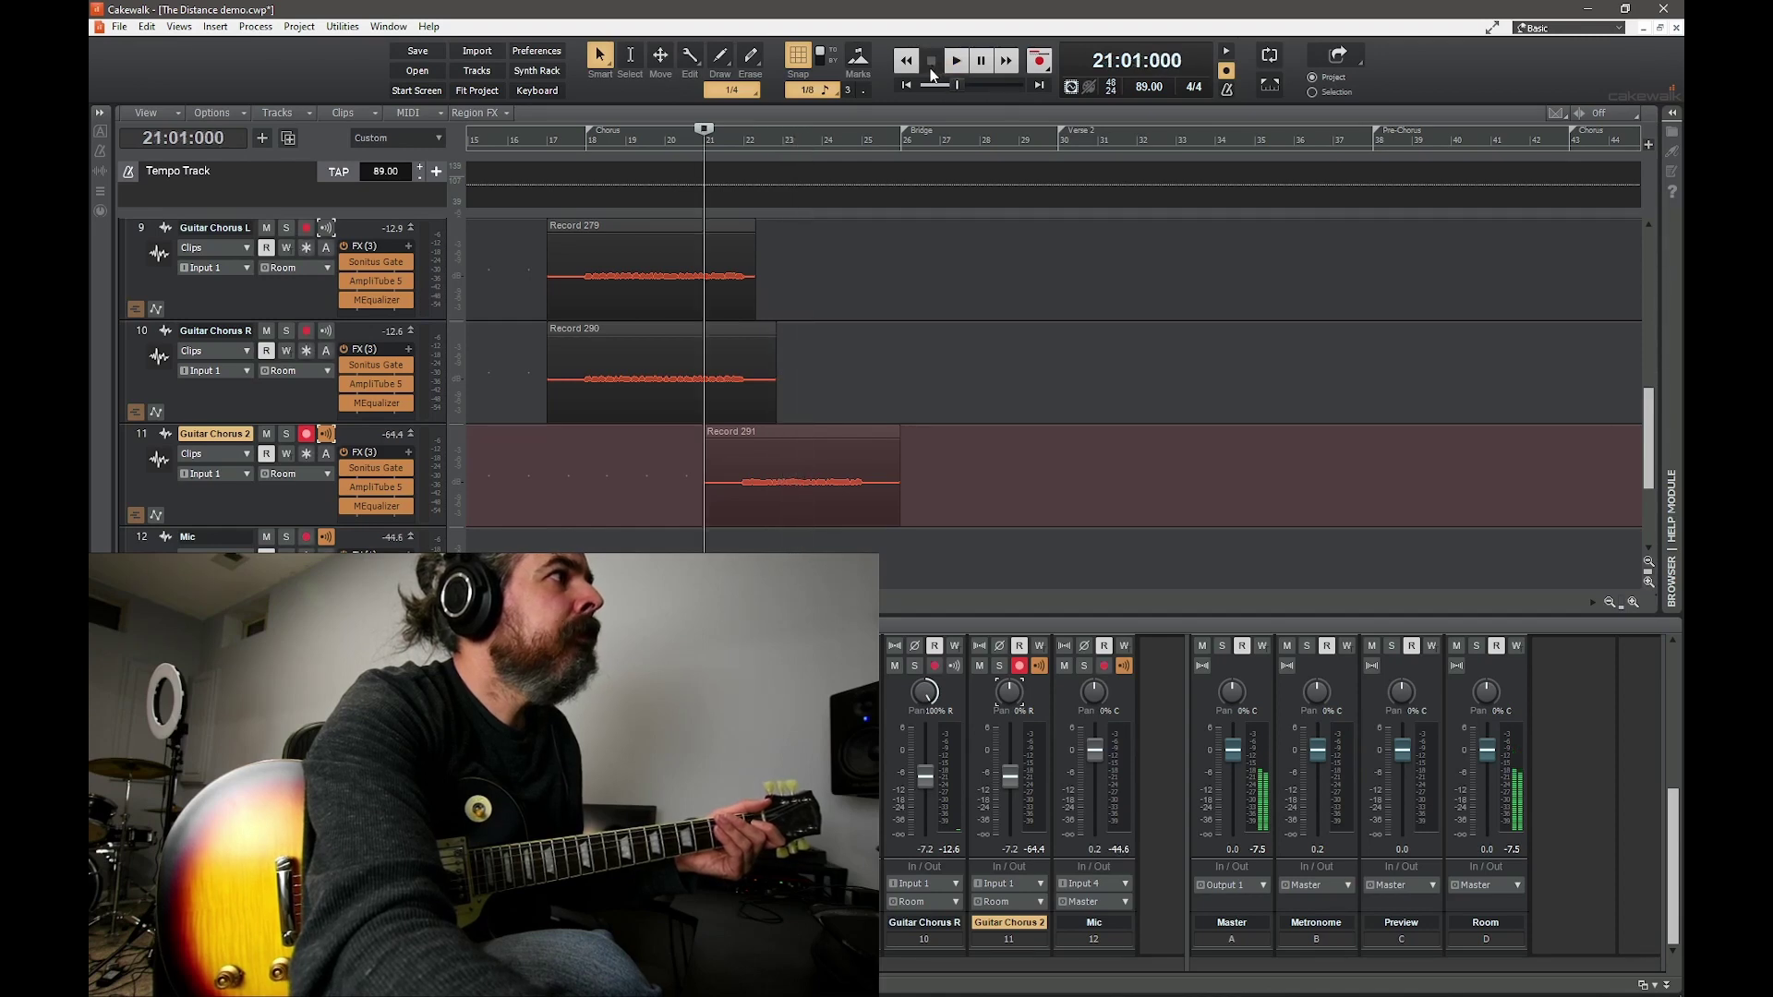
# - Re-record the second chorus part on Guitar Chorus 2 from 21:01:000 to about measure 26, restarting the take once
pyautogui.click(1040, 62)
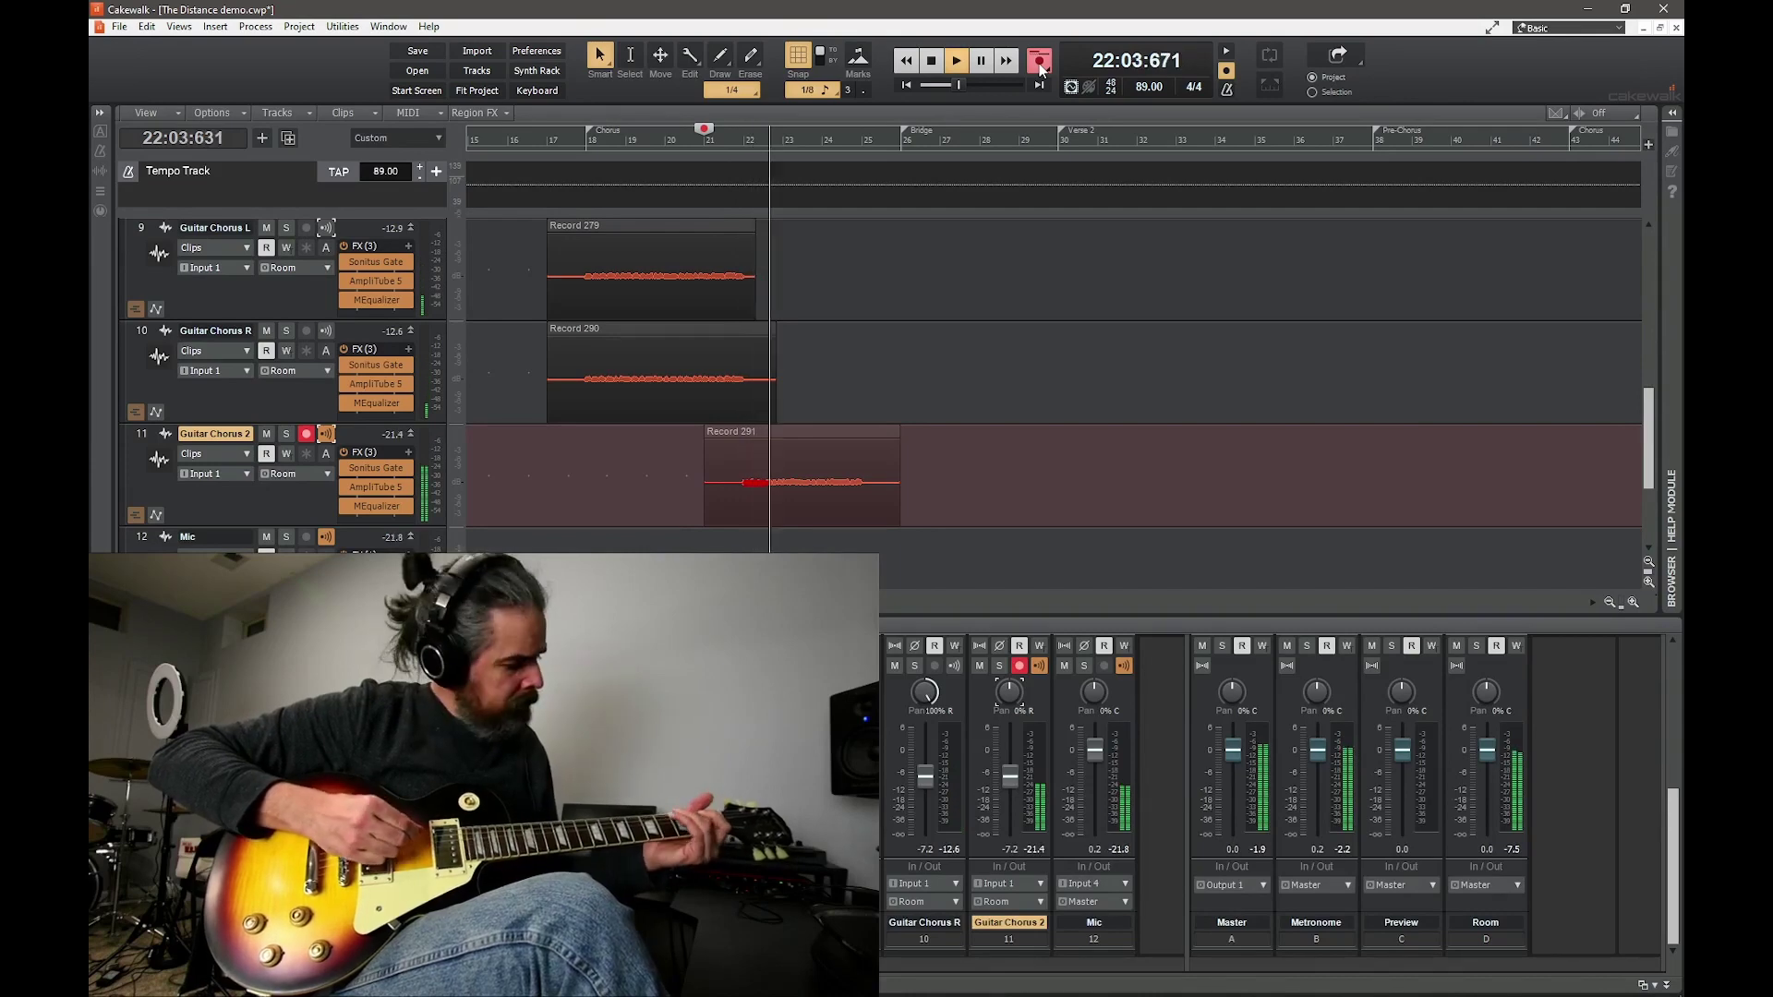
pyautogui.press('space')
pyautogui.click(1040, 63)
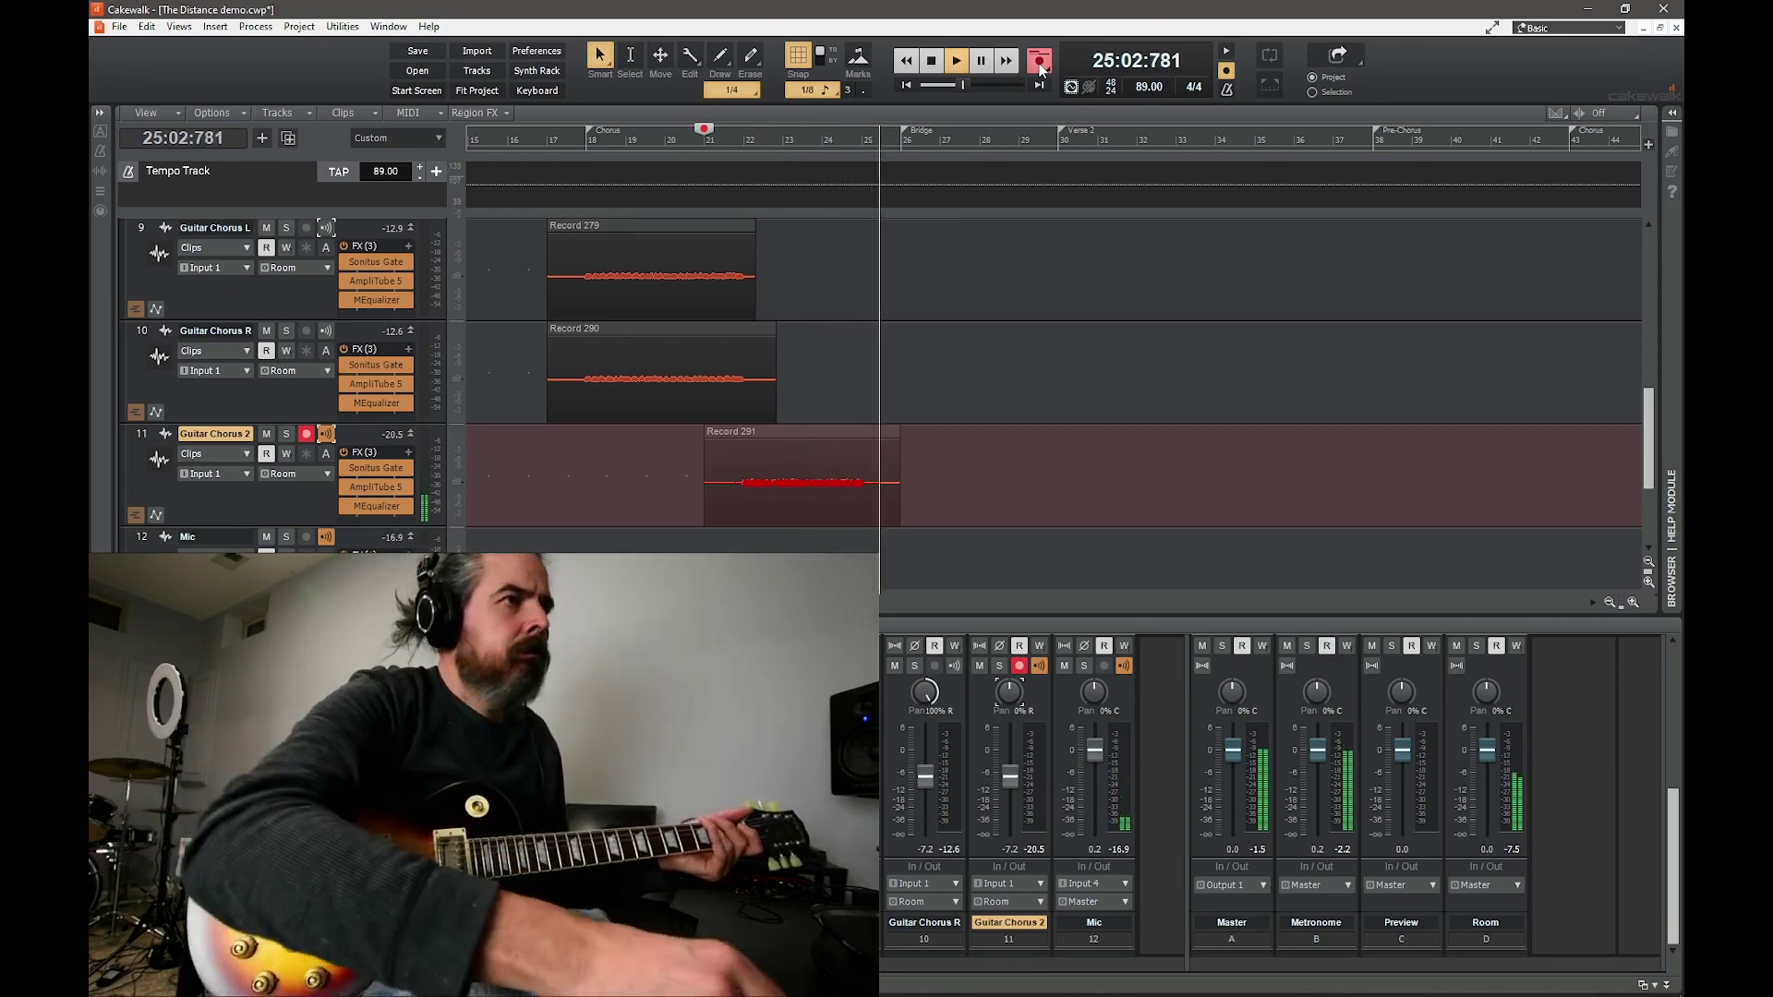
pyautogui.click(932, 67)
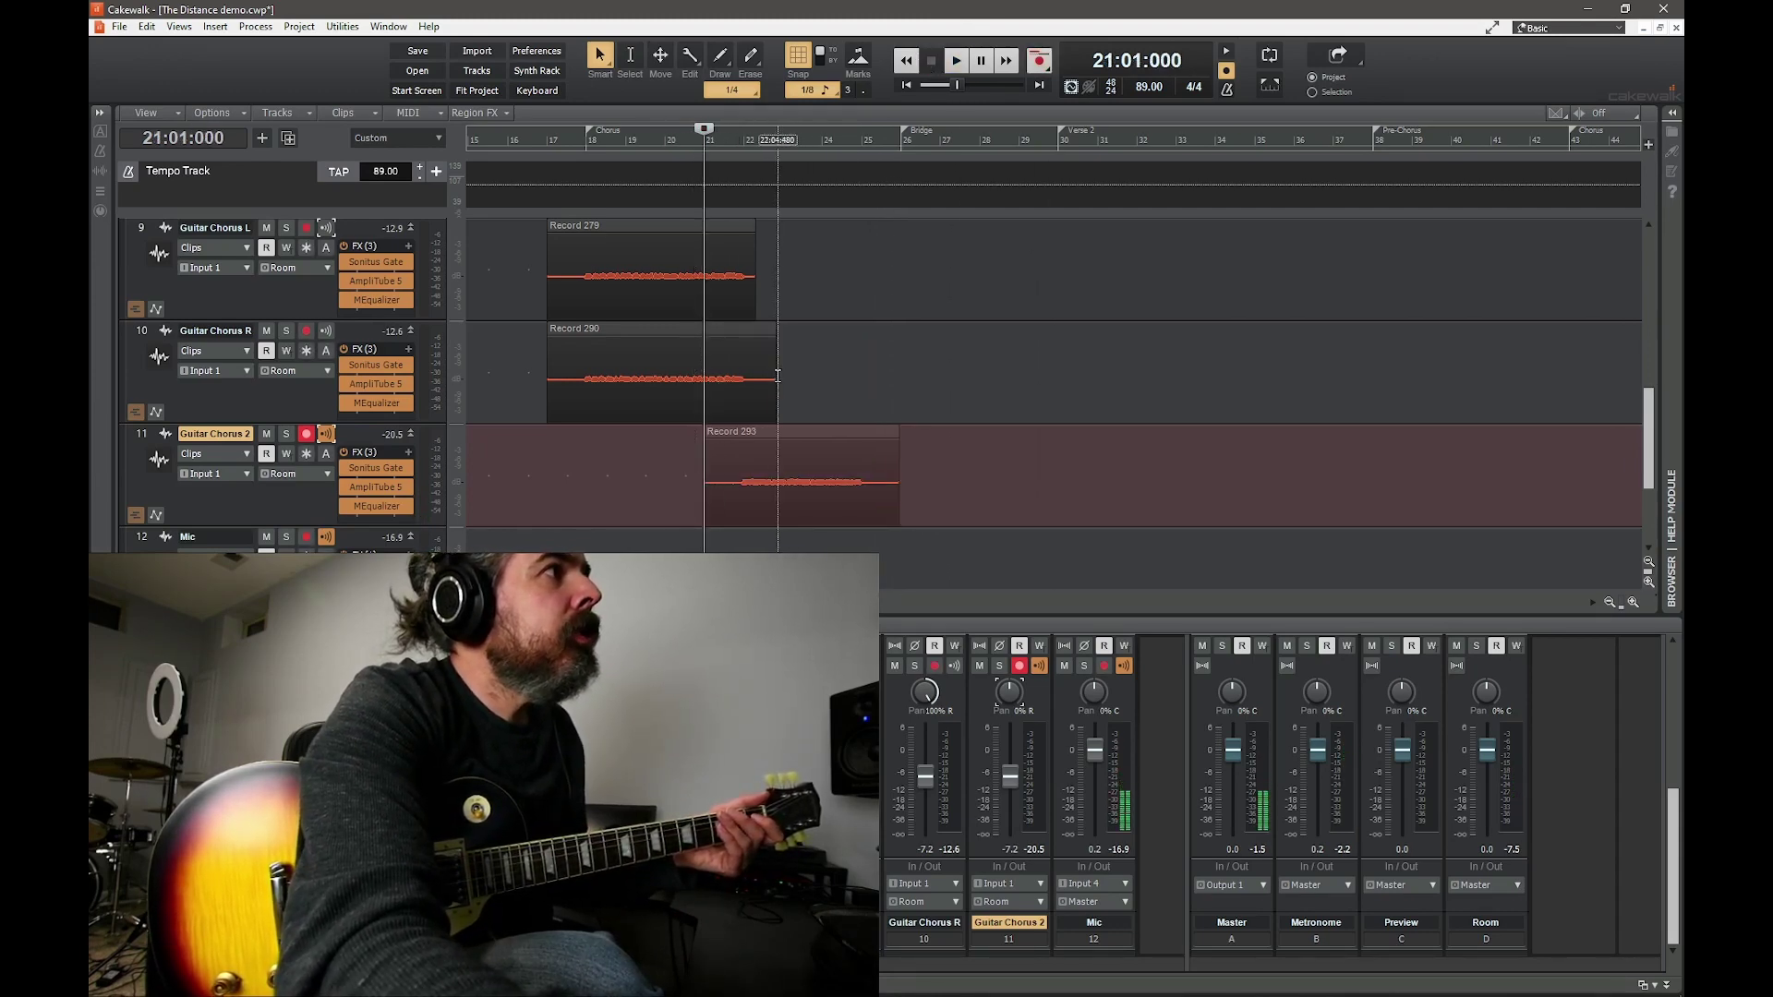
# - Trim the end of the Guitar Chorus R clip and the silent start of the Guitar Chorus 2 clip, and play back from 20:01:000
pyautogui.moveTo(775, 377); pyautogui.dragTo(753, 379)
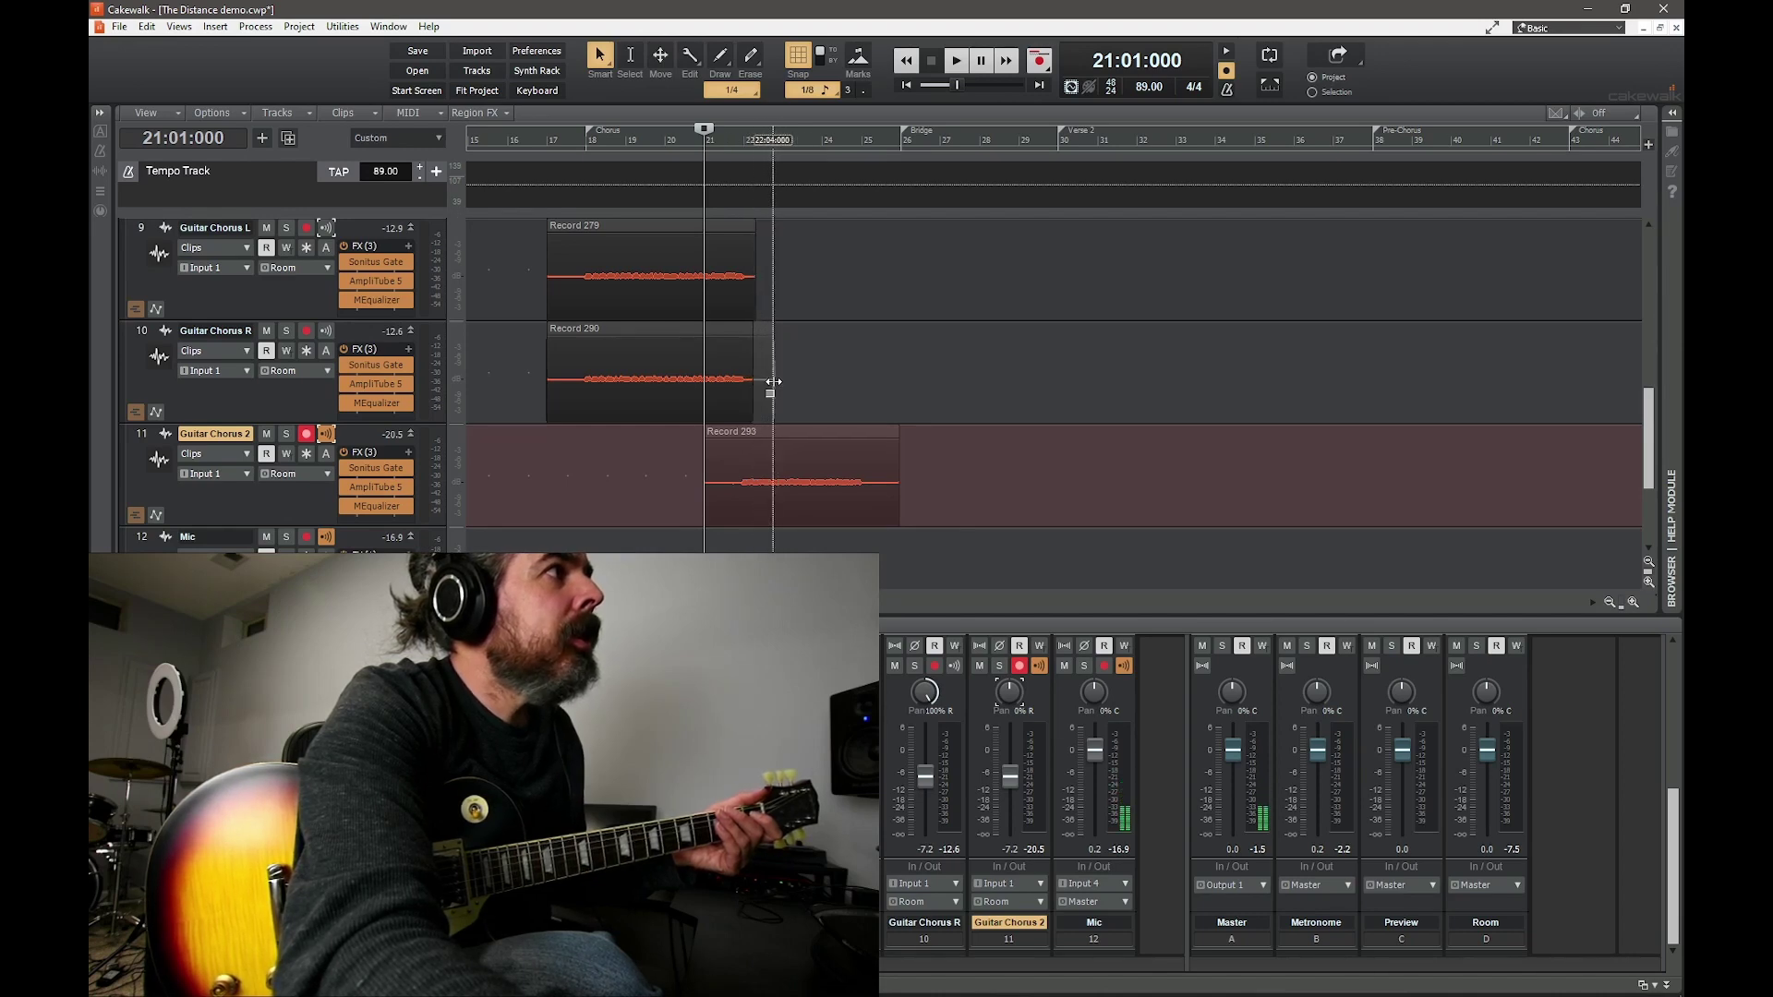
pyautogui.moveTo(705, 496); pyautogui.dragTo(738, 496)
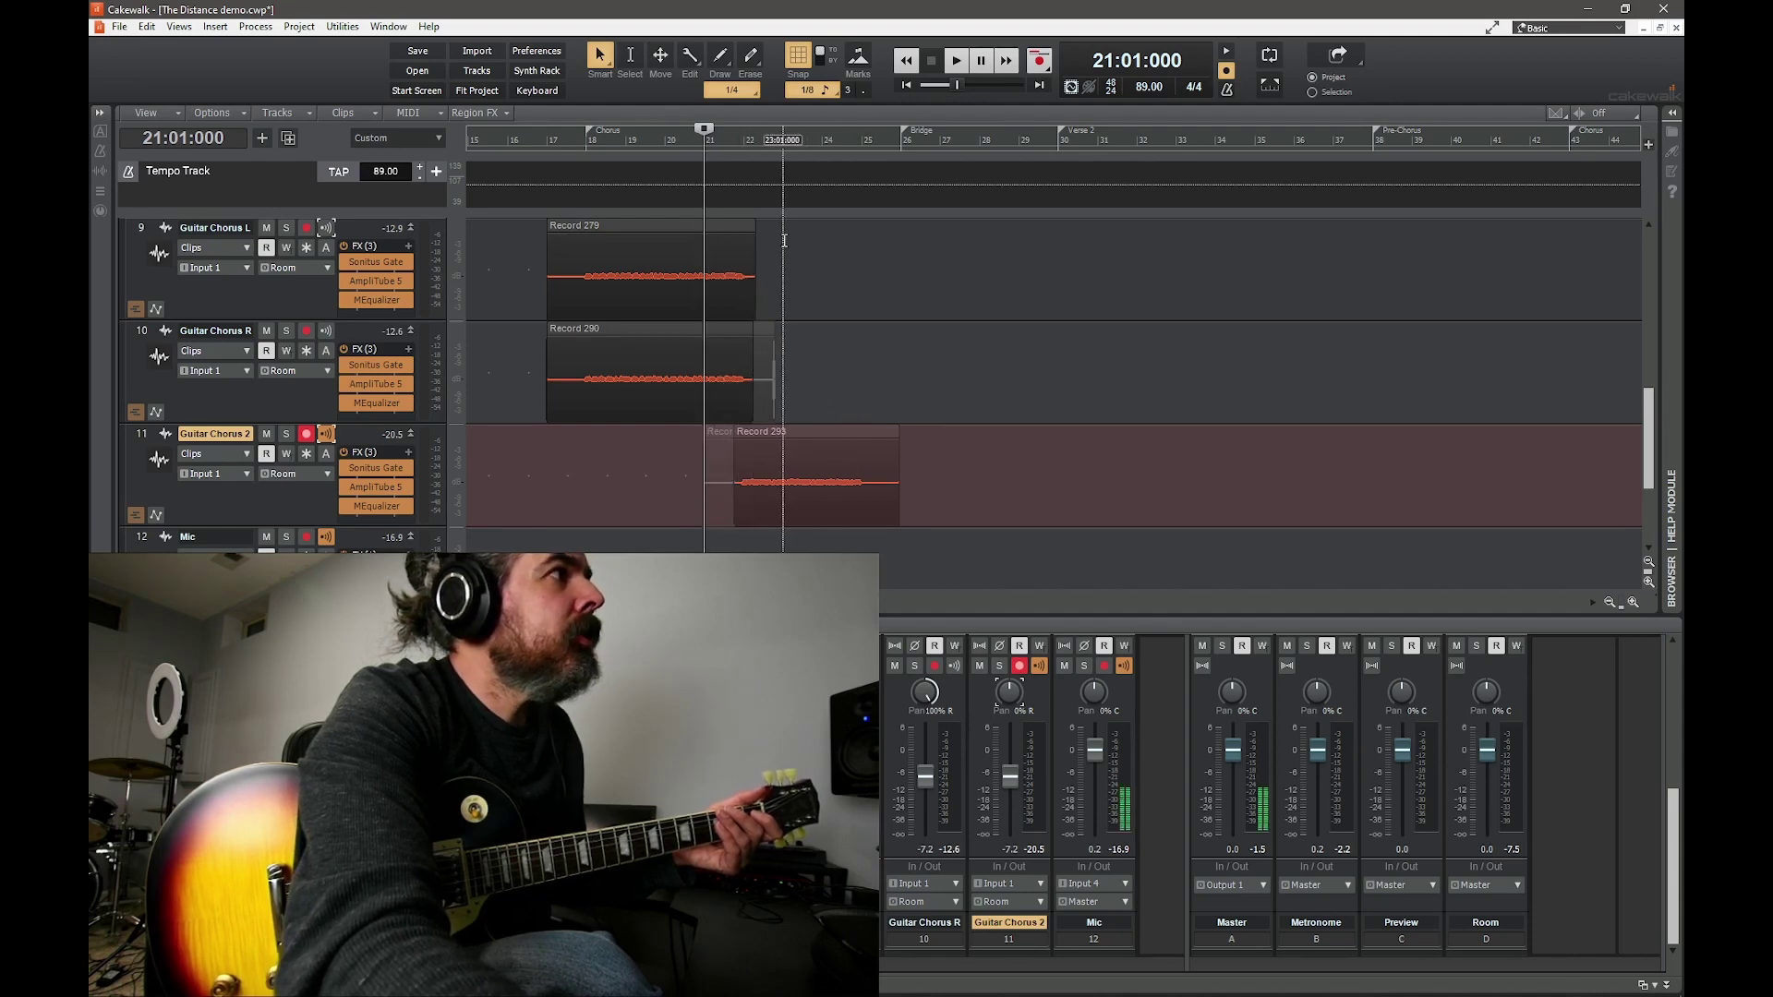
pyautogui.click(663, 140)
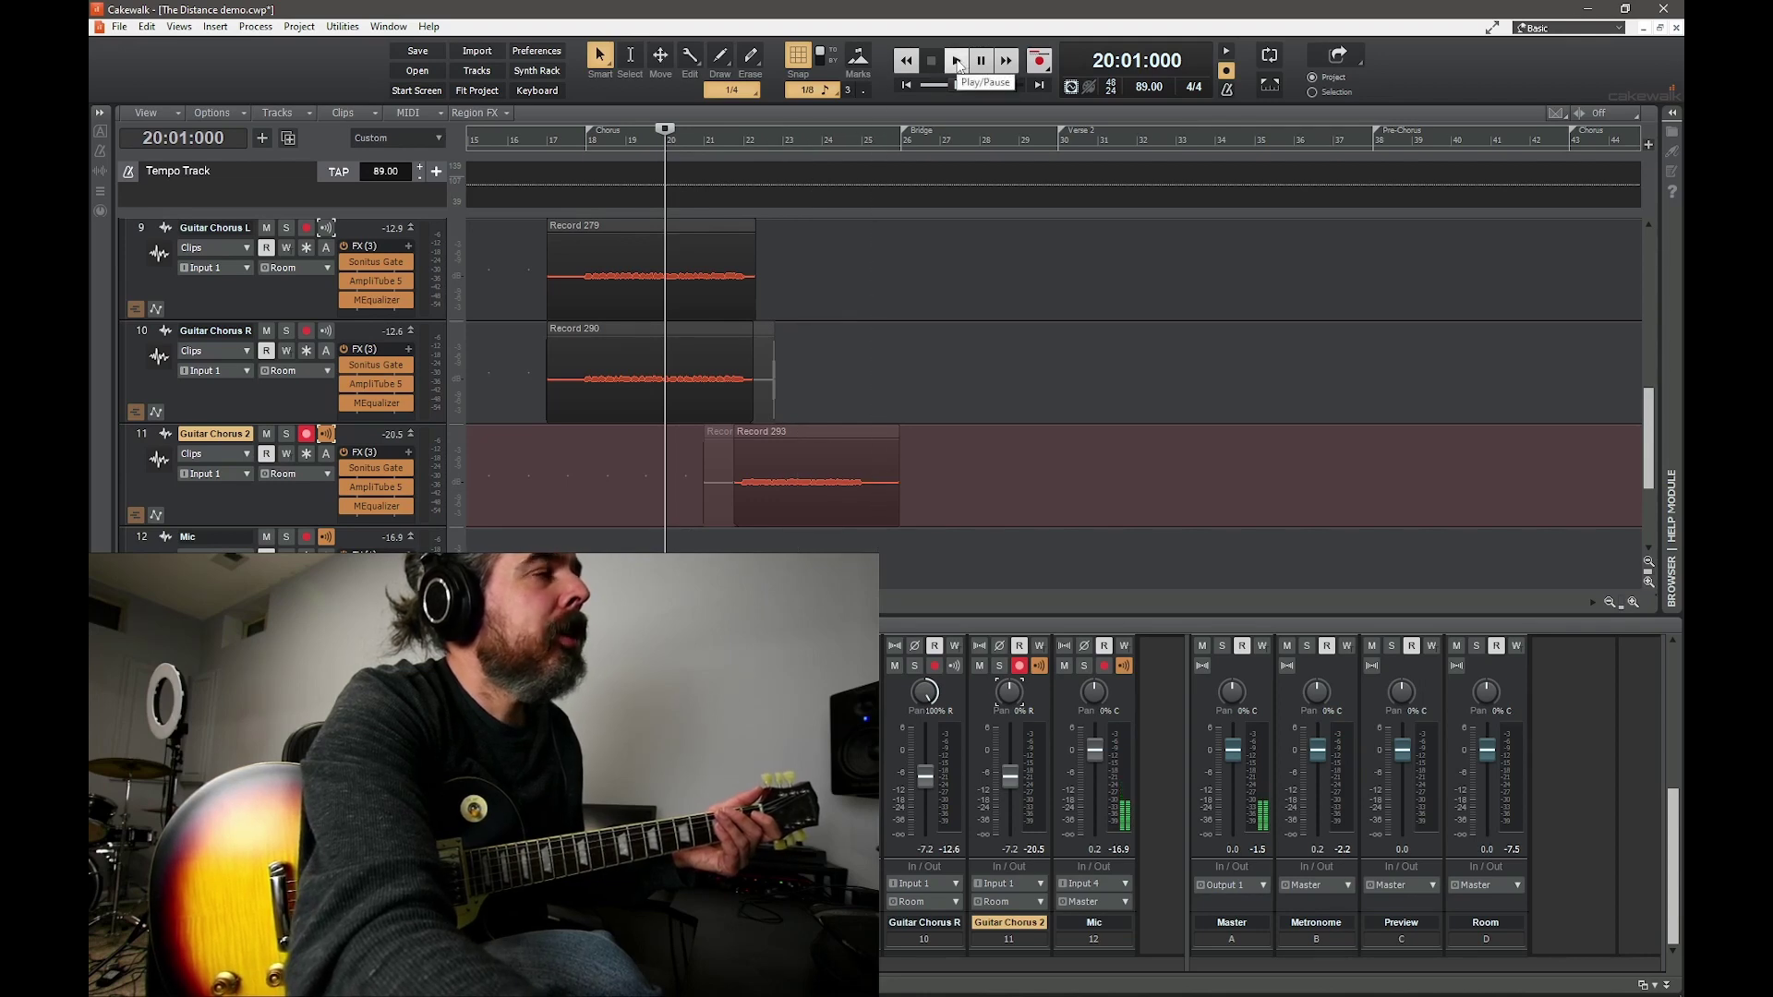
pyautogui.click(958, 63)
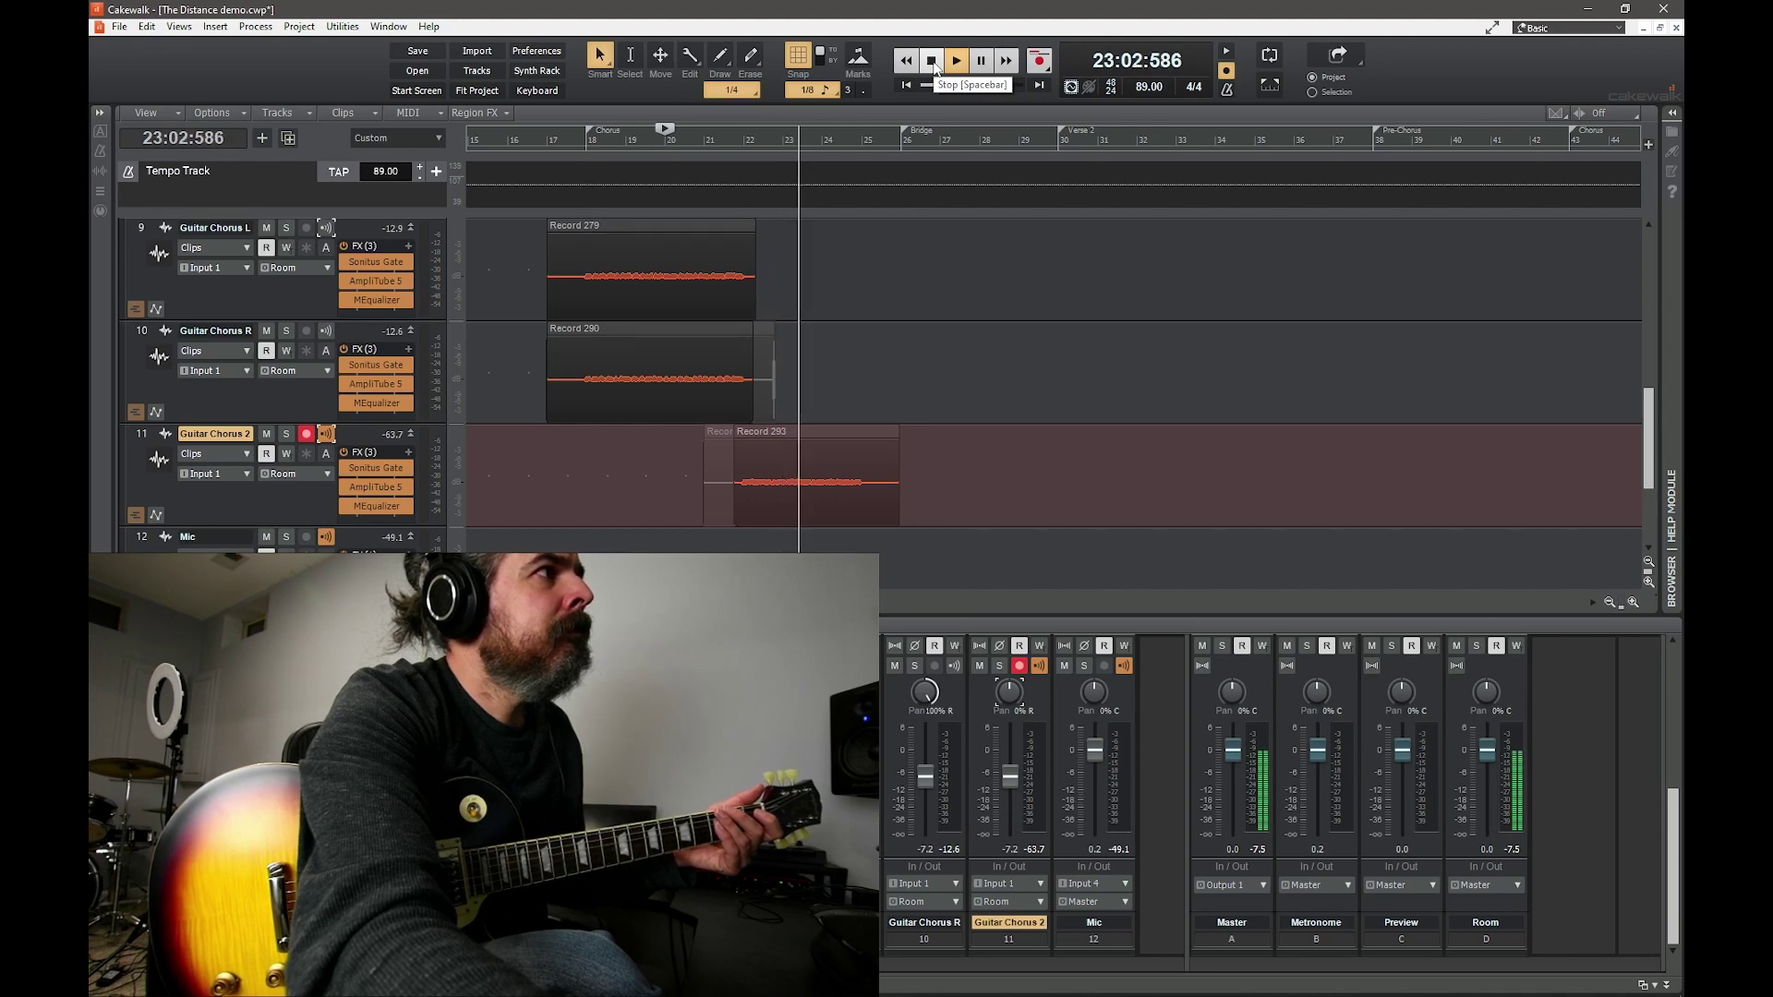
pyautogui.click(933, 63)
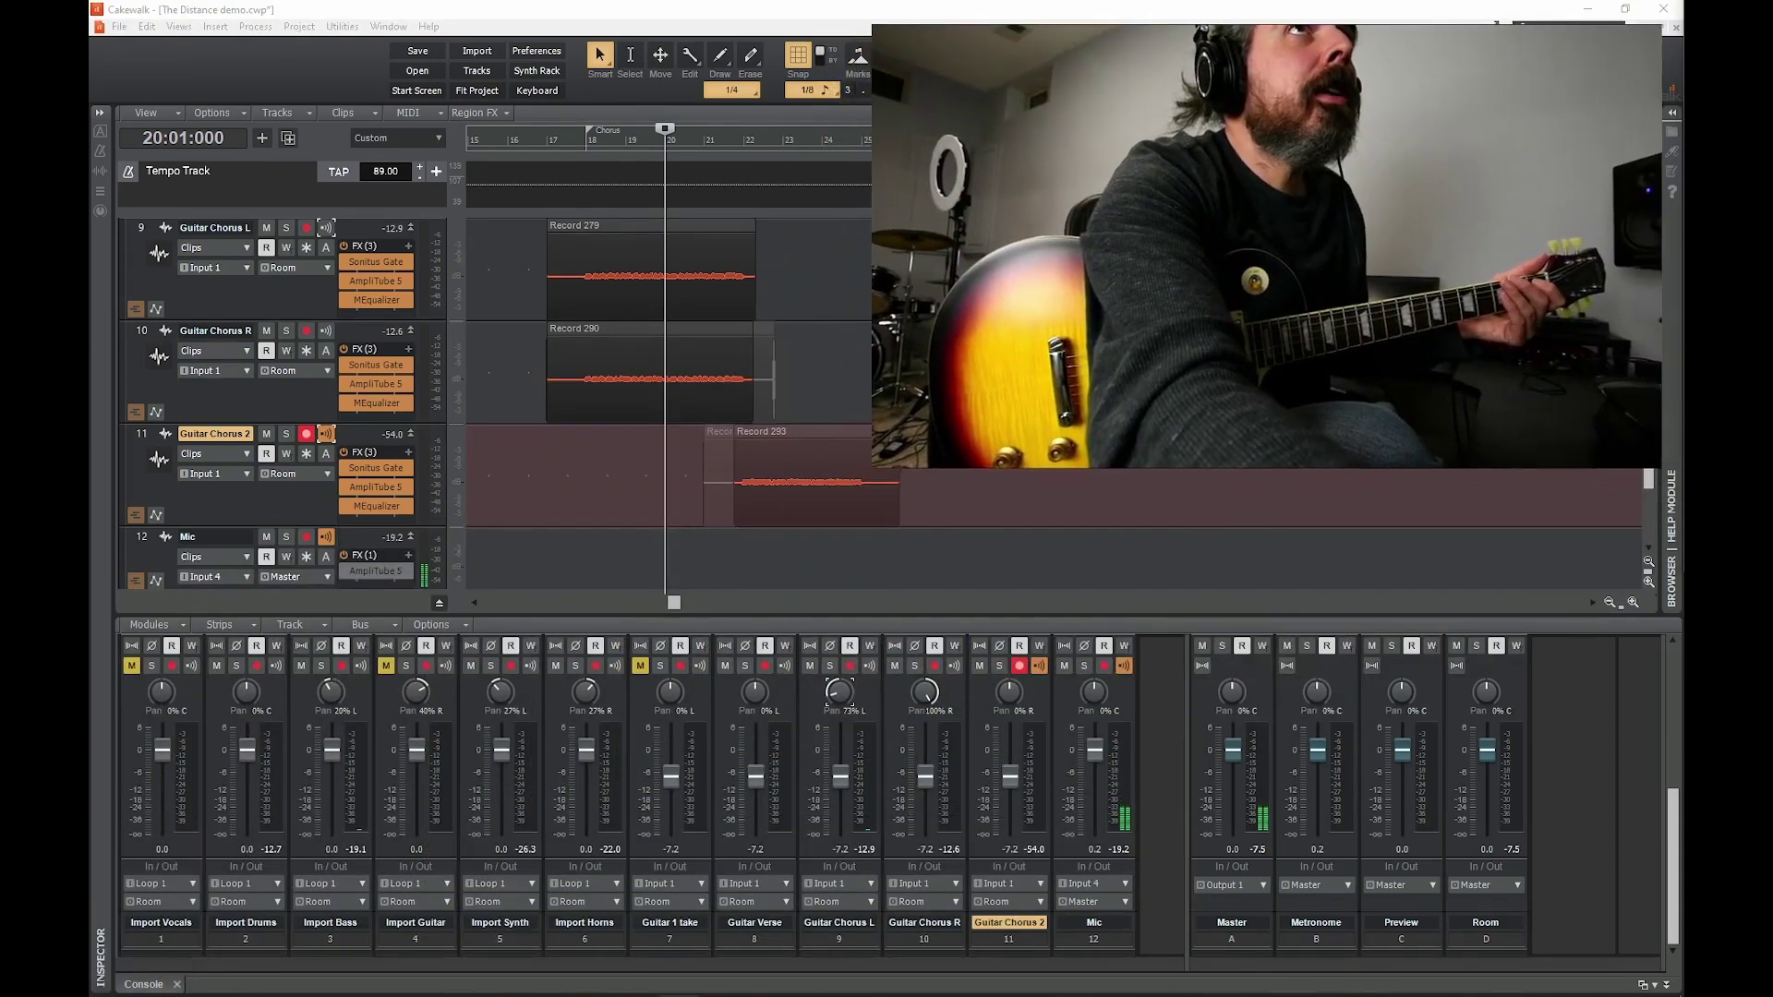
# - Pan Guitar Chorus R to 70% R and Guitar Chorus L to 70% L, and play the mix from 20:01:000 into measure 25
pyautogui.moveTo(925, 691); pyautogui.dragTo(924, 697)
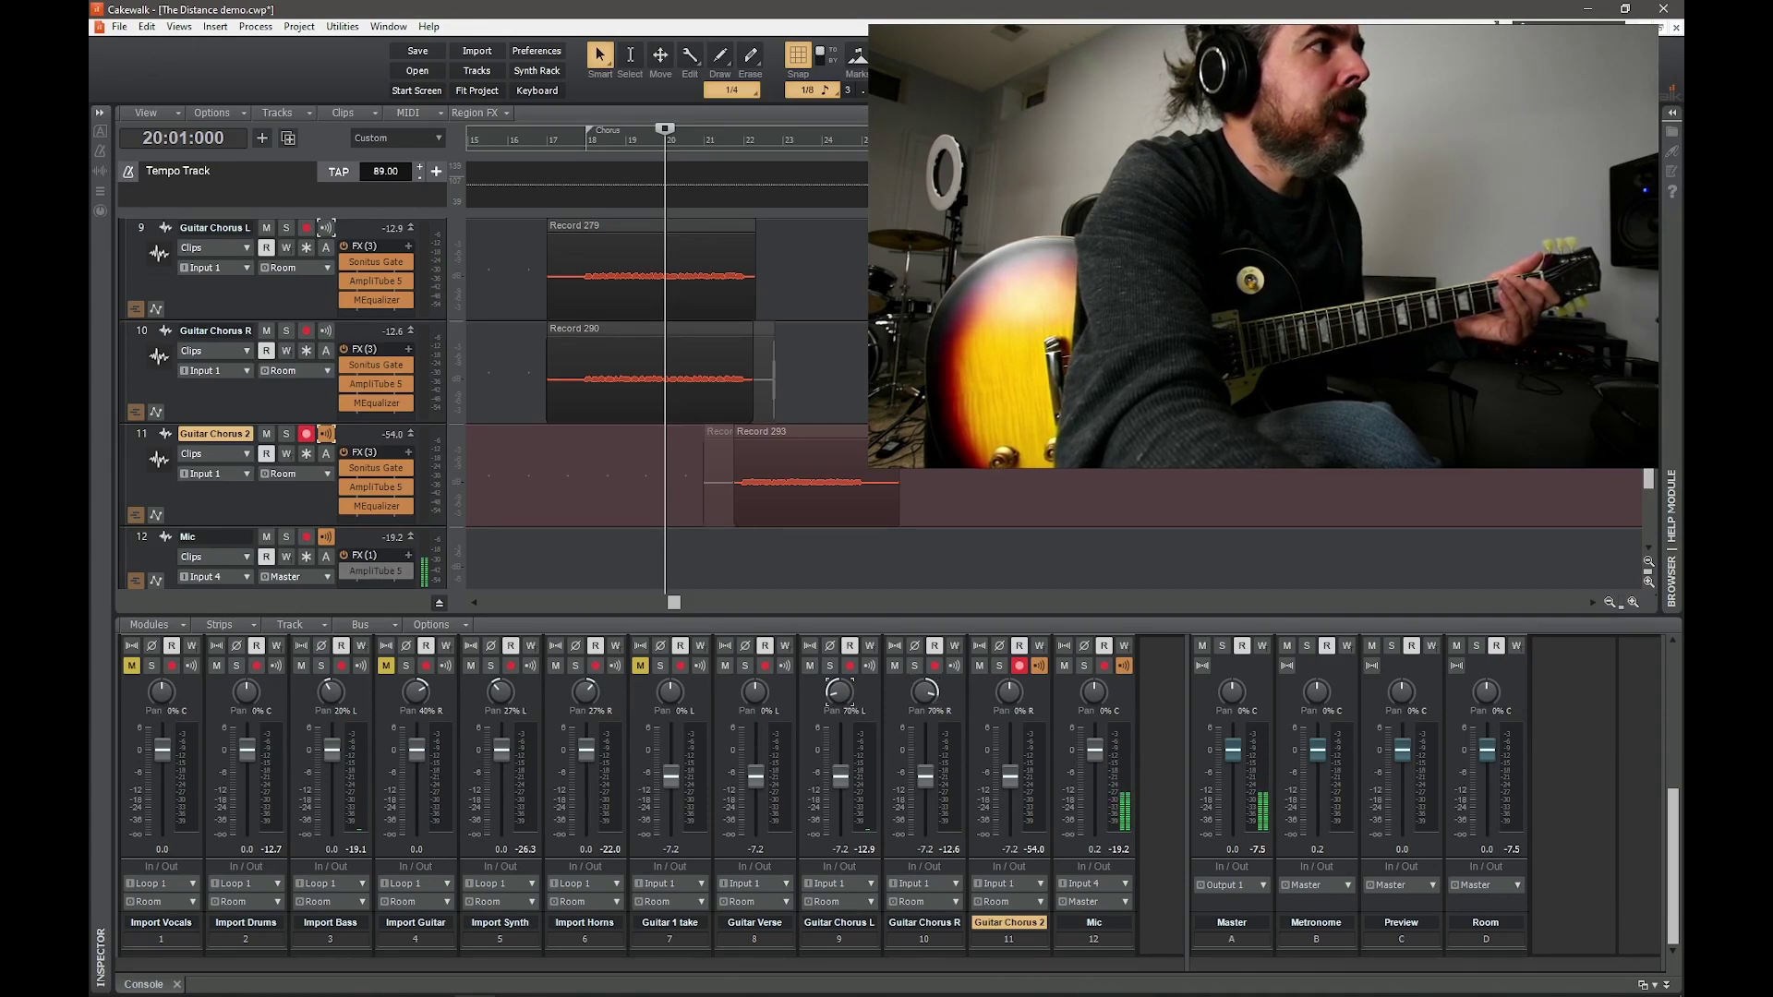
pyautogui.moveTo(847, 684); pyautogui.dragTo(847, 683)
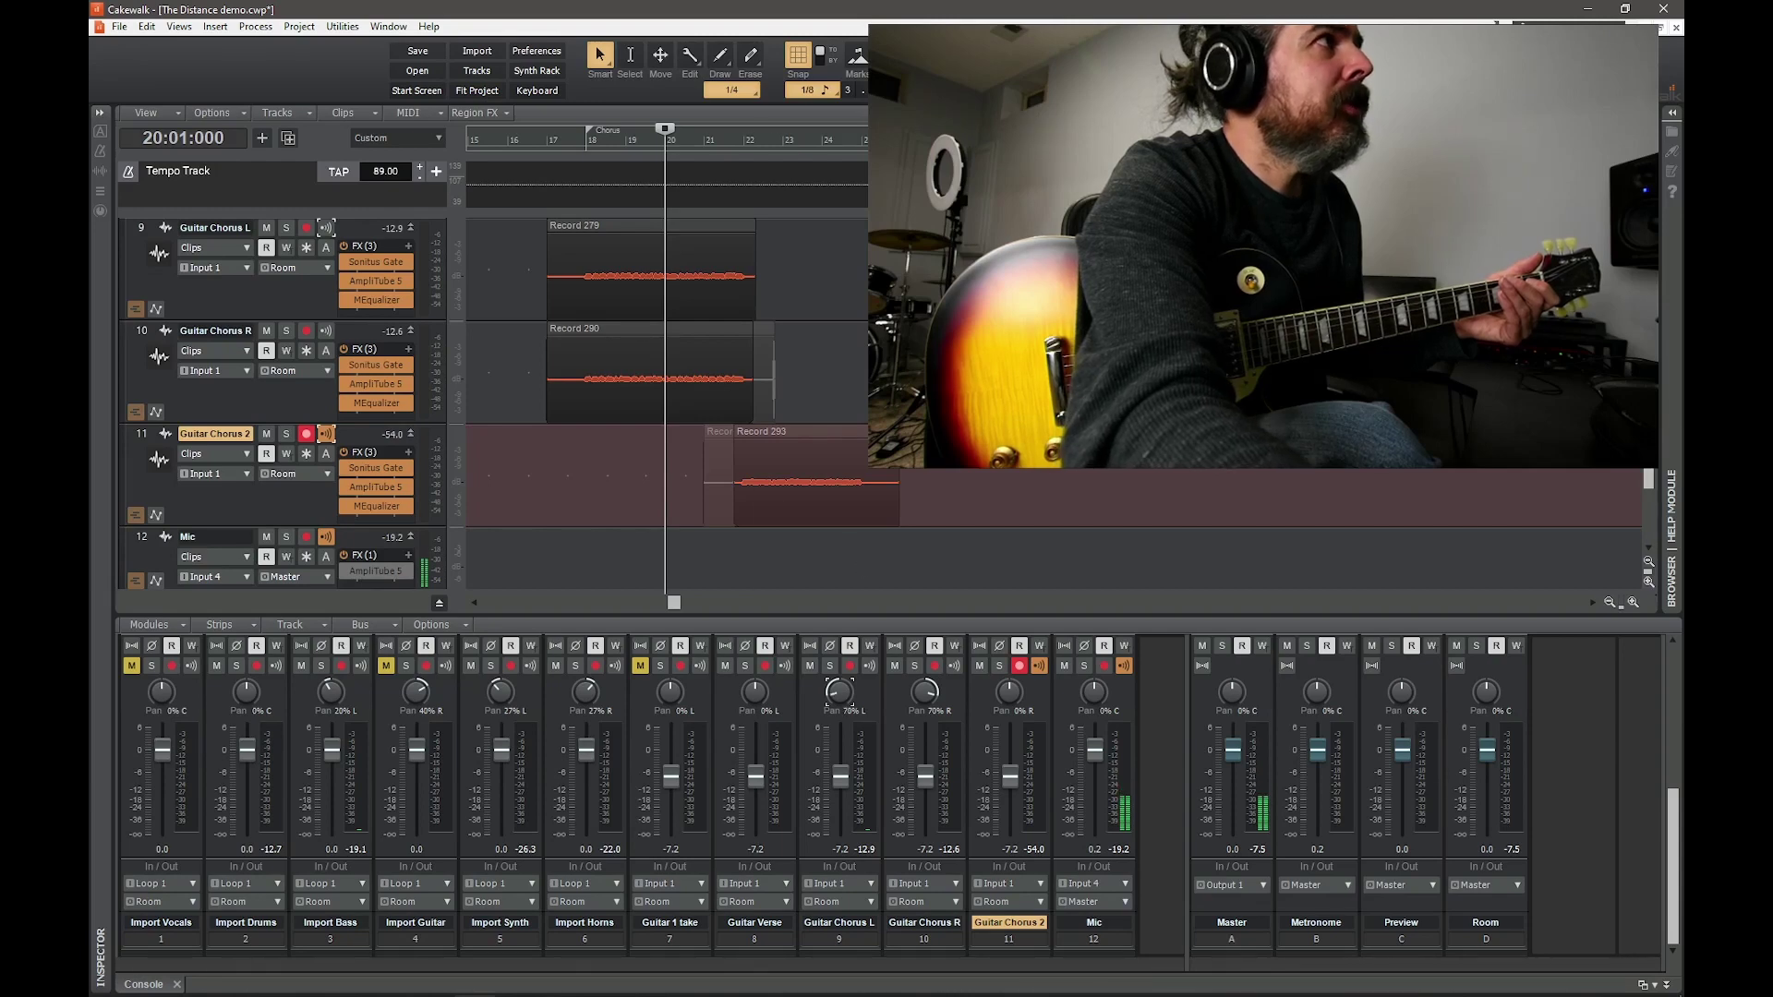
pyautogui.press('space')
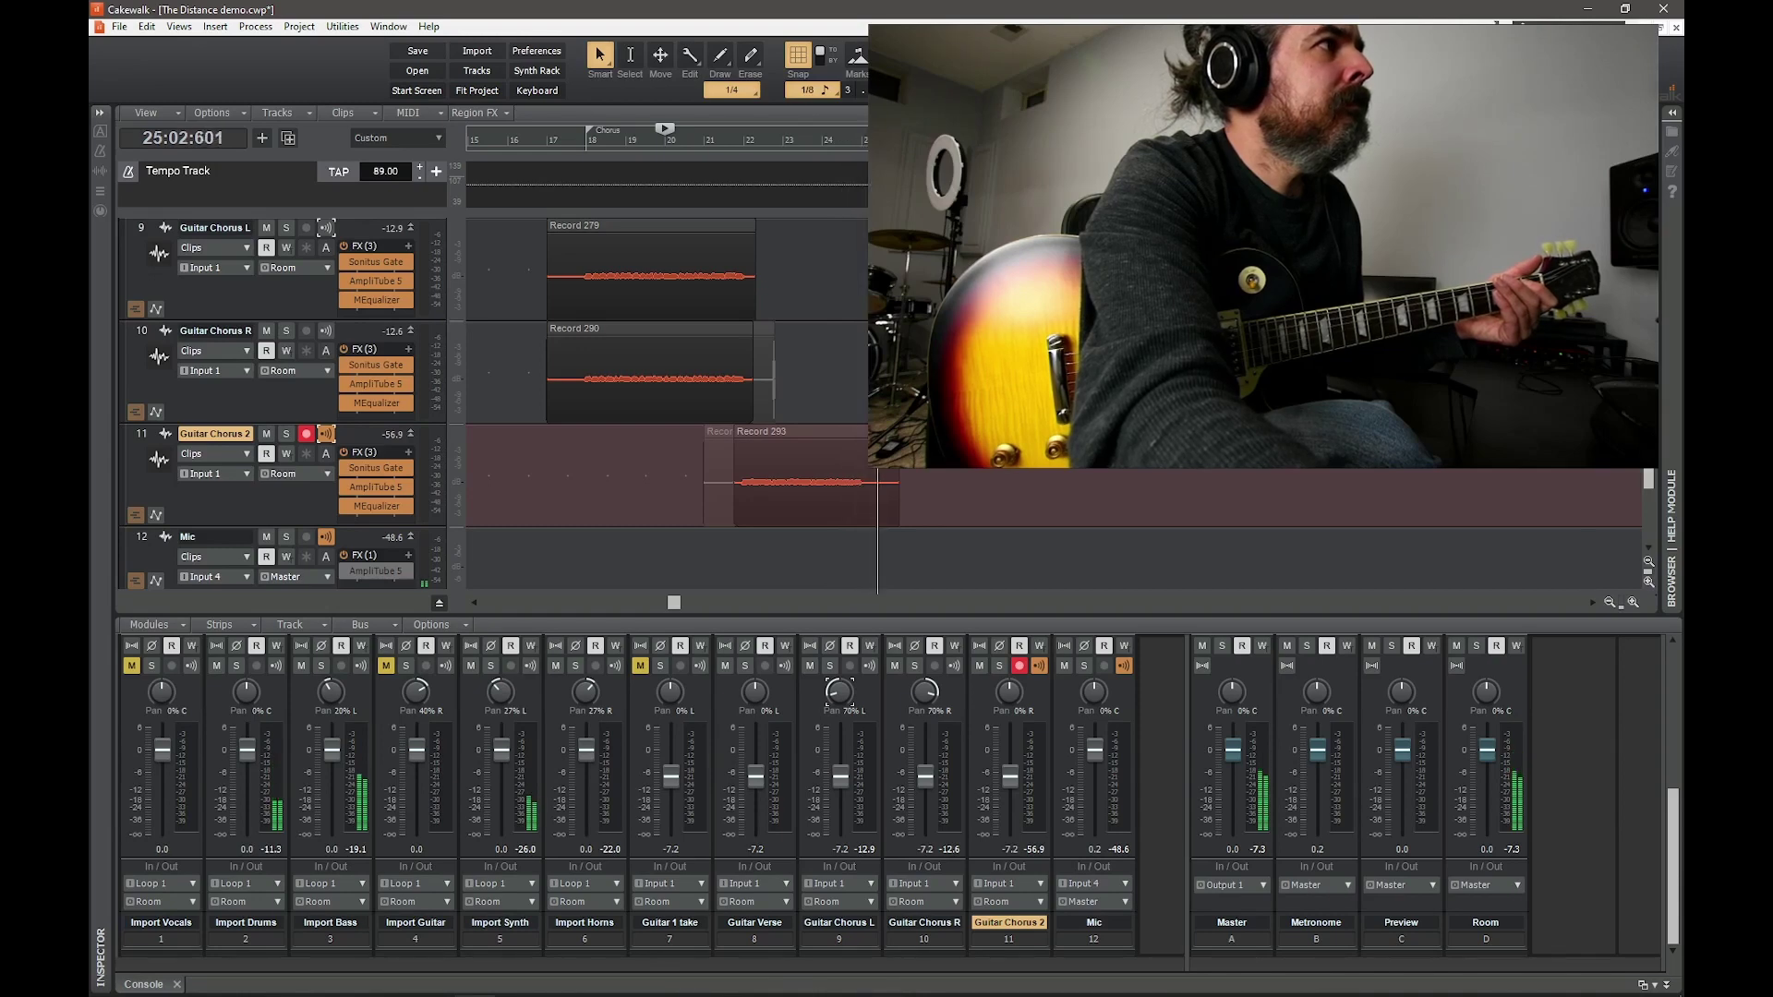
pyautogui.press('space')
# - Disarm Guitar Chorus 2 with input echo off, and trim the end of its clip to just past measure 25
pyautogui.click(306, 434)
pyautogui.moveTo(902, 475); pyautogui.dragTo(869, 471)
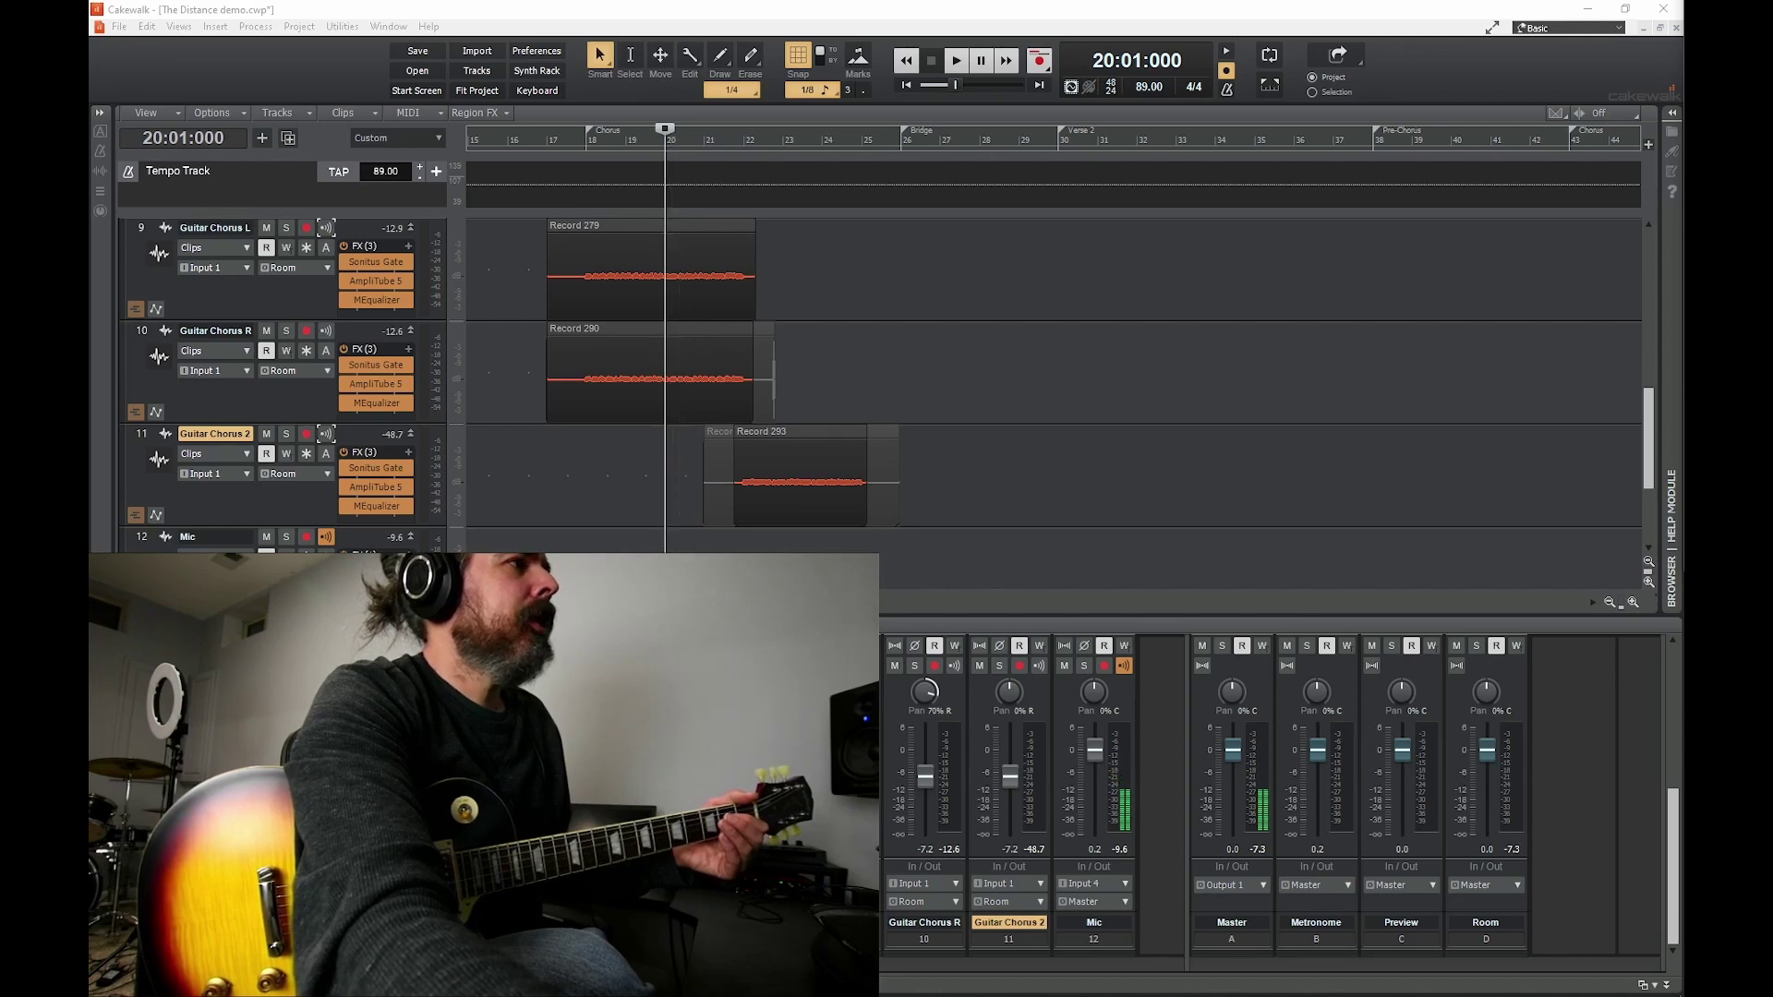
pyautogui.scroll(1, 1015, 415)
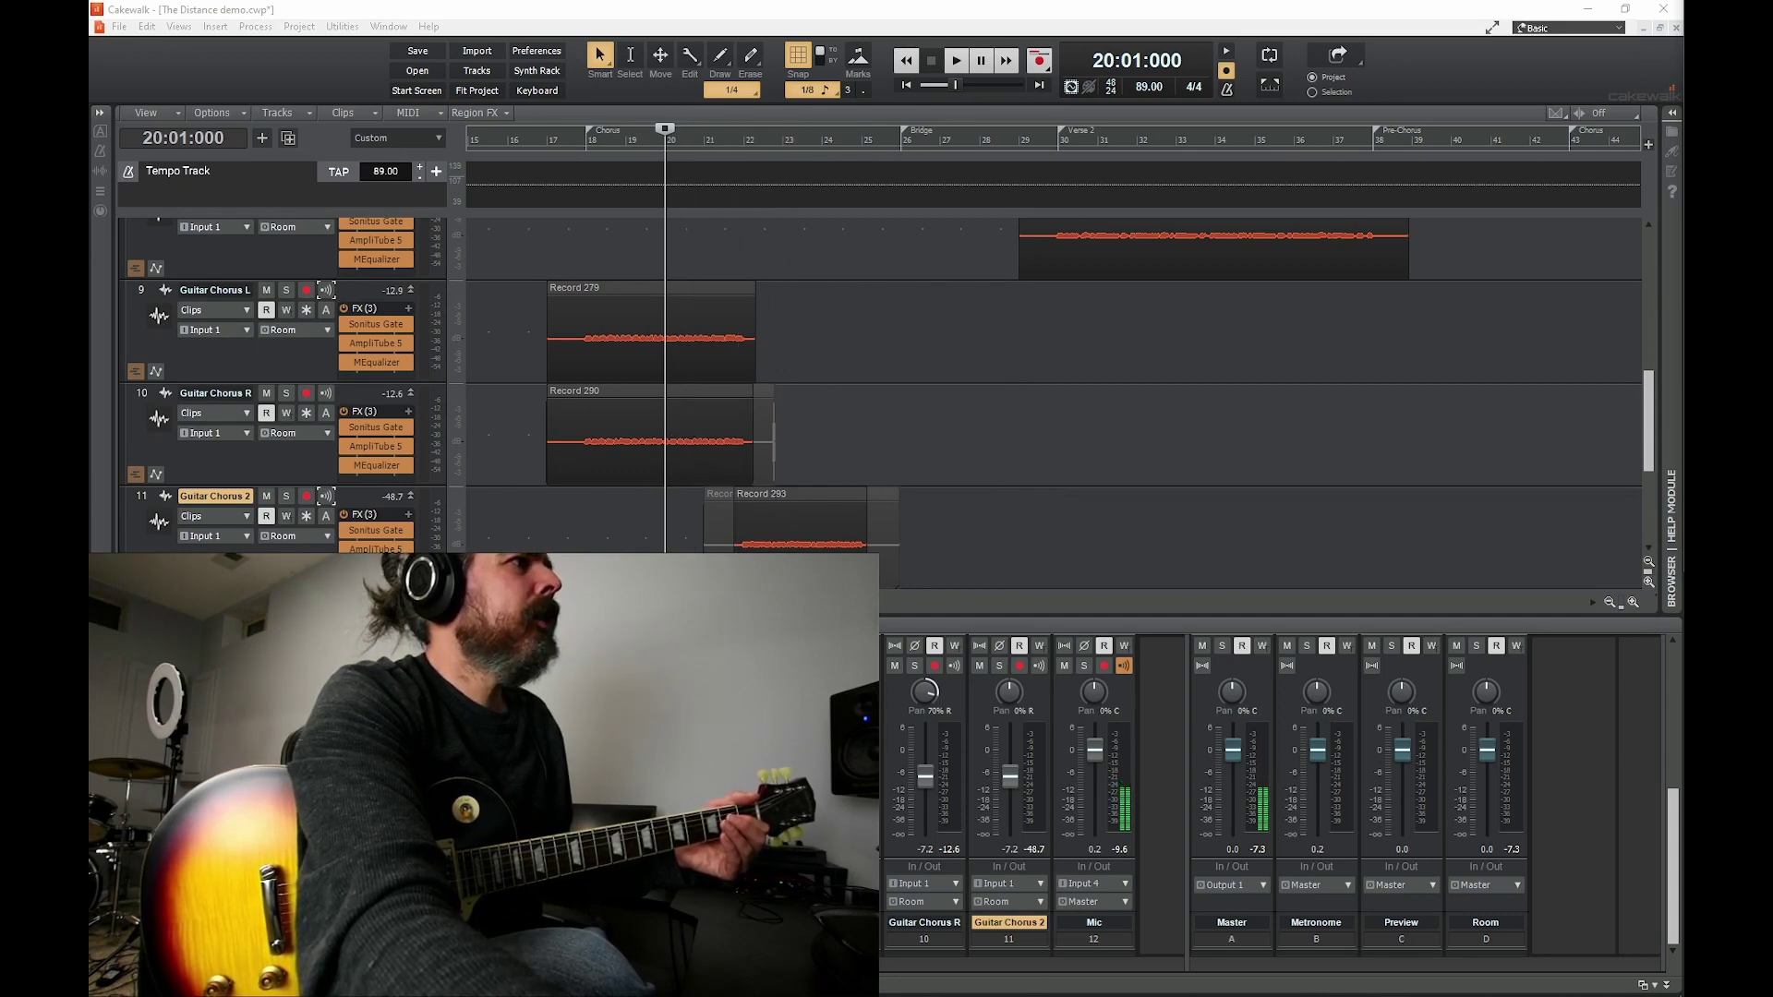
pyautogui.hscroll(10, 1053, 369)
pyautogui.hscroll(13, 1021, 602)
pyautogui.hscroll(-15, 1137, 665)
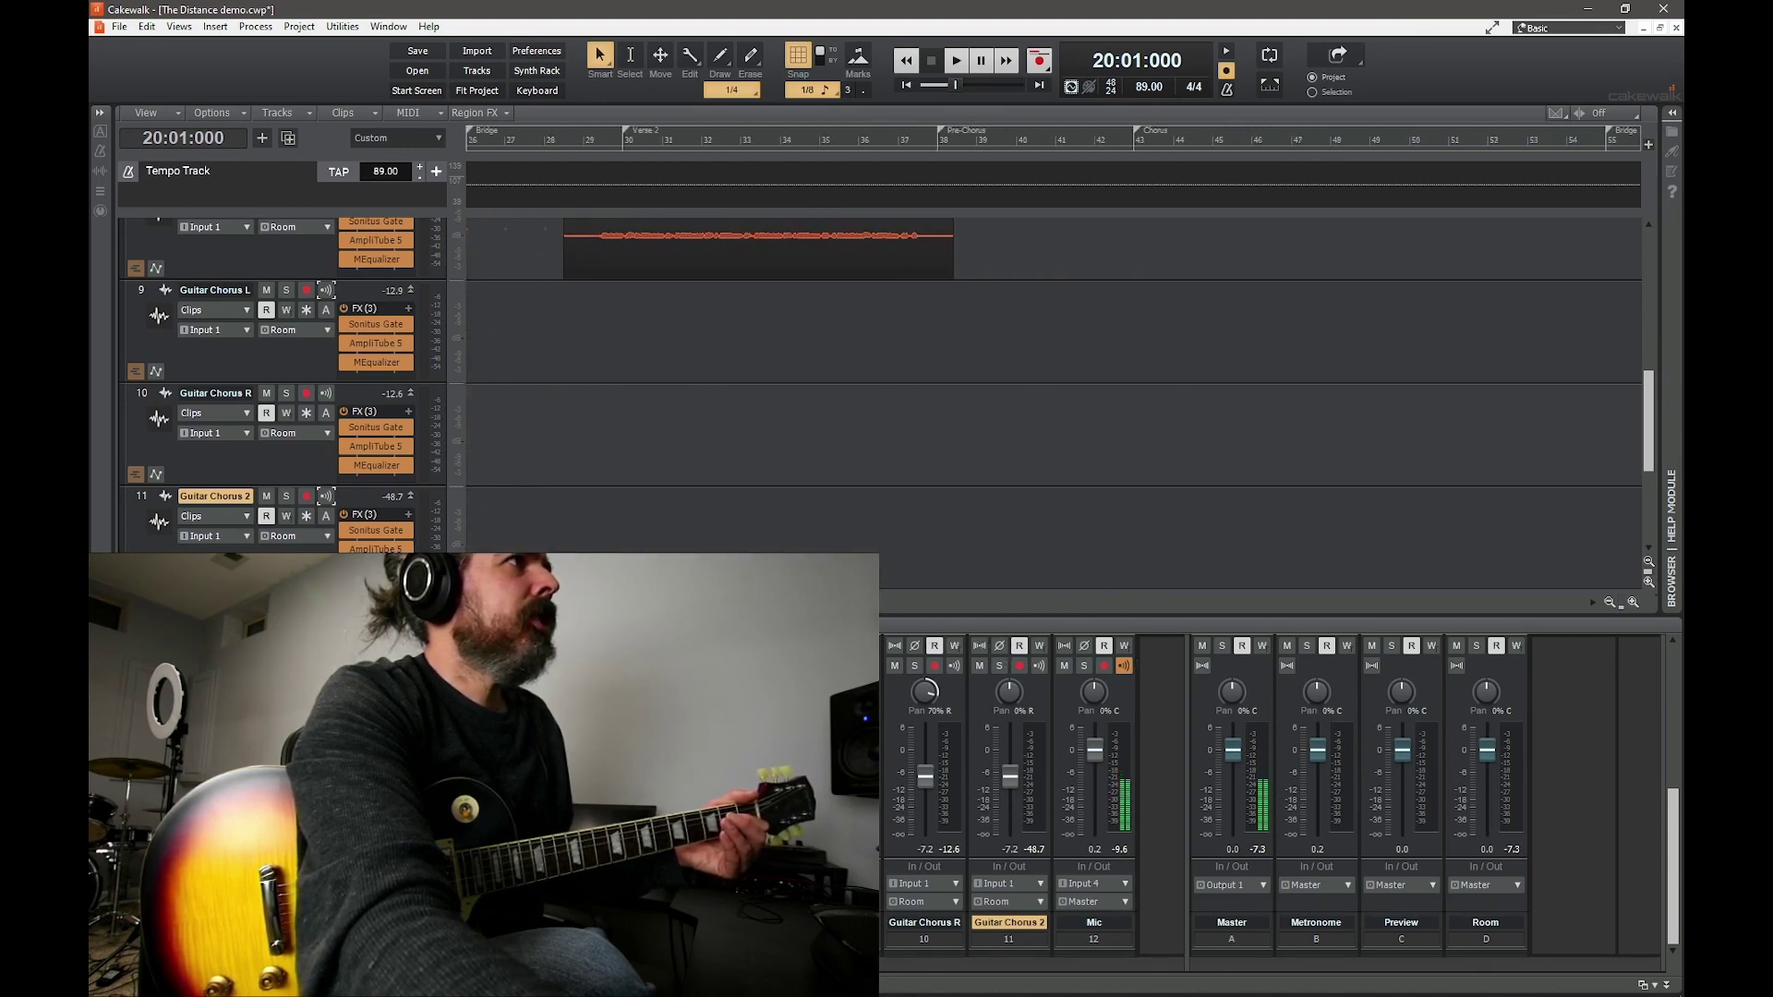
# - Switch to the browser, widen the window with the tab for The Distance, and read the guitar notation of the Outro
pyautogui.hscroll(-5, 1053, 370)
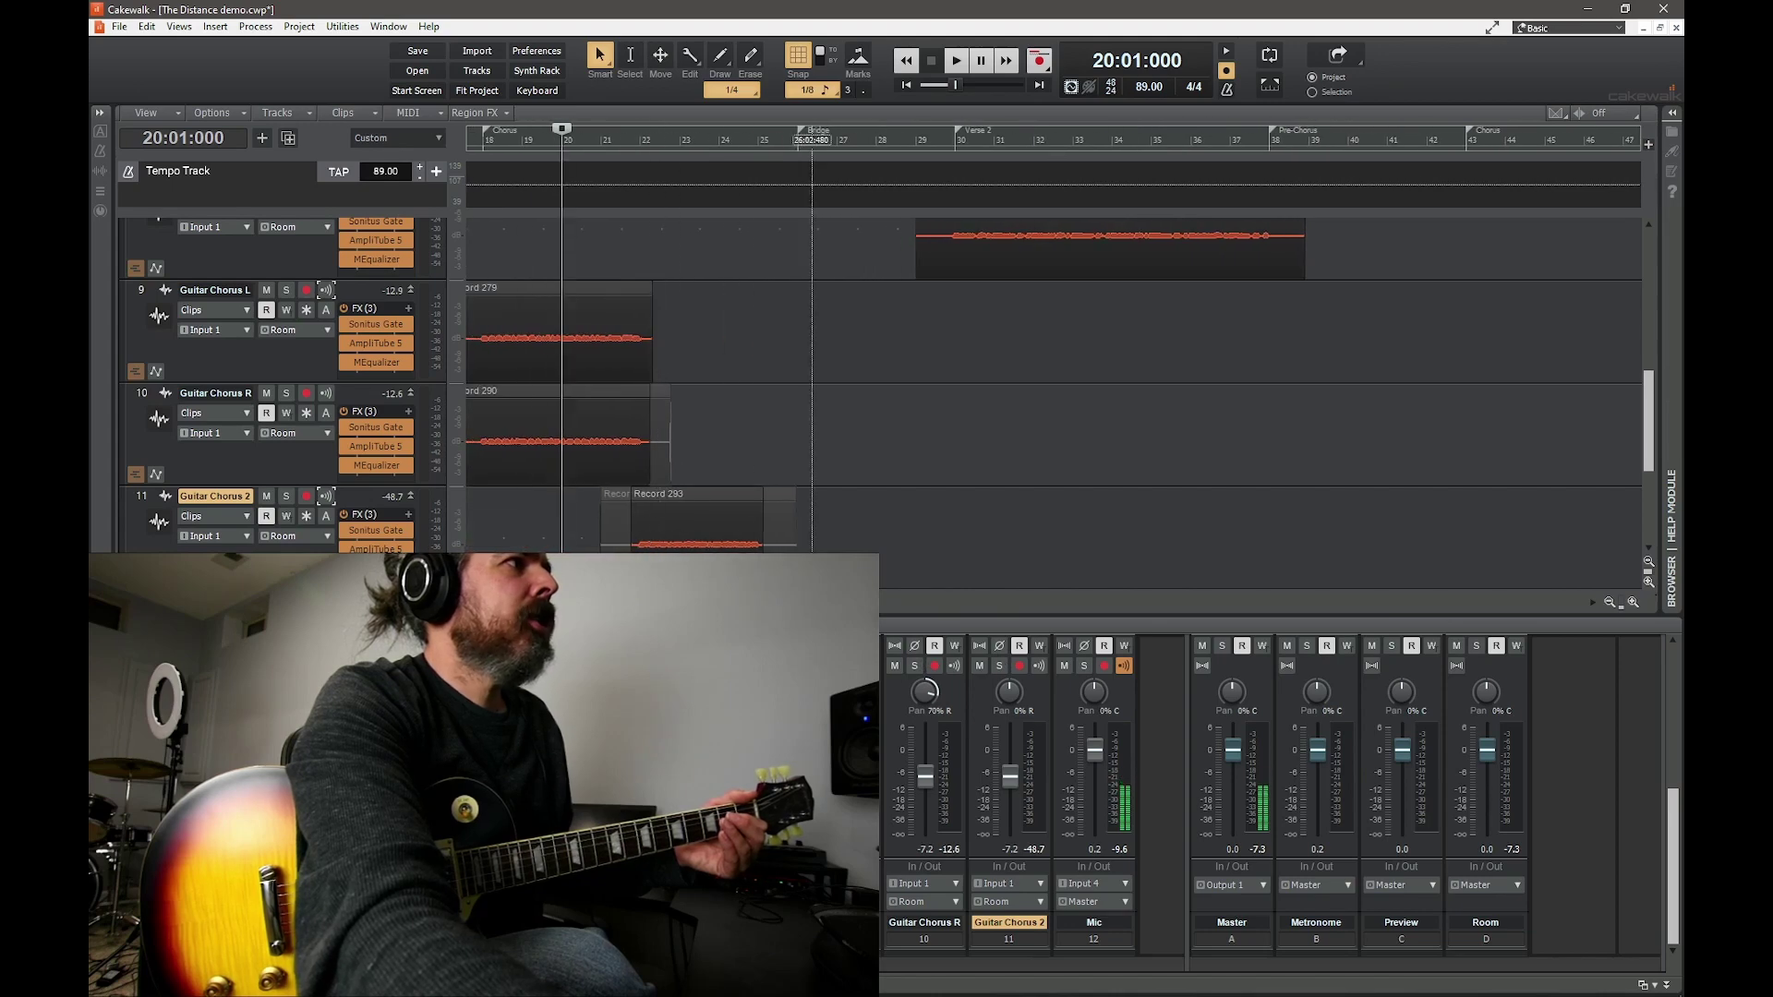
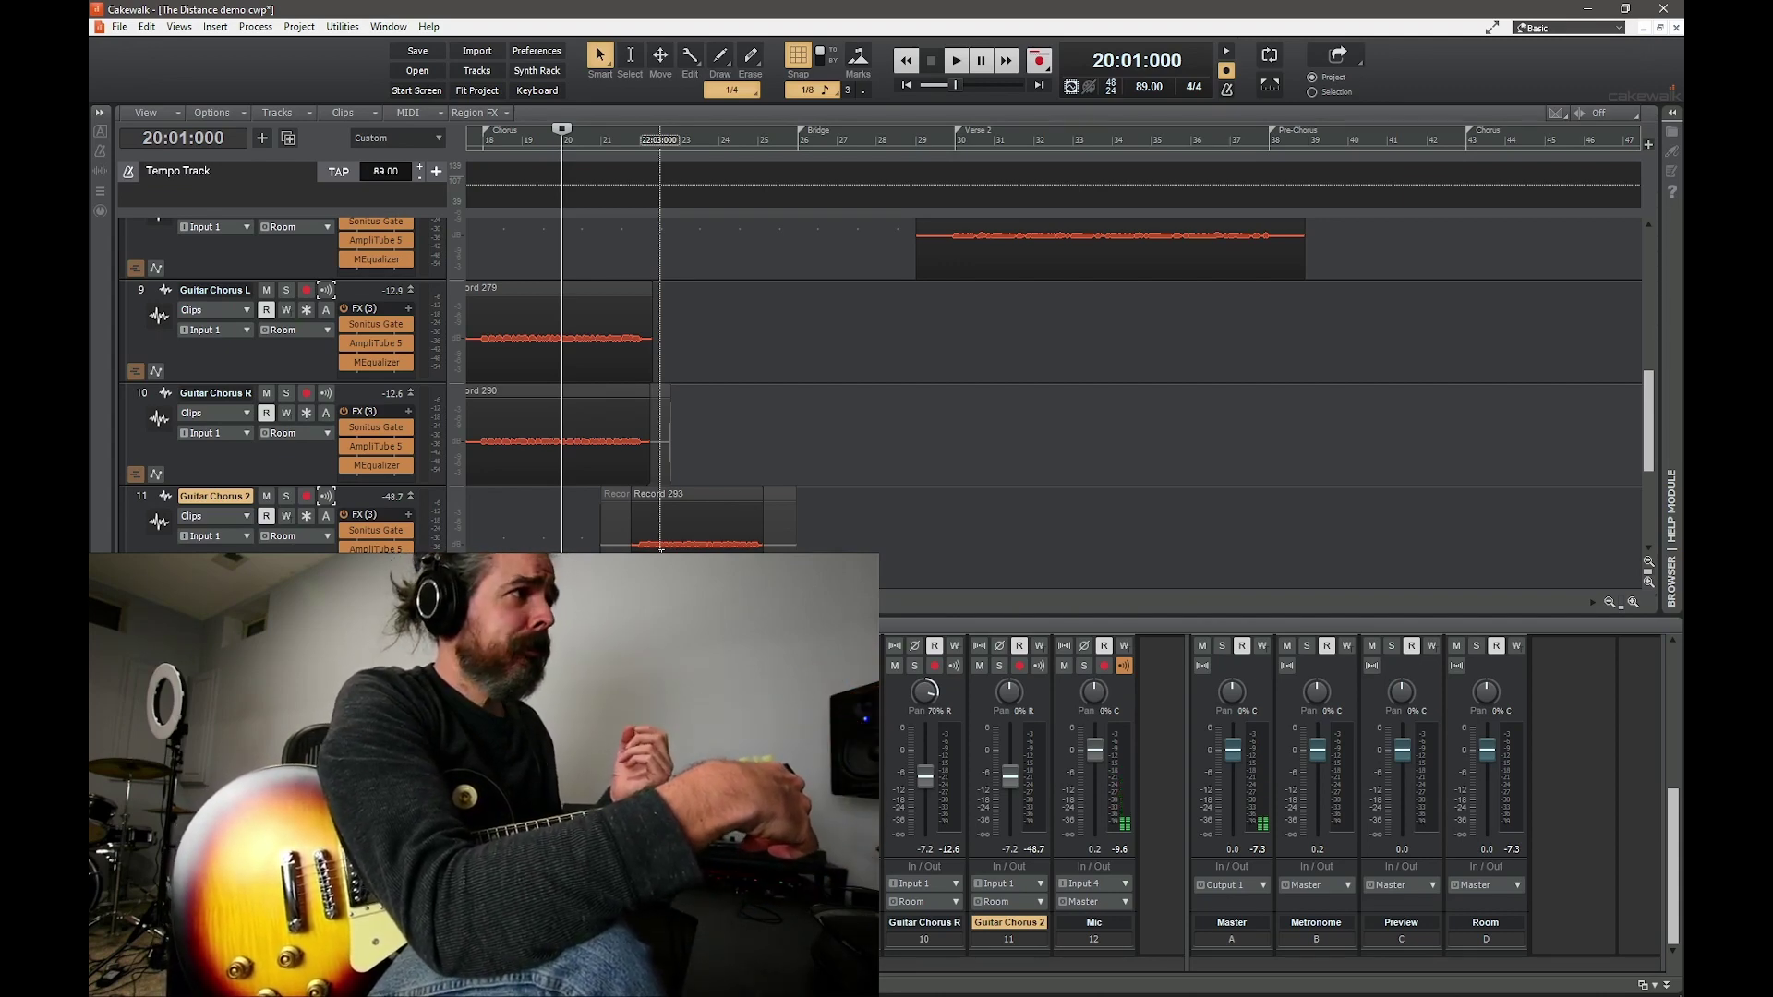
pyautogui.hscroll(3, 661, 550)
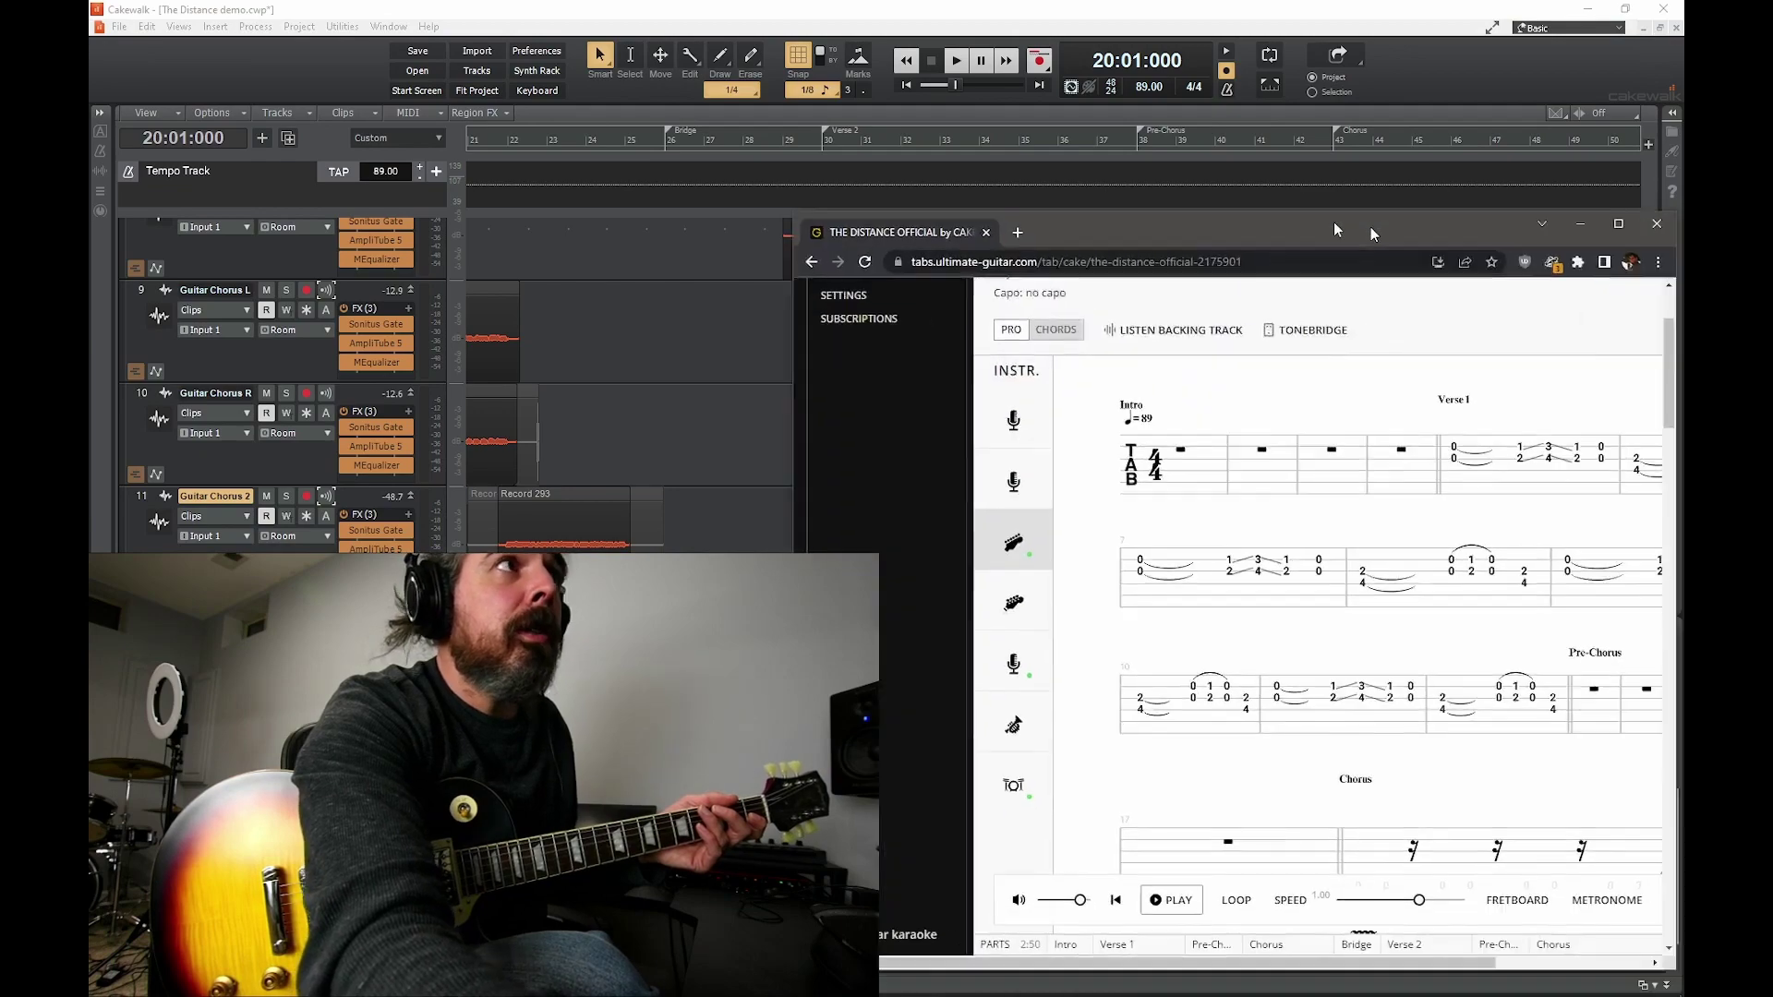
pyautogui.moveTo(1370, 226); pyautogui.dragTo(1216, 150)
pyautogui.moveTo(633, 455); pyautogui.dragTo(420, 455)
pyautogui.scroll(-15, 1190, 626)
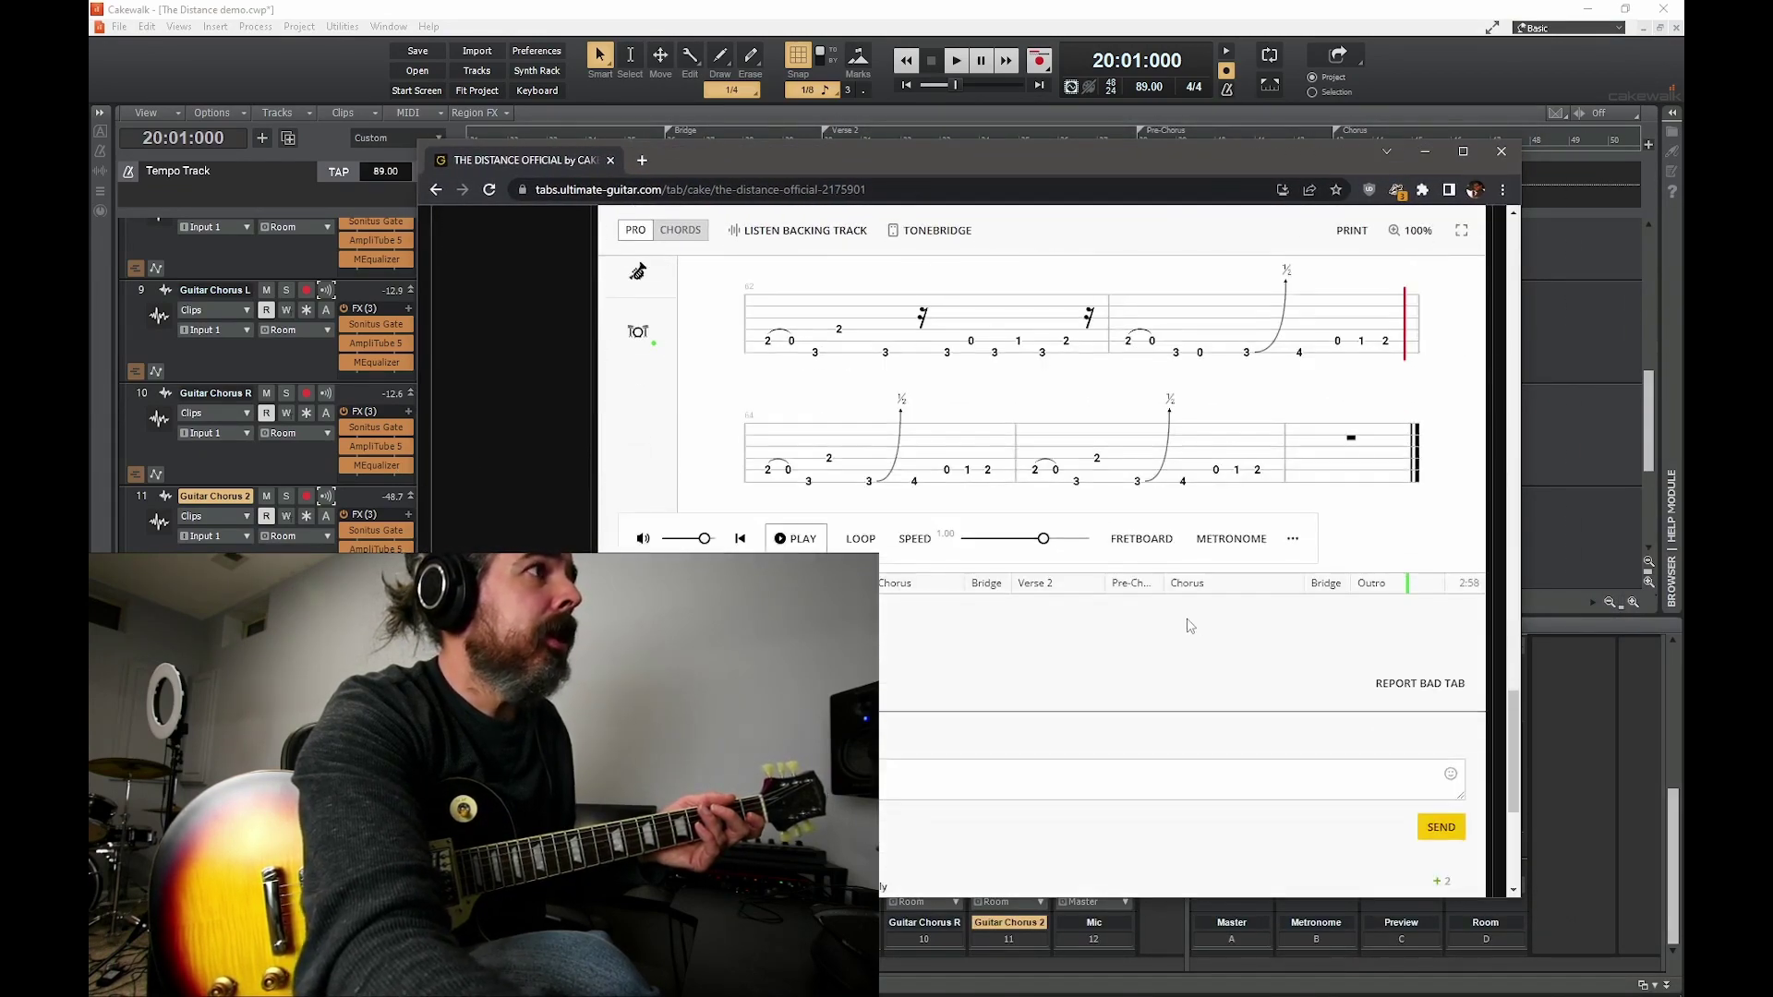
pyautogui.scroll(4, 1191, 627)
pyautogui.scroll(-2, 1261, 580)
pyautogui.scroll(-1, 1261, 580)
pyautogui.scroll(3, 1274, 572)
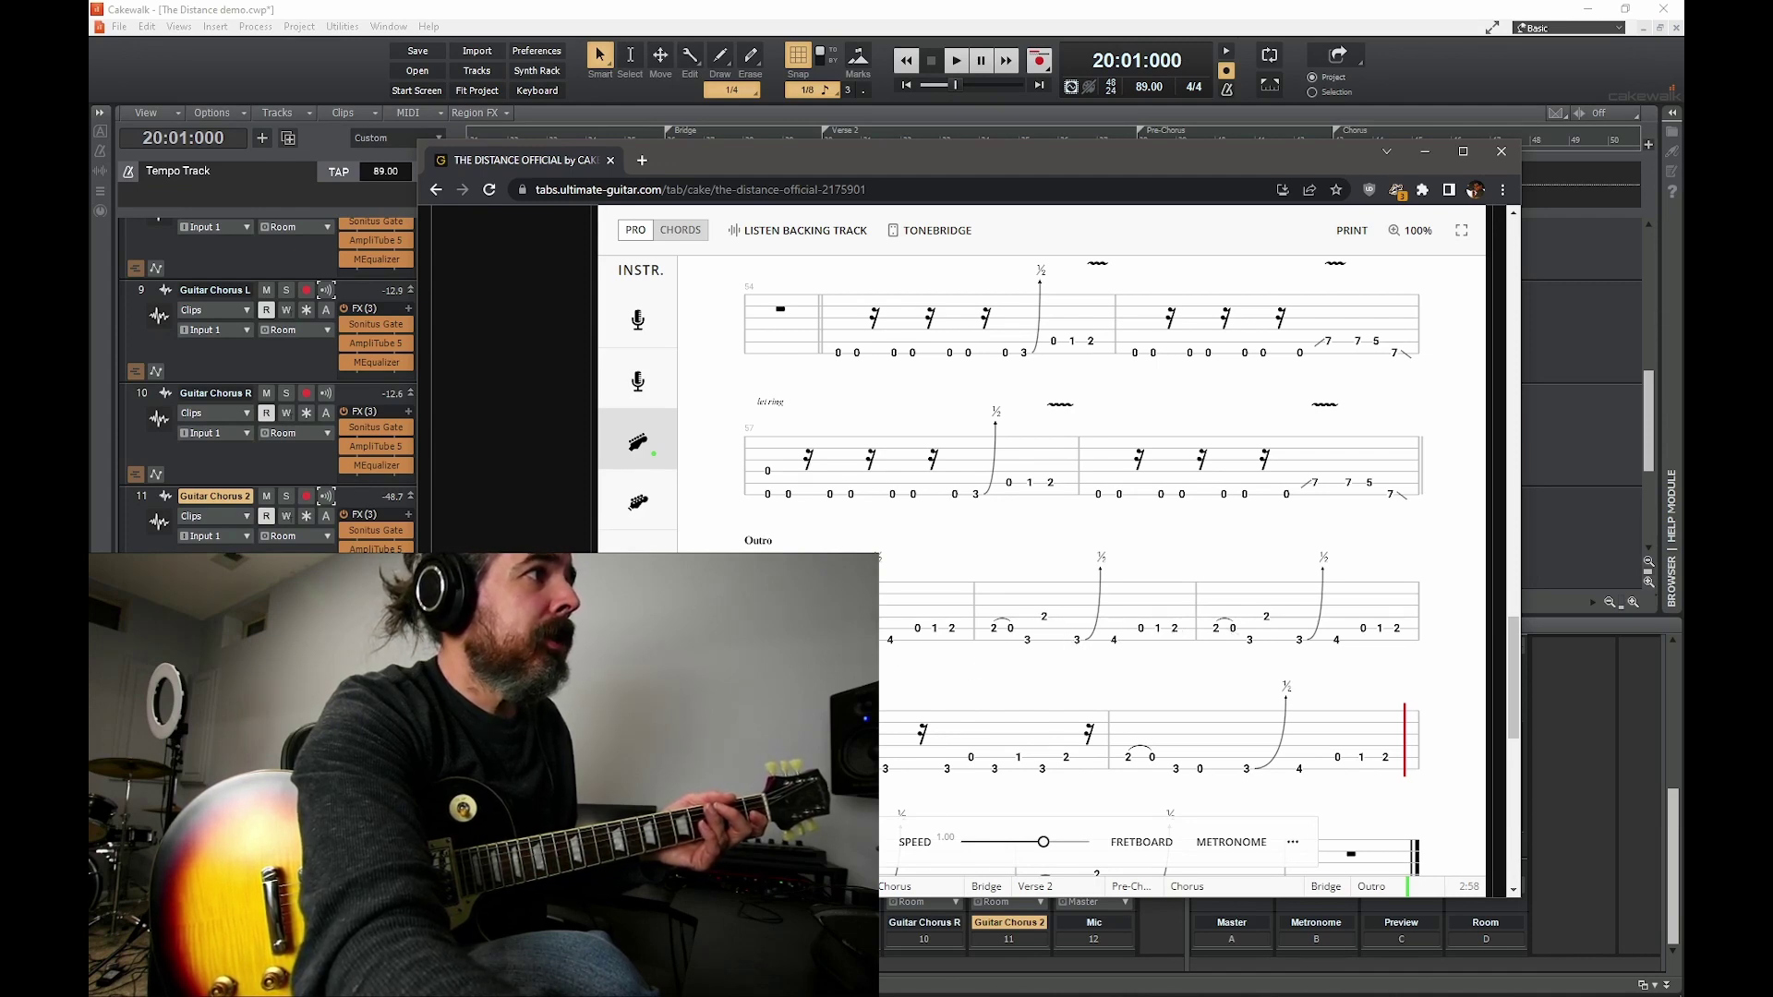
pyautogui.scroll(-2, 800, 507)
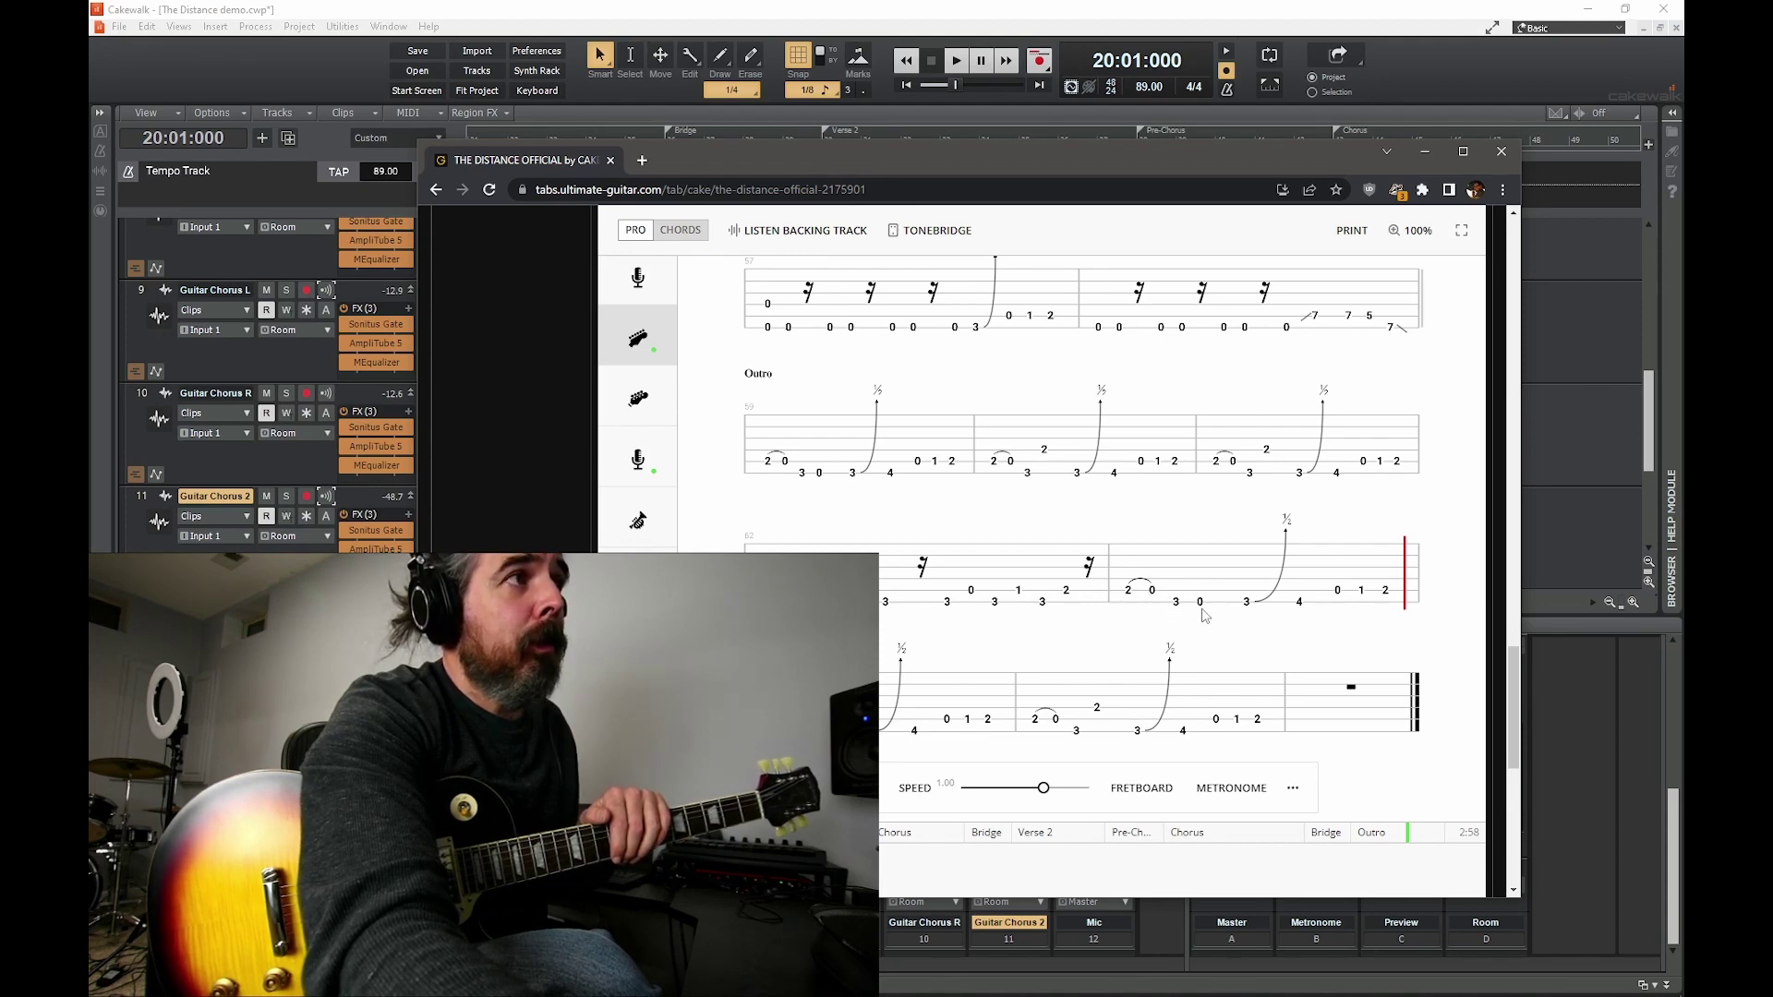
pyautogui.scroll(-1, 1032, 606)
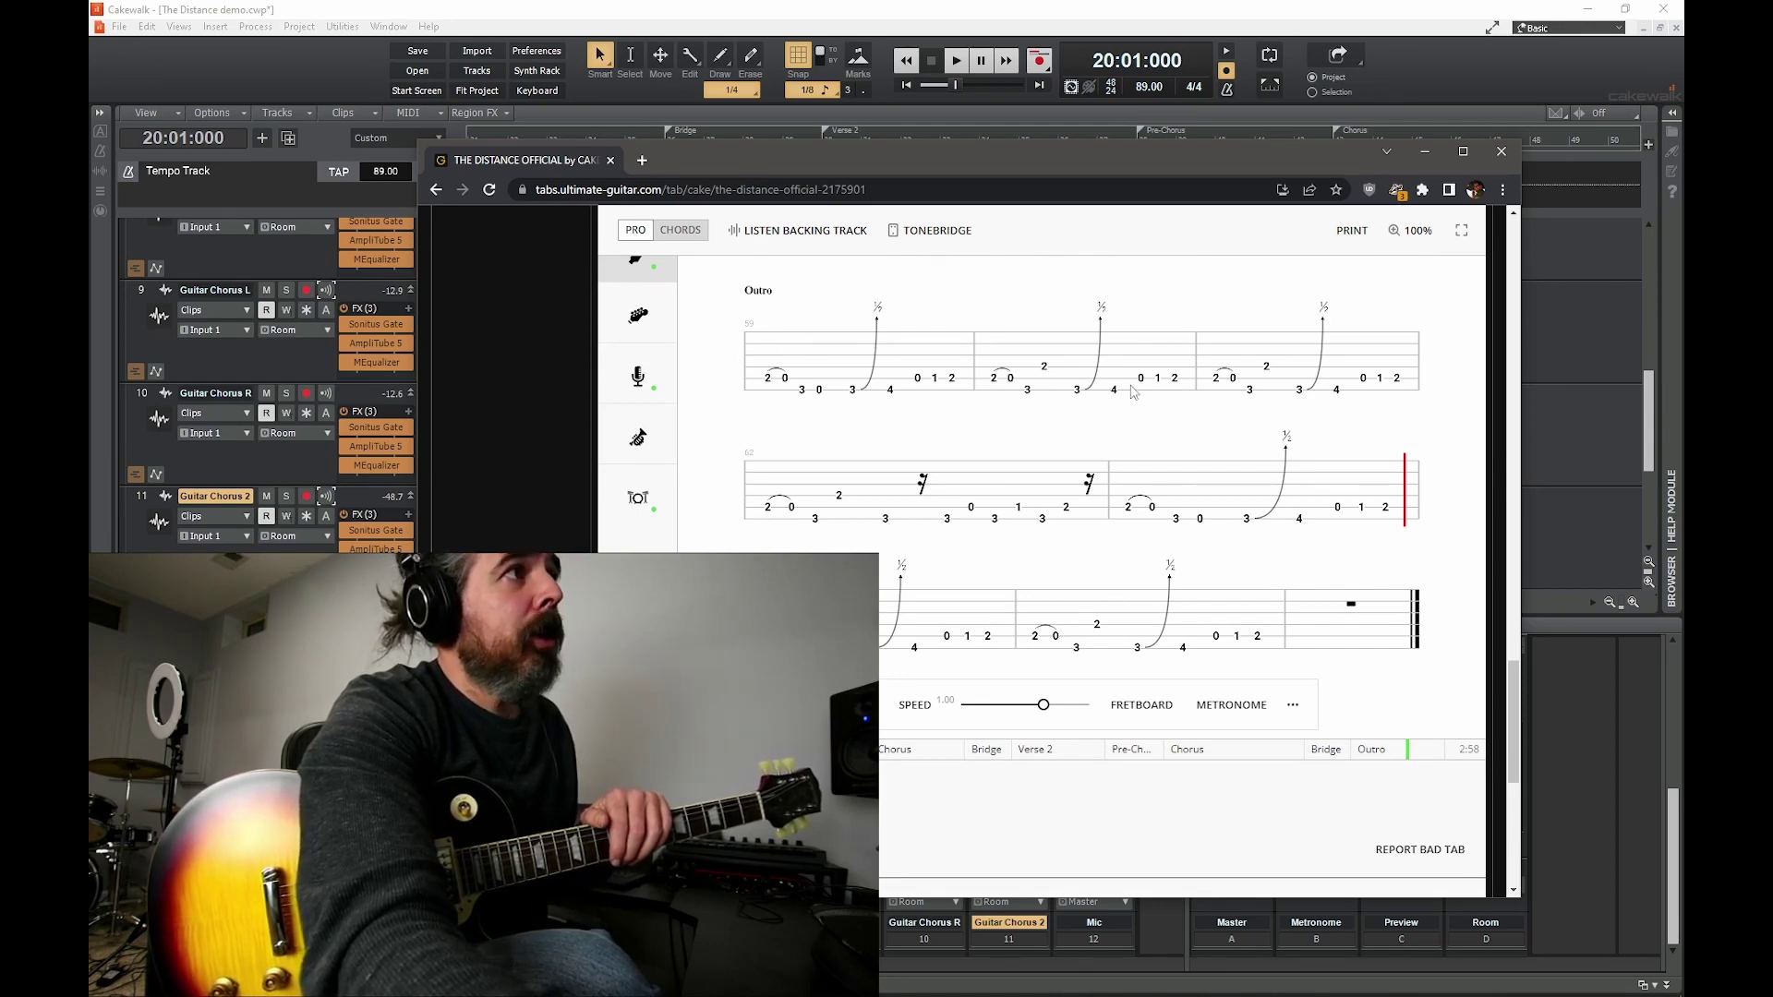
# - Return to Cakewalk, arm Guitar Chorus 2 with input echo on, and record the outro part from 58:01:000 through measure 66
pyautogui.click(1056, 28)
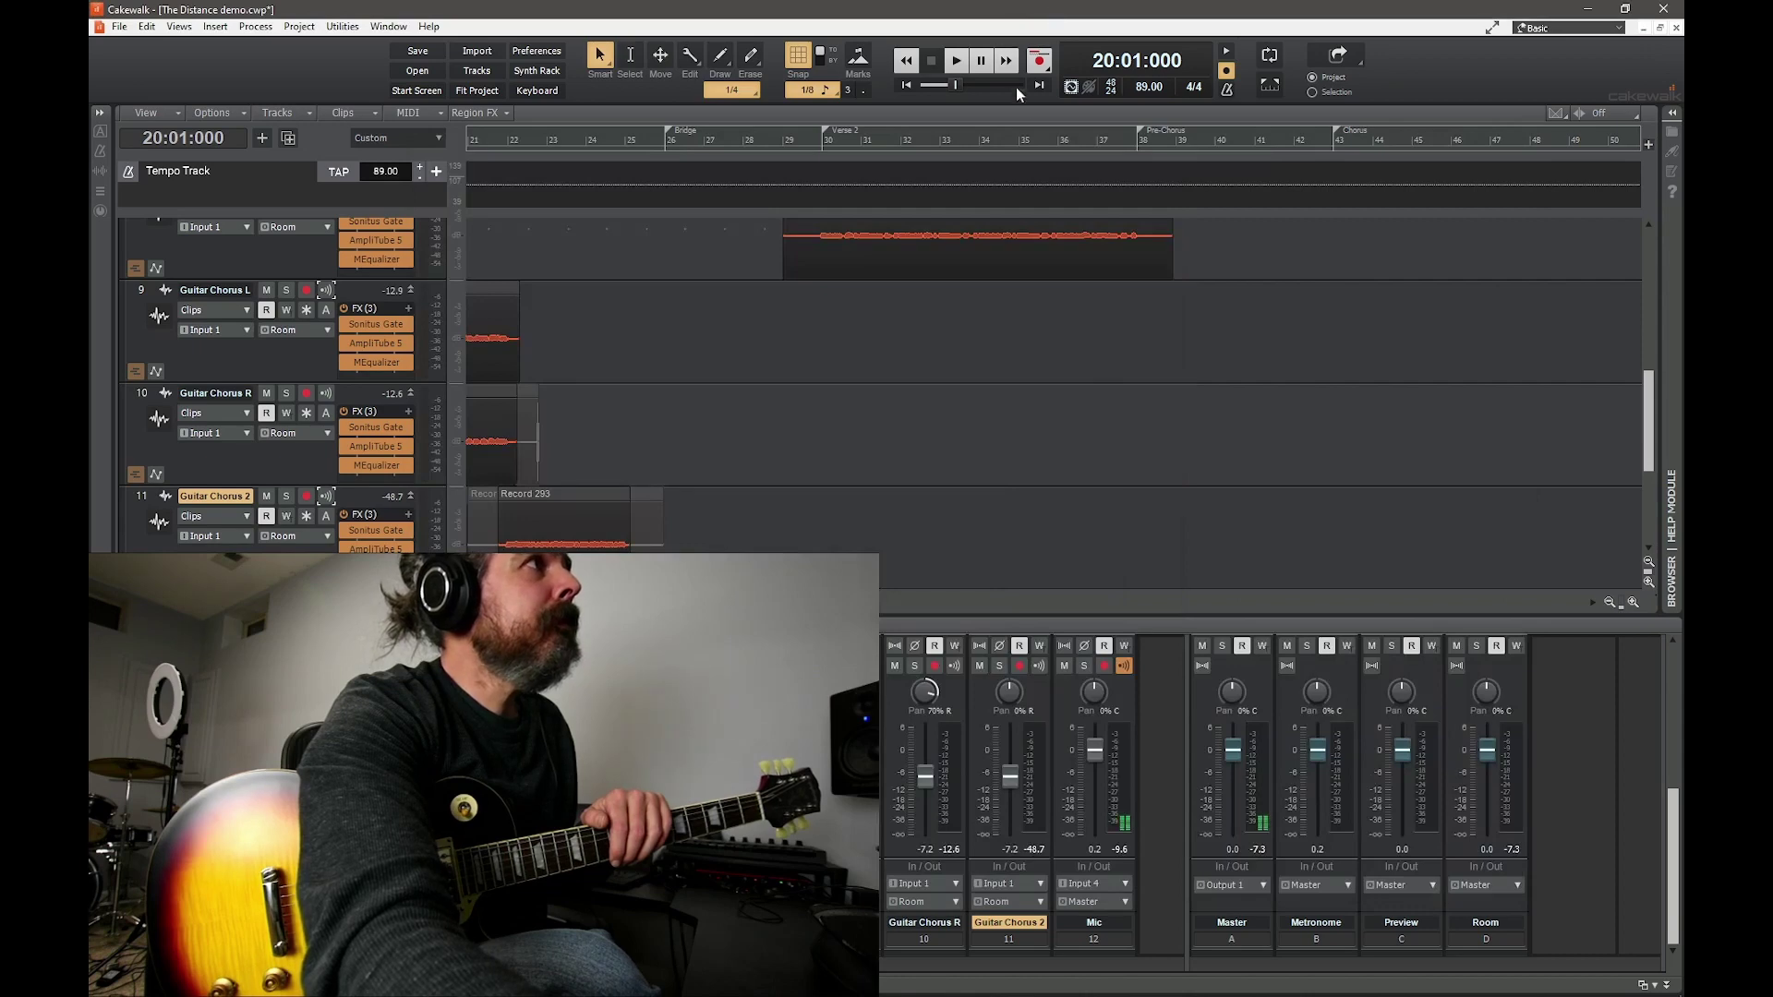
pyautogui.moveTo(745, 603); pyautogui.dragTo(1012, 604)
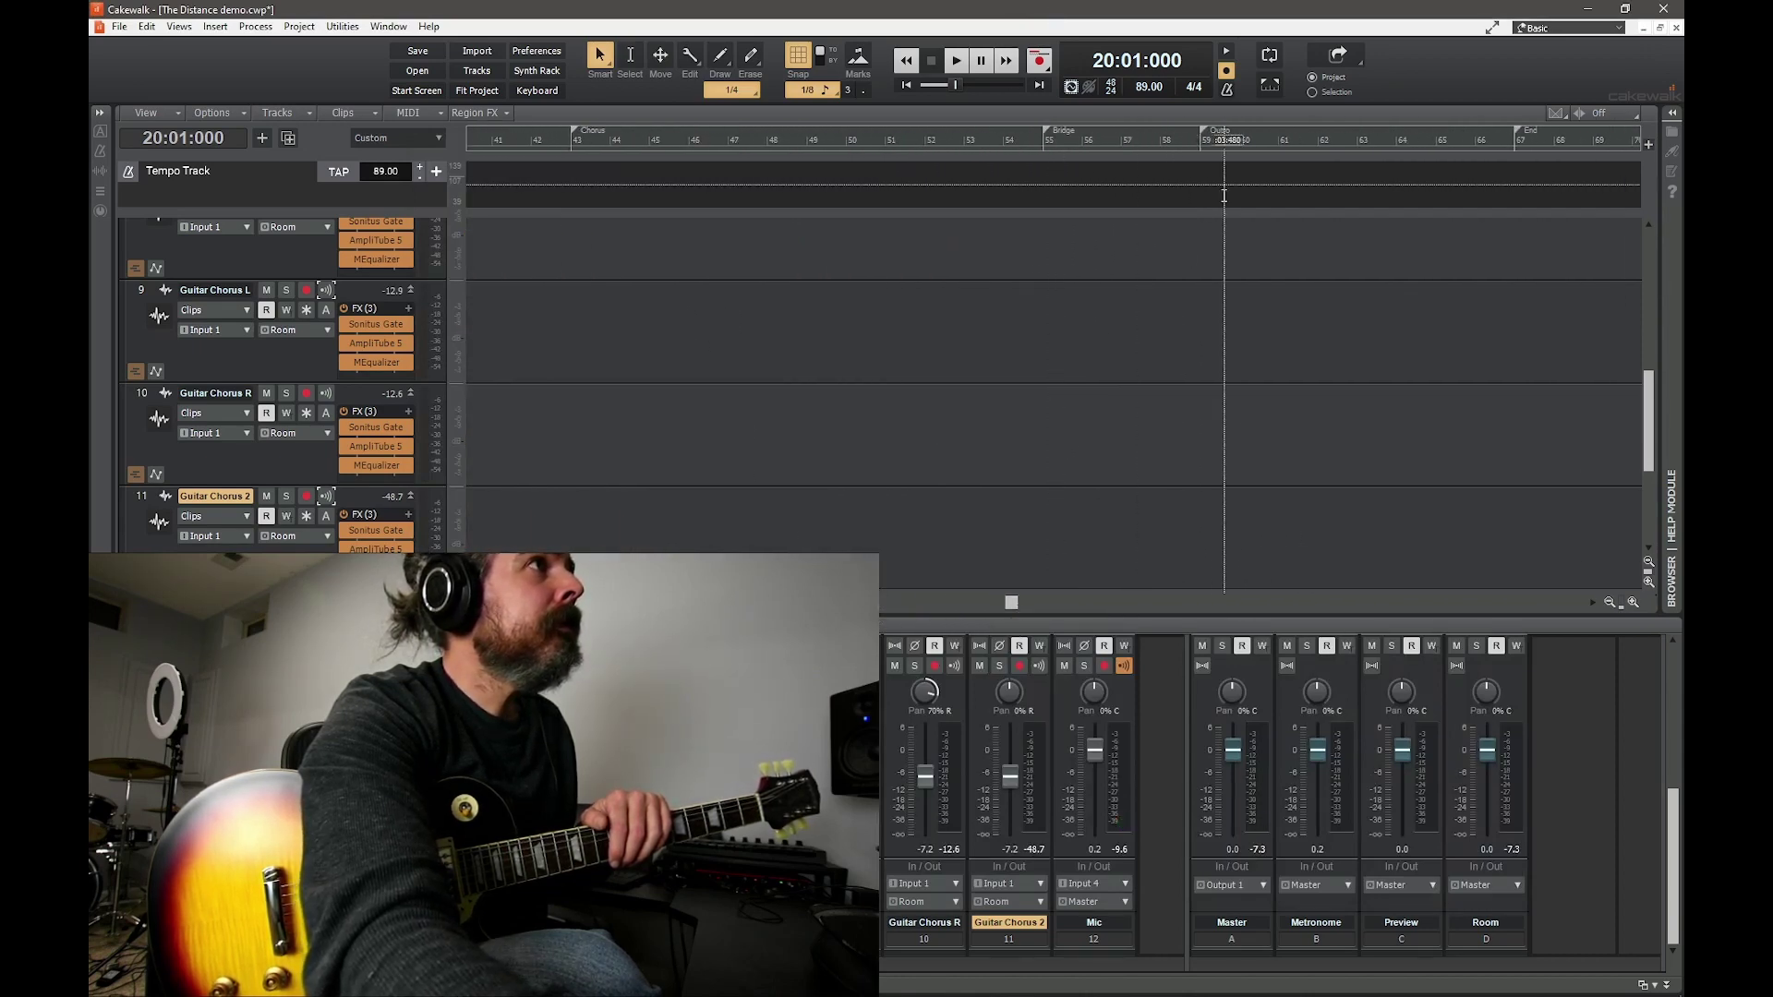
pyautogui.click(1160, 142)
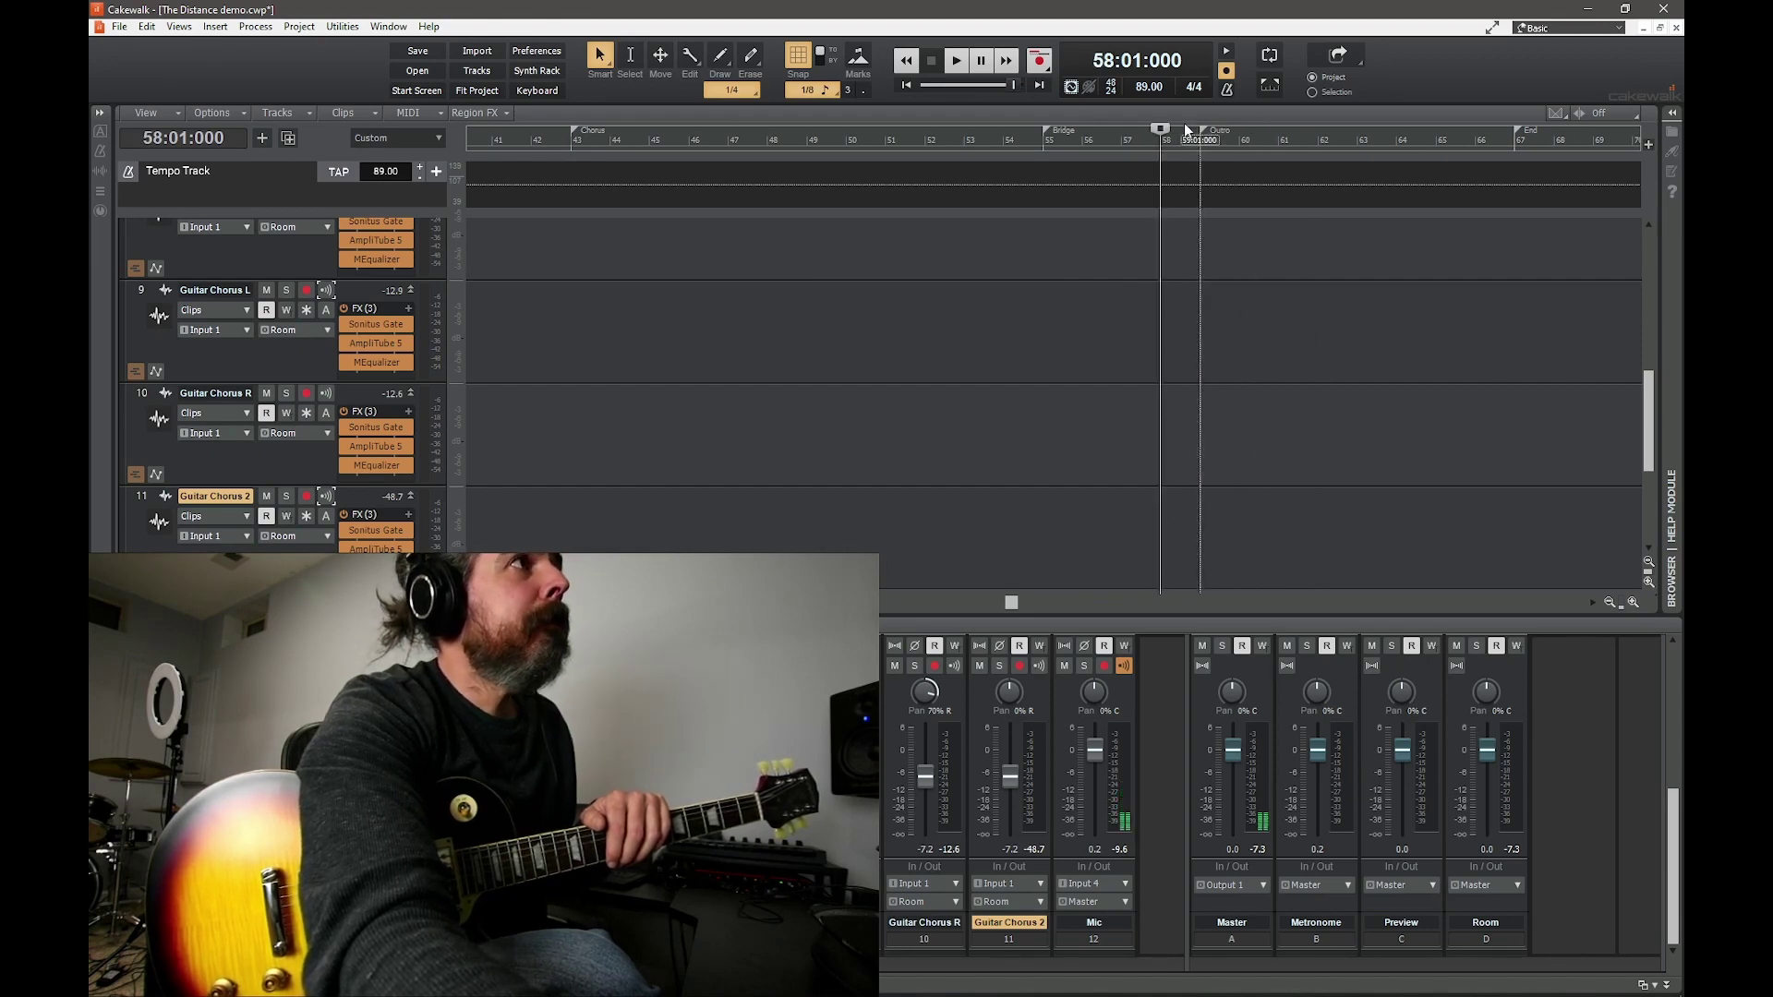
pyautogui.press('r')
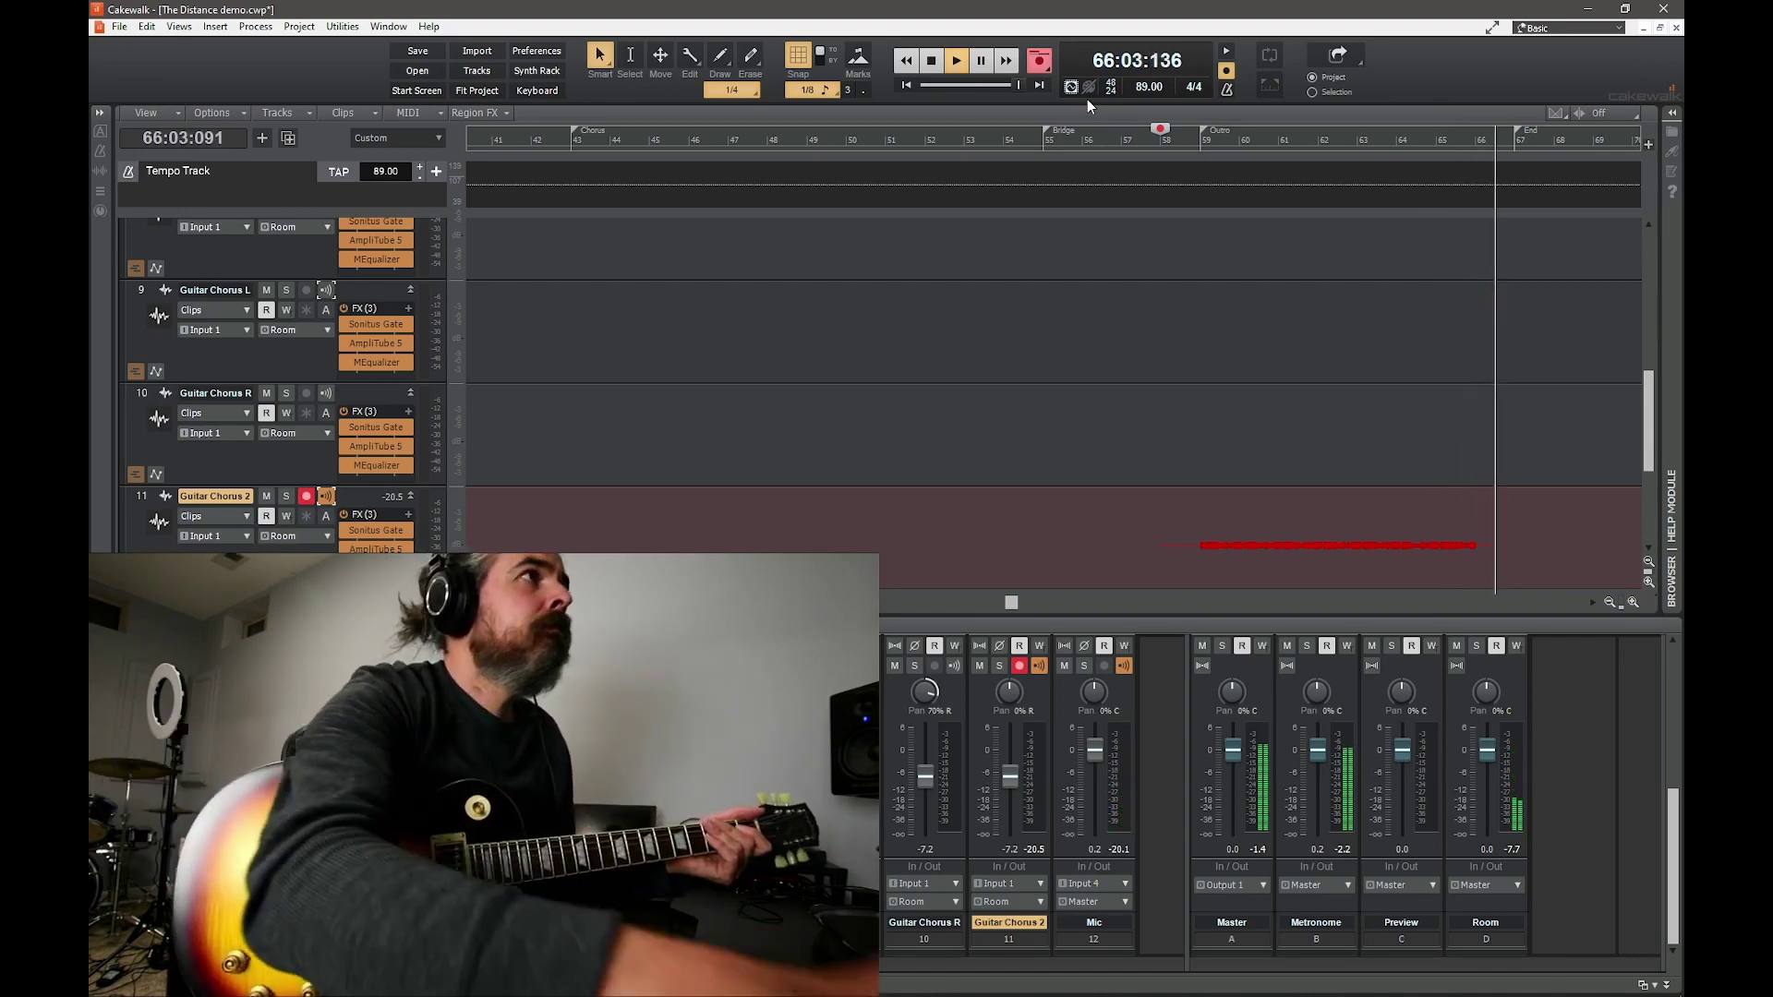
pyautogui.press('space')
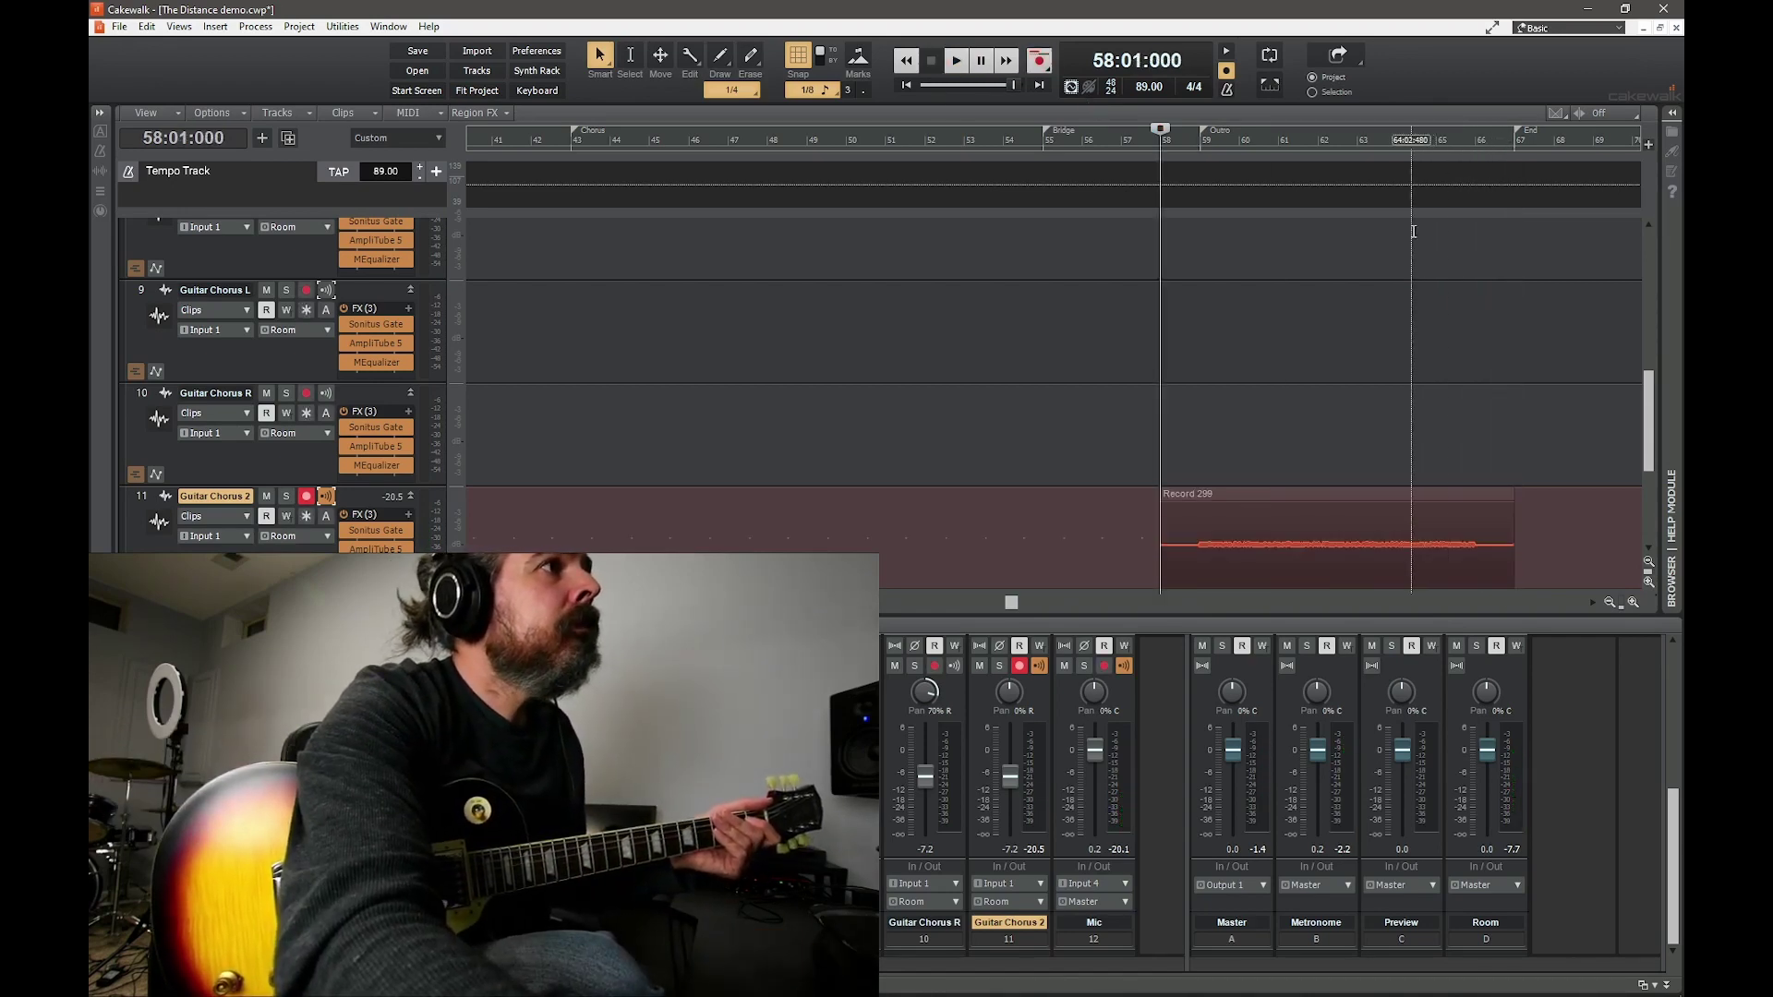
# - Move the now time to 59:01:000 and set a record count-in in measures in the metronome settings
pyautogui.click(1200, 171)
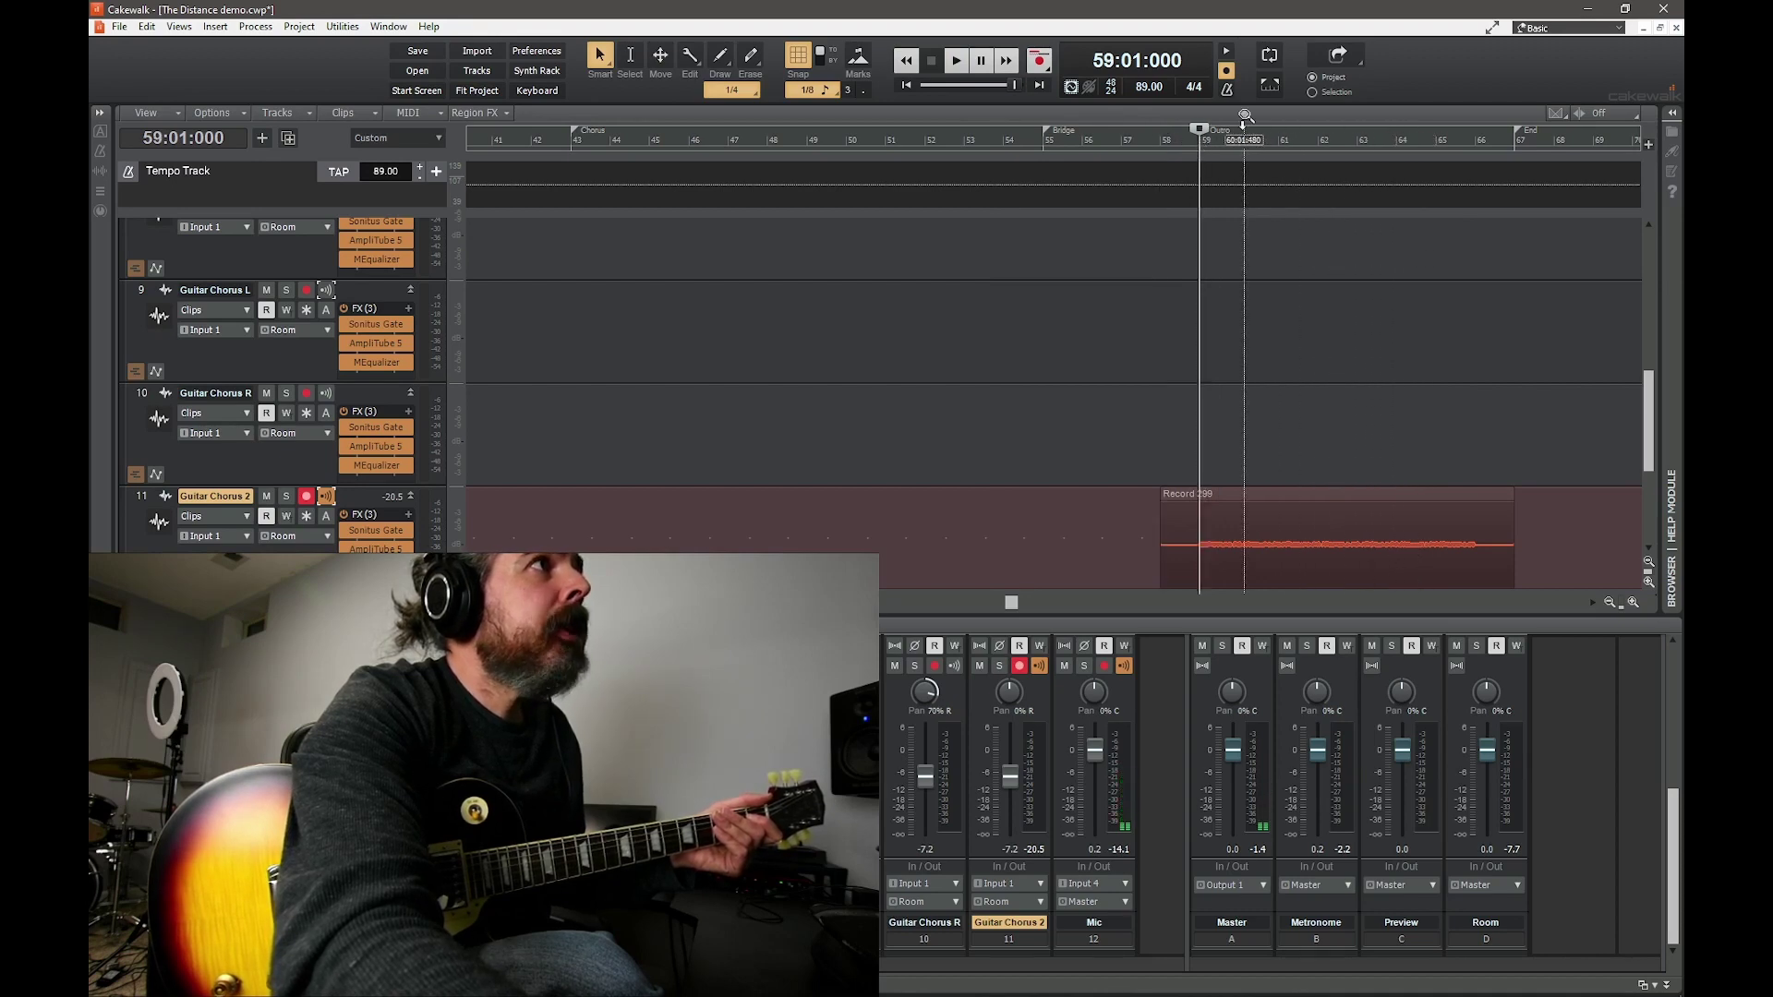
pyautogui.rightClick(1232, 89)
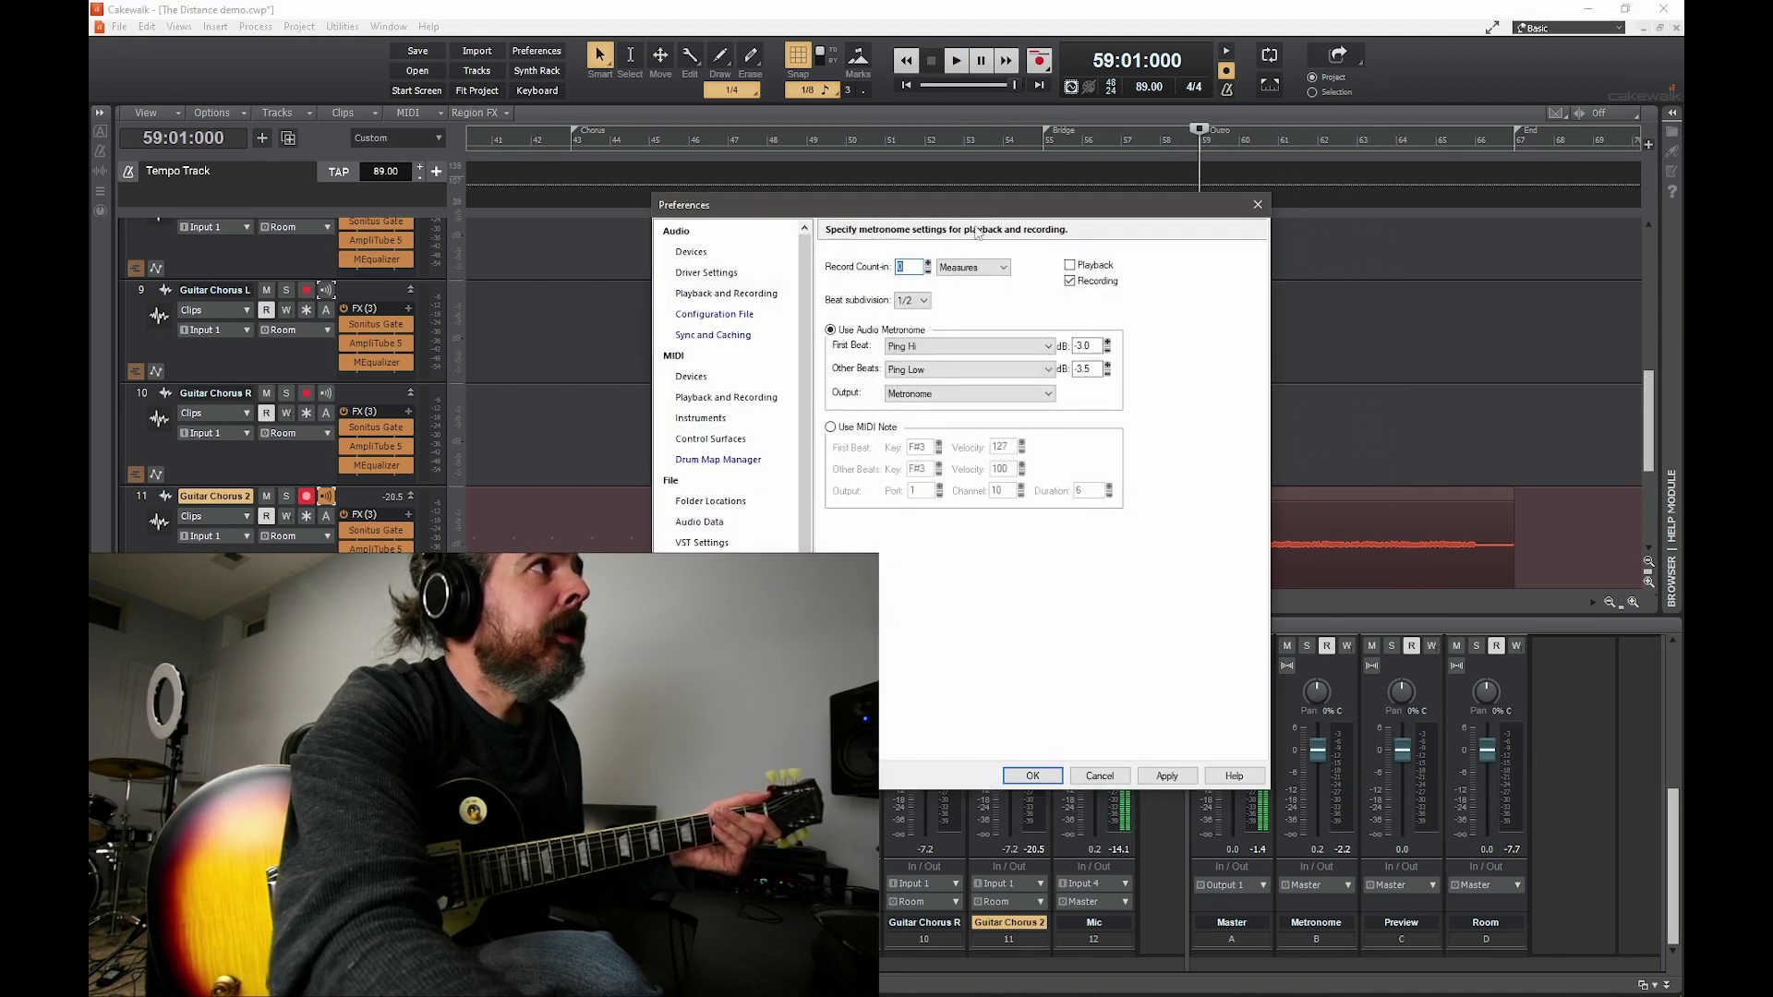
pyautogui.click(1034, 776)
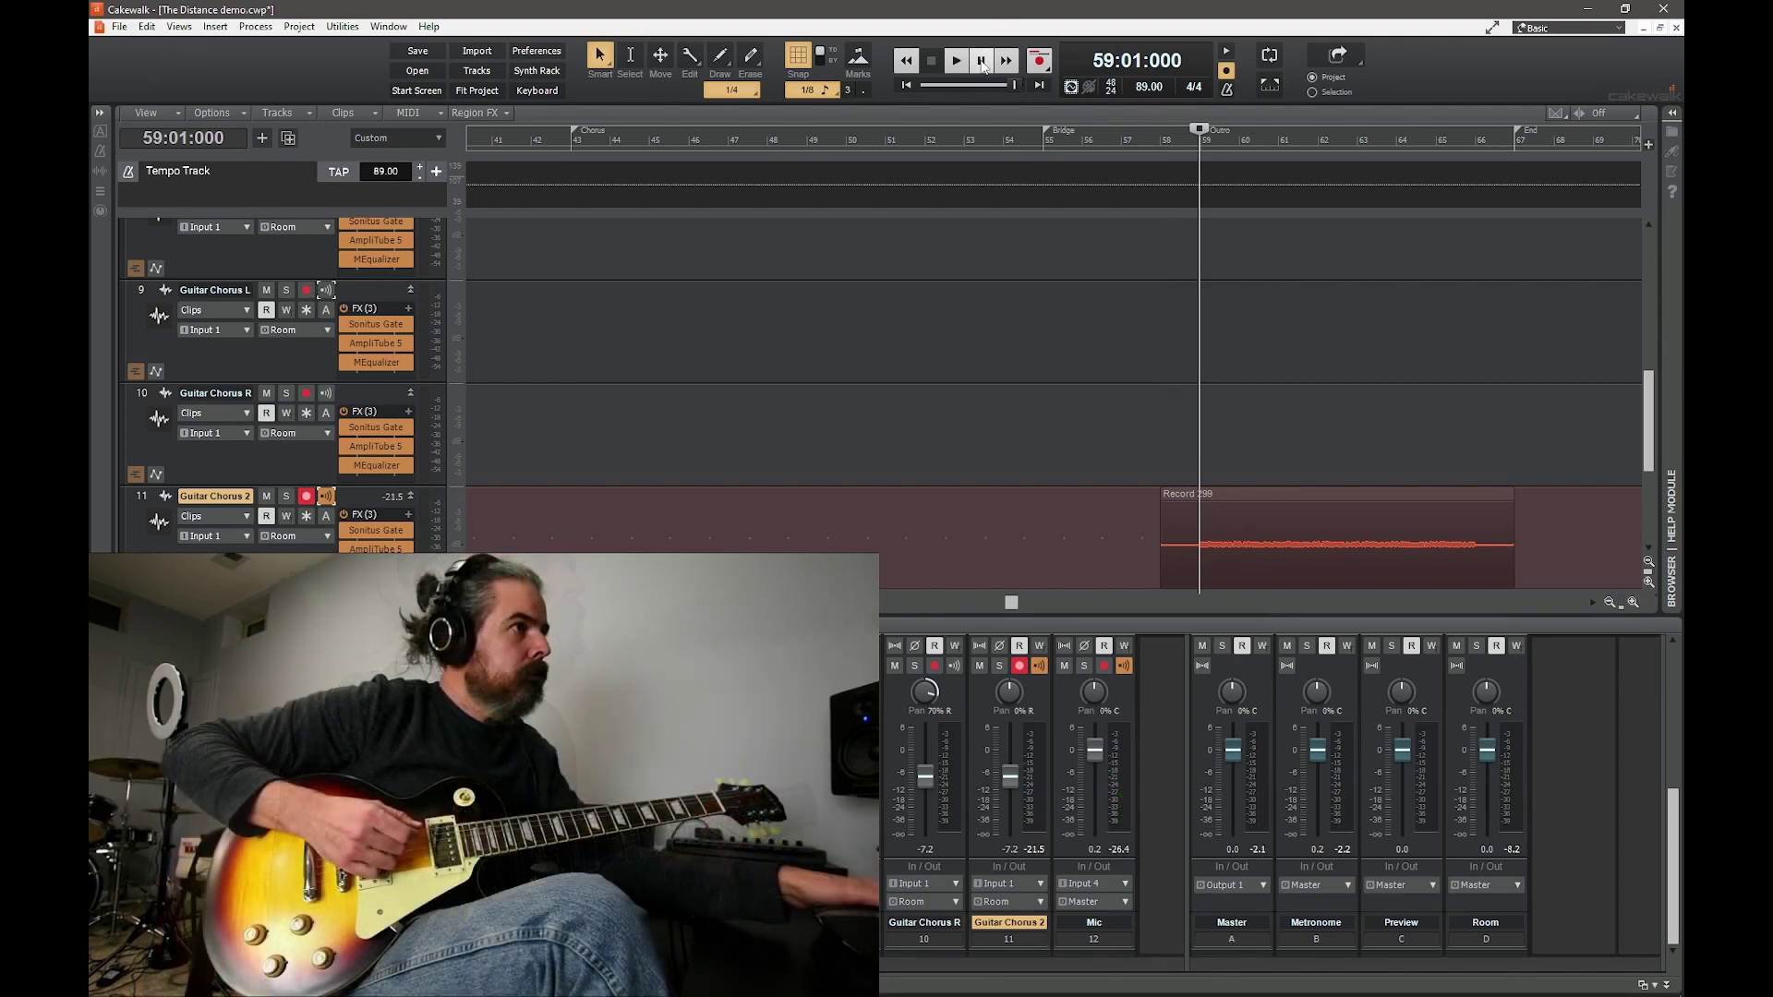
# - Re-record the opening of the outro on Guitar Chorus 2 from 59:01:000 to near the end of measure 60
pyautogui.click(984, 65)
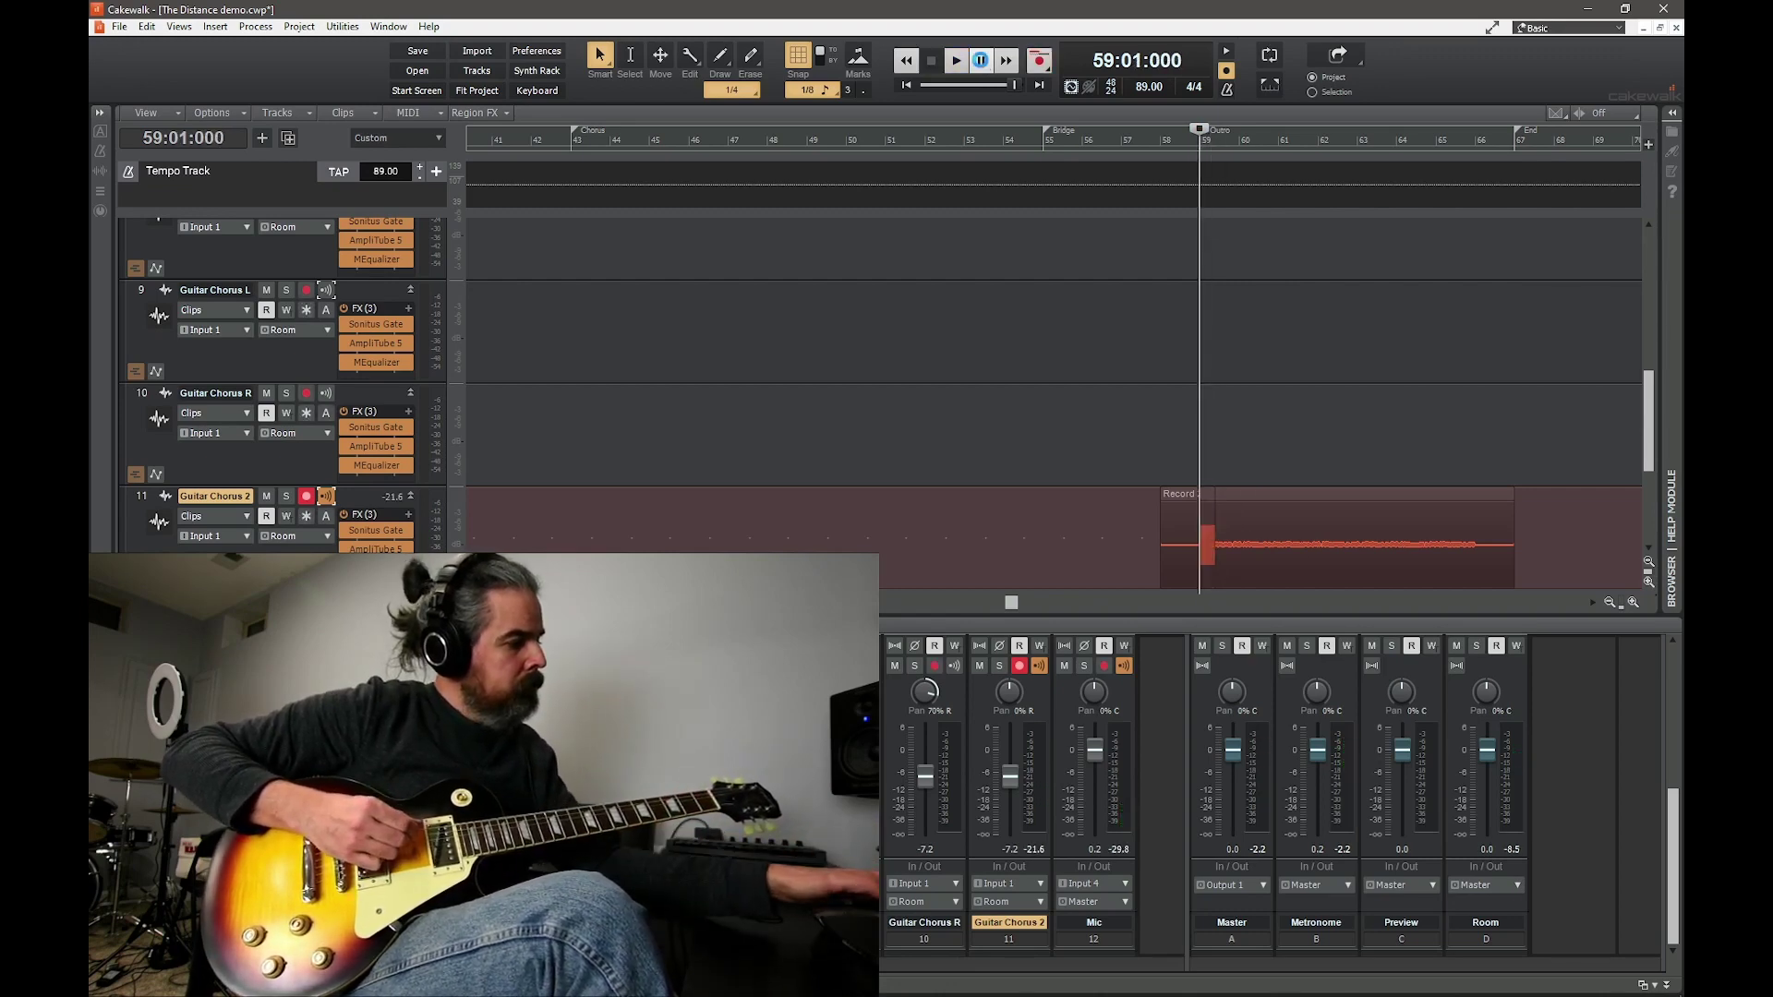
pyautogui.click(983, 66)
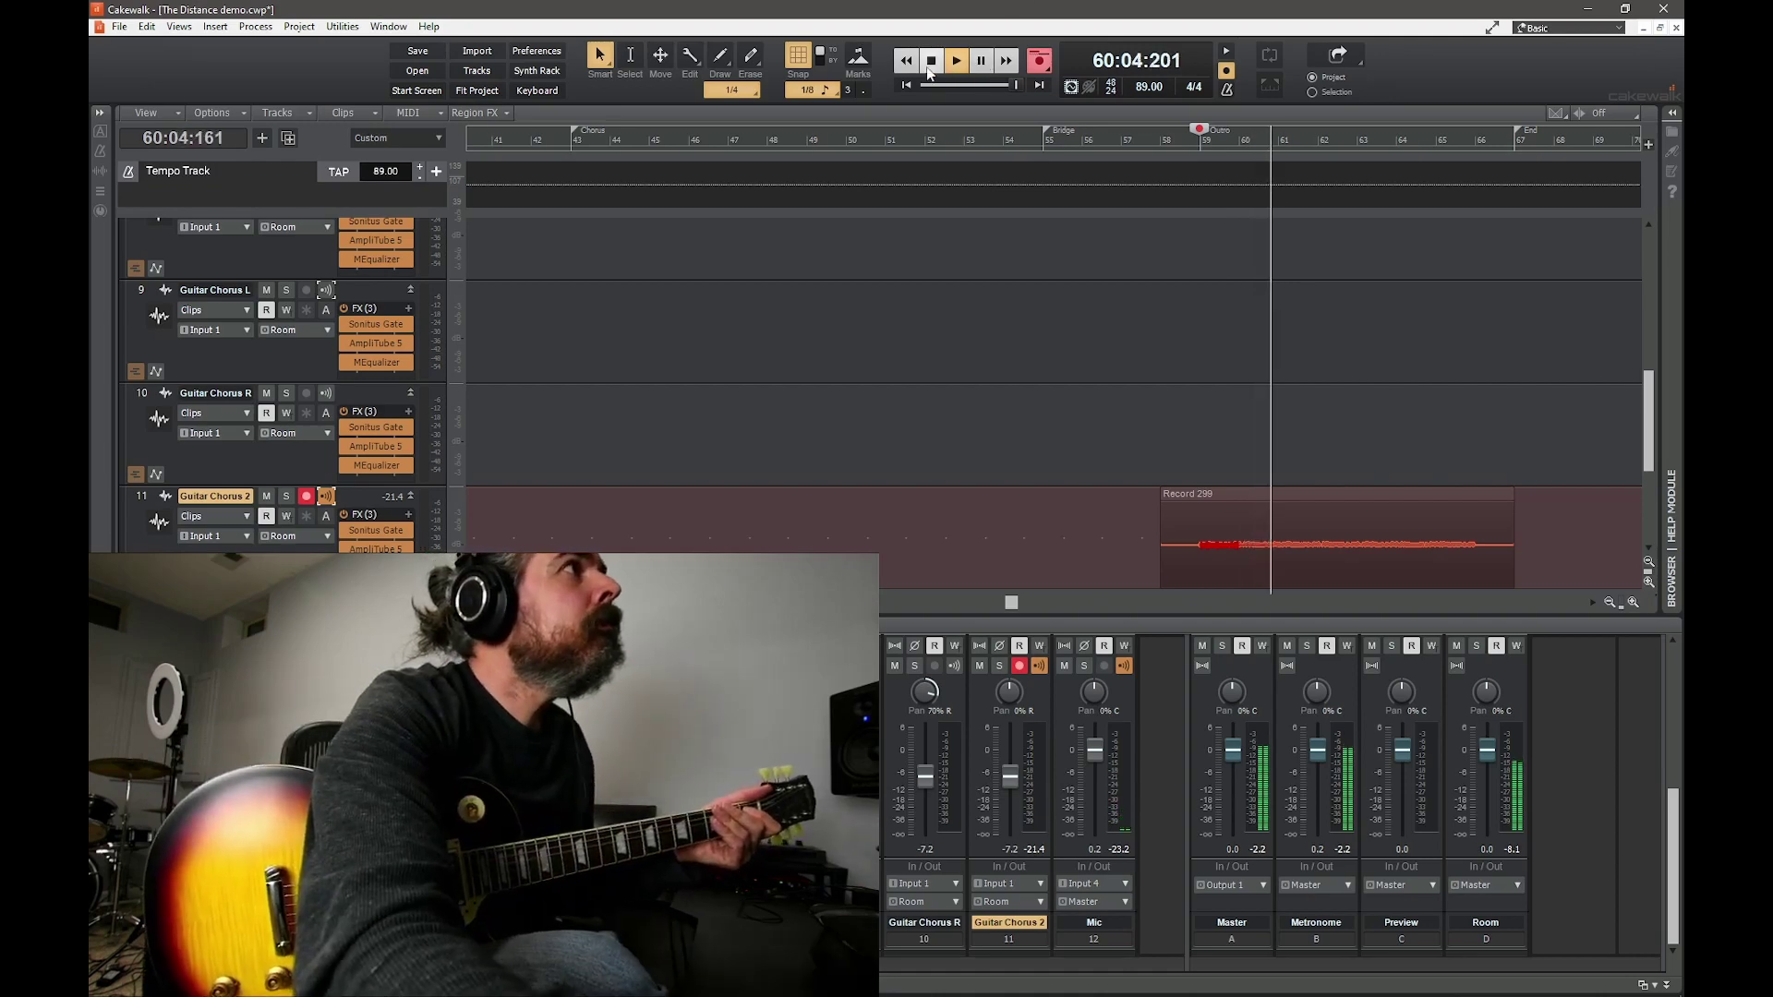
pyautogui.press('space')
# - Comp the Guitar Chorus 2 takes to switch back to the first take at 60:01:000, and play back from 59:01:000
pyautogui.click(1632, 603)
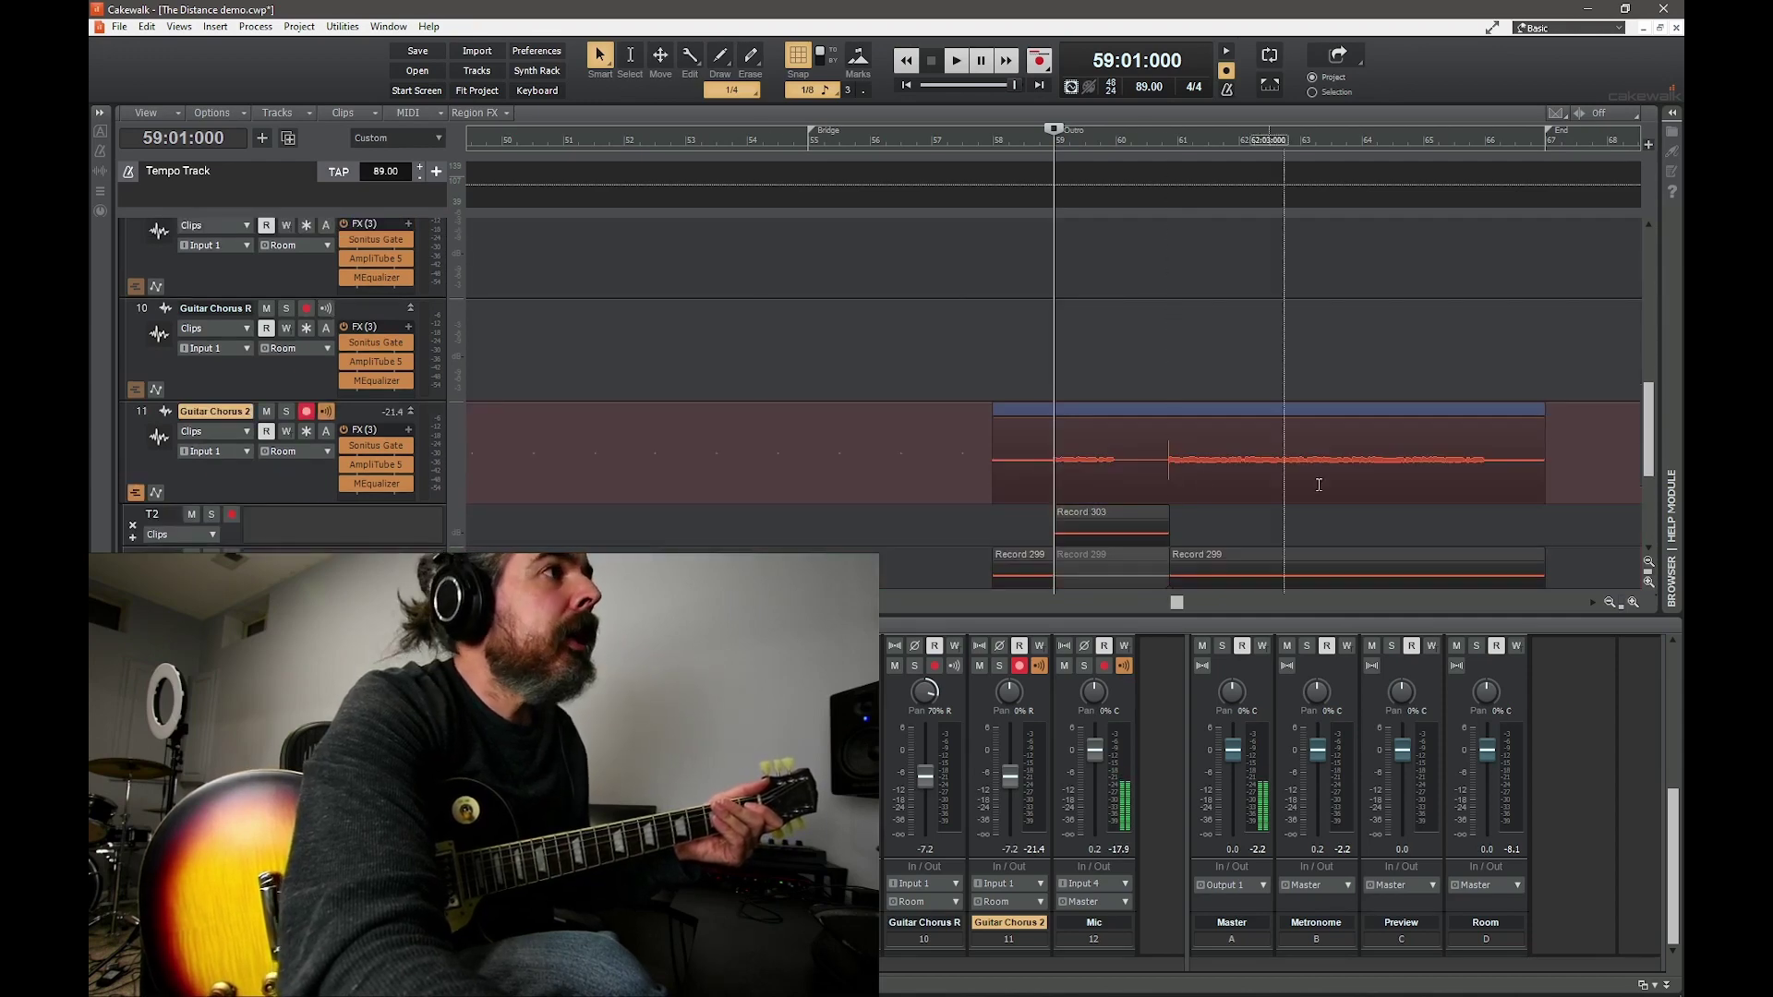
pyautogui.scroll(-2, 1611, 502)
pyautogui.scroll(1, 1612, 502)
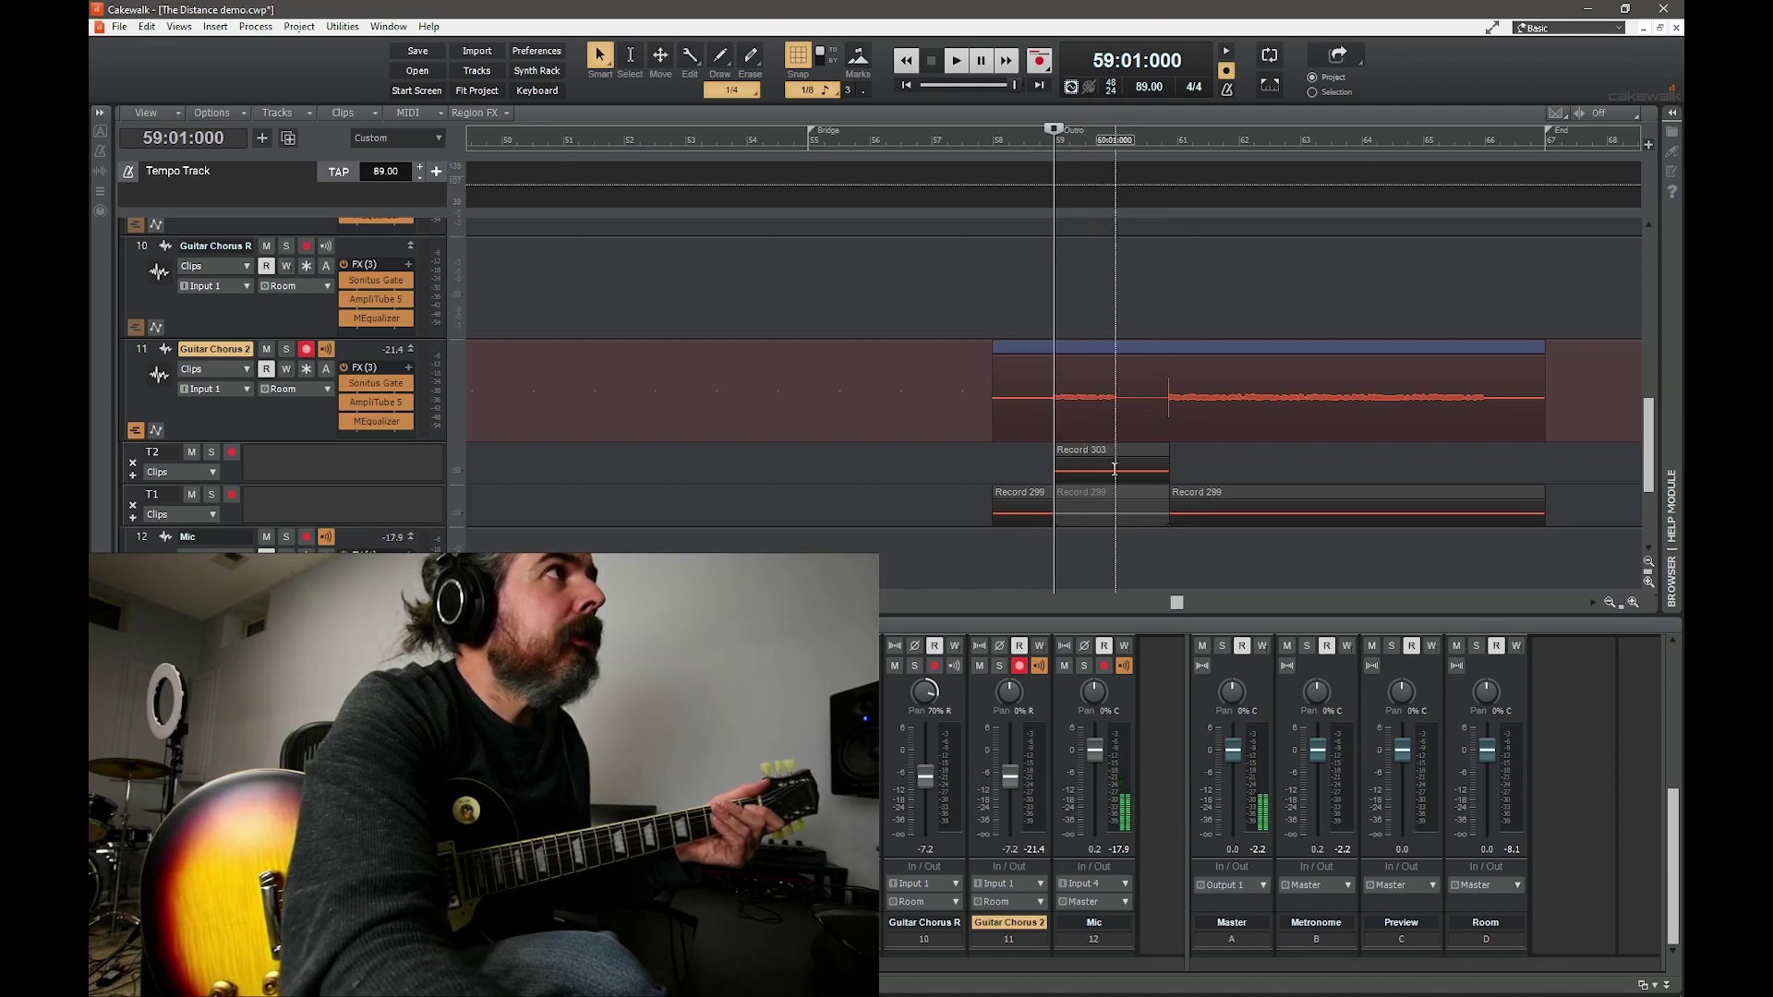
pyautogui.moveTo(1115, 512); pyautogui.dragTo(1186, 522)
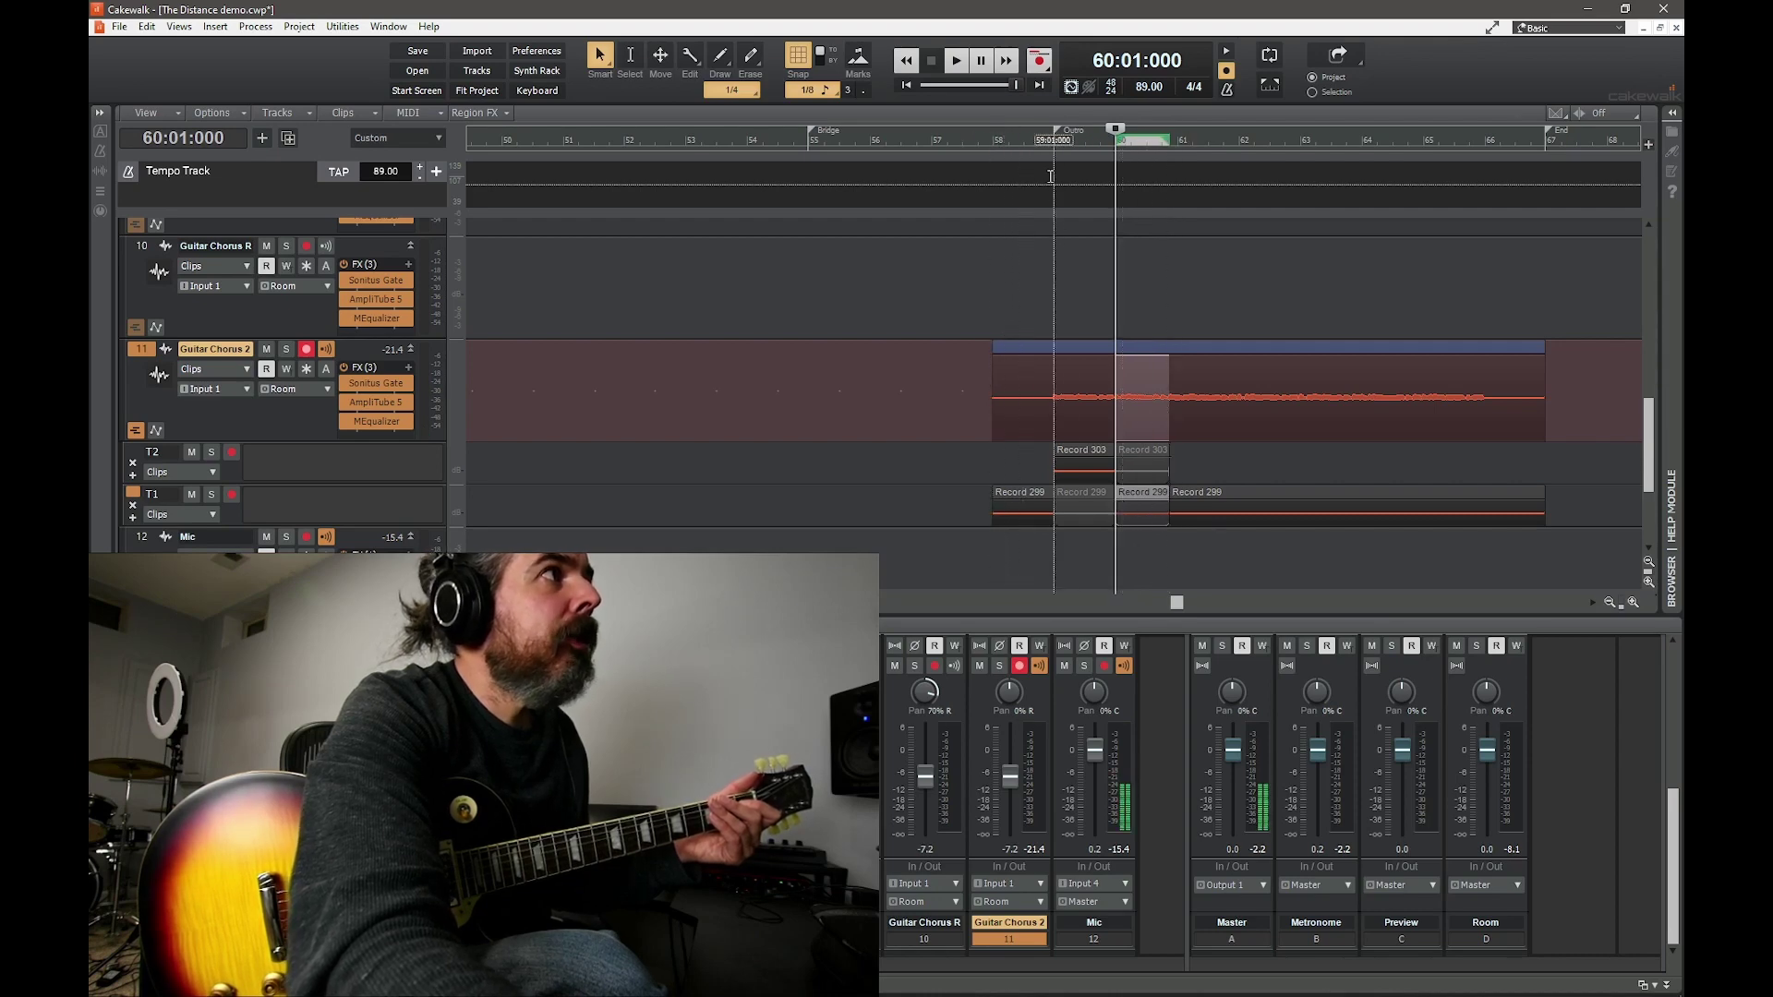
pyautogui.click(1052, 145)
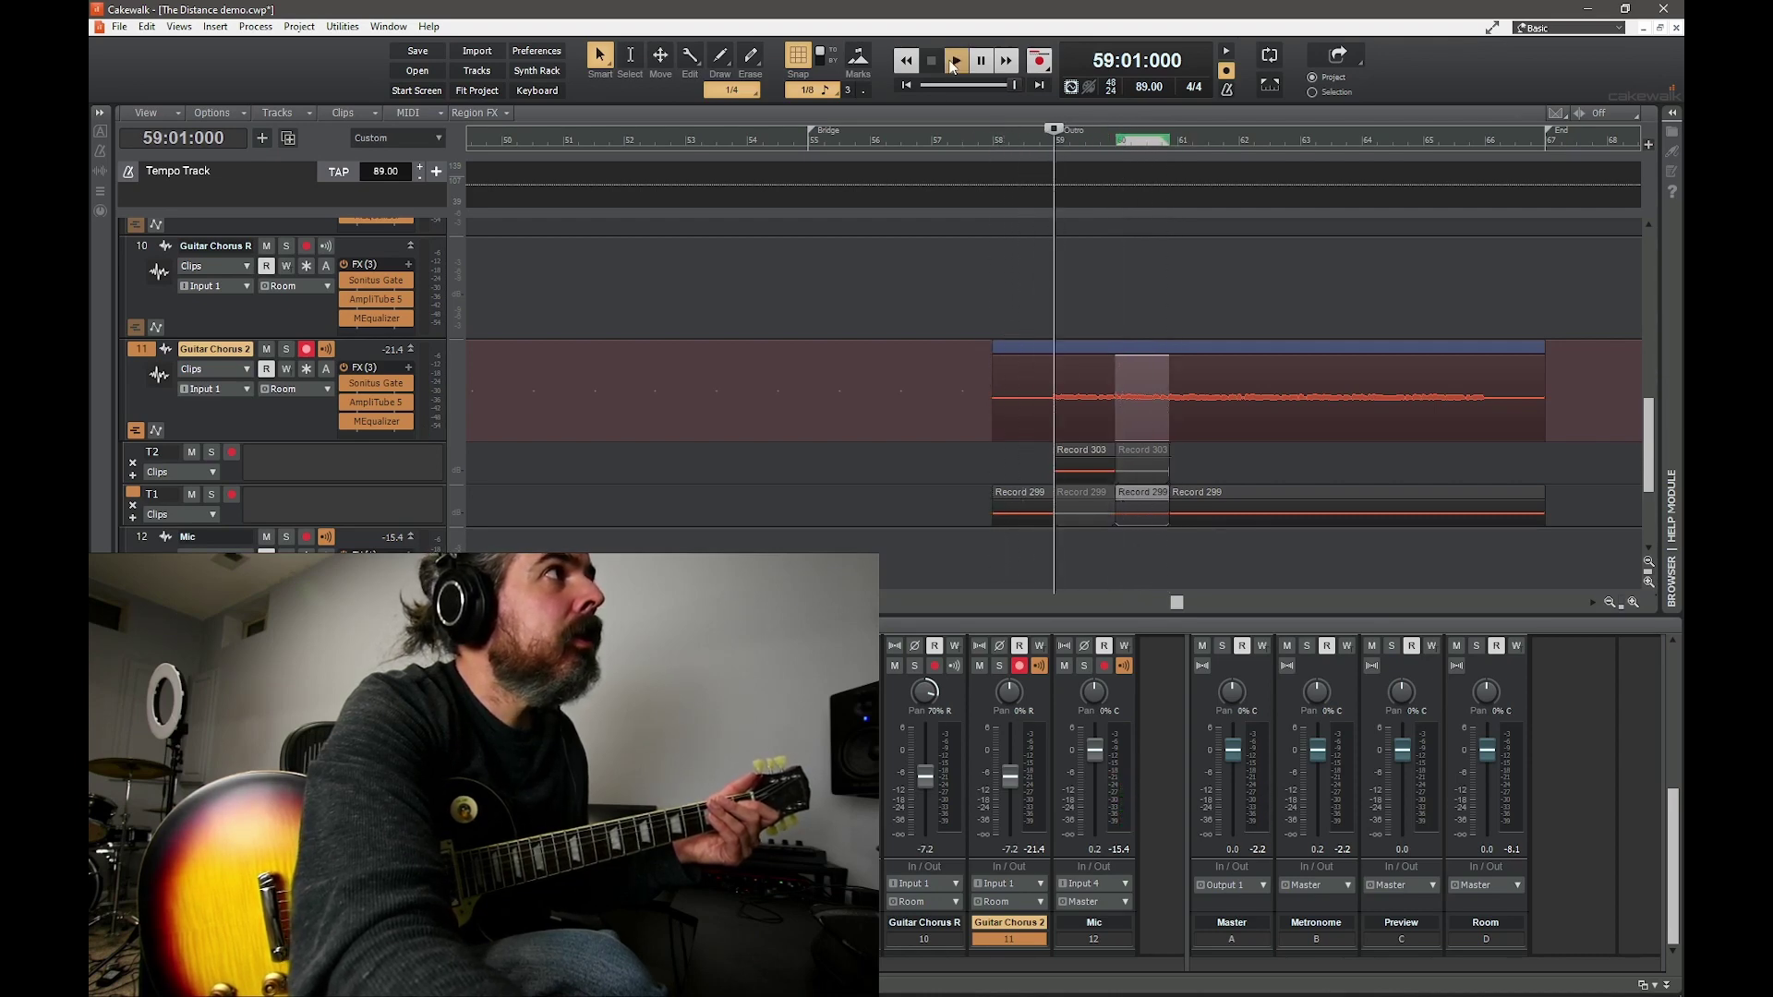
pyautogui.click(954, 61)
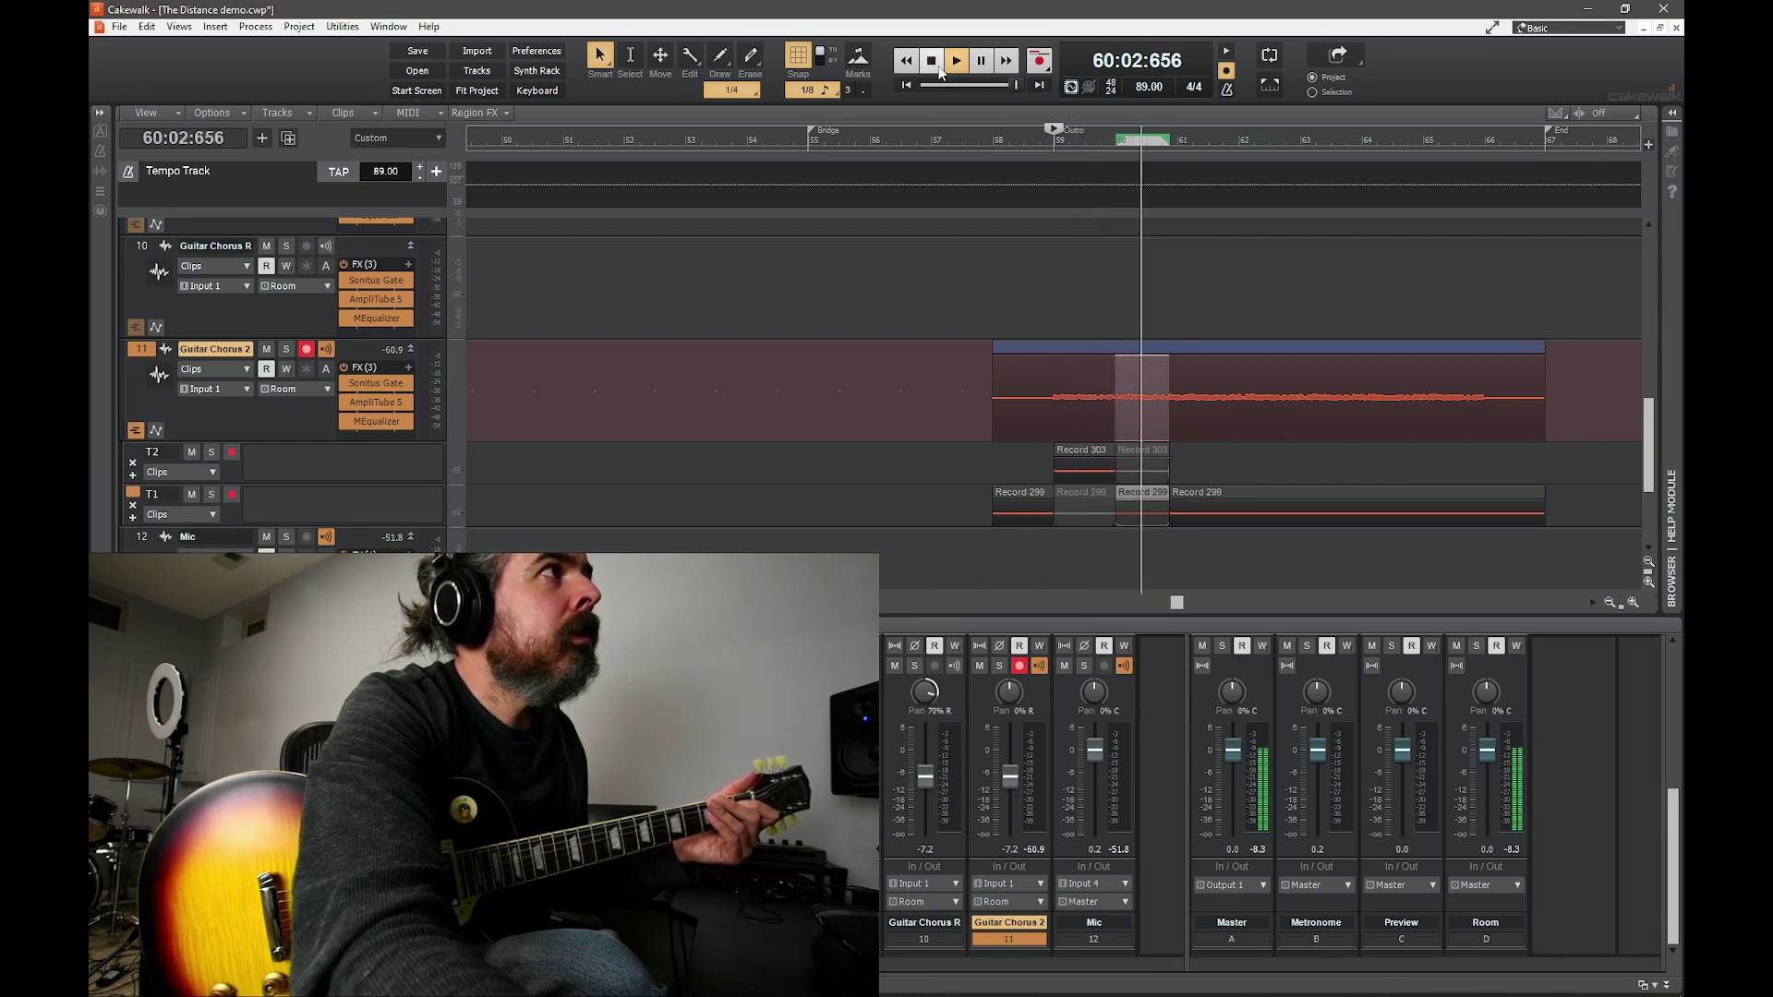
pyautogui.press('space')
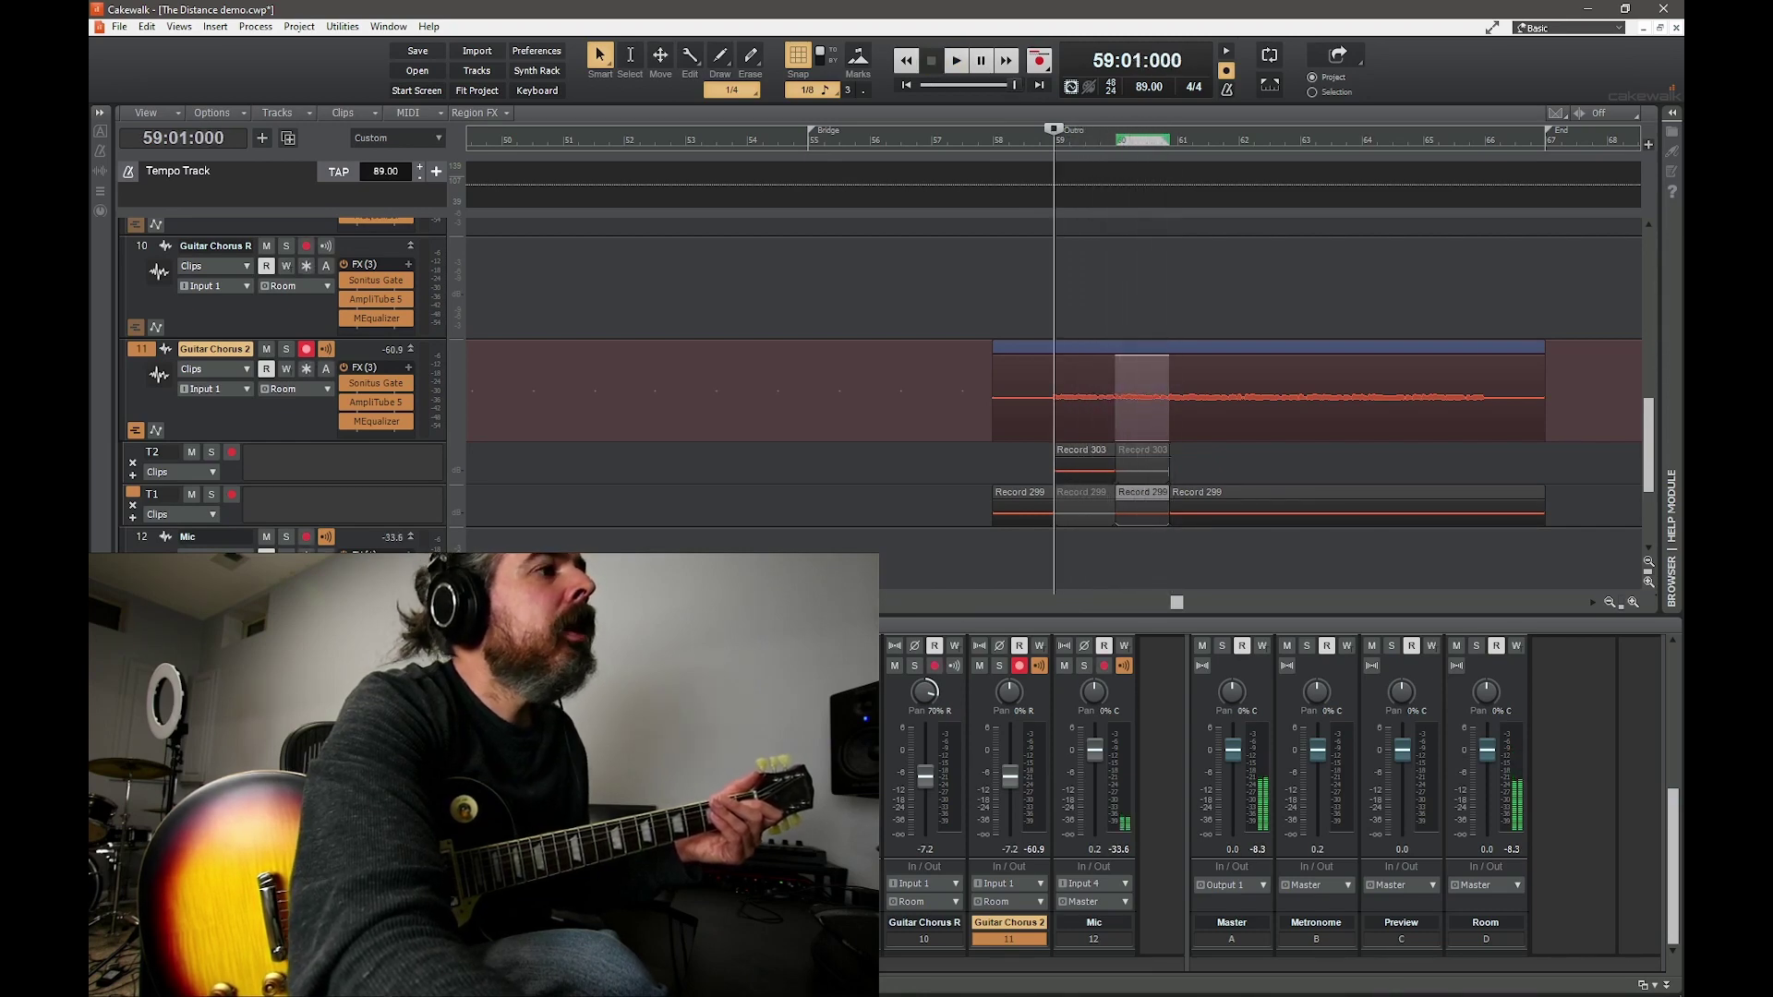
# - Check the Outro section of the guitar tab in the browser again, and return to Cakewalk
pyautogui.click(1028, 981)
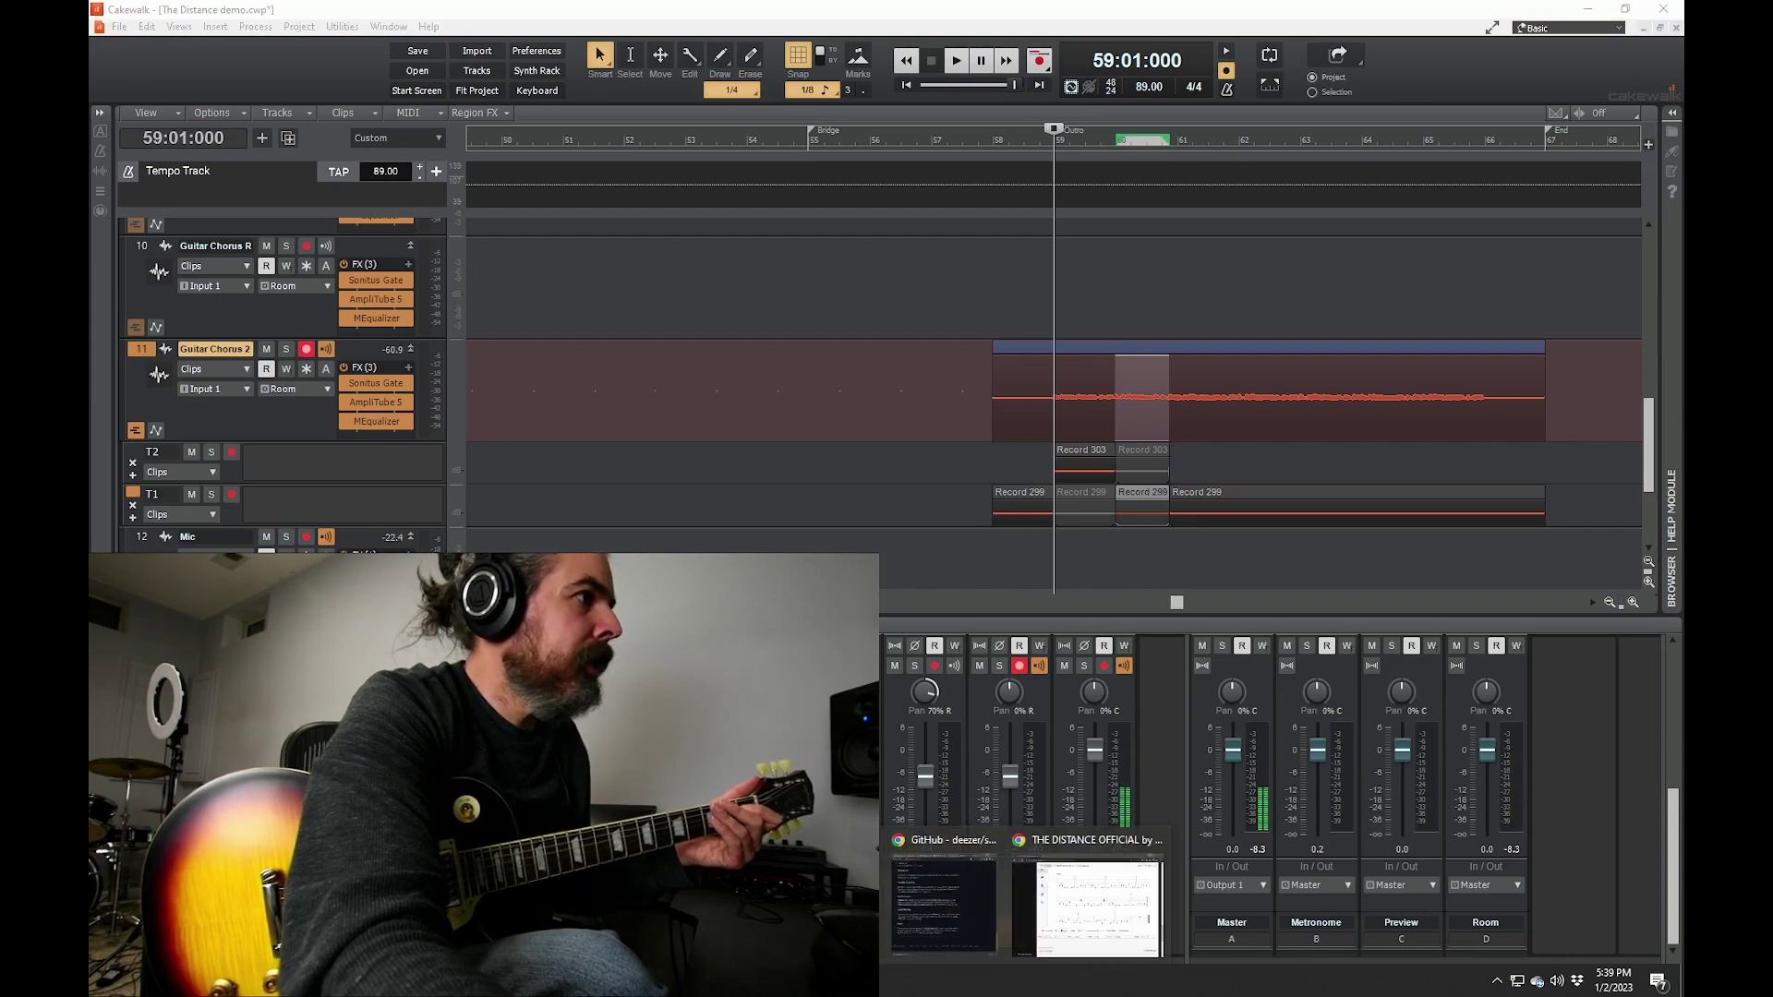
pyautogui.moveTo(1086, 900)
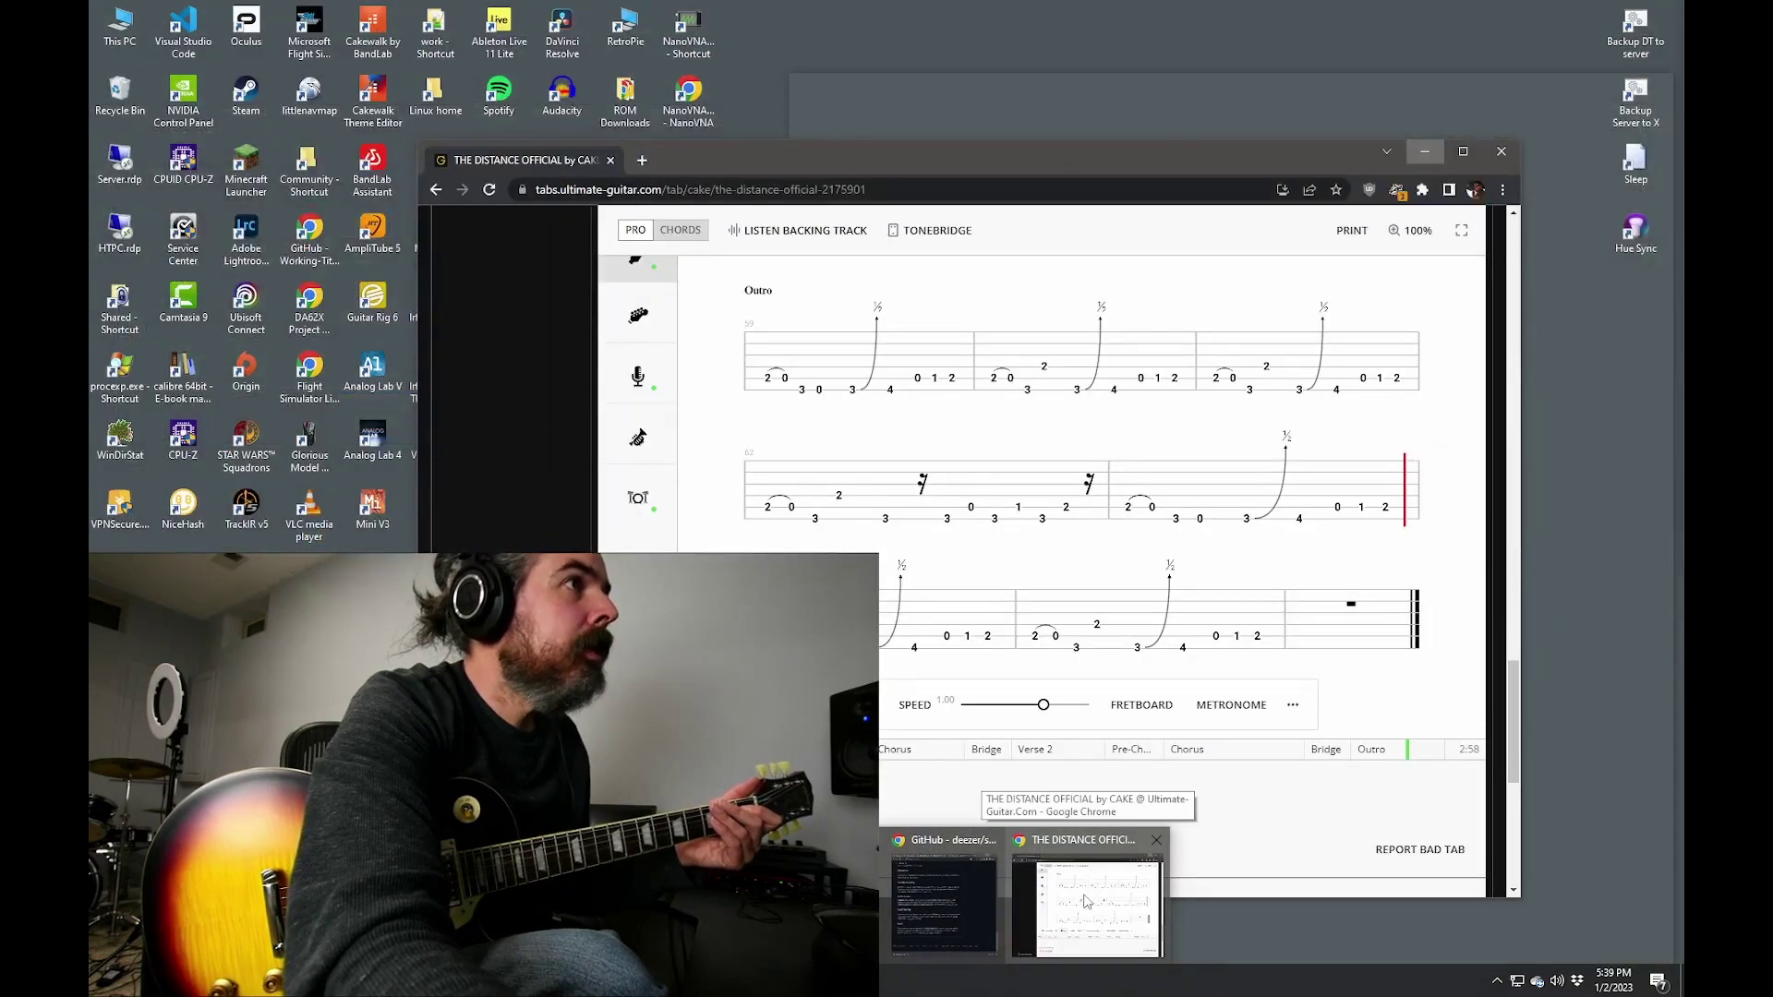
pyautogui.click(1086, 901)
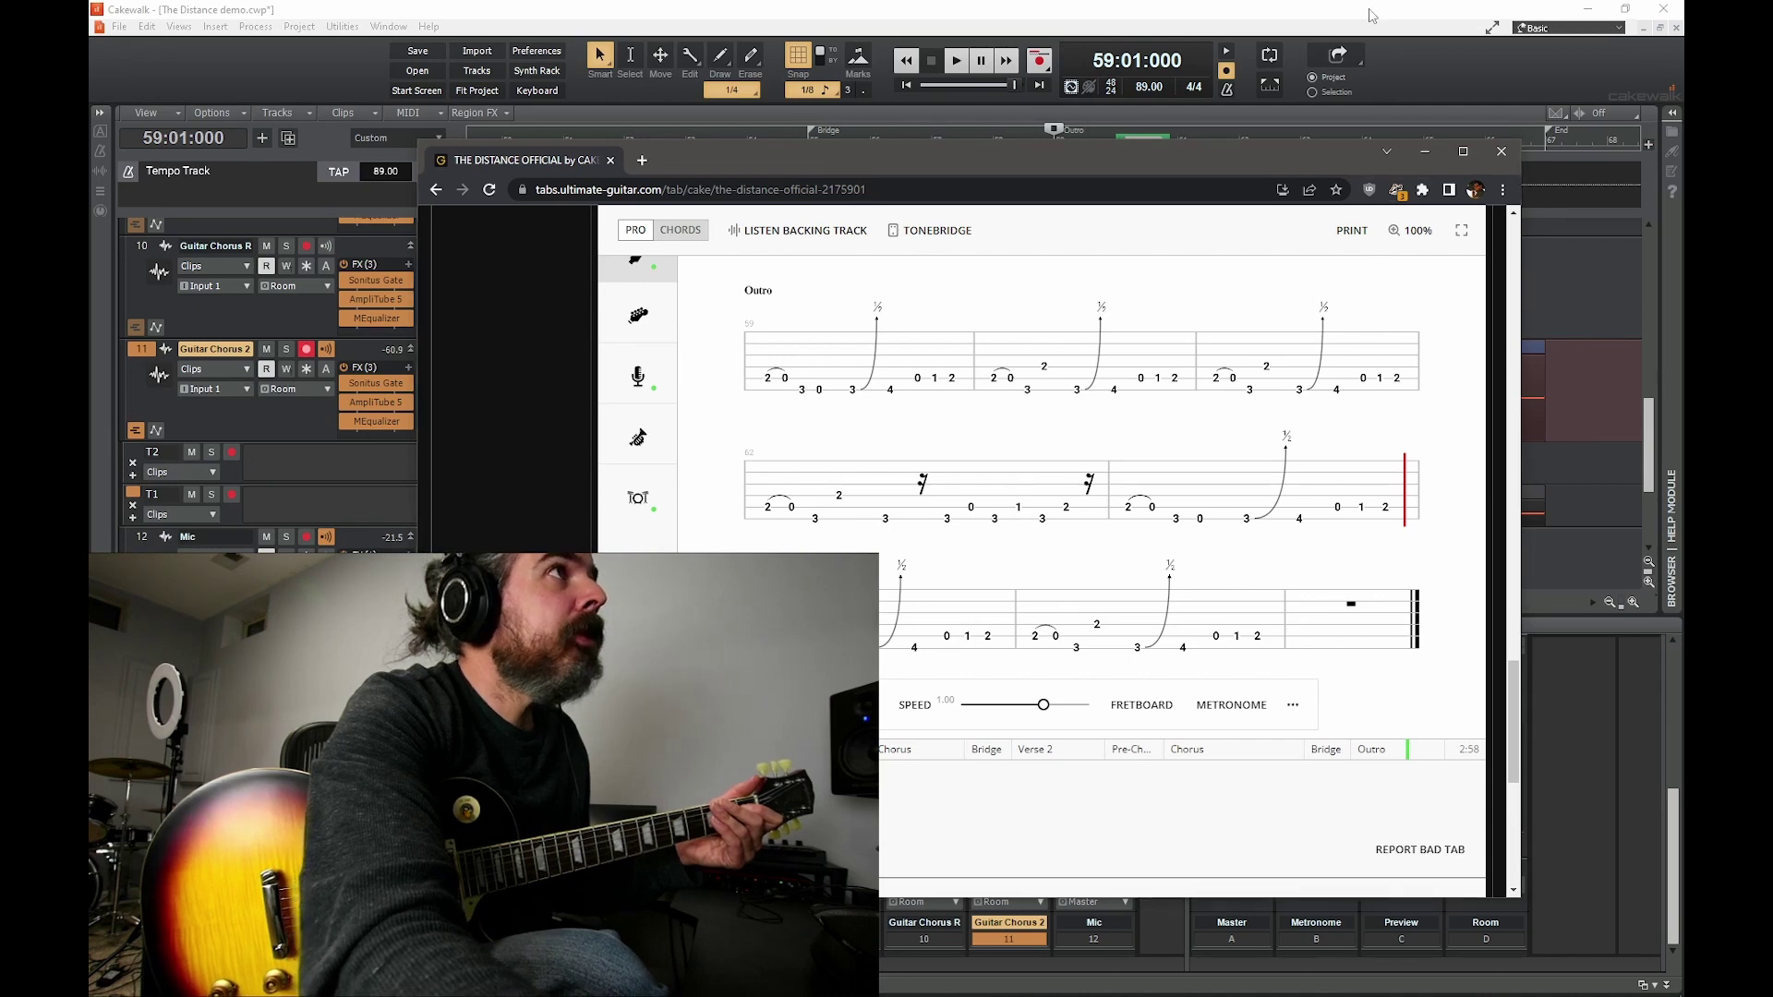
pyautogui.click(1399, 102)
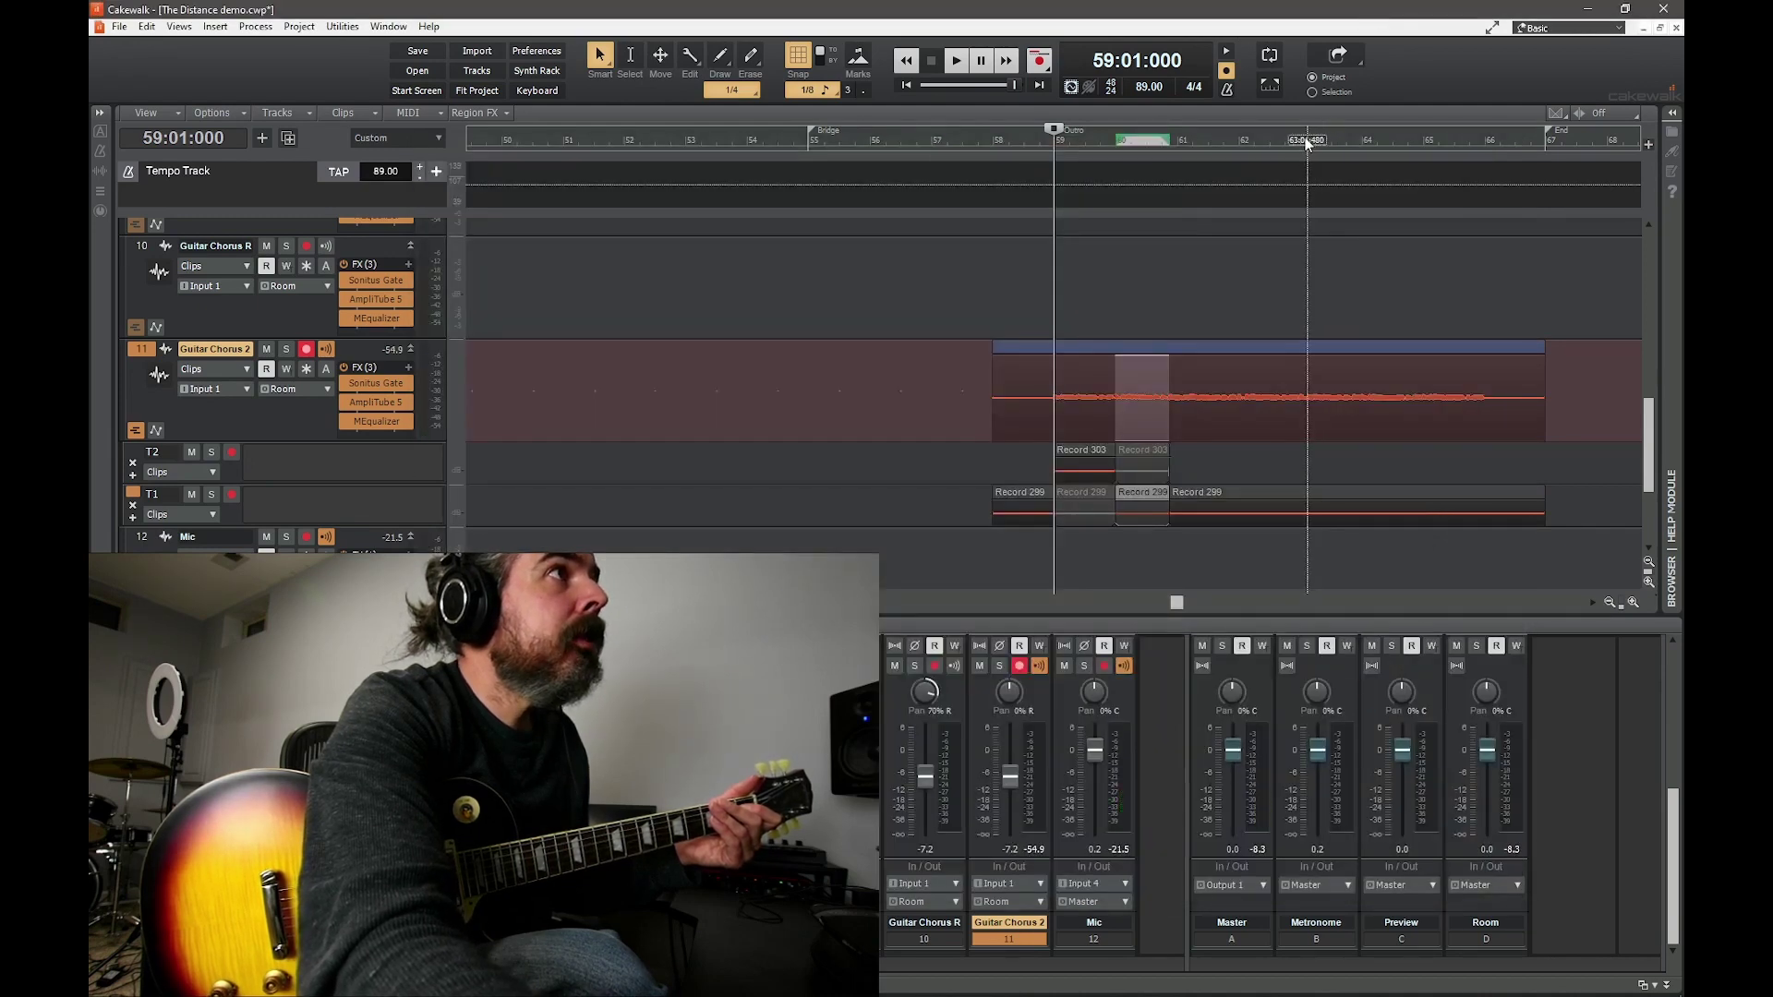
# - Re-record Guitar Chorus 2 from 63:01:000 into measure 64, restarting once, and comp back to the first take at 64:01:000
pyautogui.click(1303, 140)
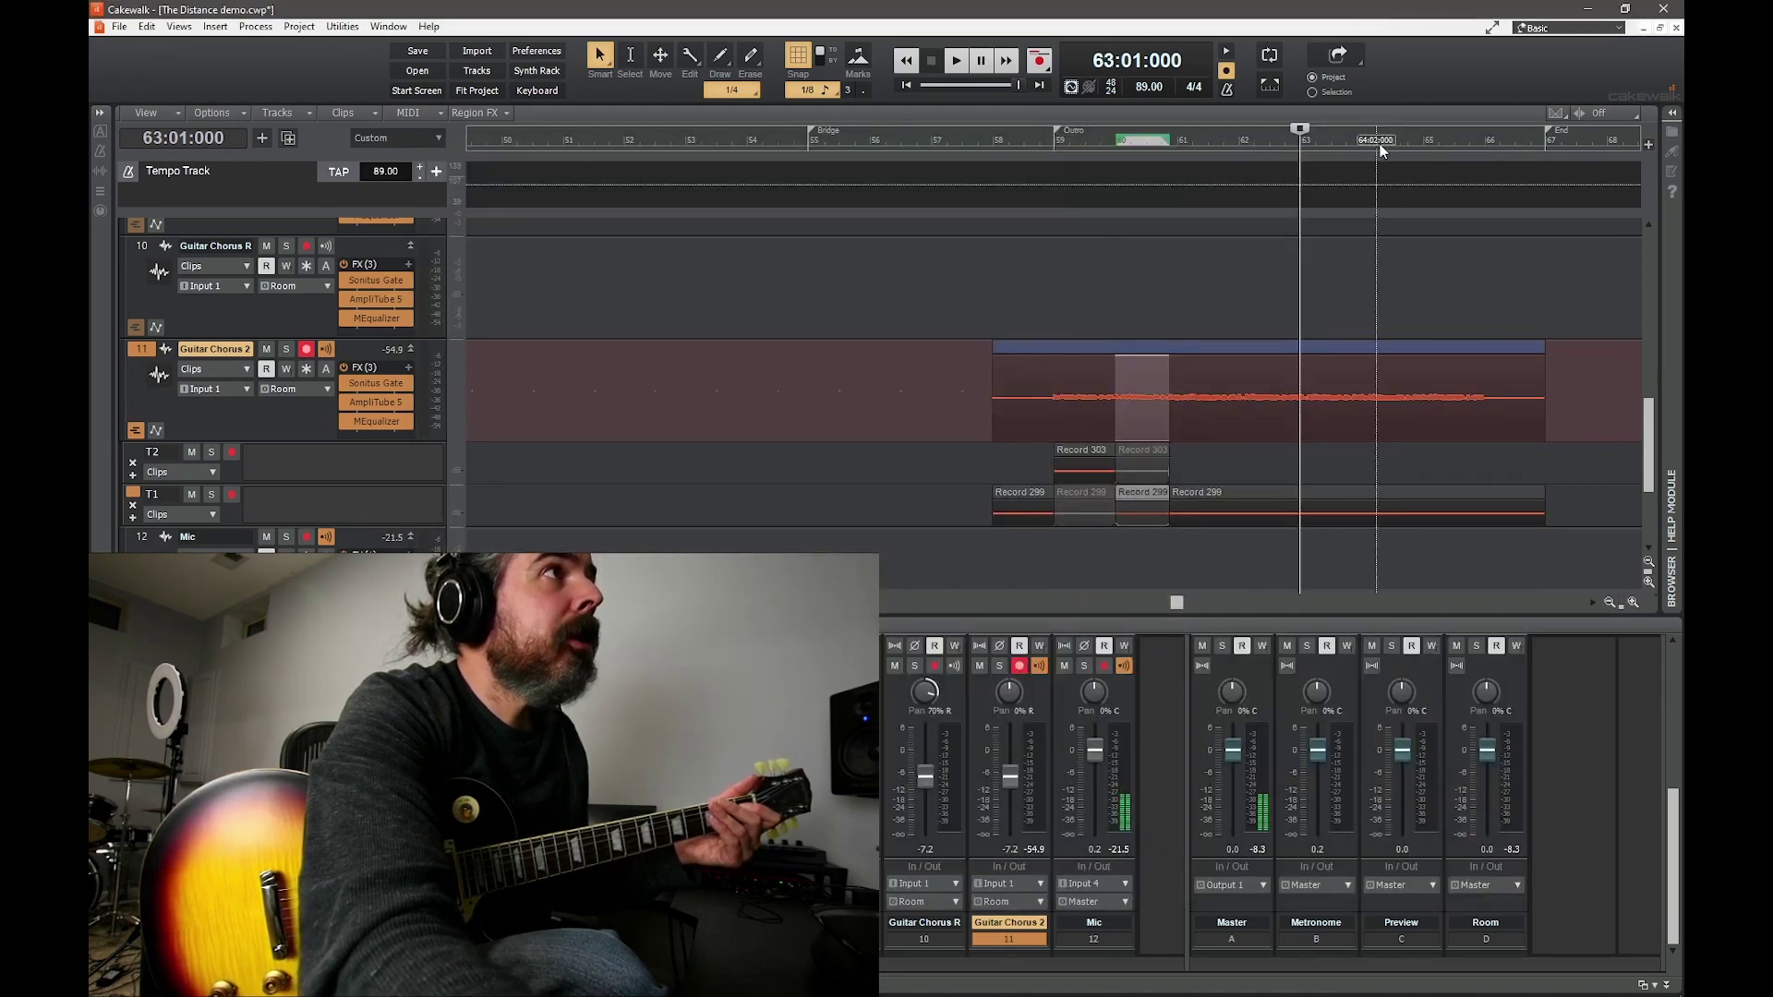
pyautogui.press('space')
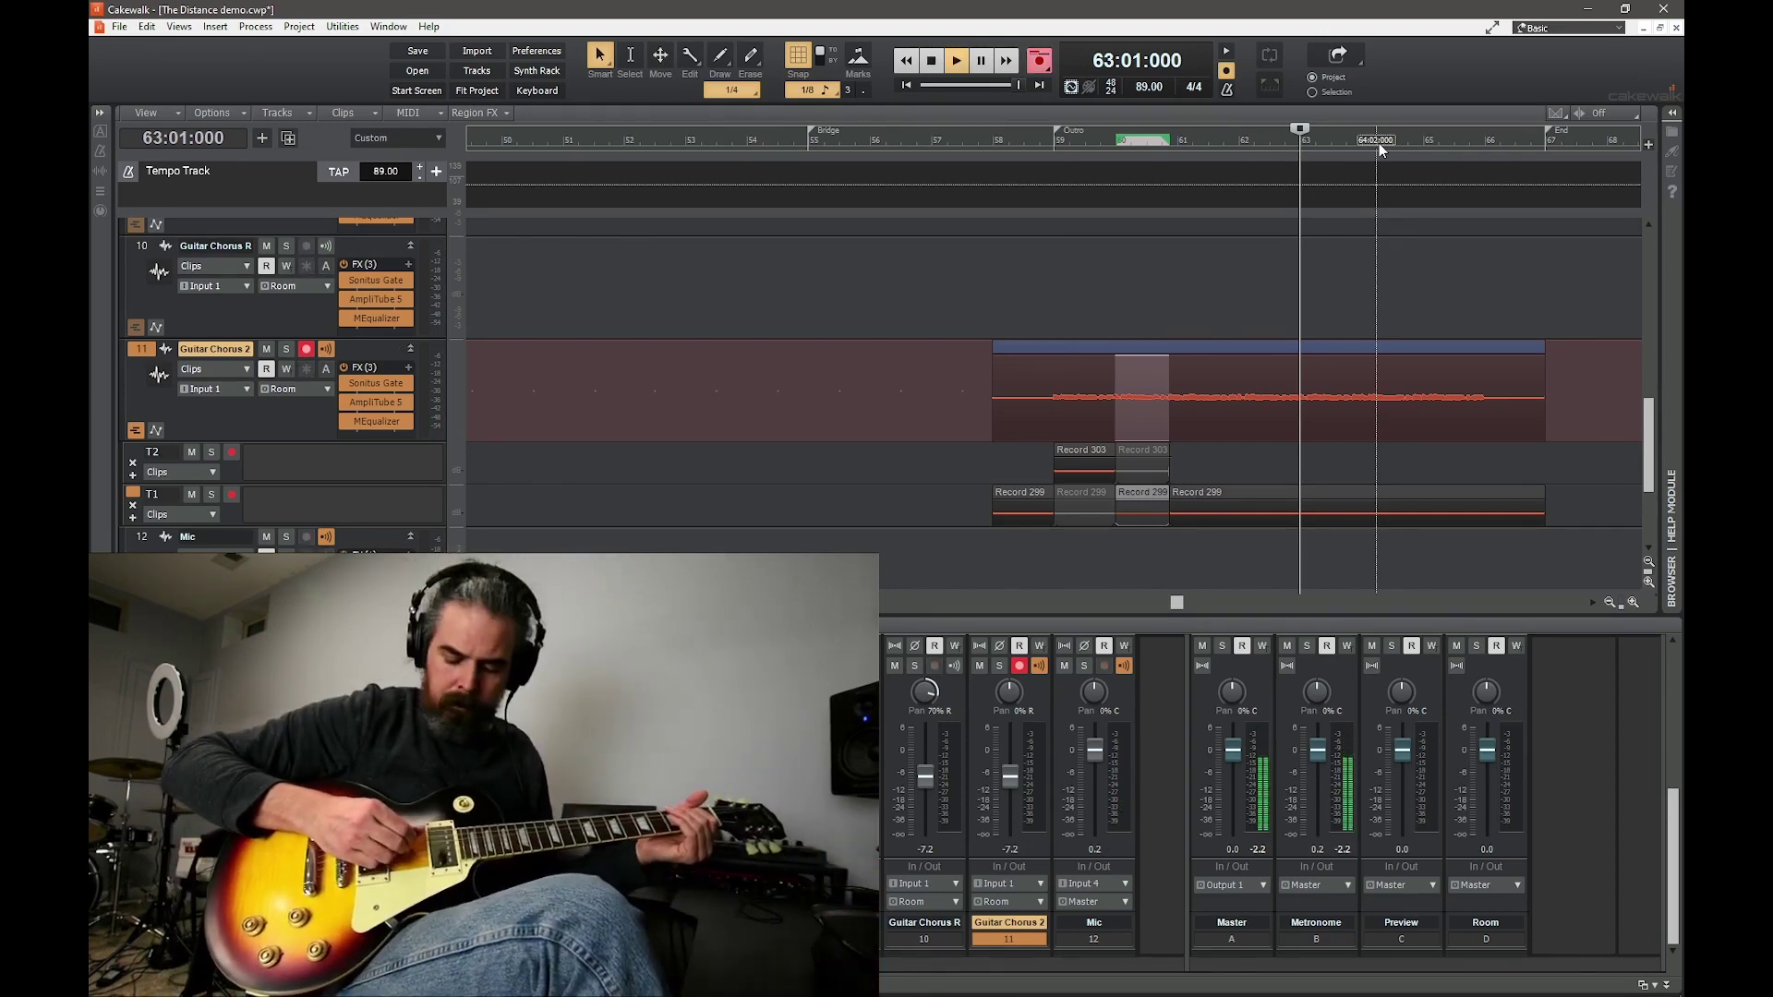
pyautogui.press('space')
pyautogui.hotkey('ctrl', 'z')
pyautogui.press('space')
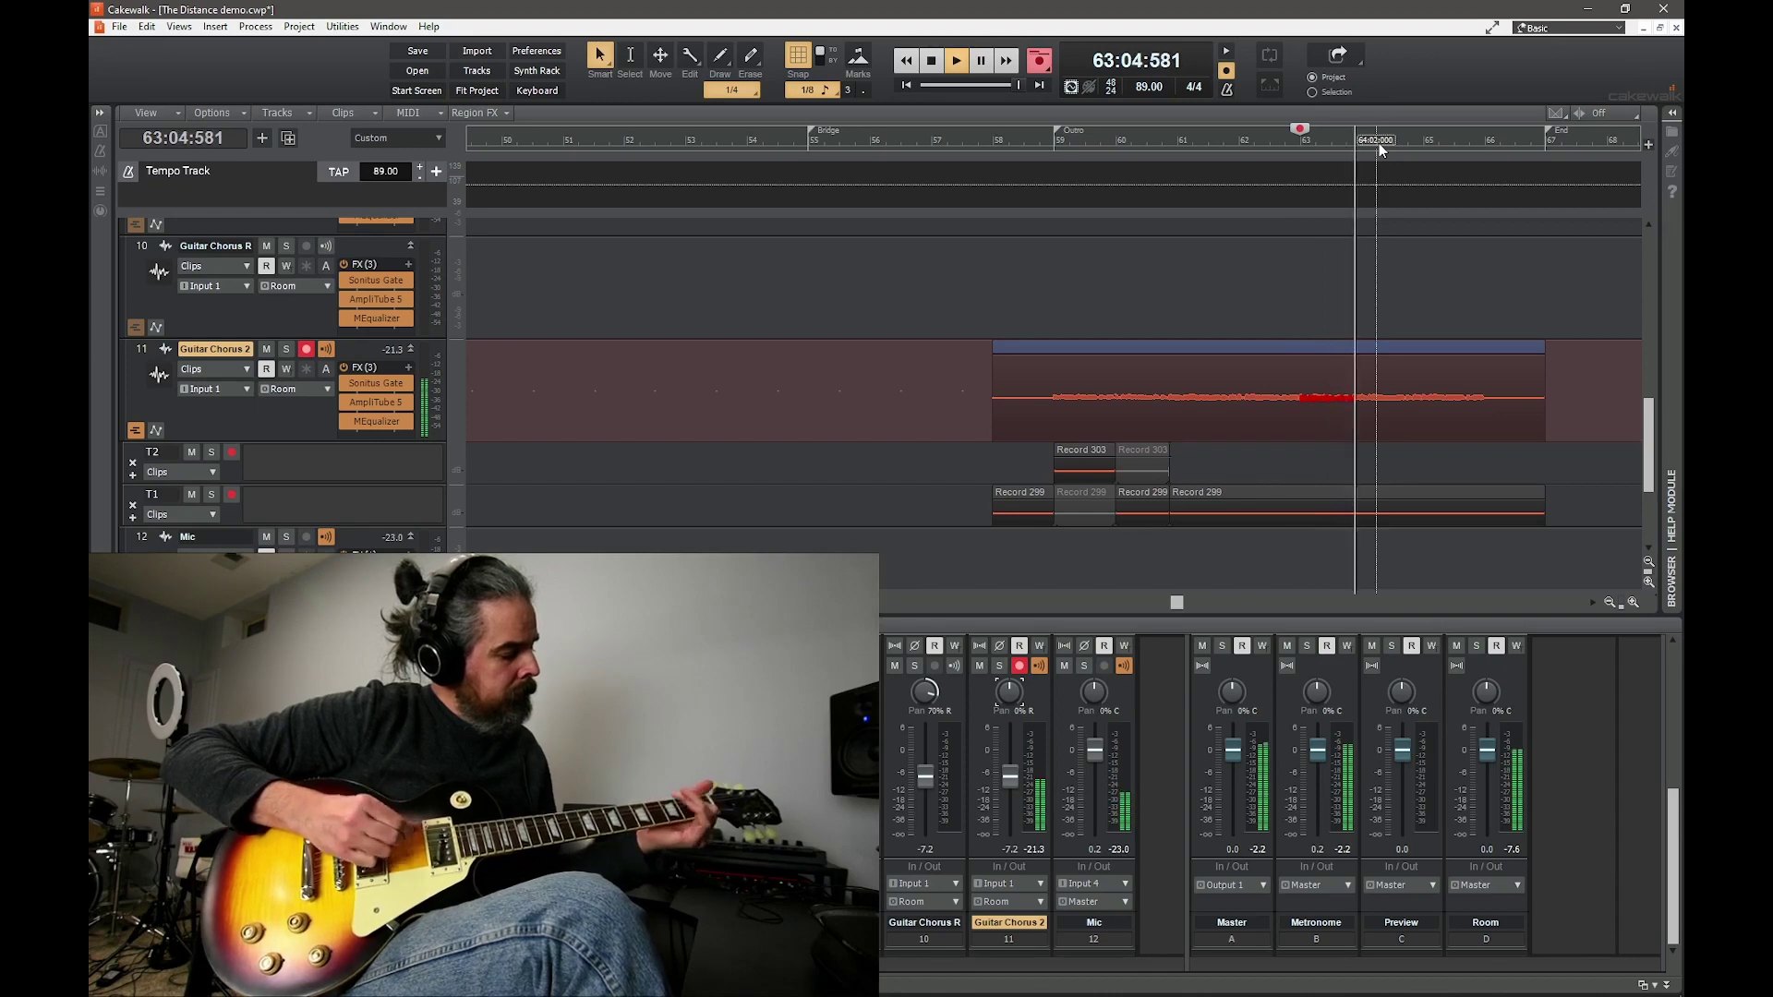
pyautogui.click(931, 60)
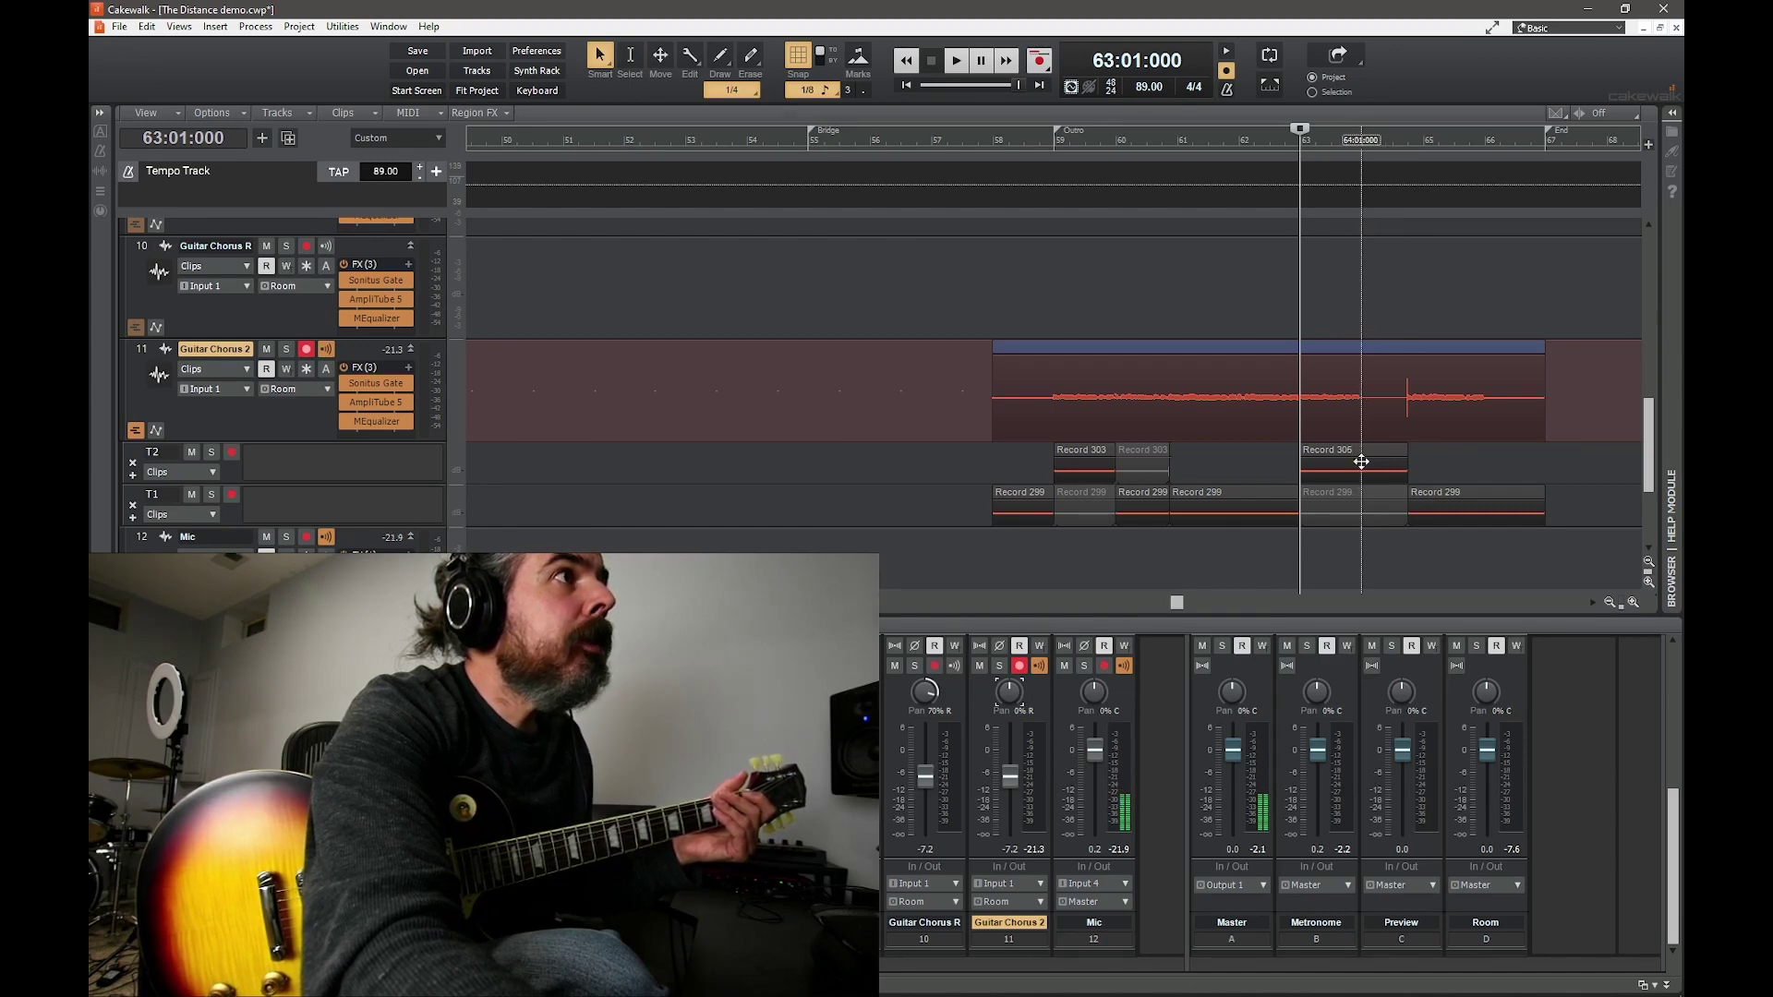
pyautogui.click(1362, 463)
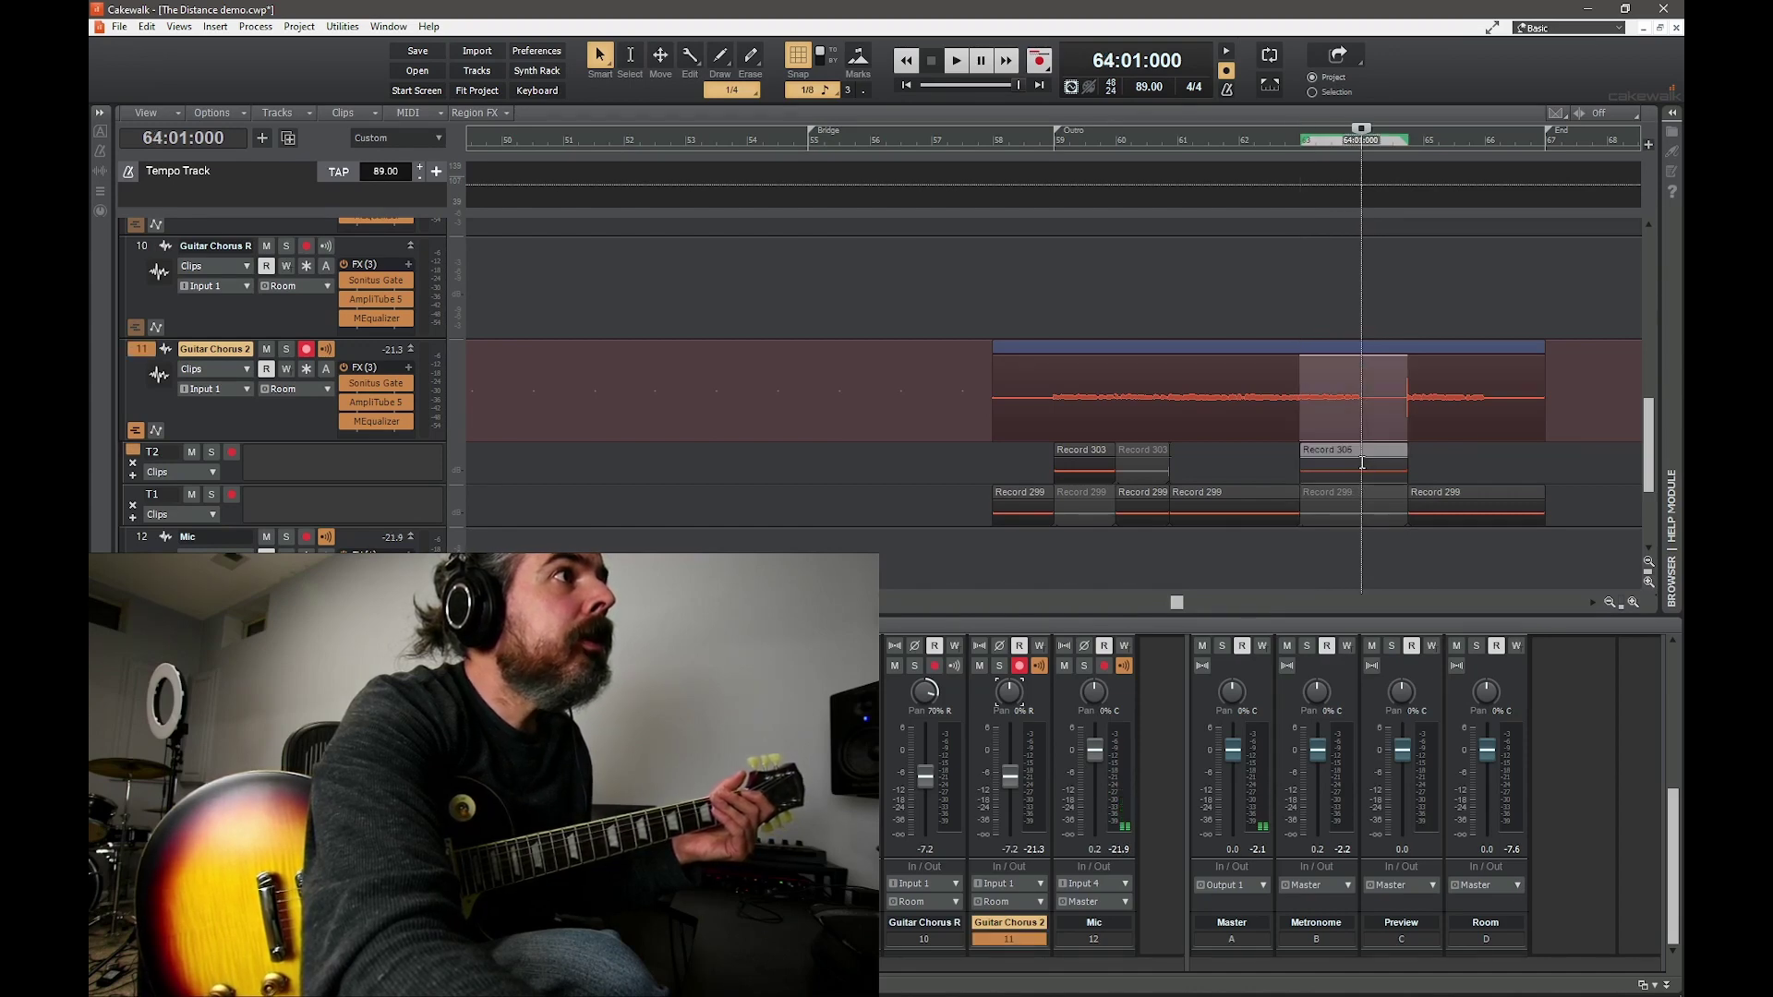
pyautogui.click(1362, 524)
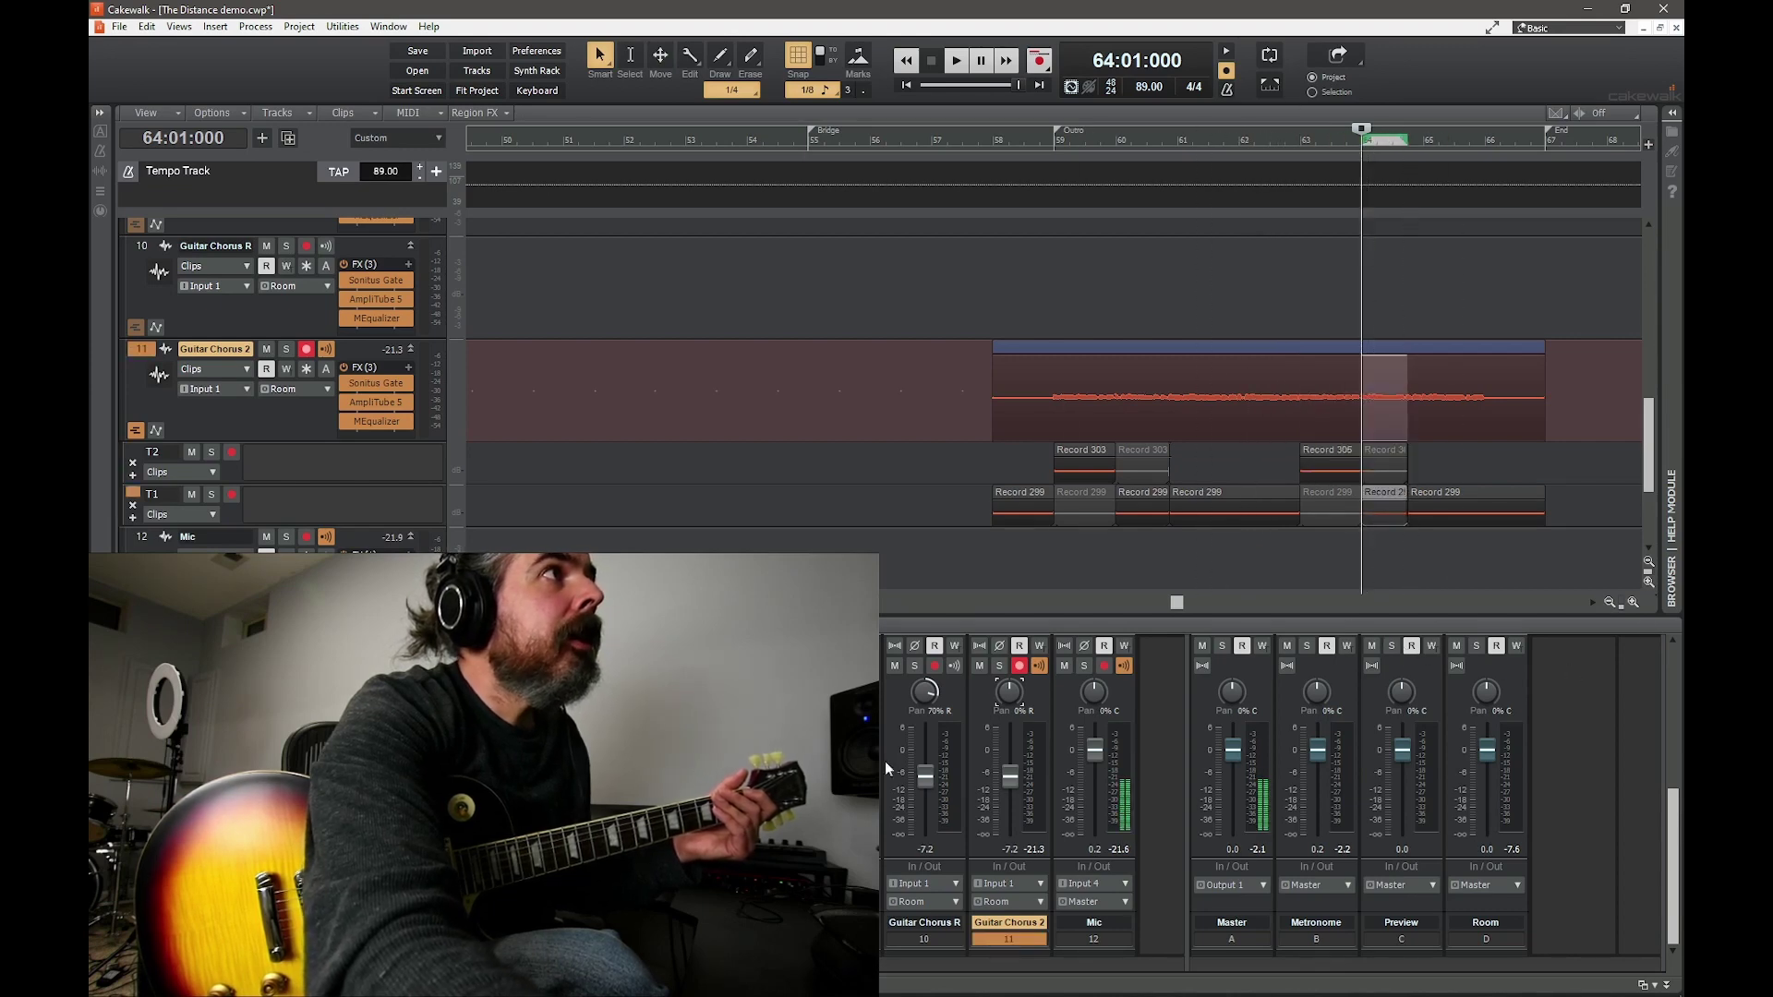
# - Check the Outro section of the guitar tab twice in the browser, moving its window up, and return to Cakewalk
pyautogui.click(868, 980)
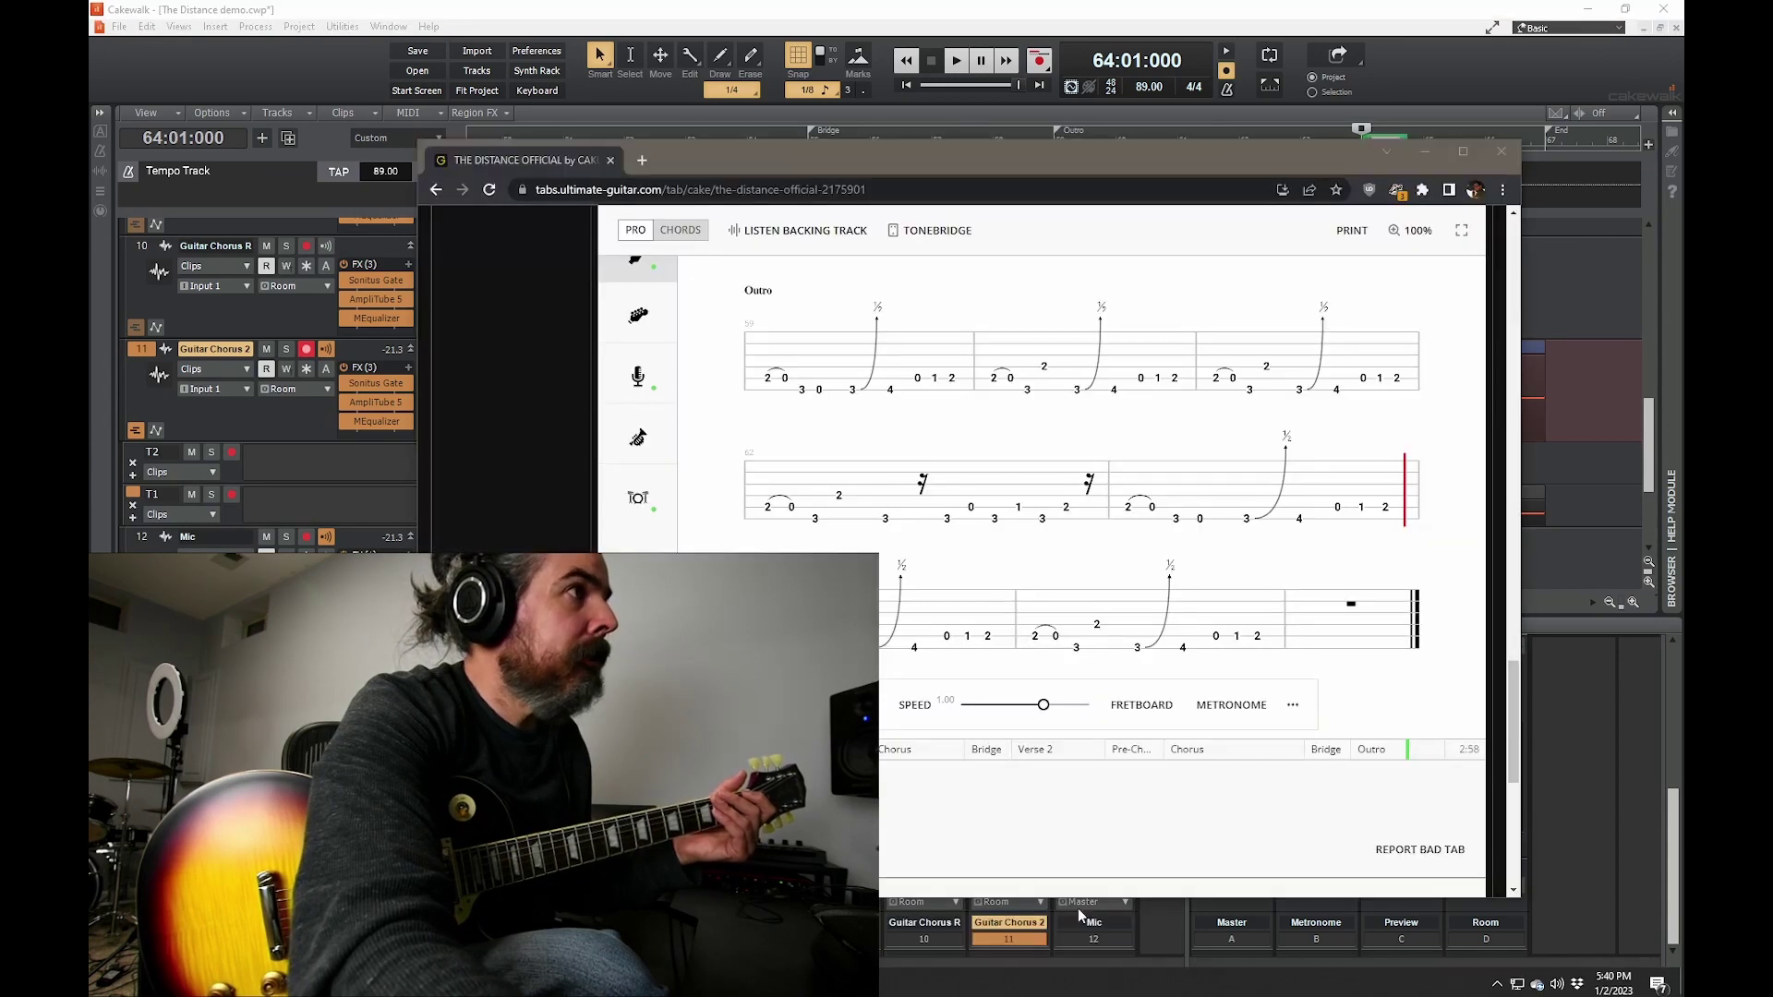
pyautogui.click(1088, 901)
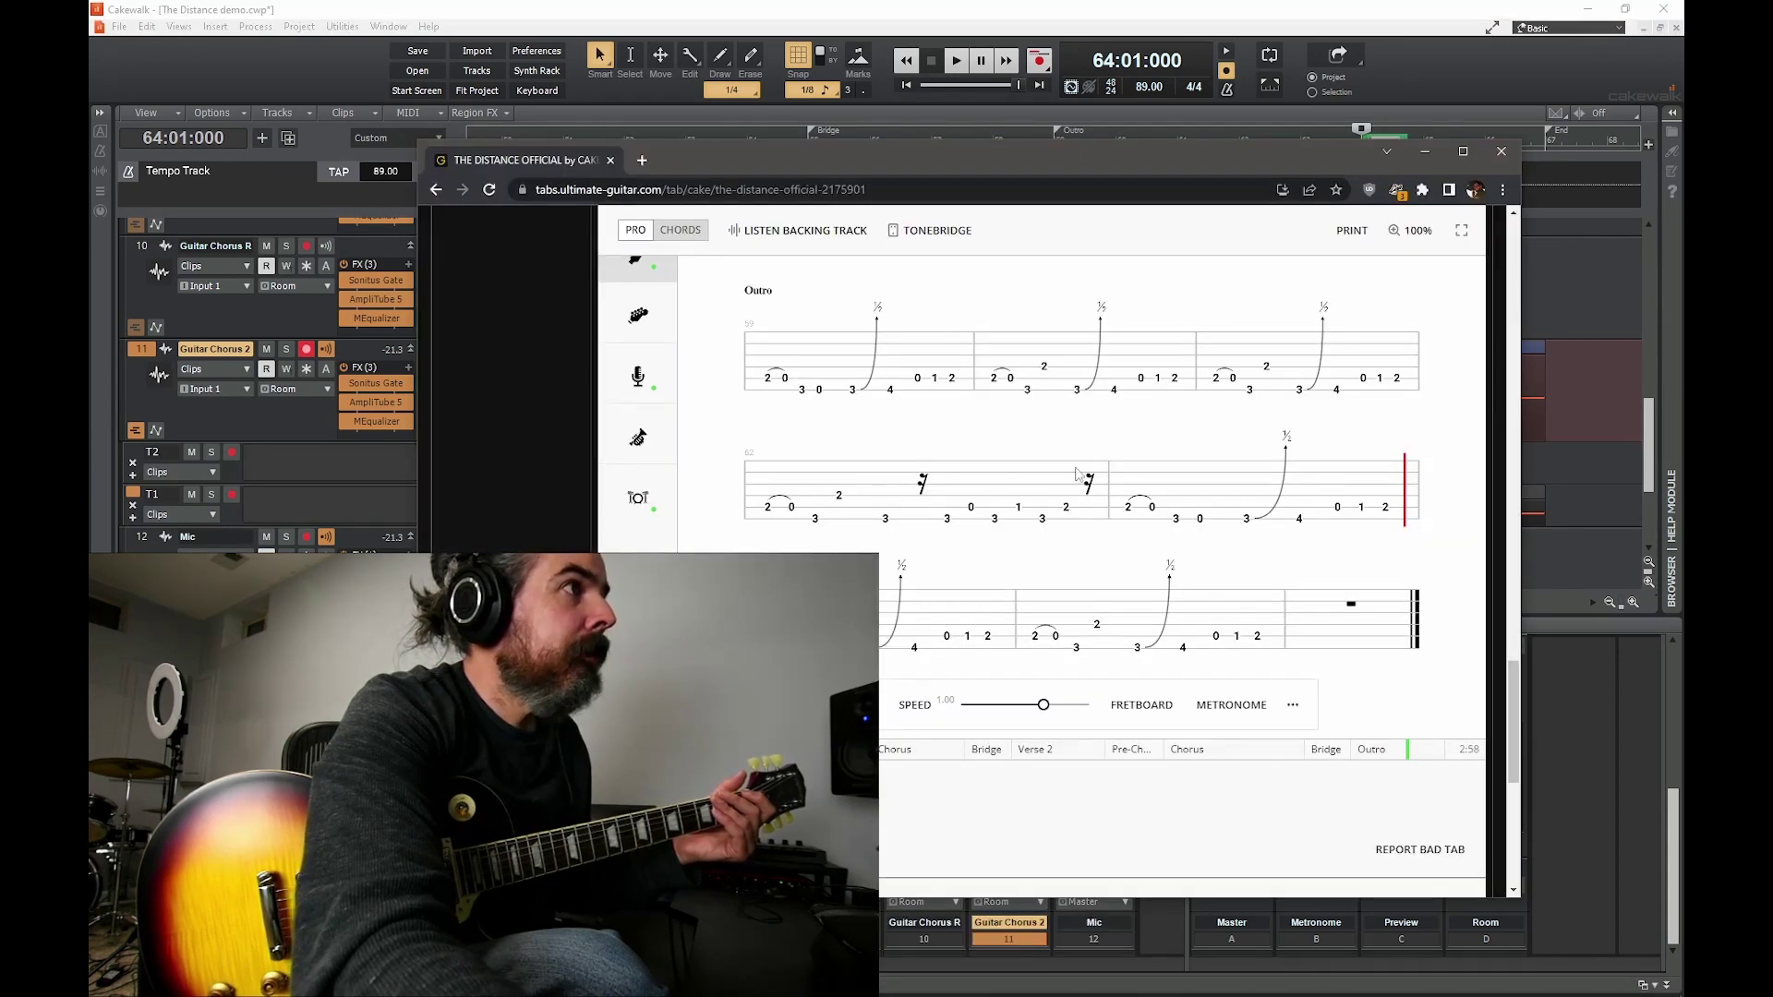
pyautogui.moveTo(933, 157); pyautogui.dragTo(1043, 34)
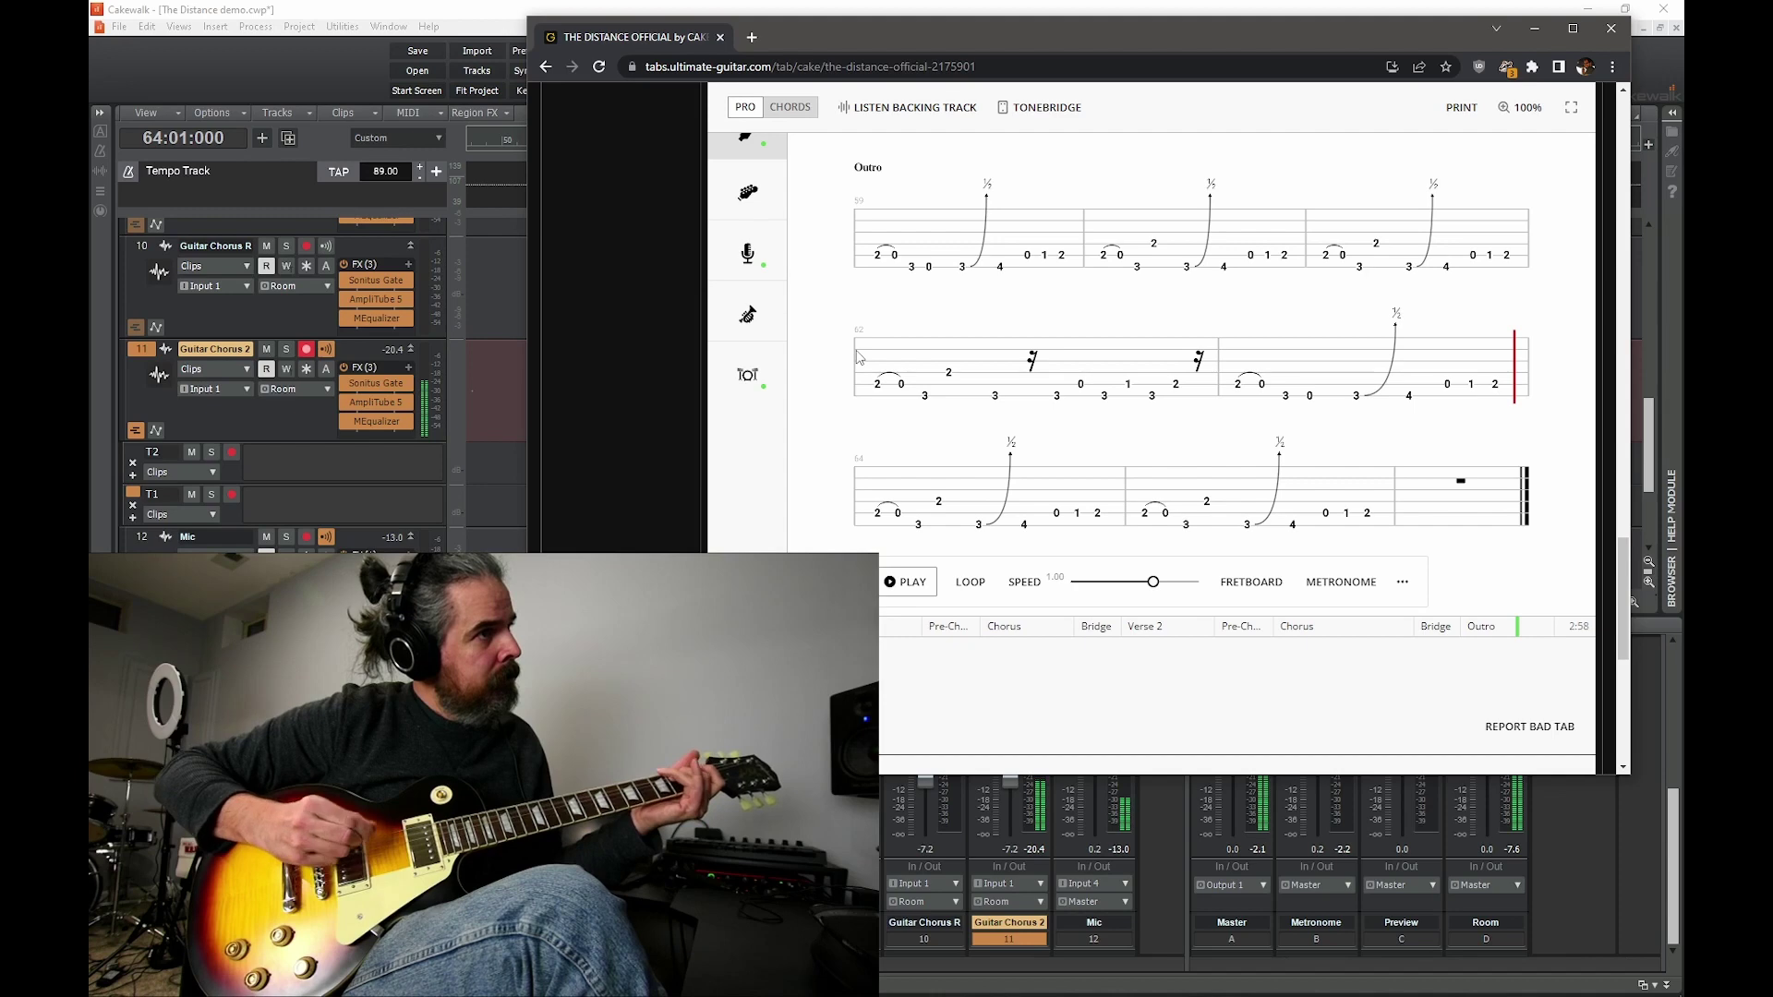
pyautogui.click(1534, 29)
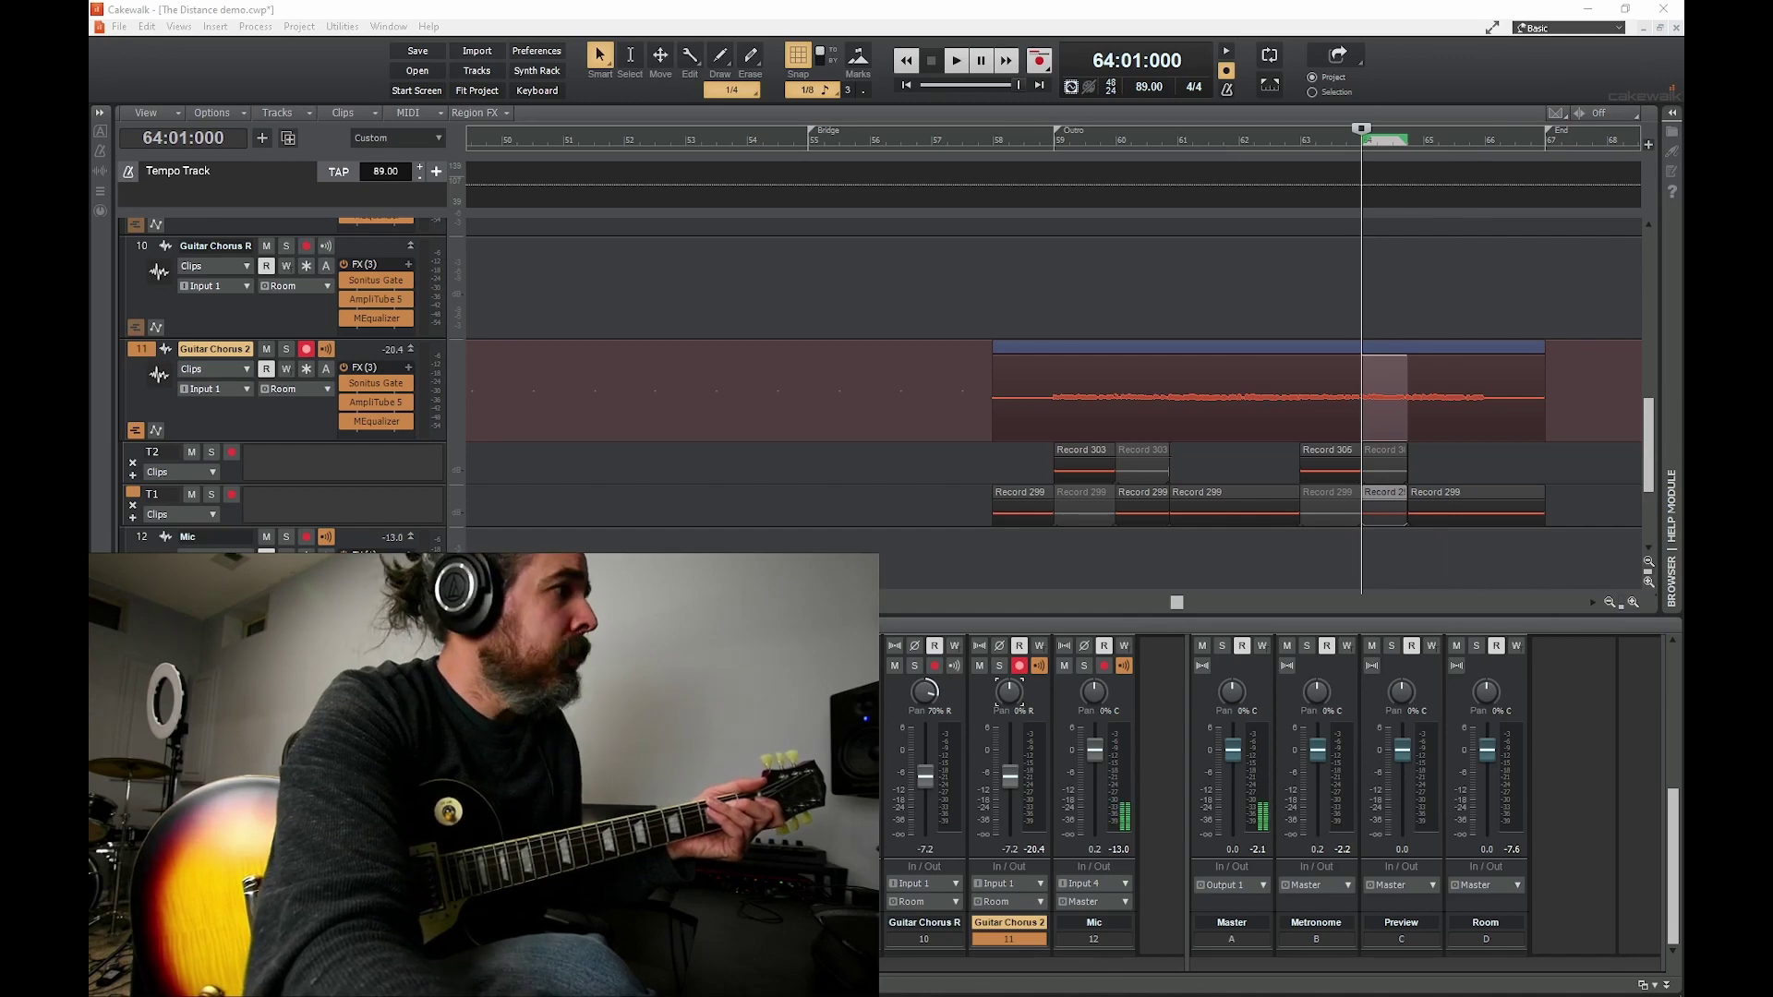
pyautogui.moveTo(1026, 981)
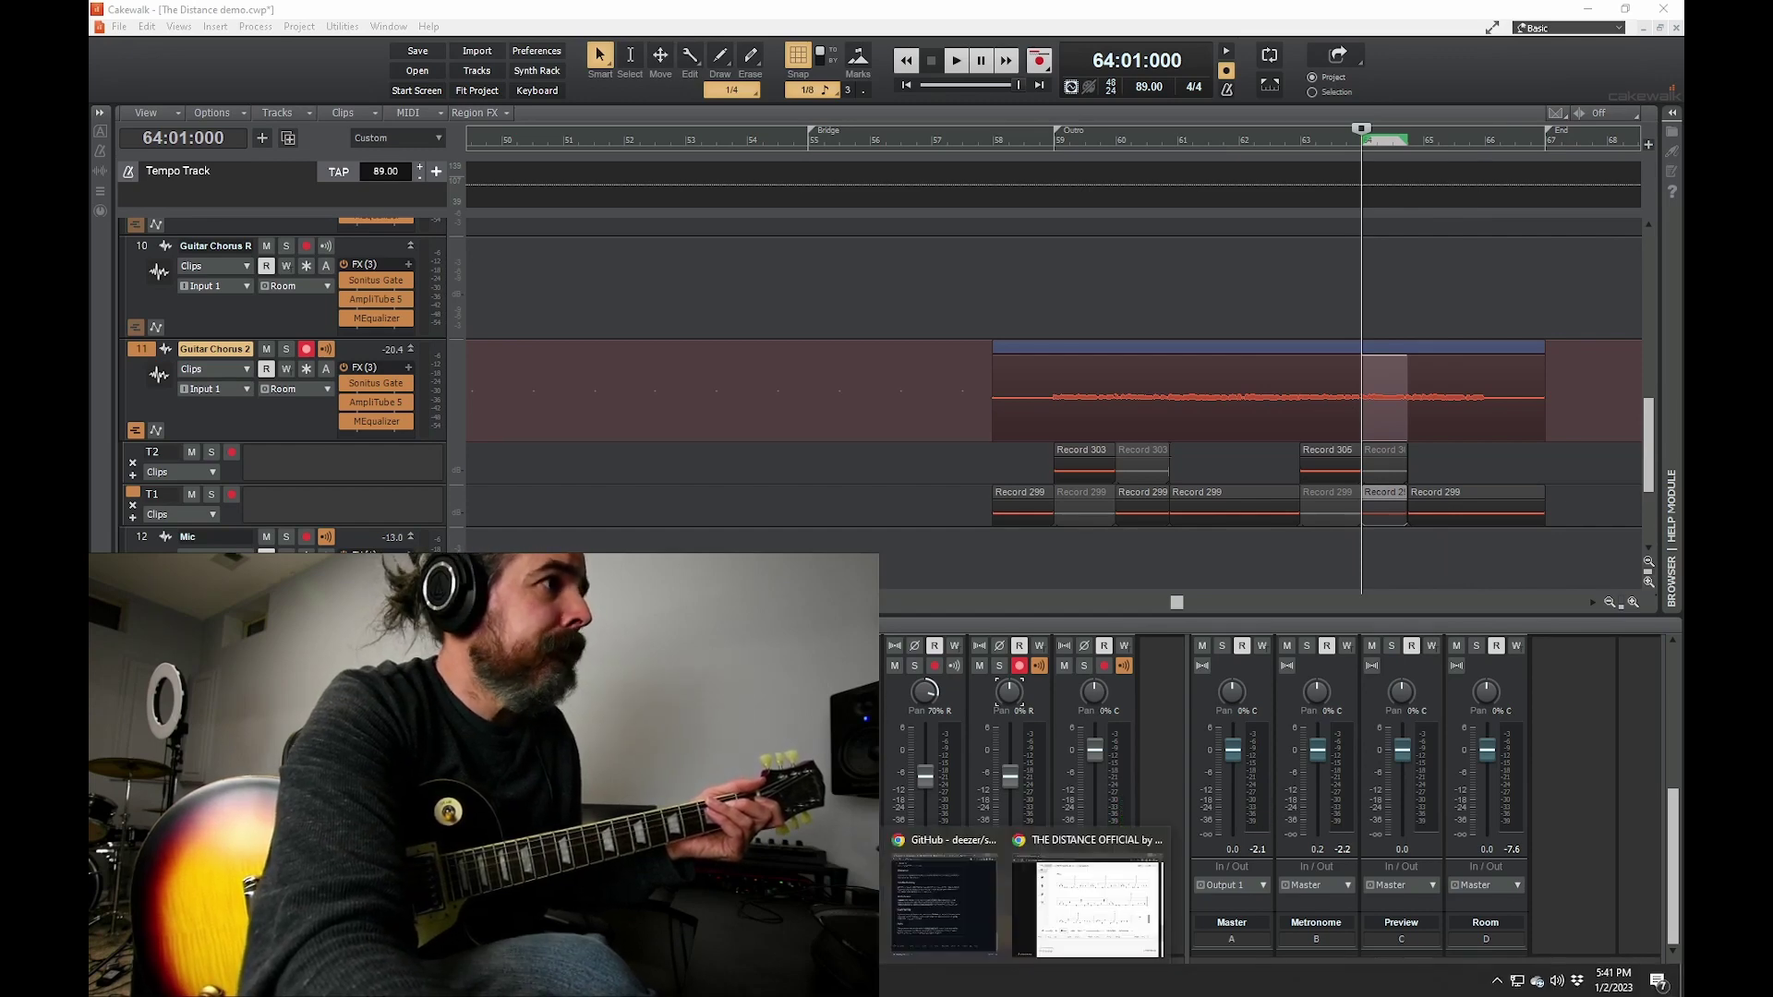
pyautogui.click(1088, 905)
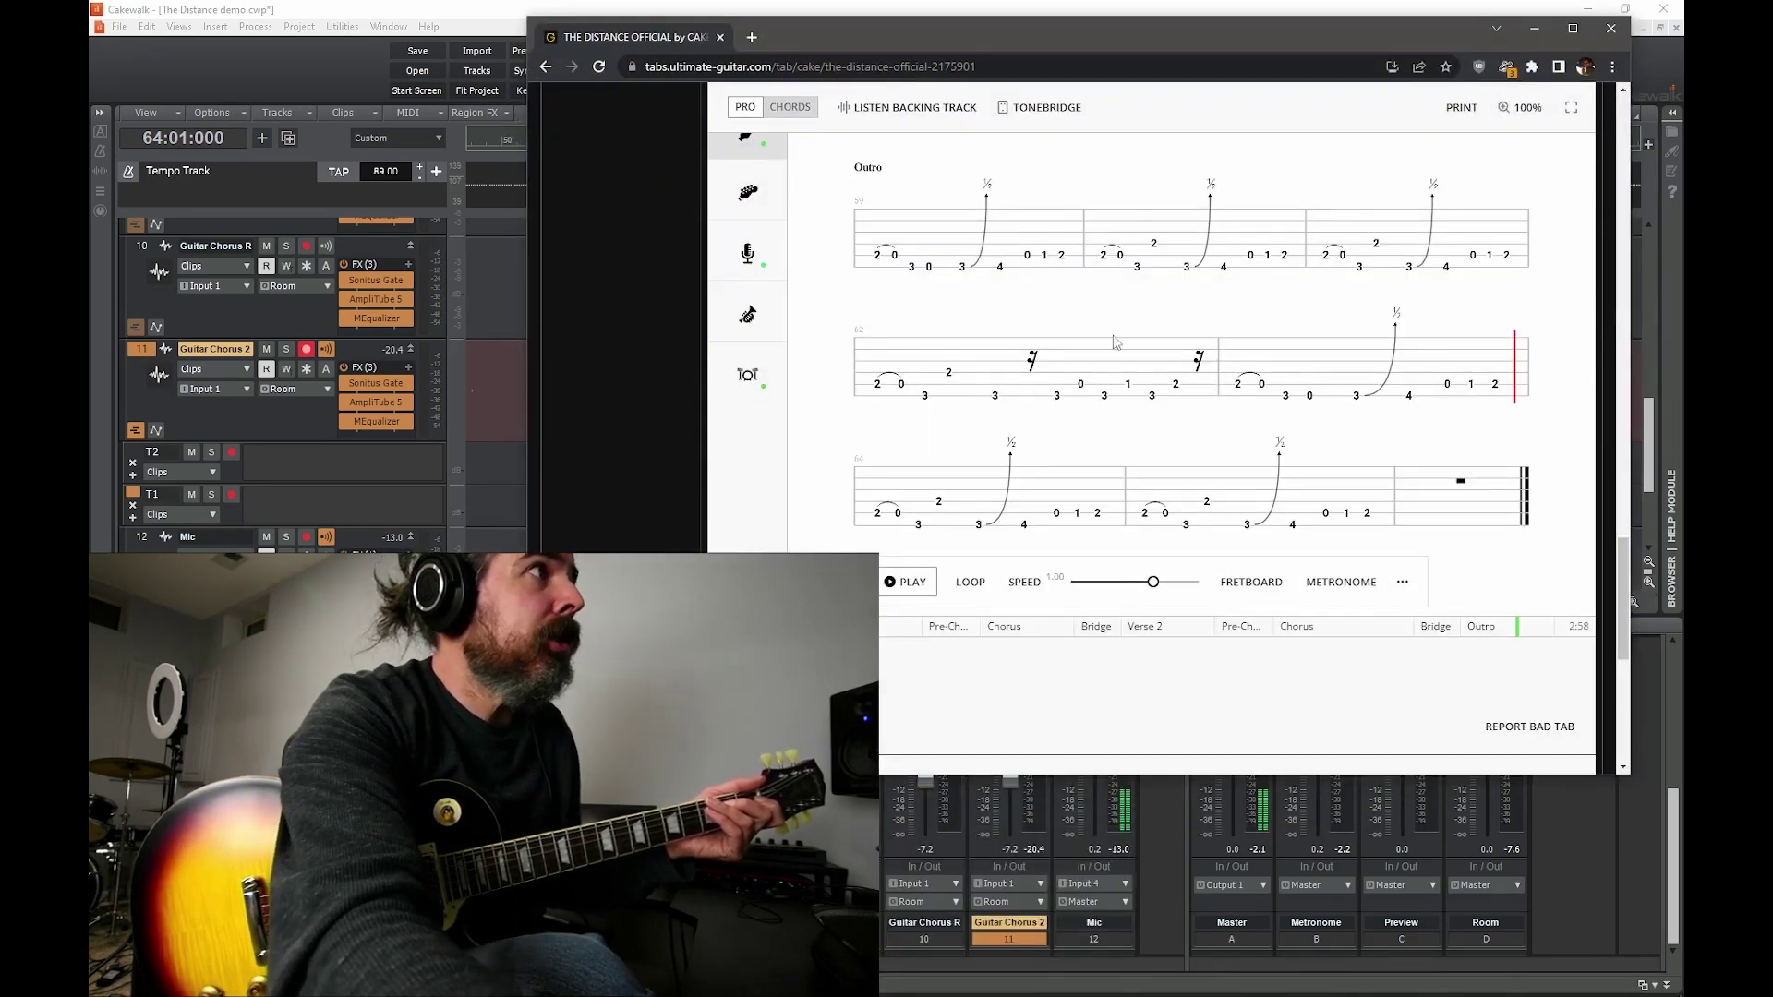
pyautogui.click(1536, 31)
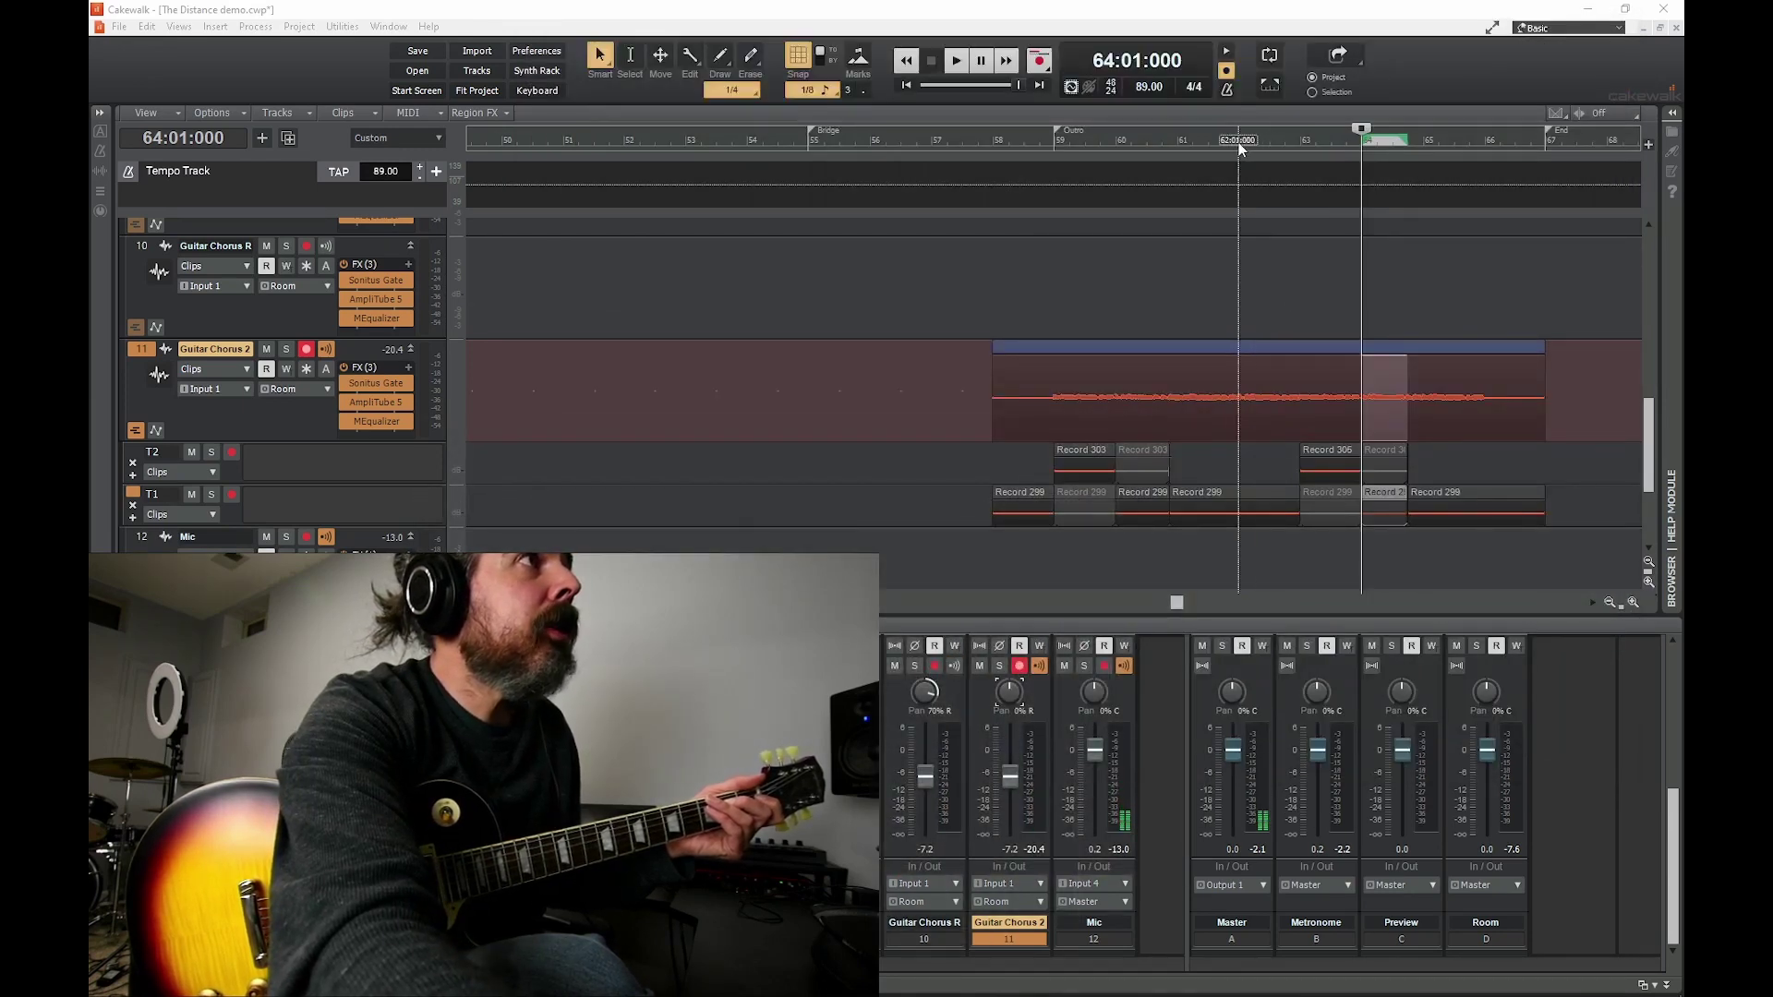
# - Re-record Guitar Chorus 2 from 62:01:000 to about 64:01:000, restarting the take several times
pyautogui.click(1238, 142)
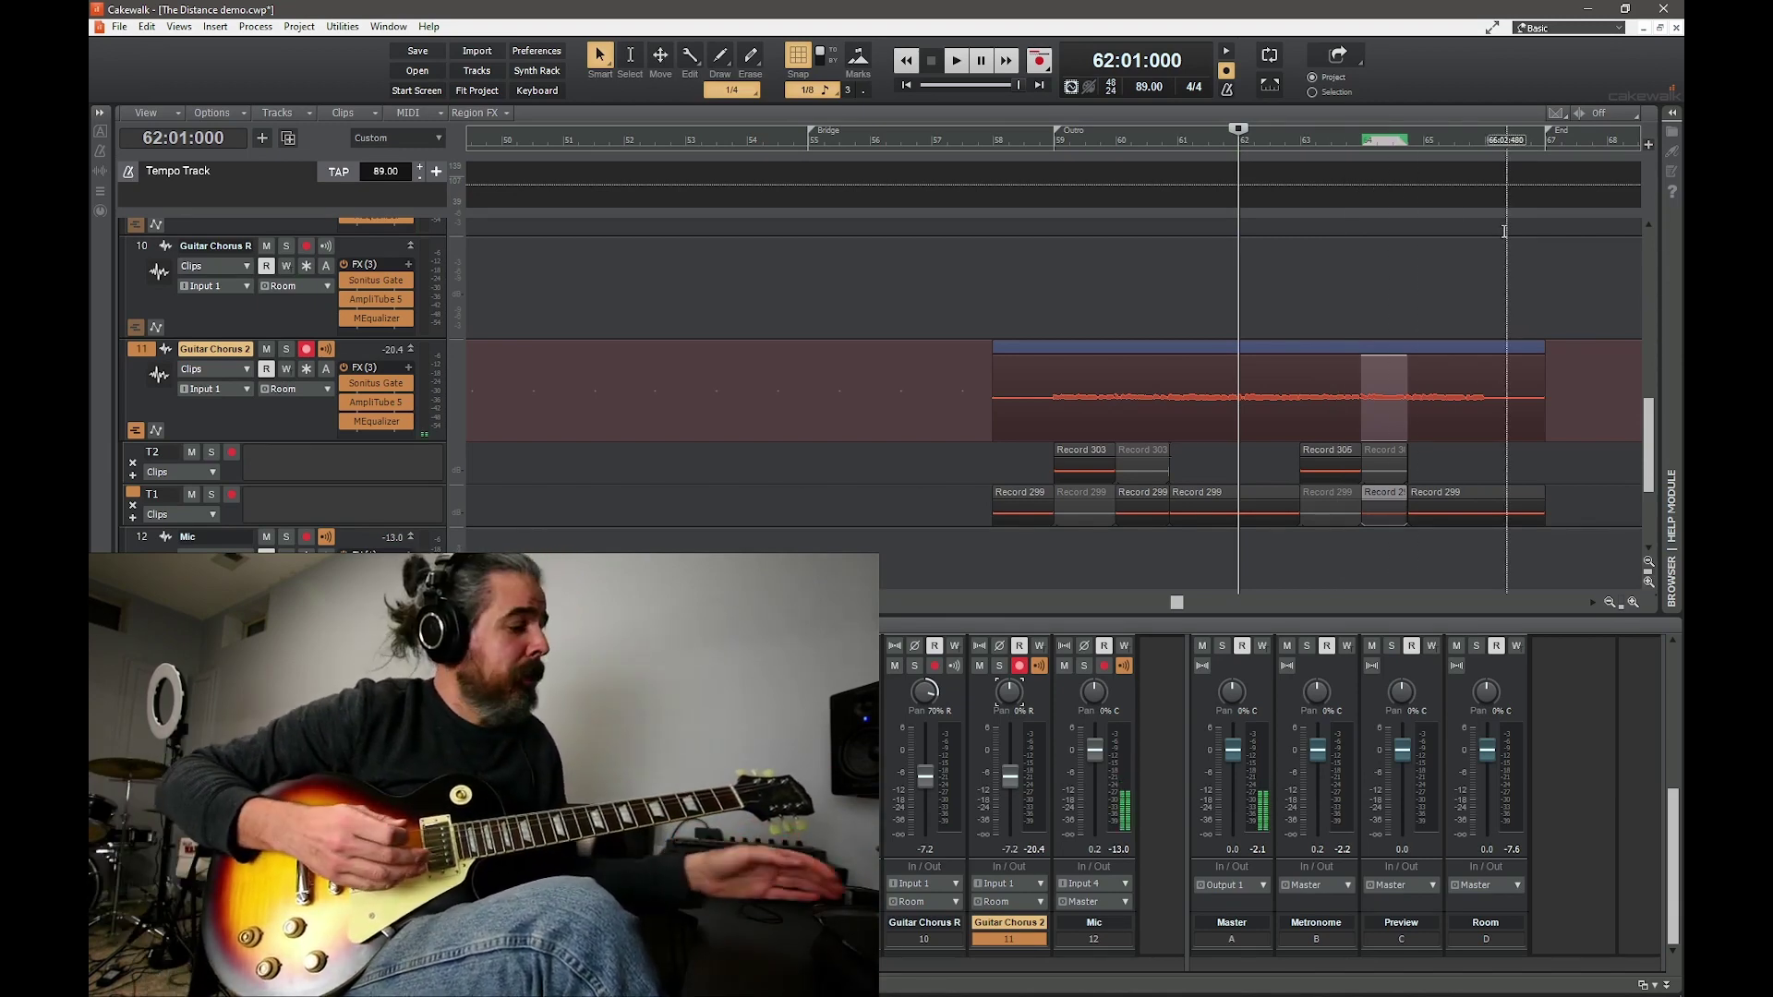
pyautogui.press('space')
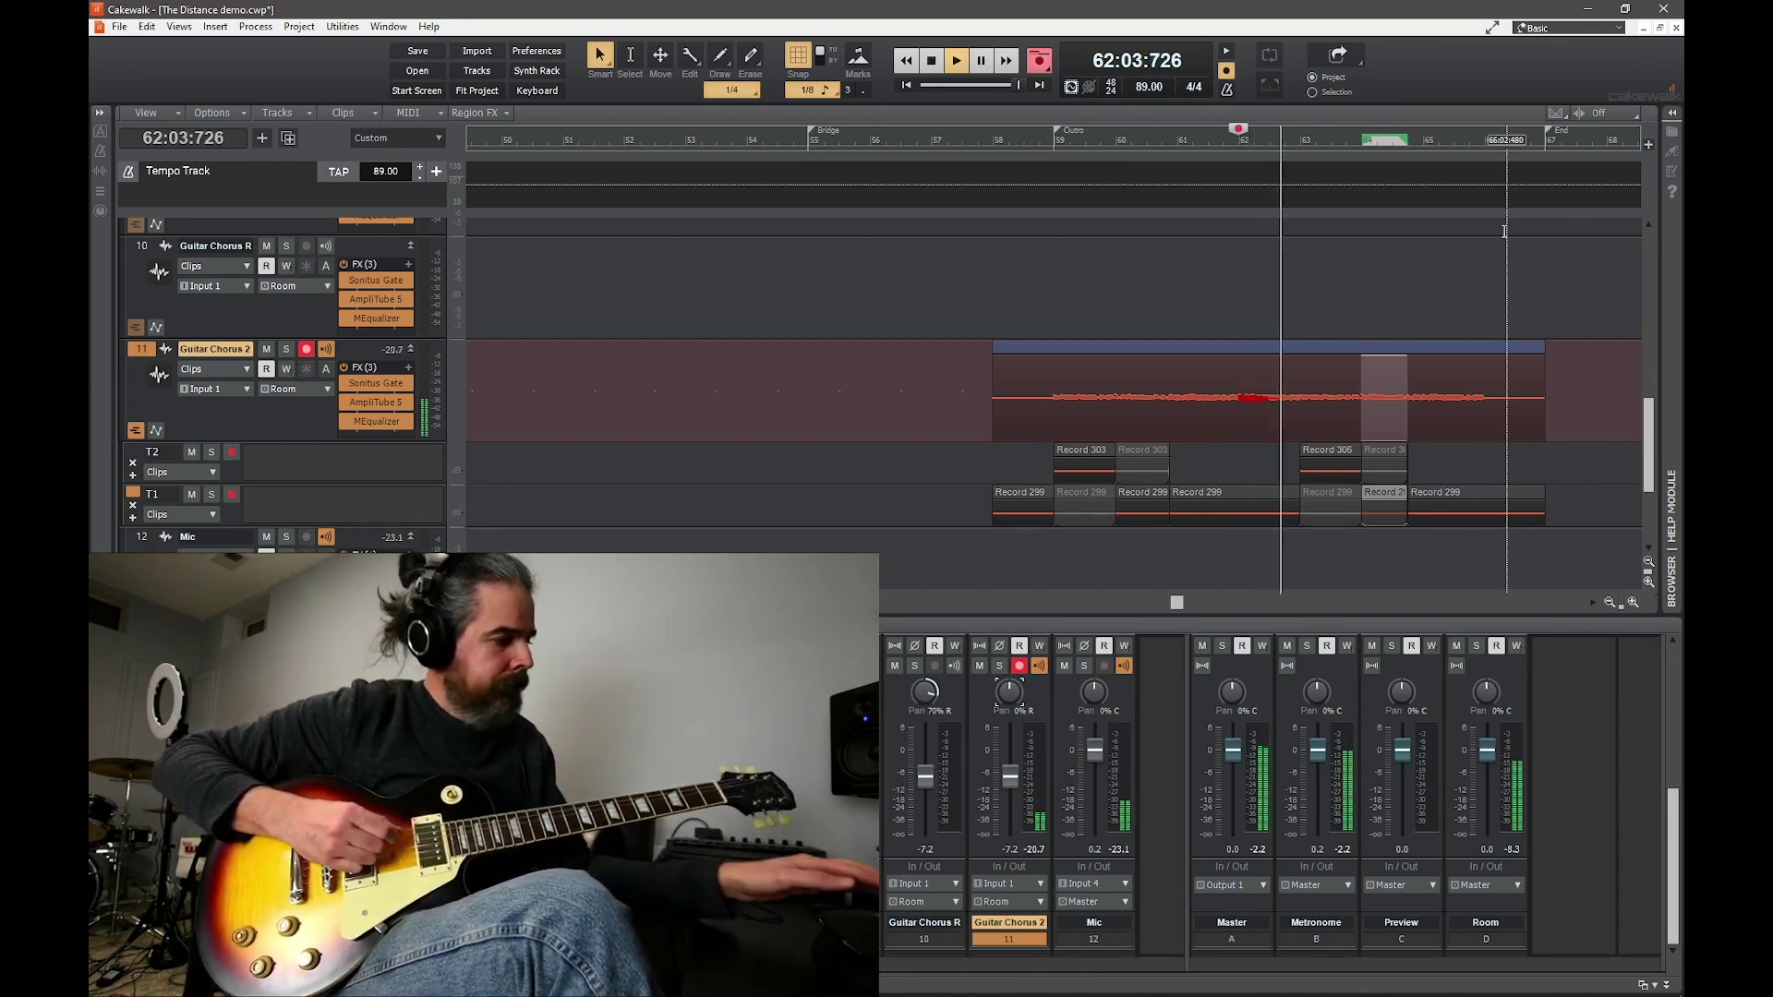
pyautogui.press('space')
pyautogui.press('space')
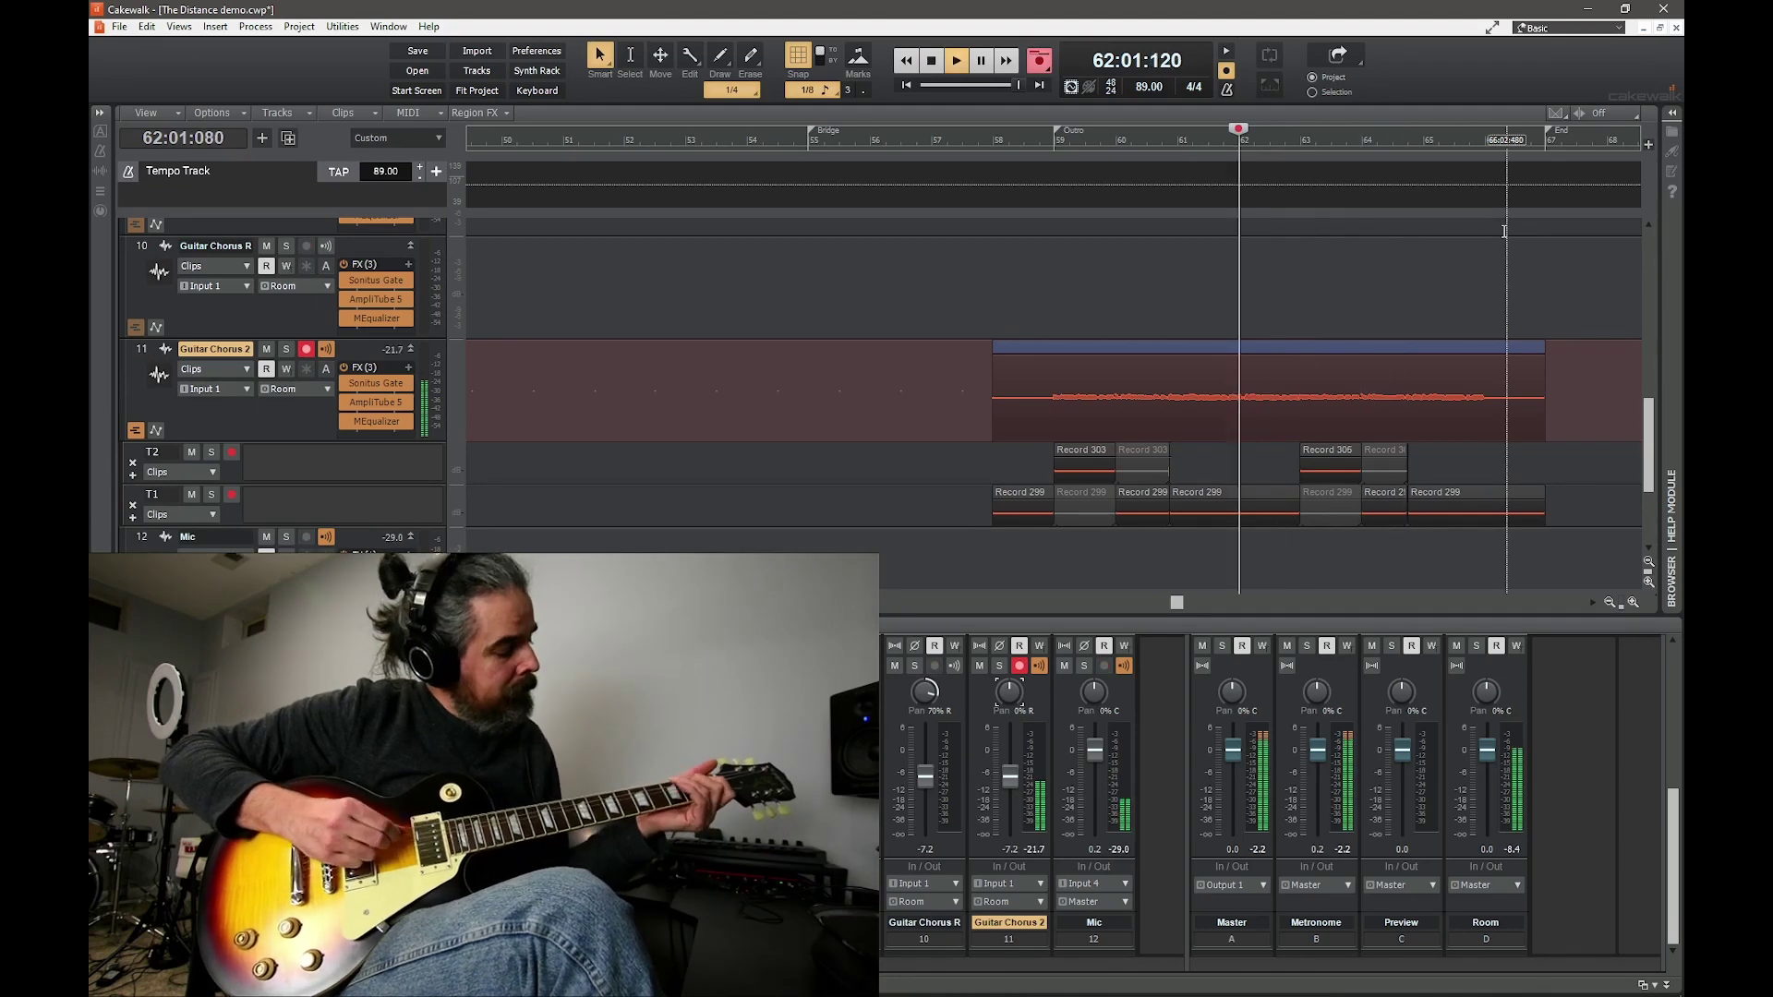
pyautogui.press('space')
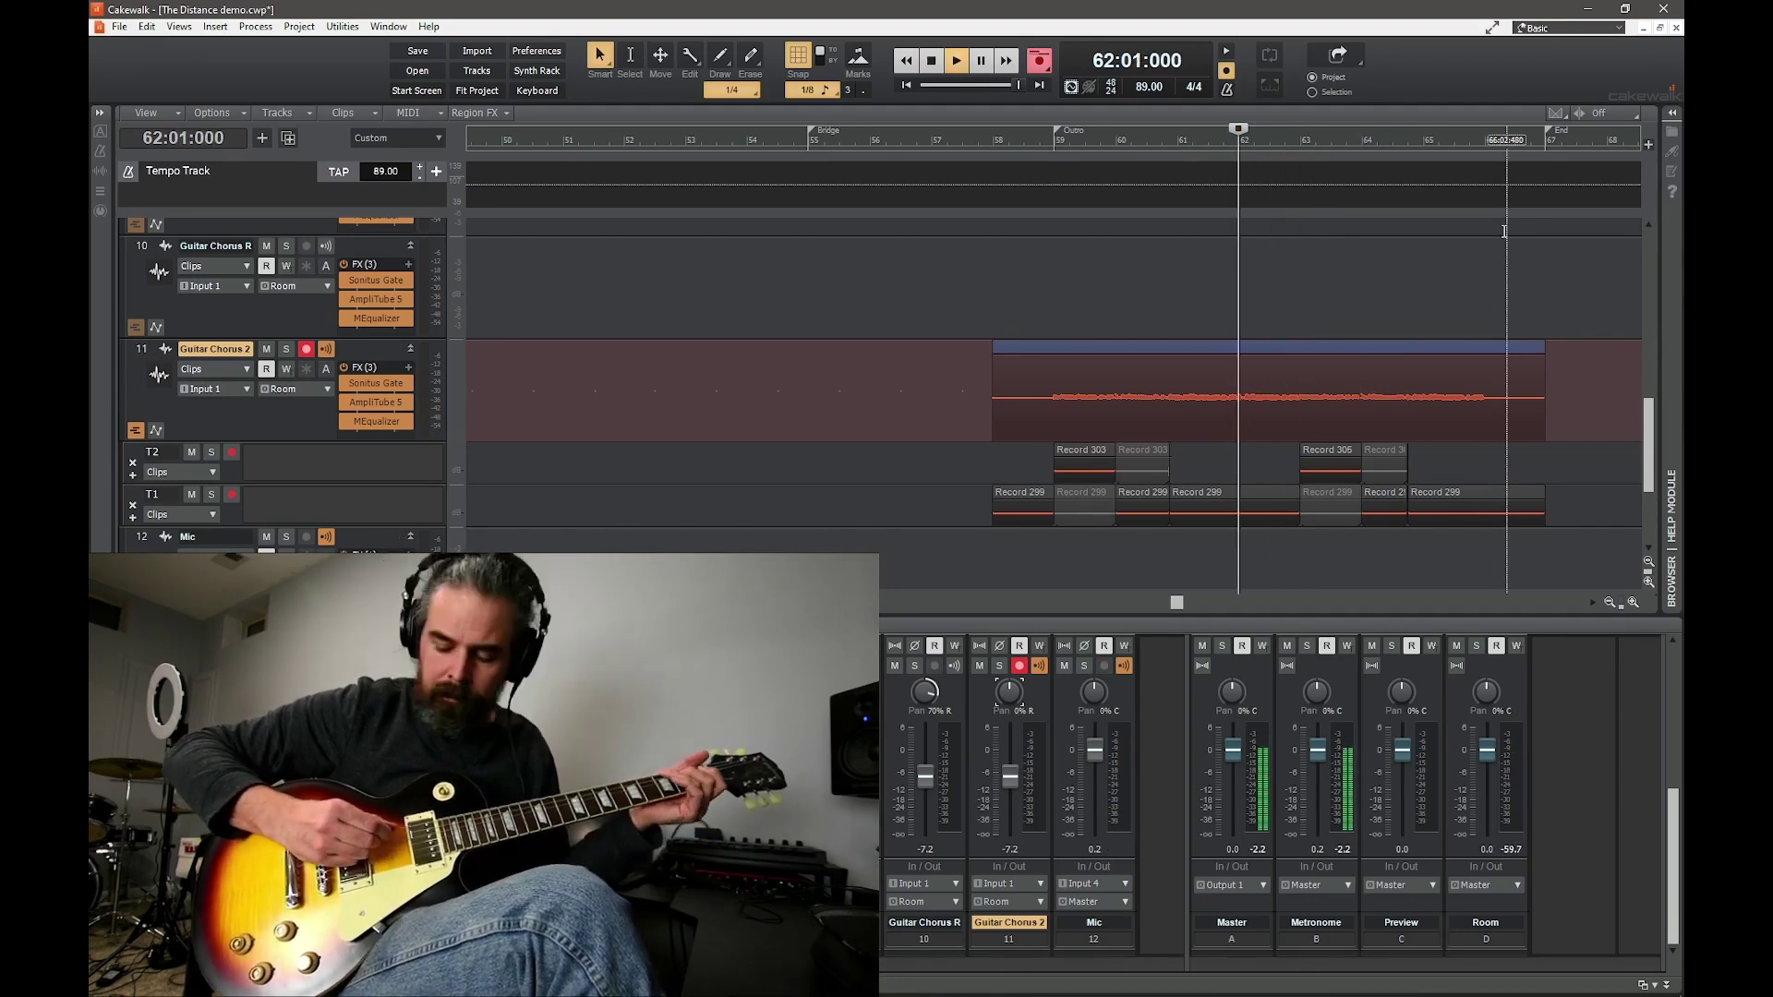
pyautogui.press('space')
pyautogui.press('space')
pyautogui.press('r')
pyautogui.press('space')
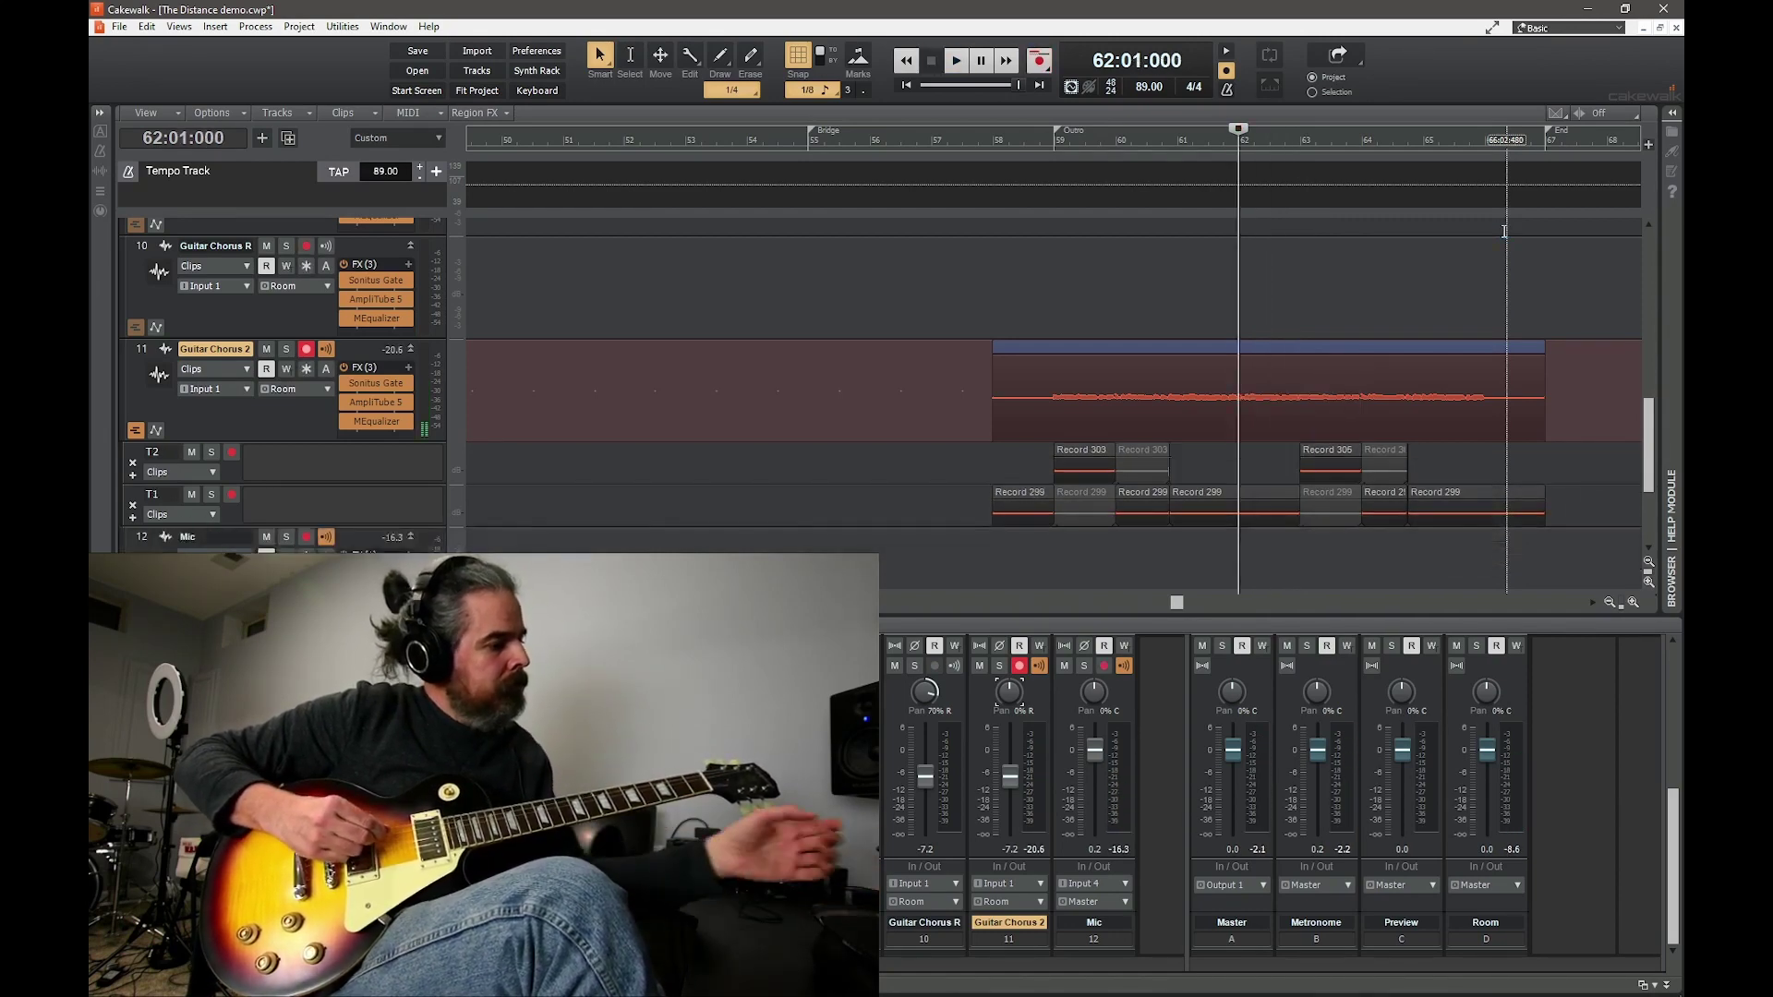
pyautogui.press('r')
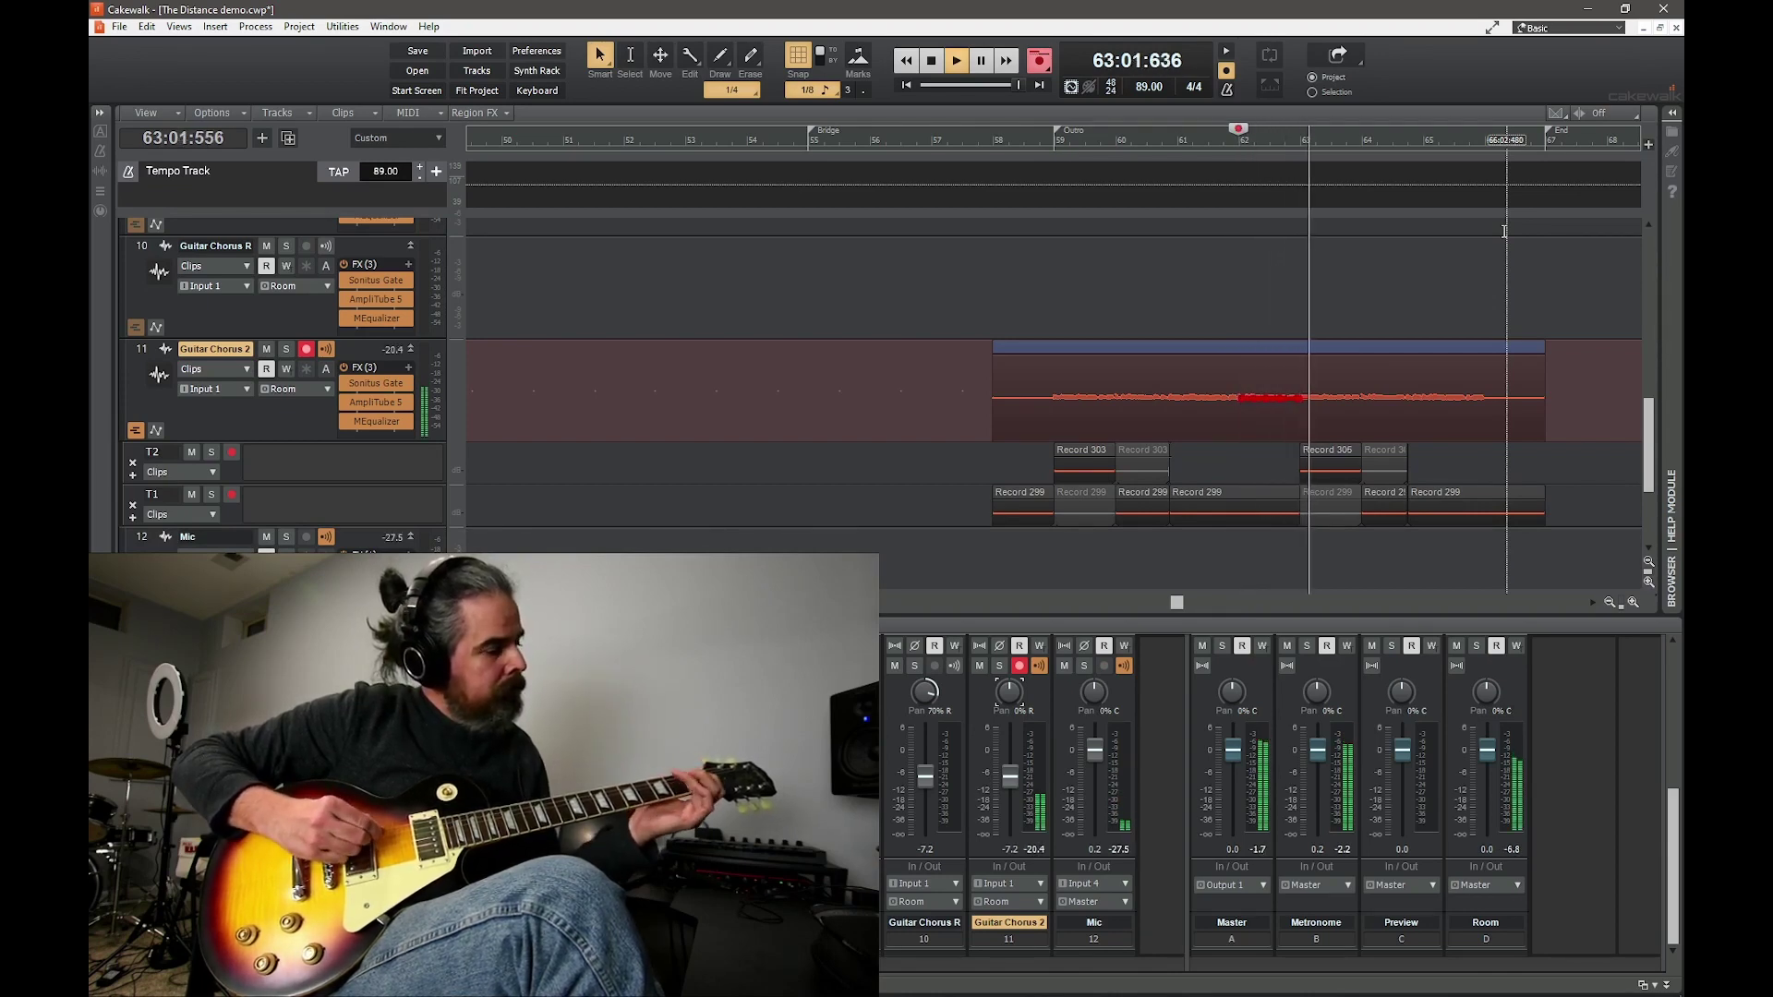
pyautogui.click(947, 61)
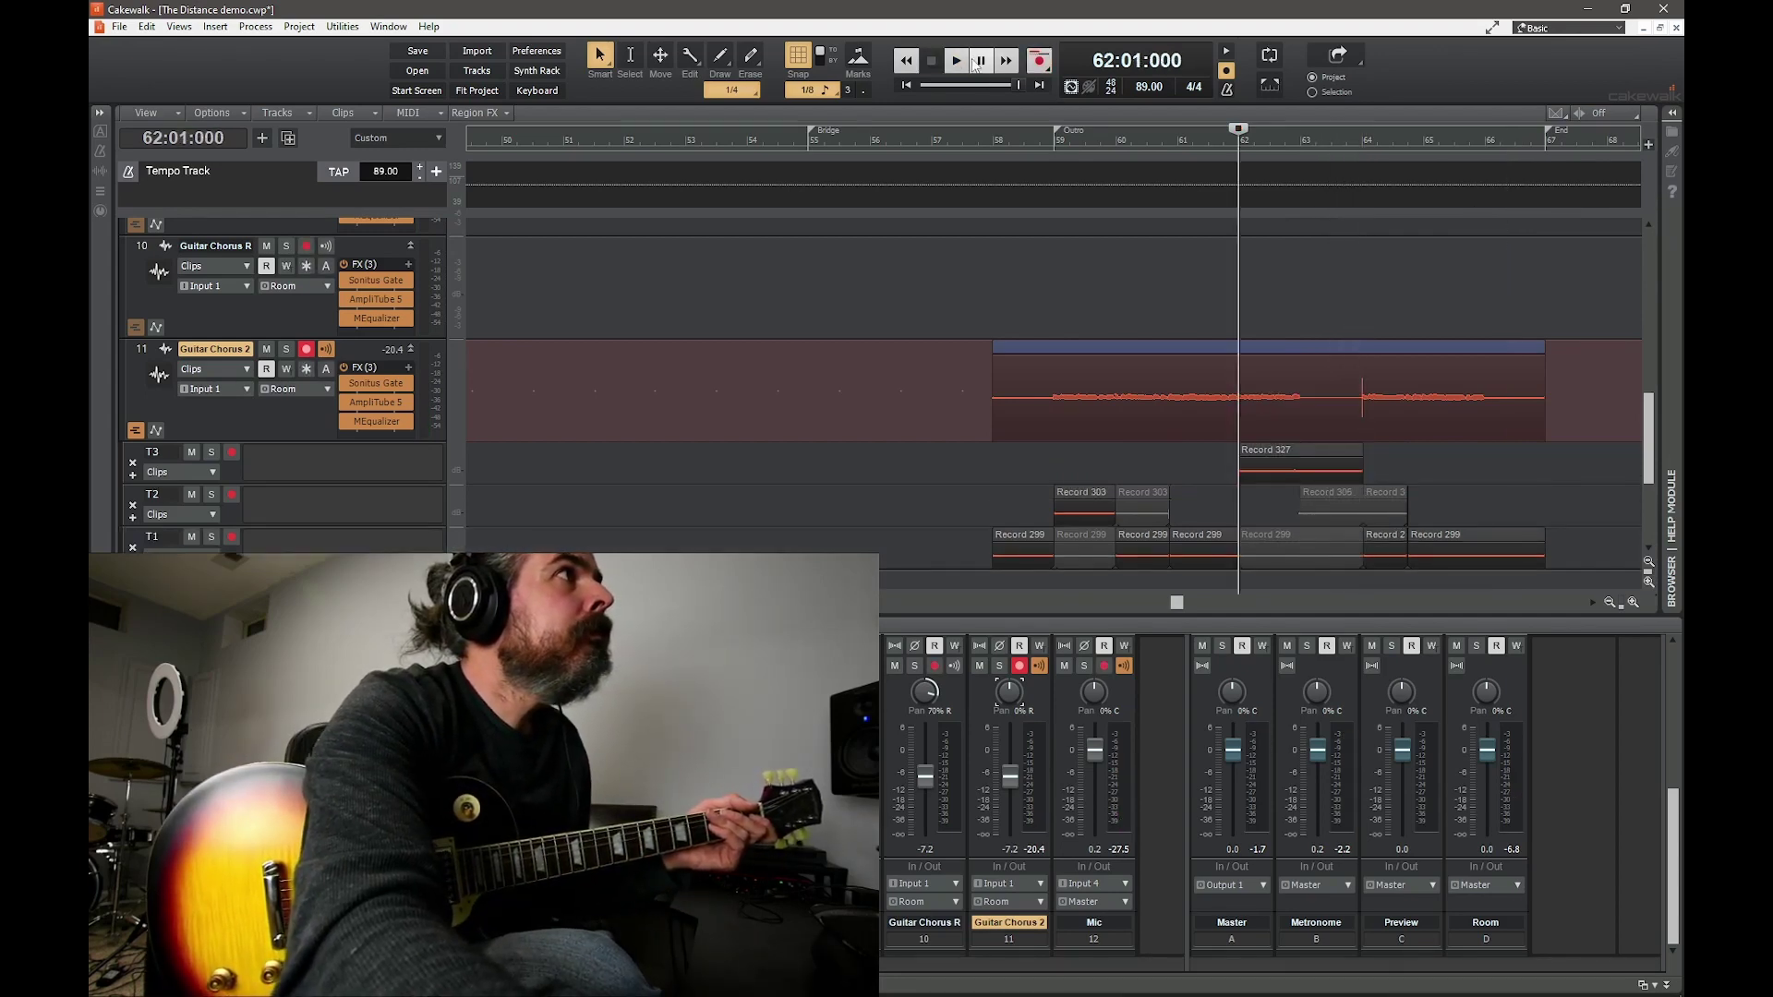
# - Play back the new take from 62:01:000, and comp the second take back in between 63:01:000 and 64:01:000
pyautogui.click(956, 63)
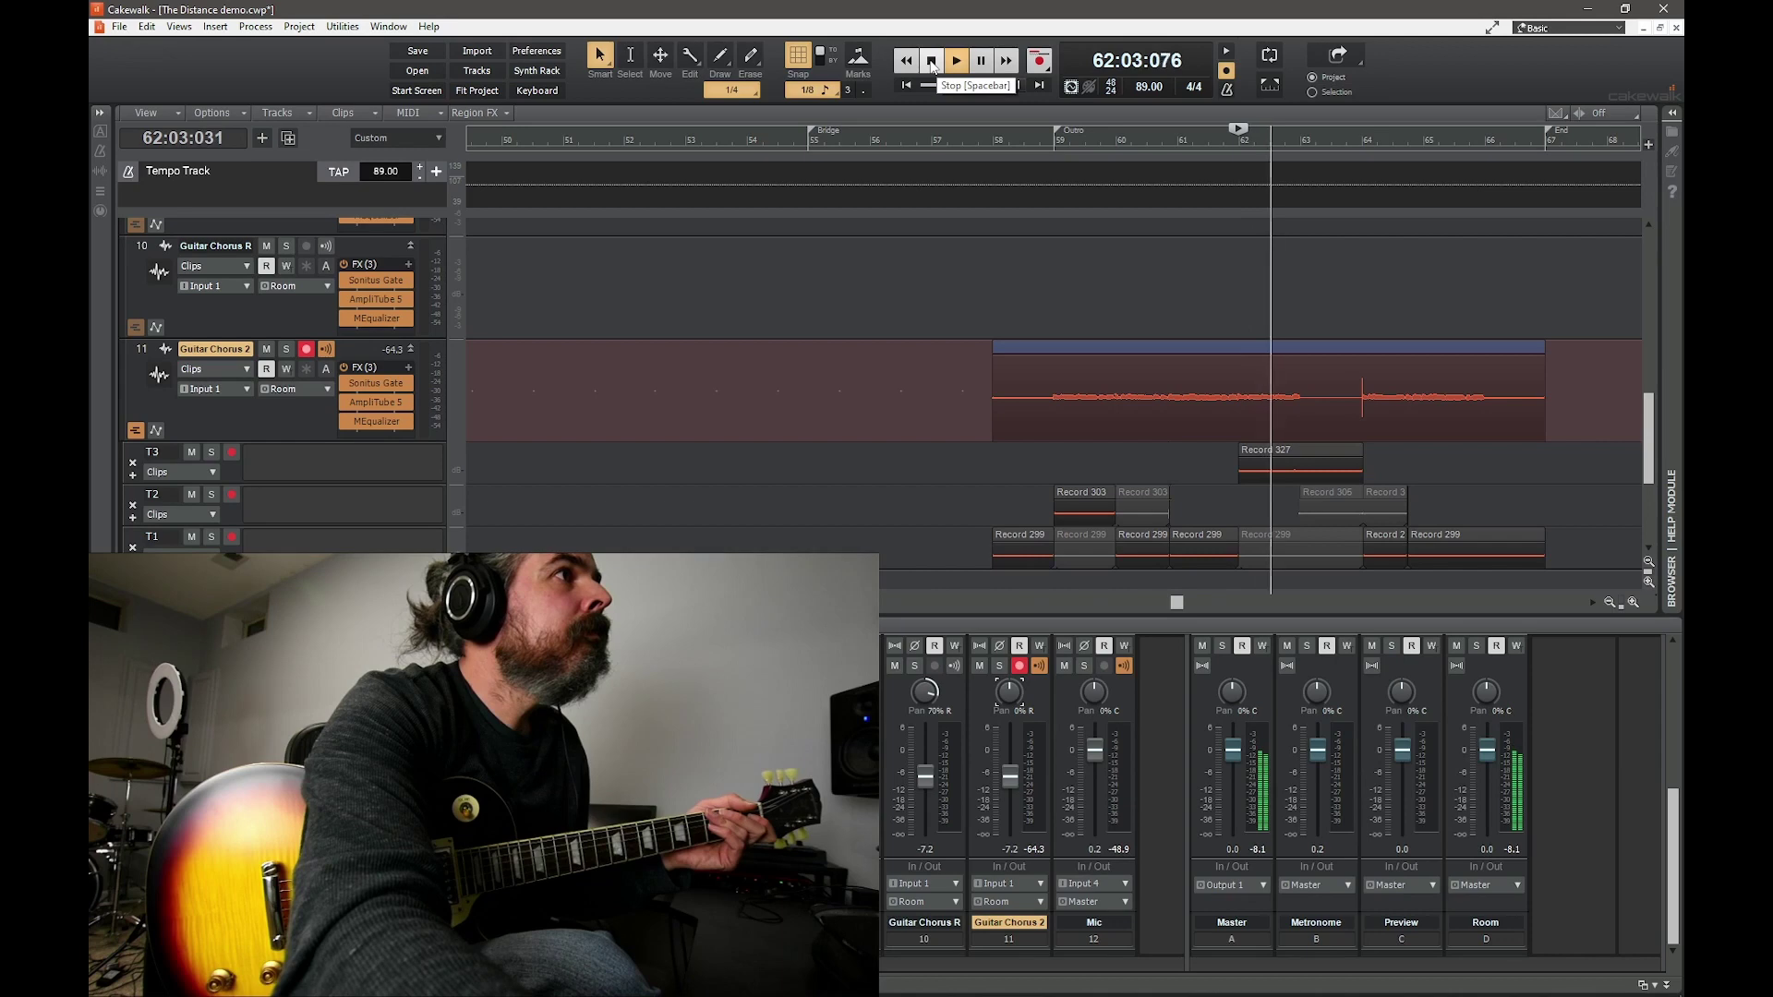
pyautogui.click(933, 62)
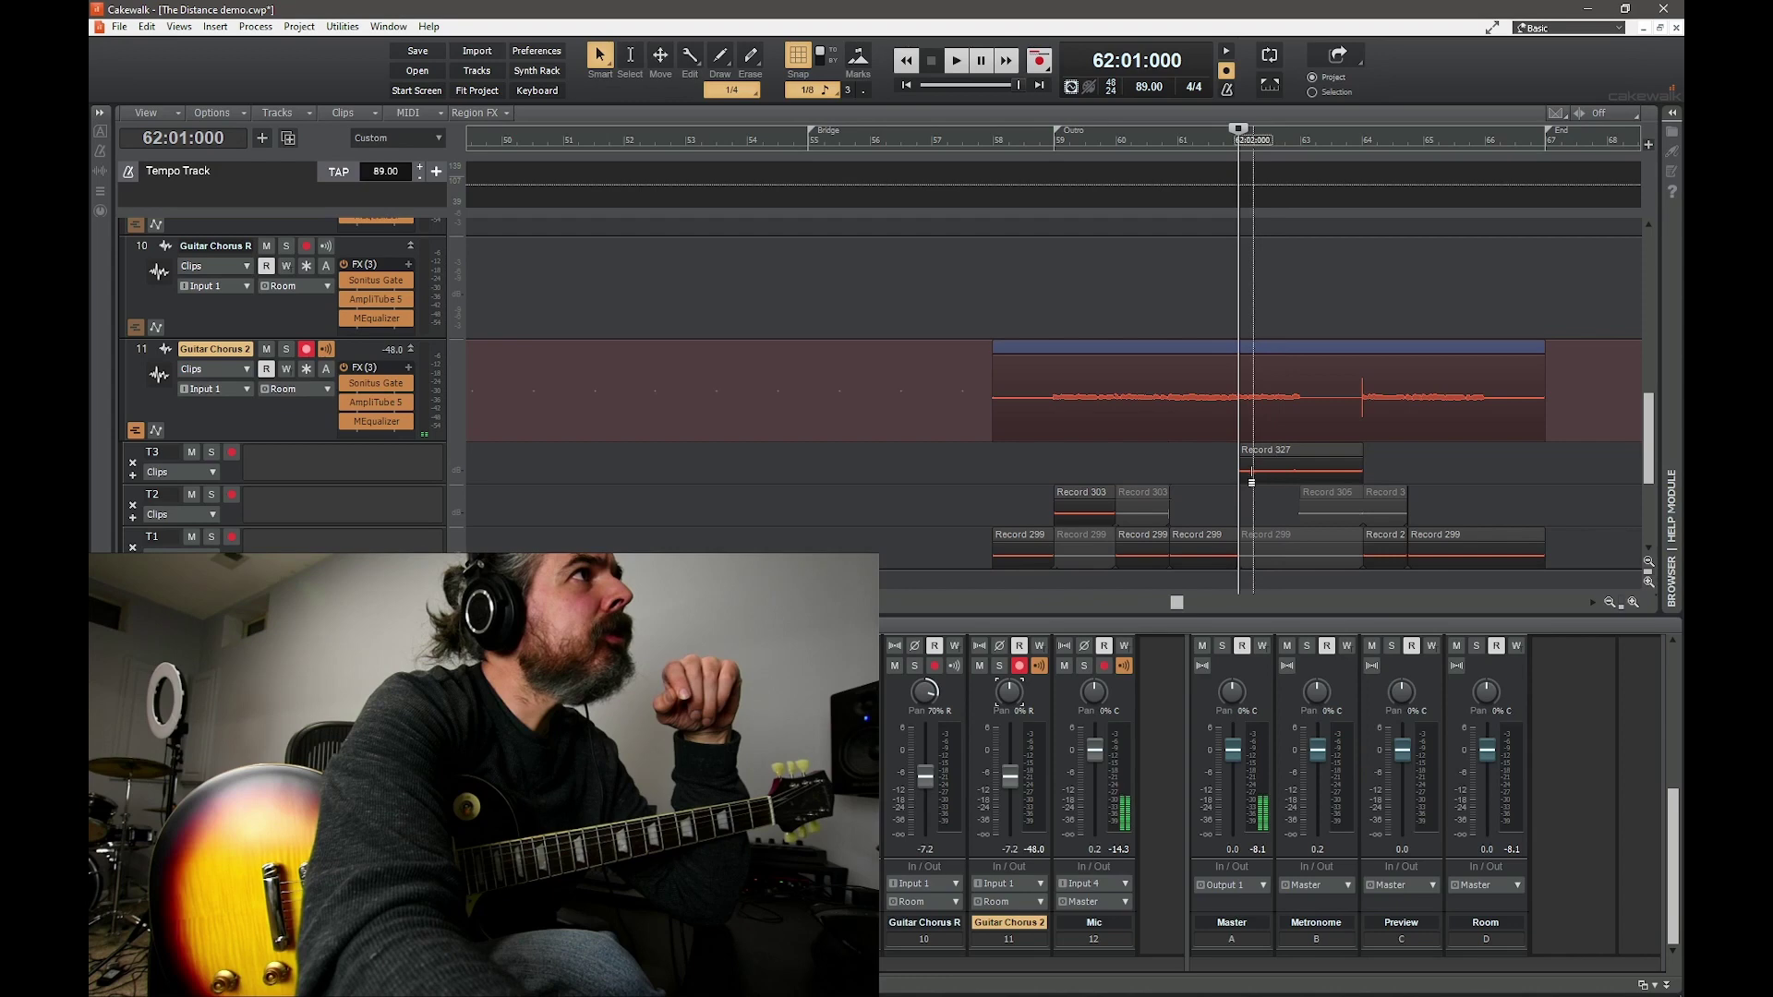
pyautogui.click(1300, 487)
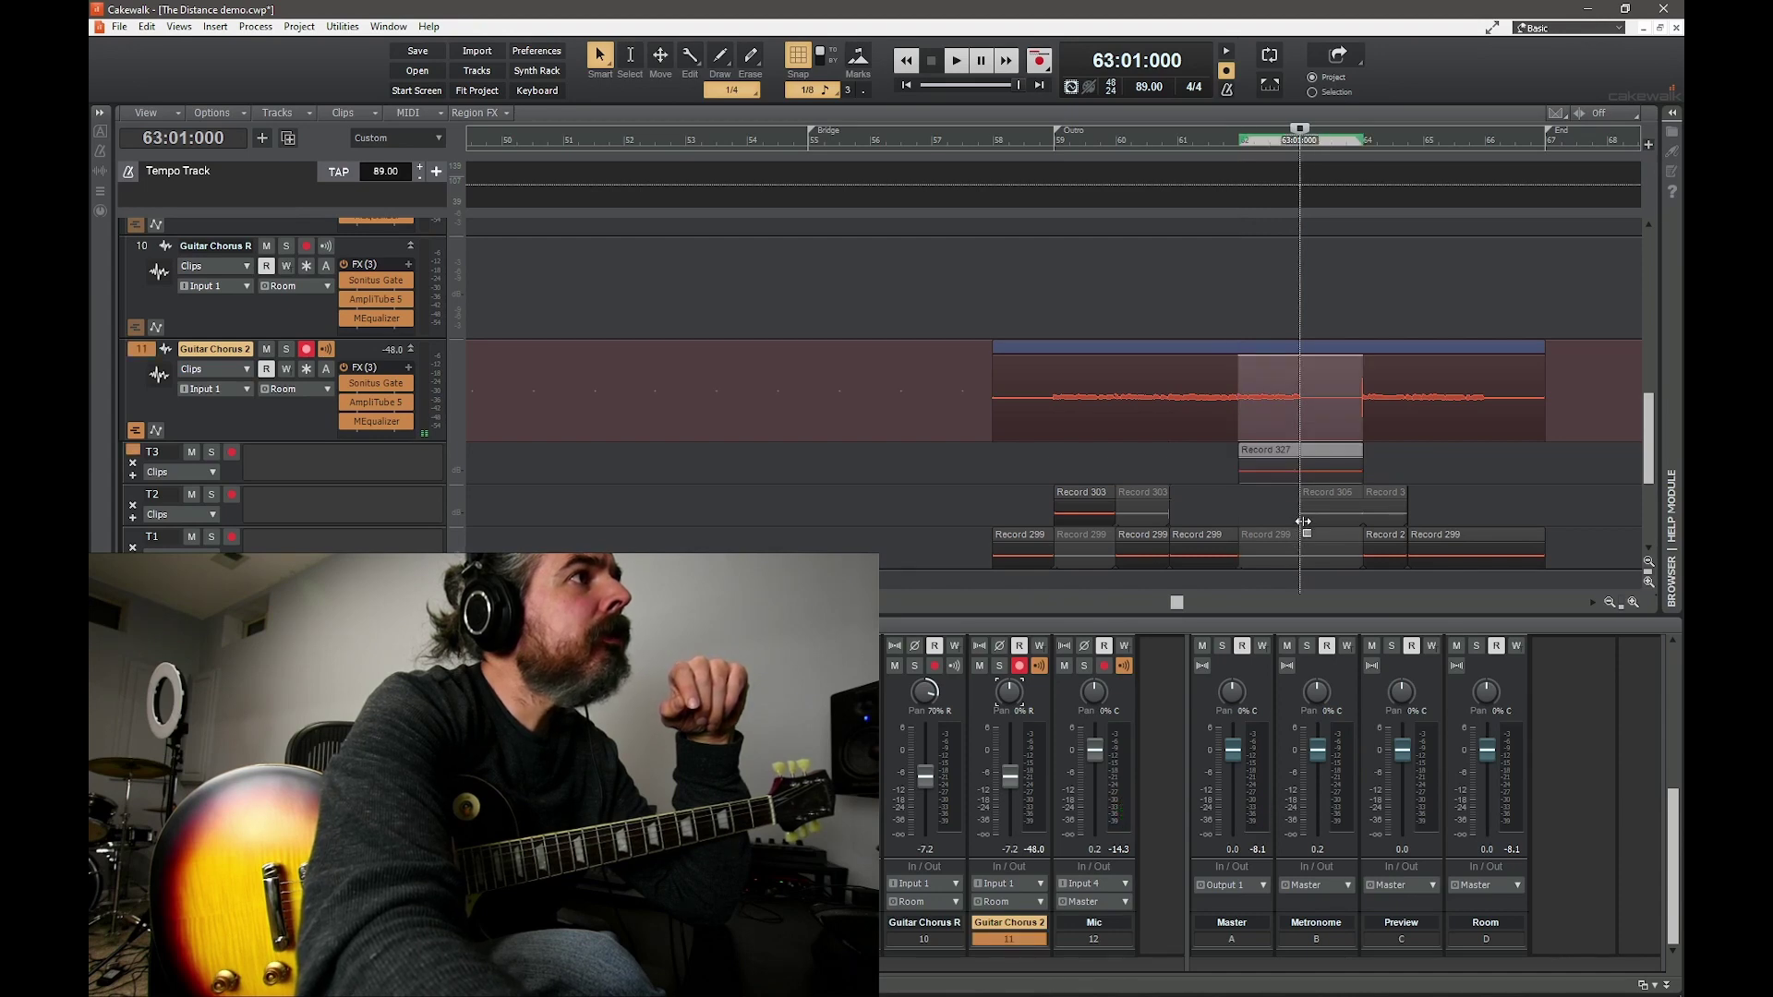
pyautogui.moveTo(1299, 526); pyautogui.dragTo(1361, 528)
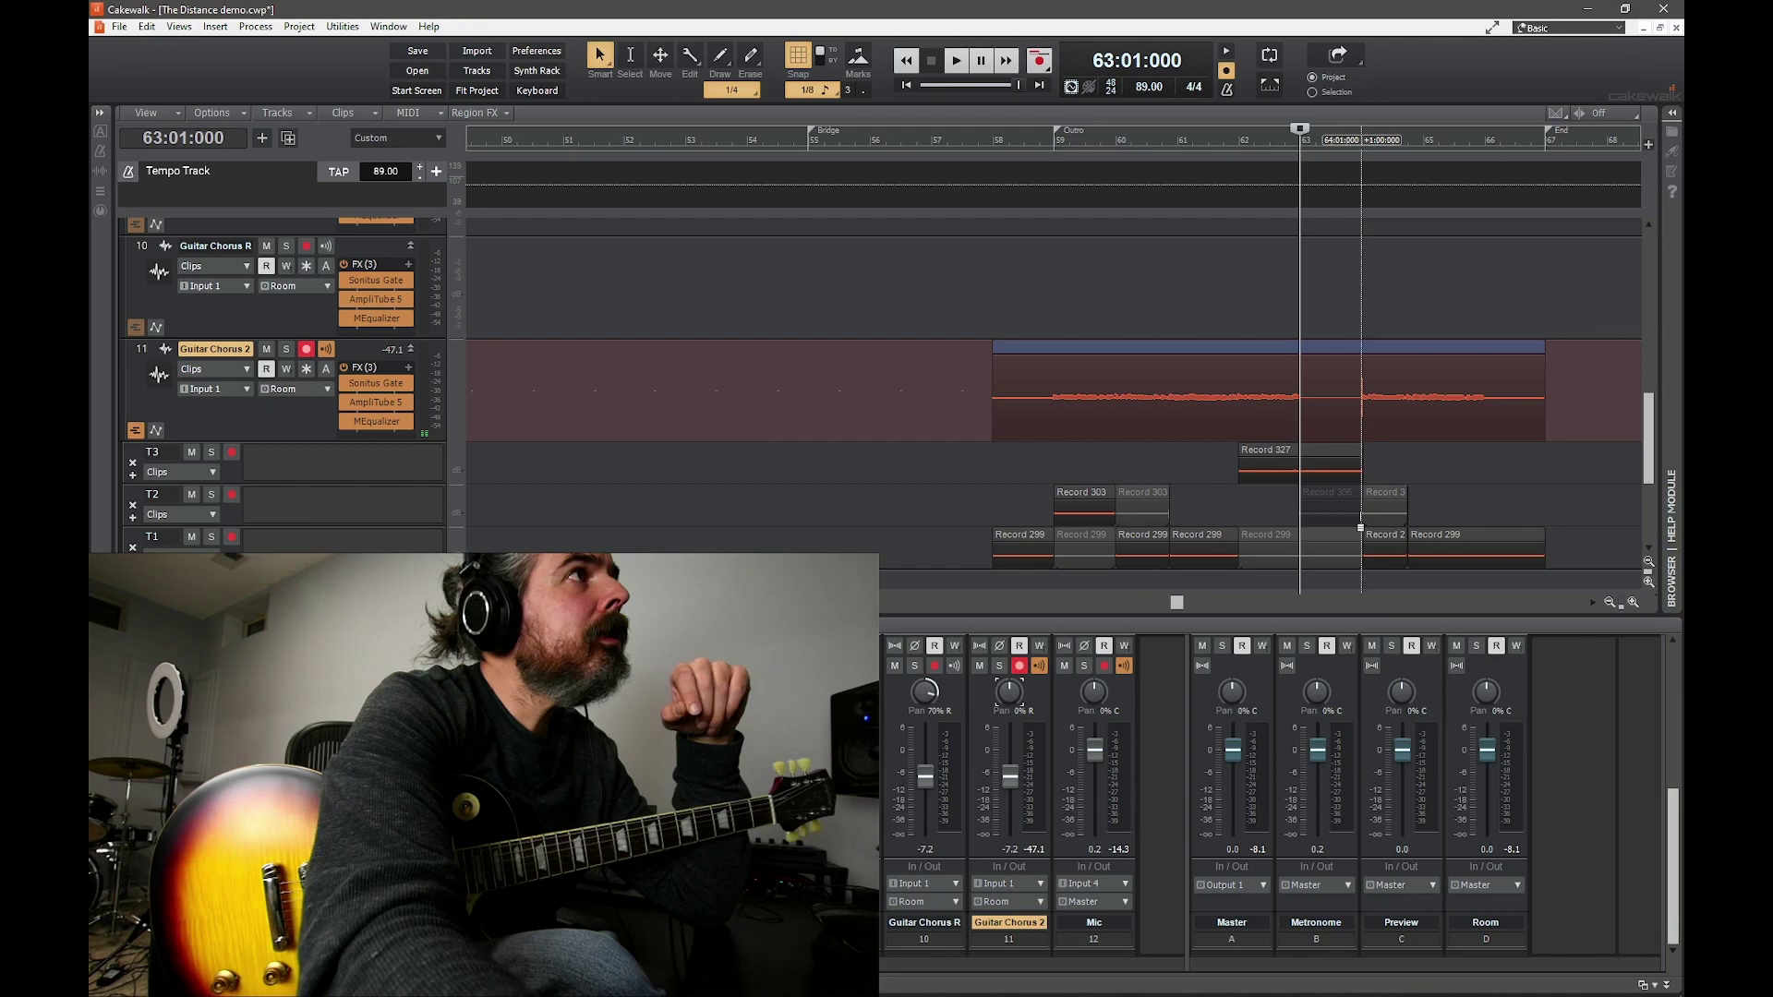
pyautogui.moveTo(1360, 529); pyautogui.dragTo(1361, 528)
# - Play back the comped outro part, including a pass from 61:04:000
pyautogui.press('space')
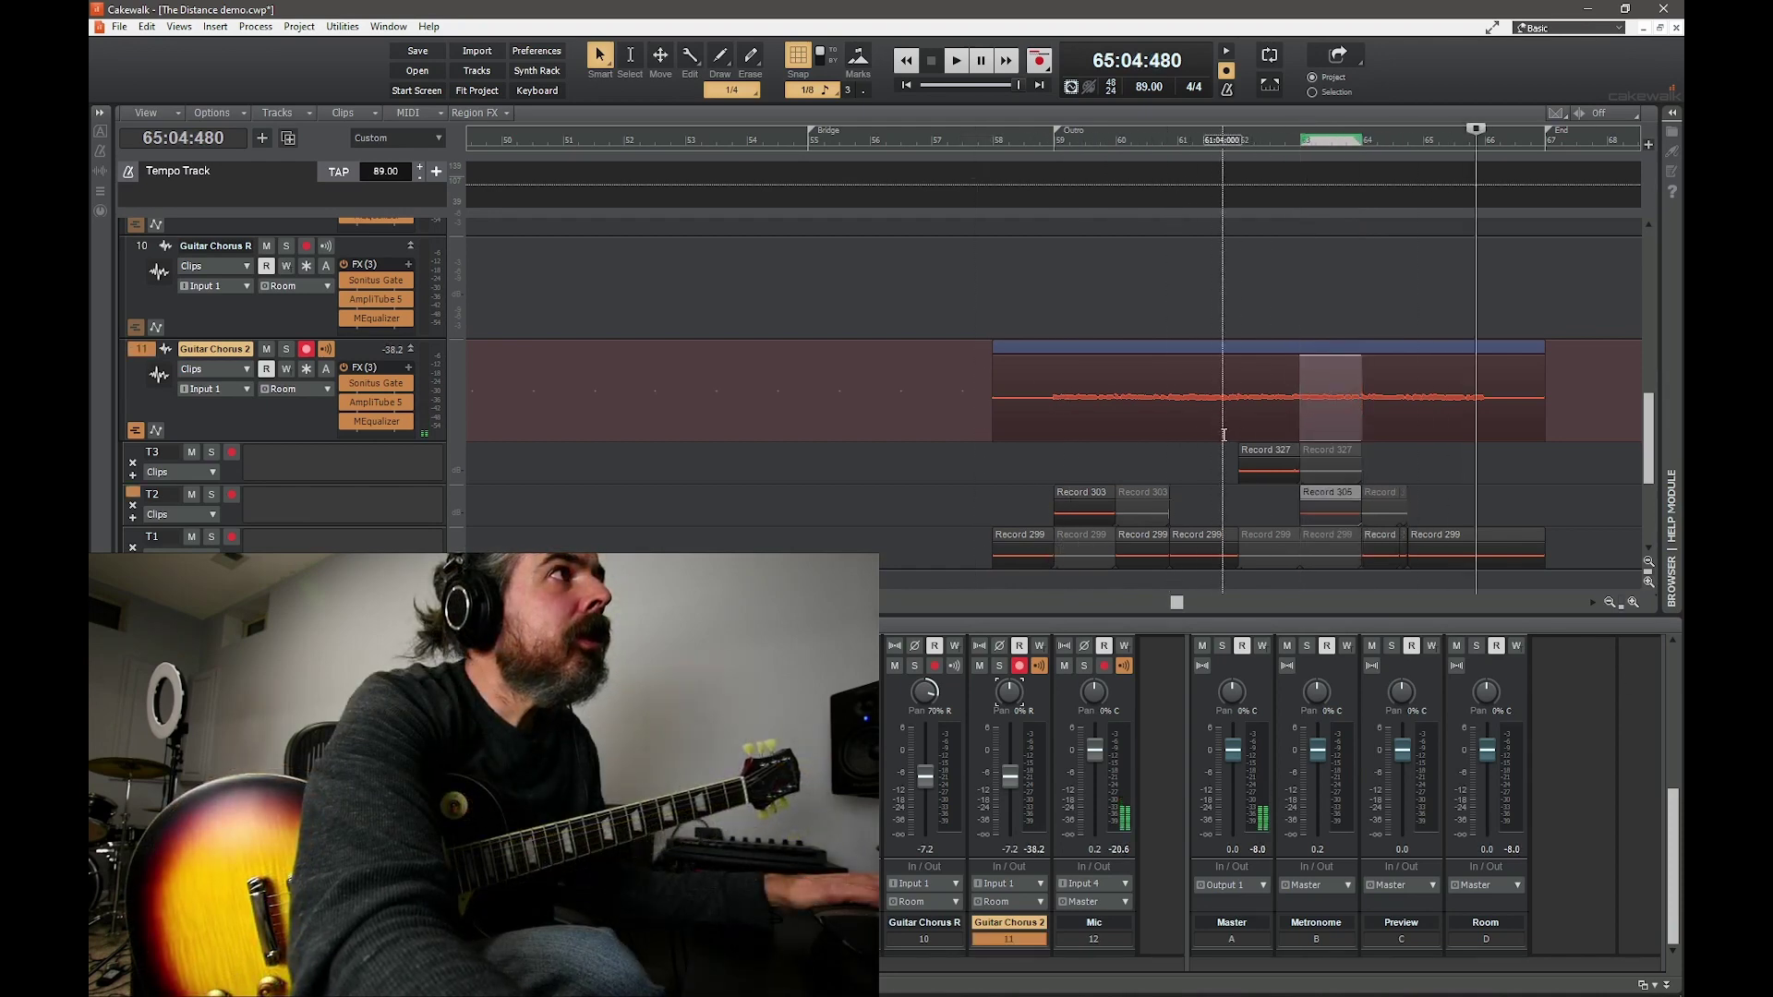
pyautogui.click(1223, 434)
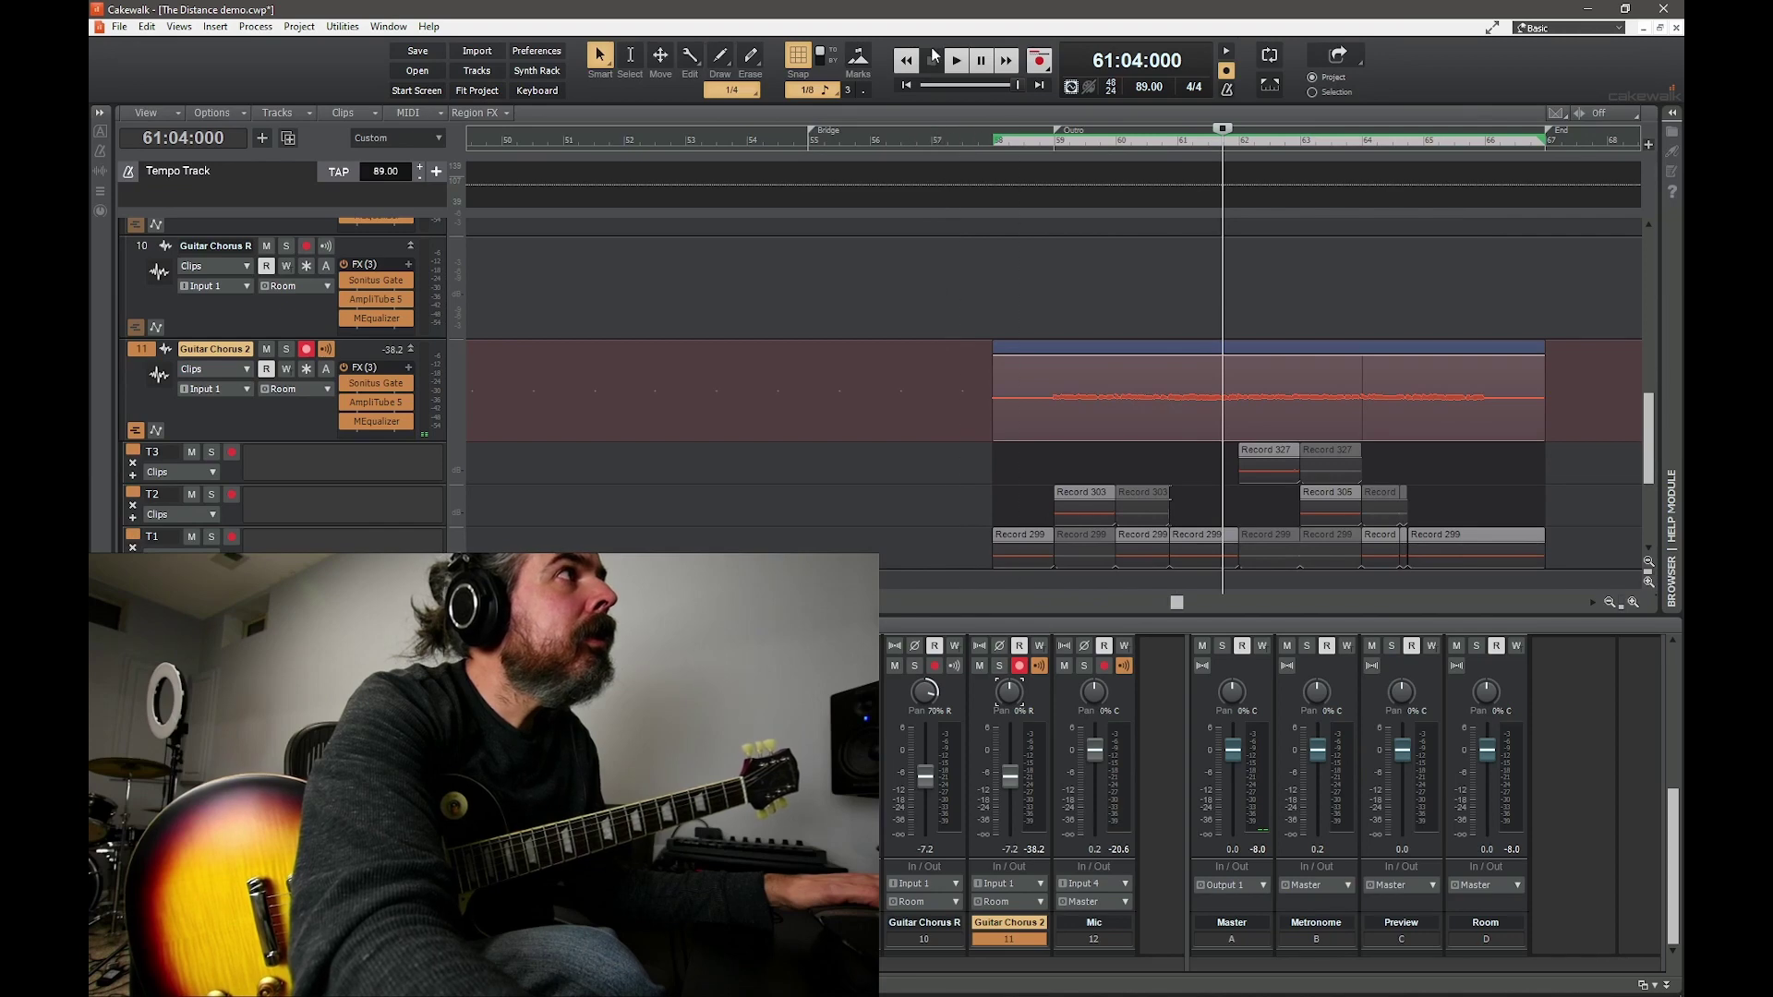
pyautogui.click(955, 63)
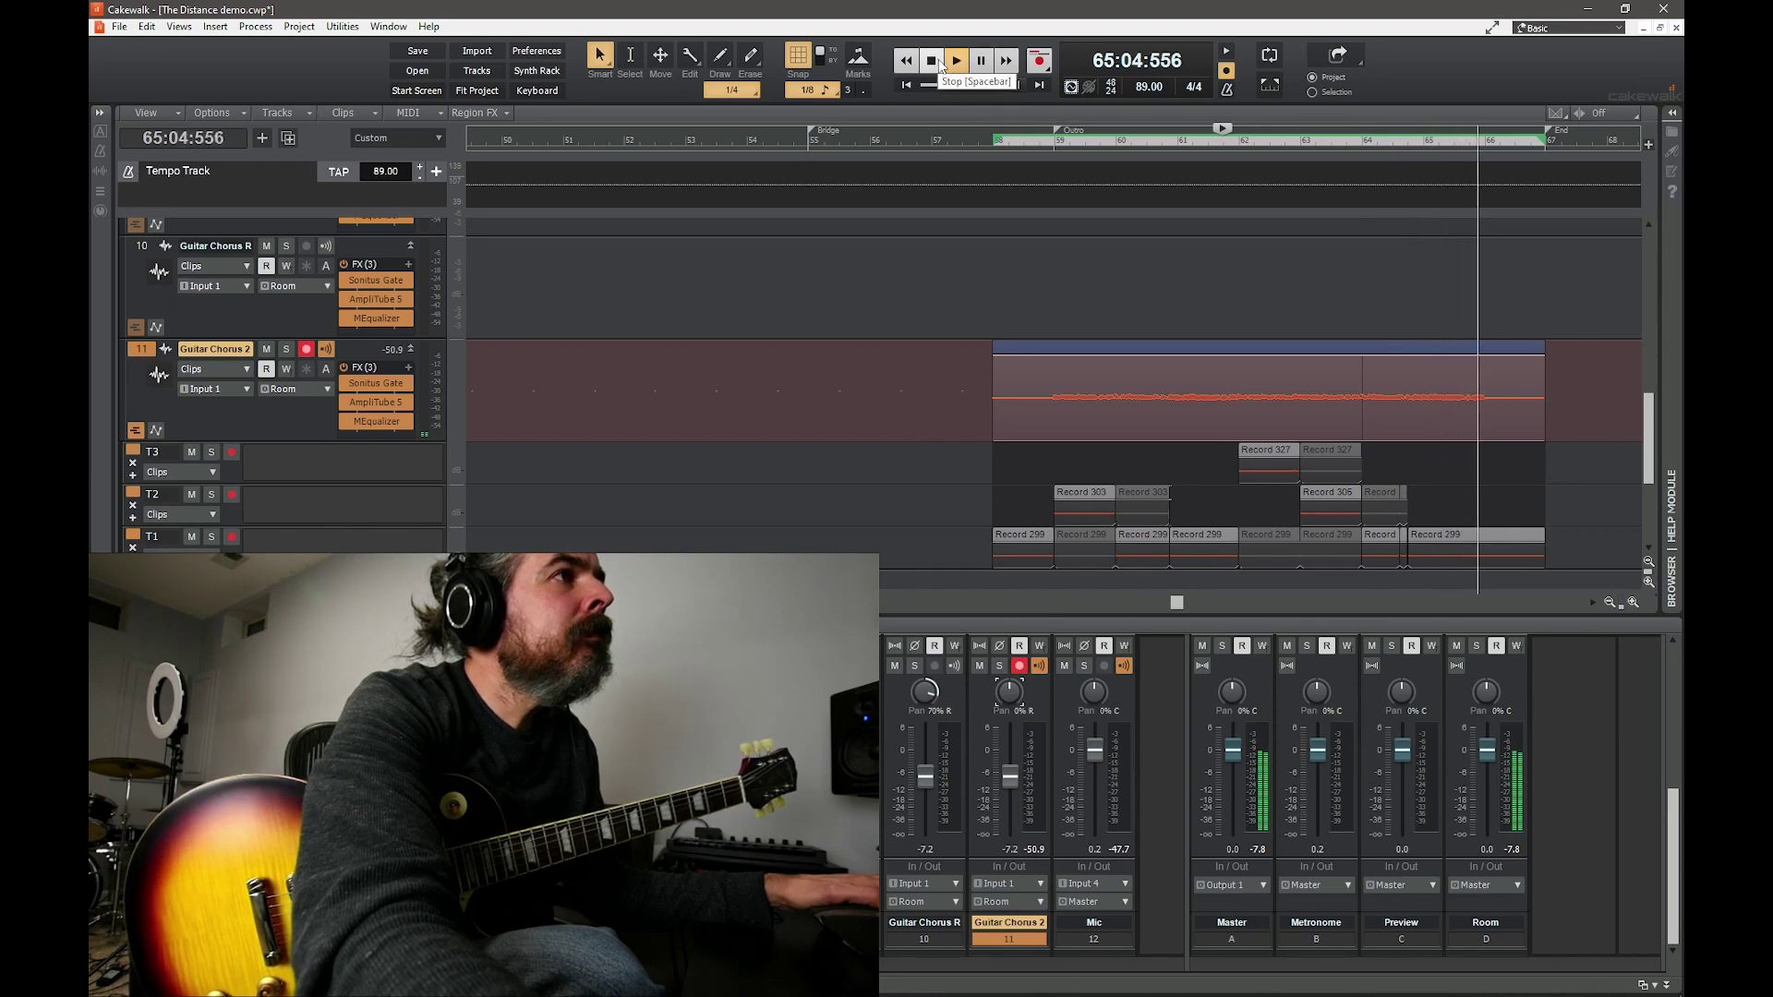
pyautogui.click(937, 61)
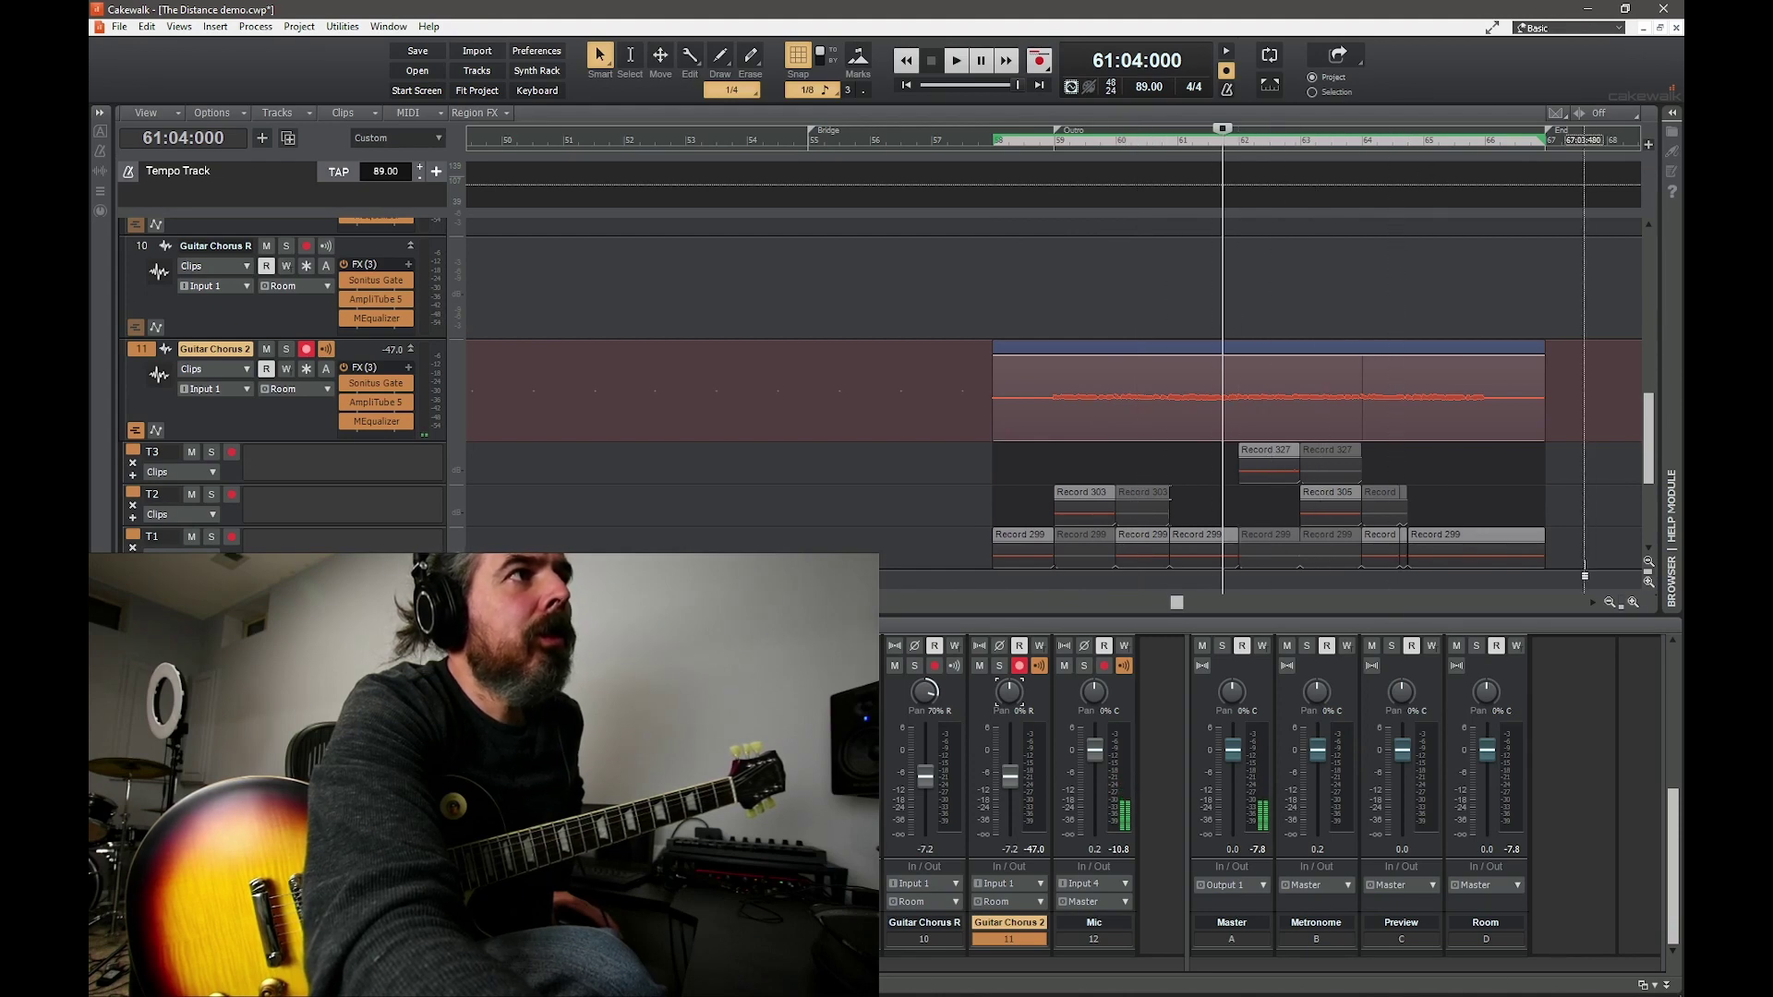
# - Hide the take lanes of Guitar Chorus 2 and place the playhead at 58:02:480
pyautogui.click(136, 431)
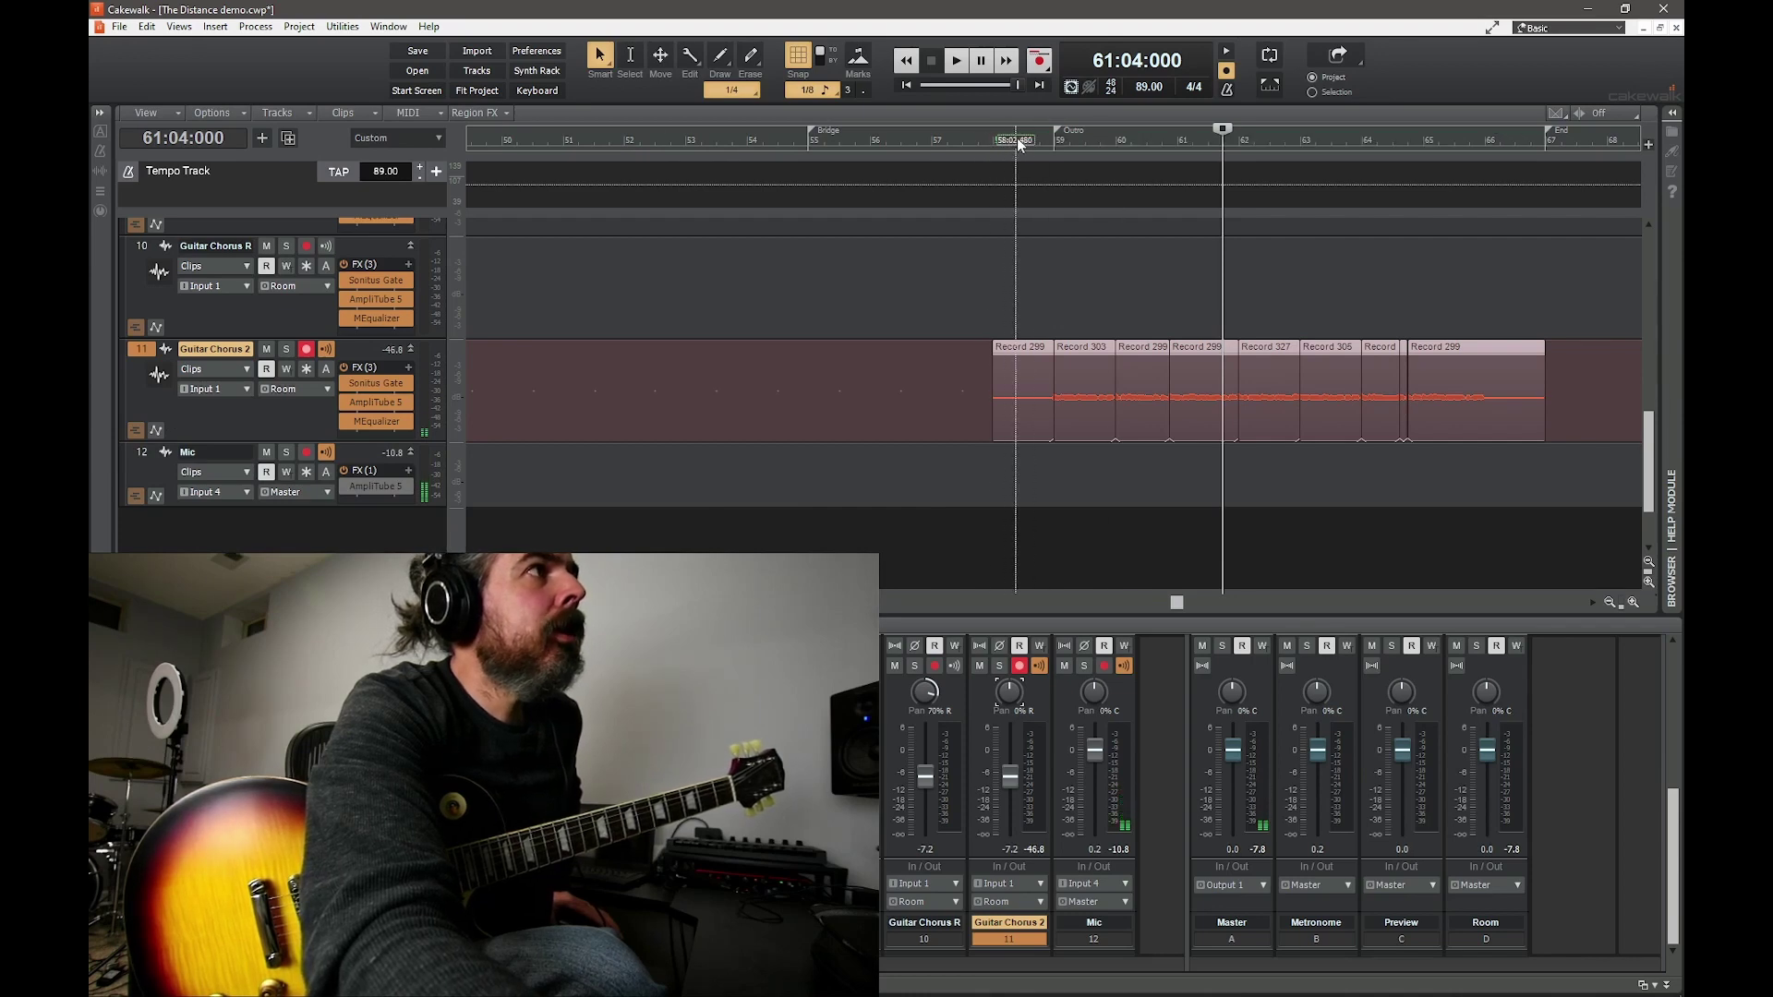
pyautogui.click(1015, 139)
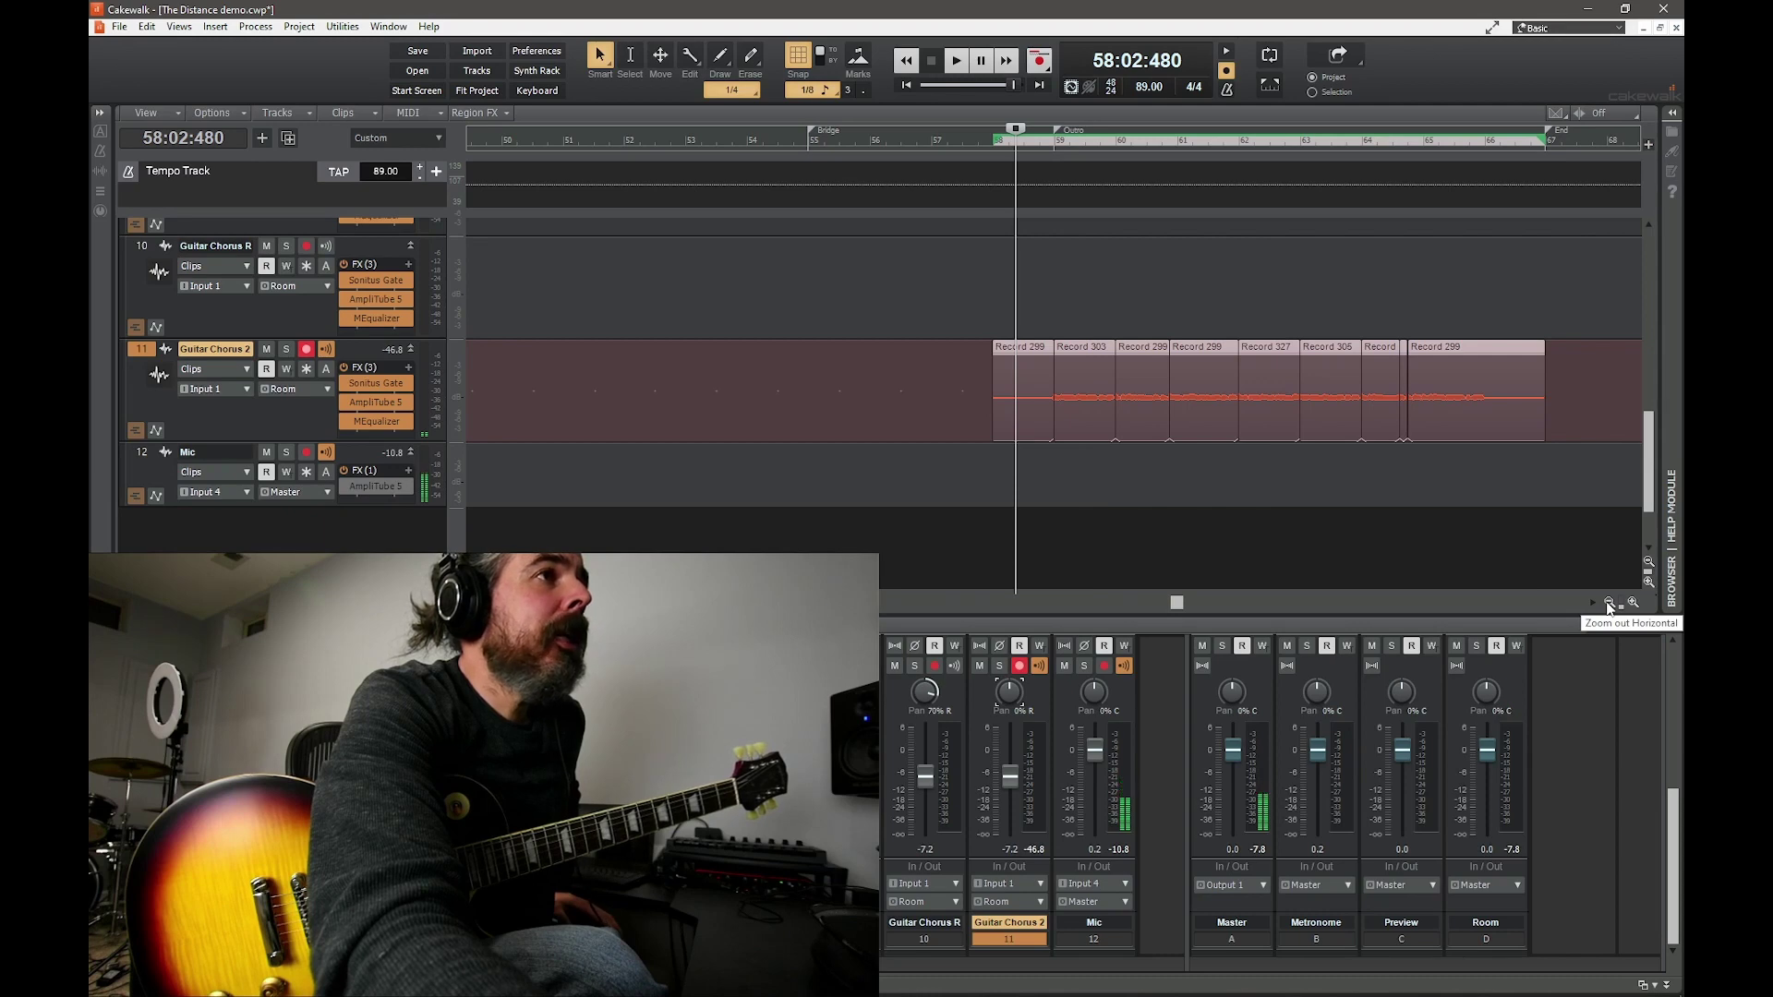
# - Look over the recorded guitar clips on the verse and chorus tracks across the whole song
pyautogui.click(1609, 603)
pyautogui.click(1608, 603)
pyautogui.click(1609, 603)
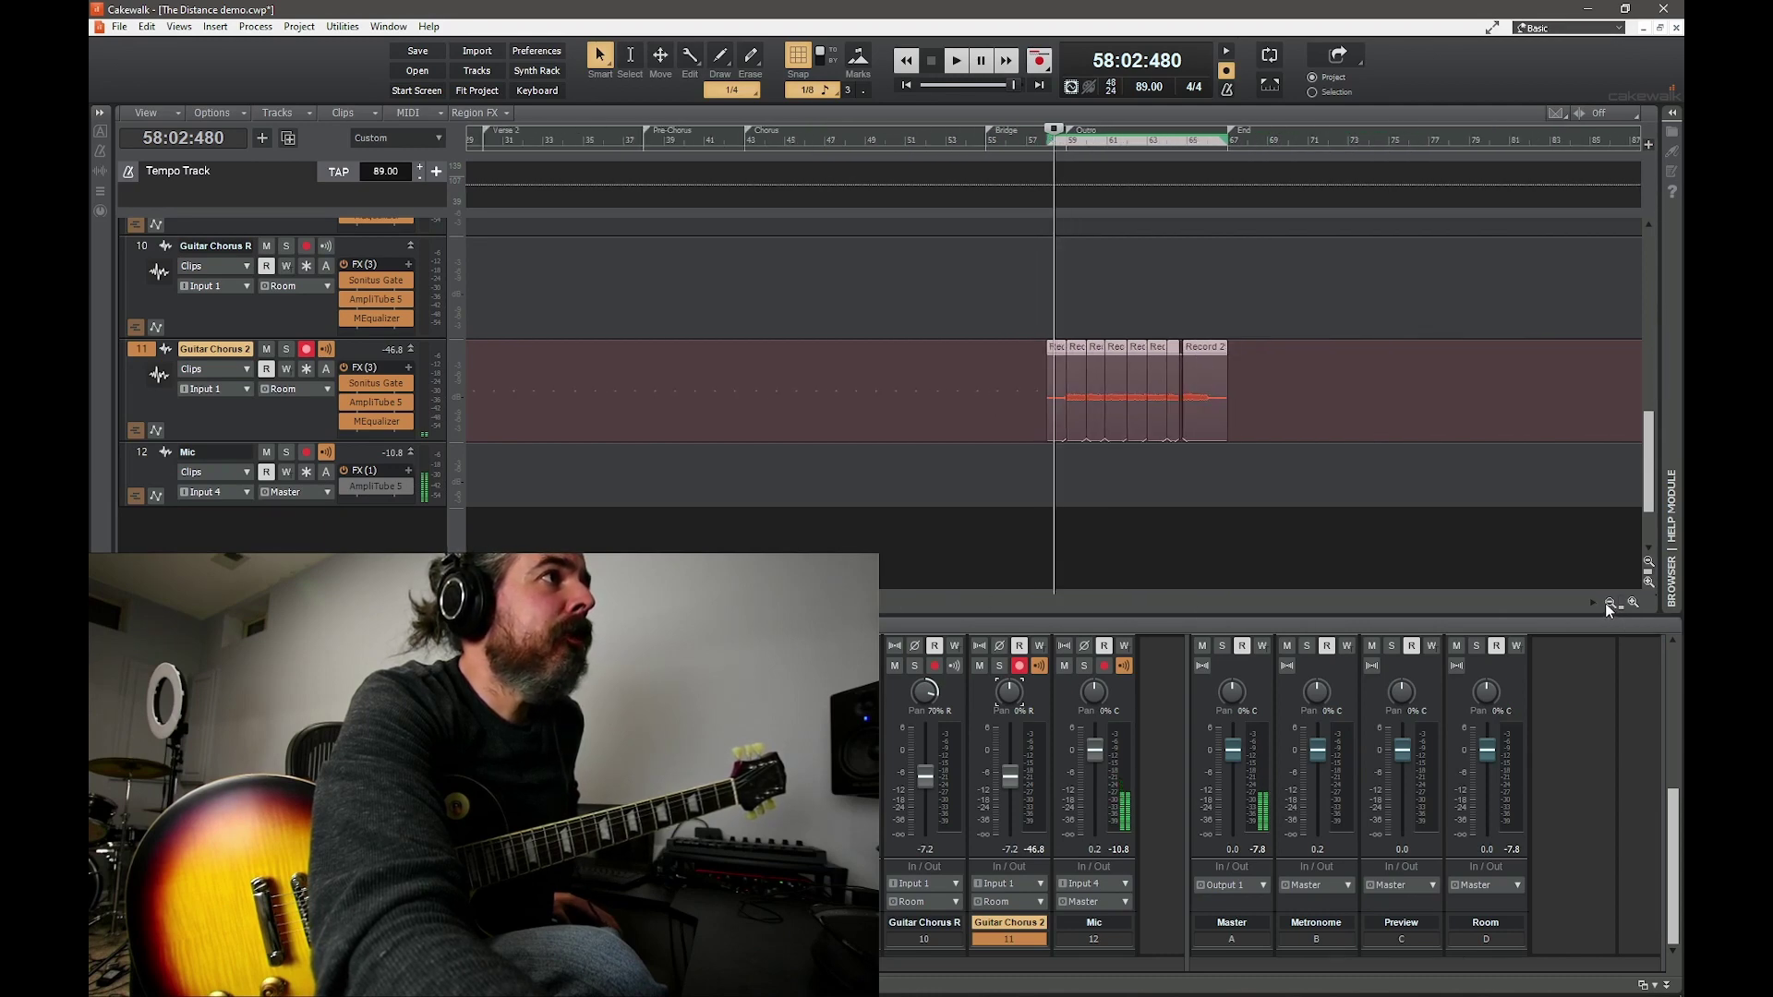
pyautogui.hscroll(-10, 1053, 370)
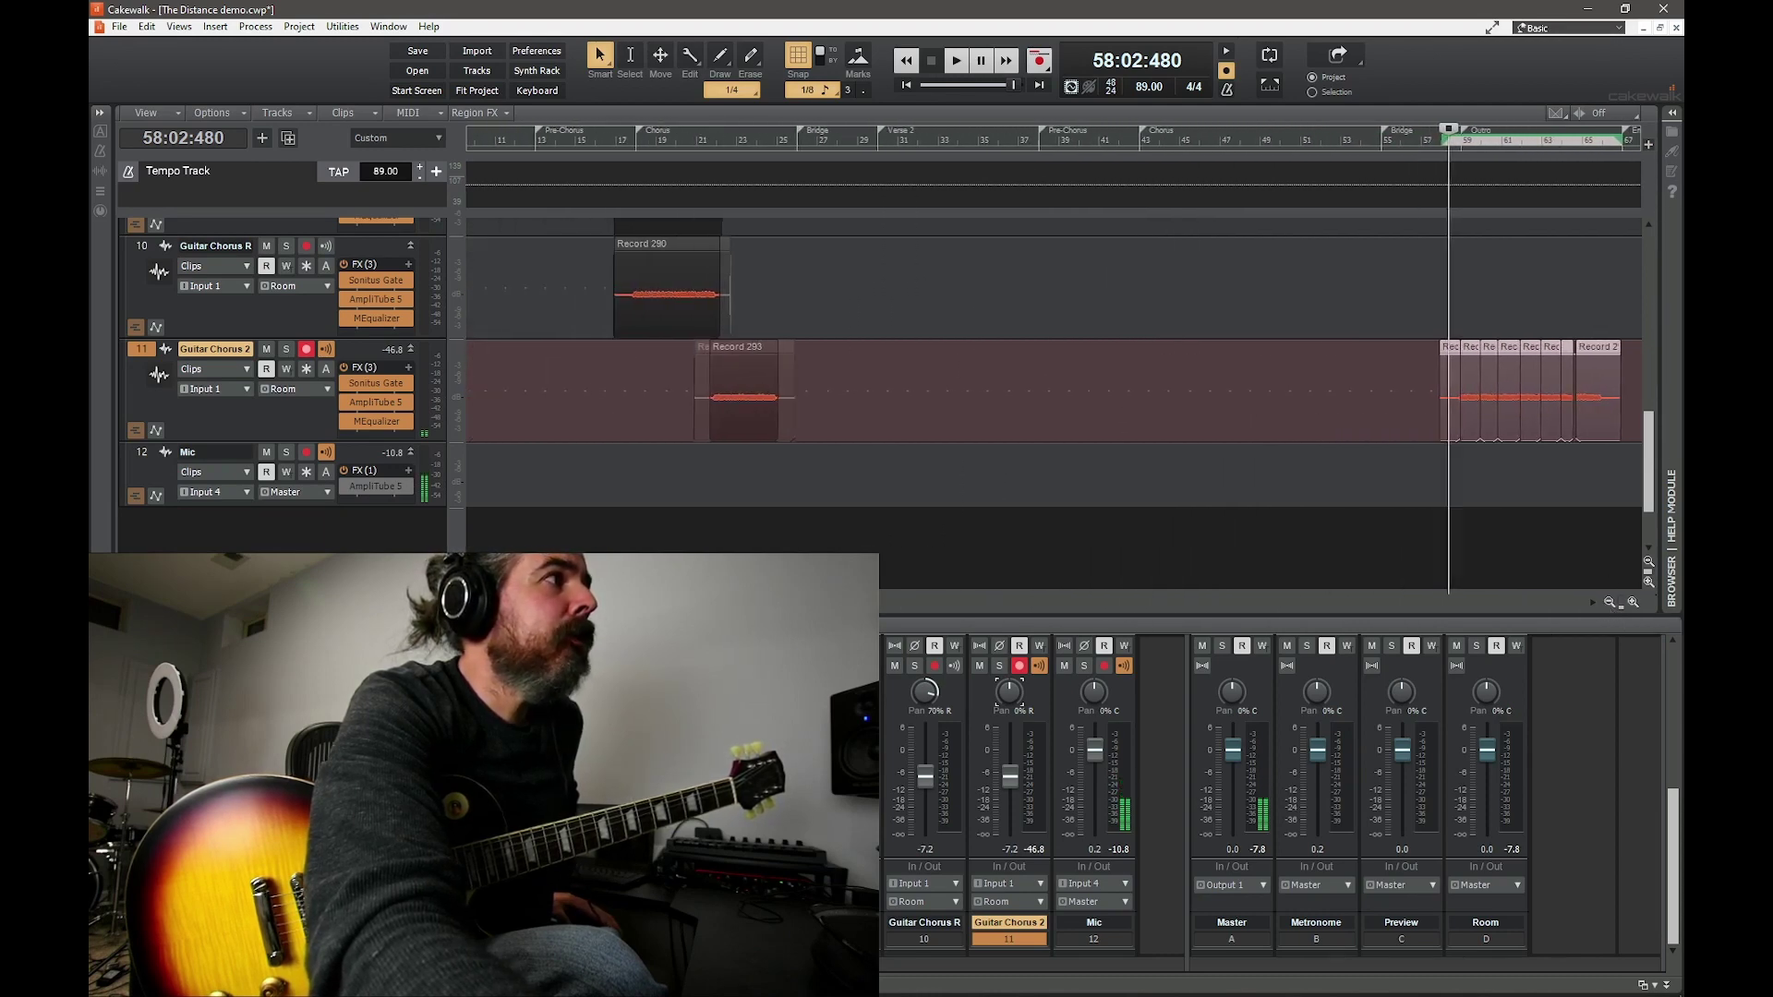
pyautogui.scroll(2, 639, 502)
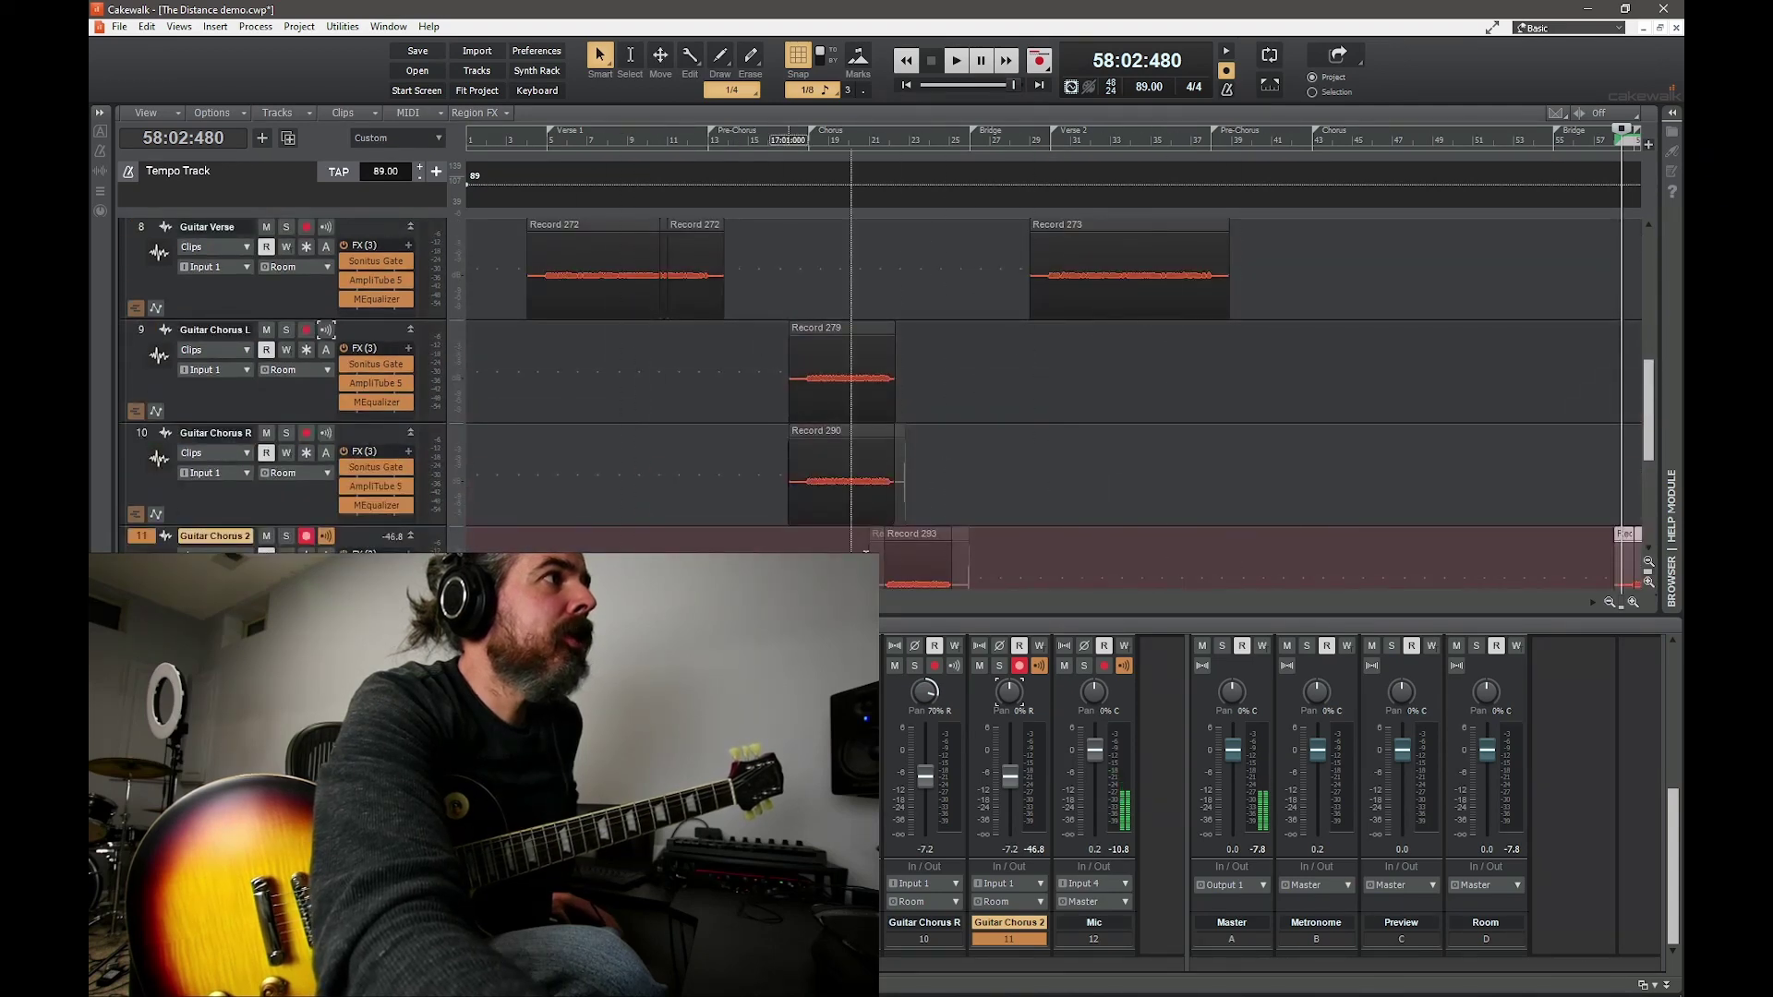
pyautogui.click(1609, 603)
pyautogui.click(1608, 604)
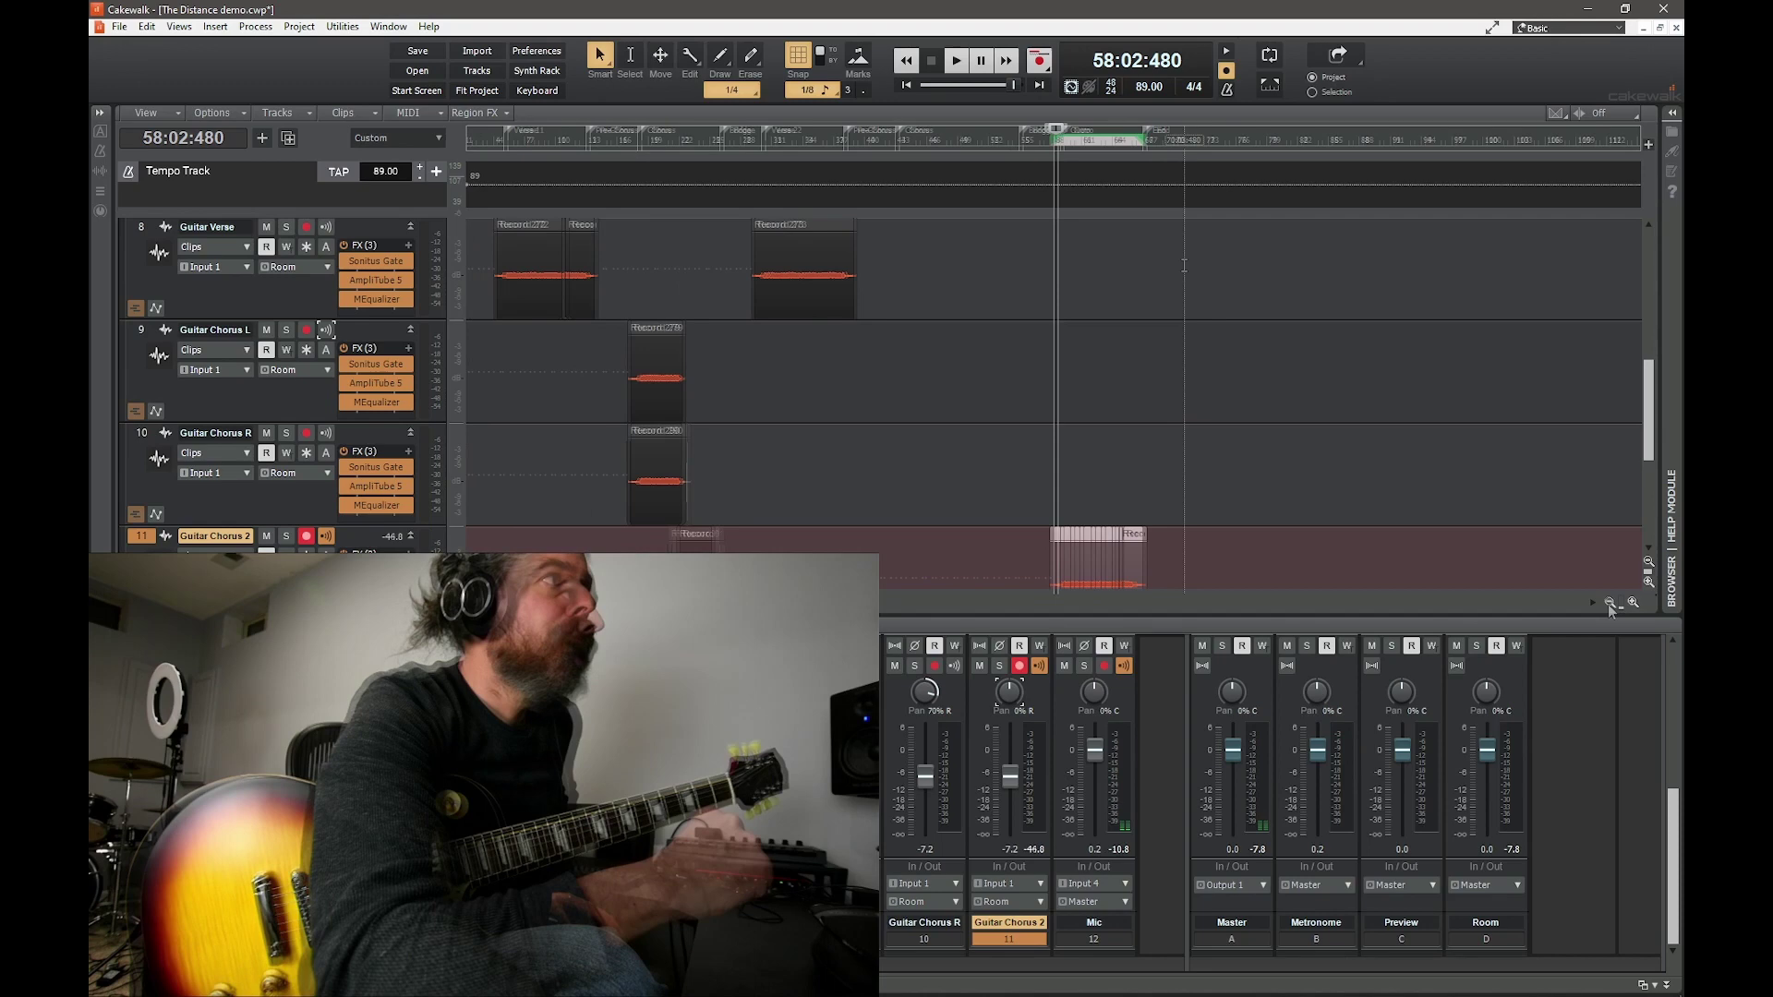